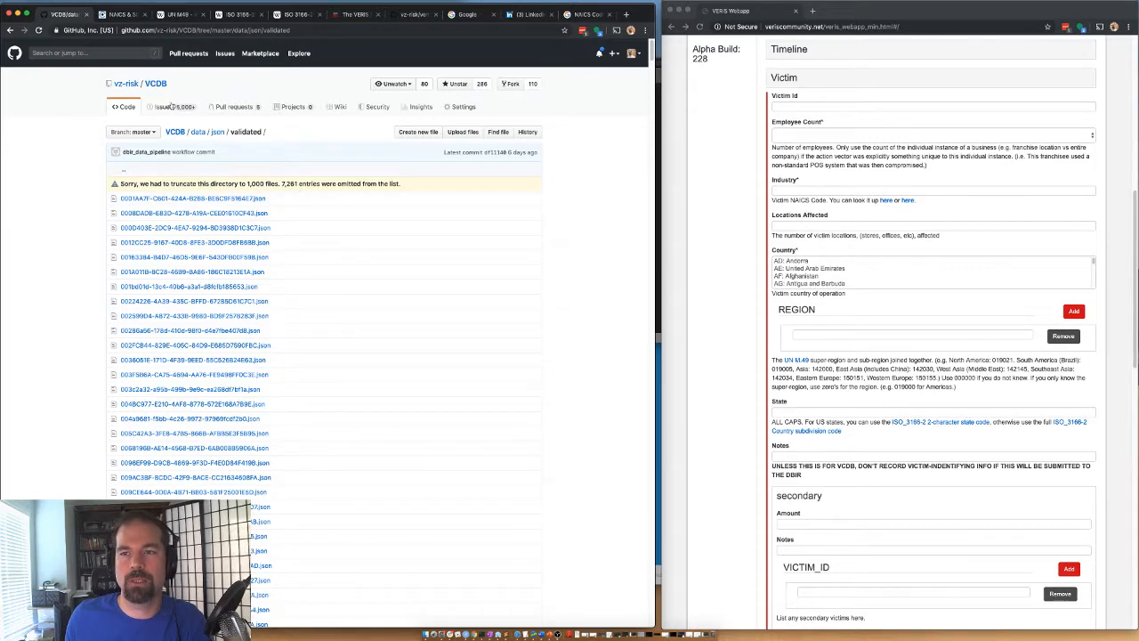
# Show the VCDB repository's issues filtered to those assigned to the analyst's own account
pyautogui.click(175, 133)
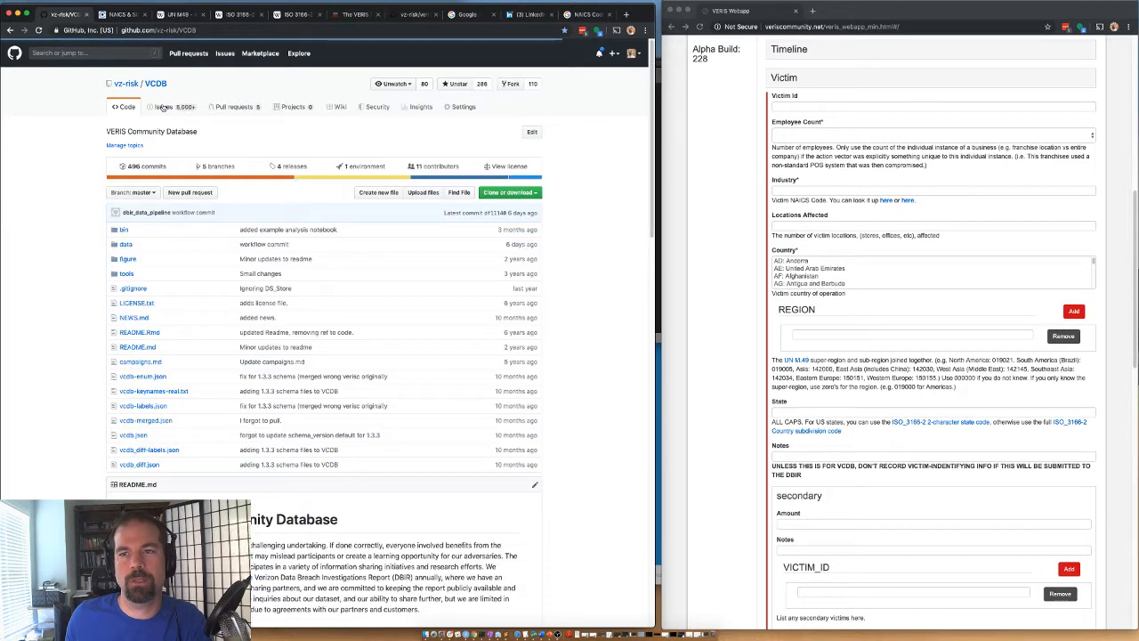
pyautogui.click(159, 108)
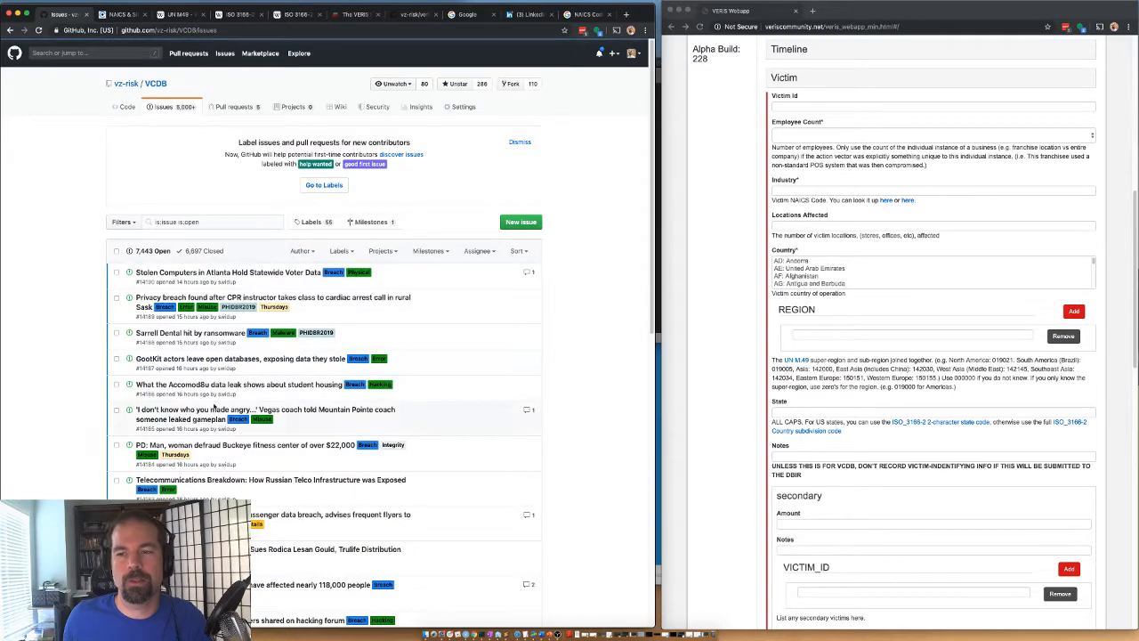
pyautogui.moveTo(238, 324)
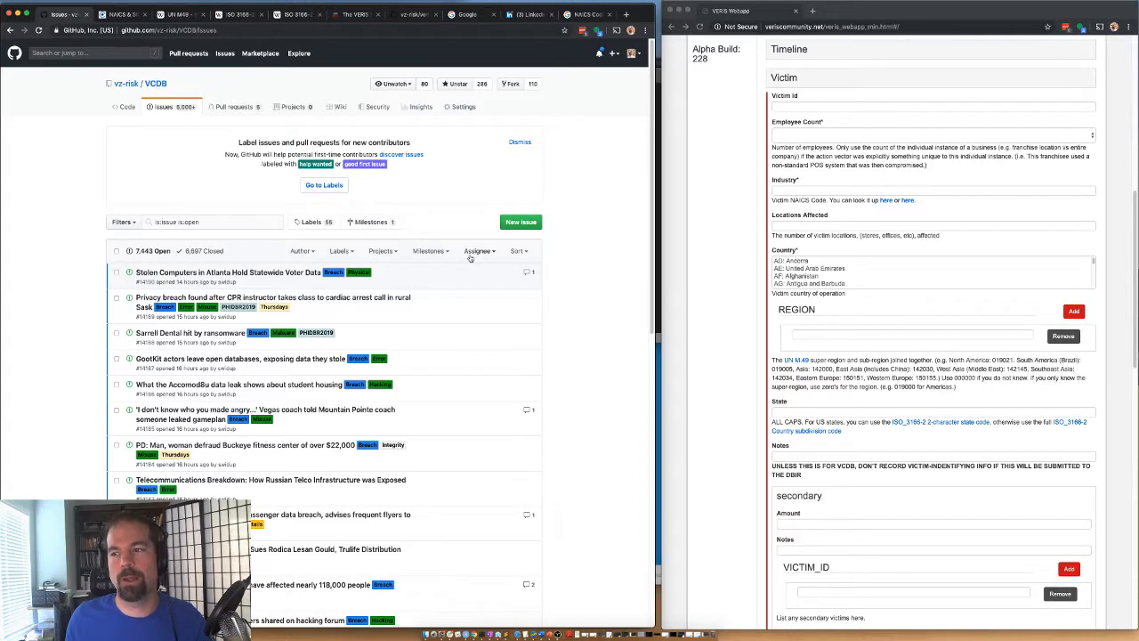
pyautogui.click(473, 253)
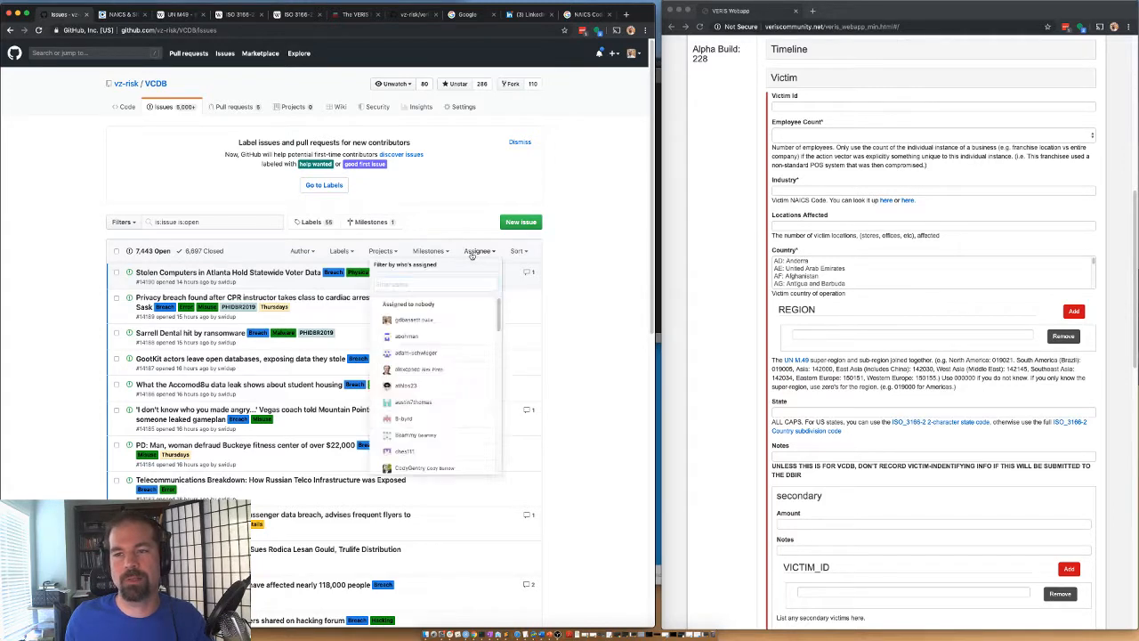
pyautogui.click(472, 254)
pyautogui.click(481, 253)
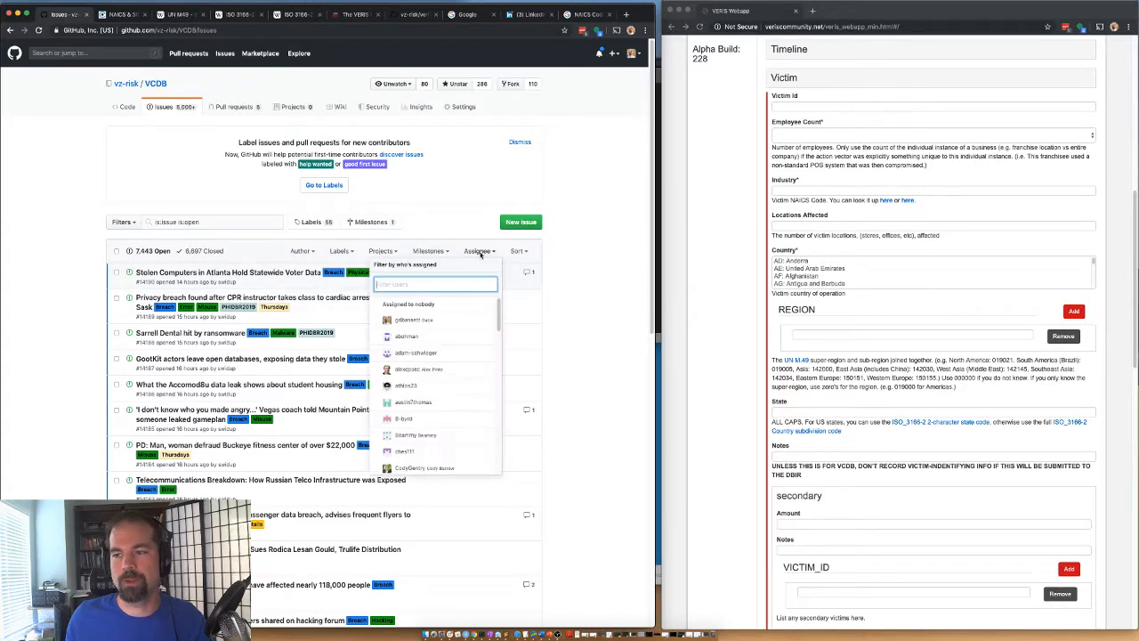
pyautogui.click(436, 320)
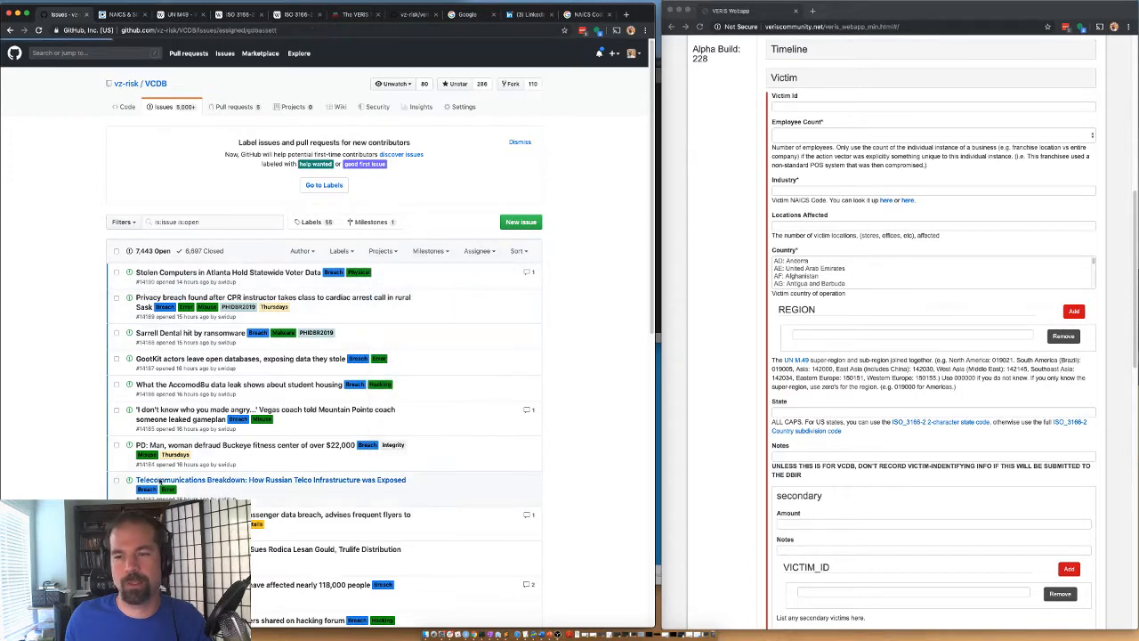
# Open the "2degrees' loan iPhone privacy breach" issue and view its linked Newshub article in a new tab
pyautogui.moveTo(201, 319)
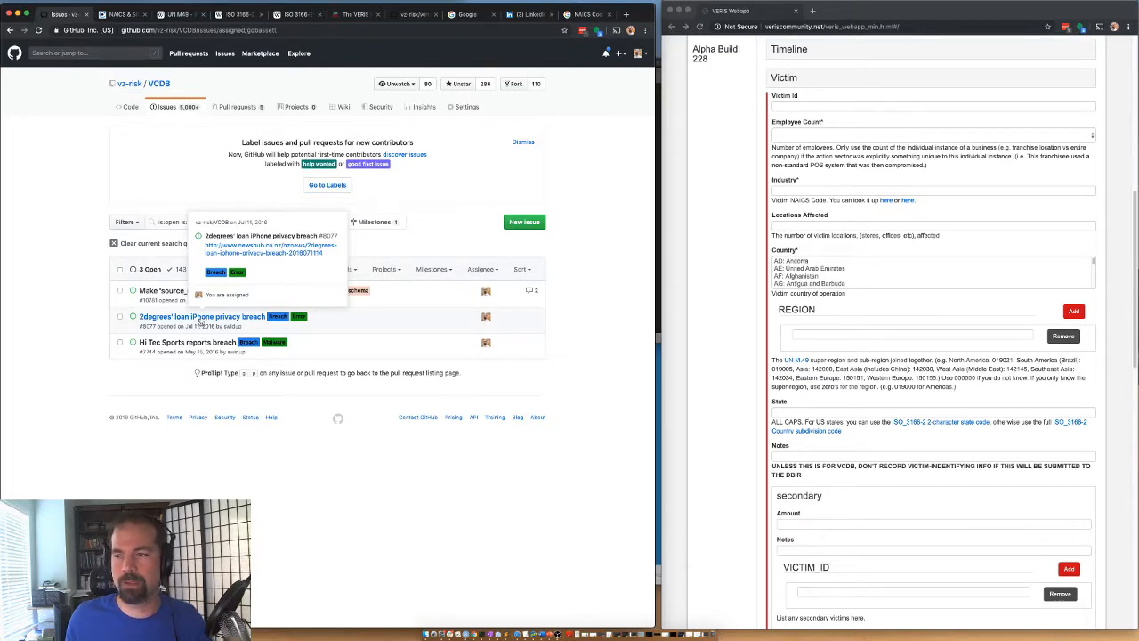
pyautogui.click(200, 317)
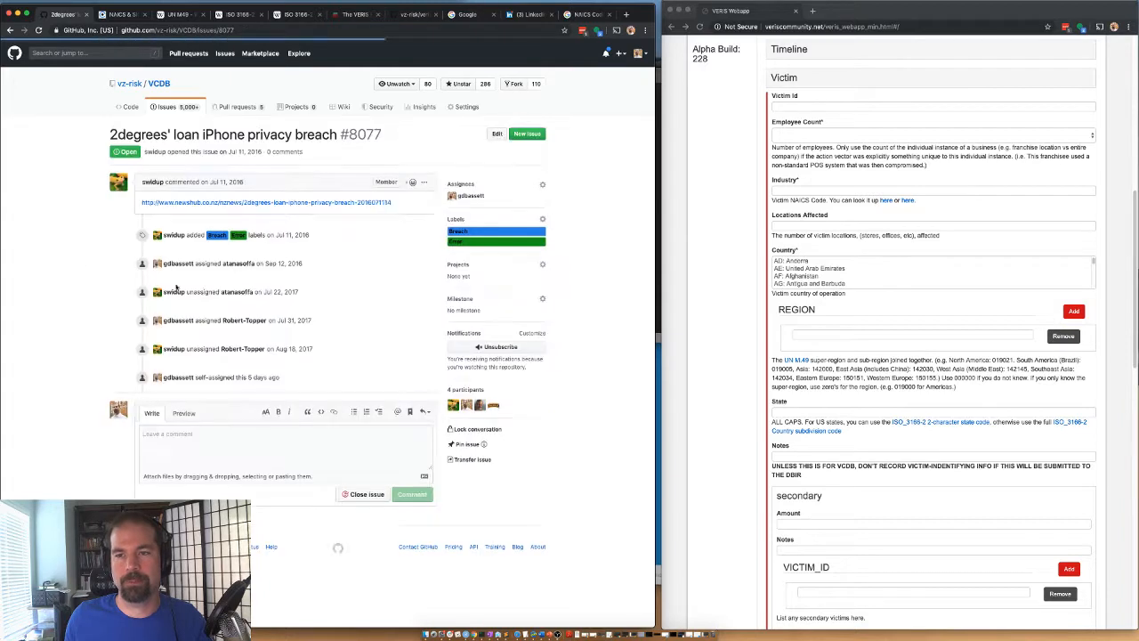
pyautogui.rightClick(199, 203)
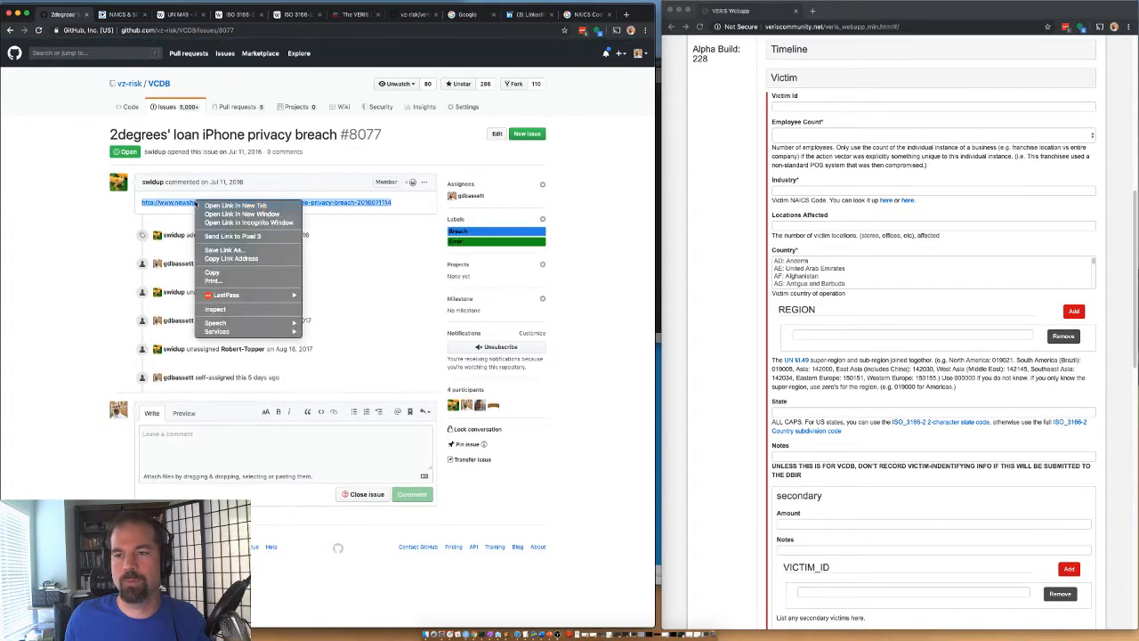
pyautogui.click(214, 207)
pyautogui.click(112, 14)
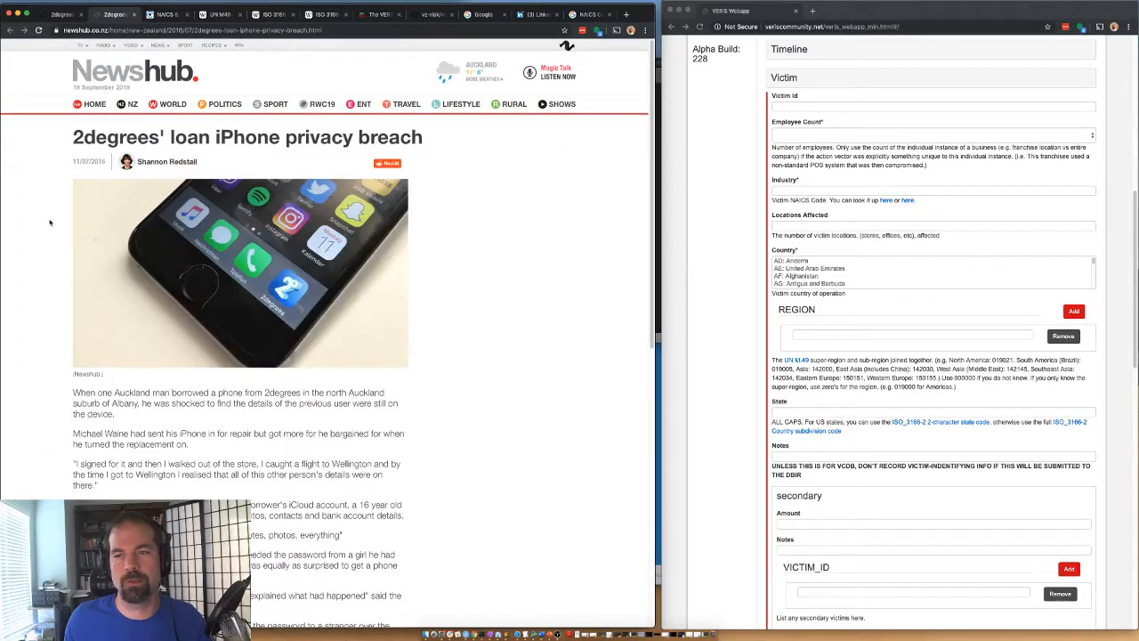
# Read the Newshub article for who was affected, what data was exposed and how the loan phone breach happened
pyautogui.scroll(-5, 54, 246)
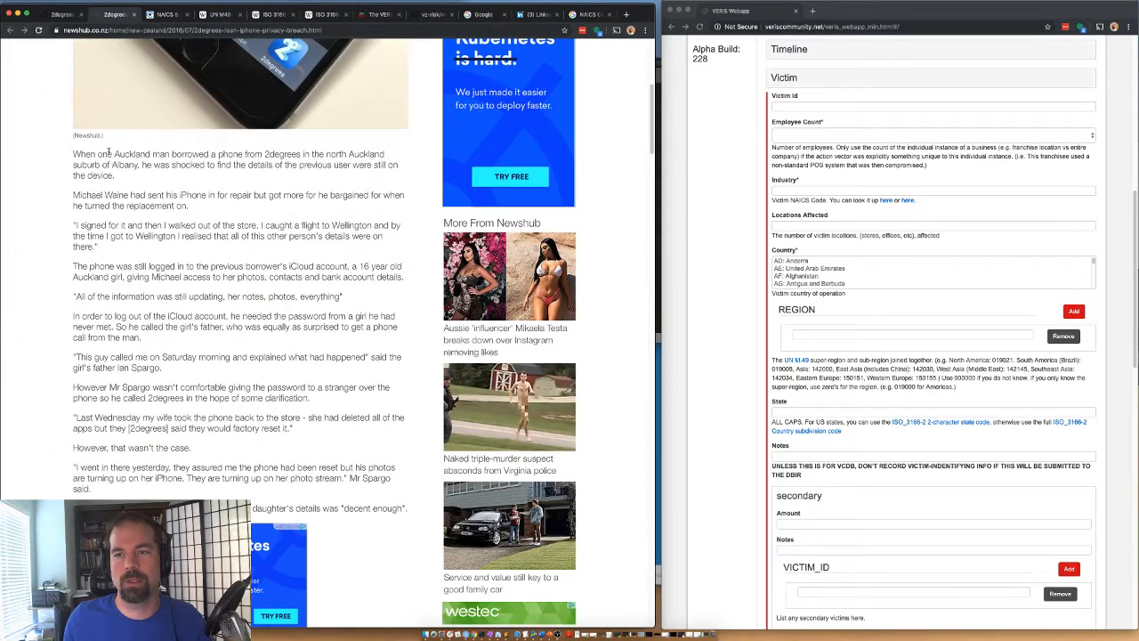
pyautogui.moveTo(119, 156); pyautogui.dragTo(75, 153)
pyautogui.click(209, 149)
pyautogui.moveTo(209, 149)
pyautogui.mouseDown()
pyautogui.moveTo(224, 153)
pyautogui.moveTo(208, 165)
pyautogui.mouseUp()
pyautogui.click(271, 153)
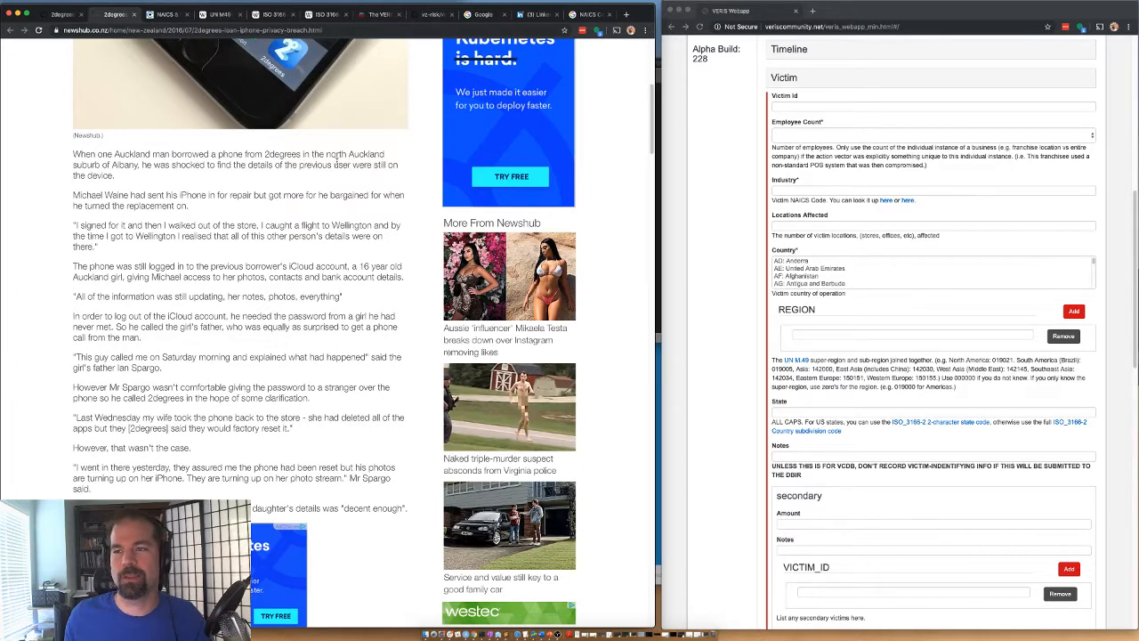
pyautogui.moveTo(334, 165); pyautogui.dragTo(113, 176)
pyautogui.click(104, 175)
pyautogui.doubleClick(117, 194)
pyautogui.click(107, 203)
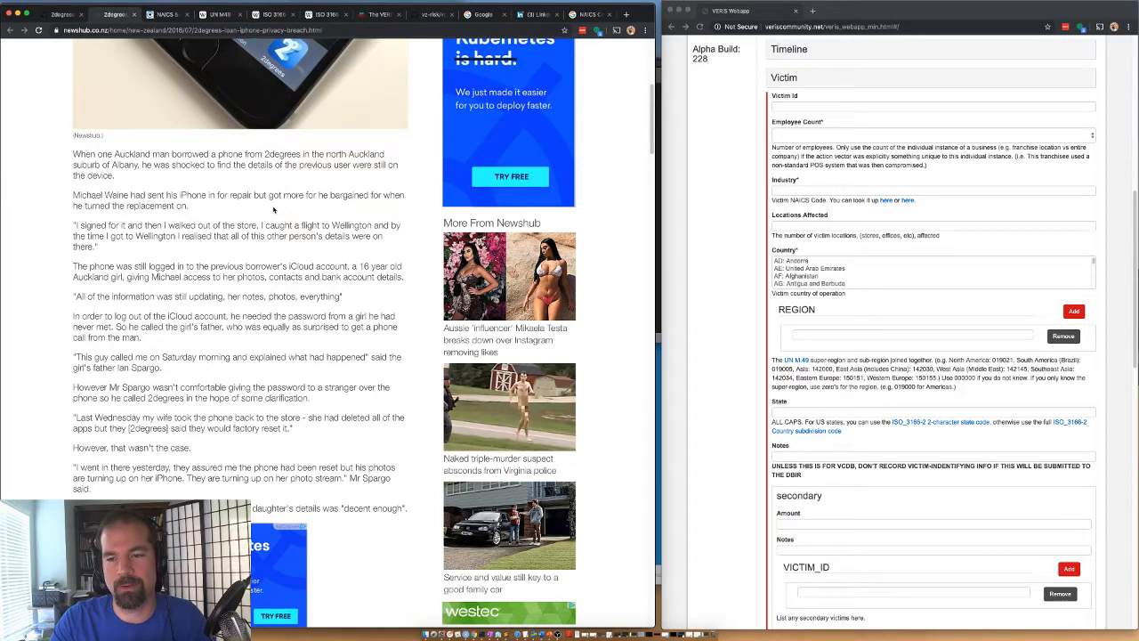
pyautogui.scroll(-2, 273, 209)
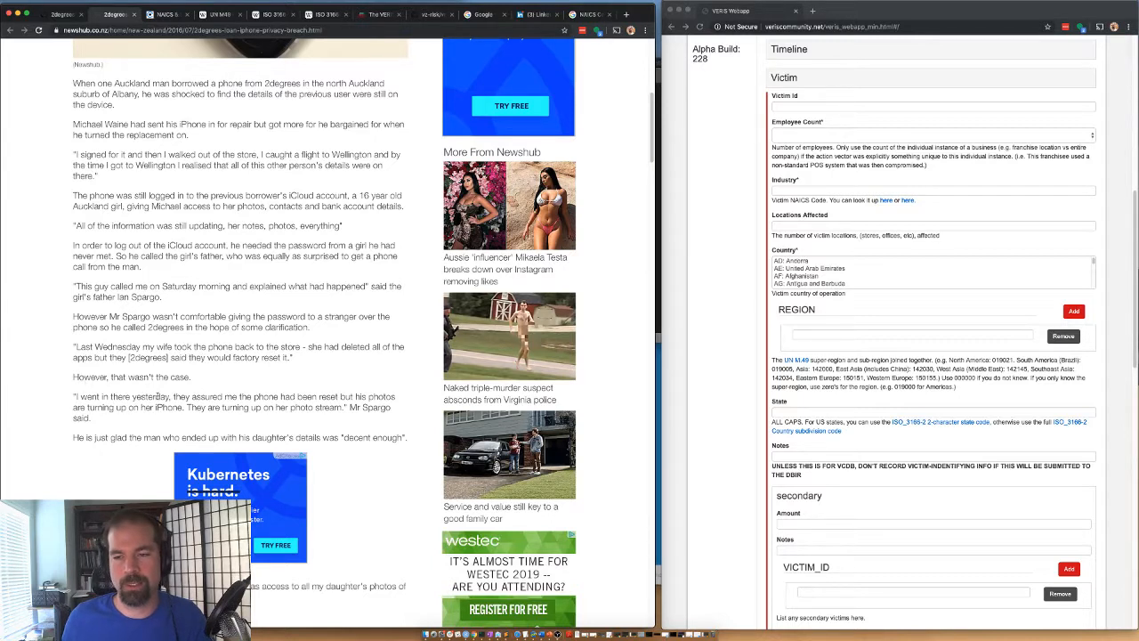
pyautogui.scroll(-1, 252, 401)
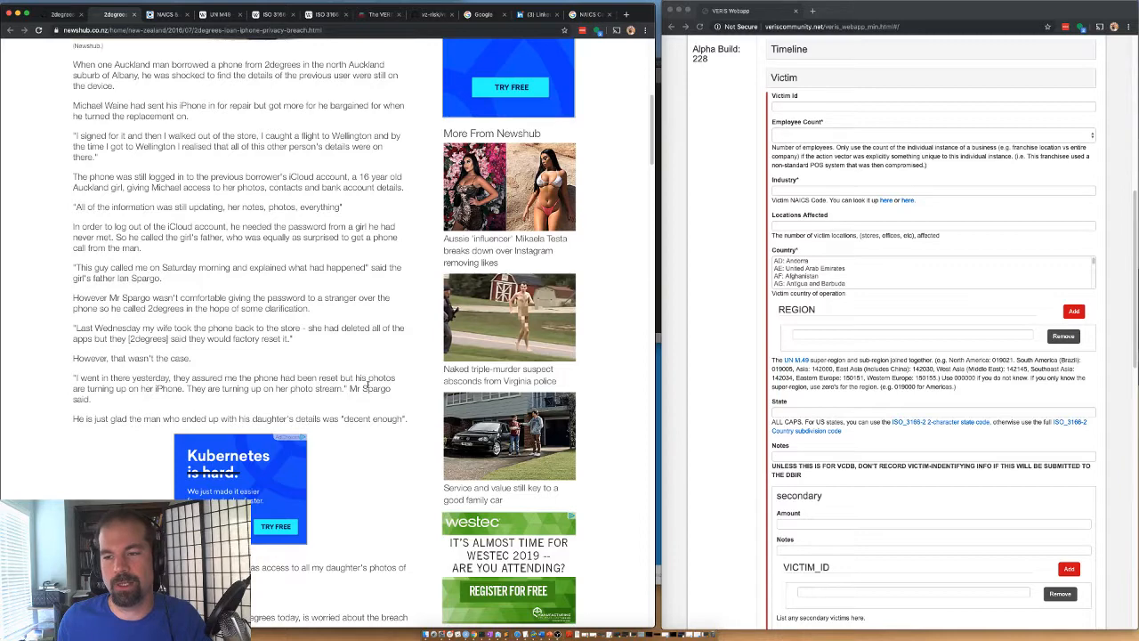
pyautogui.scroll(-3, 101, 358)
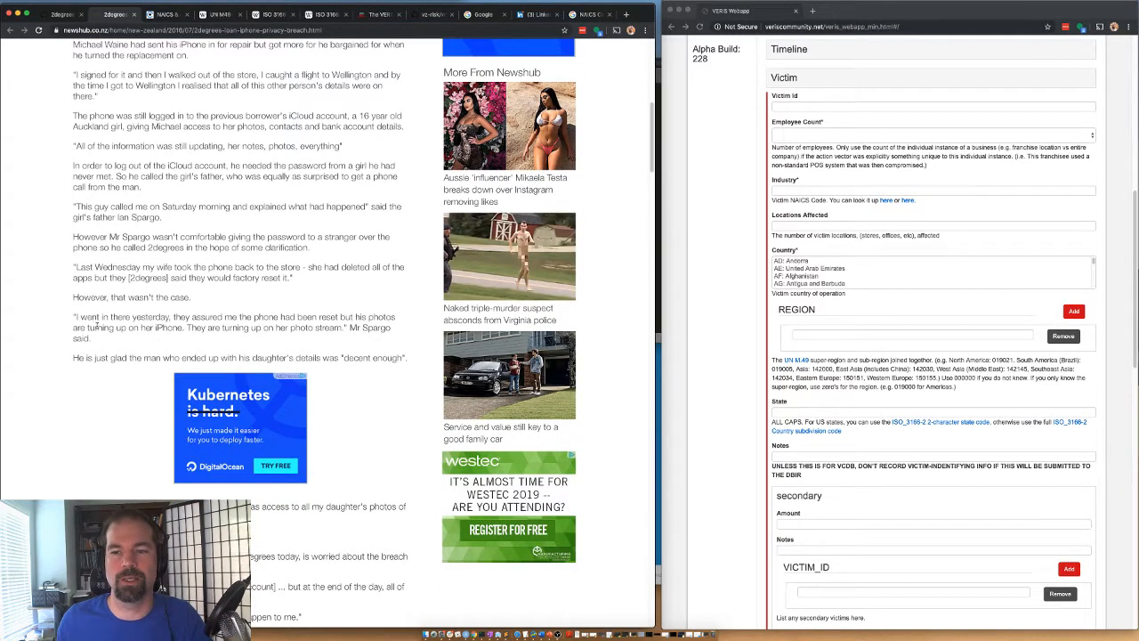
pyautogui.scroll(-1, 99, 337)
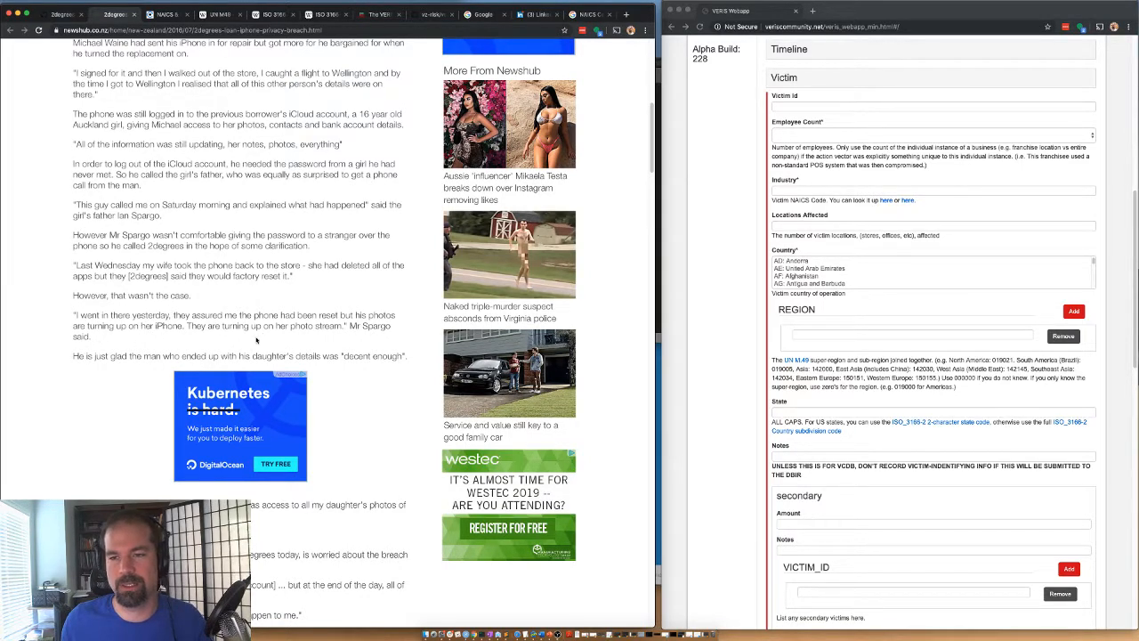
pyautogui.scroll(-2, 120, 362)
pyautogui.scroll(-3, 121, 363)
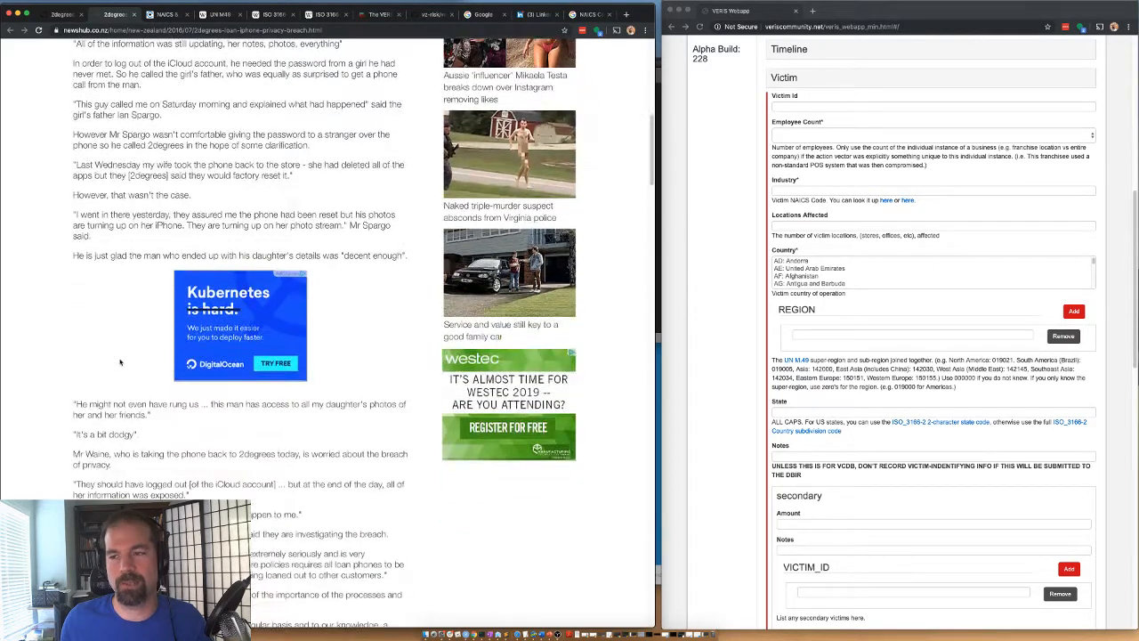
pyautogui.scroll(-8, 290, 280)
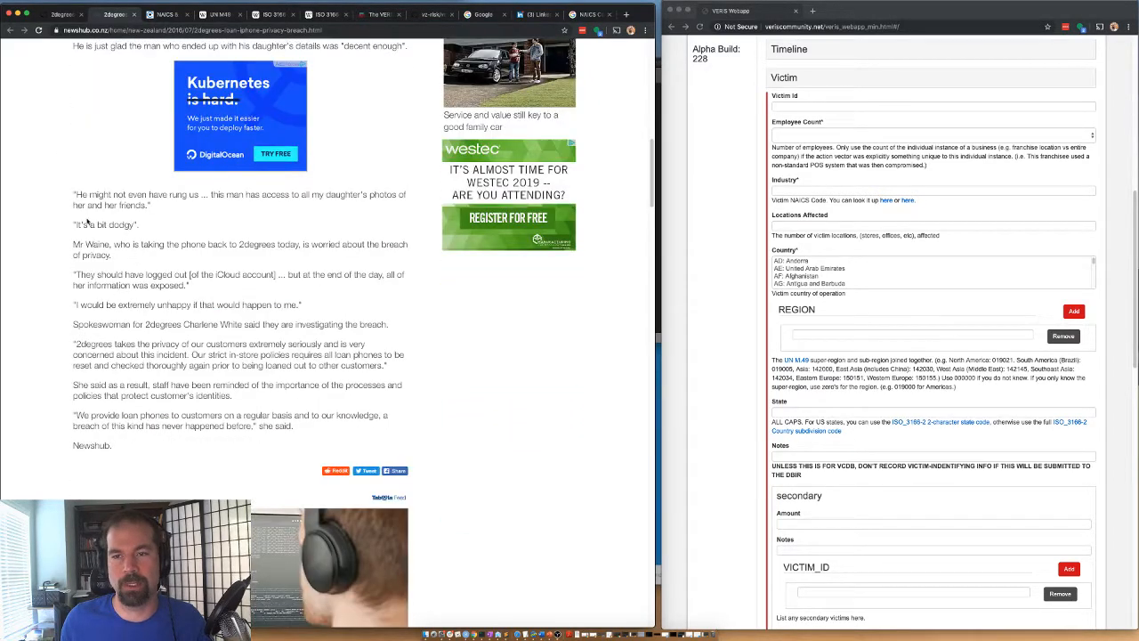
pyautogui.scroll(3, 195, 282)
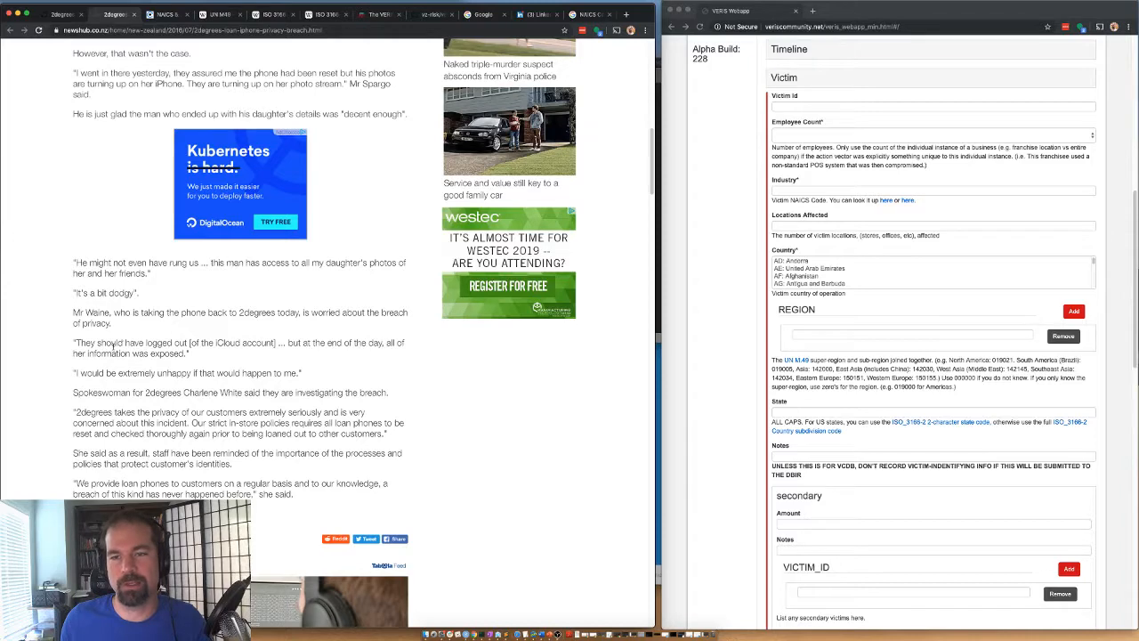
# Copy issue number 8077 from the GitHub issue into the VERIS form's Github field
pyautogui.click(61, 14)
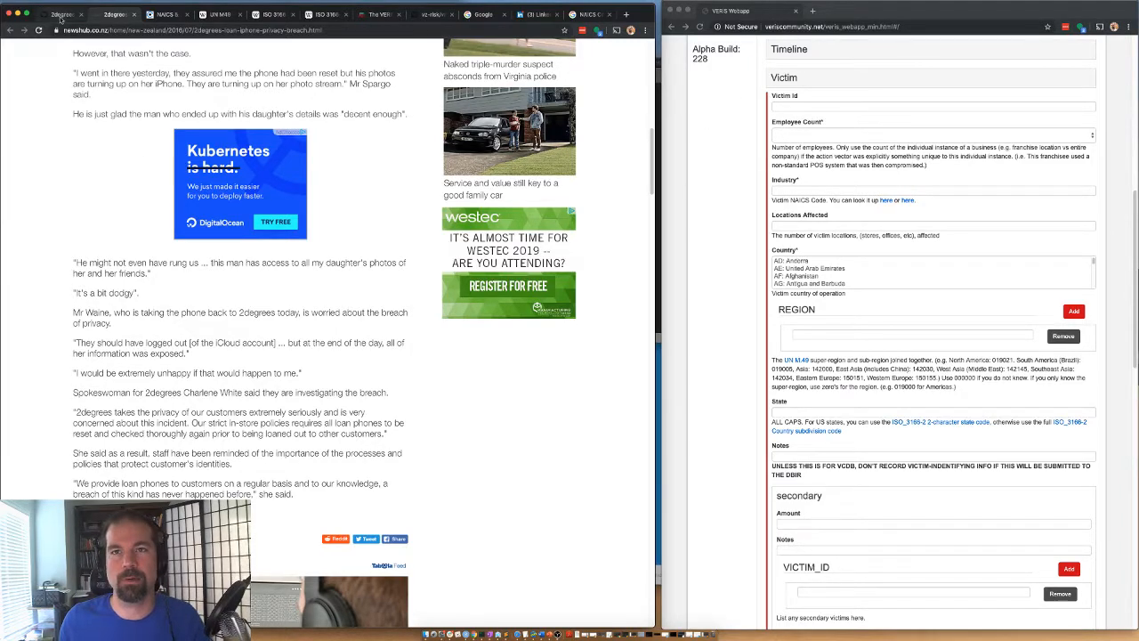
pyautogui.moveTo(348, 134); pyautogui.dragTo(381, 133)
pyautogui.press('super+c')
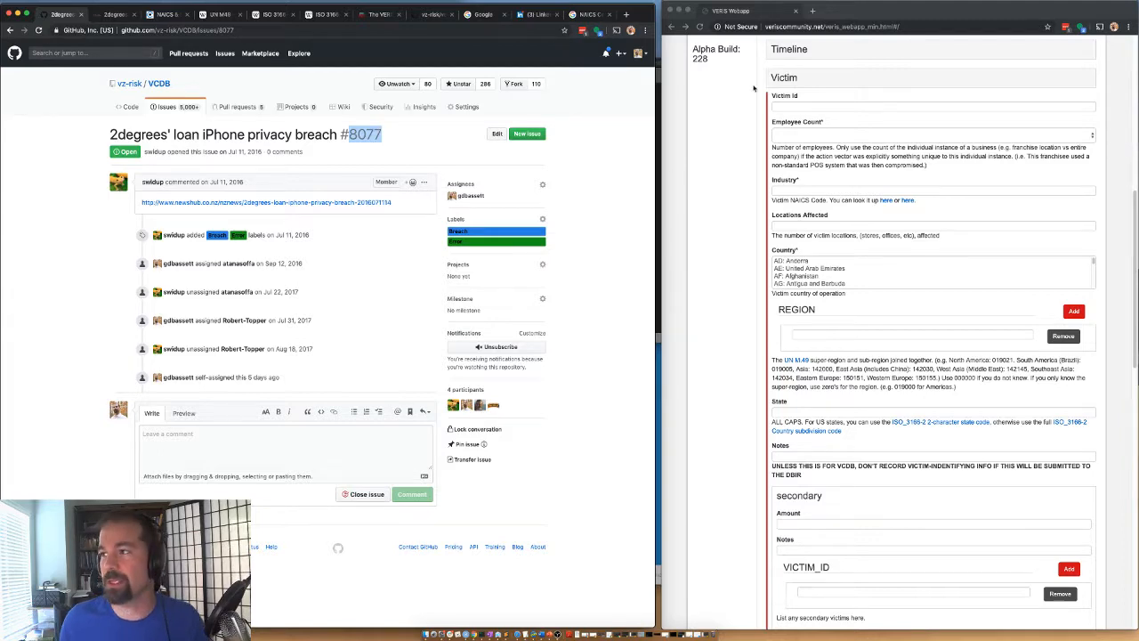
pyautogui.click(779, 150)
pyautogui.scroll(10, 782, 142)
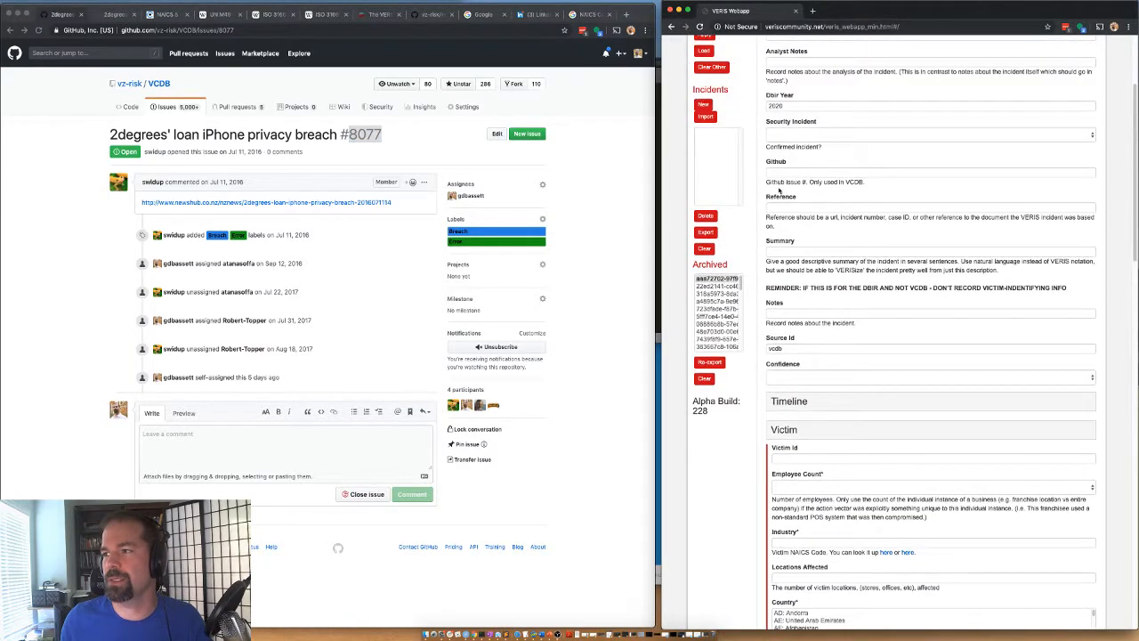
pyautogui.click(779, 173)
pyautogui.press('super+v')
# Fill in the analyst's username in the incident record's Analyst field
pyautogui.scroll(4, 779, 182)
pyautogui.click(776, 185)
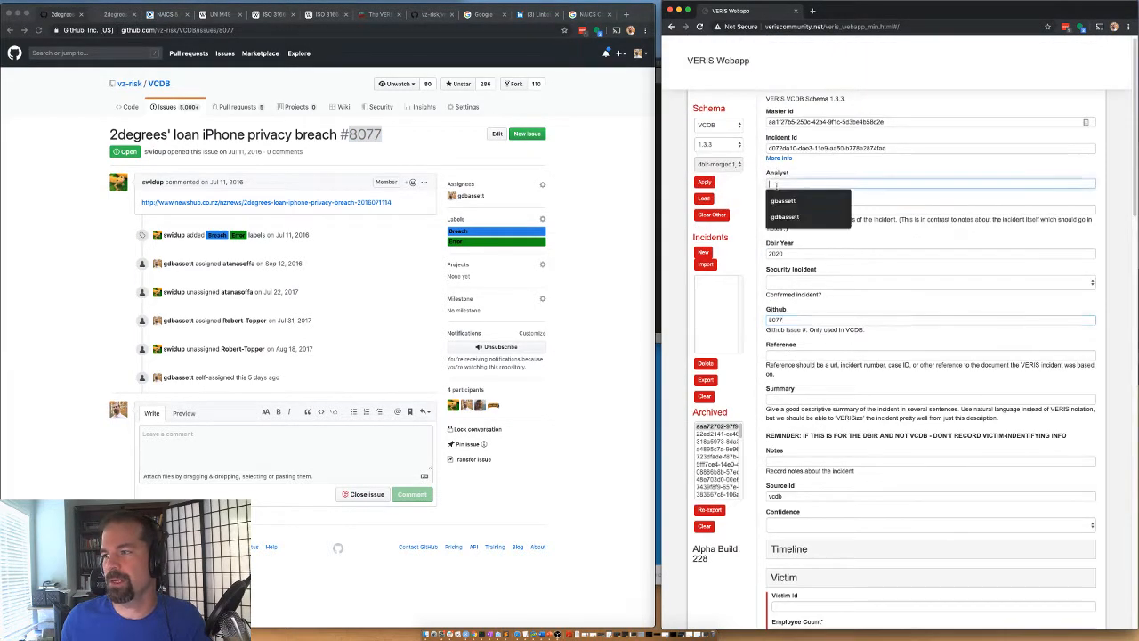
pyautogui.write('gbassett')
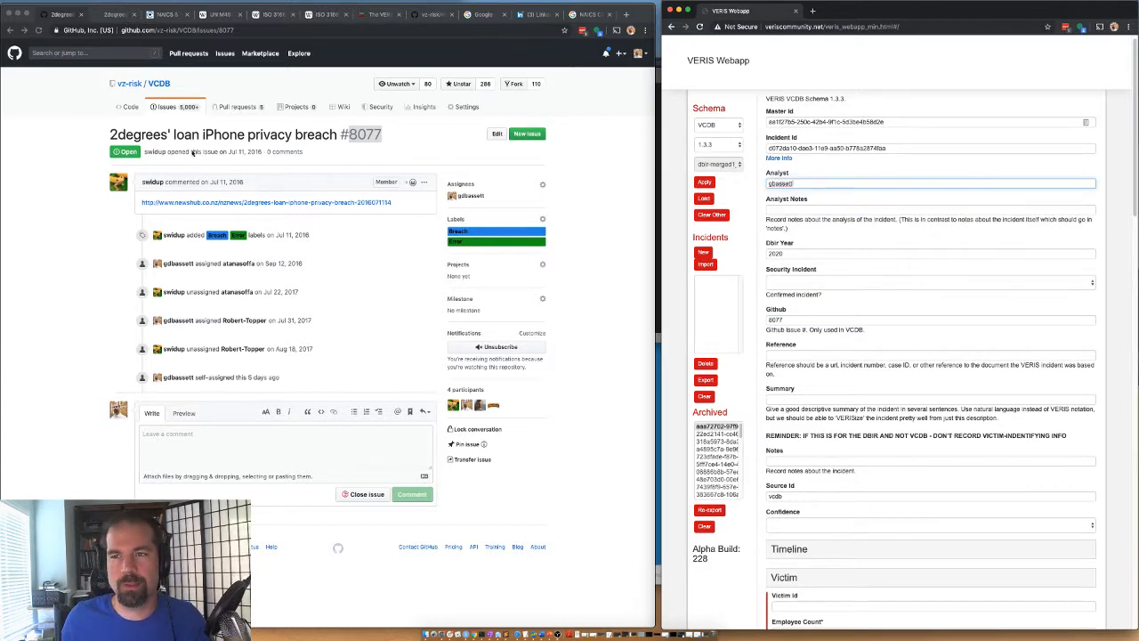
# Check the article's publication date, then set Dbir Year to 2018 and Security Incident to "Confirmed: Yes - Confirmed"
pyautogui.click(110, 15)
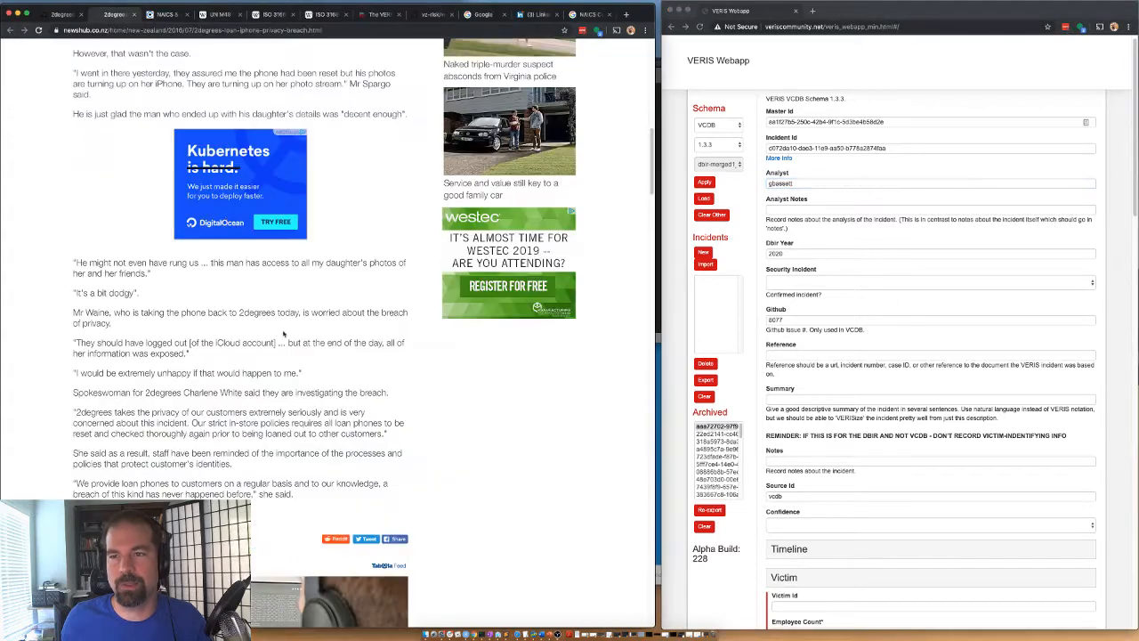
pyautogui.scroll(10, 78, 342)
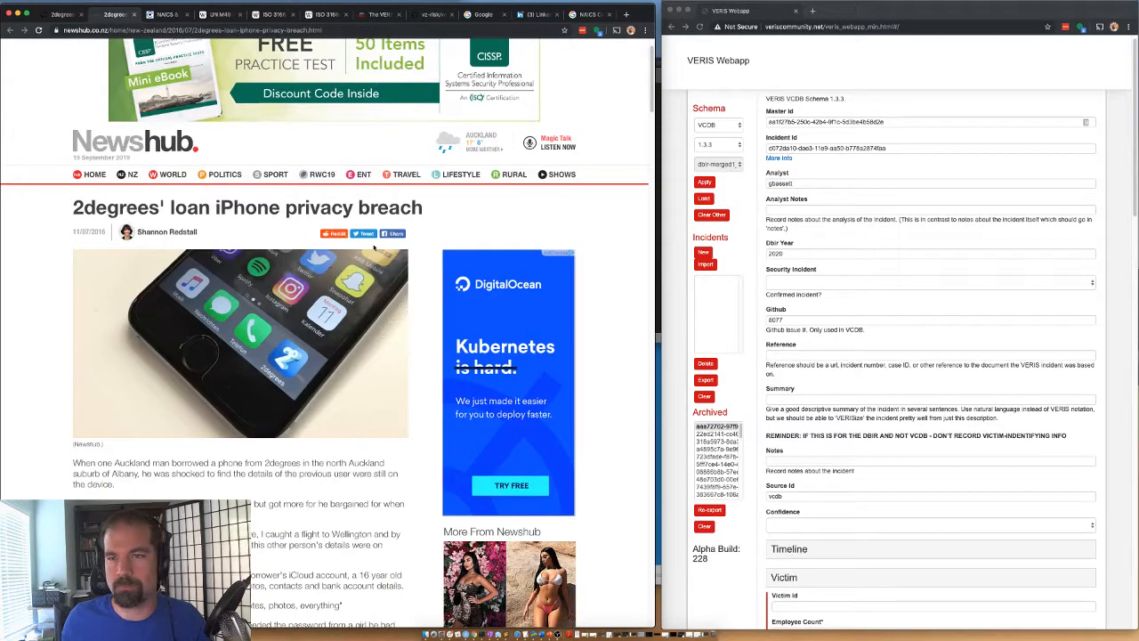
pyautogui.click(782, 256)
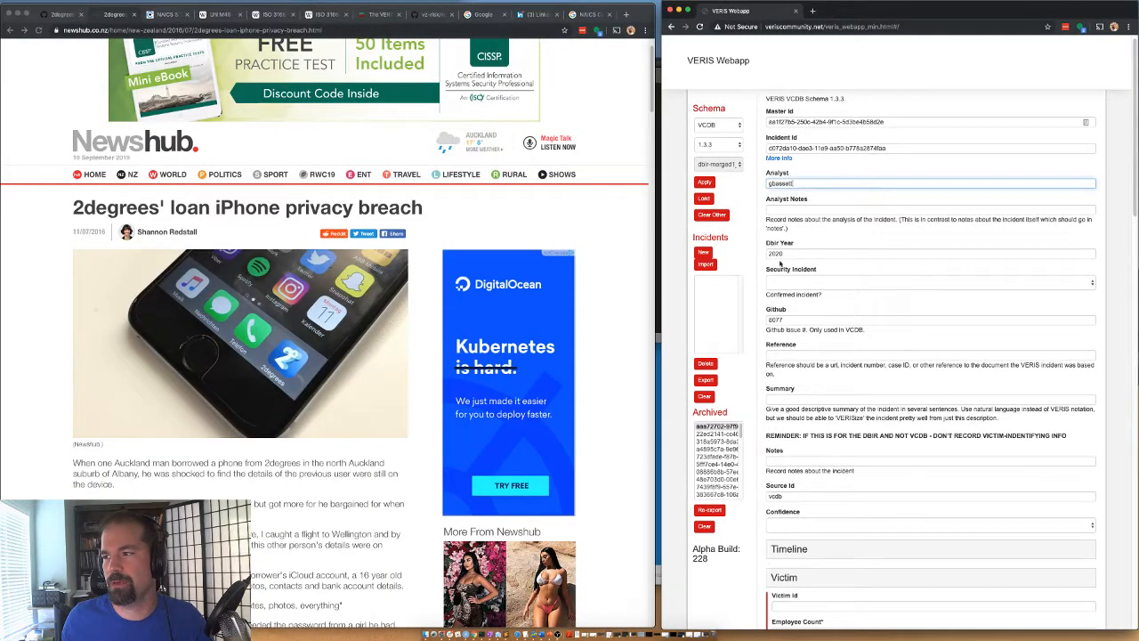
pyautogui.moveTo(776, 253); pyautogui.dragTo(784, 252)
pyautogui.write('18')
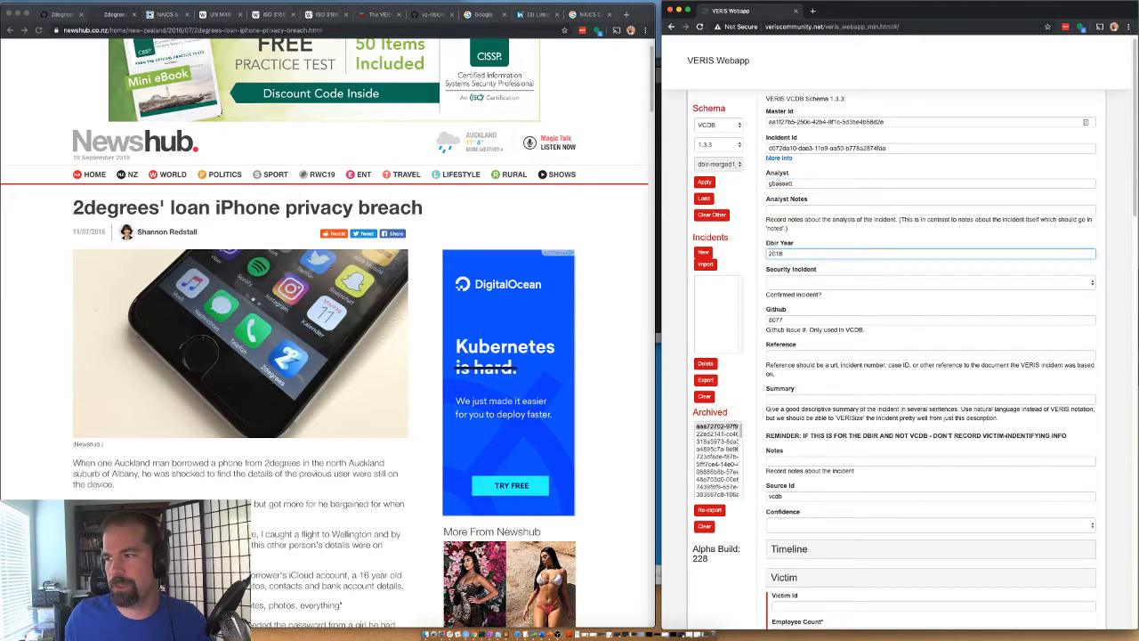
pyautogui.click(780, 283)
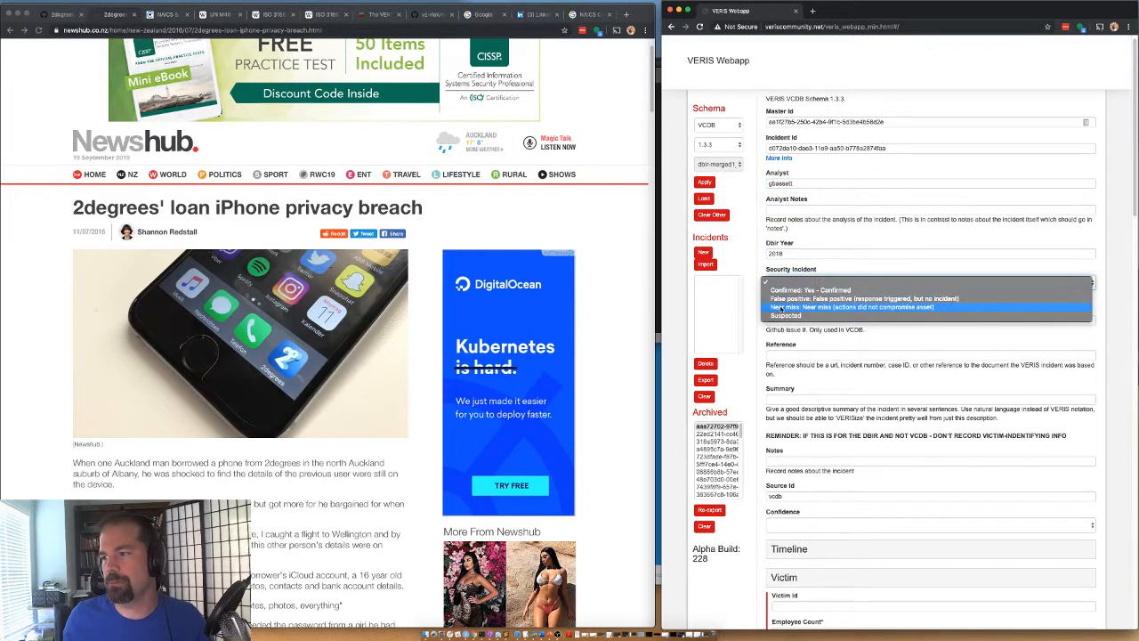
pyautogui.click(779, 290)
# Copy the Newshub article's URL into the incident's Reference field
pyautogui.scroll(-1, 778, 332)
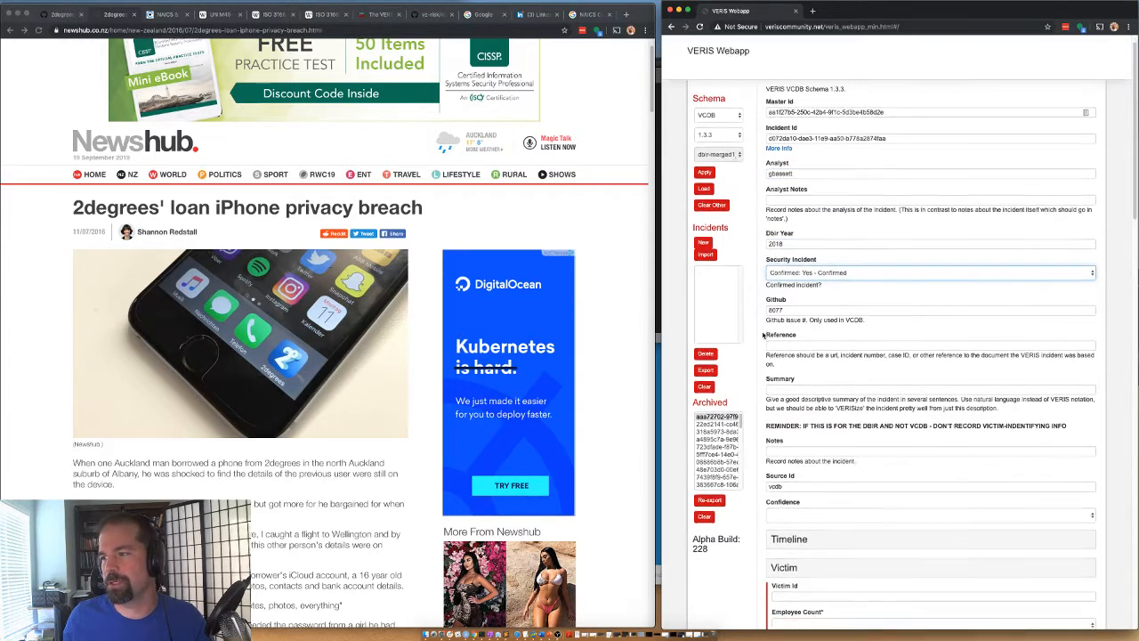
pyautogui.click(163, 31)
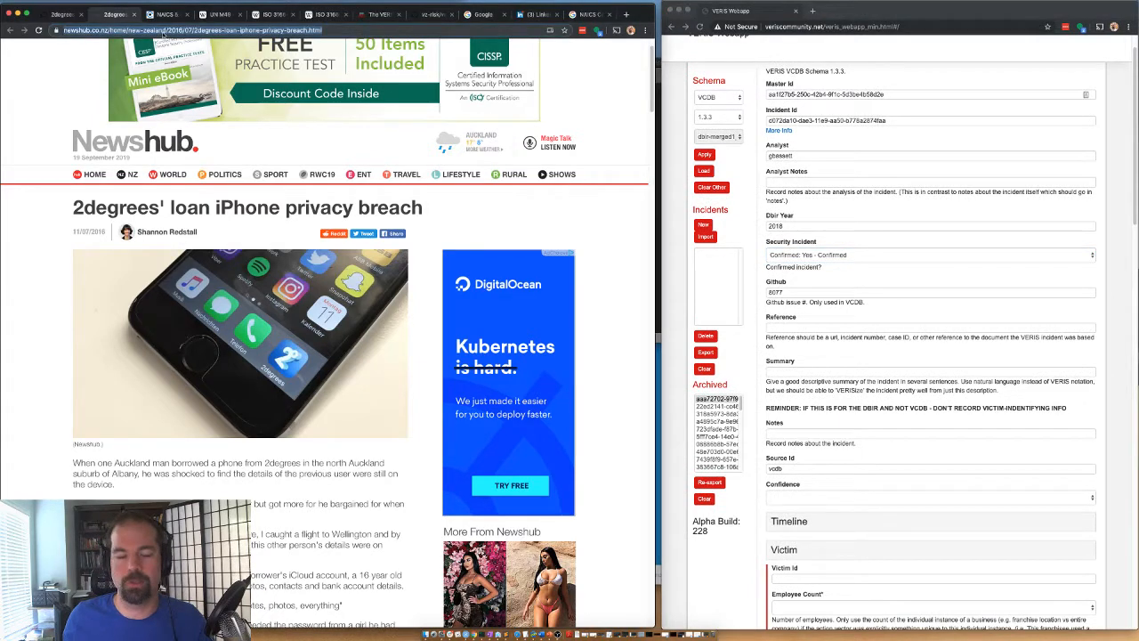
pyautogui.hotkey('ctrl', 'c')
pyautogui.click(890, 328)
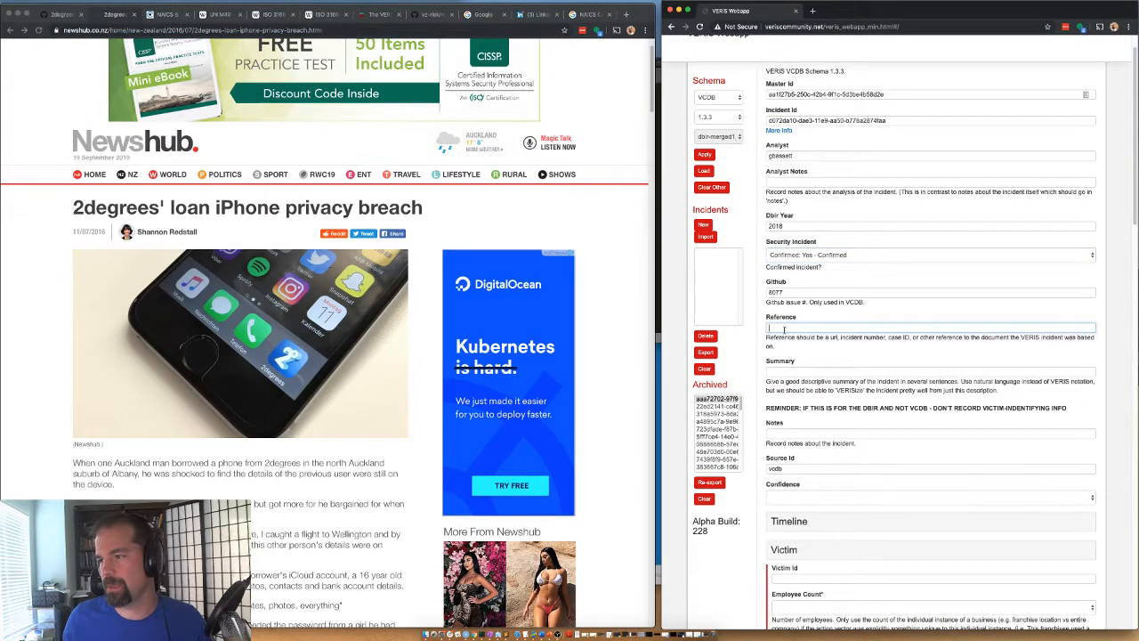
pyautogui.hotkey('ctrl', 'v')
# Enter the incident Summary as "phone repair doesn't clear phone before giving it to next person."
pyautogui.click(776, 373)
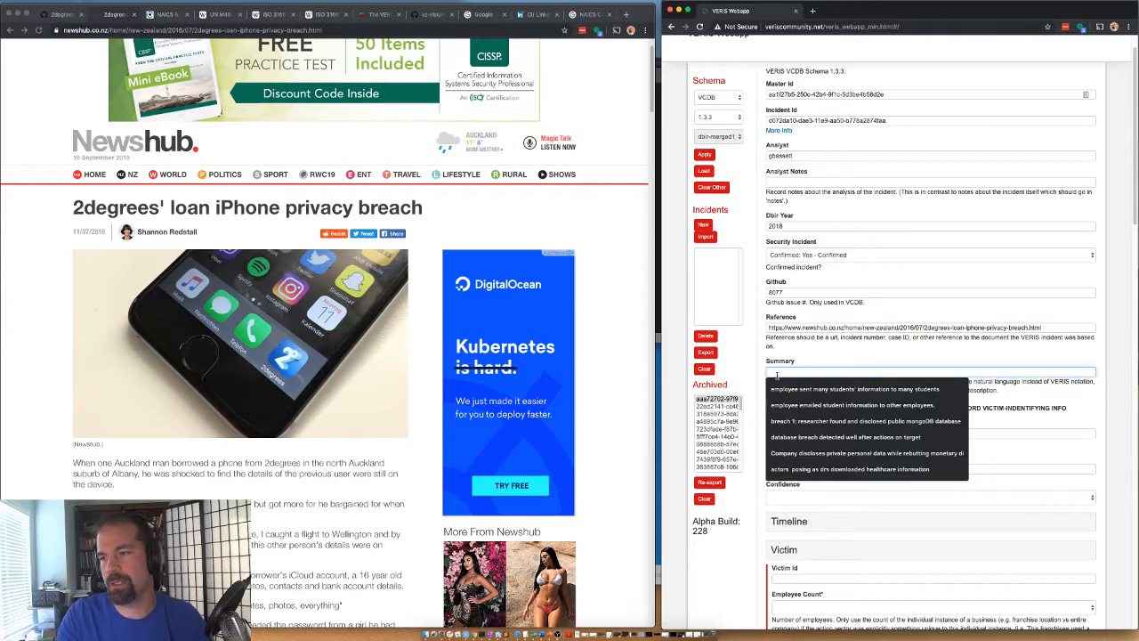
pyautogui.write('phone repai')
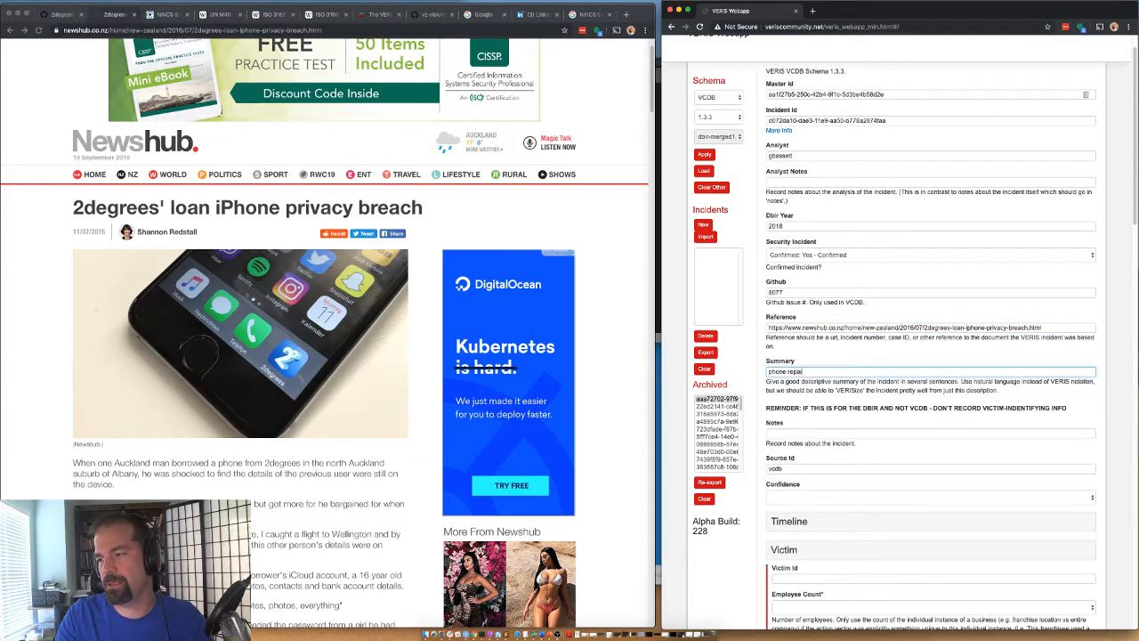
pyautogui.write("r doesn't clear p")
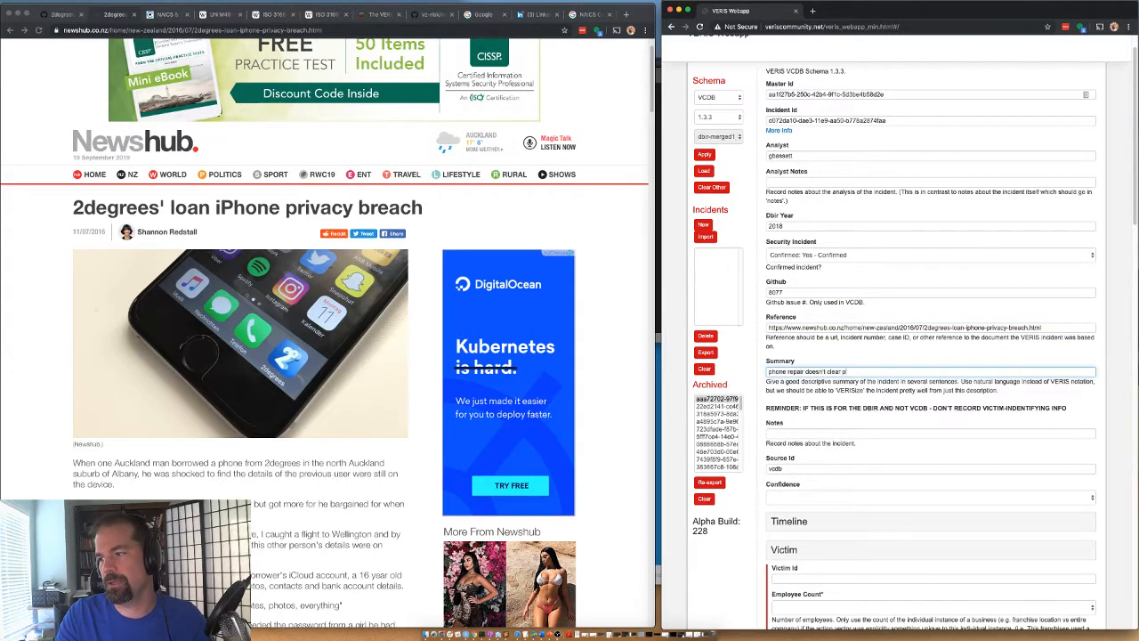
pyautogui.write('hone before giving ')
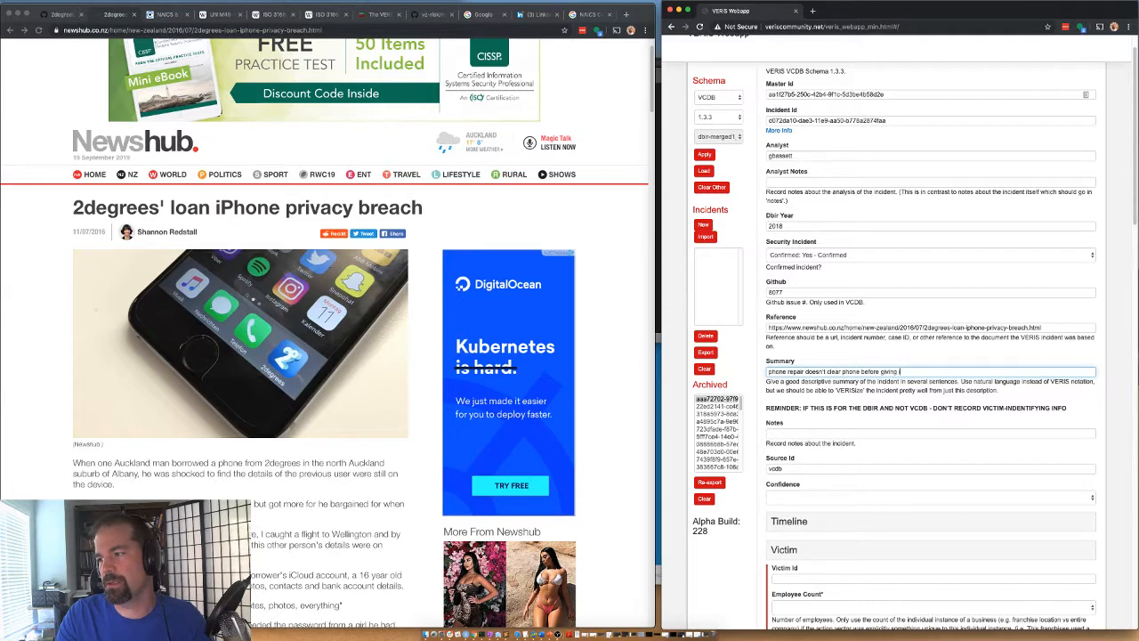
pyautogui.write('it to next person.')
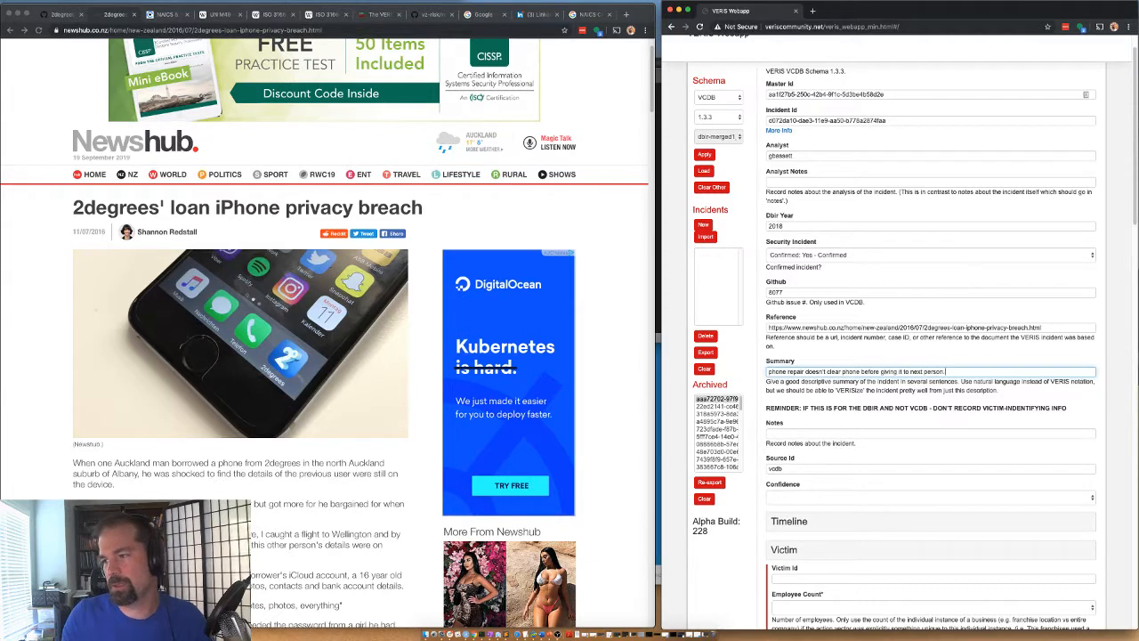
# Set the incident's Confidence to "High: High confidence"
pyautogui.scroll(-1, 774, 472)
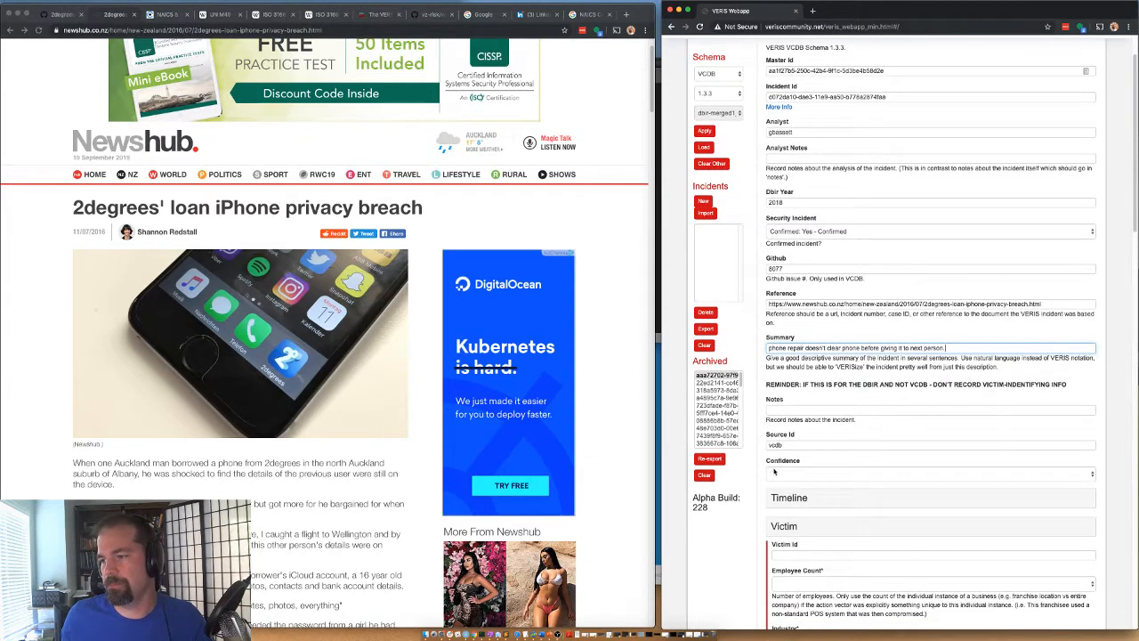
pyautogui.click(774, 473)
pyautogui.click(779, 485)
# Expand the Timeline section, check the Newshub article for when the breach occurred, and set the Incident Year to 2016
pyautogui.scroll(-3, 779, 445)
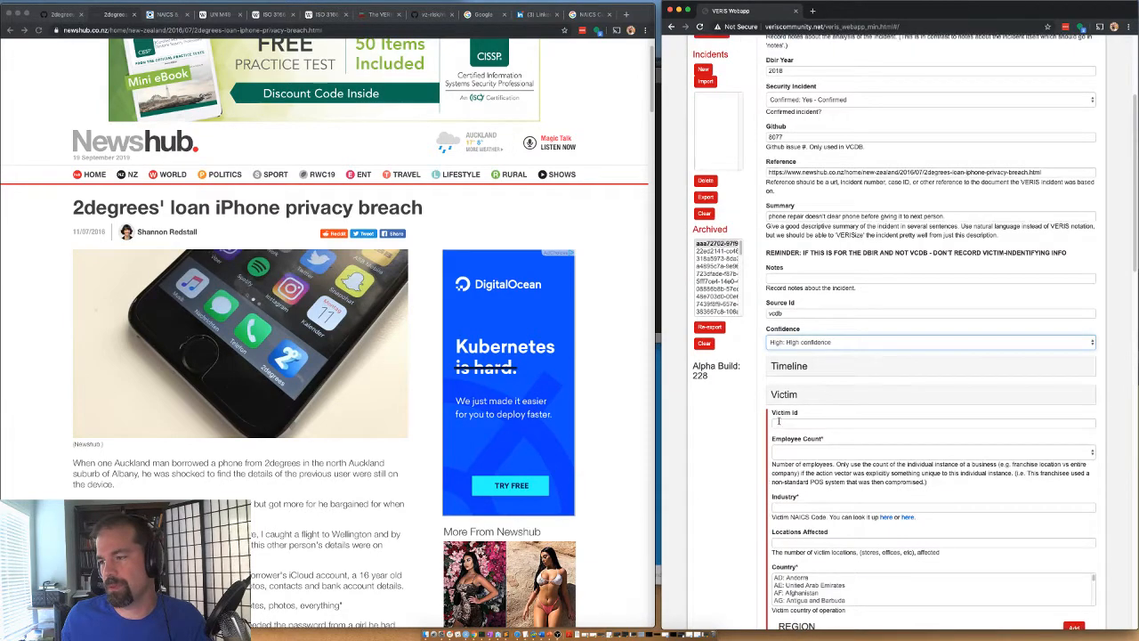
pyautogui.click(782, 366)
pyautogui.scroll(-2, 274, 501)
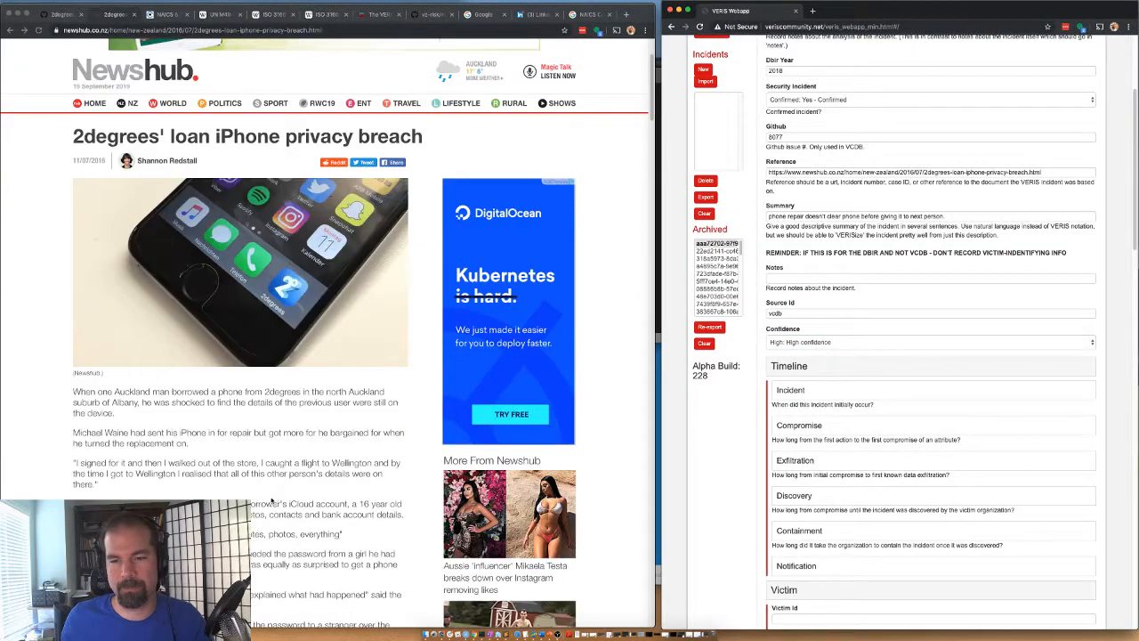
pyautogui.scroll(-5, 272, 503)
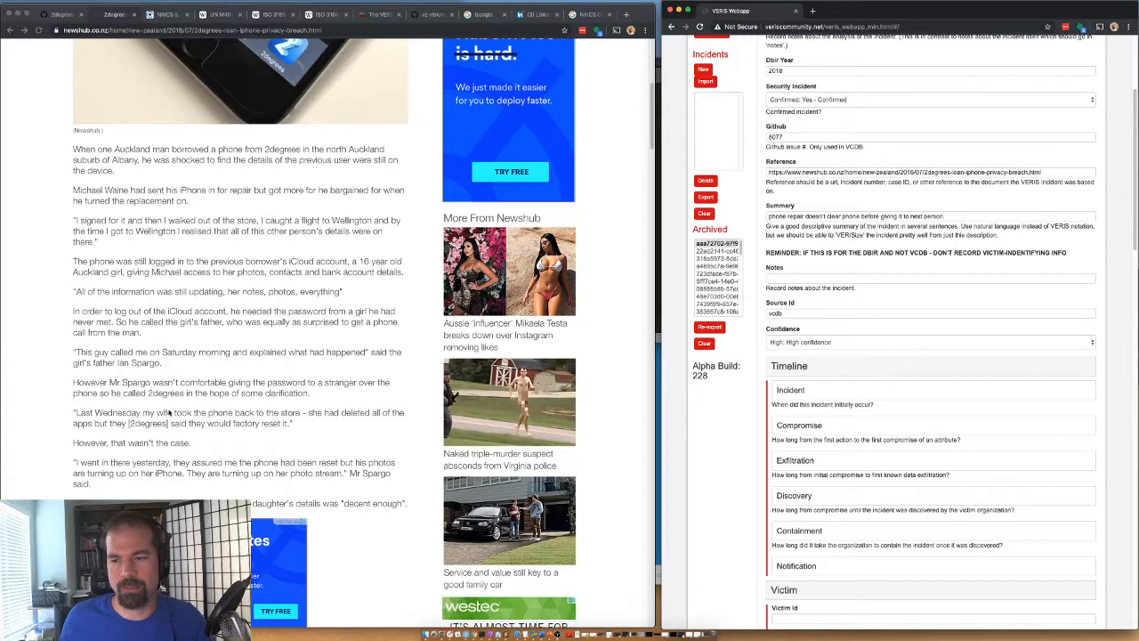
pyautogui.scroll(1, 169, 412)
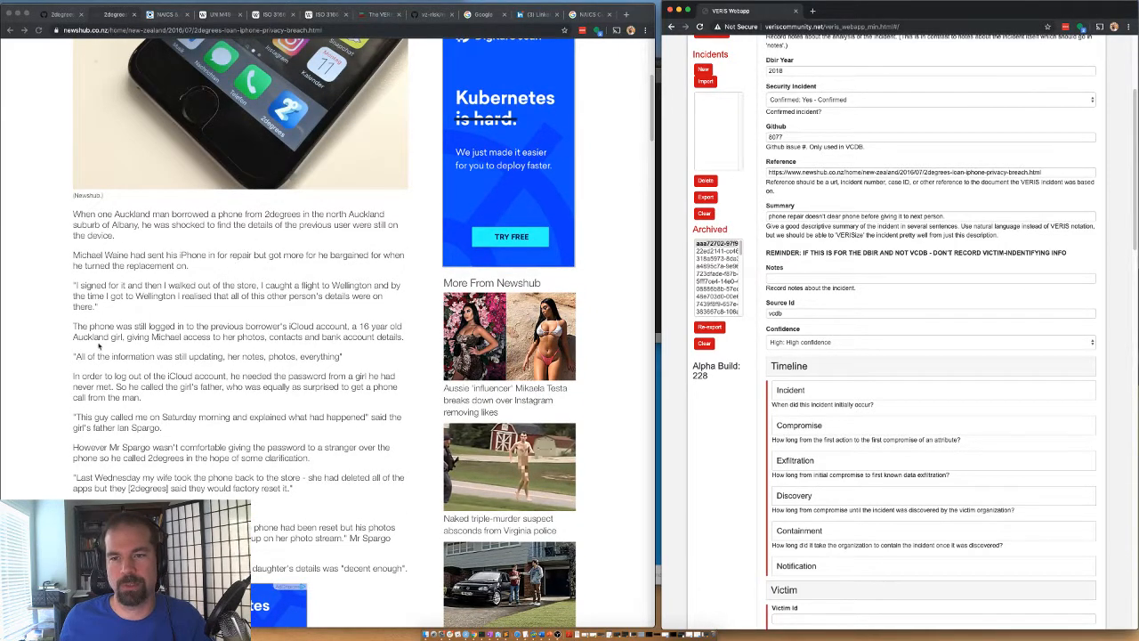
pyautogui.scroll(-1, 167, 416)
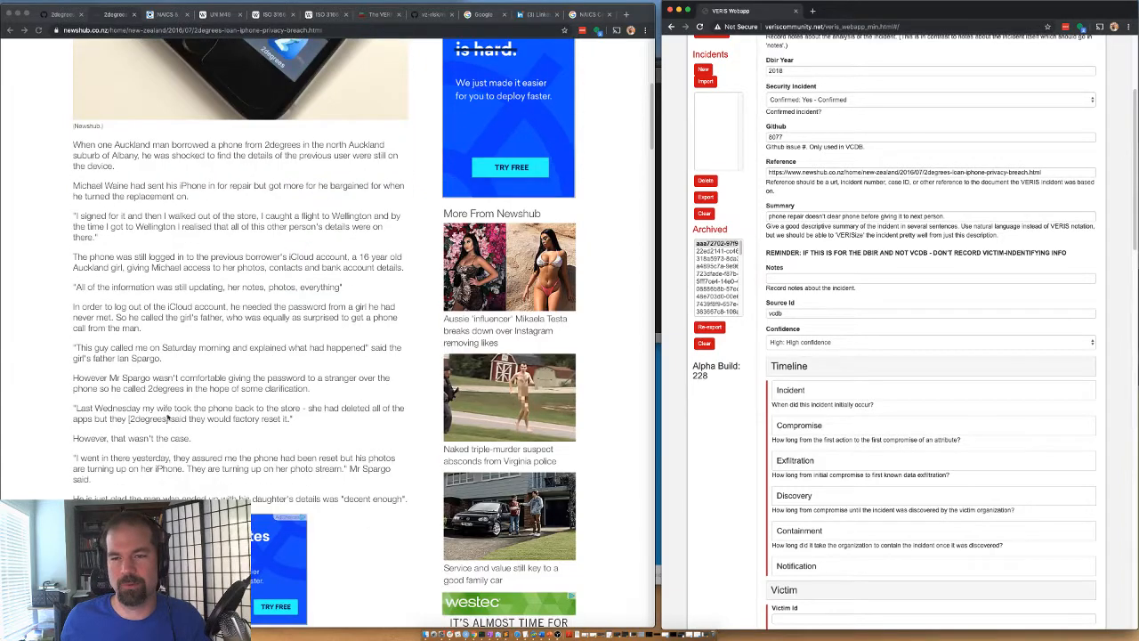
pyautogui.click(790, 390)
pyautogui.click(790, 409)
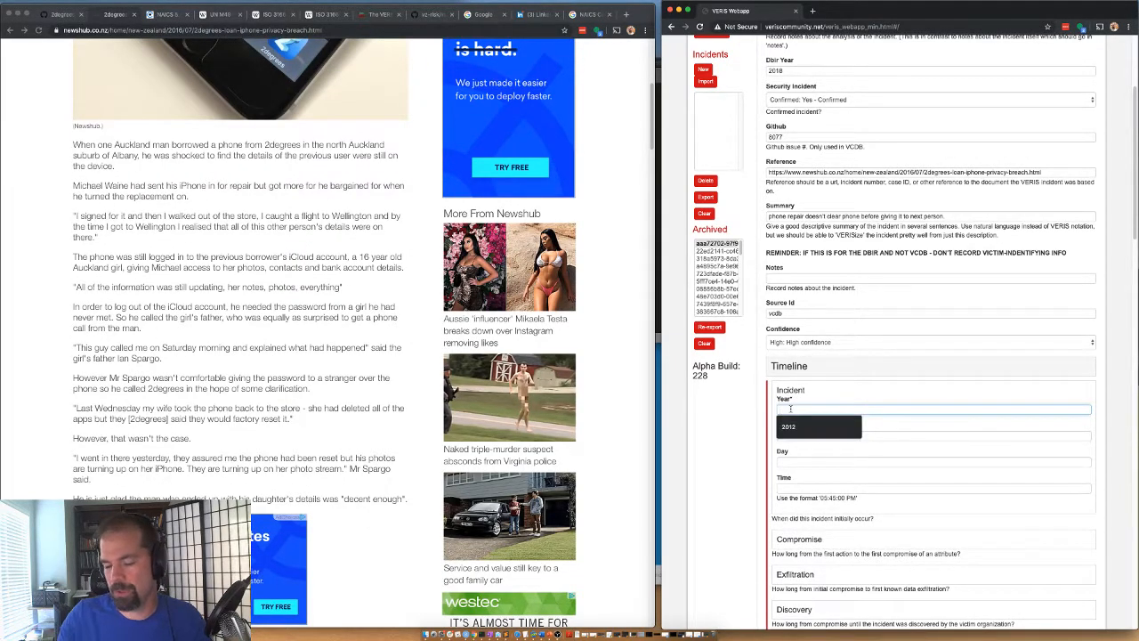
pyautogui.write('201')
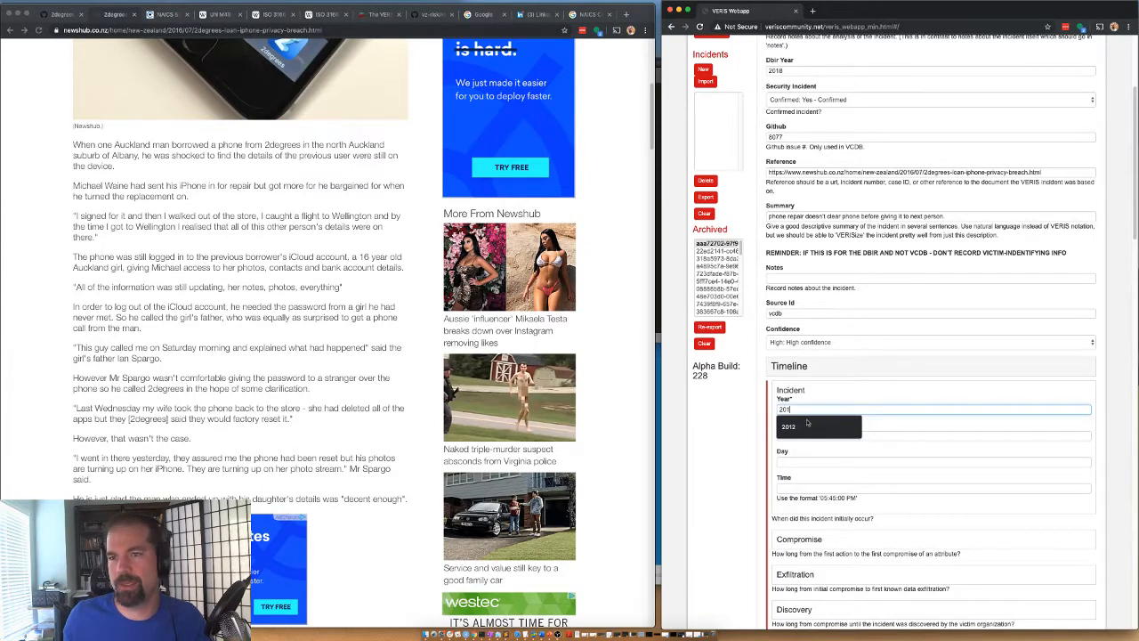
pyautogui.scroll(5, 230, 246)
pyautogui.write('1')
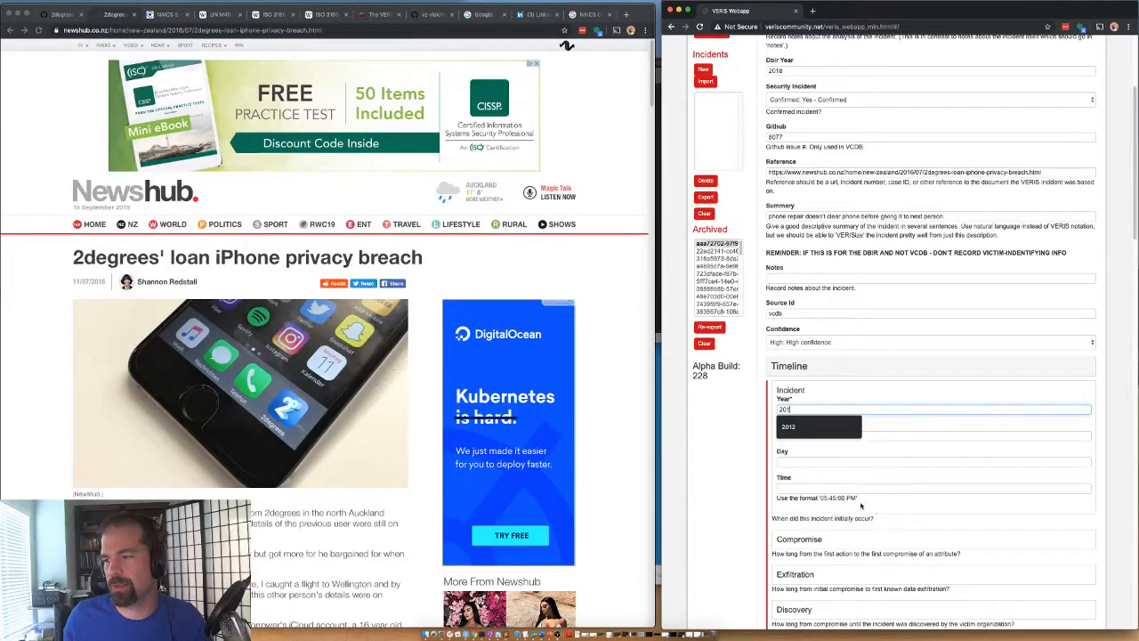
pyautogui.write('6')
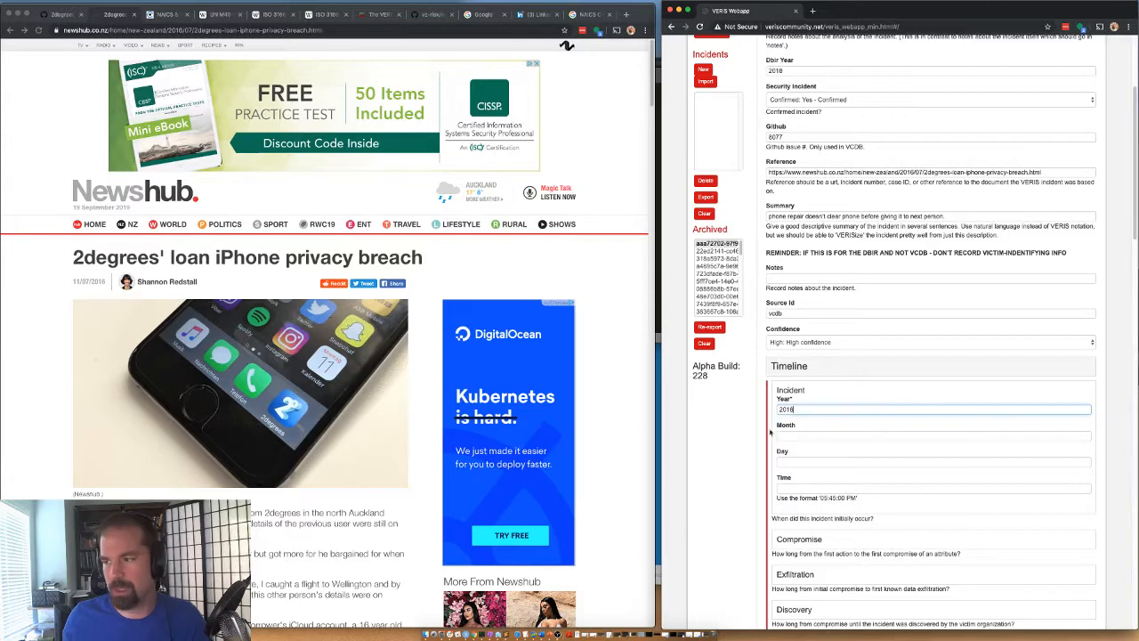
pyautogui.click(765, 443)
# Expand Compromise in the Timeline and set its Unit to Minutes
pyautogui.scroll(-3, 791, 435)
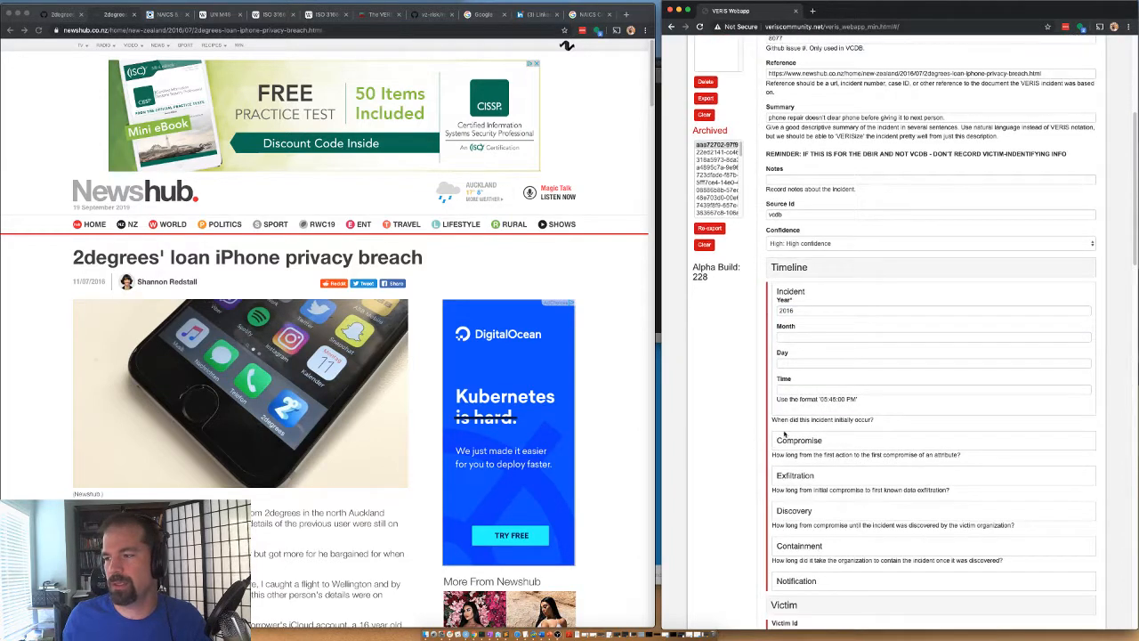
pyautogui.click(790, 442)
pyautogui.click(789, 462)
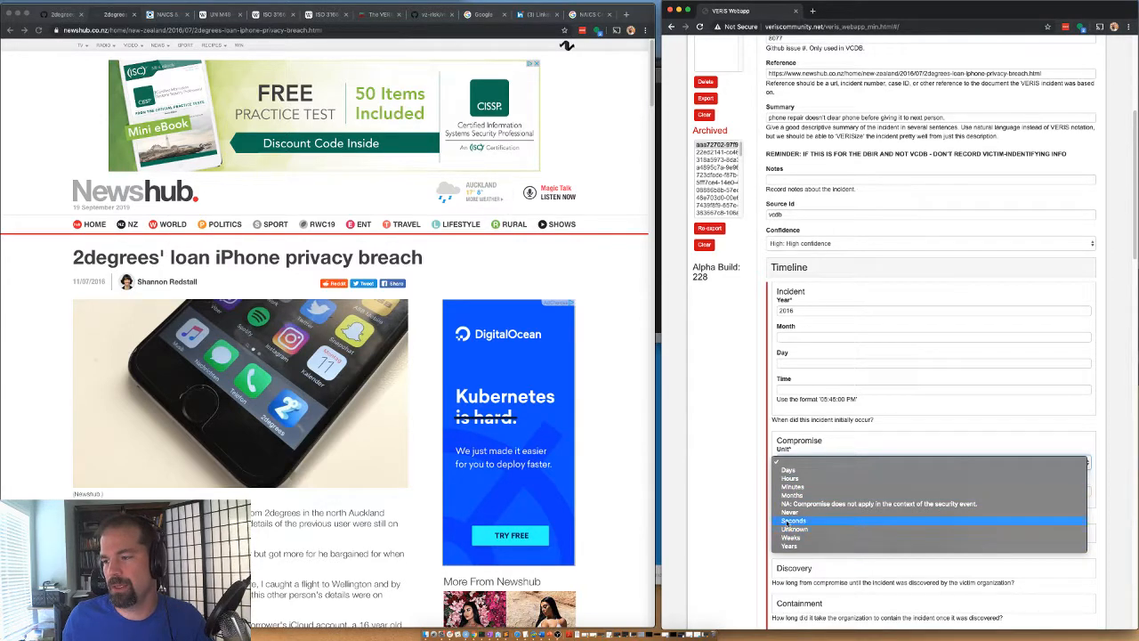
pyautogui.click(792, 487)
pyautogui.scroll(-2, 730, 444)
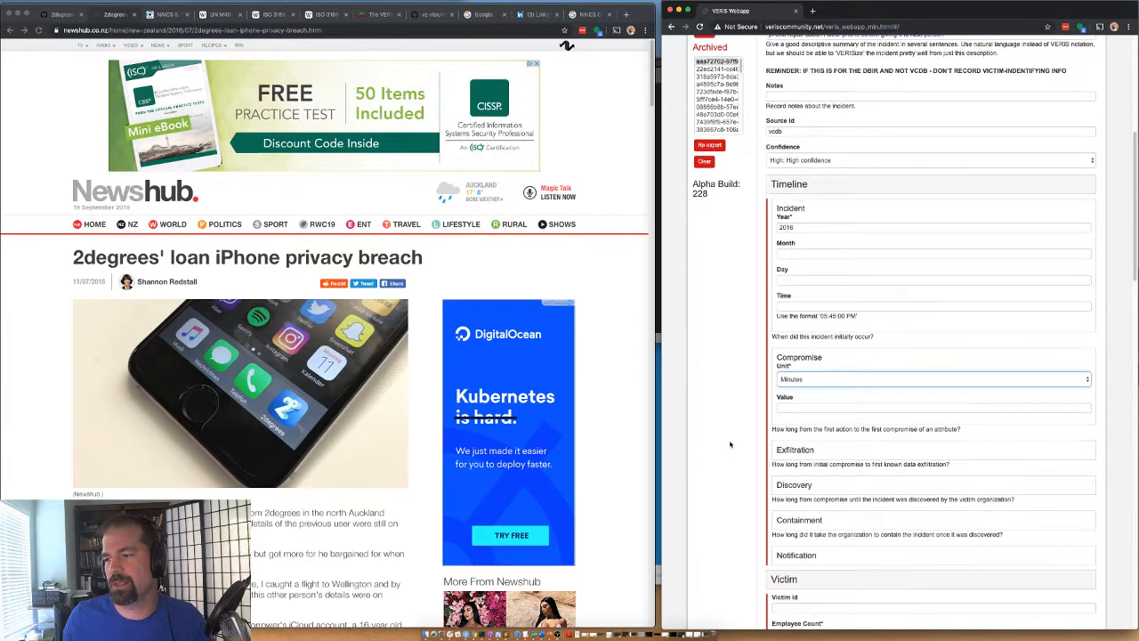
# Expand Exfiltration in the Timeline and set its Unit to Seconds
pyautogui.click(792, 451)
pyautogui.click(791, 473)
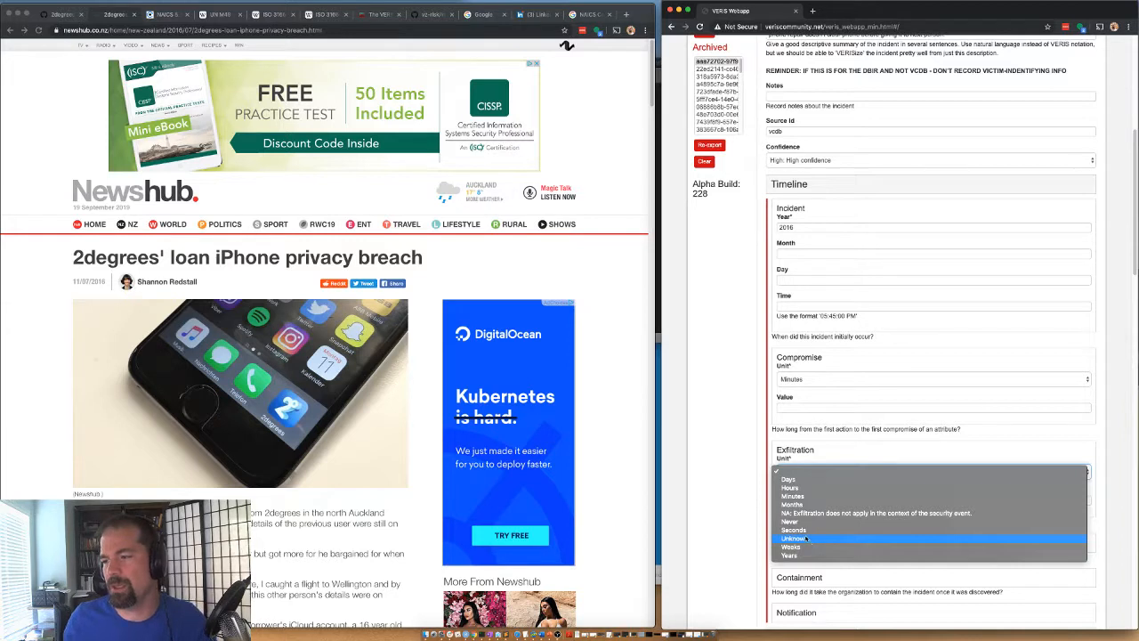
pyautogui.click(742, 533)
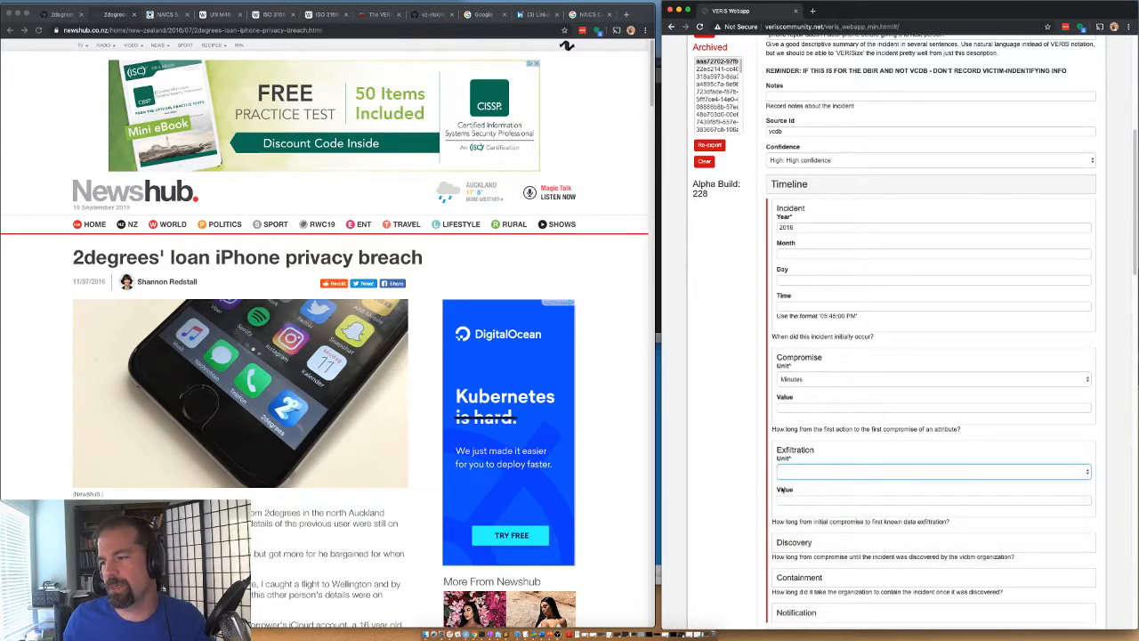
pyautogui.click(786, 472)
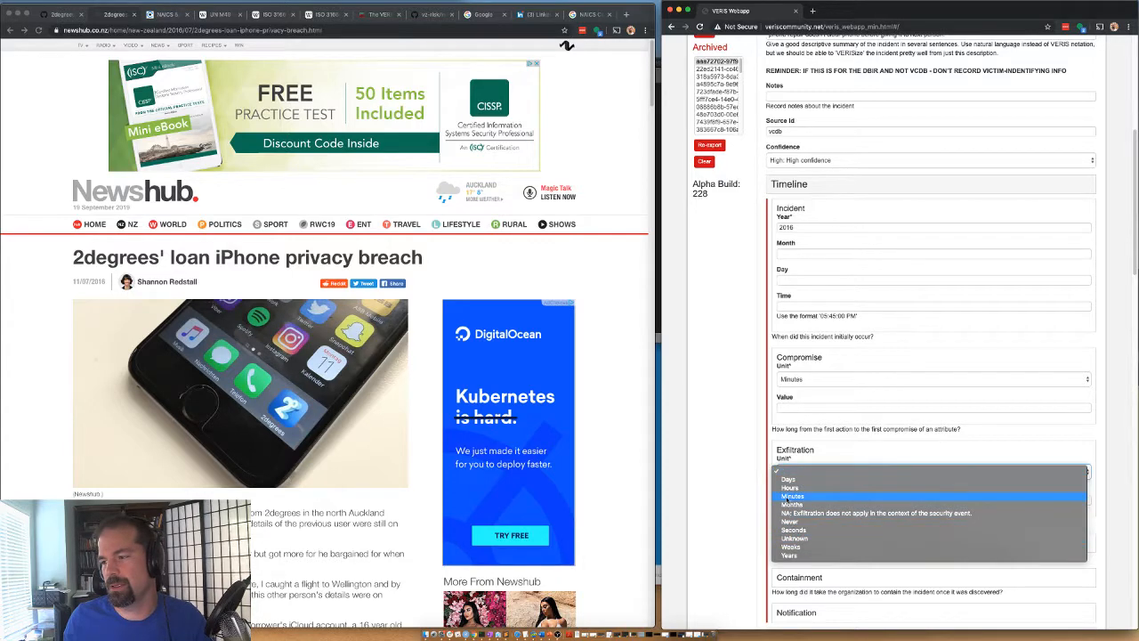
pyautogui.click(800, 530)
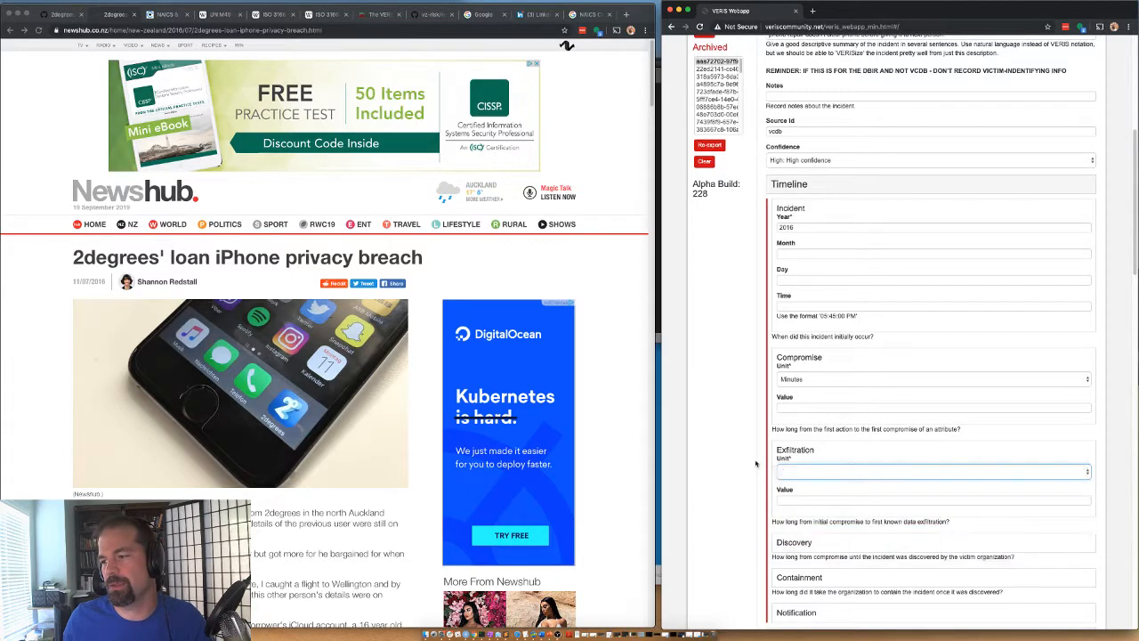
# Expand Discovery in the Timeline and set its Unit to Seconds
pyautogui.scroll(-2, 800, 498)
pyautogui.click(794, 463)
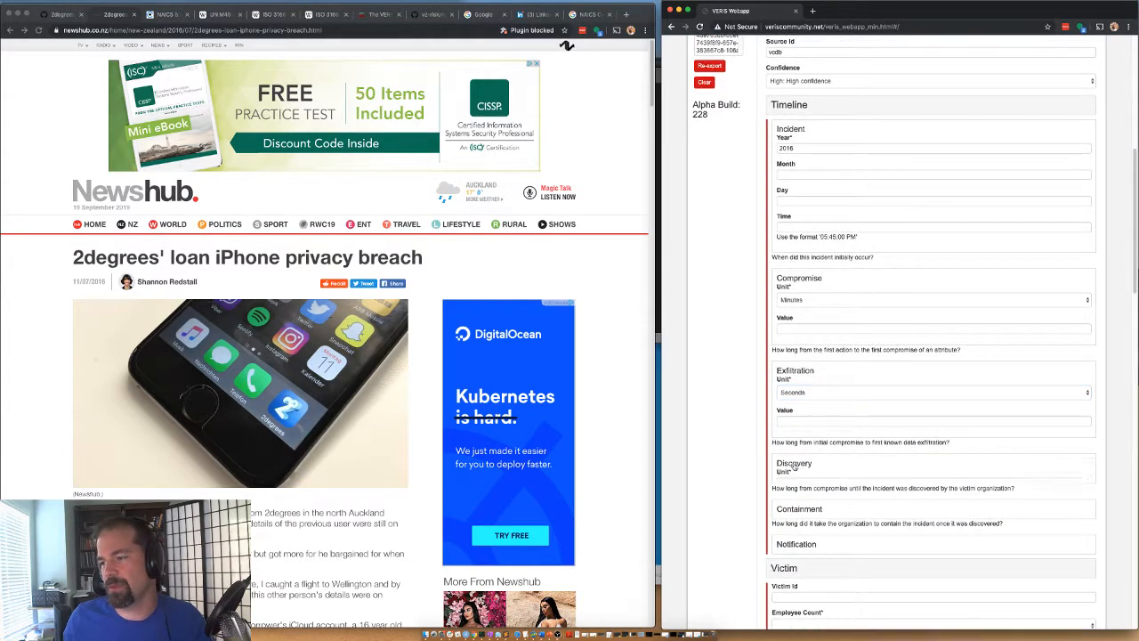
pyautogui.click(799, 485)
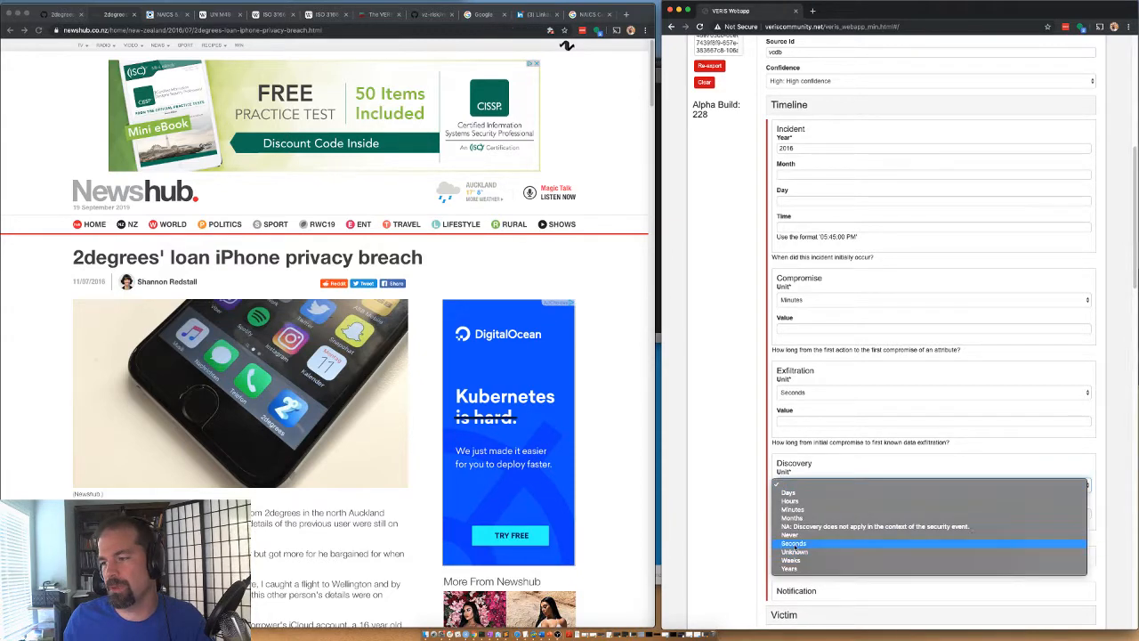
pyautogui.click(794, 545)
pyautogui.scroll(-1, 770, 488)
pyautogui.click(794, 539)
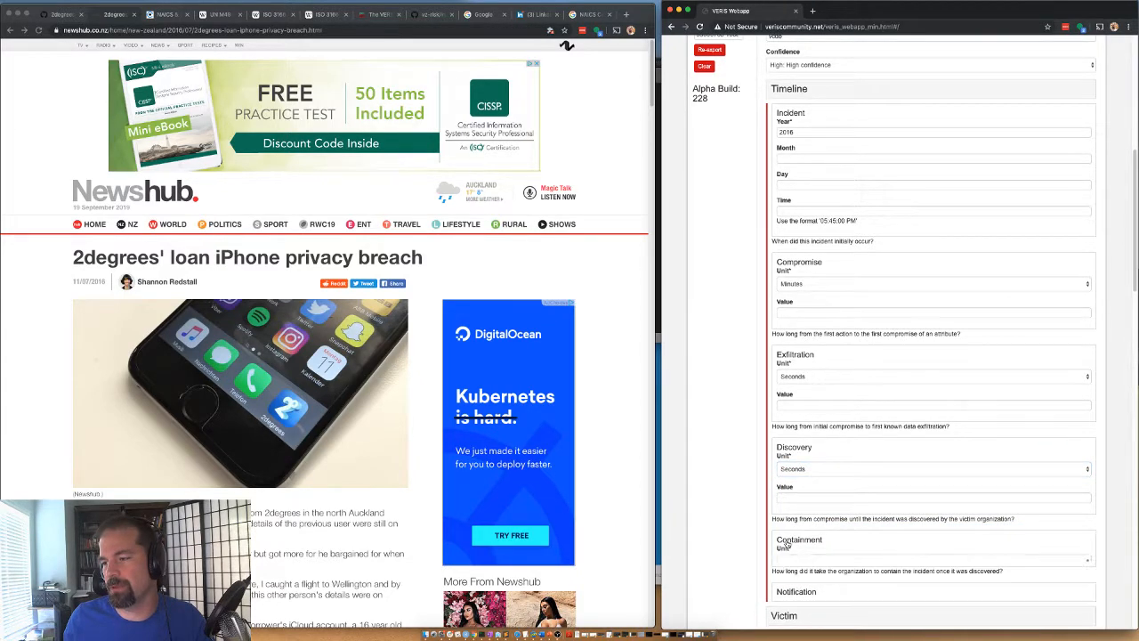
pyautogui.scroll(-3, 788, 541)
pyautogui.click(784, 497)
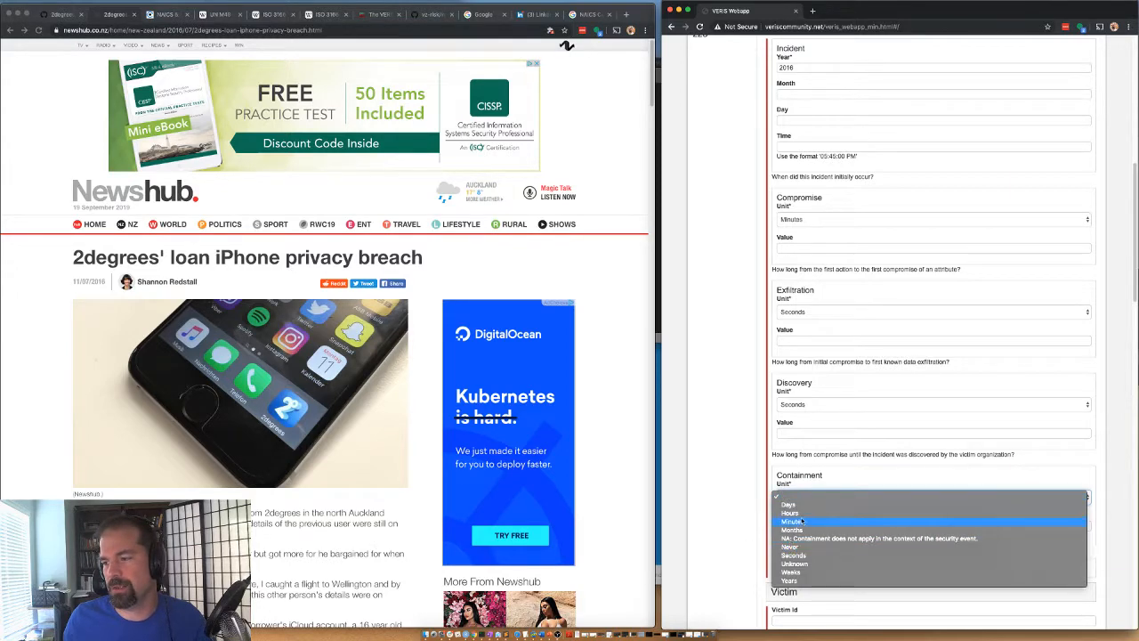
pyautogui.click(725, 506)
pyautogui.click(805, 476)
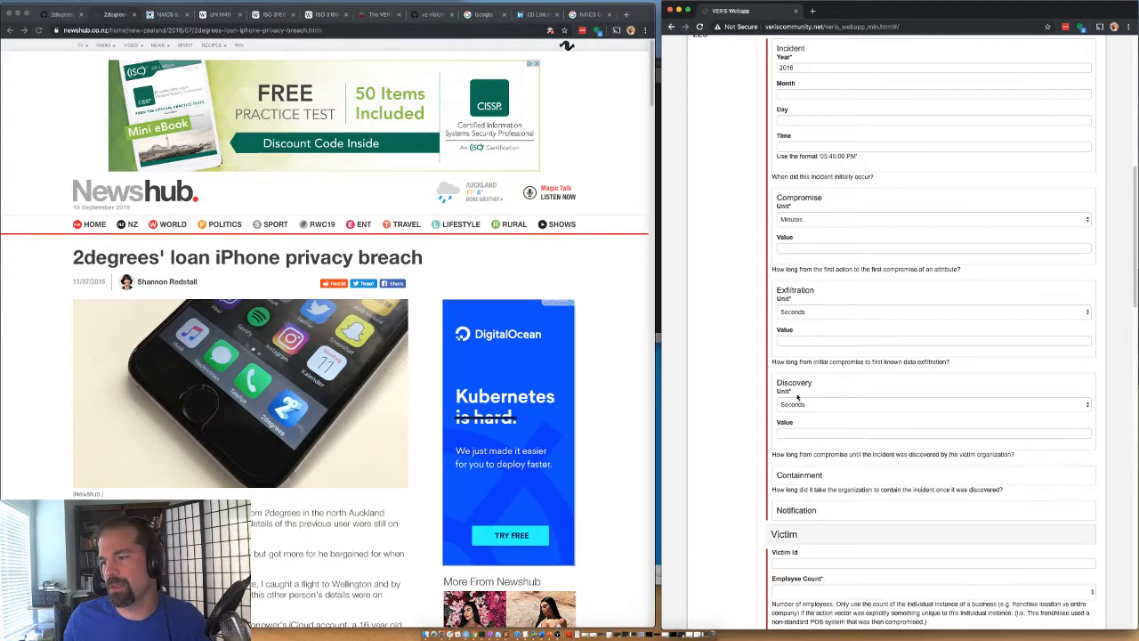
# Collapse the Discovery, Exfiltration and Compromise subsections along with the whole Timeline section
pyautogui.click(793, 383)
pyautogui.click(795, 290)
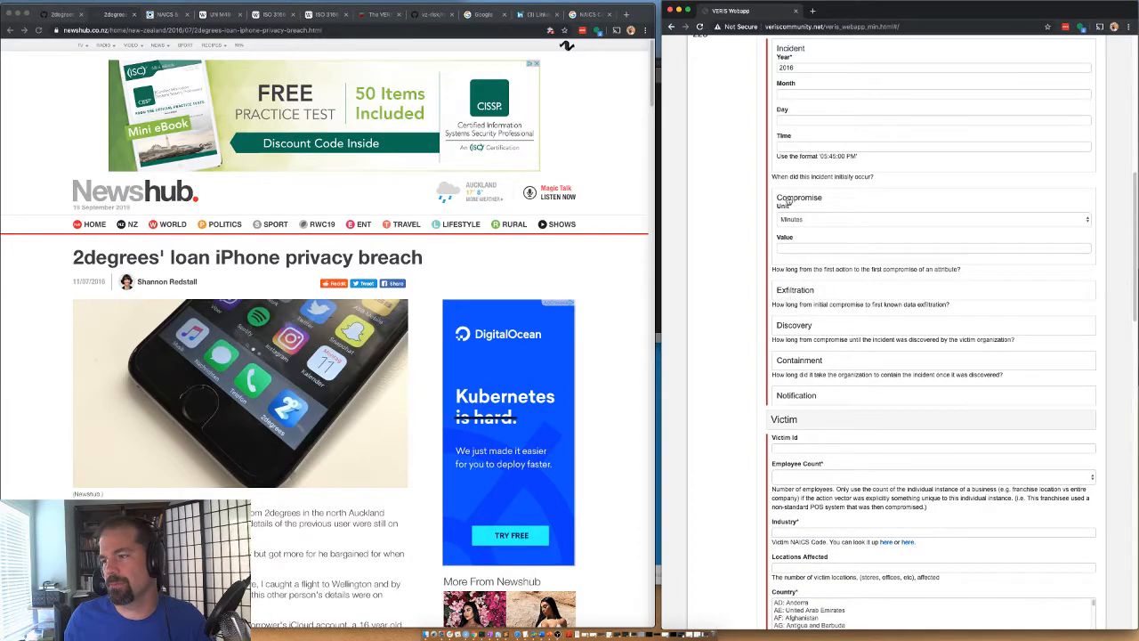
pyautogui.click(792, 198)
pyautogui.scroll(3, 787, 178)
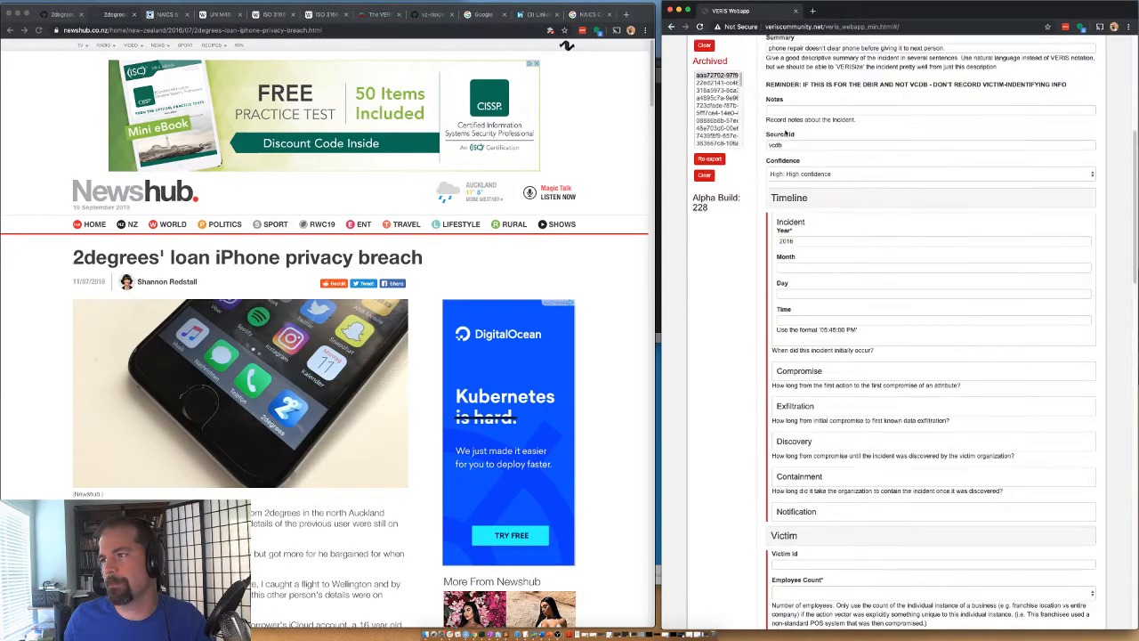
pyautogui.click(793, 203)
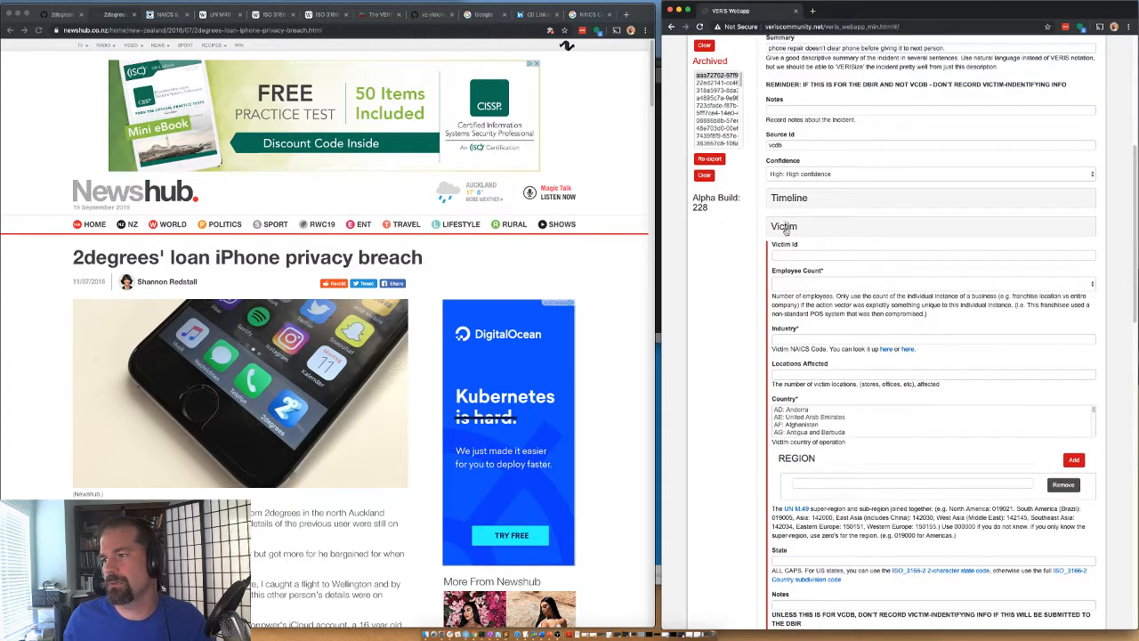
# Look up the victim's name for the Victim Id and select "2degrees" in the Newshub article's headline
pyautogui.click(785, 230)
pyautogui.click(785, 230)
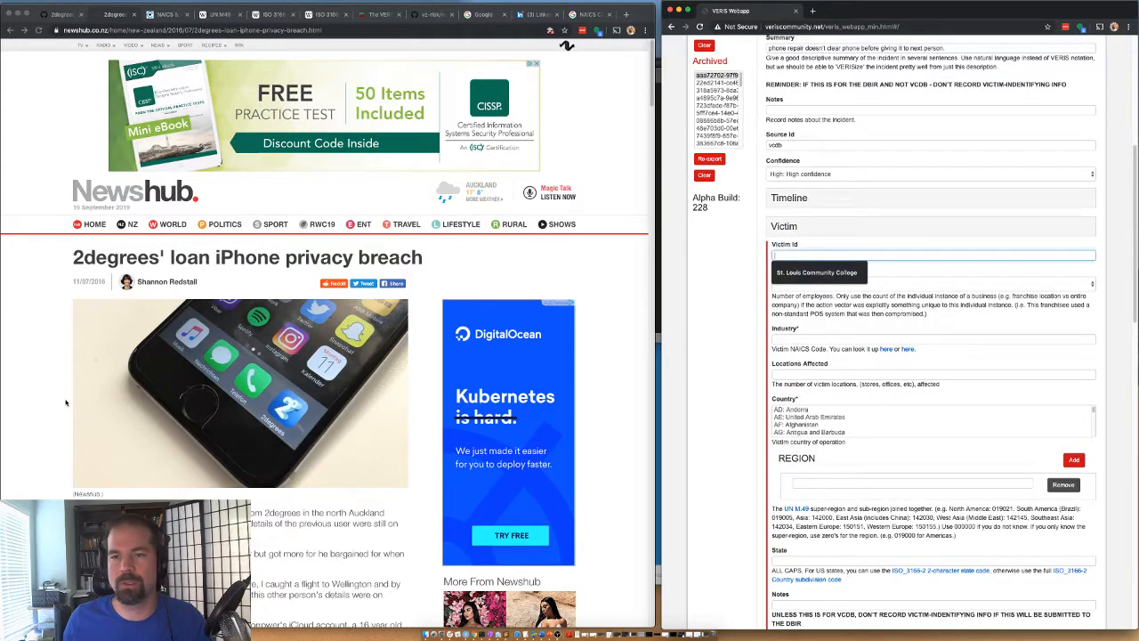
pyautogui.scroll(-3, 71, 401)
pyautogui.scroll(2, 76, 403)
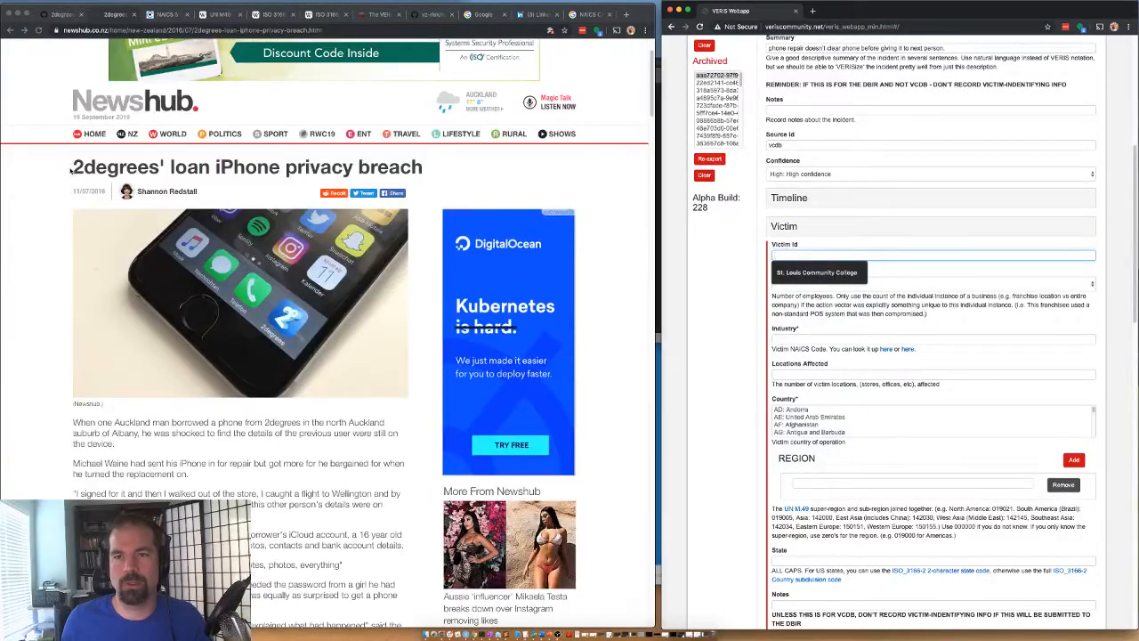
pyautogui.click(78, 168)
pyautogui.moveTo(78, 167); pyautogui.dragTo(160, 168)
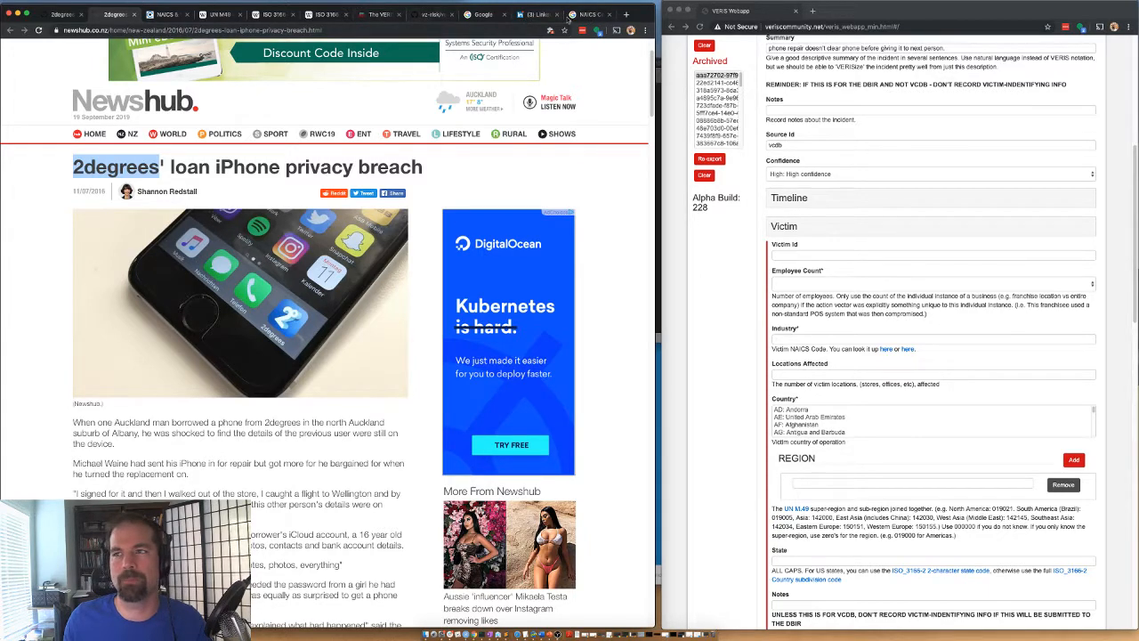
# Search Google for "2degrees australia" to identify the victim company
pyautogui.click(483, 14)
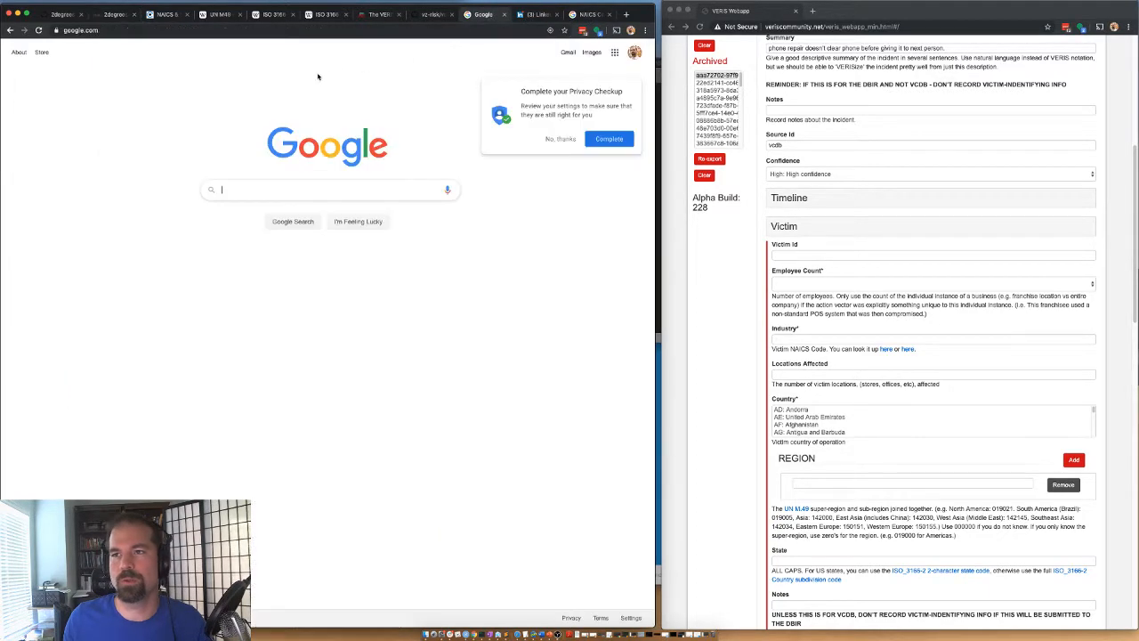
pyautogui.click(272, 185)
pyautogui.write('2degrees a')
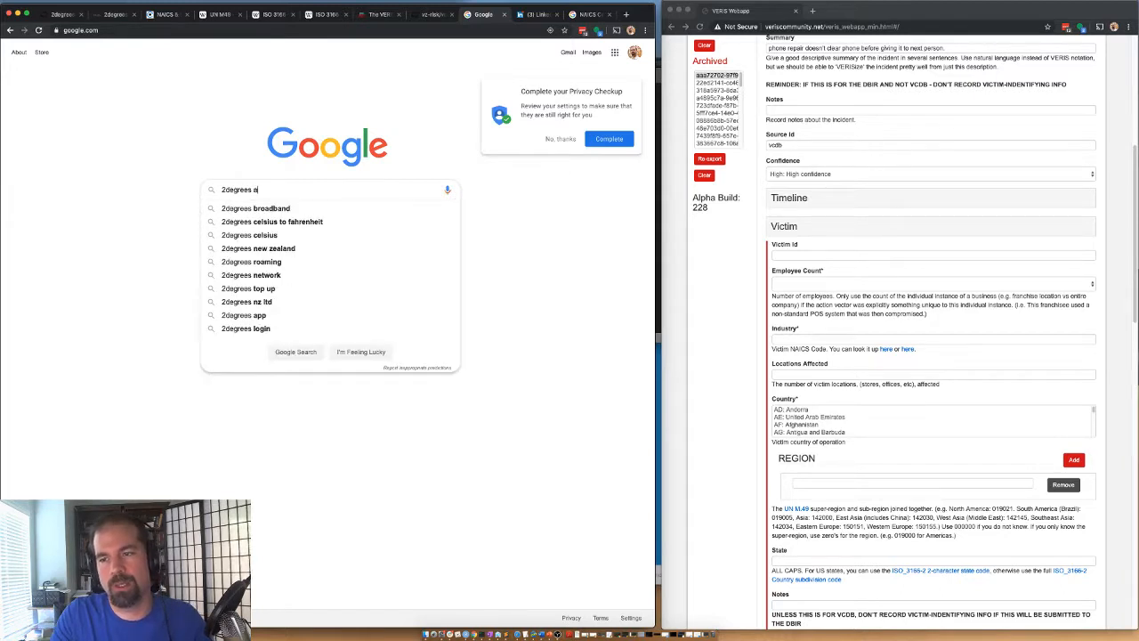
pyautogui.write('ustralia')
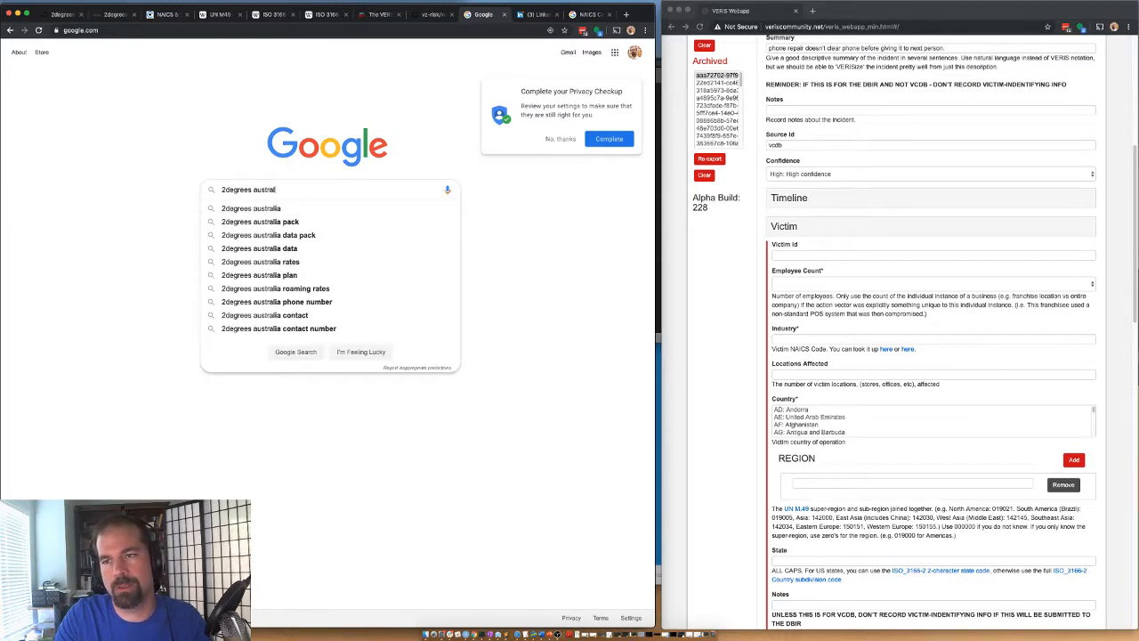
pyautogui.press('Return')
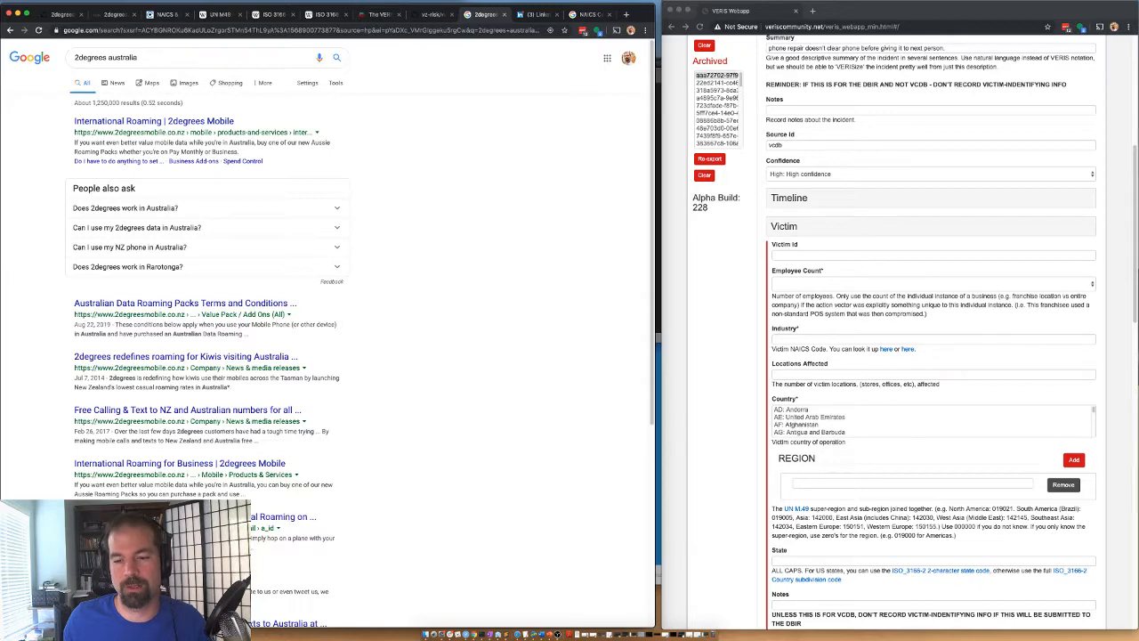
# Search LinkedIn for "2degrees" and look through the results down to the matching companies
pyautogui.click(543, 16)
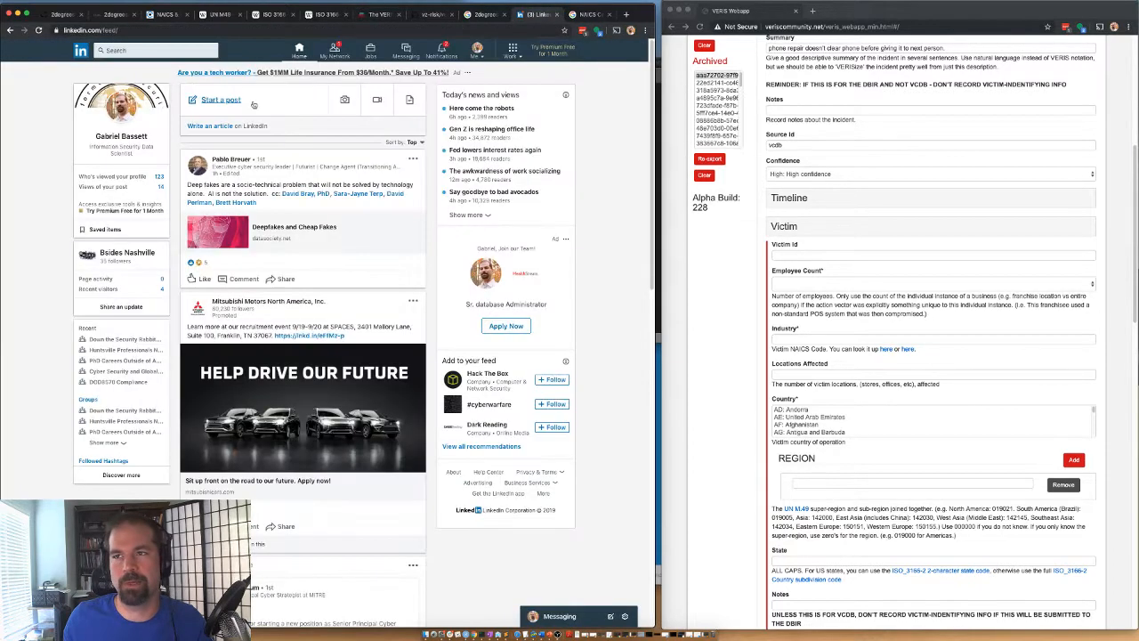
pyautogui.click(153, 51)
pyautogui.write('2degrees')
pyautogui.press('Return')
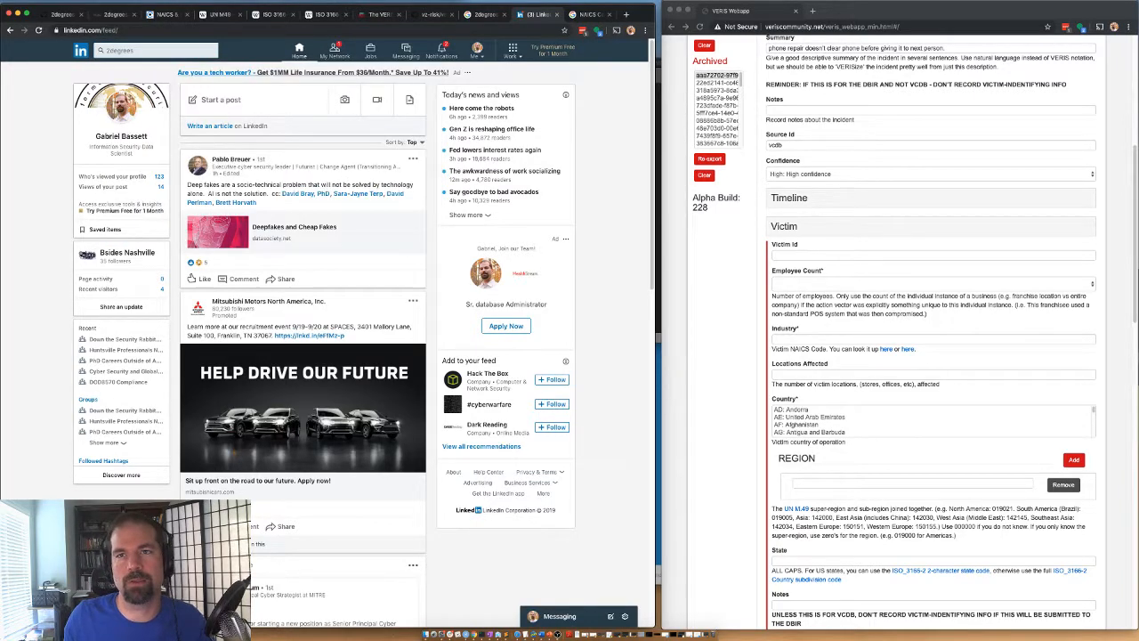
pyautogui.scroll(-4, 56, 59)
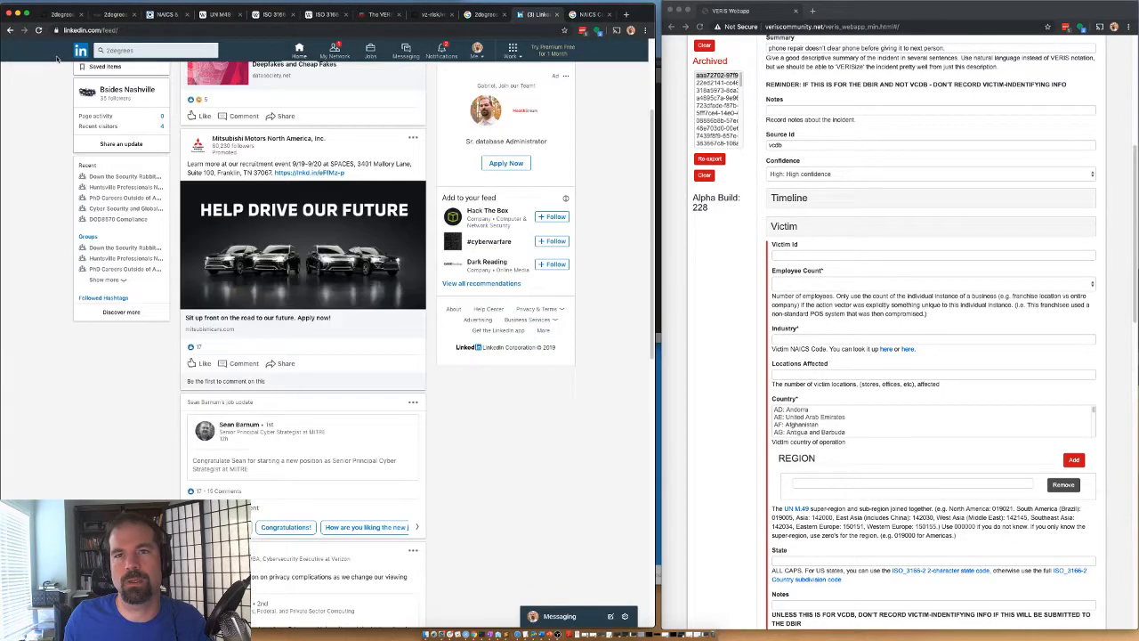
pyautogui.scroll(-2, 57, 59)
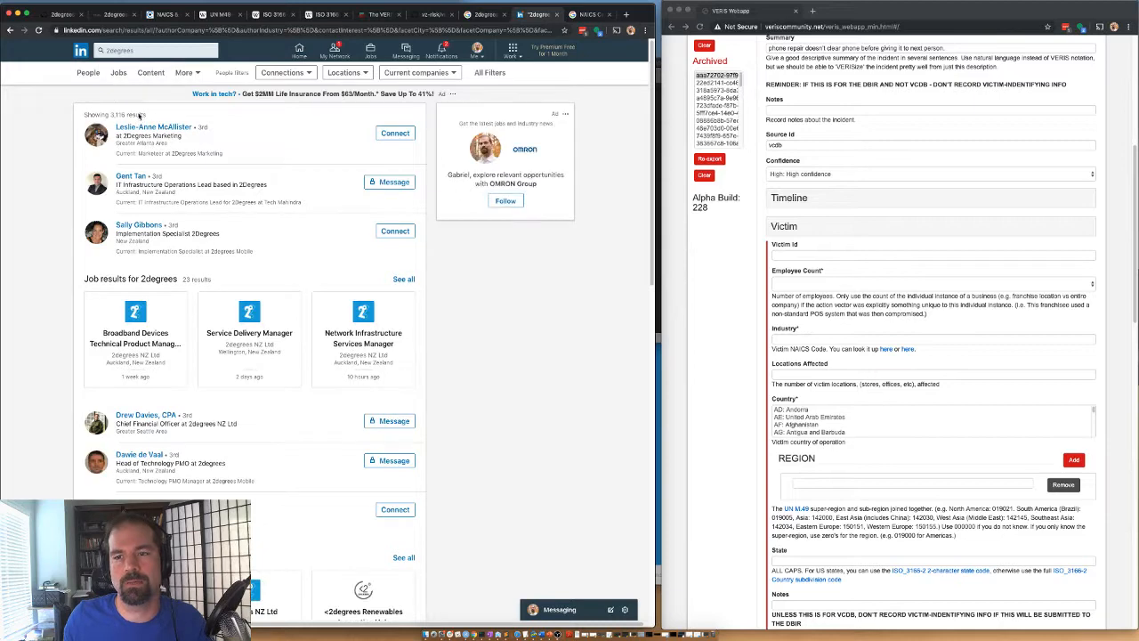
pyautogui.scroll(-10, 98, 356)
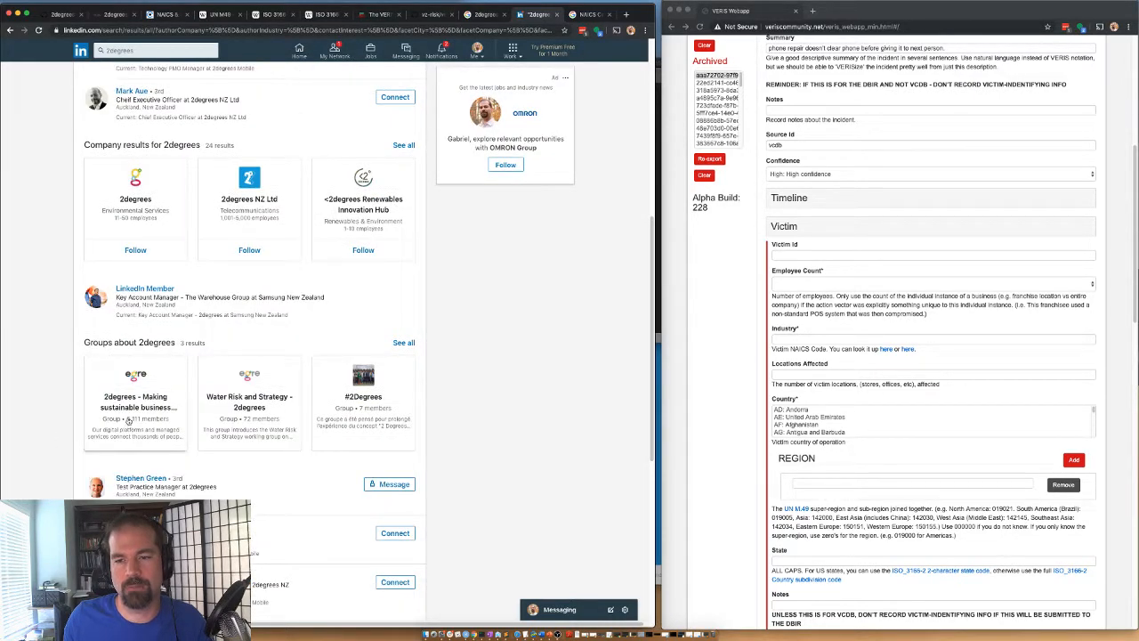
pyautogui.scroll(1, 136, 374)
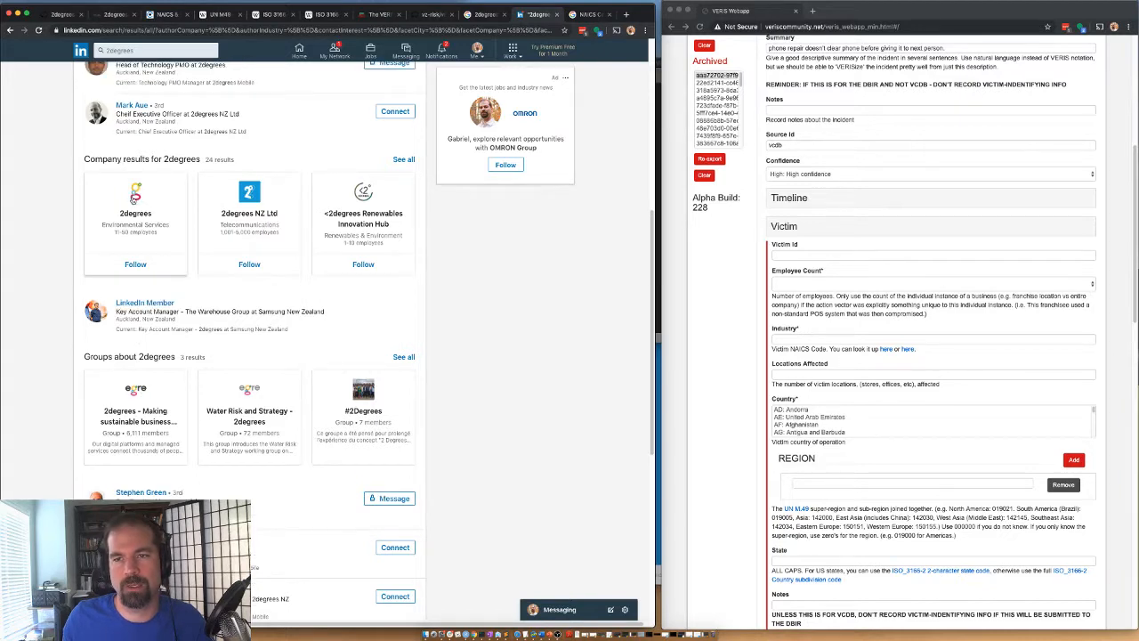
# Check the environmental services company 2degrees, return to the results and open the 2degrees NZ Ltd company page
pyautogui.click(134, 199)
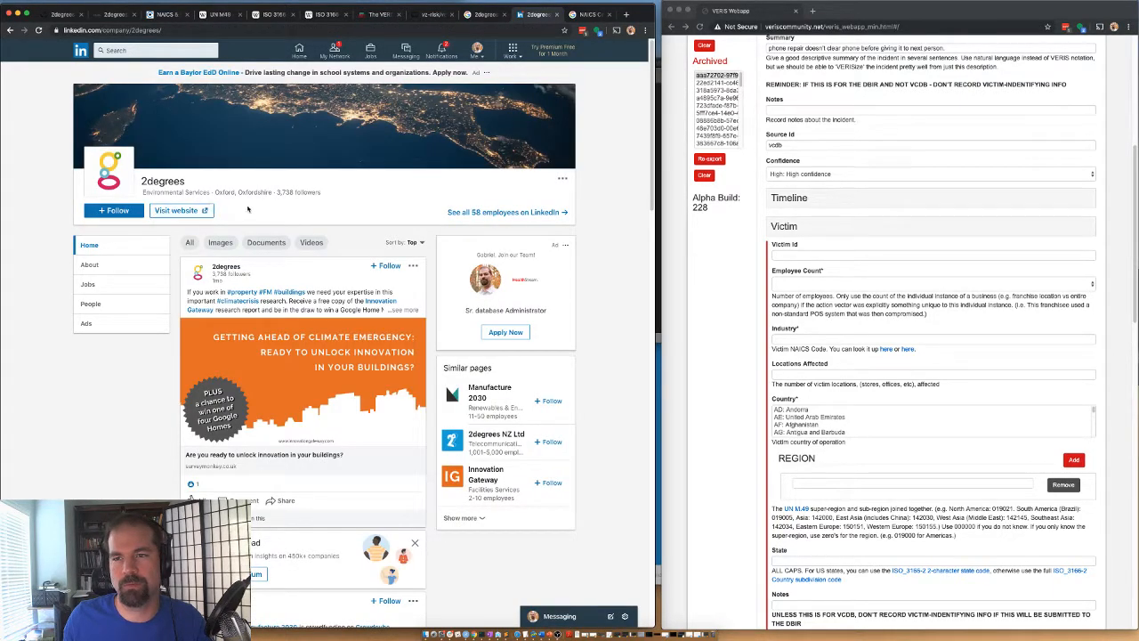
pyautogui.click(11, 30)
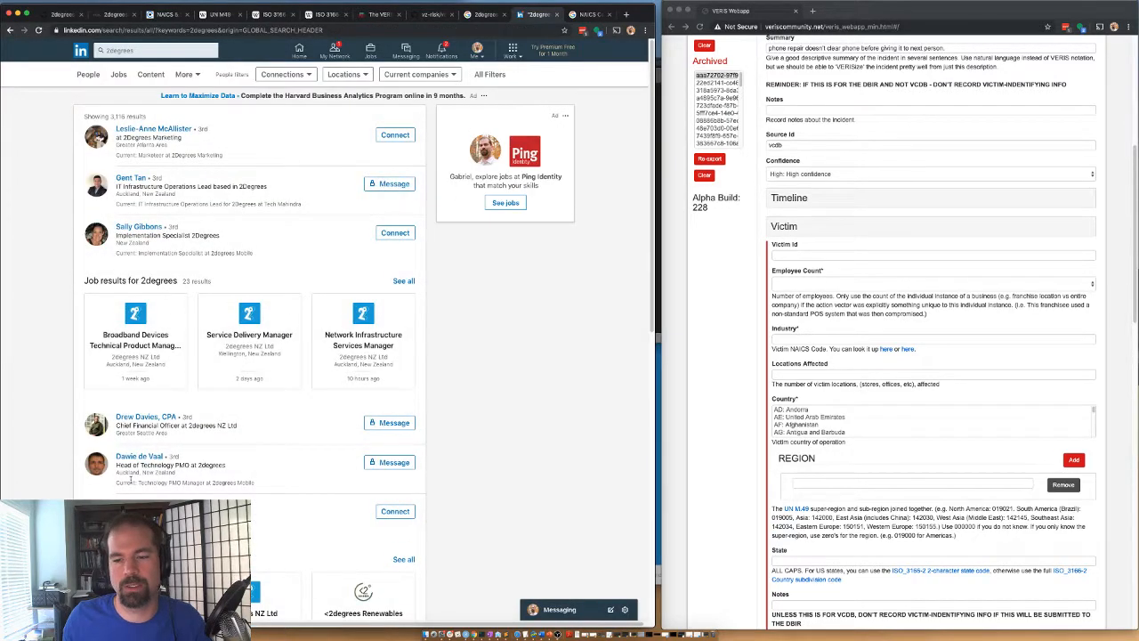
pyautogui.scroll(-2, 267, 533)
pyautogui.click(280, 532)
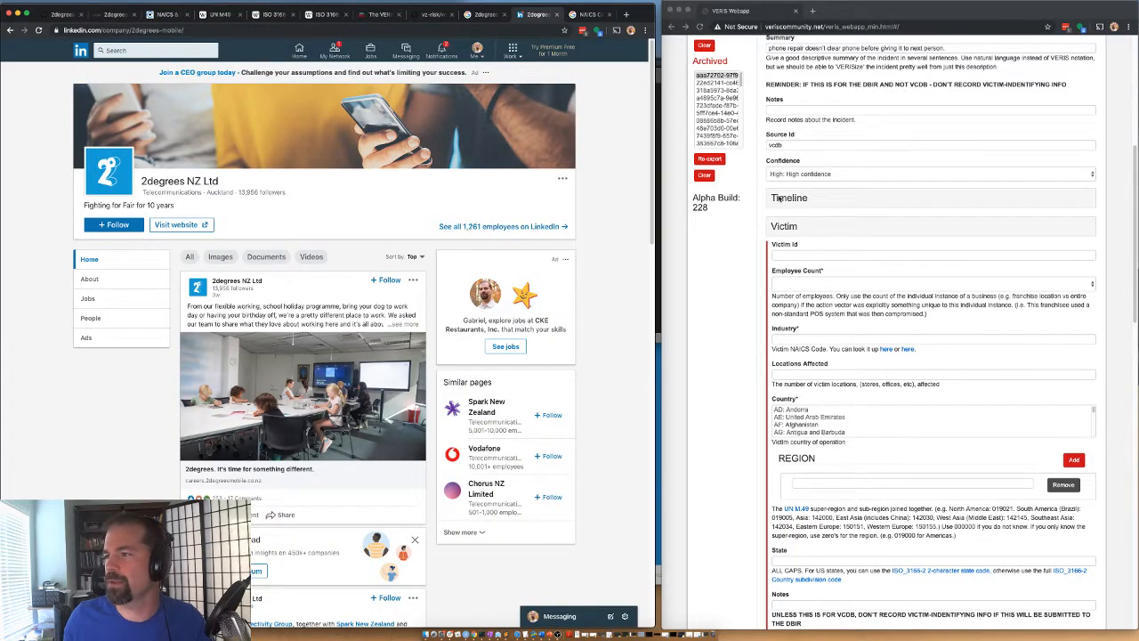
# Copy the company name "2degrees NZ Ltd" from LinkedIn into Victim Id and set Employee Count to 1001 to 10000
pyautogui.click(784, 256)
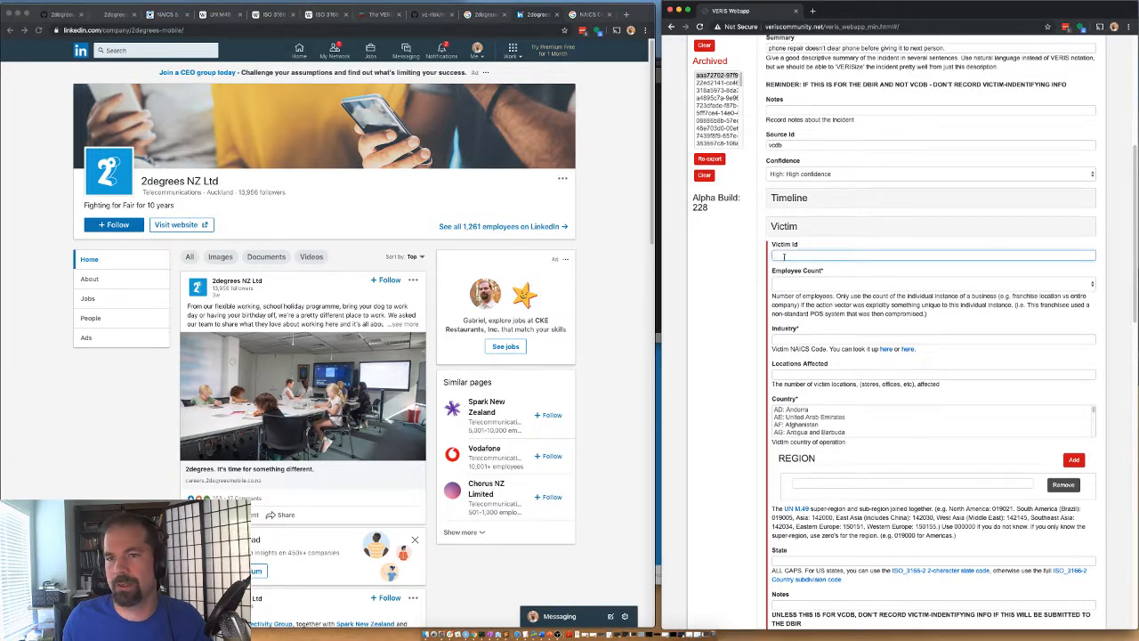
pyautogui.click(218, 185)
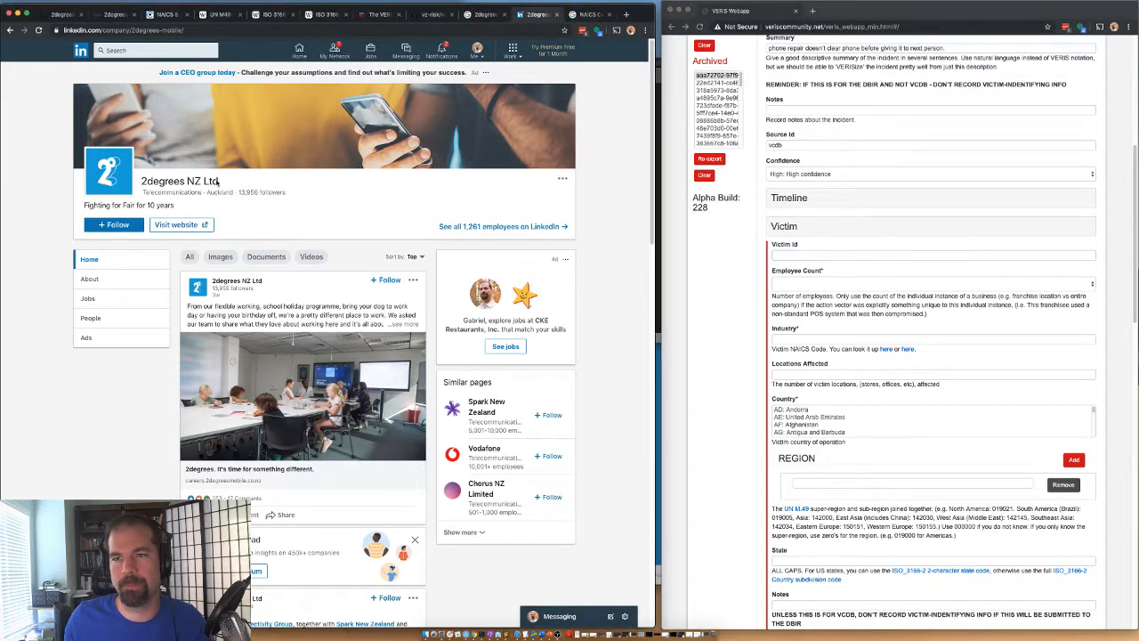
pyautogui.moveTo(218, 185); pyautogui.dragTo(141, 183)
pyautogui.press('super+c')
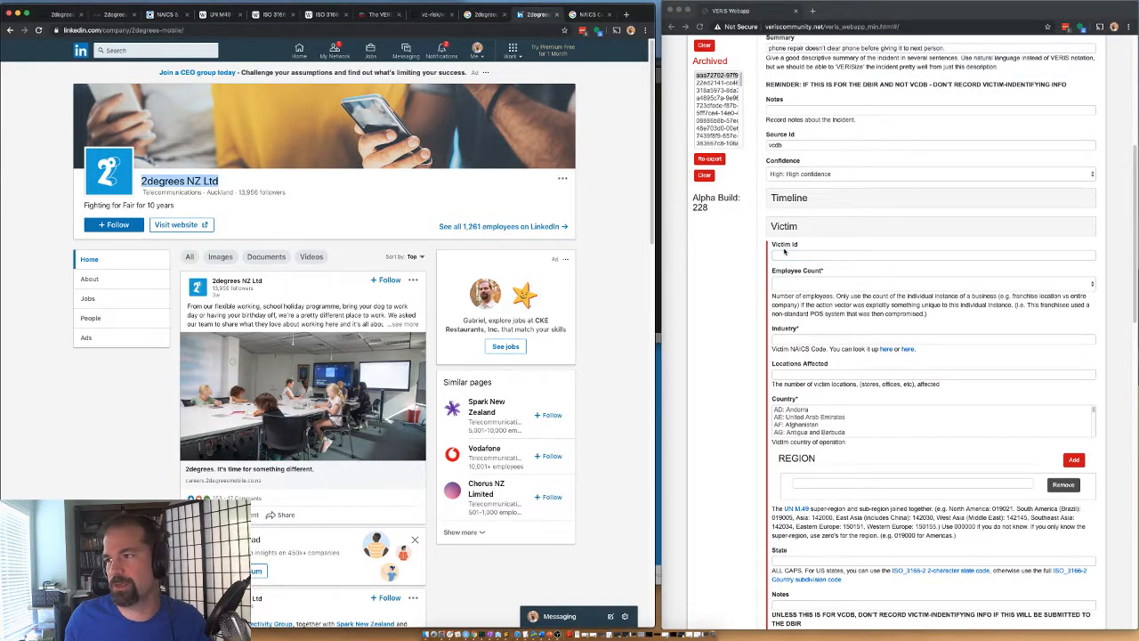
pyautogui.click(784, 256)
pyautogui.press('super+v')
pyautogui.click(794, 283)
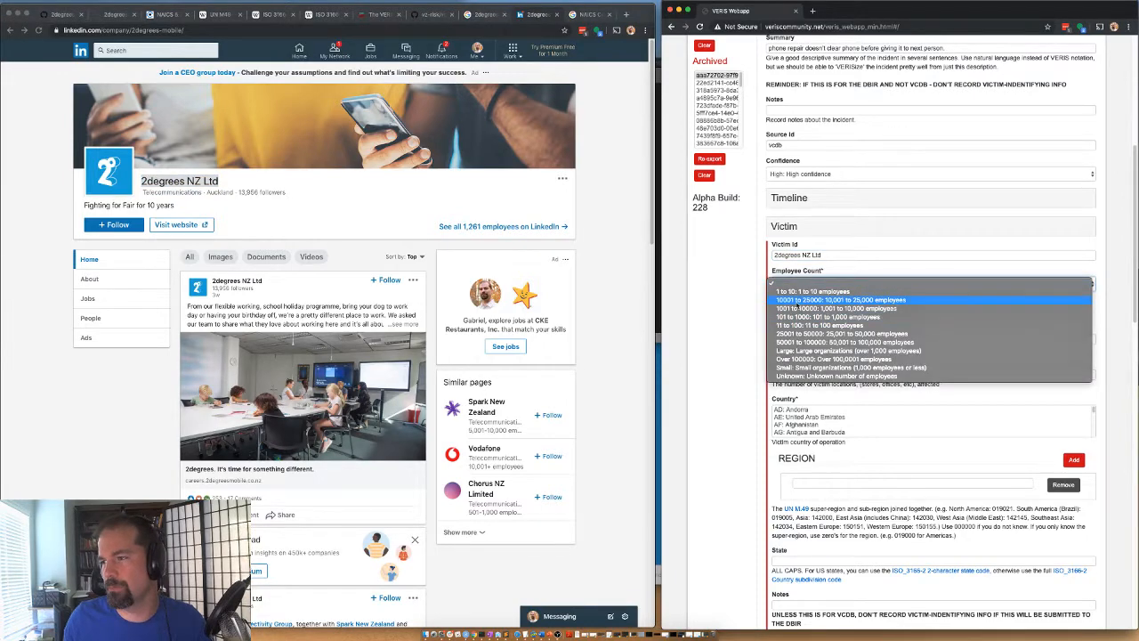
pyautogui.click(802, 308)
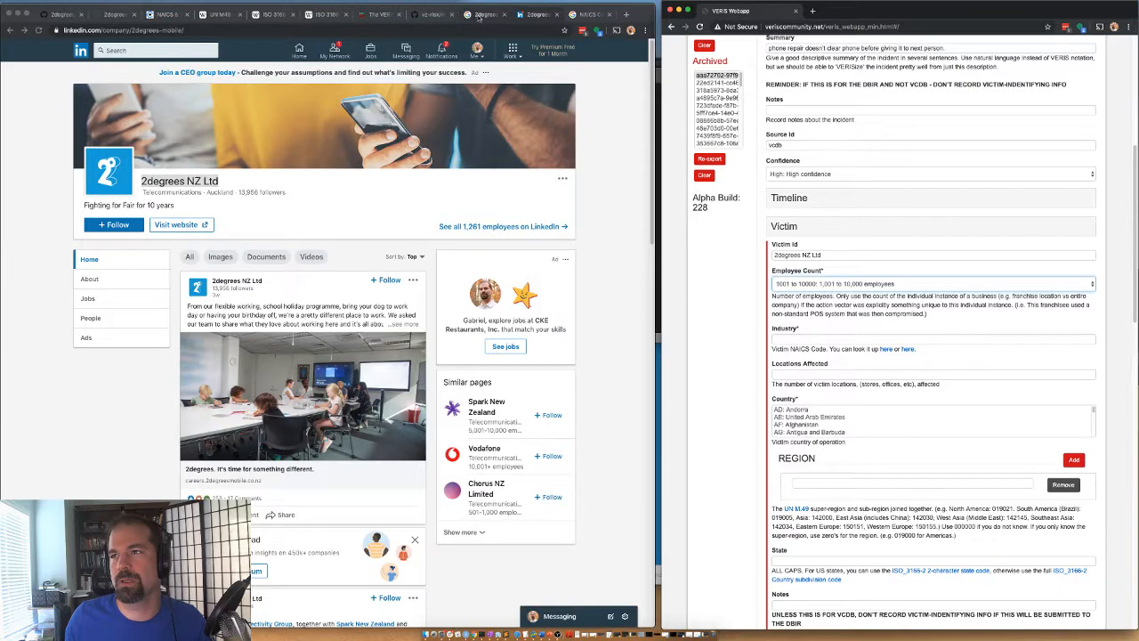
# Find "telecom" in the NAICS code list and copy wireless carriers code 517210 into the victim's Industry field
pyautogui.click(591, 15)
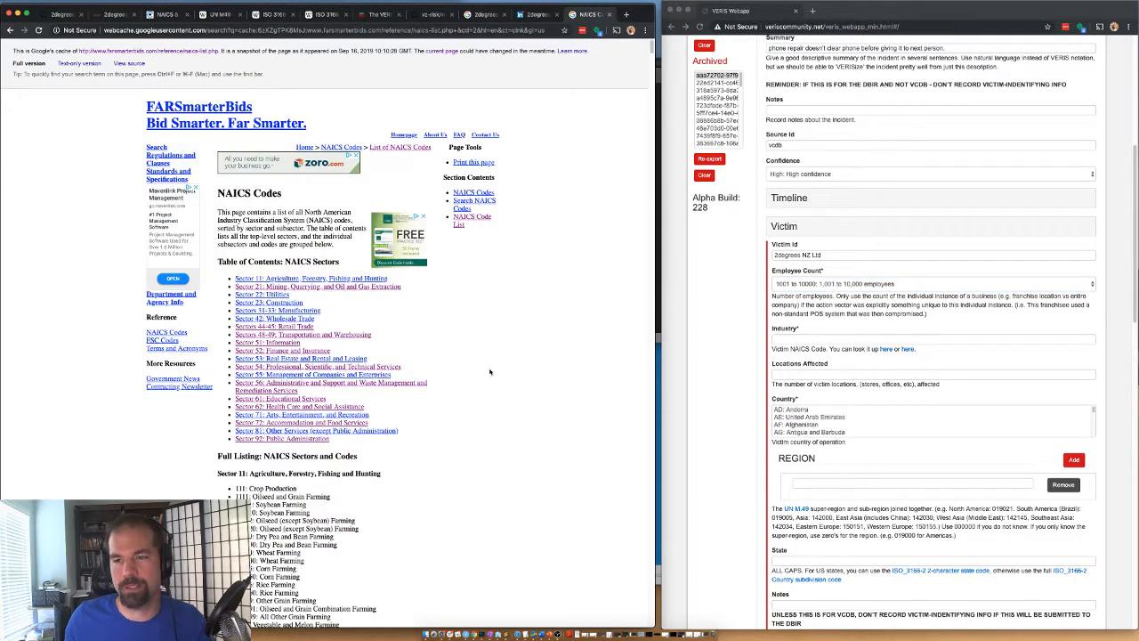
pyautogui.press('super+f')
pyautogui.write('telecom')
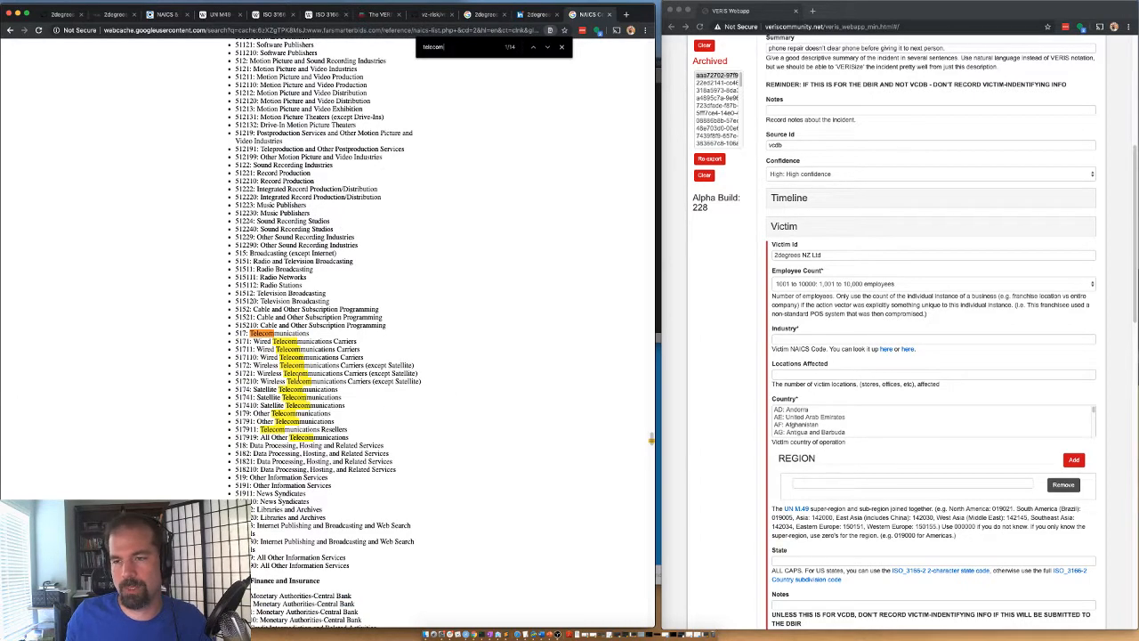
pyautogui.moveTo(256, 381); pyautogui.dragTo(235, 381)
pyautogui.press('super+c')
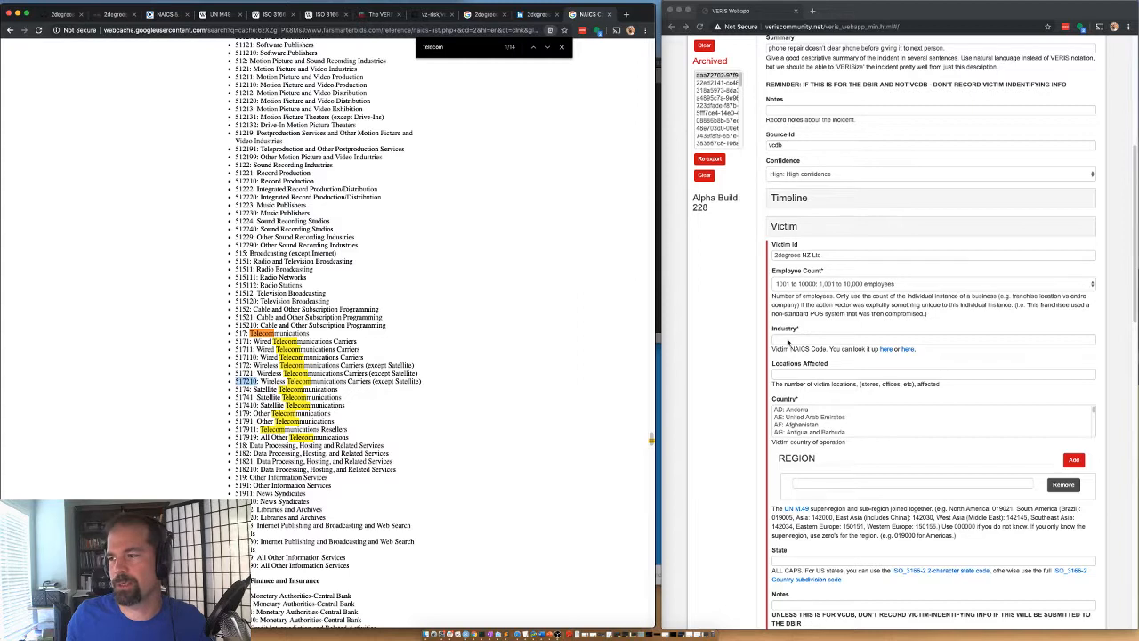
pyautogui.click(788, 339)
pyautogui.press('super+v')
# Set the victim's Locations Affected to 1 and choose NZ: New Zealand as the Country
pyautogui.click(784, 374)
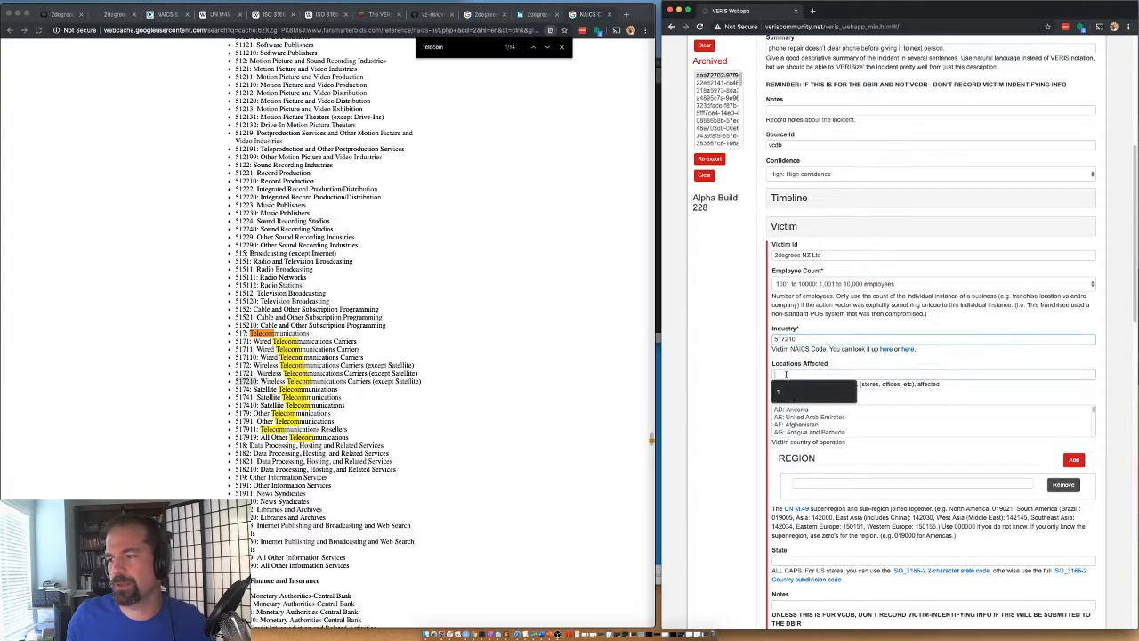
pyautogui.write('1')
pyautogui.click(793, 424)
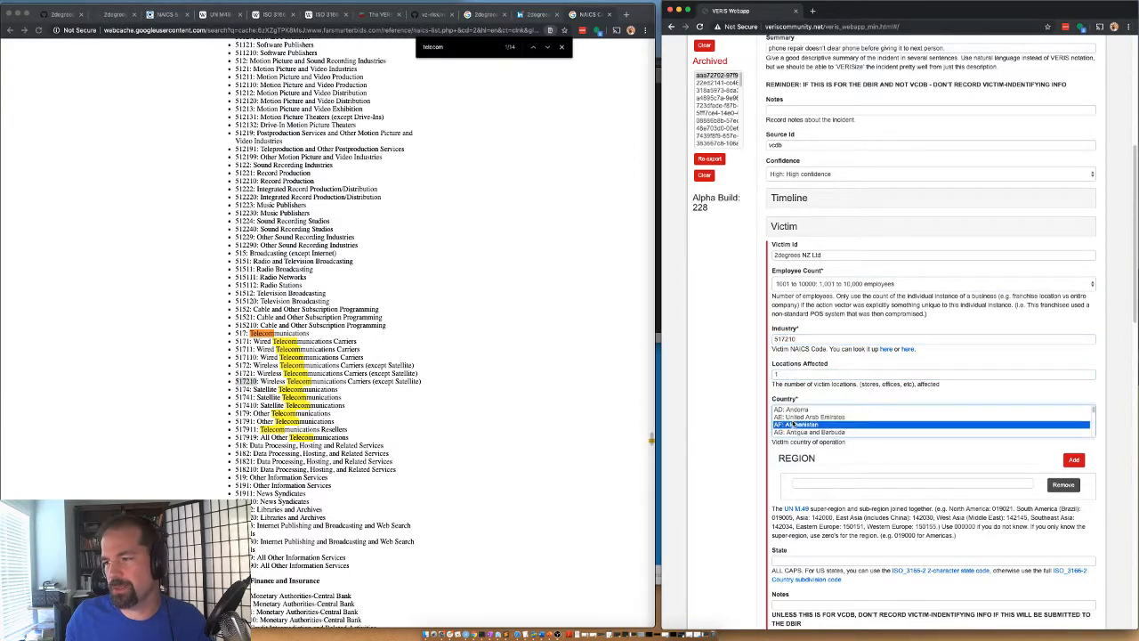
pyautogui.write('nl')
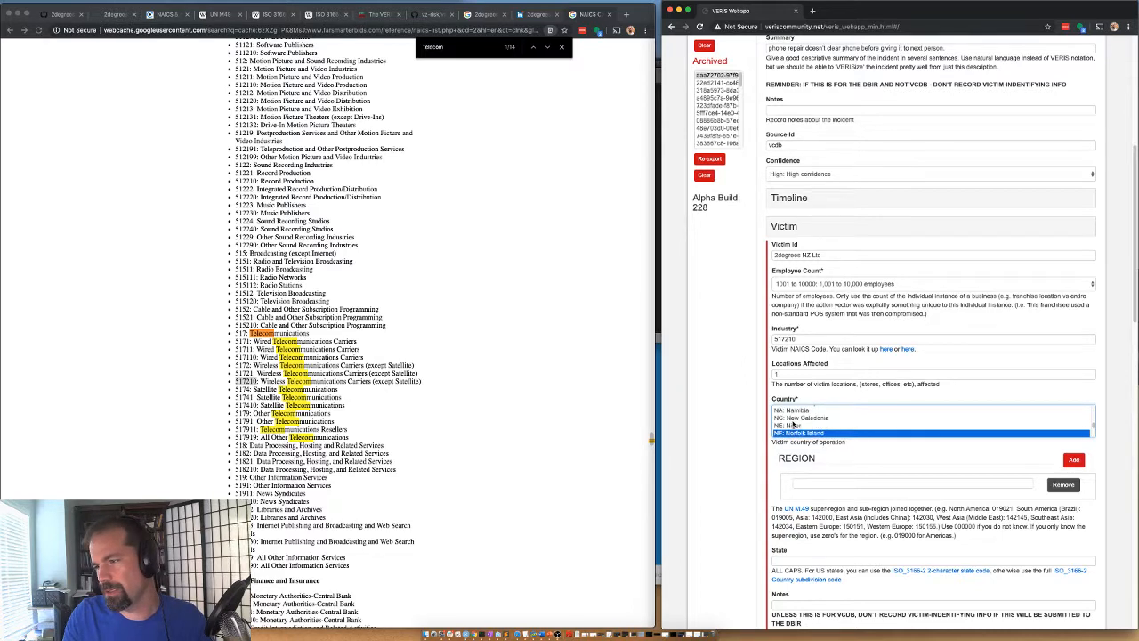
pyautogui.press('Down')
pyautogui.press('Down')
pyautogui.press('Down')
pyautogui.press('Down')
pyautogui.press('Down')
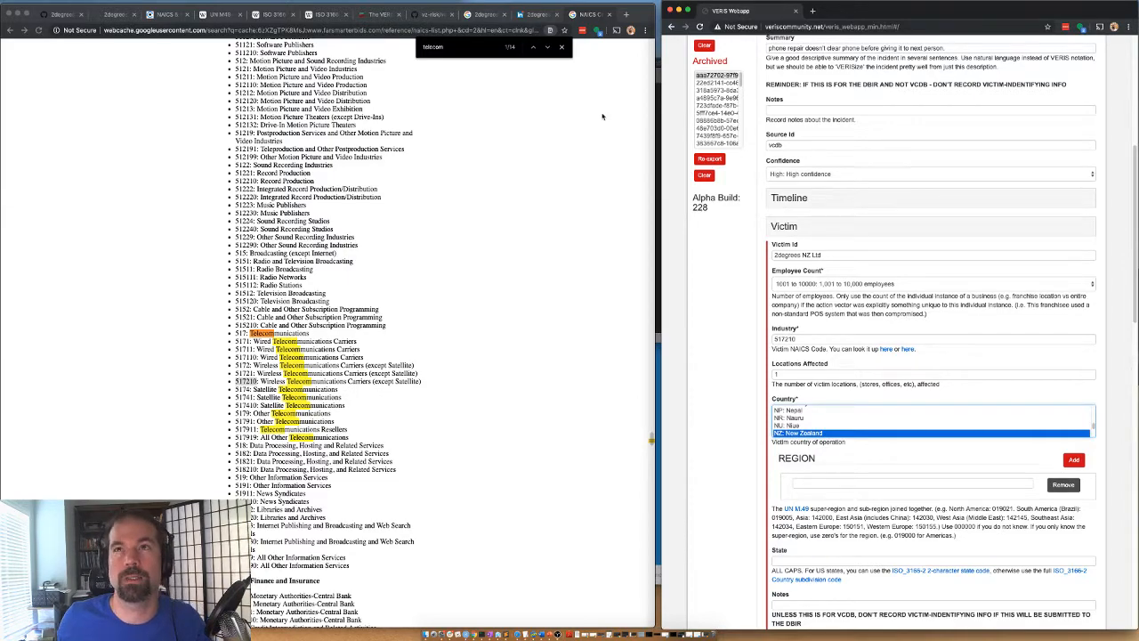
# Look up Oceania and Australia and New Zealand in the UN M49 code list and enter 009053 as the victim's Region
pyautogui.hotkey('ctrl', 'Up')
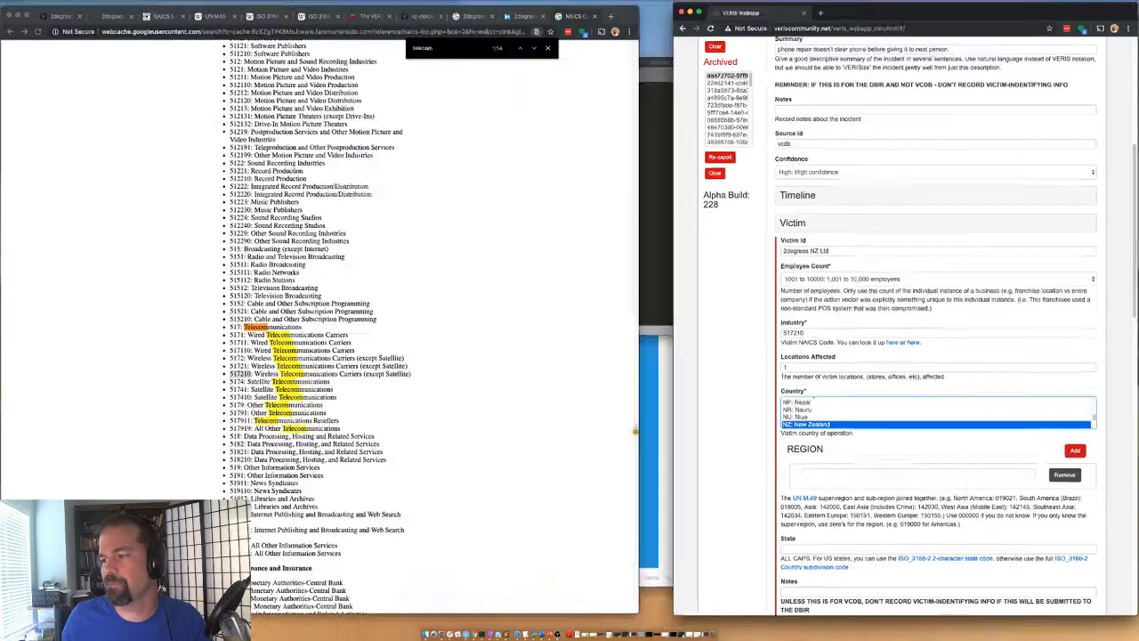
pyautogui.click(348, 218)
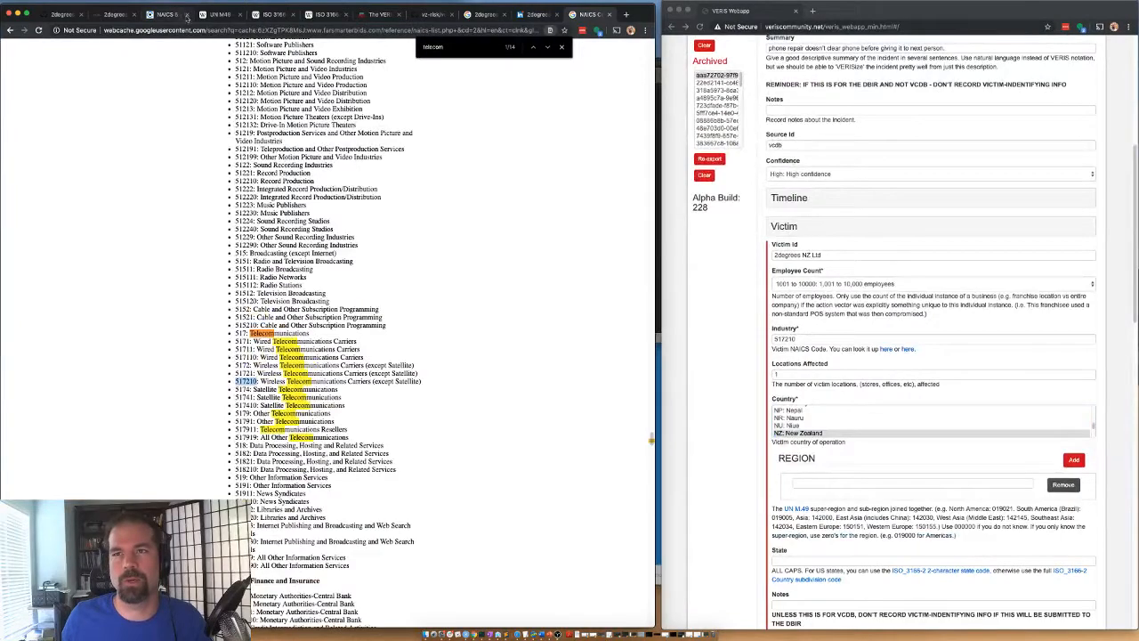
pyautogui.click(211, 15)
pyautogui.scroll(-5, 243, 269)
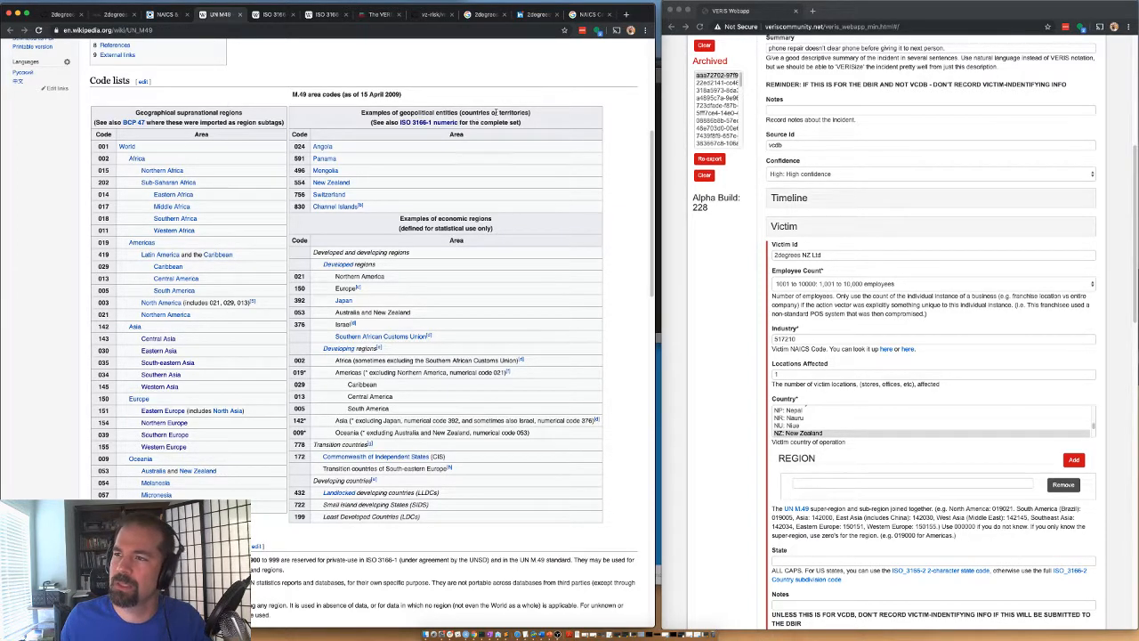
pyautogui.doubleClick(446, 112)
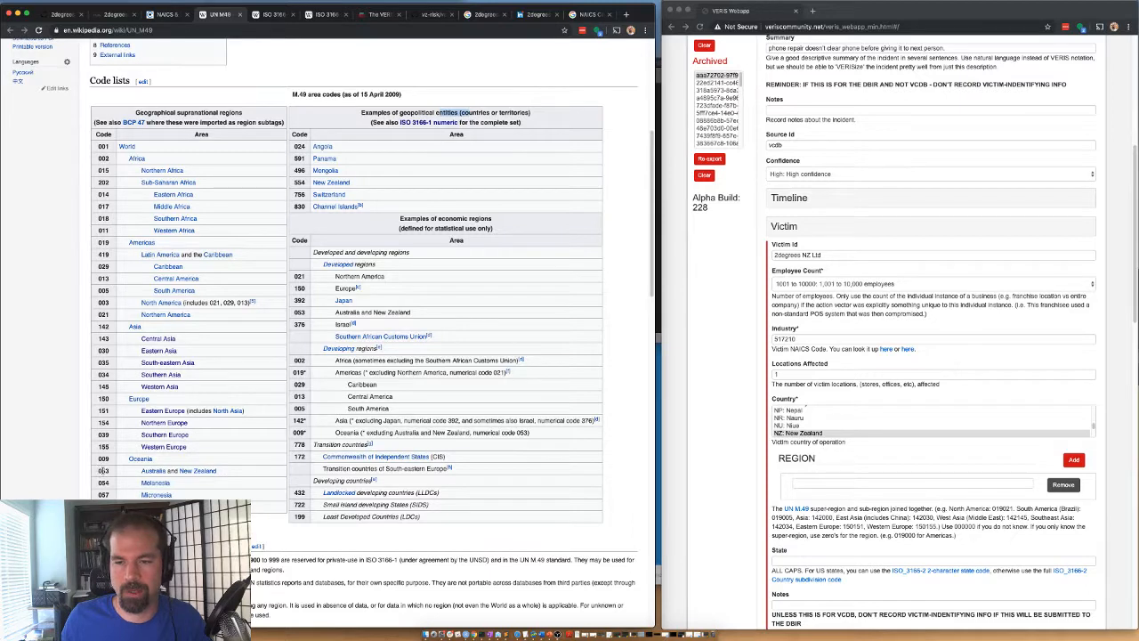
pyautogui.click(103, 471)
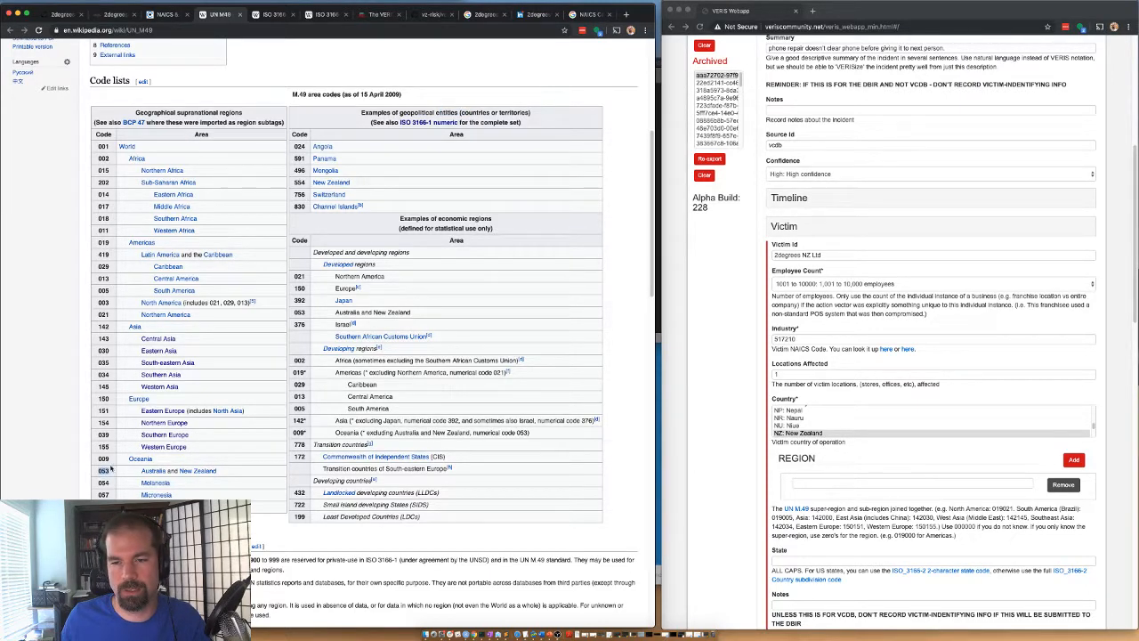
pyautogui.click(814, 482)
pyautogui.write('009')
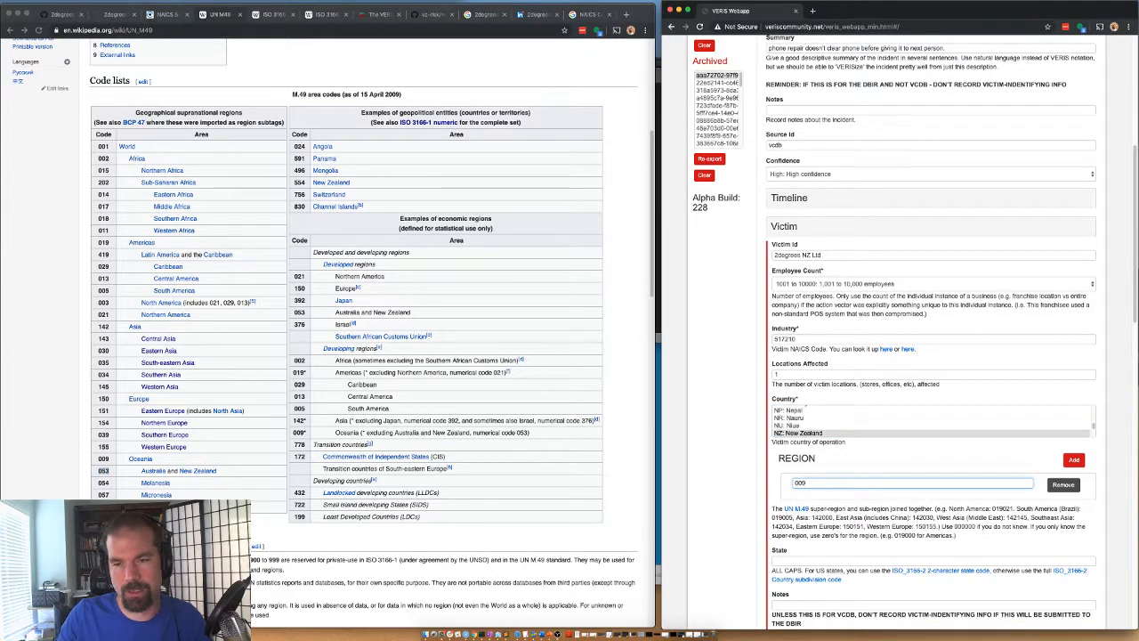
pyautogui.write('053')
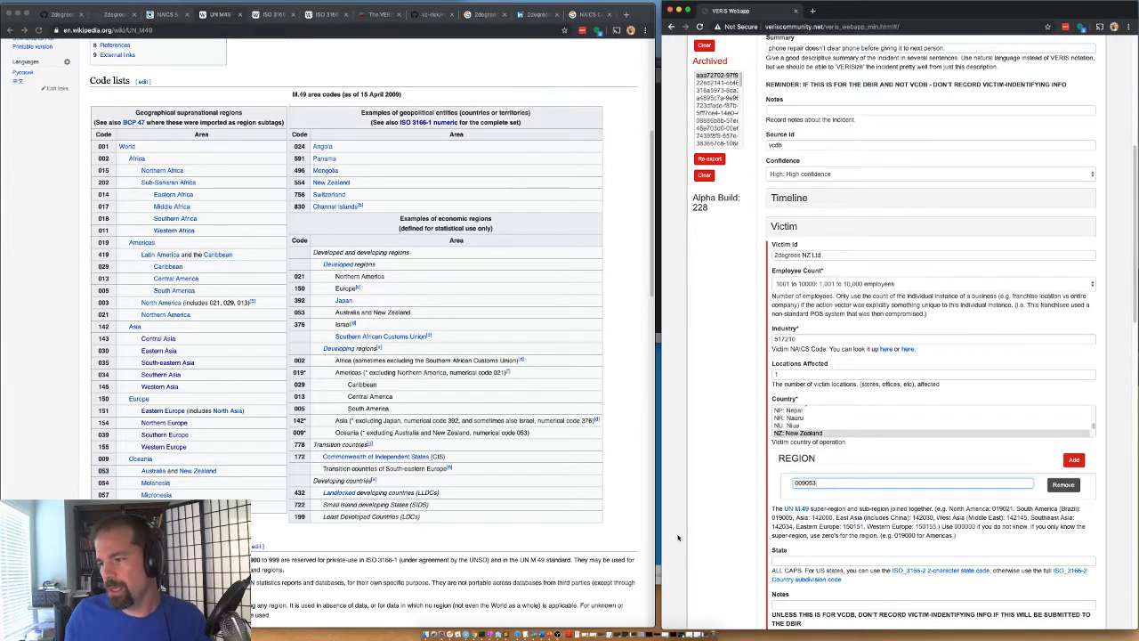
pyautogui.click(728, 511)
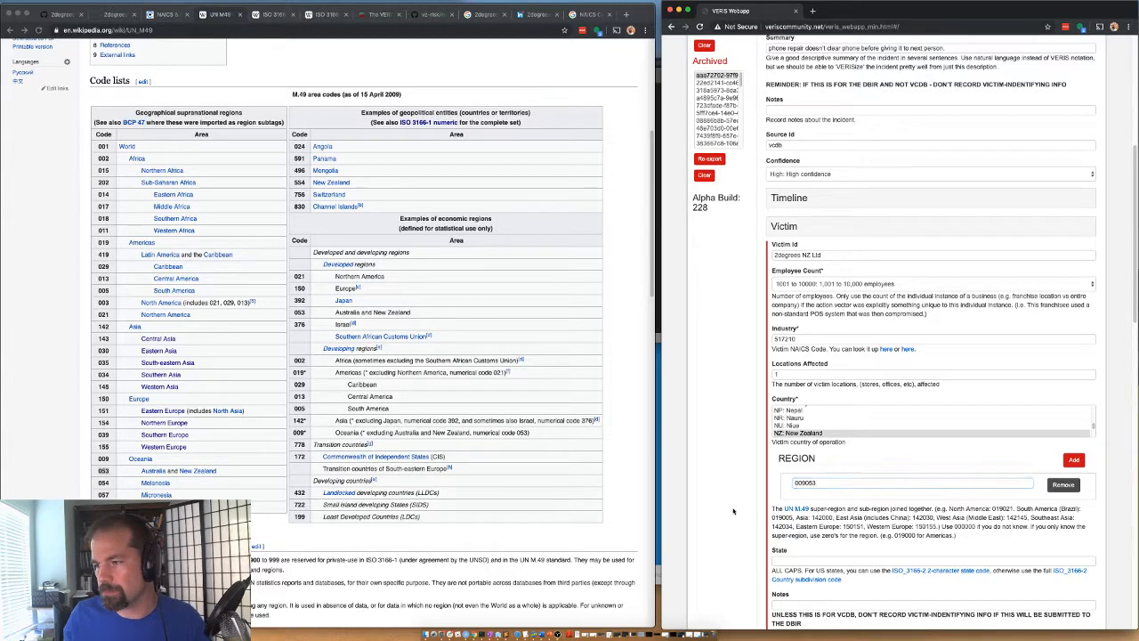
pyautogui.scroll(-1, 761, 550)
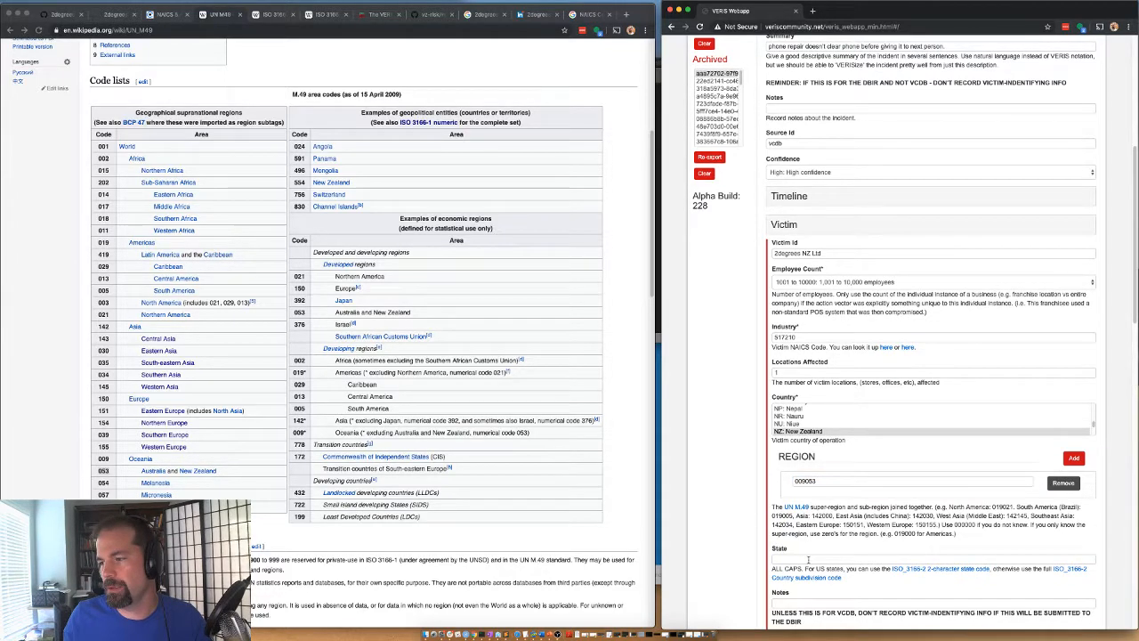
pyautogui.scroll(-5, 875, 531)
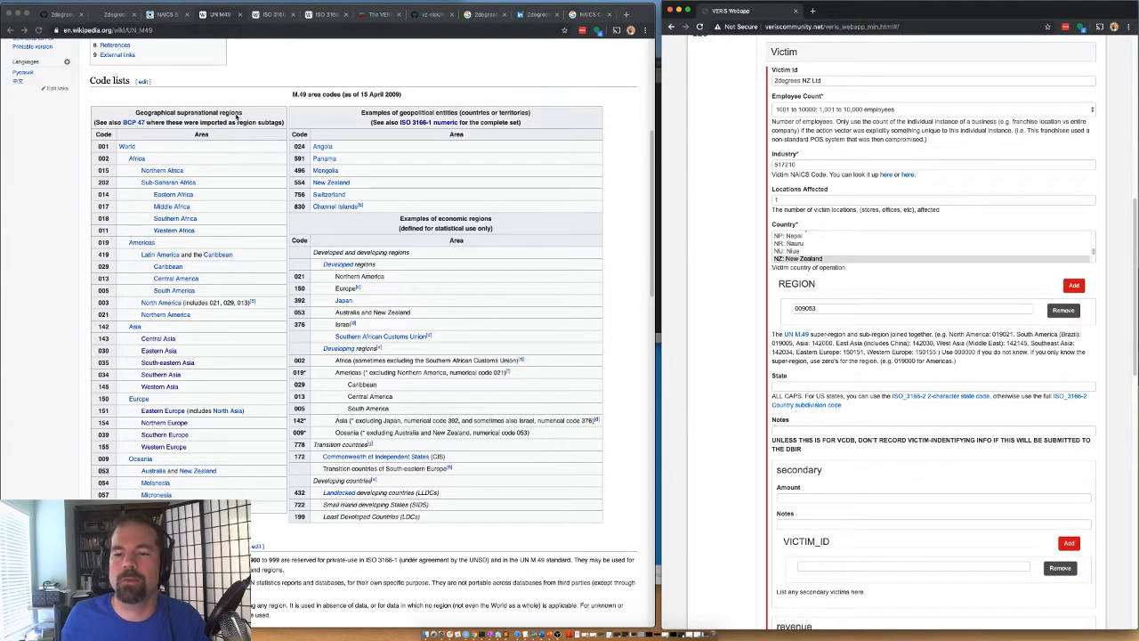
# Find New Zealand in the ISO 3166-2 country list and open its list of regions with subdivision codes
pyautogui.click(272, 15)
pyautogui.click(271, 15)
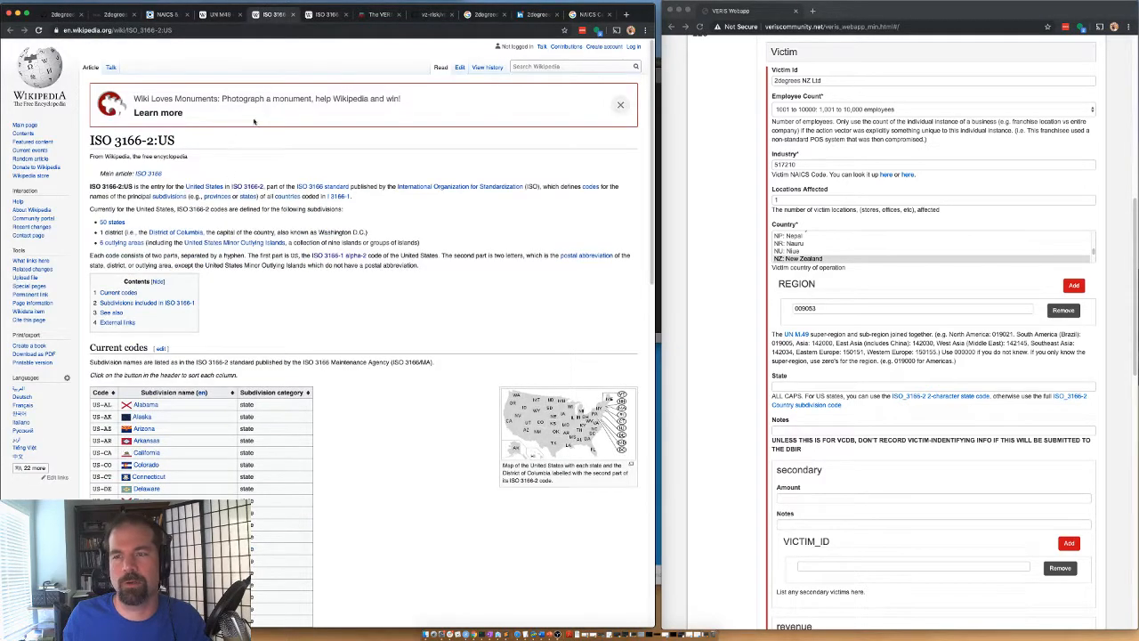
pyautogui.click(322, 15)
pyautogui.scroll(-20, 133, 382)
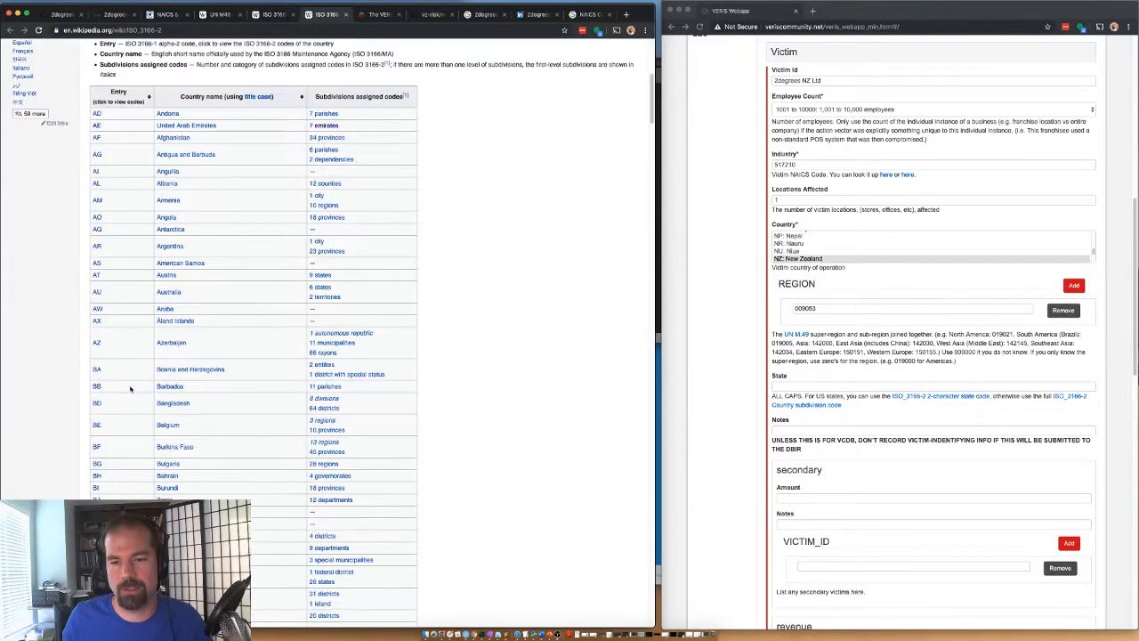
pyautogui.scroll(-15, 136, 376)
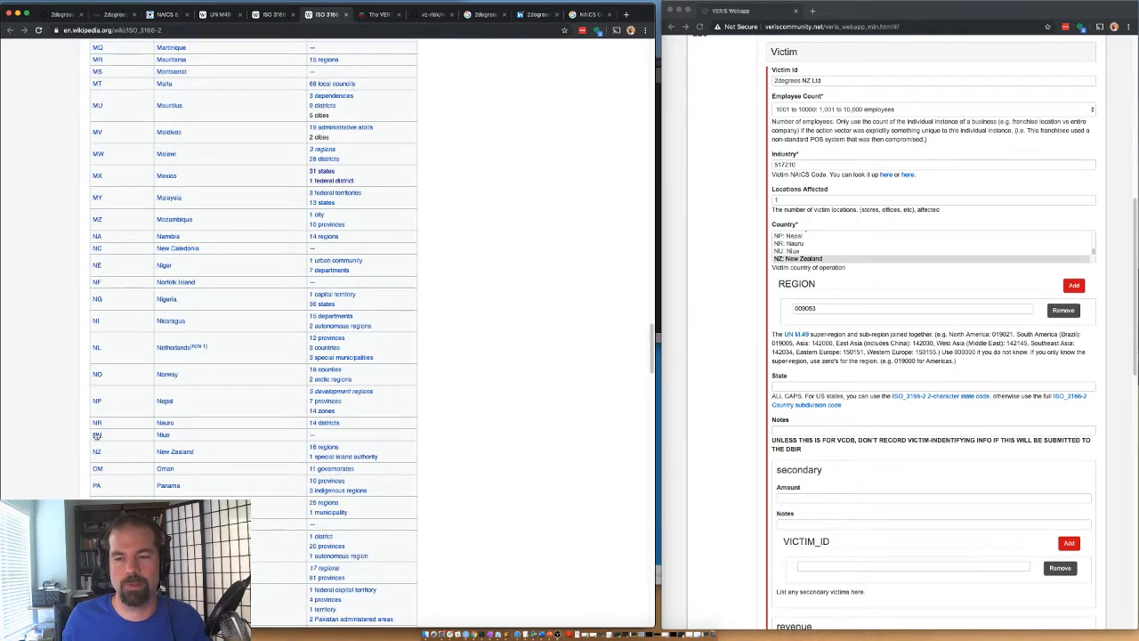
pyautogui.click(324, 448)
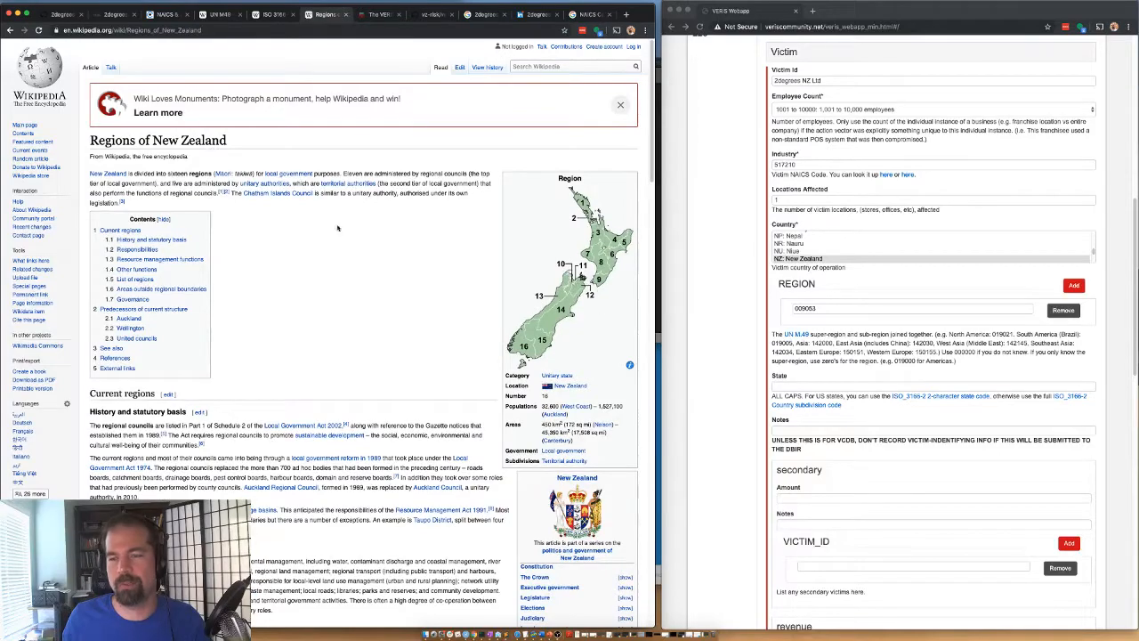
pyautogui.scroll(-15, 481, 444)
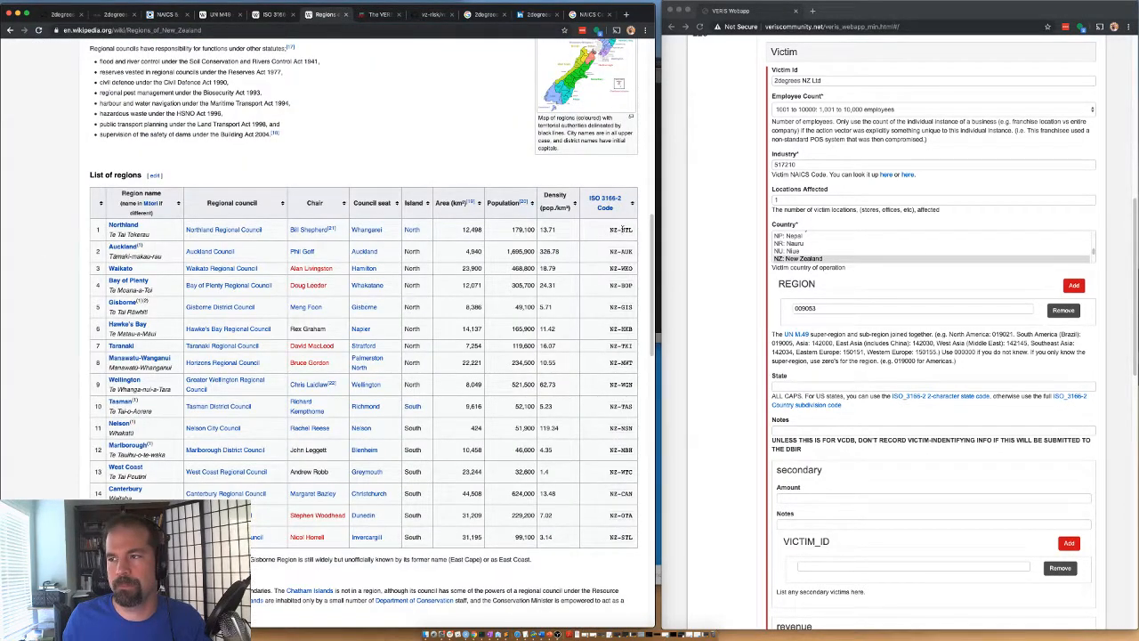
# Check the breach location in the Newshub article and copy Auckland's code NZ-AUK into the victim's State field
pyautogui.click(107, 16)
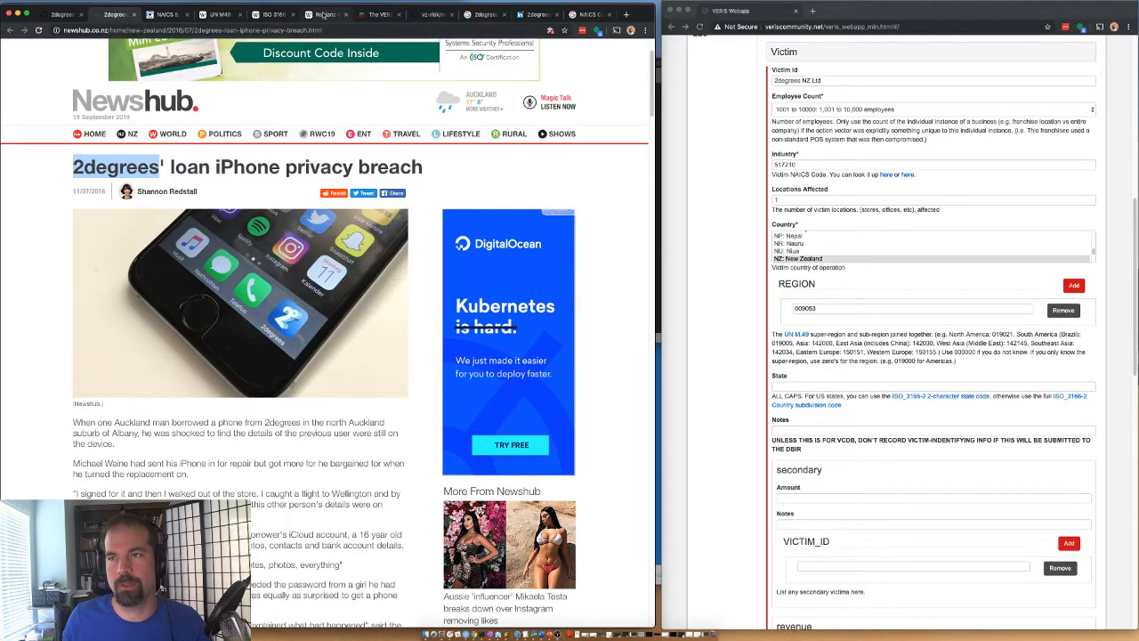
pyautogui.click(325, 16)
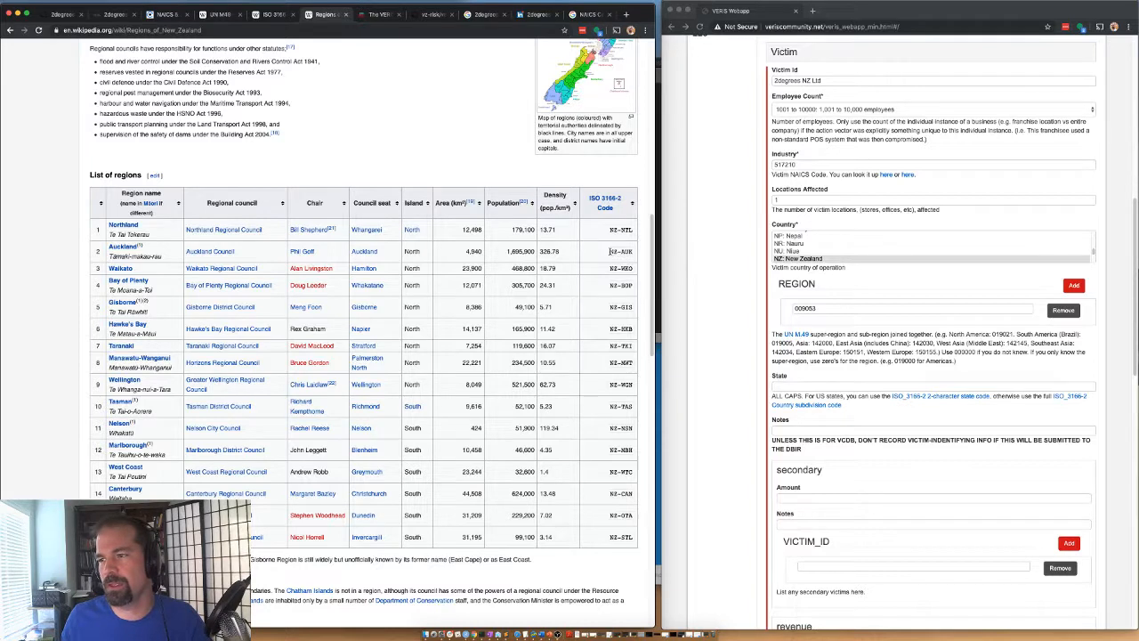
pyautogui.moveTo(610, 251); pyautogui.dragTo(635, 255)
pyautogui.hotkey('ctrl', 'c')
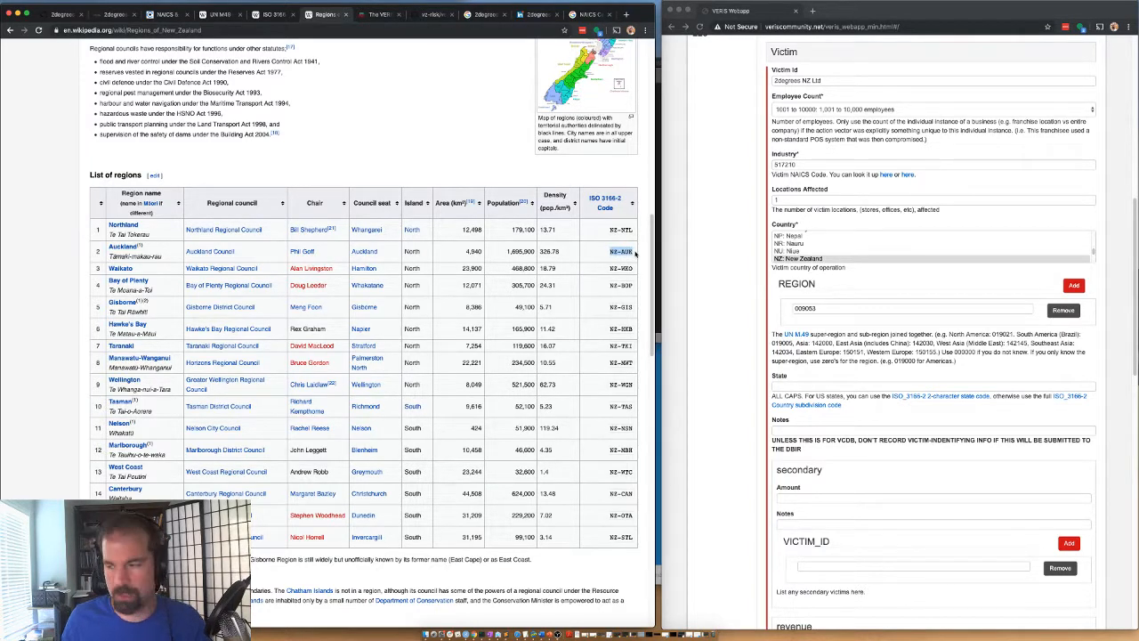
pyautogui.click(787, 385)
pyautogui.hotkey('ctrl', 'v')
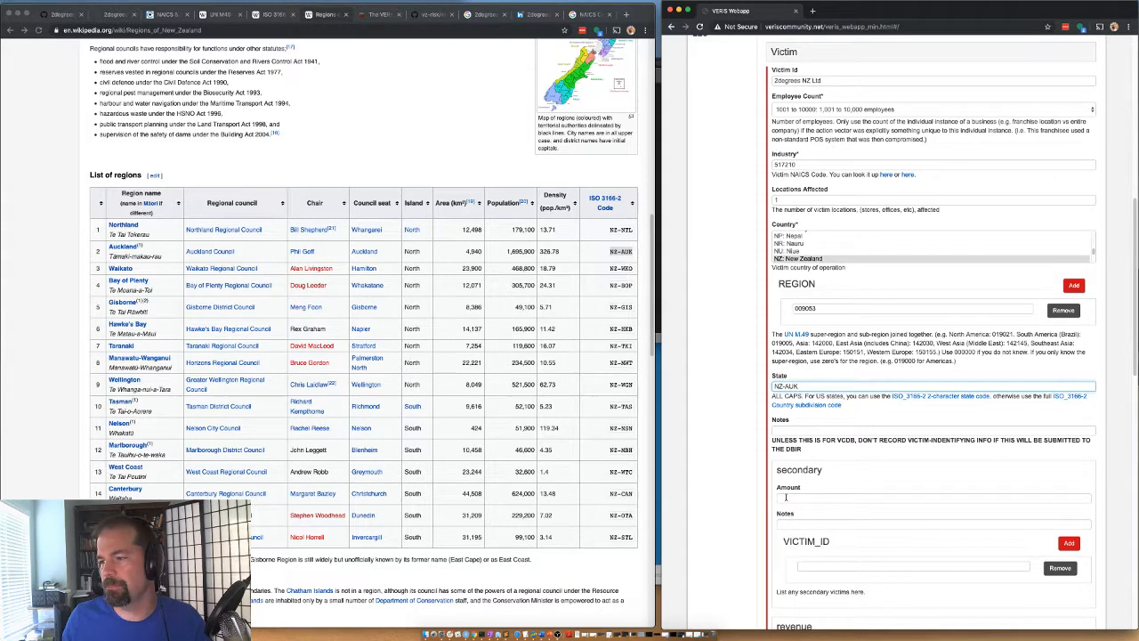
# Remove the empty secondary VICTIM_ID entry and collapse the Victim section
pyautogui.click(1060, 567)
pyautogui.scroll(-4, 709, 303)
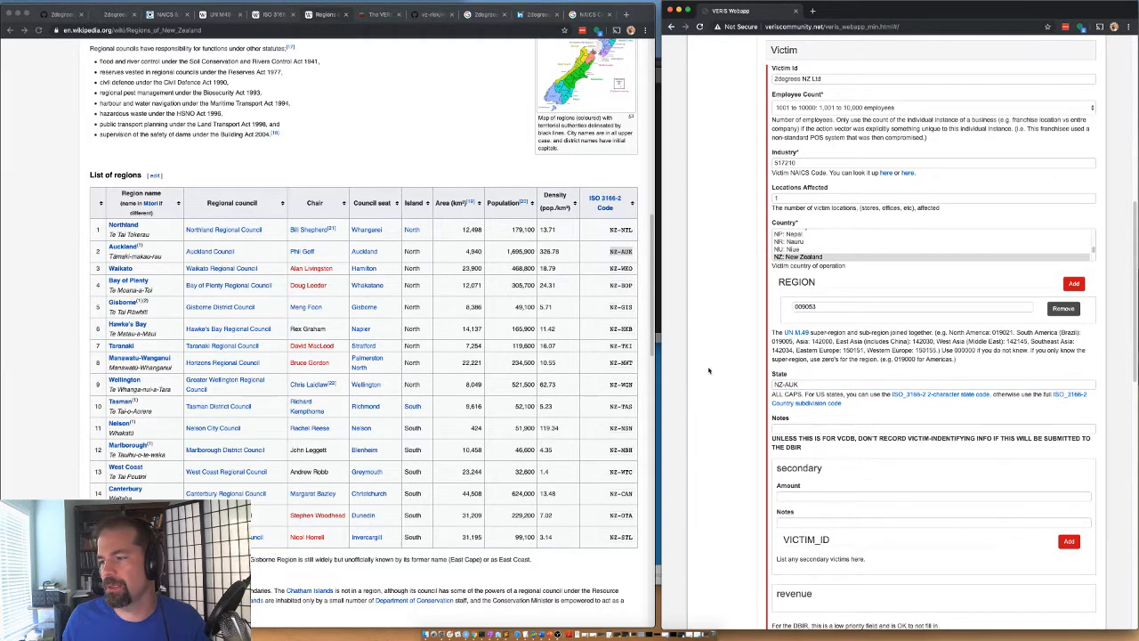
pyautogui.scroll(8, 748, 284)
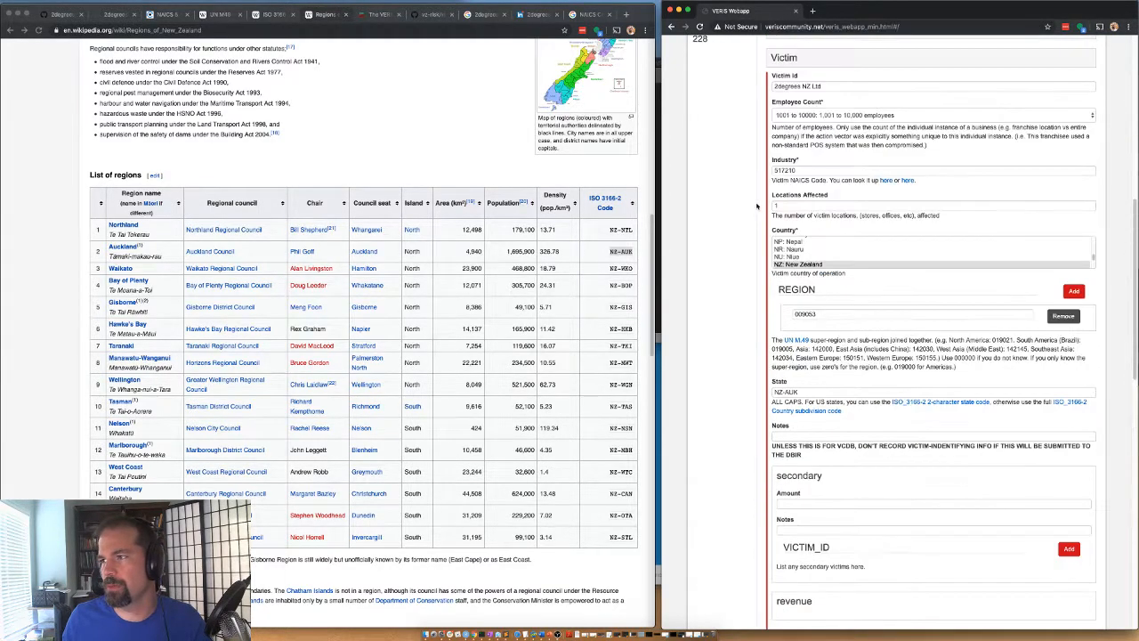
pyautogui.click(780, 249)
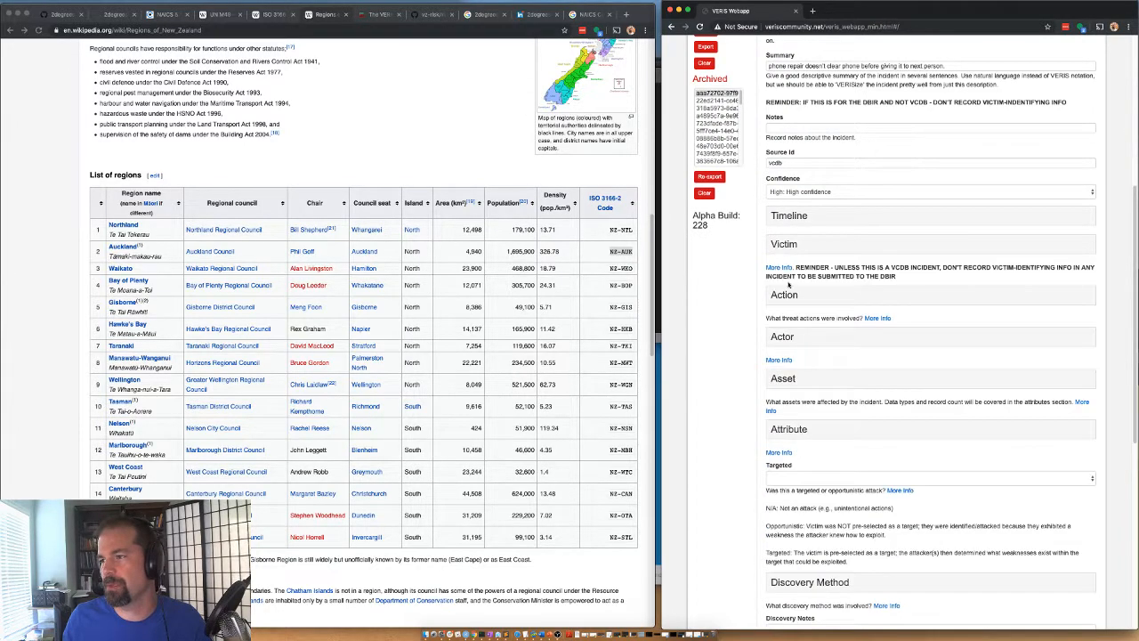
# Expand Error in the Action section, choose Misconfiguration as its Variety and review the other varieties
pyautogui.click(786, 298)
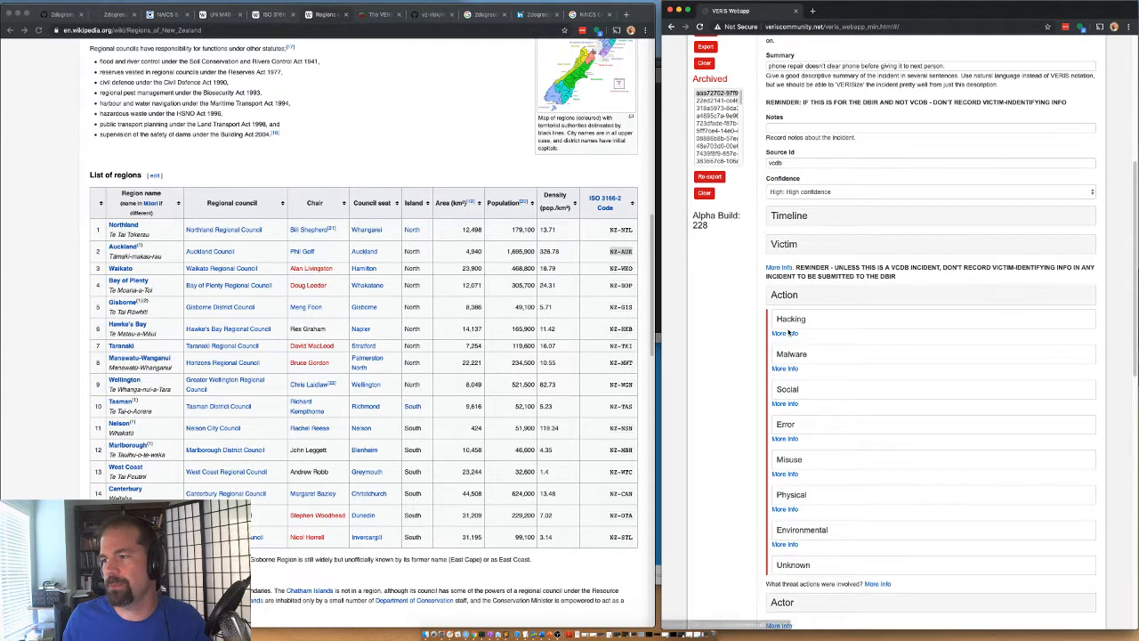
pyautogui.click(785, 423)
pyautogui.scroll(-1, 765, 392)
pyautogui.scroll(-2, 779, 423)
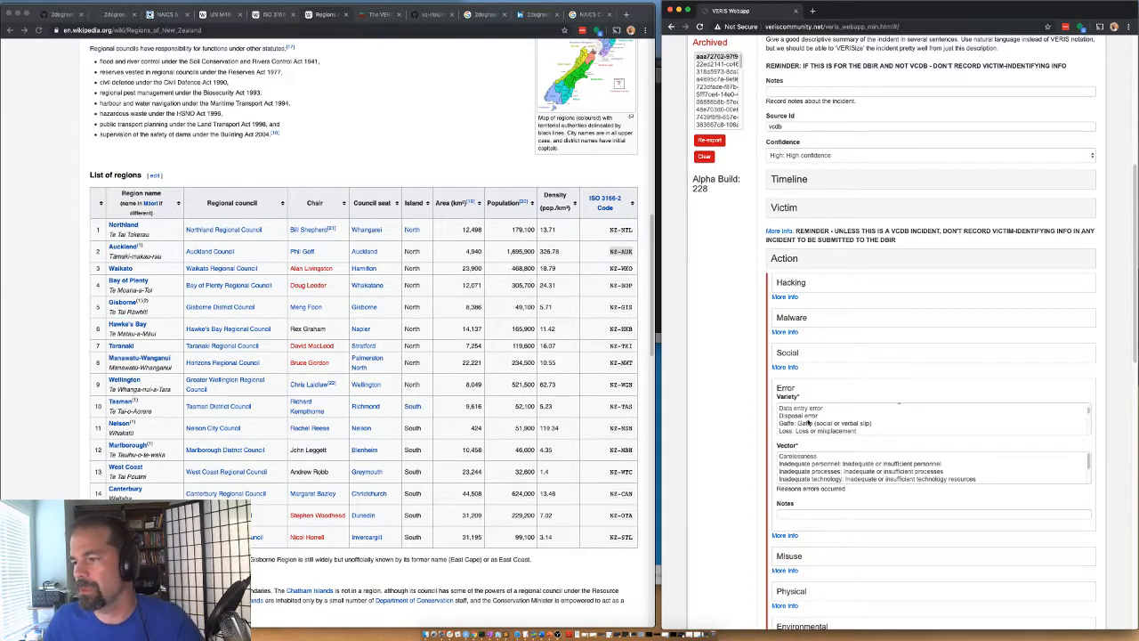
pyautogui.scroll(-1, 807, 426)
pyautogui.scroll(-3, 808, 428)
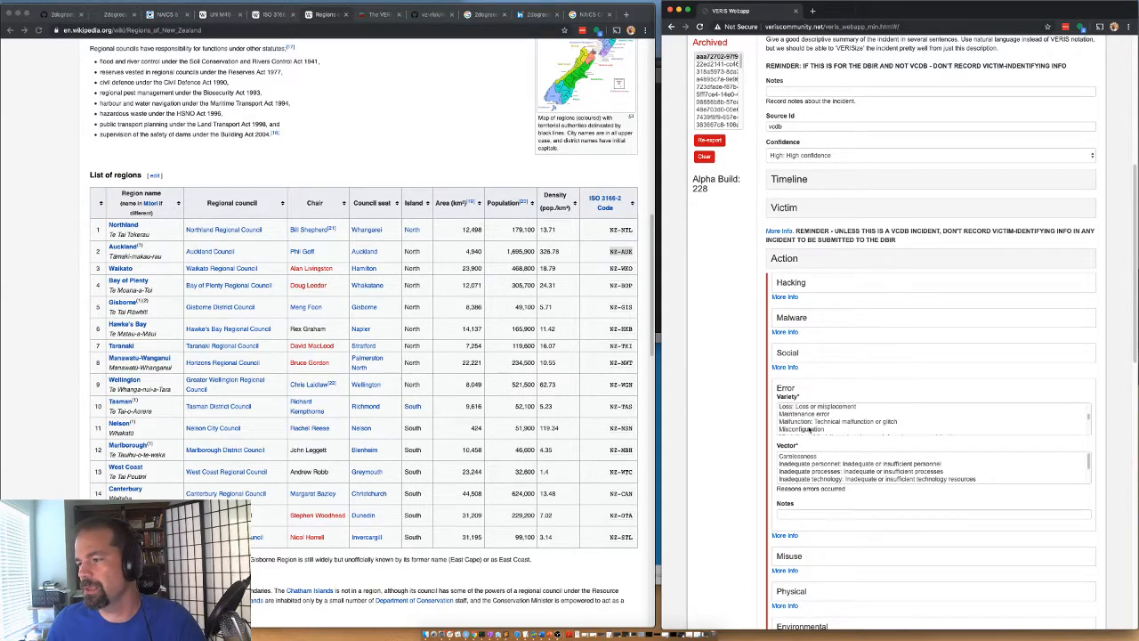
pyautogui.scroll(-1, 801, 423)
pyautogui.click(801, 421)
pyautogui.scroll(-2, 801, 424)
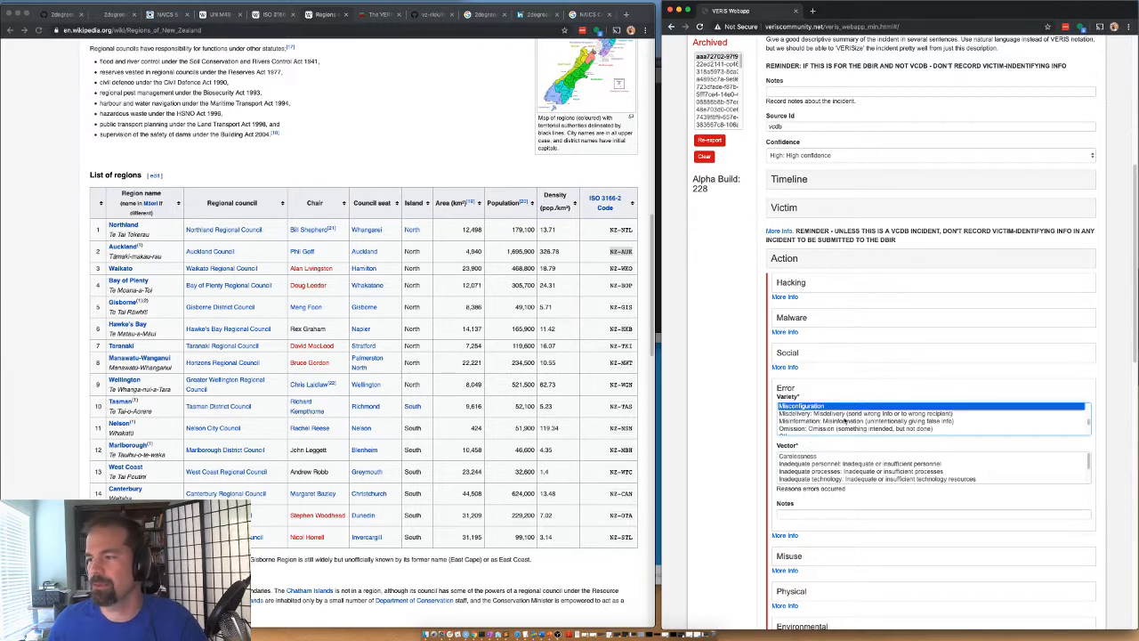
pyautogui.scroll(-4, 823, 425)
pyautogui.scroll(-1, 828, 422)
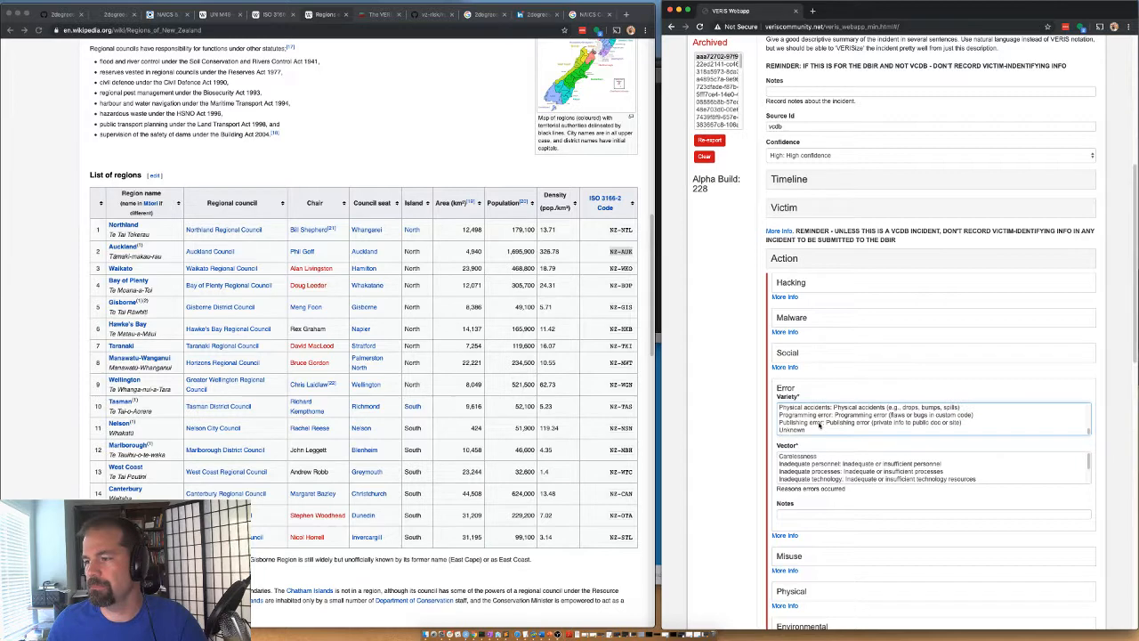
pyautogui.scroll(5, 818, 425)
pyautogui.scroll(3, 754, 459)
# Choose Carelessness as the Error action's Vector and collapse the Action section
pyautogui.scroll(-5, 753, 458)
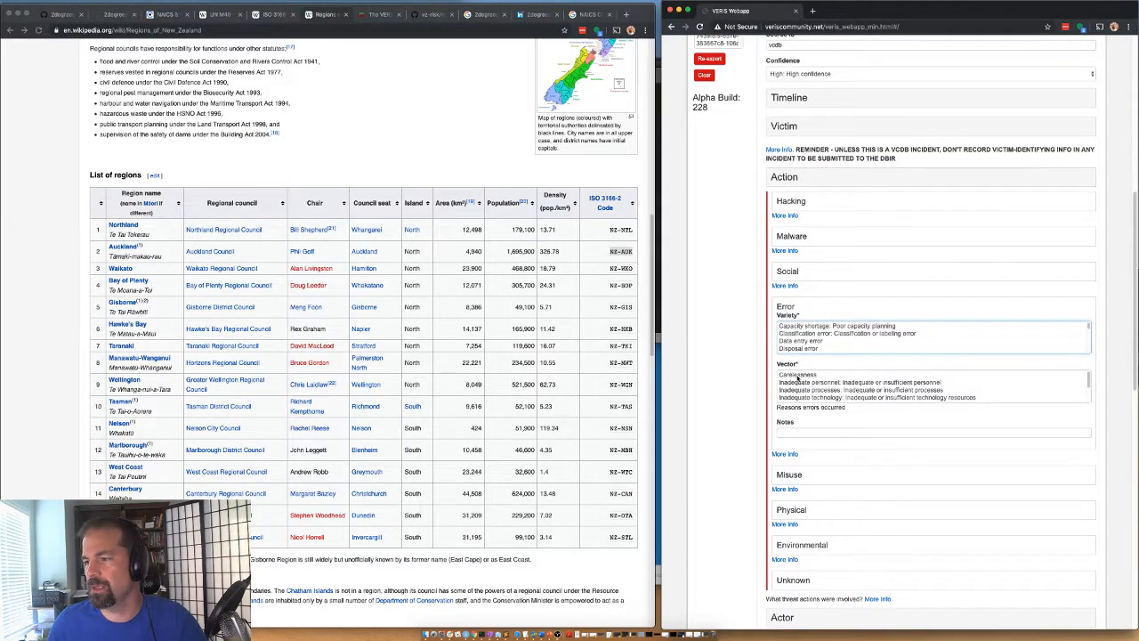
pyautogui.scroll(-3, 802, 395)
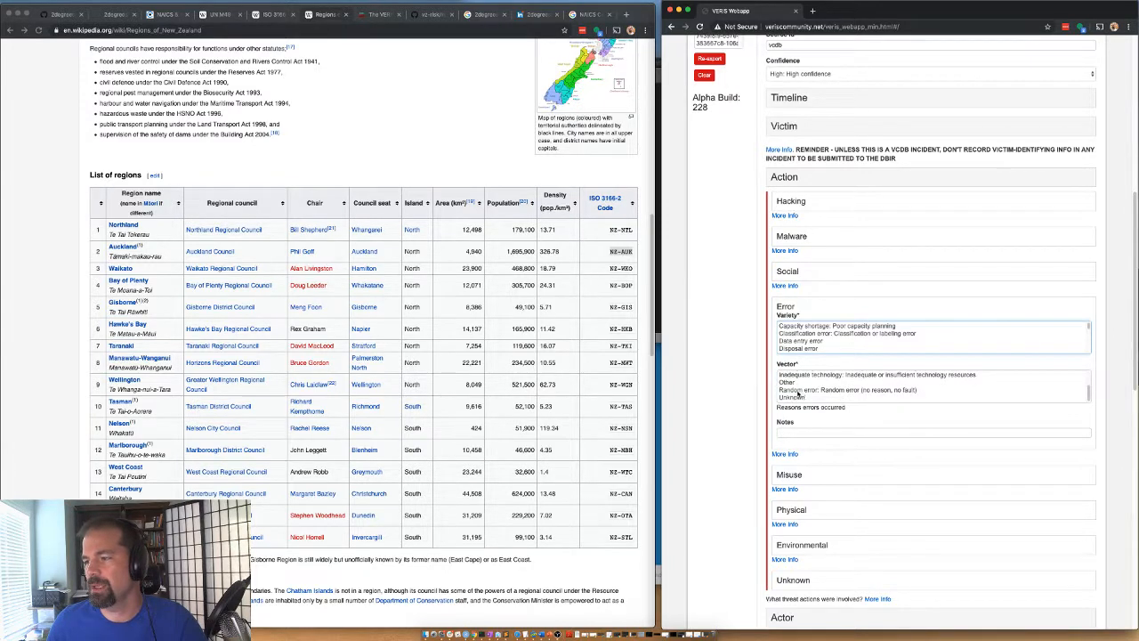
pyautogui.scroll(3, 798, 396)
pyautogui.click(792, 375)
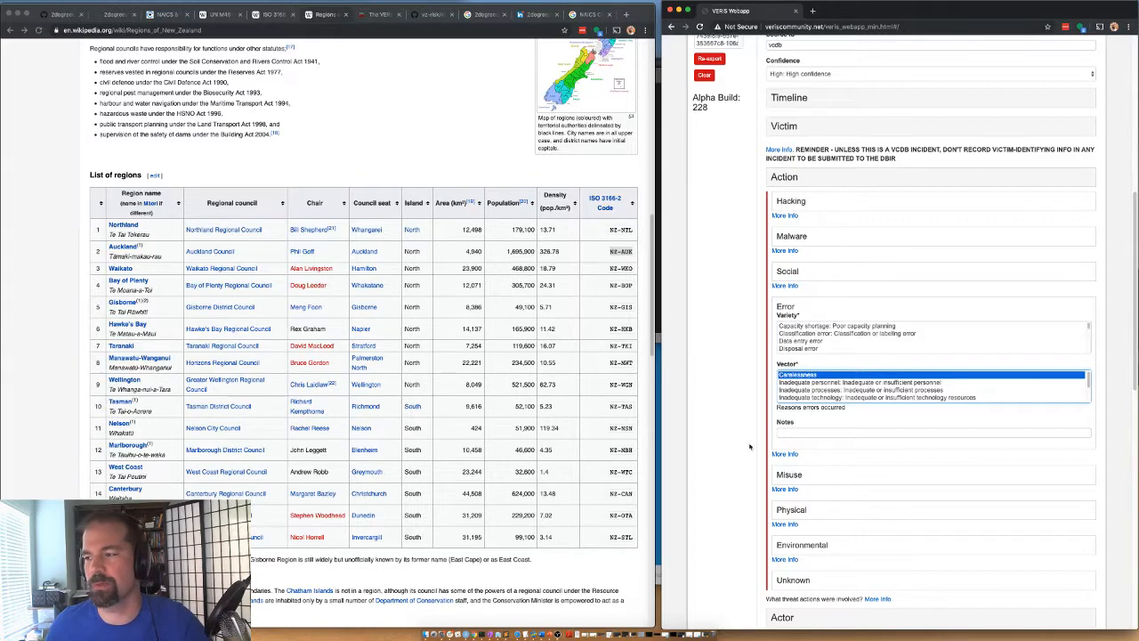
pyautogui.click(776, 181)
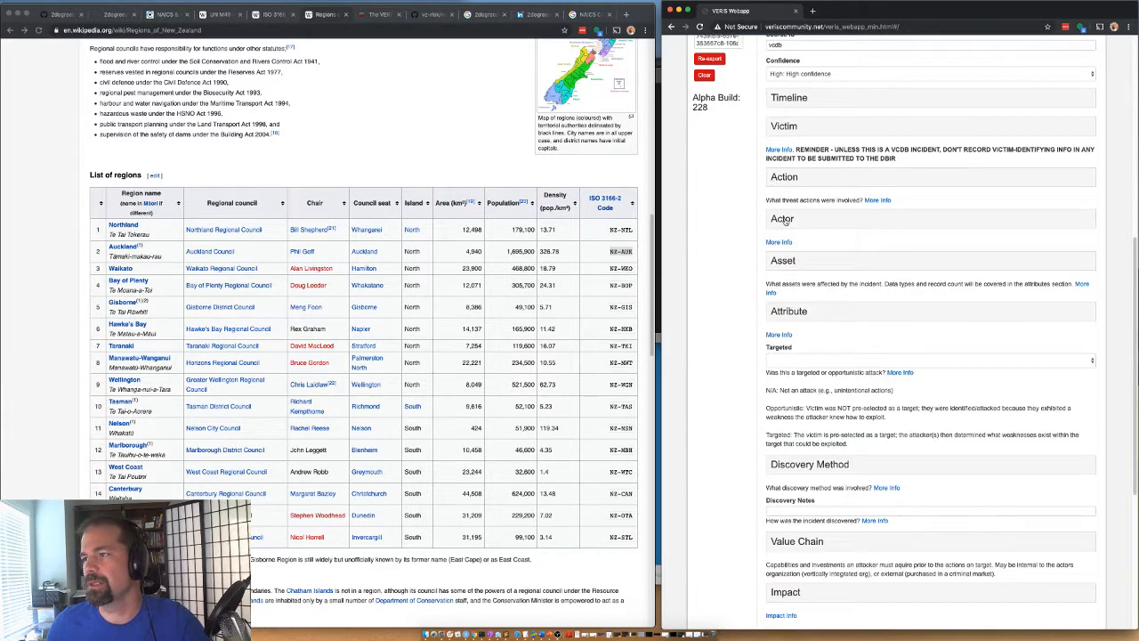
# Expand the Actor section, review the External actor varieties and collapse External again
pyautogui.click(784, 219)
pyautogui.click(792, 246)
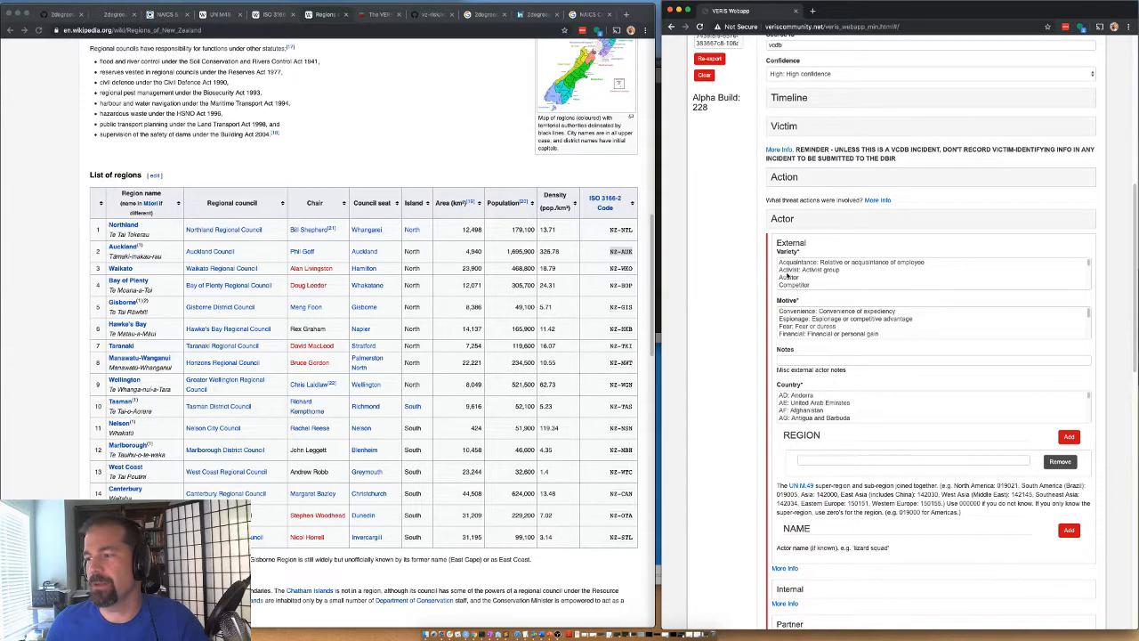
pyautogui.scroll(-4, 788, 271)
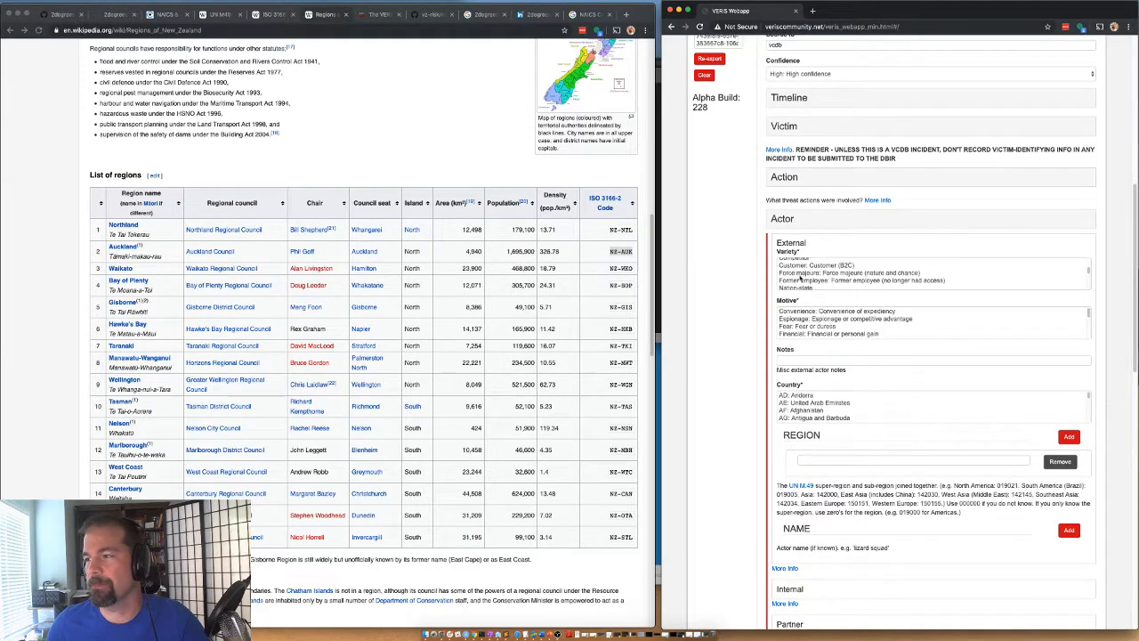
pyautogui.scroll(4, 796, 281)
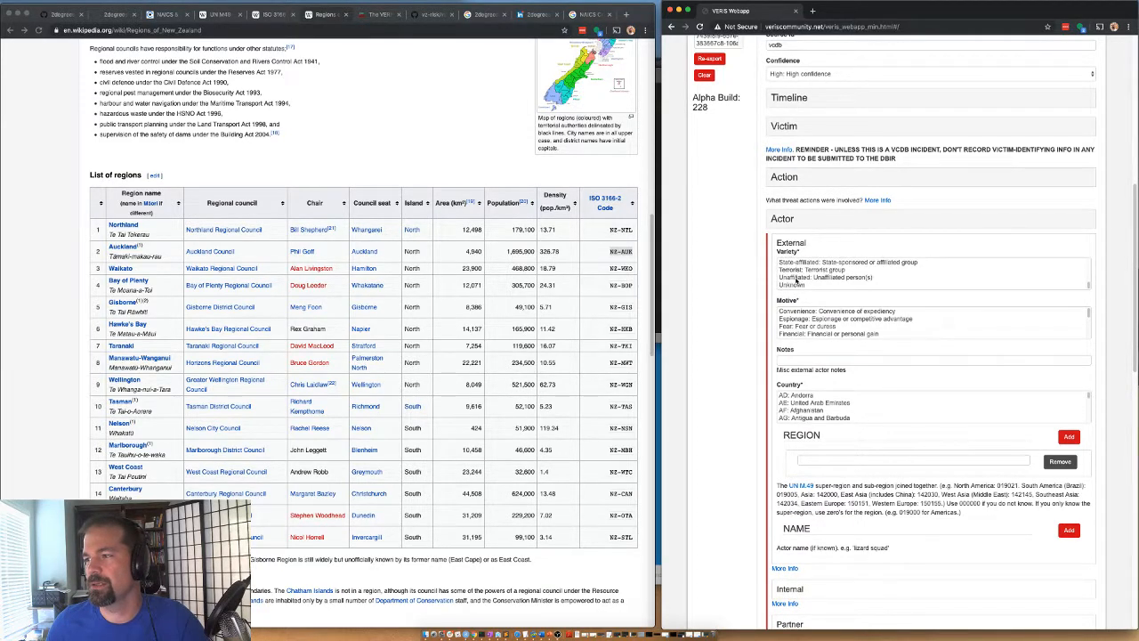
pyautogui.click(788, 238)
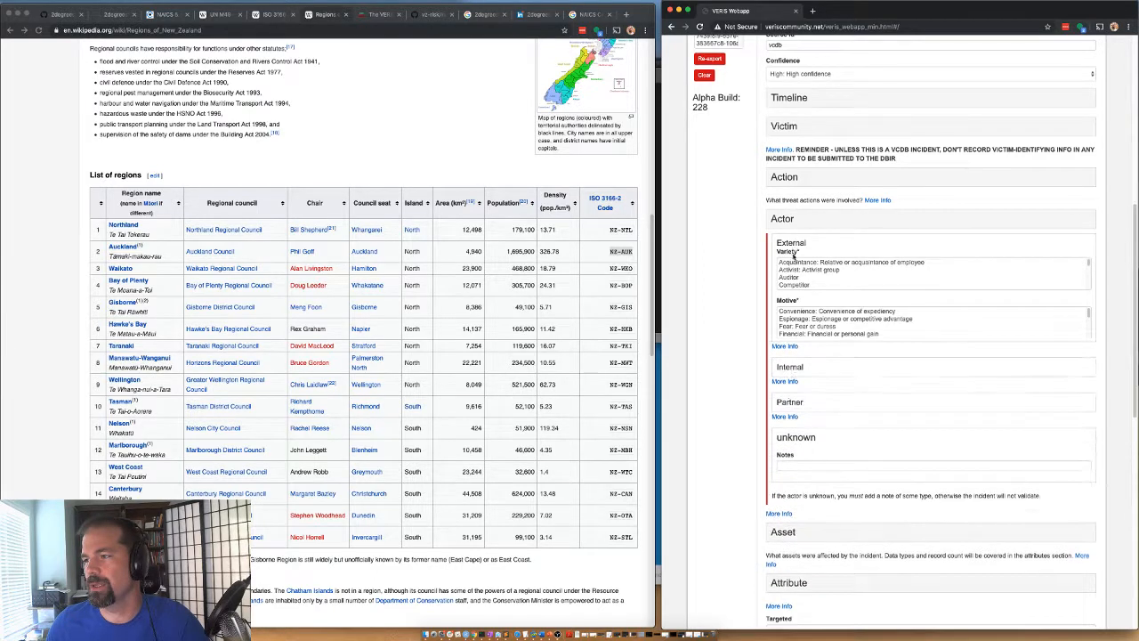
# Expand the Internal actor, choose End-user as its Variety and review the other varieties
pyautogui.click(791, 281)
pyautogui.scroll(-3, 789, 312)
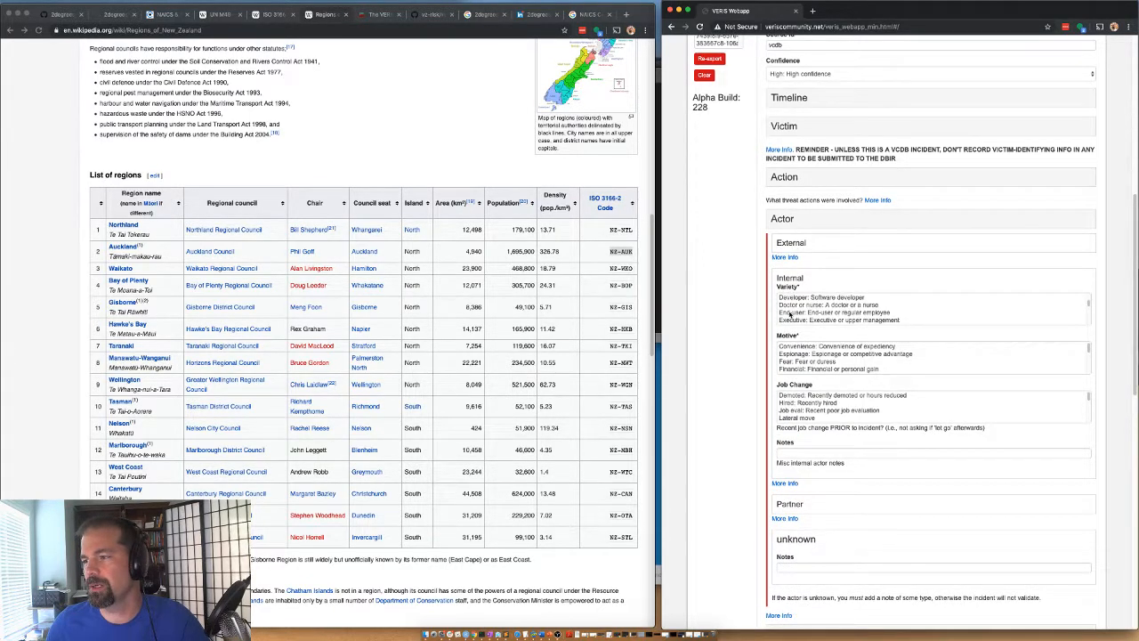
pyautogui.scroll(-2, 789, 313)
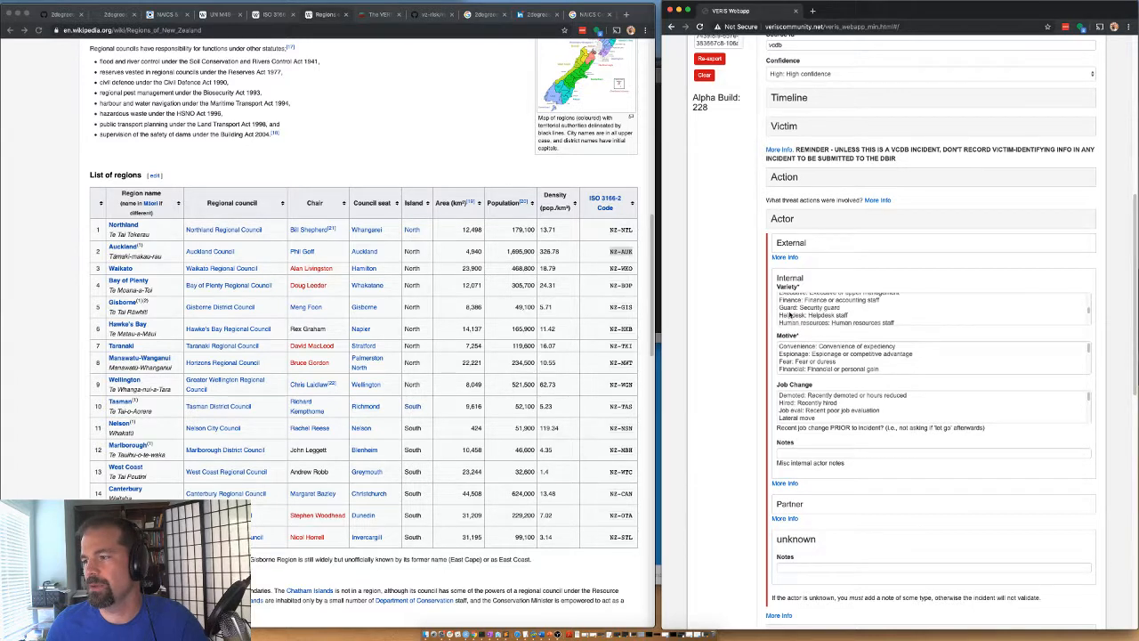
pyautogui.scroll(1, 790, 313)
pyautogui.click(790, 302)
pyautogui.scroll(-2, 805, 315)
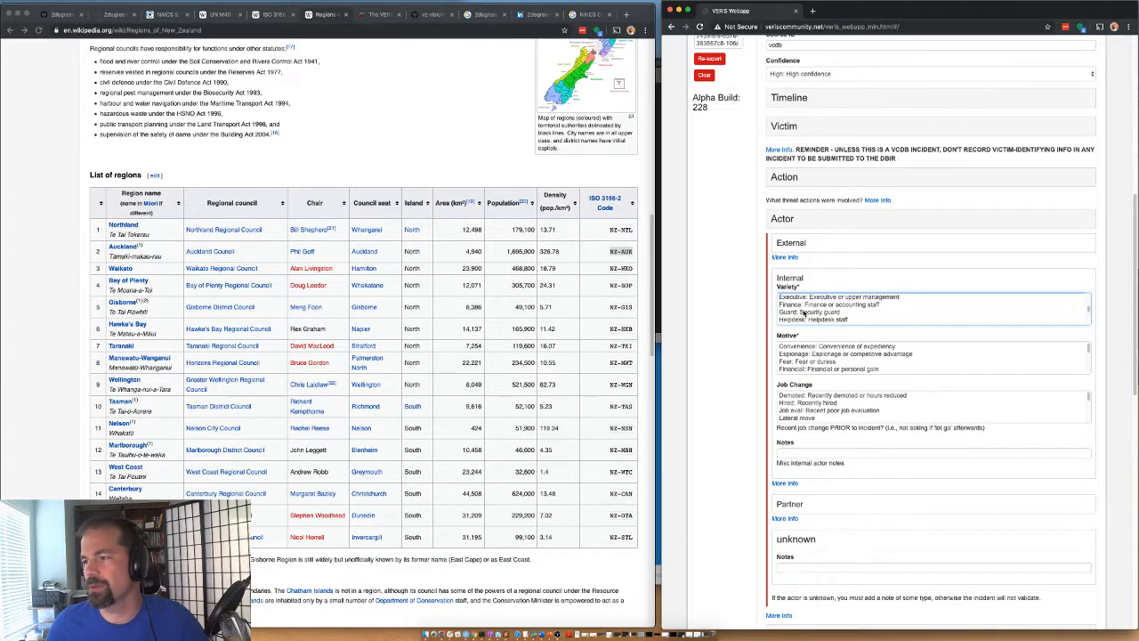
pyautogui.scroll(-4, 805, 315)
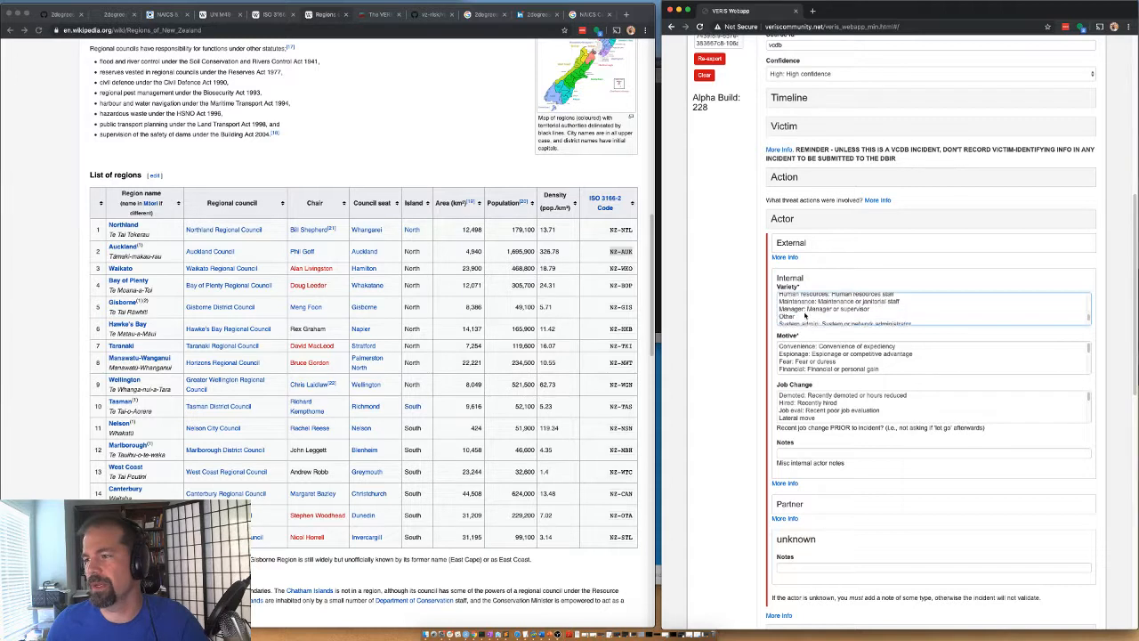
pyautogui.scroll(5, 805, 315)
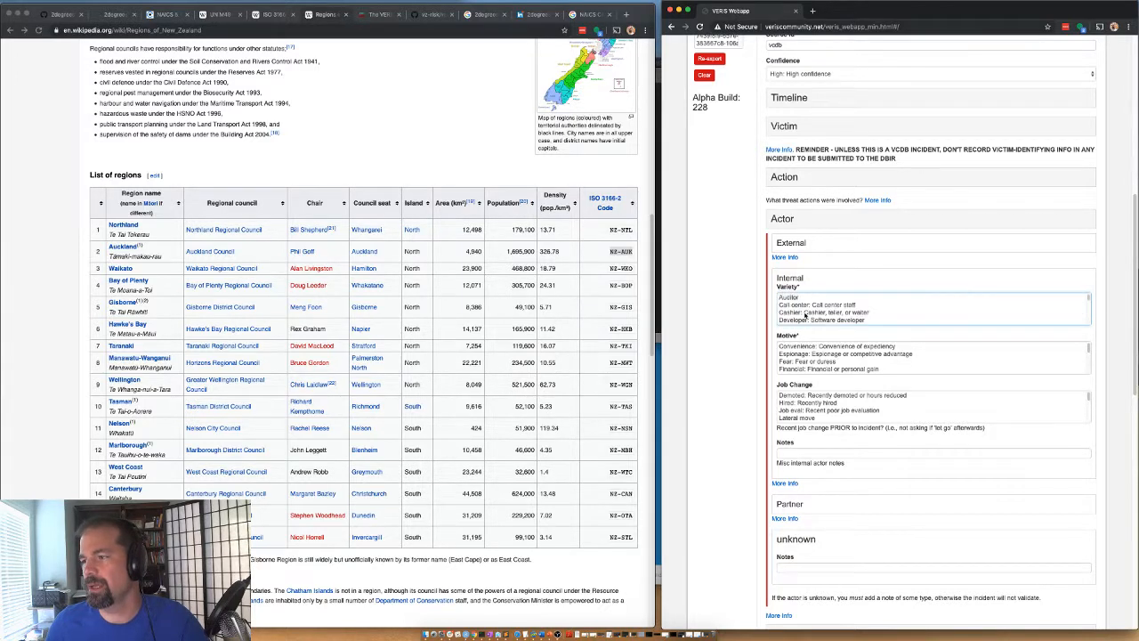
# Set the Internal actor's Motive to NA: Not Applicable (unintentional action) and collapse the Internal and Actor sections
pyautogui.scroll(-2, 756, 358)
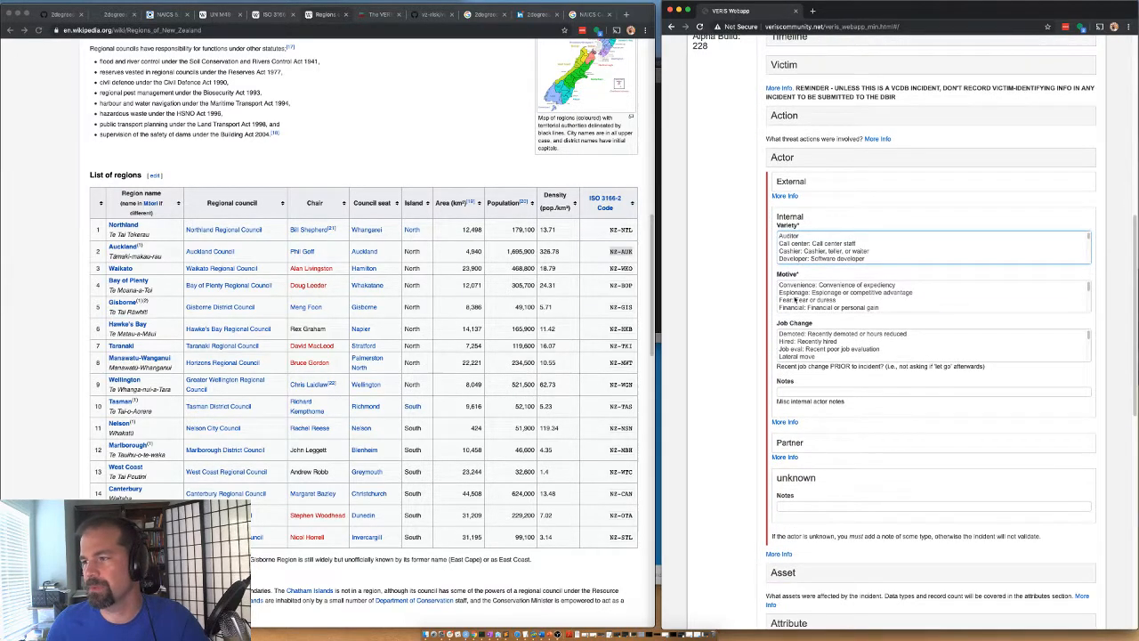
pyautogui.scroll(-4, 795, 301)
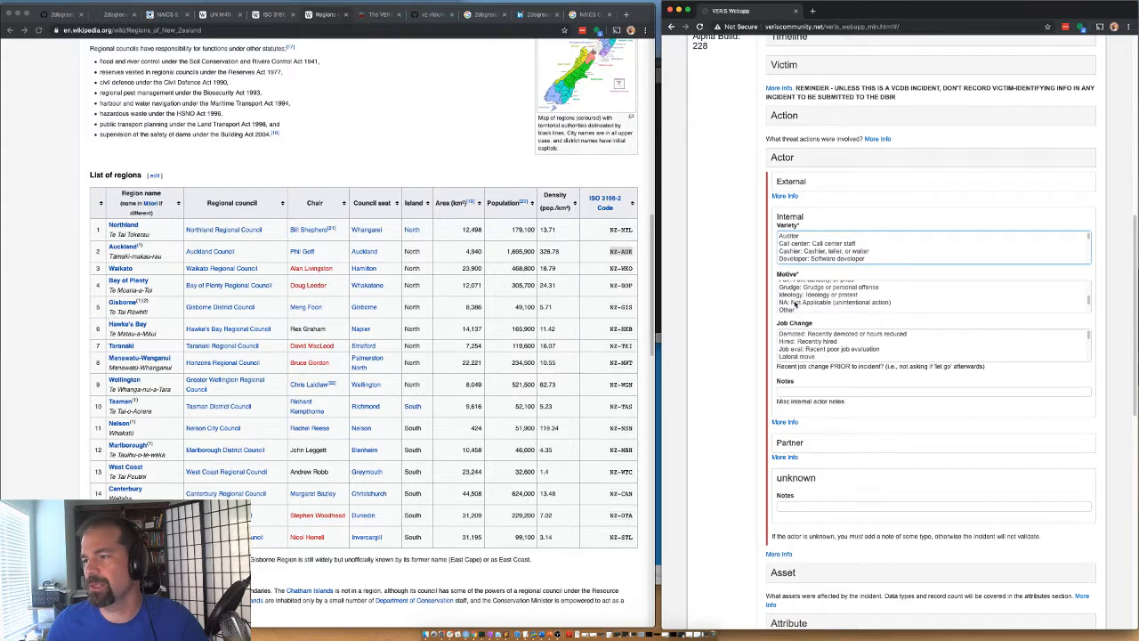
pyautogui.click(794, 303)
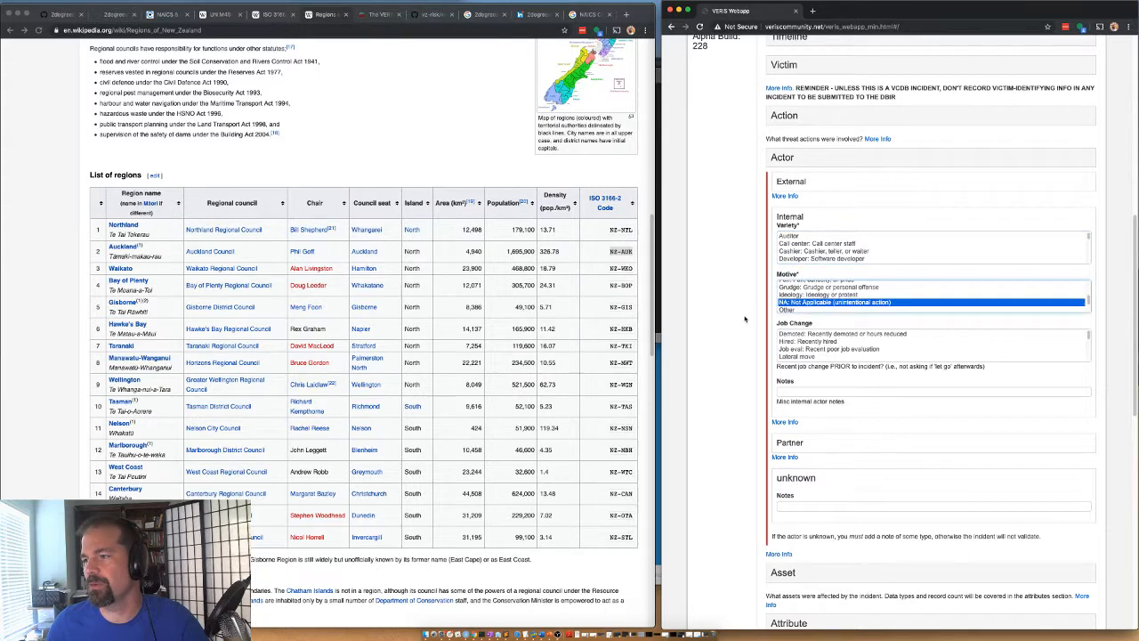
pyautogui.click(793, 219)
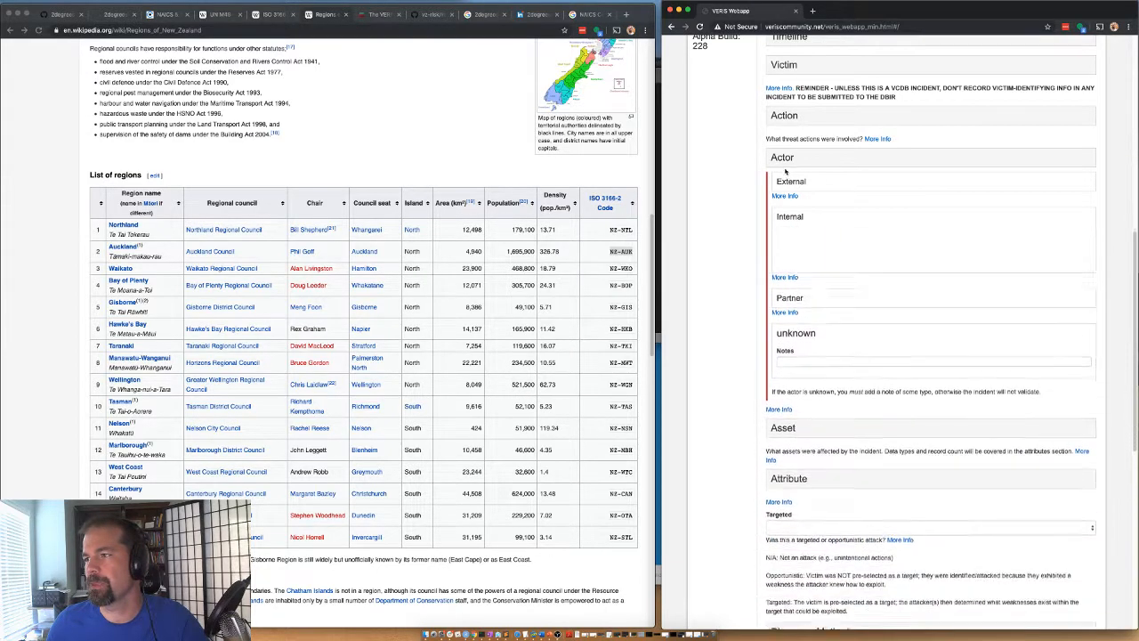
pyautogui.click(783, 160)
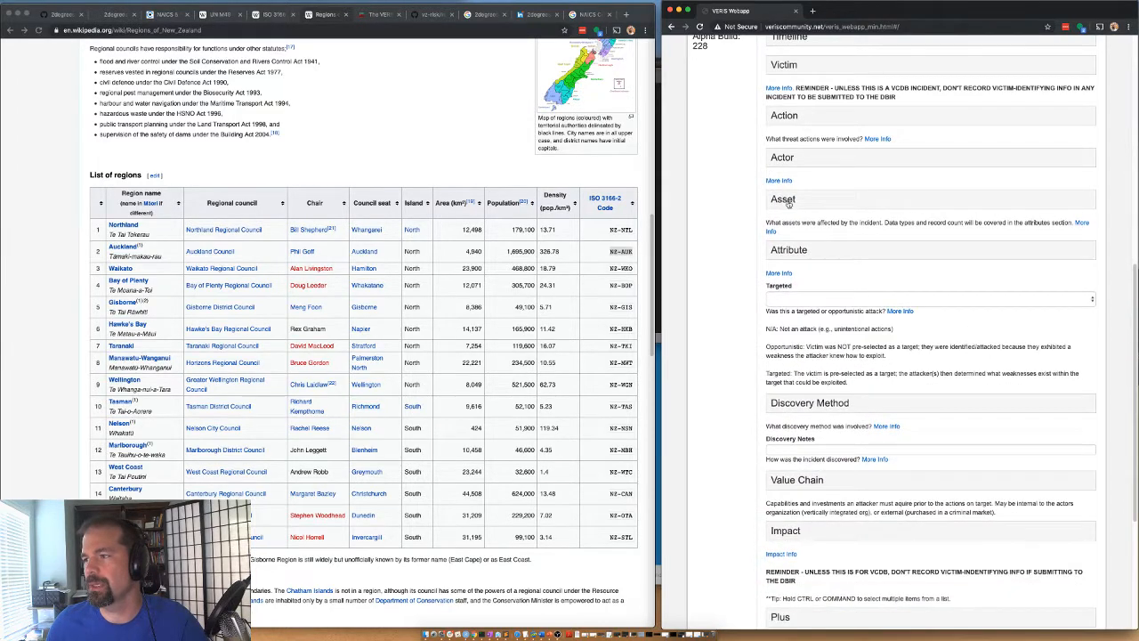
# Expand the Asset section, set Total Amount to 1 and choose U - Mobile phone as the asset's Variety
pyautogui.click(785, 200)
pyautogui.click(783, 229)
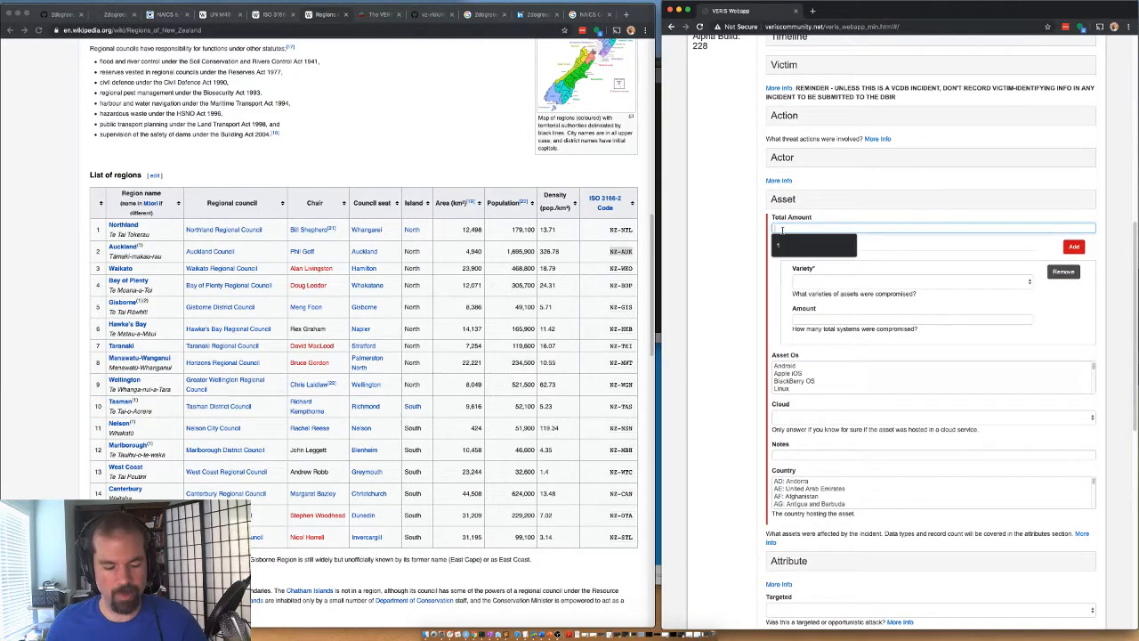
pyautogui.write('1')
pyautogui.click(814, 281)
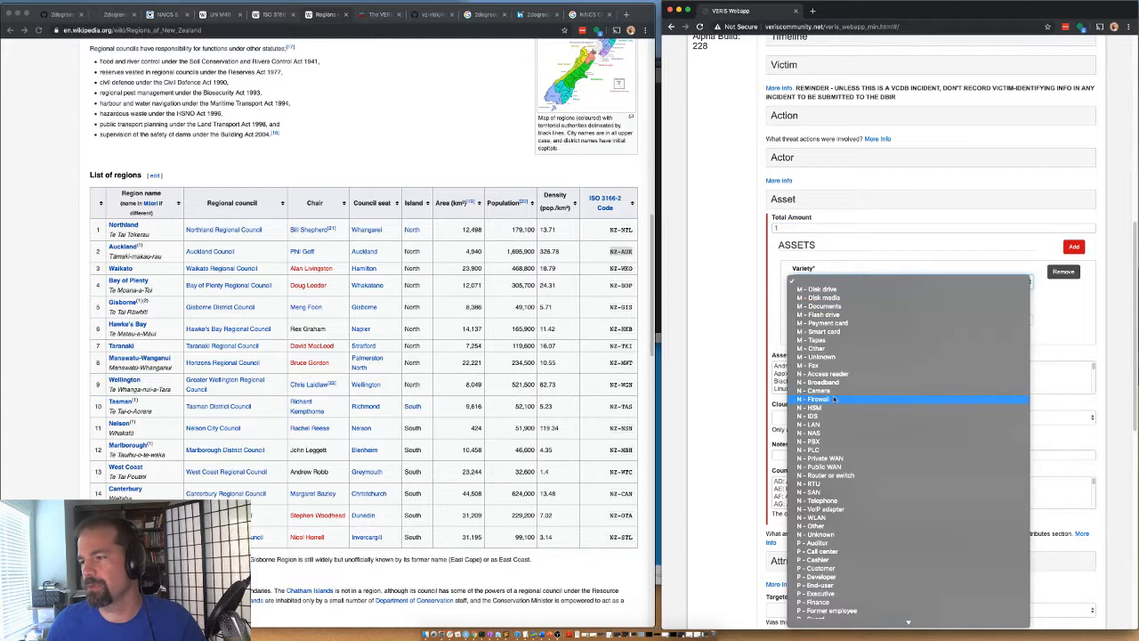
pyautogui.scroll(-5, 823, 409)
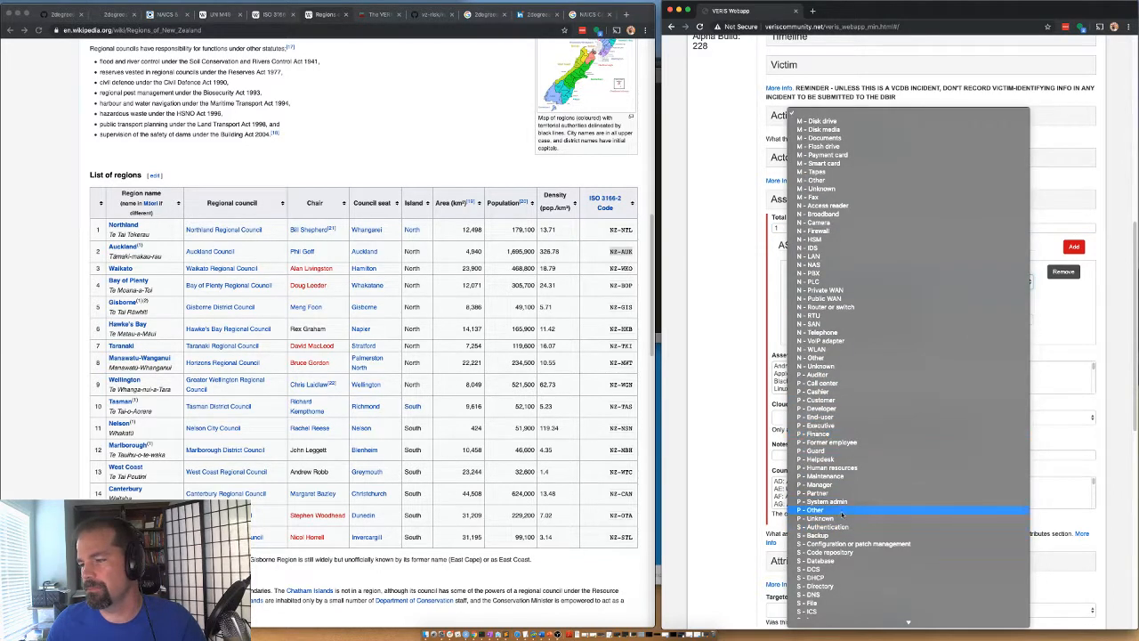
pyautogui.scroll(-4, 840, 515)
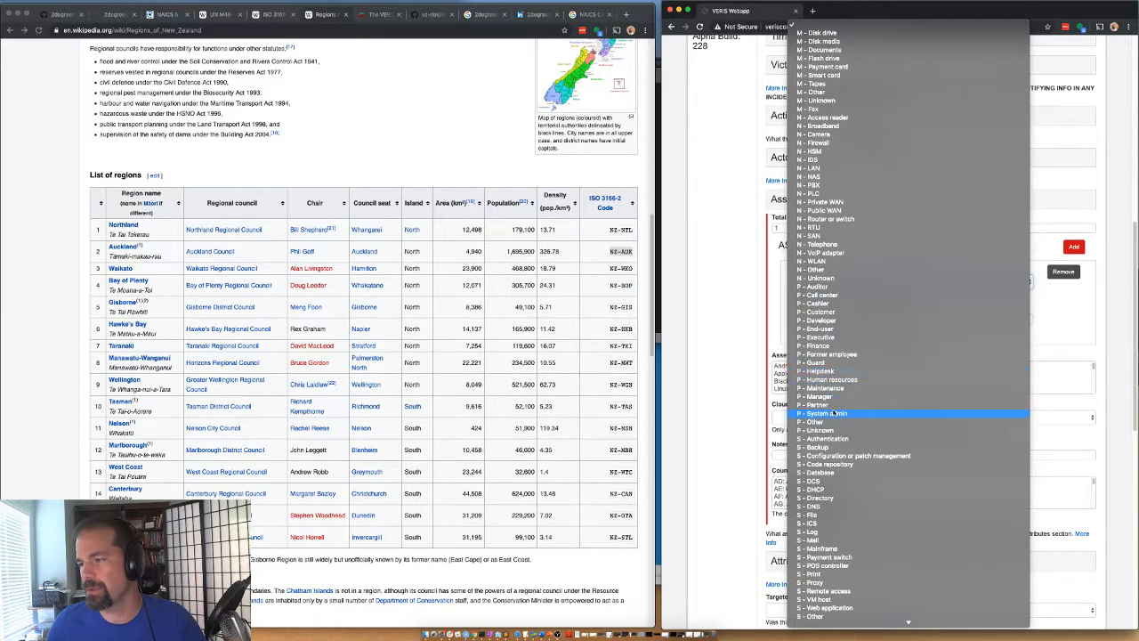
pyautogui.scroll(-6, 836, 316)
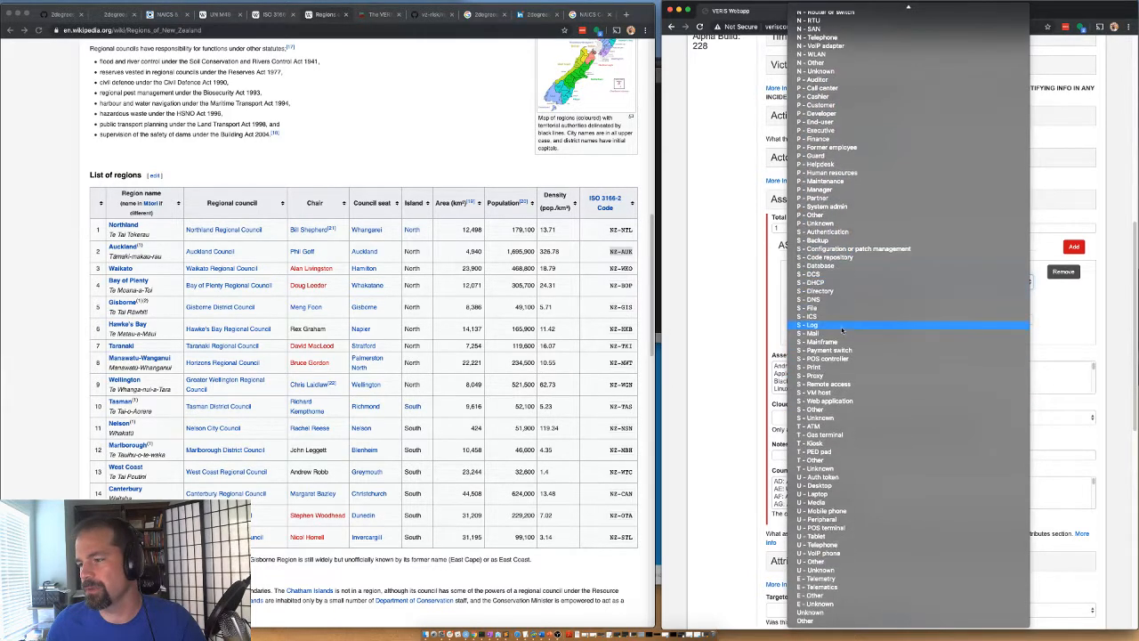
pyautogui.click(827, 544)
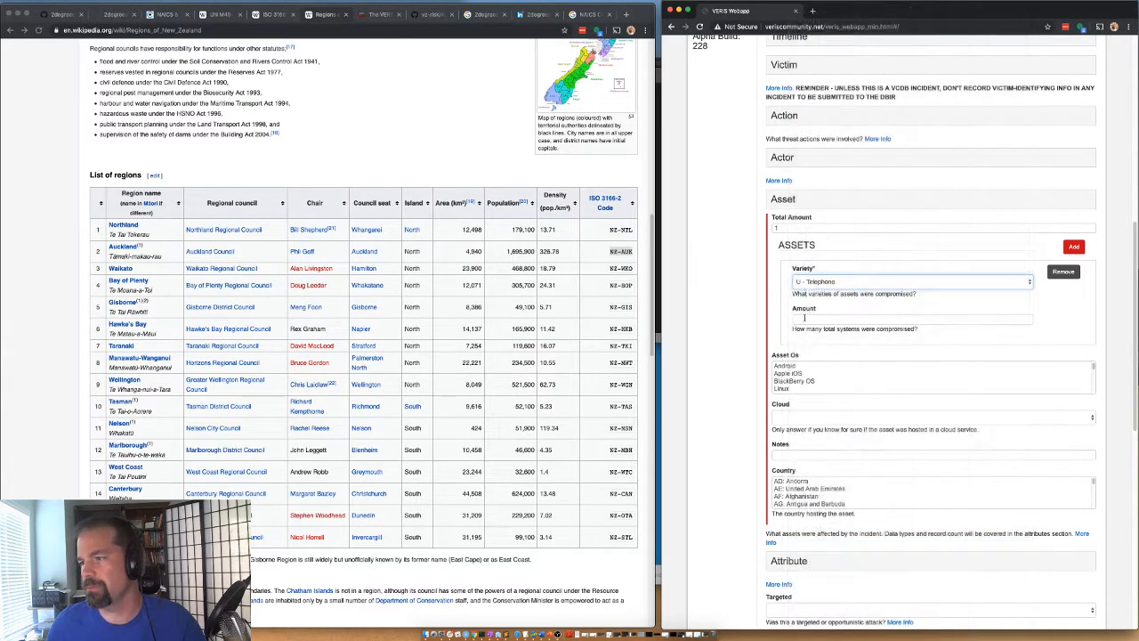
pyautogui.click(808, 283)
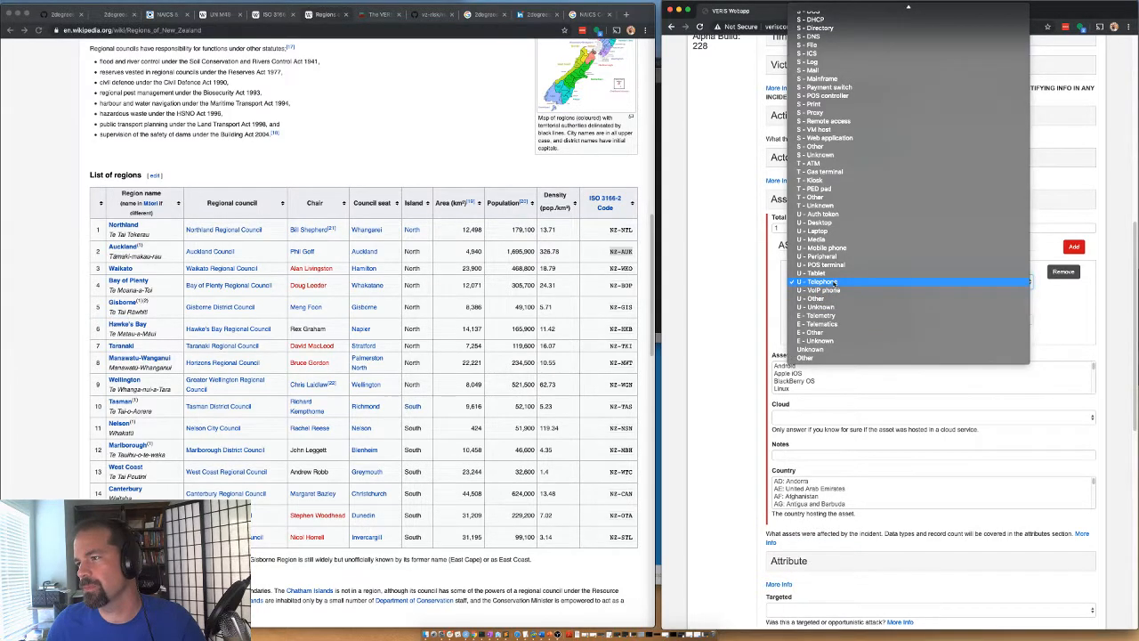
pyautogui.click(818, 248)
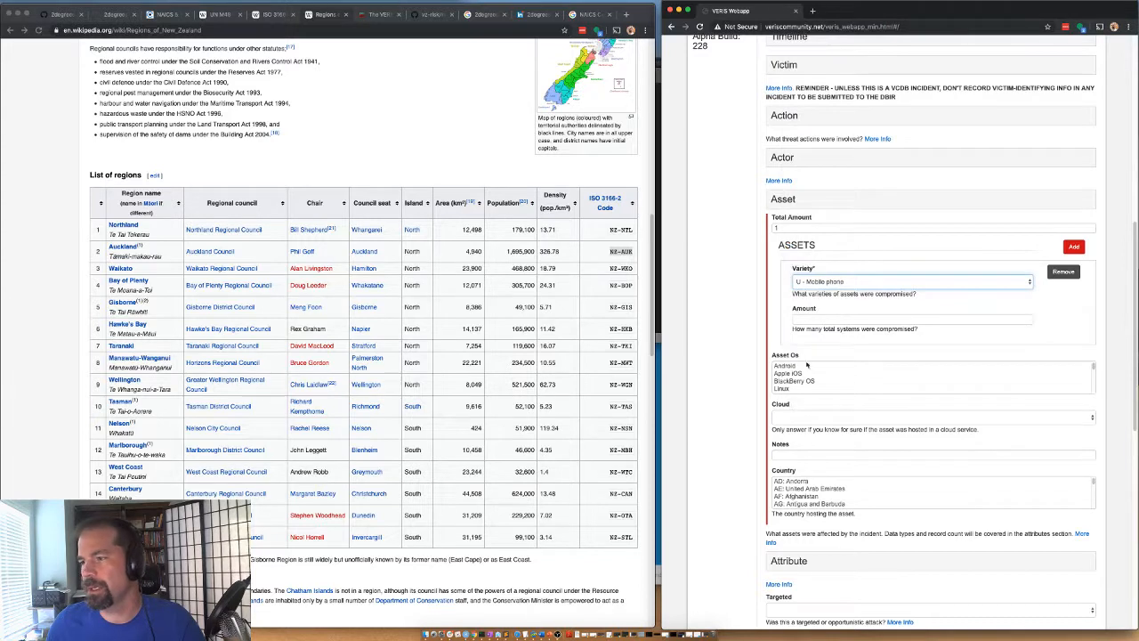
# Set the mobile phone's Amount to 1 and its Asset Os to Apple iOS, leaving Cloud blank
pyautogui.click(801, 318)
pyautogui.write('1')
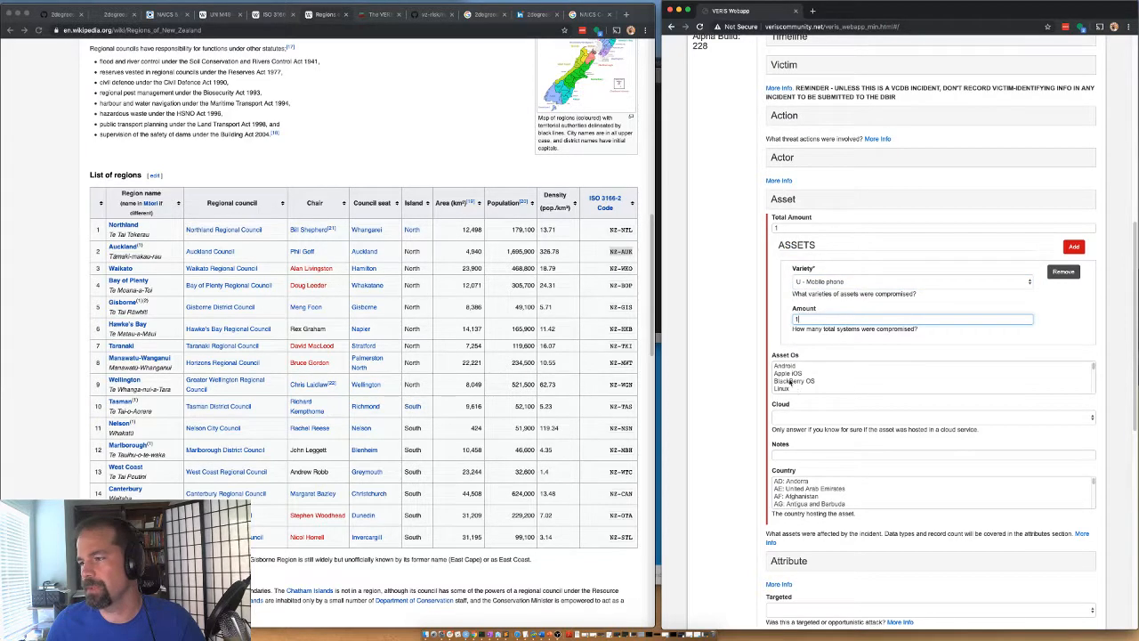
pyautogui.click(788, 374)
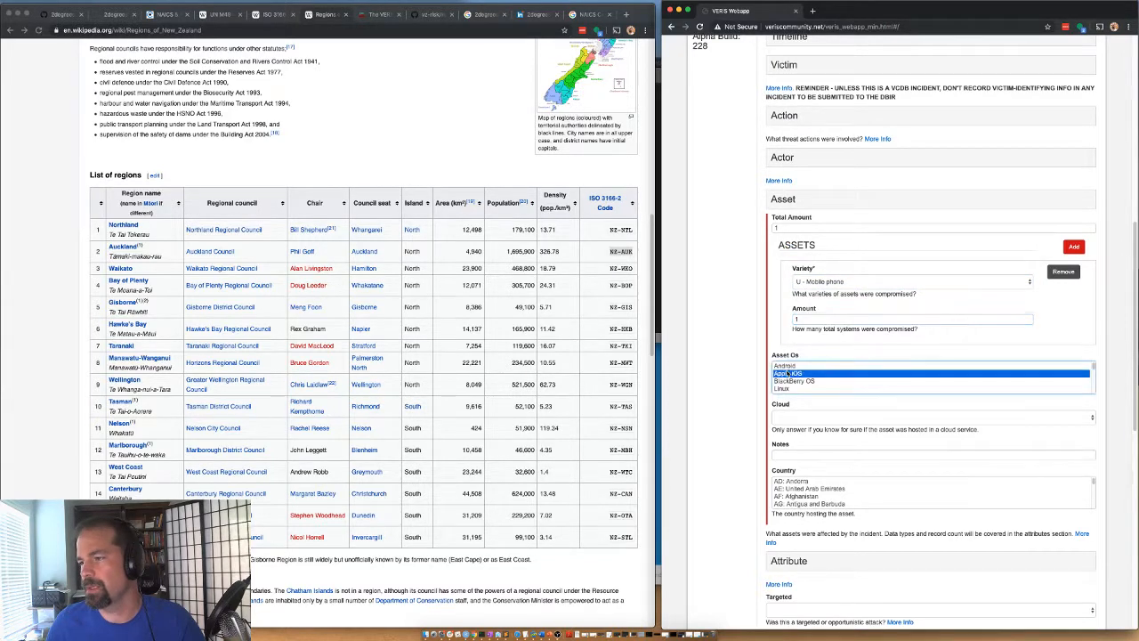
pyautogui.click(793, 417)
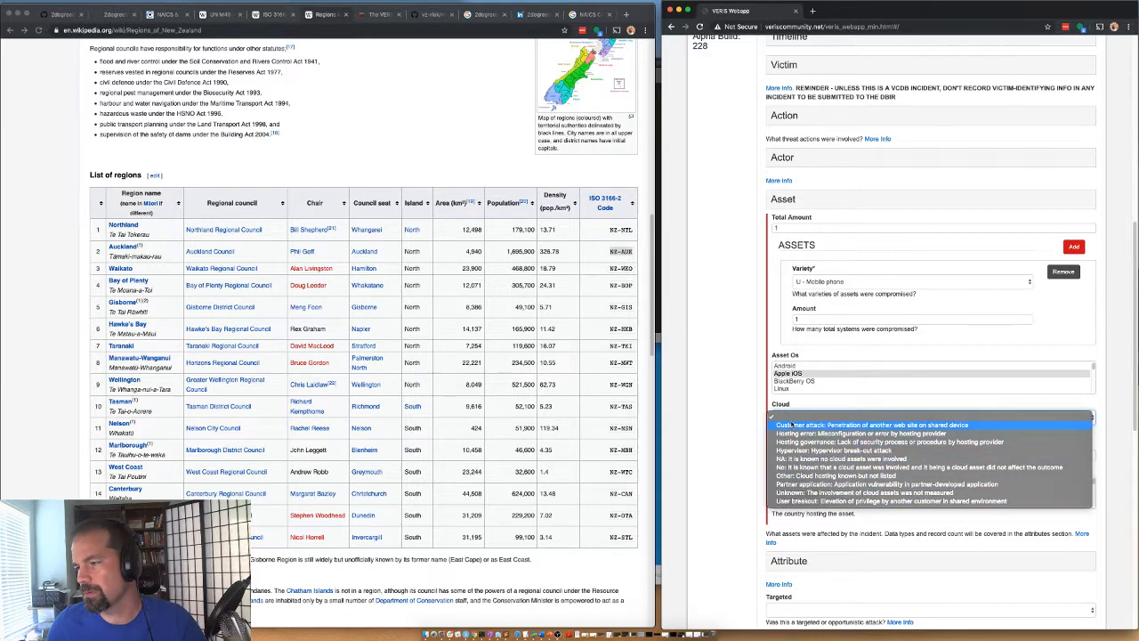
pyautogui.click(799, 405)
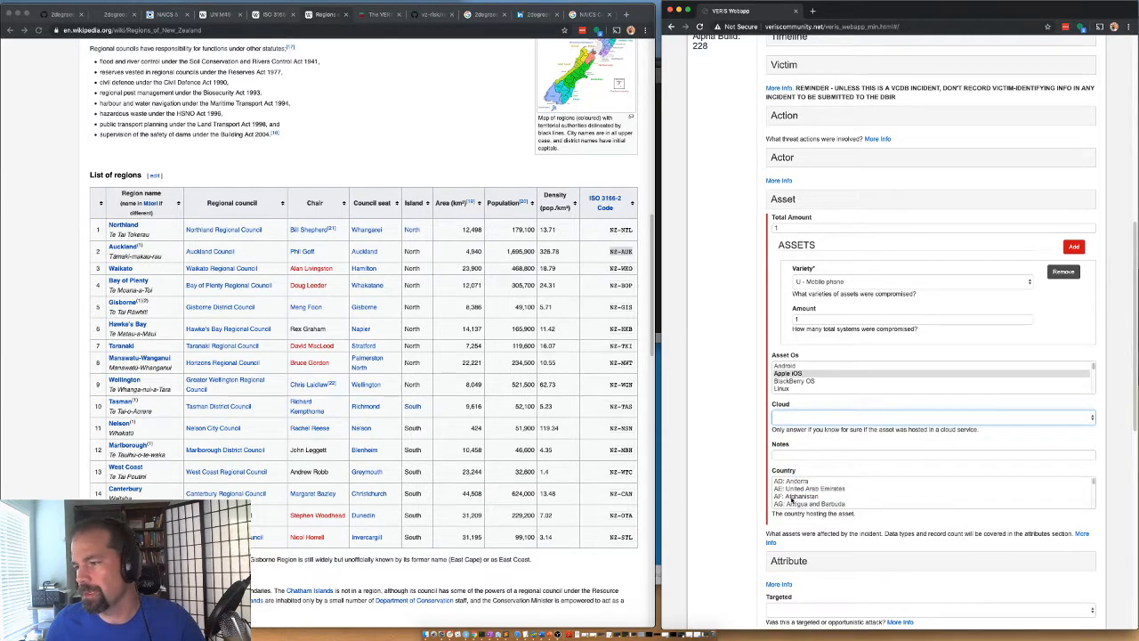
# Select NZ: New Zealand as the asset's hosting Country and collapse the Asset section
pyautogui.scroll(-4, 791, 500)
pyautogui.scroll(5, 790, 501)
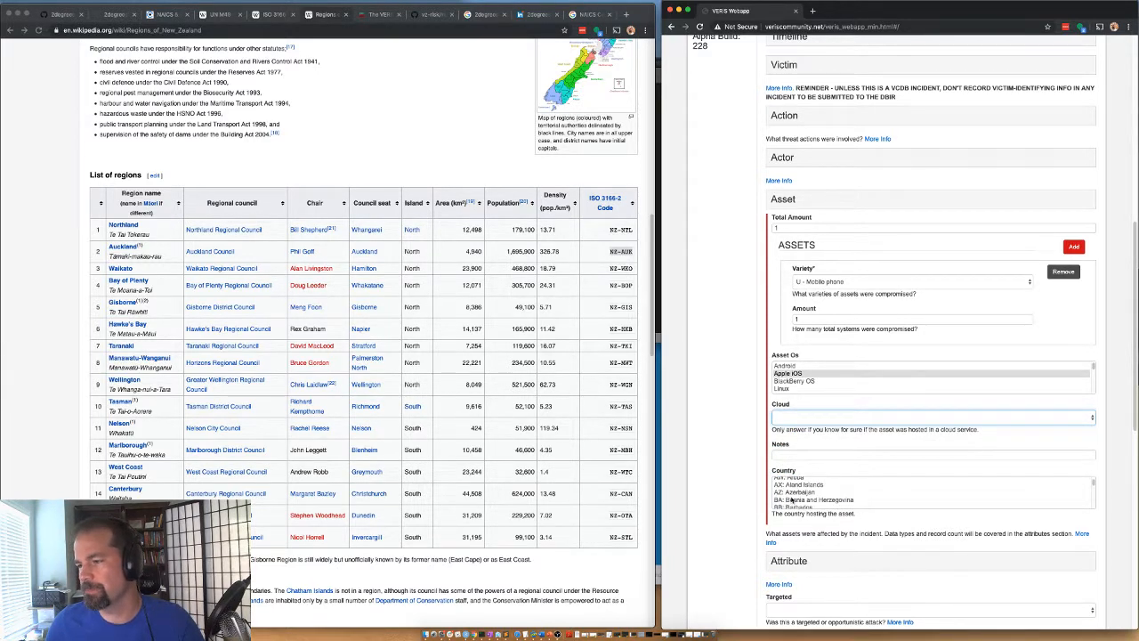
pyautogui.scroll(-2, 756, 488)
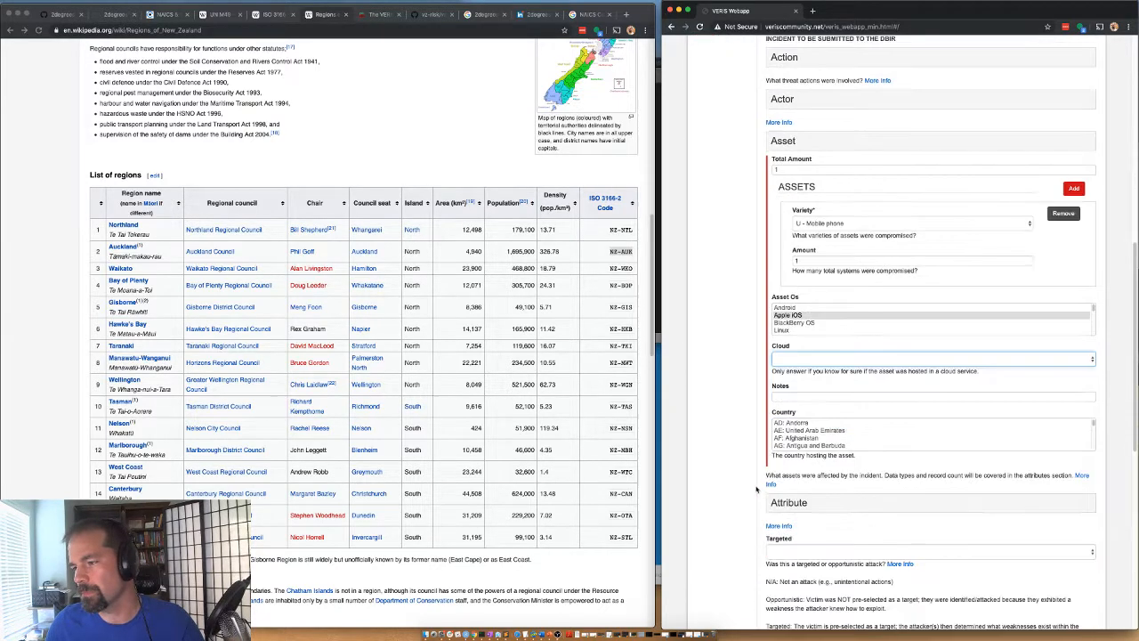
pyautogui.click(791, 437)
pyautogui.press('n')
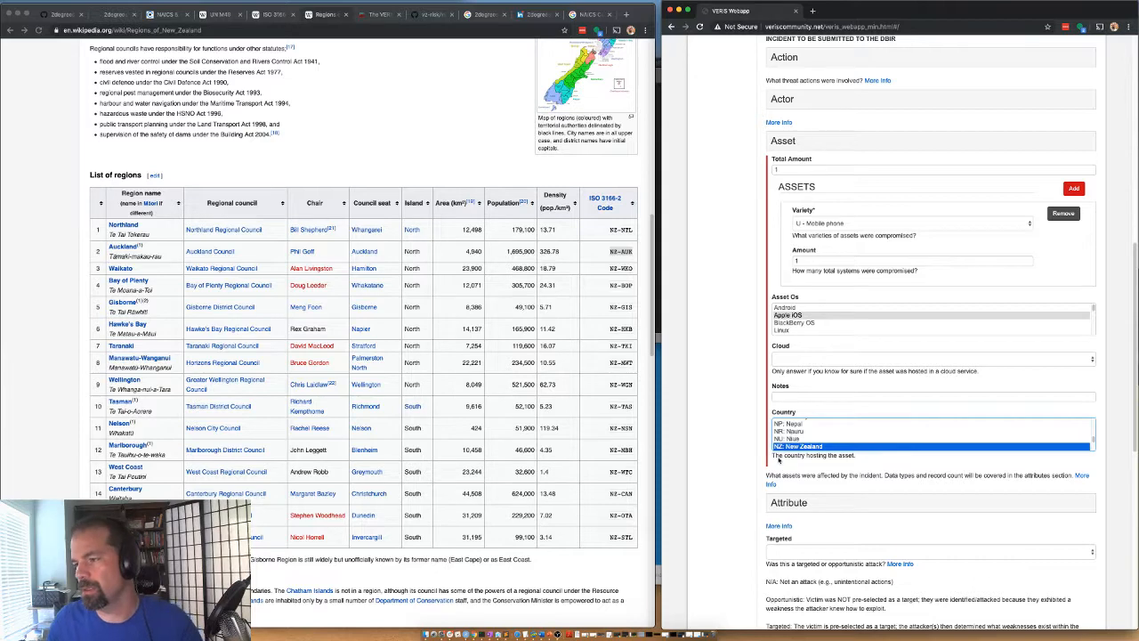
pyautogui.write('nz')
pyautogui.click(787, 142)
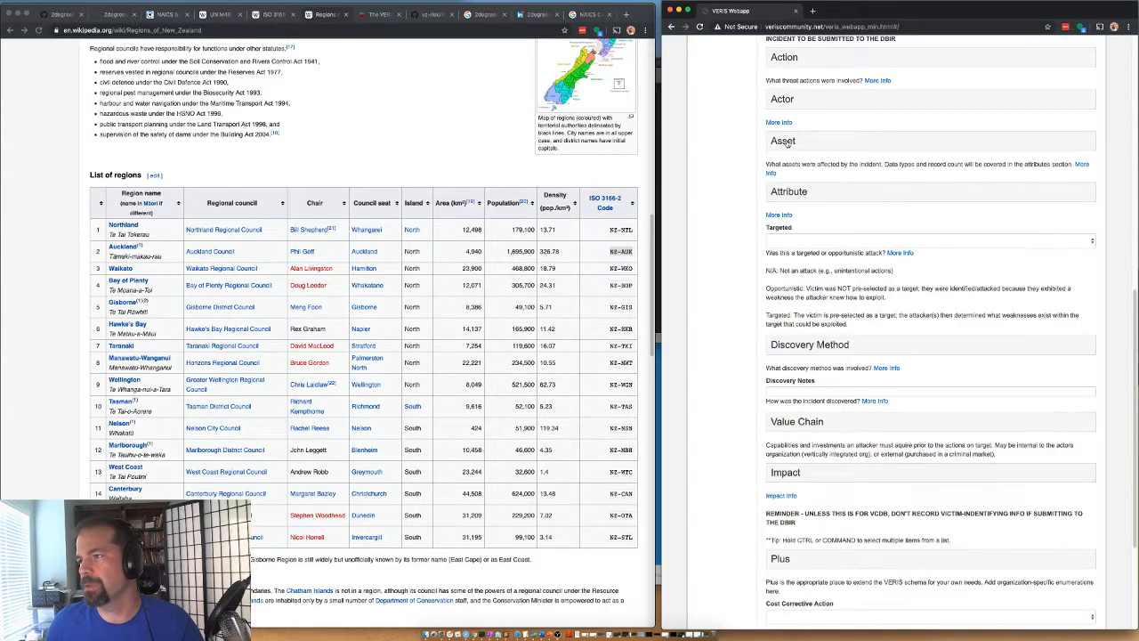
# Expand Confidentiality in the Attribute section and set Data Disclosure to Yes: Yes (confirmed)
pyautogui.click(789, 192)
pyautogui.click(798, 216)
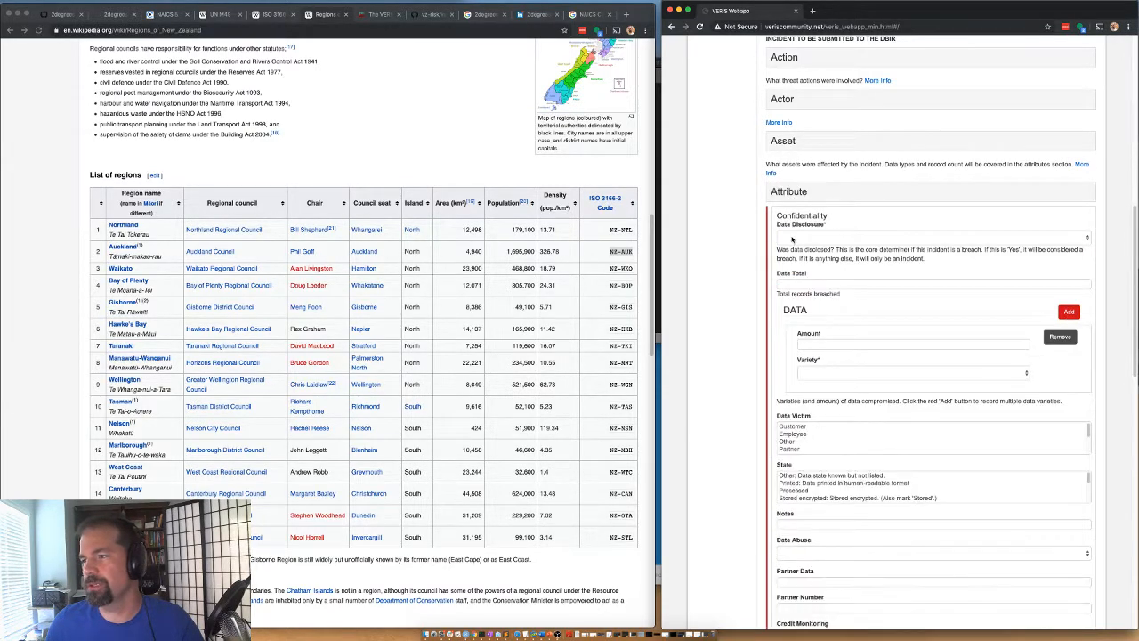
pyautogui.click(792, 238)
pyautogui.click(806, 271)
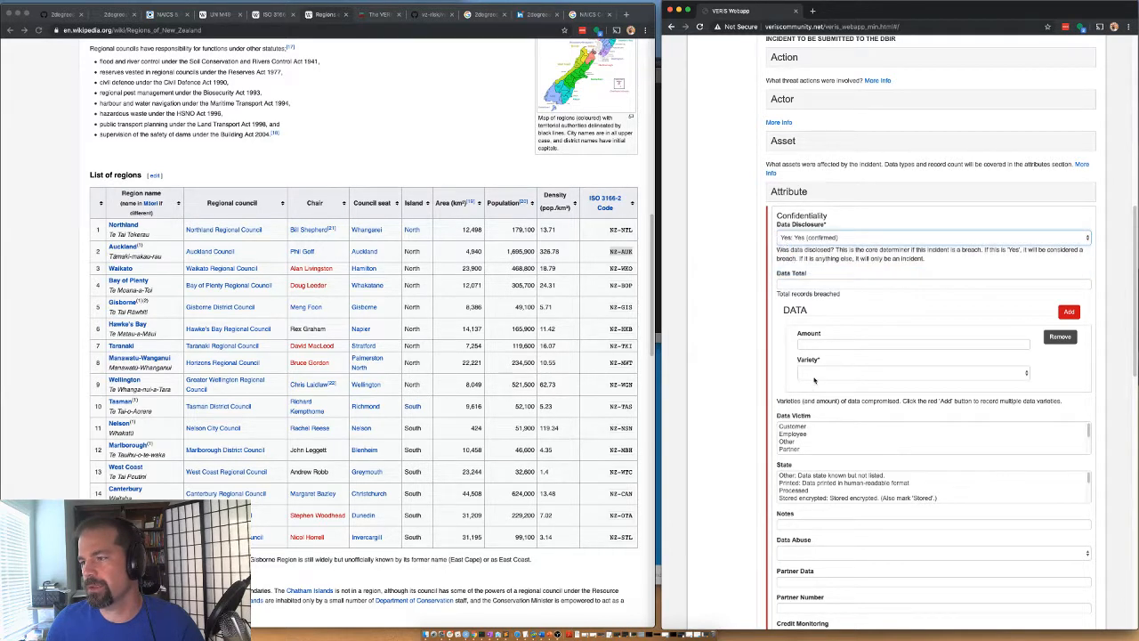
# Record the compromised data as Variety Personal with Amount 1, and set Data Total to 1
pyautogui.click(808, 373)
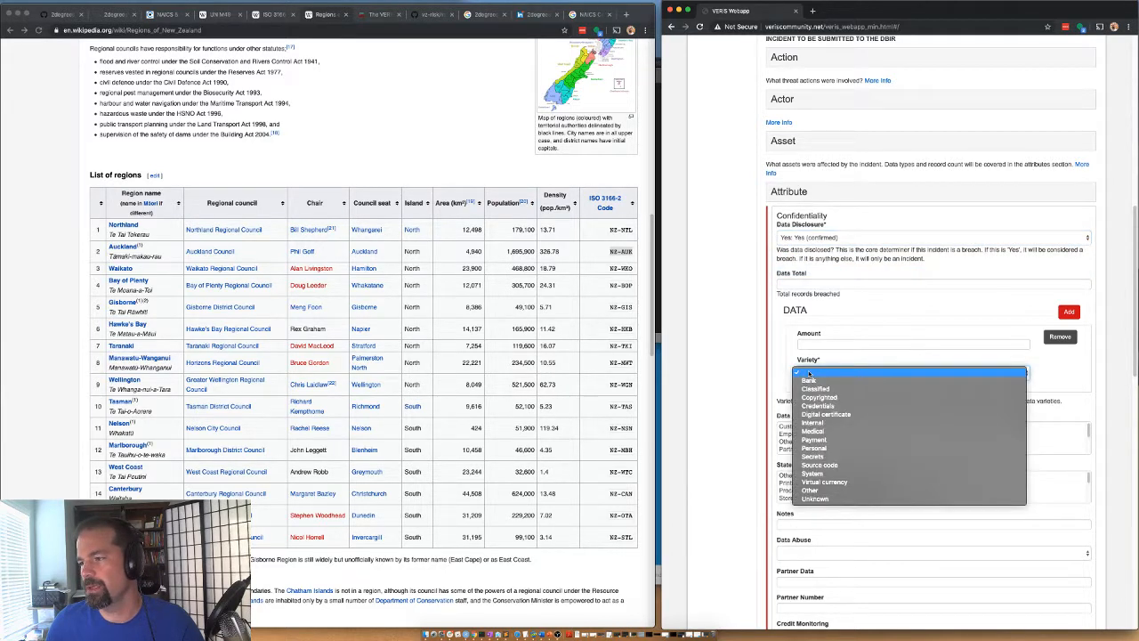
pyautogui.click(814, 449)
pyautogui.click(812, 345)
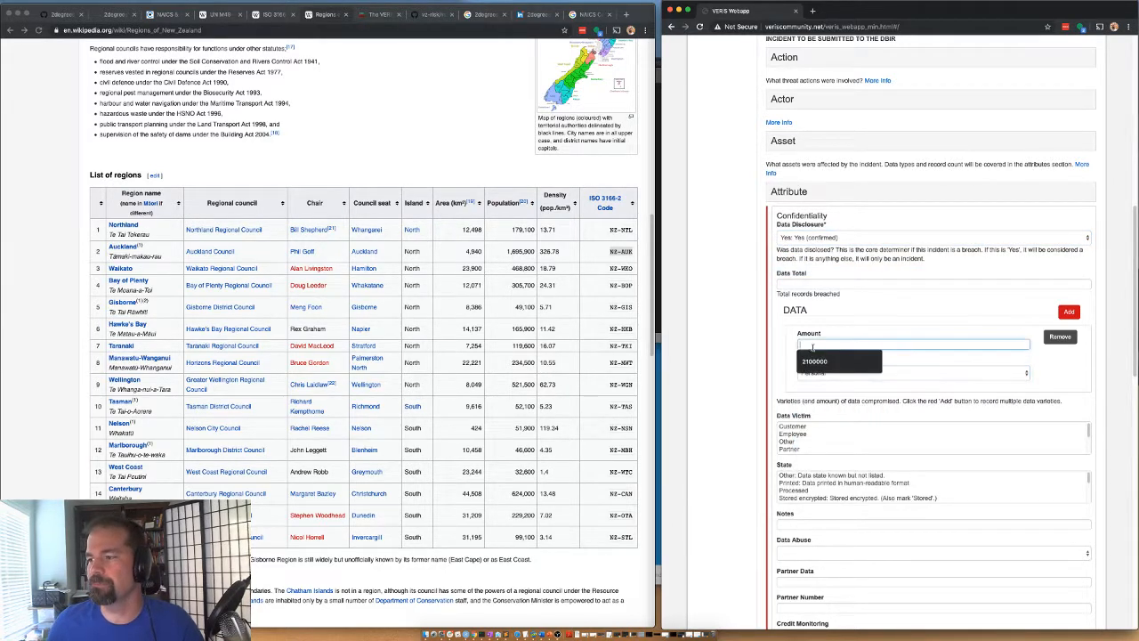
pyautogui.write('1')
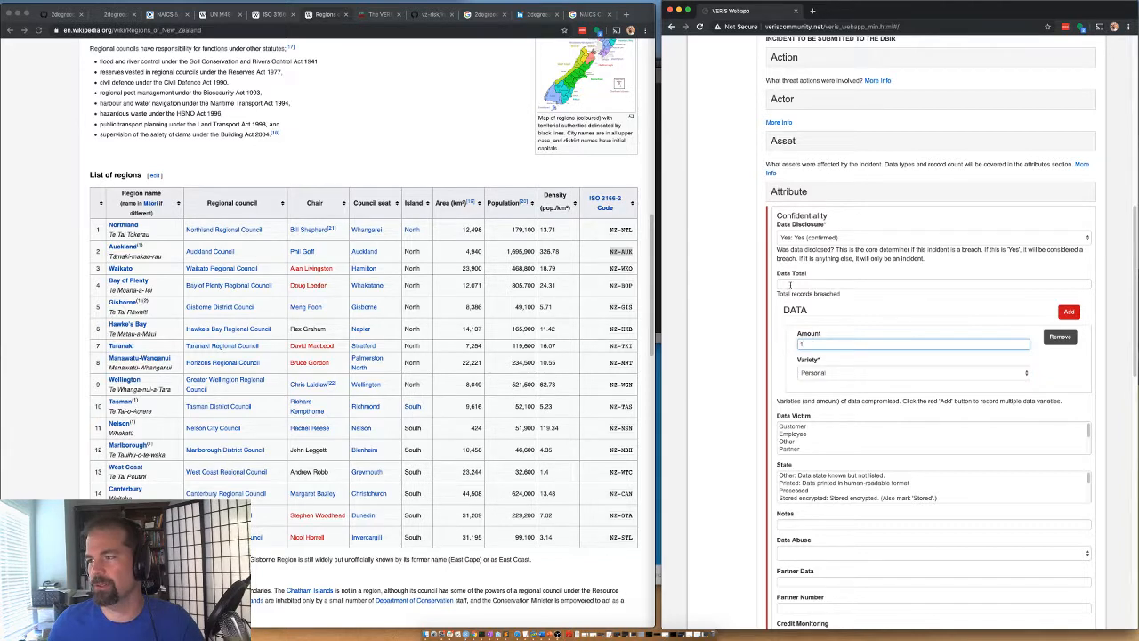
pyautogui.click(790, 285)
pyautogui.write('1')
pyautogui.click(746, 355)
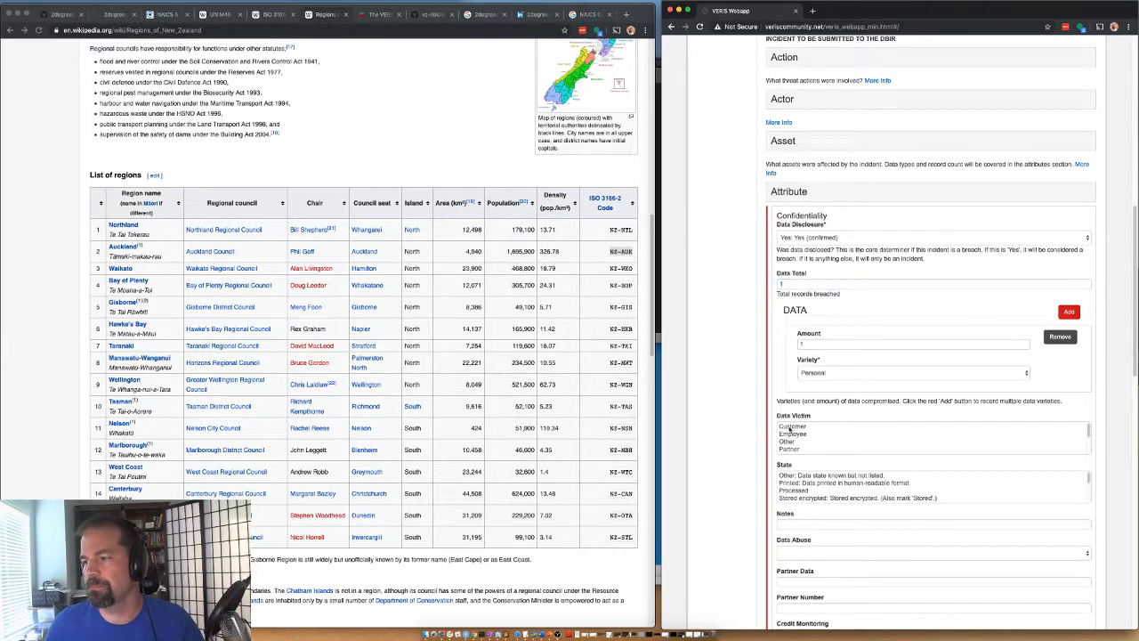
# Select Customer as the Data Victim and Stored encrypted as the data State
pyautogui.scroll(-2, 790, 431)
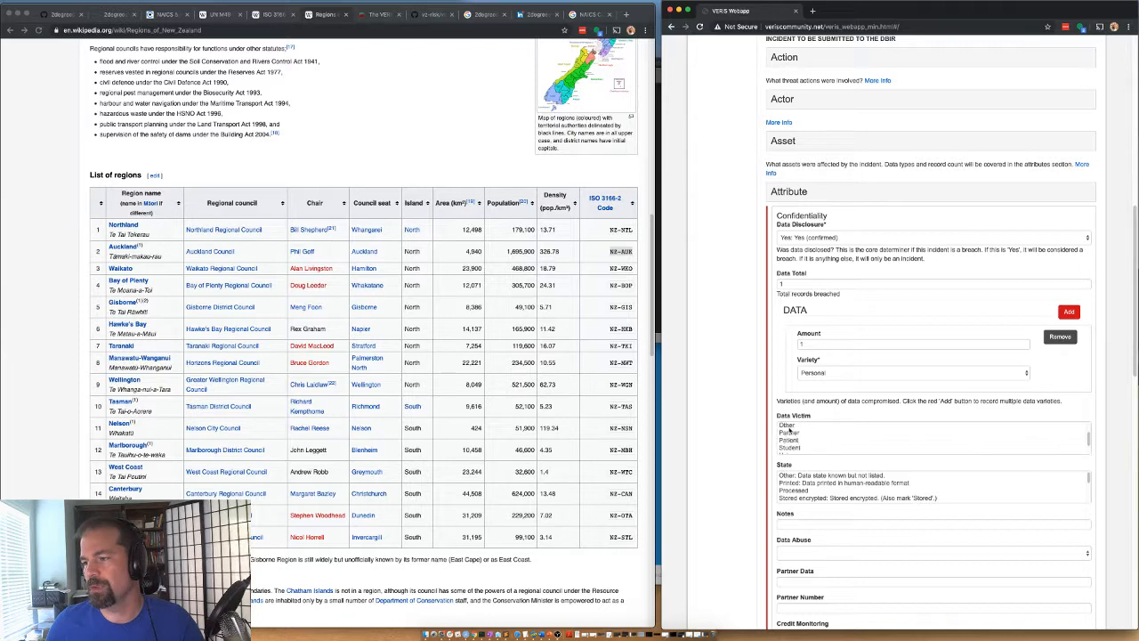
pyautogui.scroll(2, 788, 431)
pyautogui.click(790, 426)
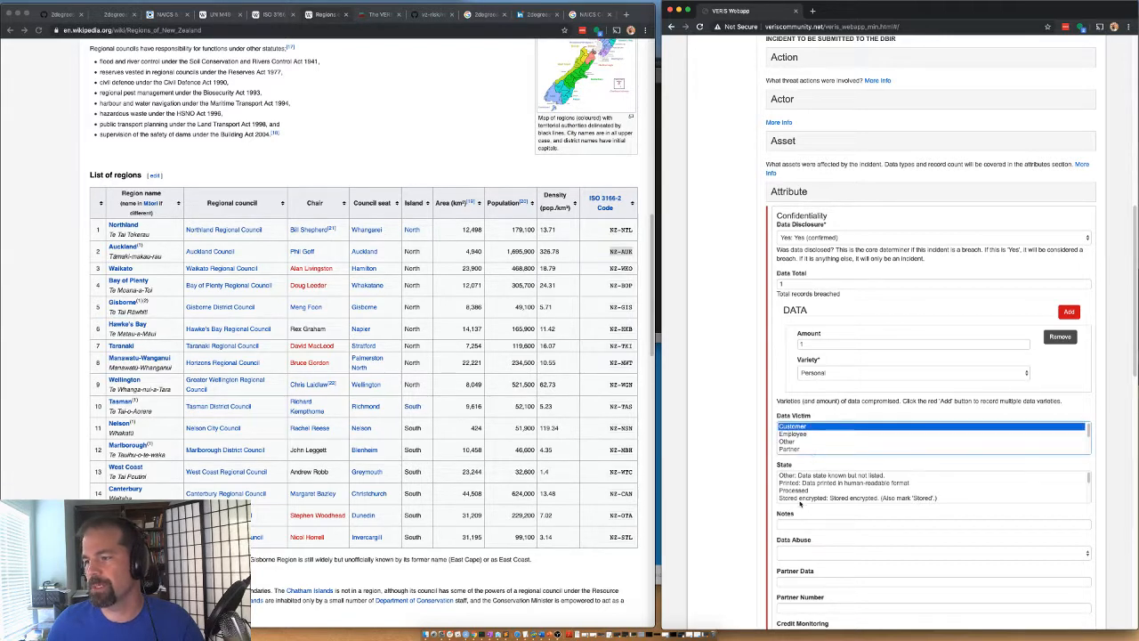
pyautogui.scroll(-3, 792, 490)
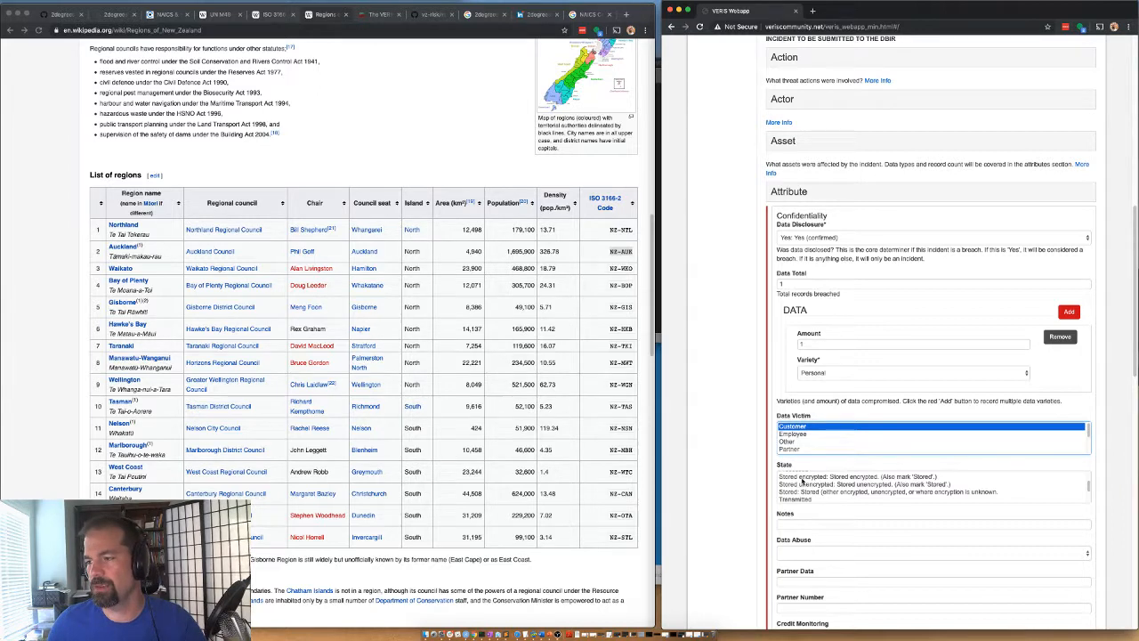
pyautogui.click(801, 478)
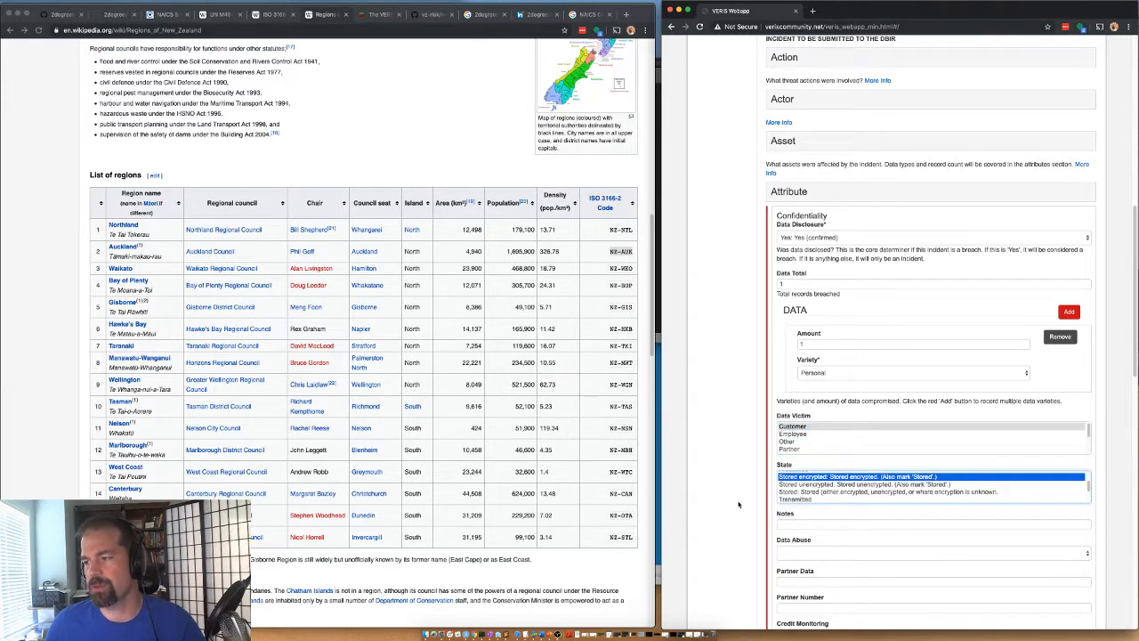
# Set Data Abuse to No and collapse the Attribute section
pyautogui.scroll(-1, 737, 504)
pyautogui.click(792, 537)
pyautogui.click(789, 556)
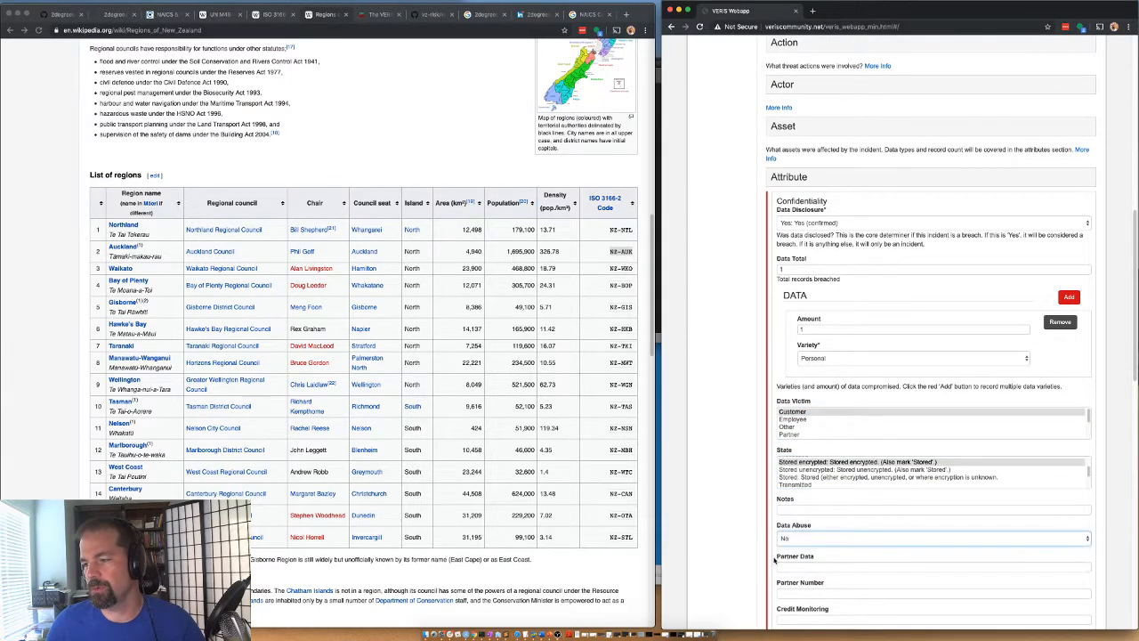
pyautogui.scroll(-2, 795, 555)
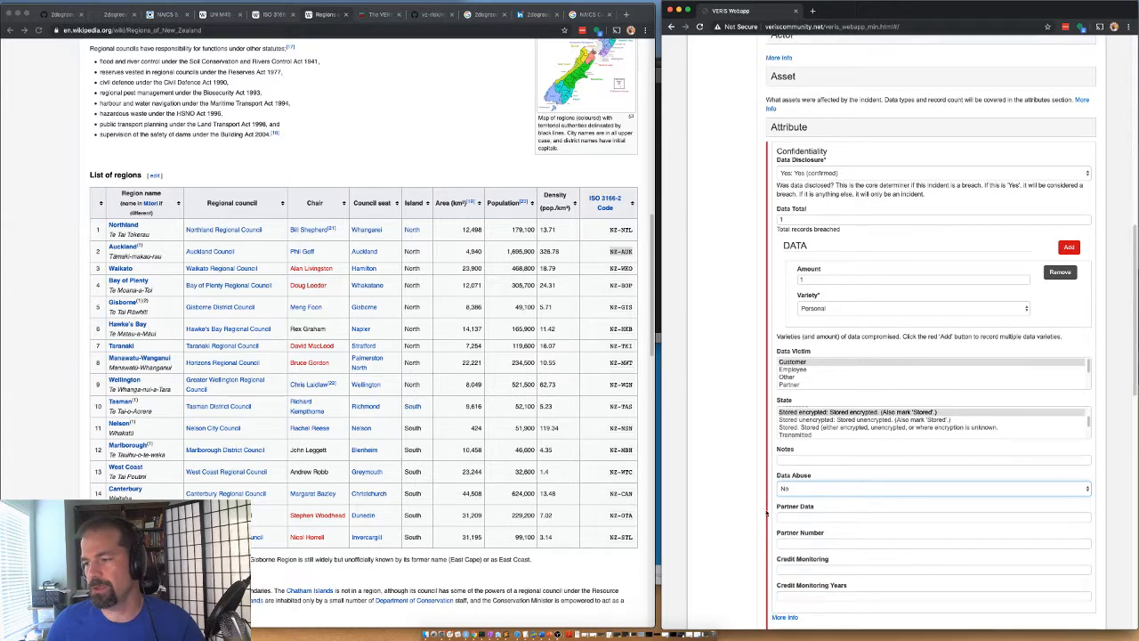
pyautogui.click(792, 127)
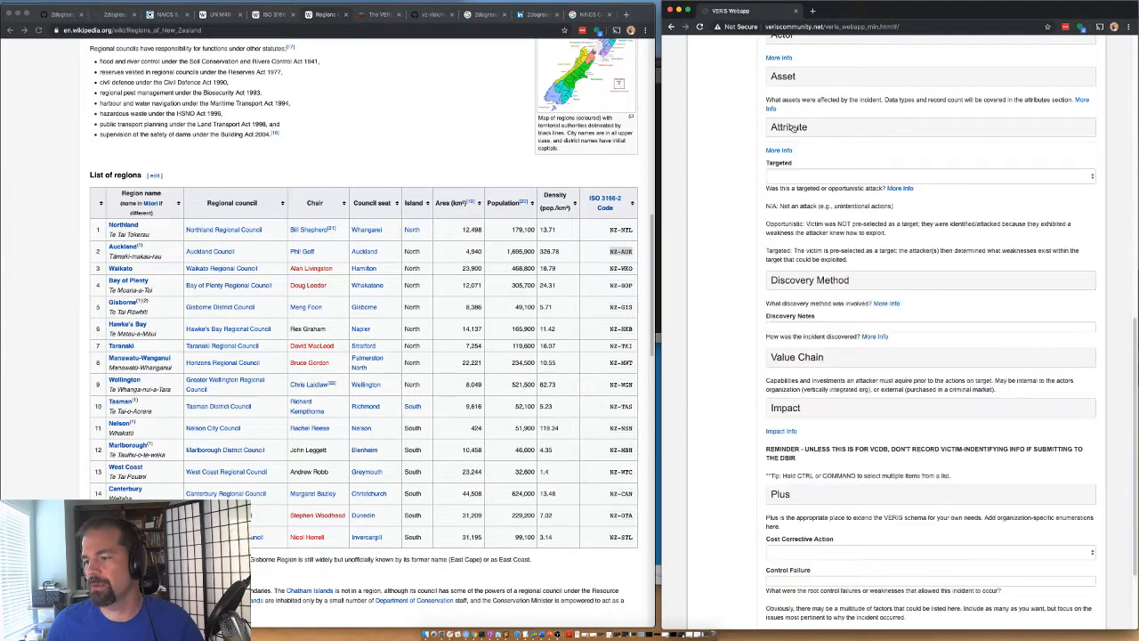
# Set Targeted to NA: Not applicable, the option for actors without a practical choice of targets or intent
pyautogui.click(789, 178)
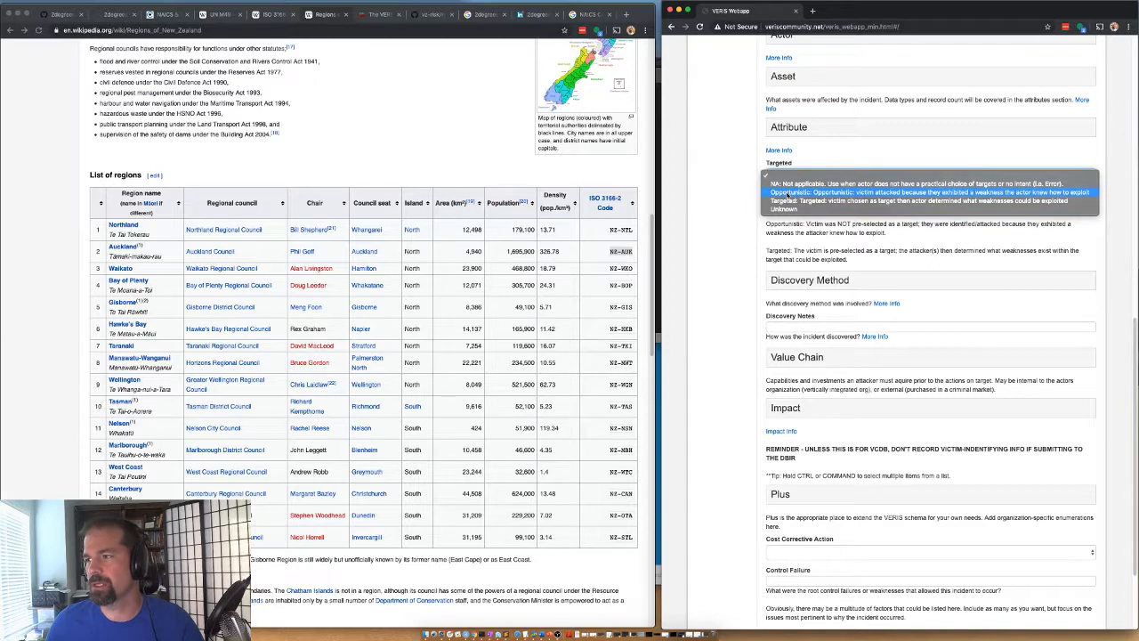
pyautogui.click(787, 193)
pyautogui.click(783, 176)
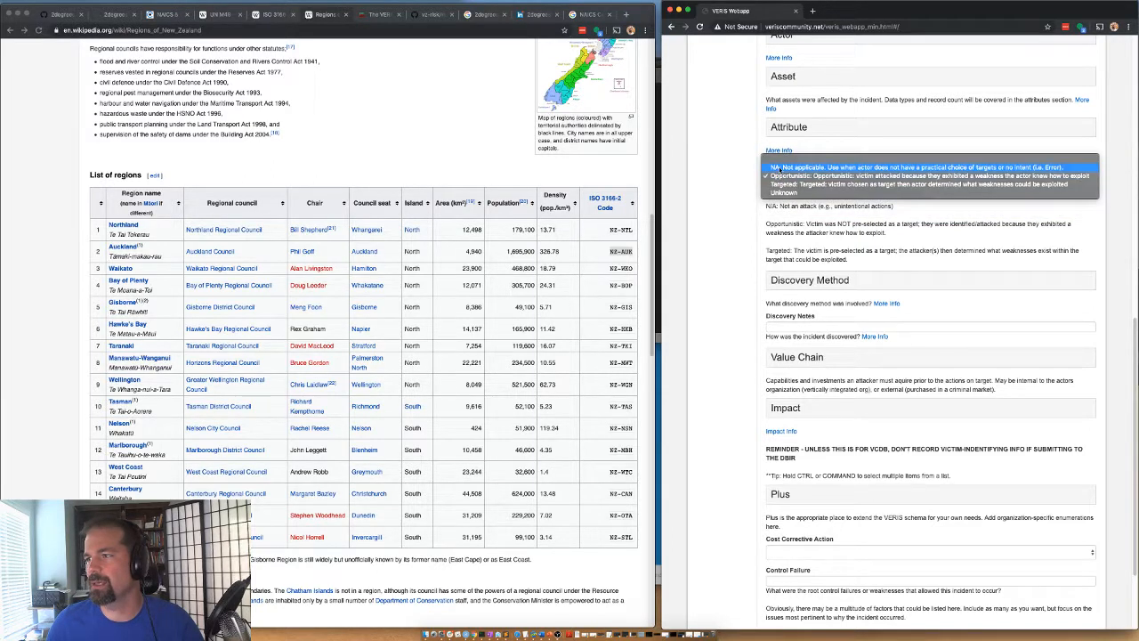
pyautogui.click(781, 167)
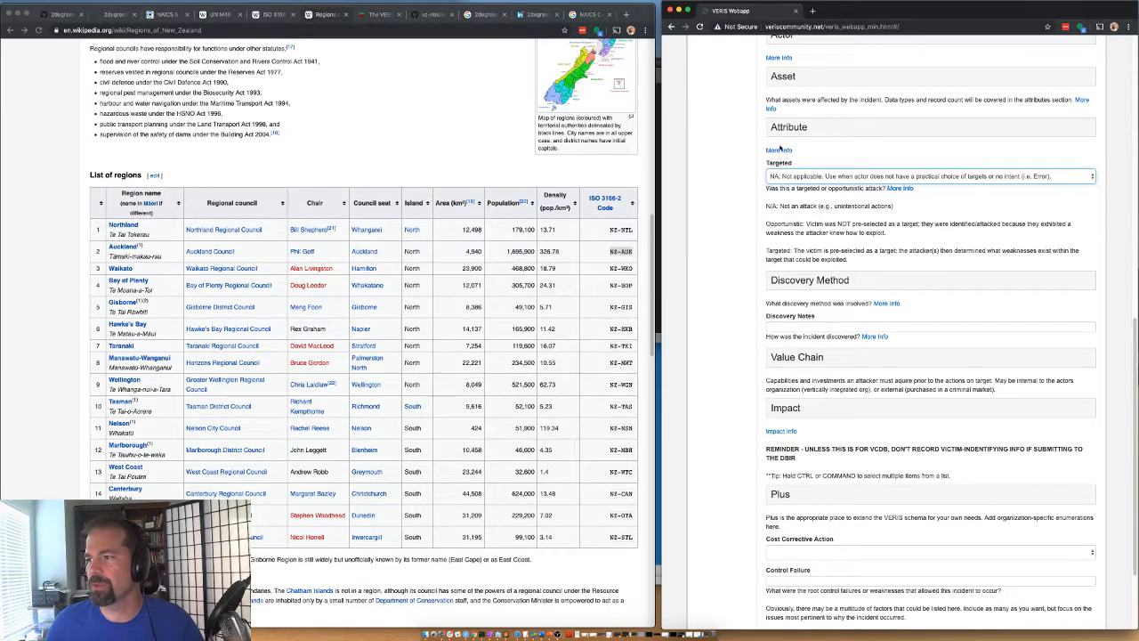
pyautogui.click(780, 126)
pyautogui.click(780, 127)
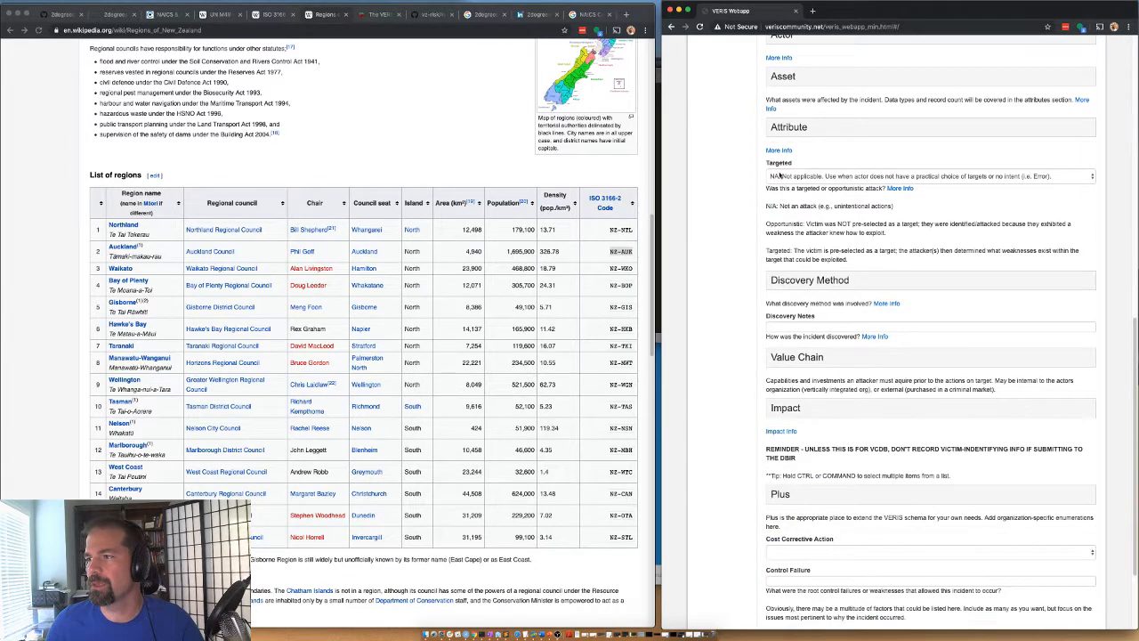
# Set the External Discovery Method variety to Unrelated 3rd party and collapse the Discovery Method section
pyautogui.click(797, 283)
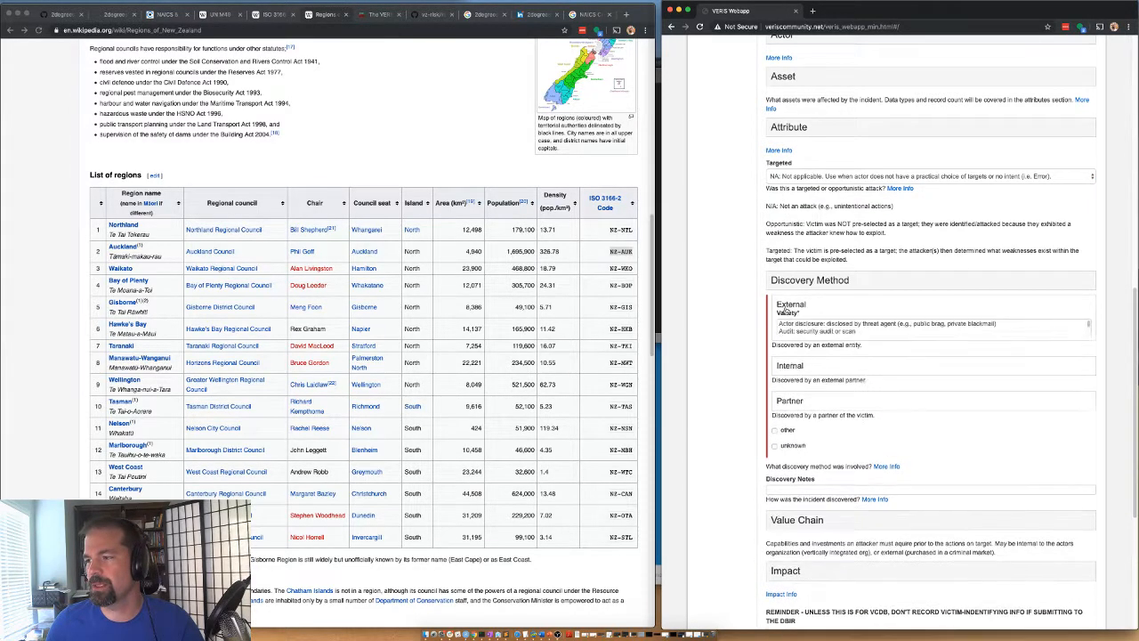
pyautogui.scroll(-3, 796, 329)
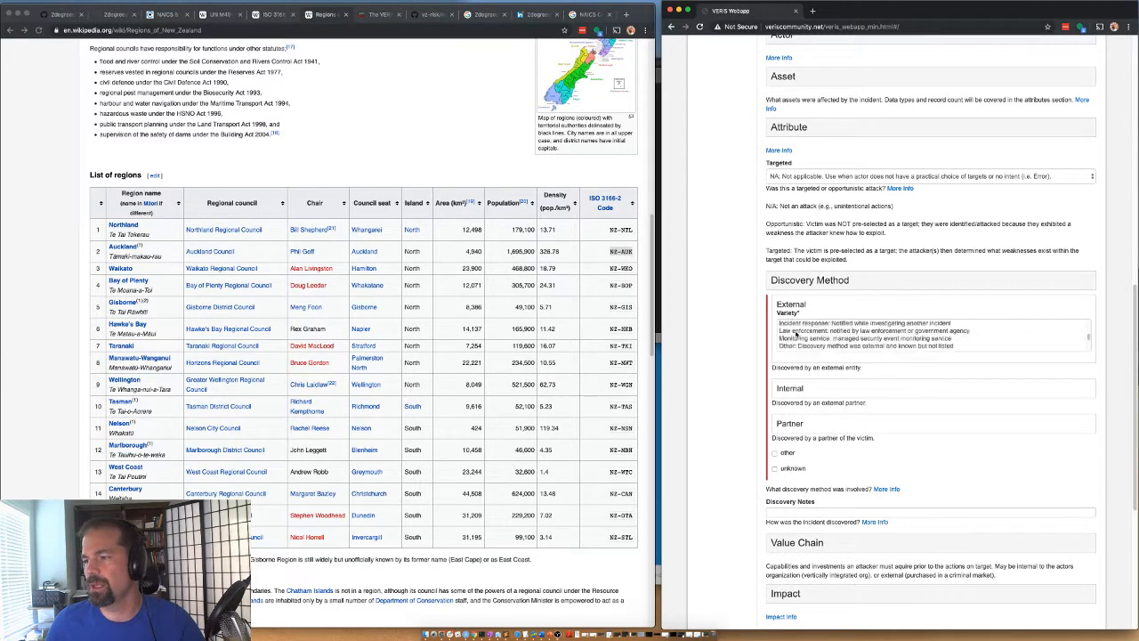
pyautogui.click(799, 347)
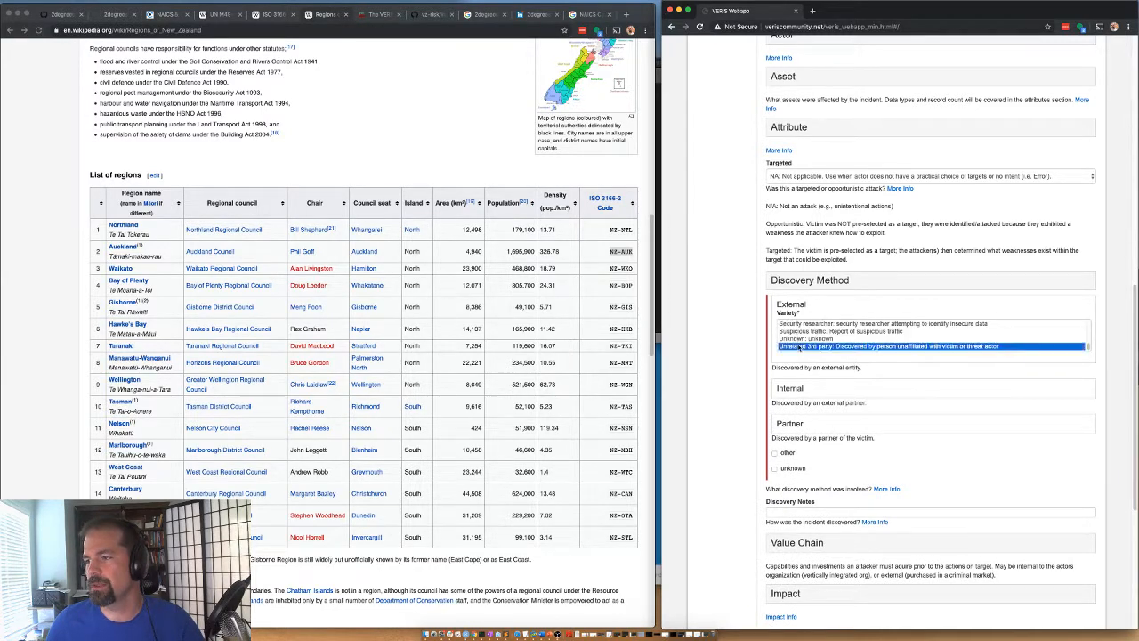
pyautogui.click(783, 280)
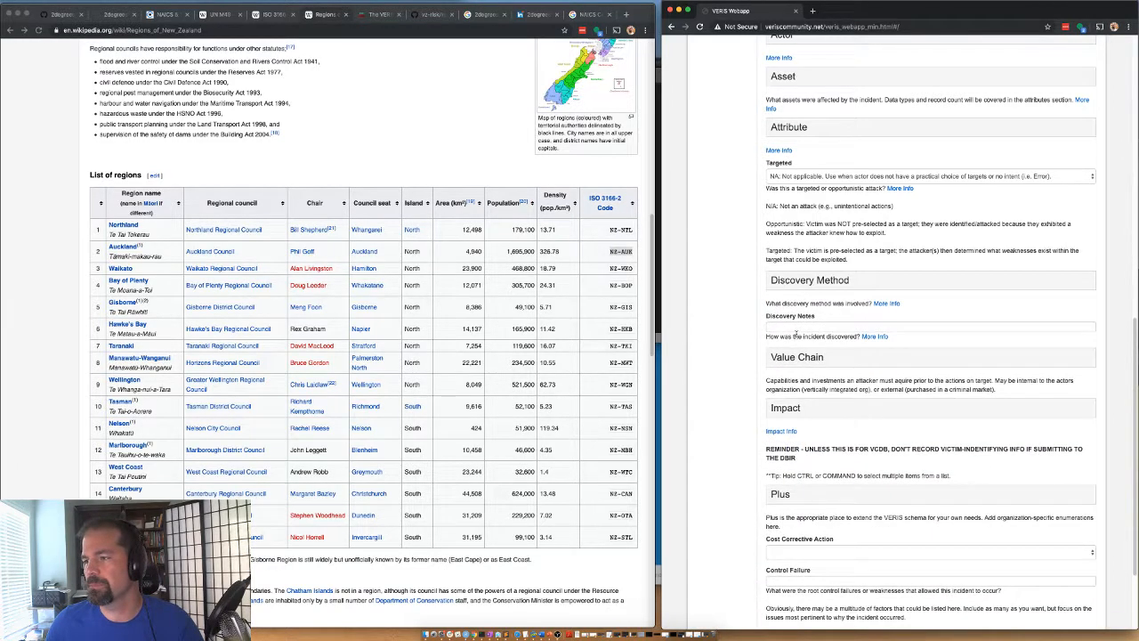
# Set the Impact section's Overall Rating to Insignificant, leaving Value Chain blank, and collapse the section
pyautogui.click(788, 363)
pyautogui.click(788, 363)
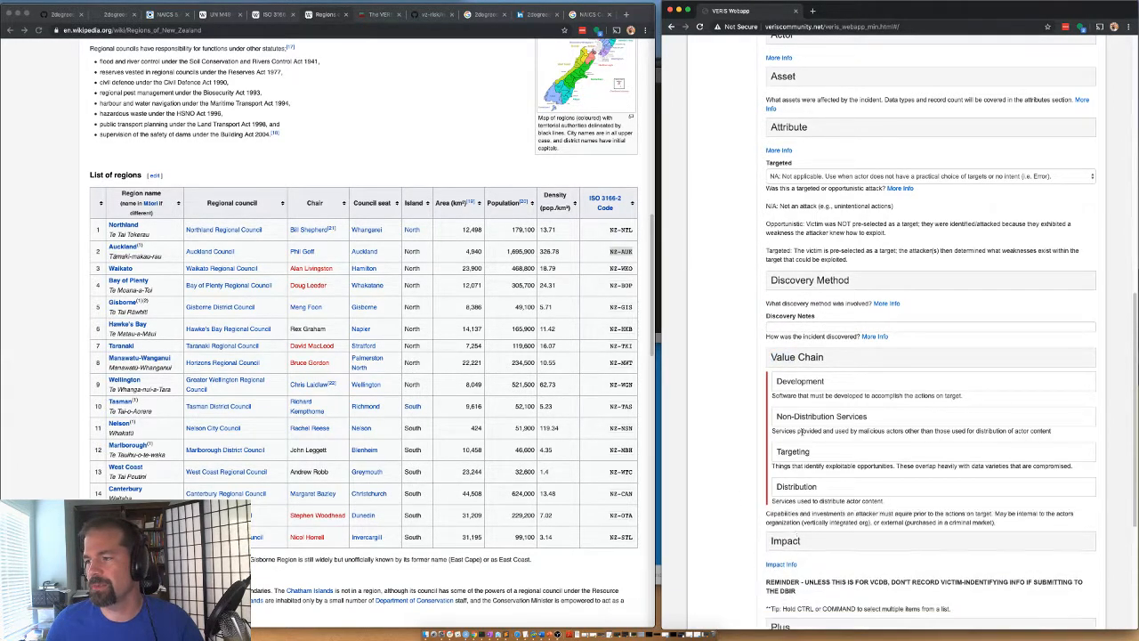
pyautogui.click(785, 409)
pyautogui.click(783, 436)
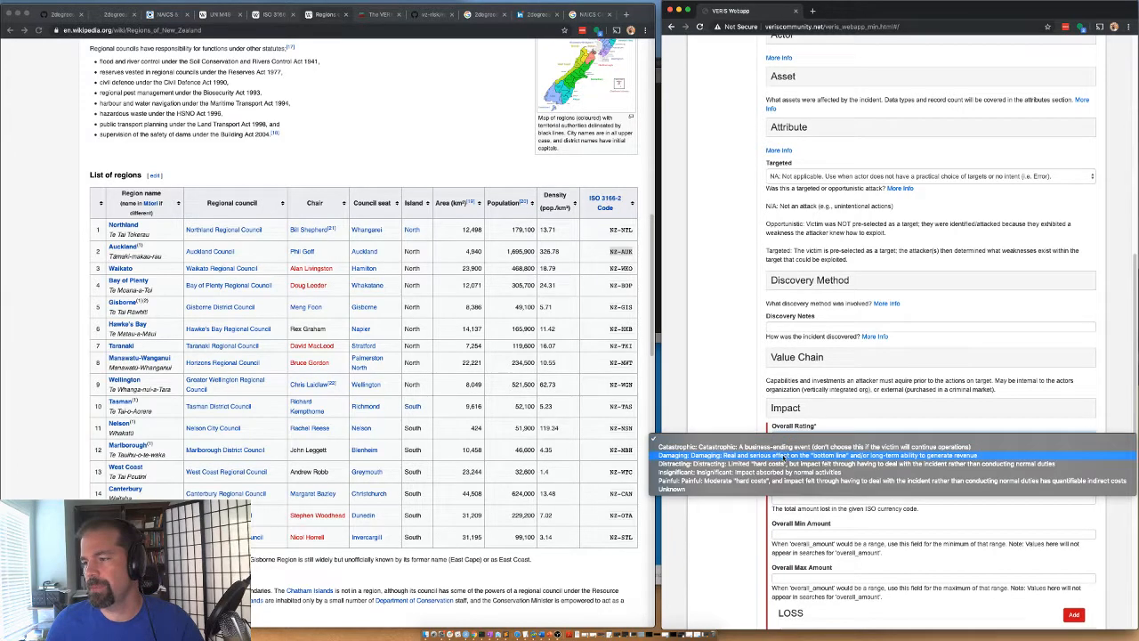
pyautogui.scroll(-10, 737, 374)
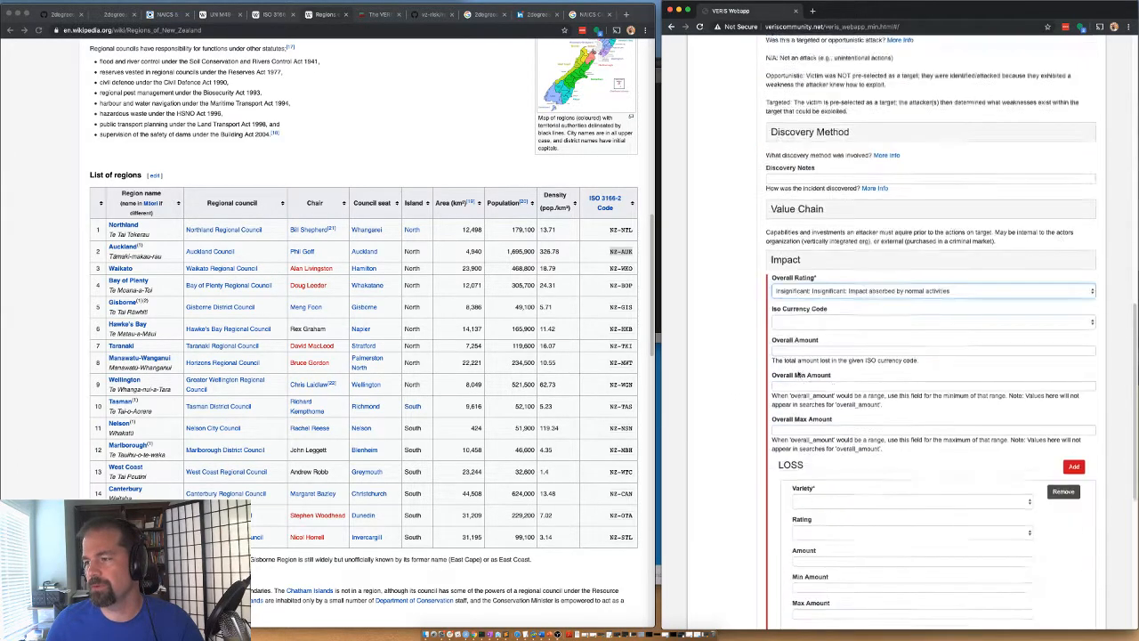
pyautogui.scroll(4, 771, 277)
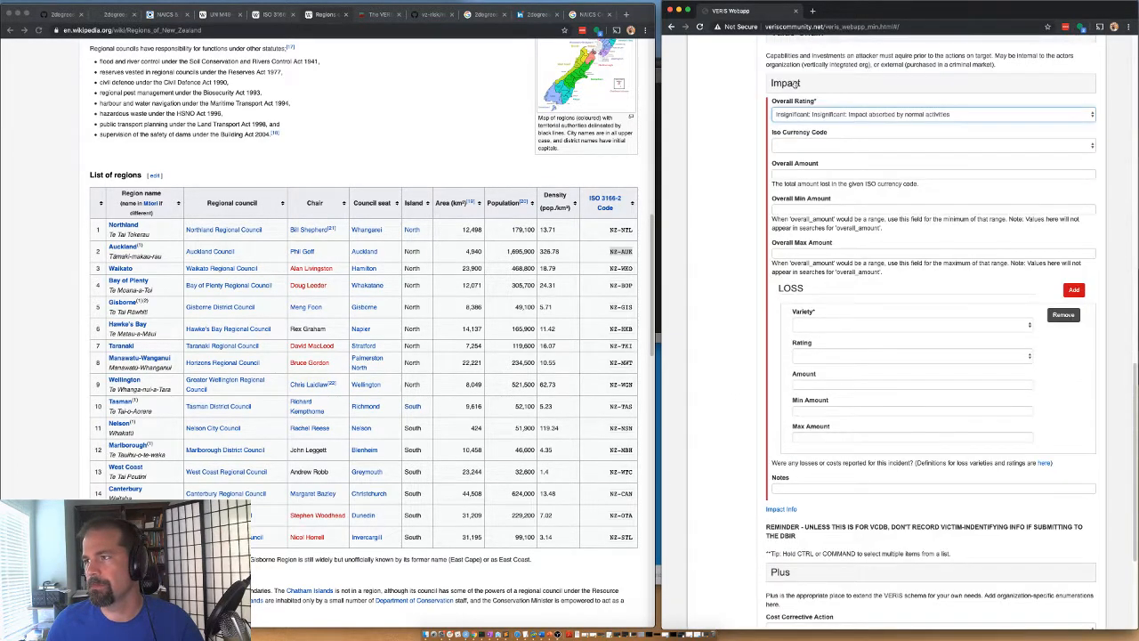
pyautogui.click(794, 84)
# Expand the Plus section and set Sub Source to random
pyautogui.click(779, 375)
pyautogui.scroll(-4, 787, 338)
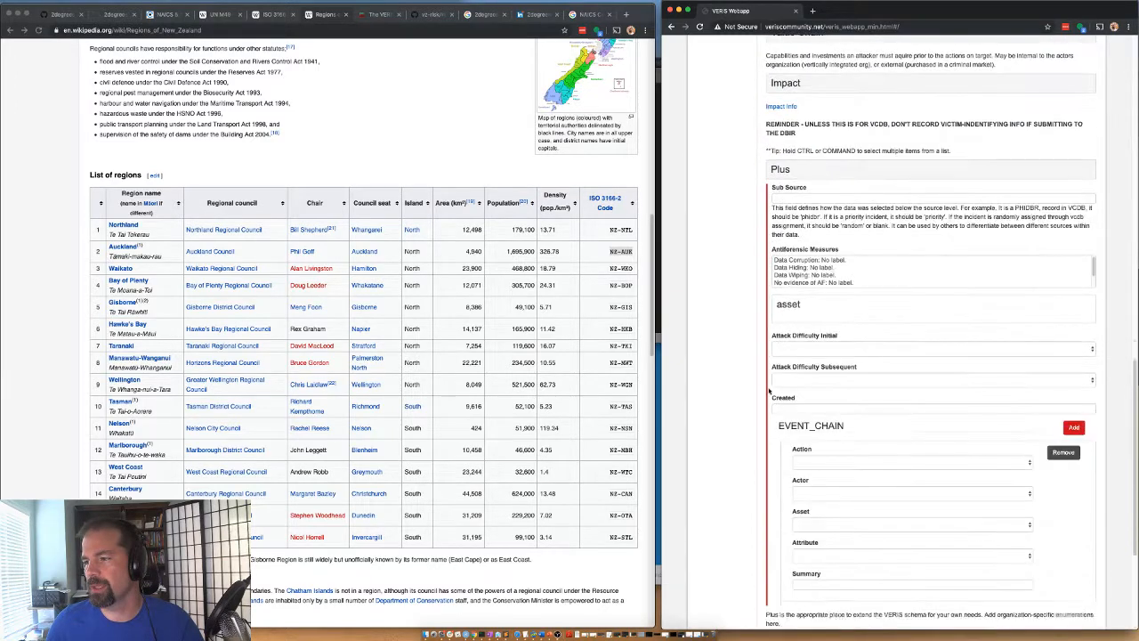
pyautogui.click(782, 198)
pyautogui.write('random')
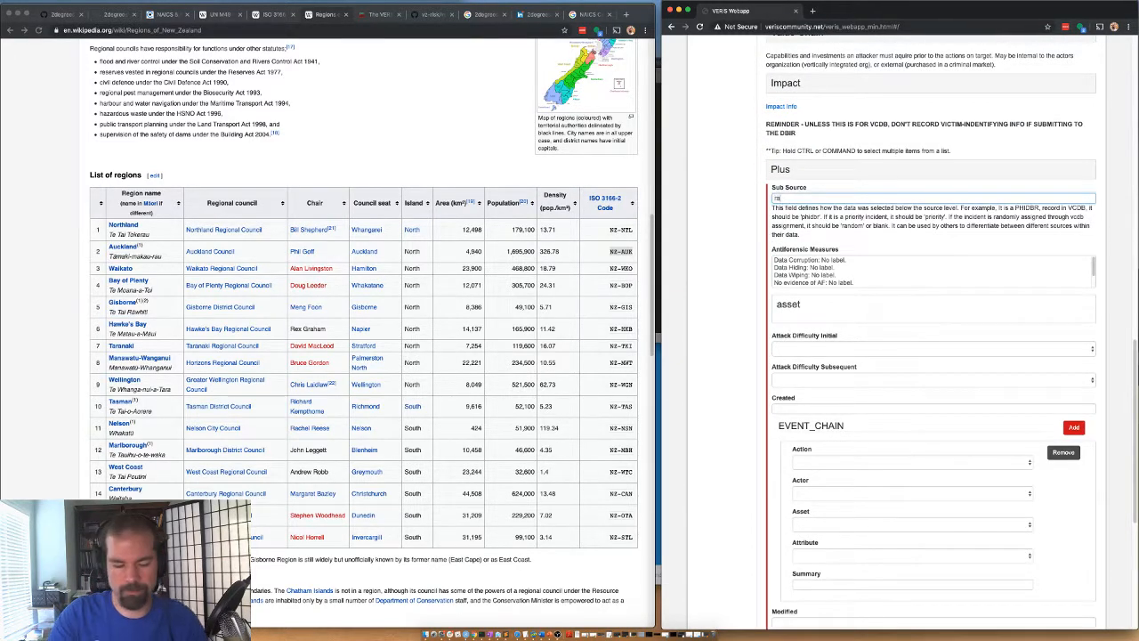
# Fill in the event chain entry with Action err, Actor int, Asset usr and Attribute cp
pyautogui.click(816, 462)
pyautogui.click(802, 478)
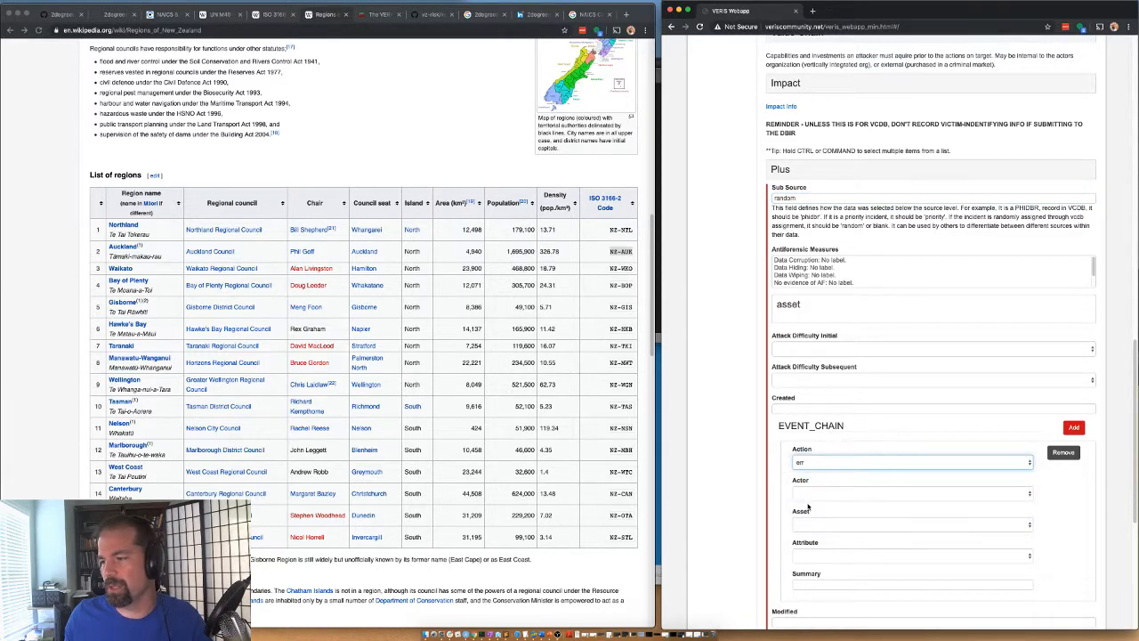
pyautogui.click(803, 491)
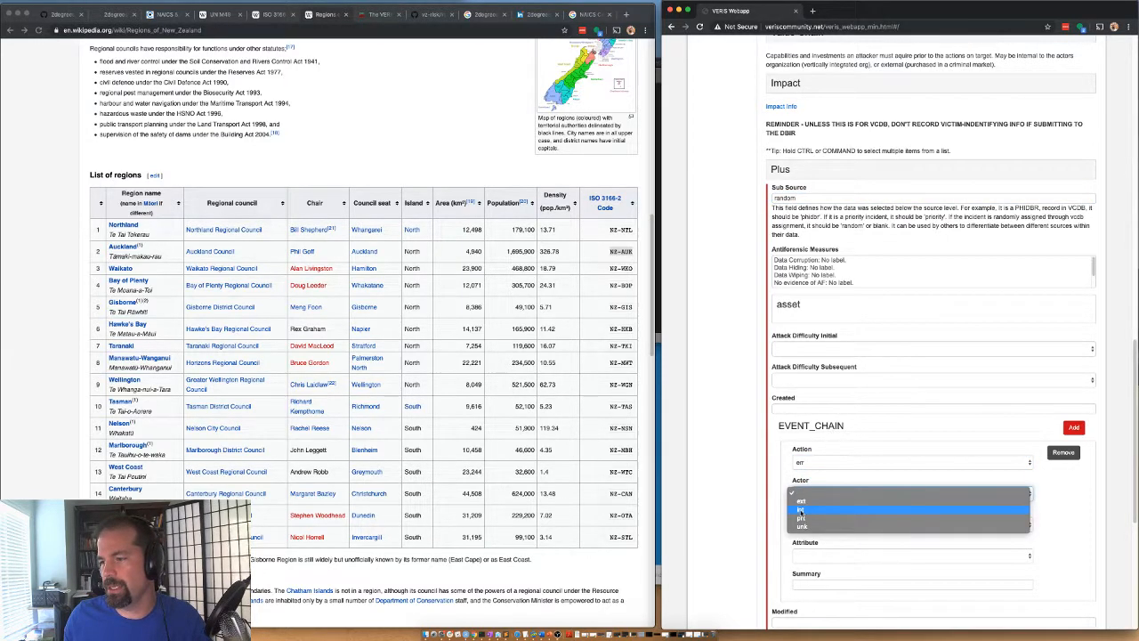
pyautogui.click(801, 510)
pyautogui.click(805, 524)
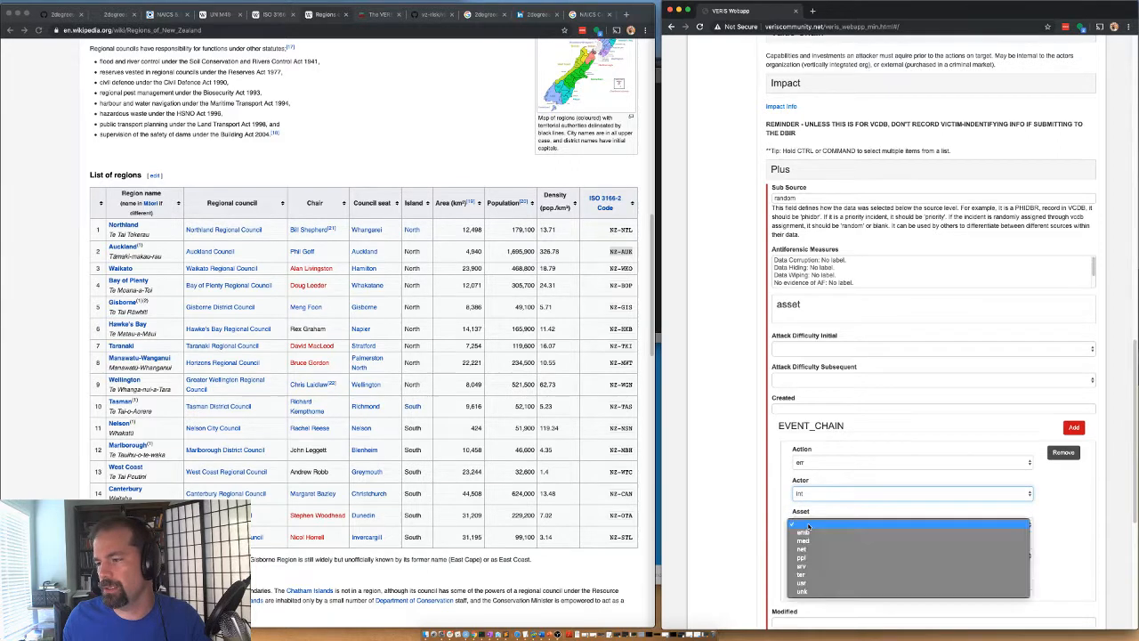
pyautogui.click(805, 583)
pyautogui.click(803, 555)
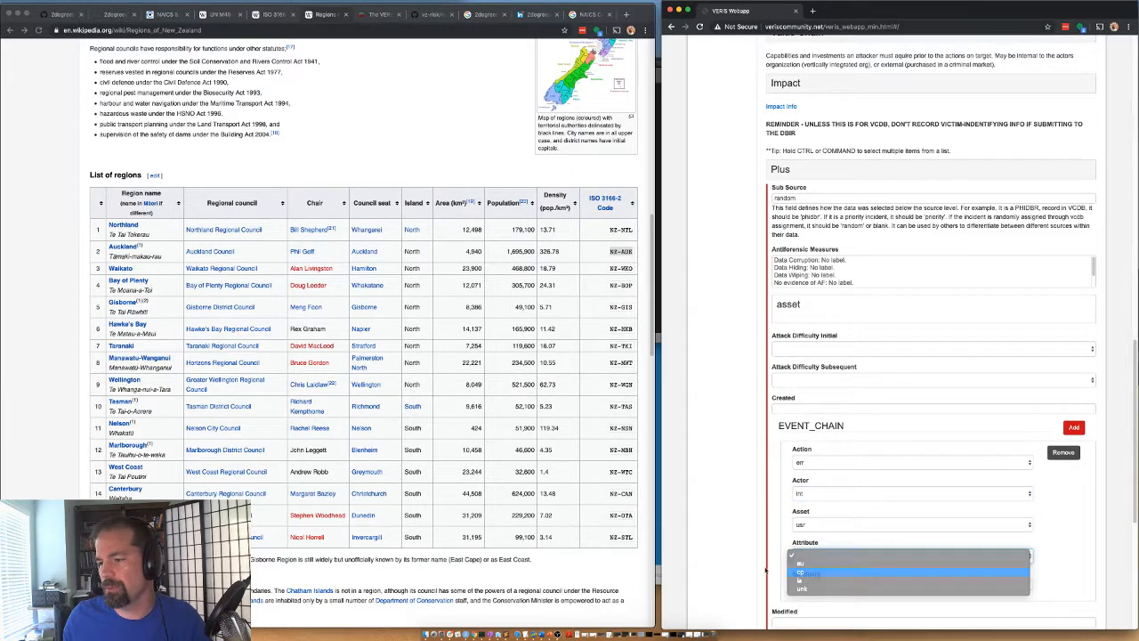
pyautogui.press('Return')
# Set Analysis Status to Validated and save the incident record
pyautogui.scroll(-5, 754, 531)
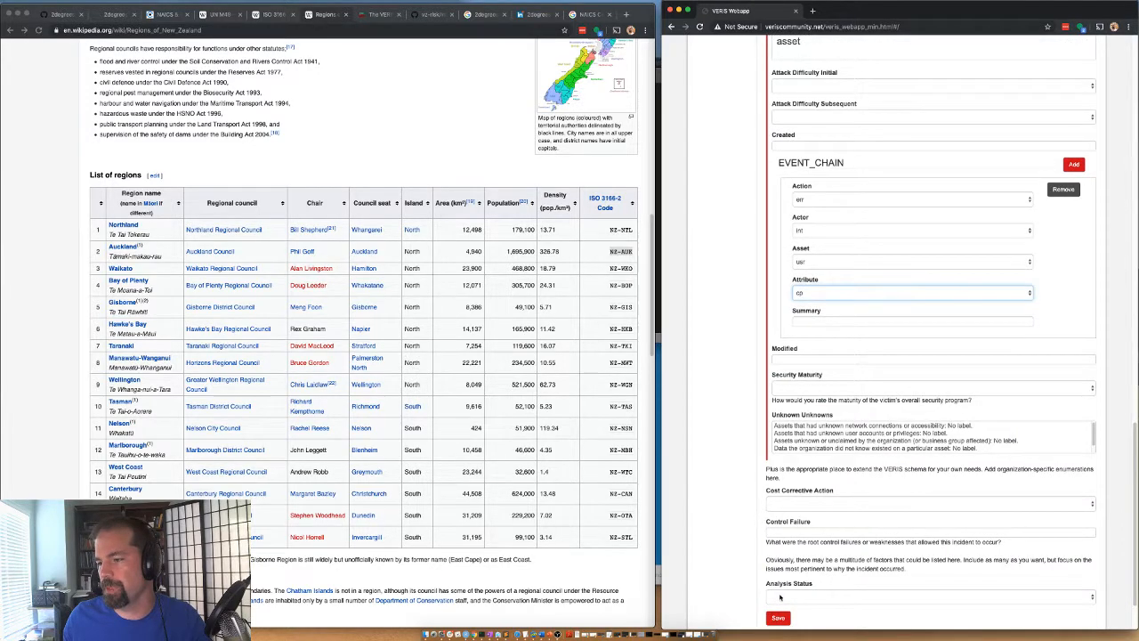
pyautogui.click(781, 596)
pyautogui.click(783, 604)
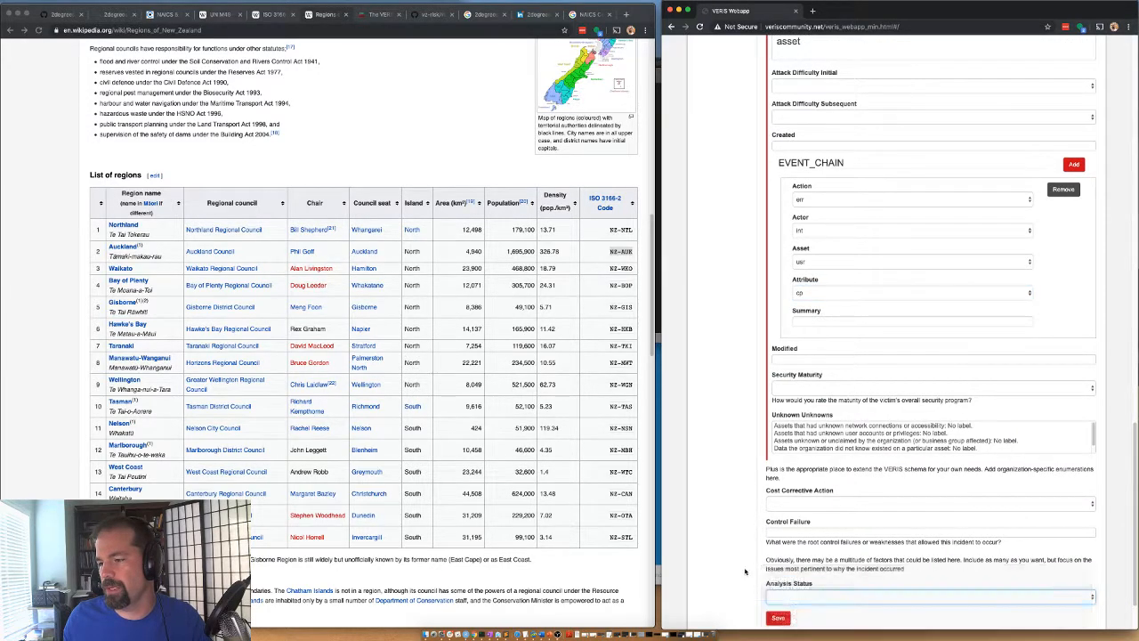
pyautogui.scroll(-2, 782, 570)
pyautogui.click(779, 548)
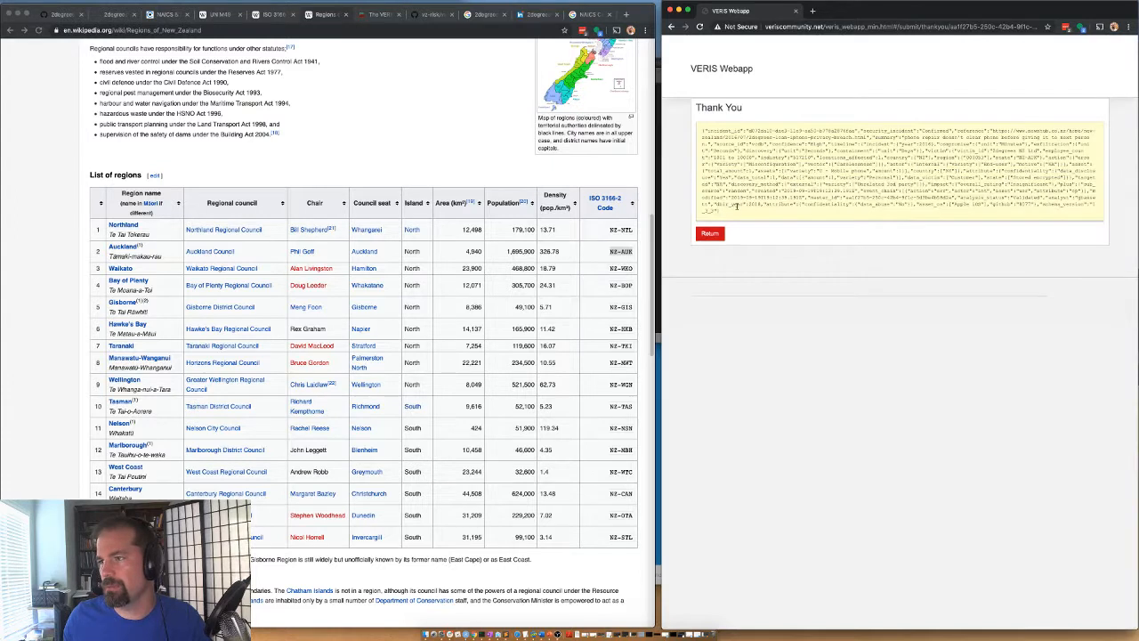
# Copy the full JSON of the saved incident into the blank untitled file in the text editor
pyautogui.moveTo(738, 214); pyautogui.dragTo(697, 129)
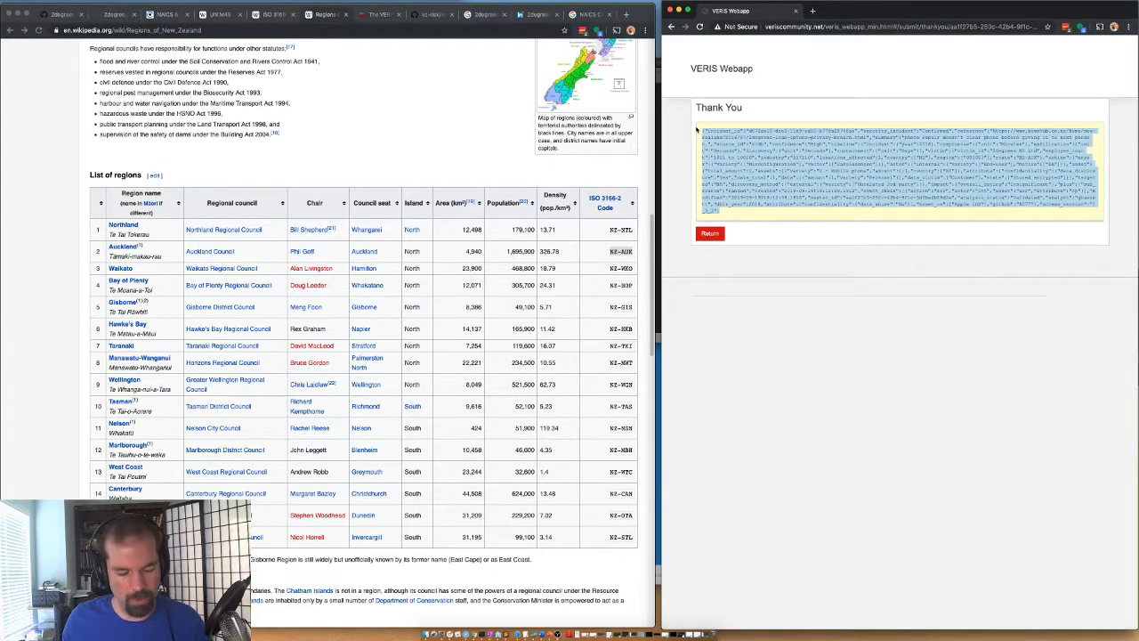
pyautogui.click(659, 253)
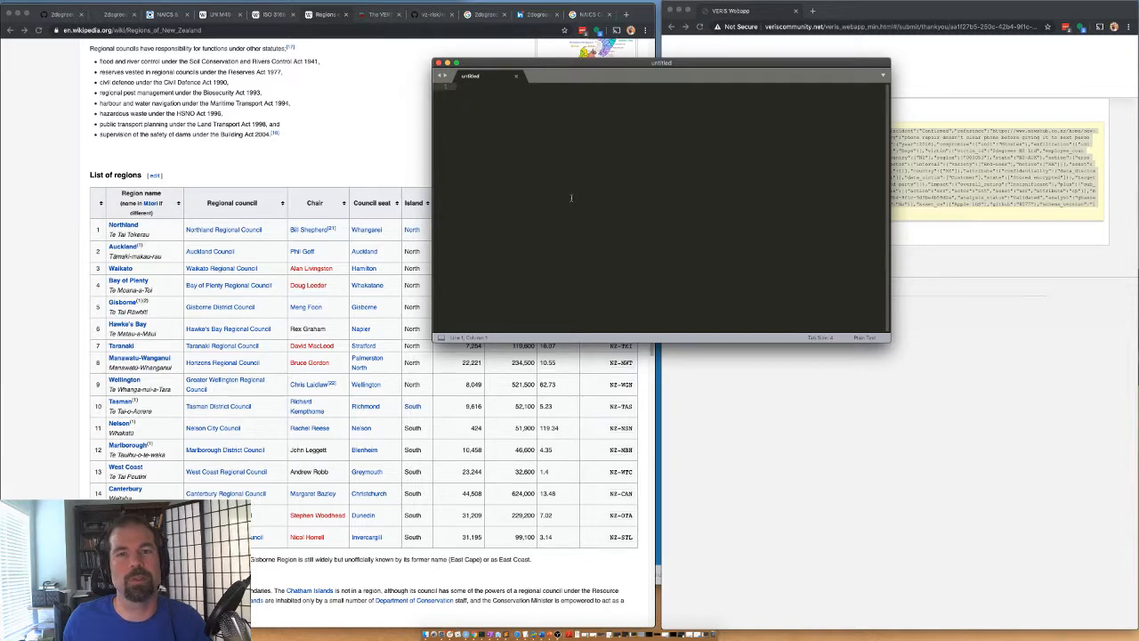
pyautogui.press('super+v')
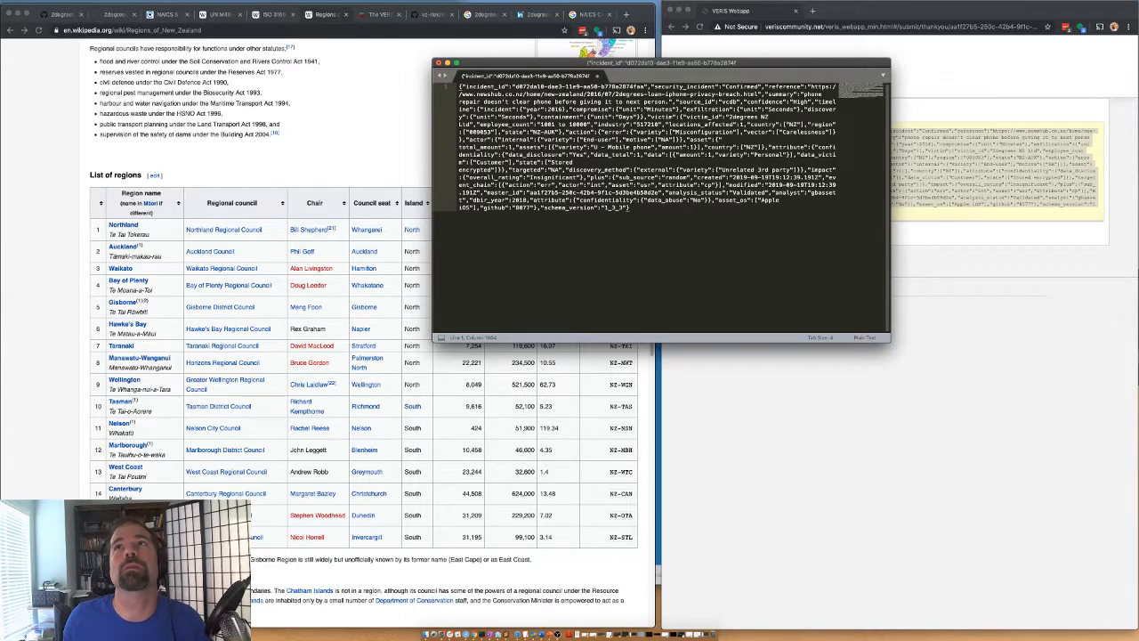
pyautogui.press('super+Tab')
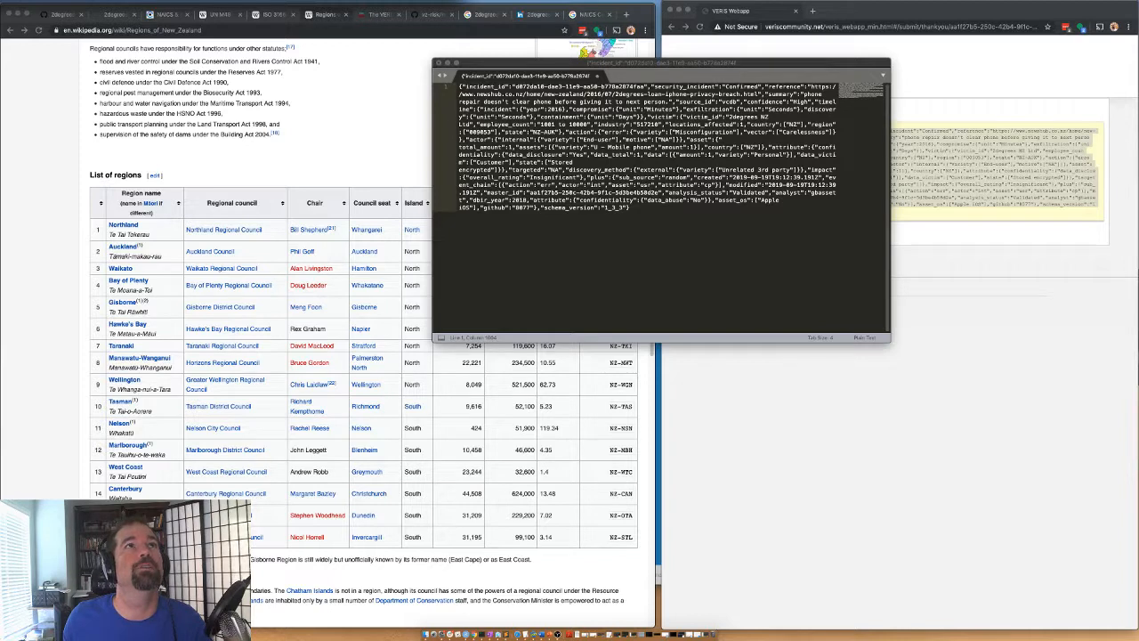
pyautogui.click(719, 242)
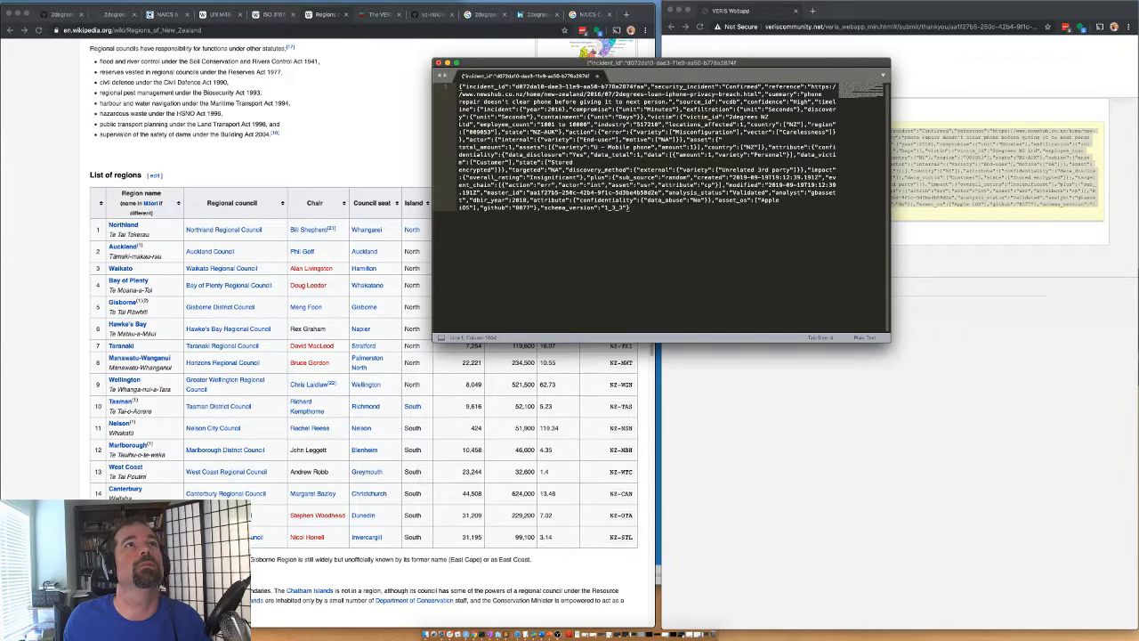
# Create another blank file in the text editor and return the VERIS web app to an empty incident form
pyautogui.press('super+n')
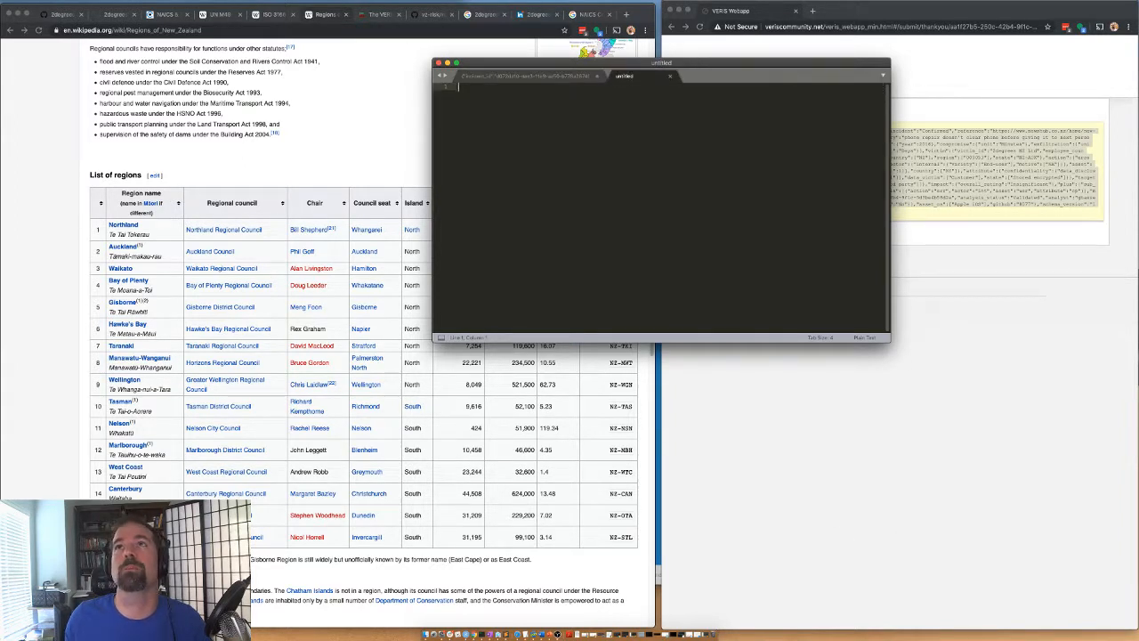
pyautogui.press('super+Tab')
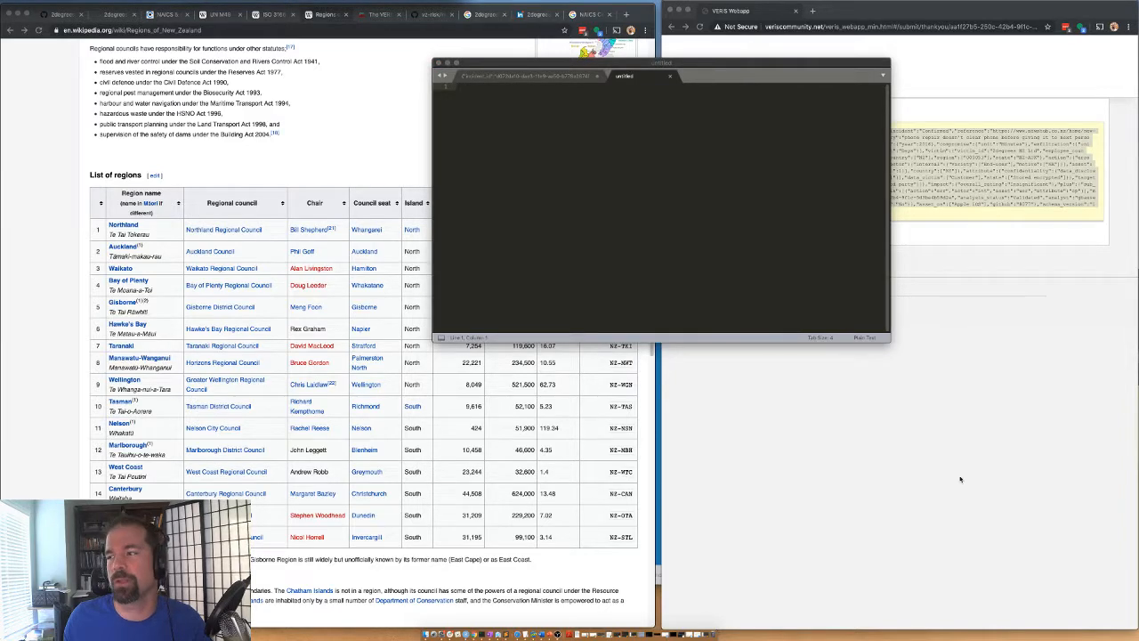
pyautogui.click(780, 264)
pyautogui.click(706, 233)
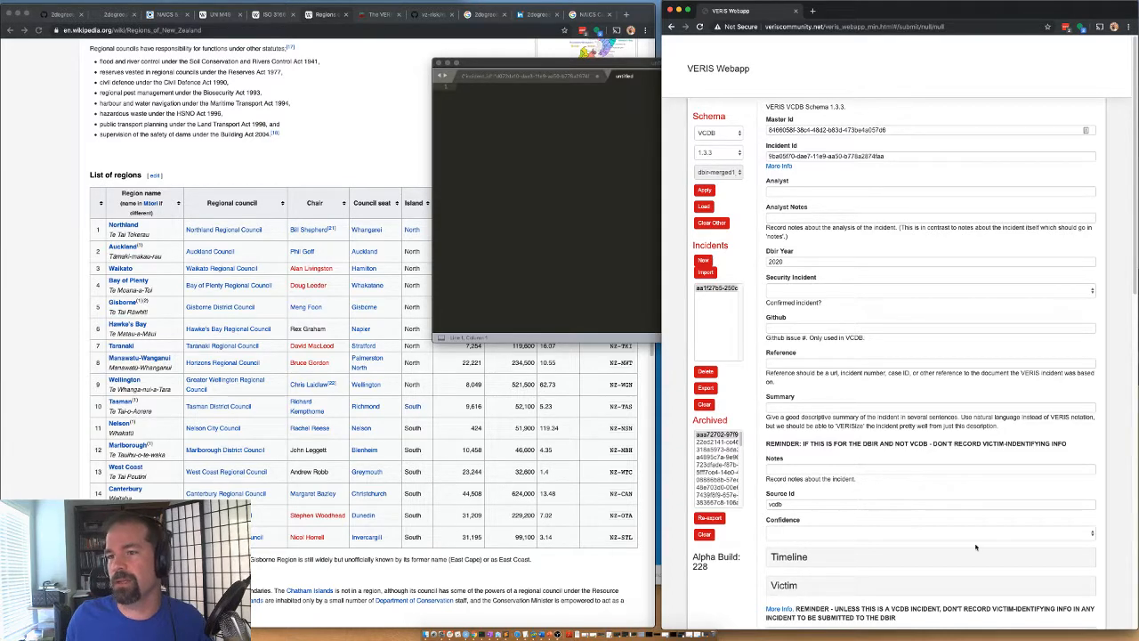
# Close the Newshub article and mark the 2degrees GitHub issue #8077 as closed
pyautogui.click(108, 15)
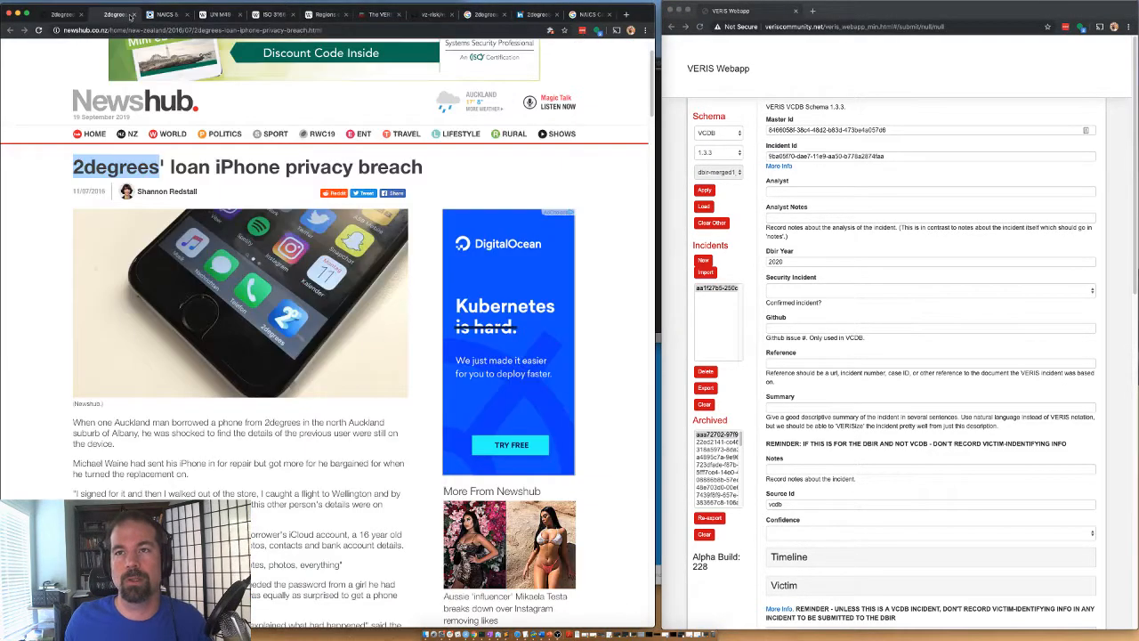
pyautogui.click(134, 14)
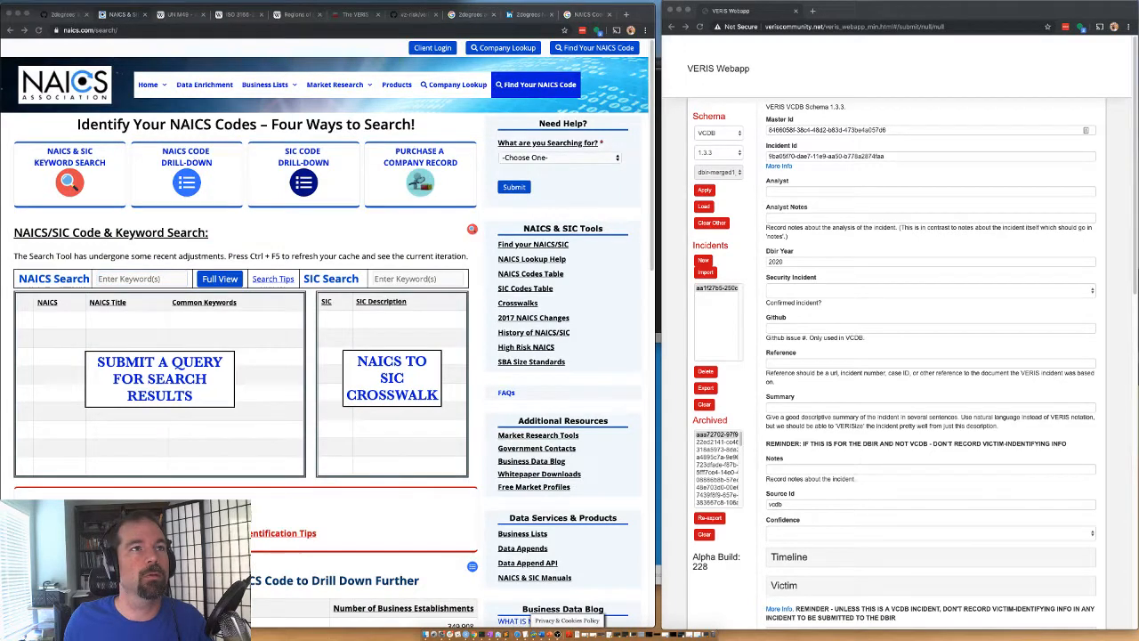
pyautogui.click(46, 19)
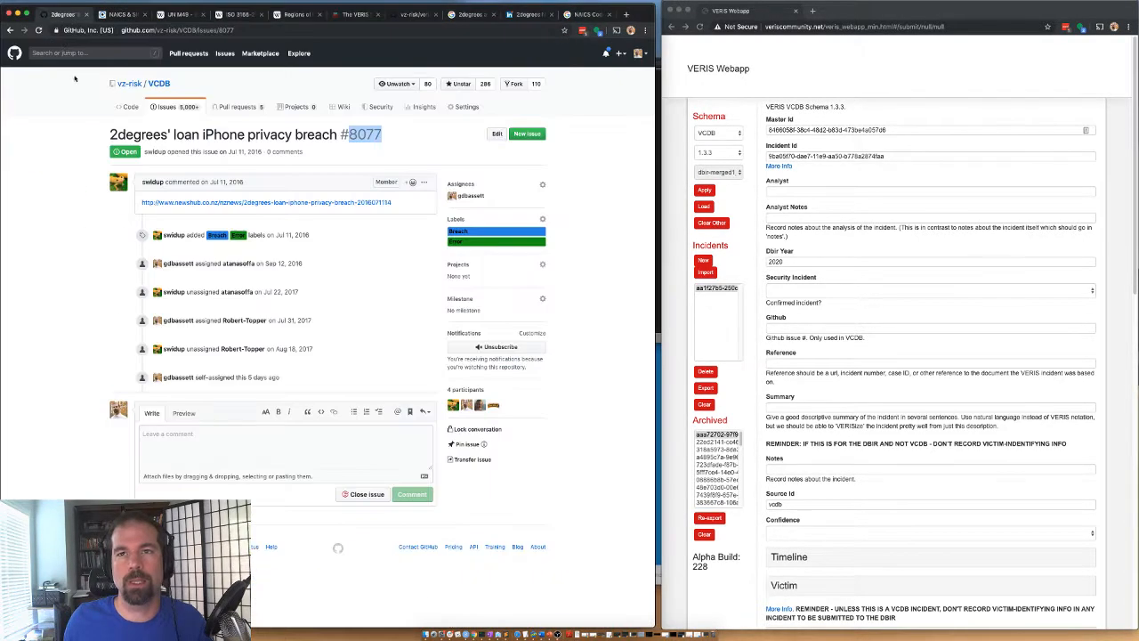
pyautogui.click(365, 493)
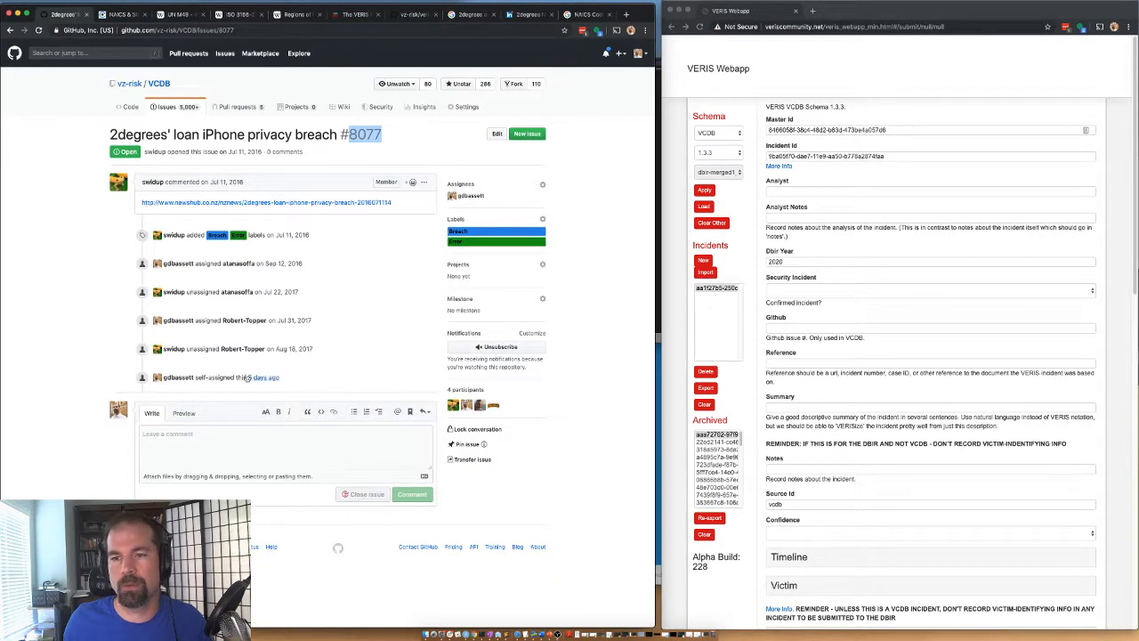
# Open assigned issue #7744, Hi Tec Sports reports breach, and view its linked HT_CA_Notice_0.pdf in a new tab
pyautogui.click(9, 31)
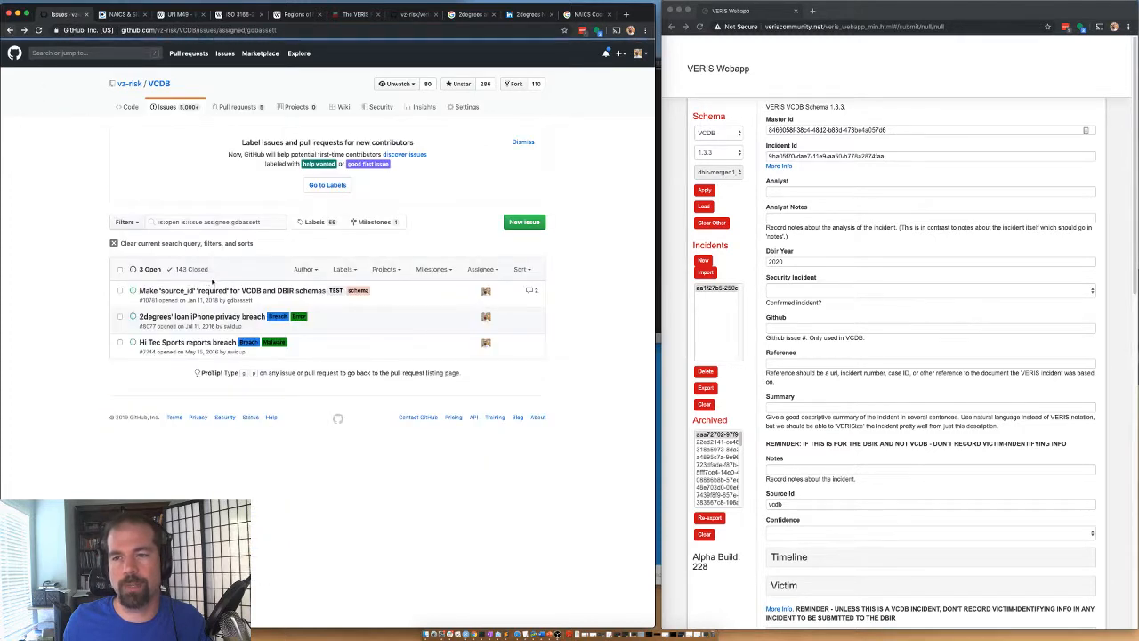
pyautogui.moveTo(211, 346)
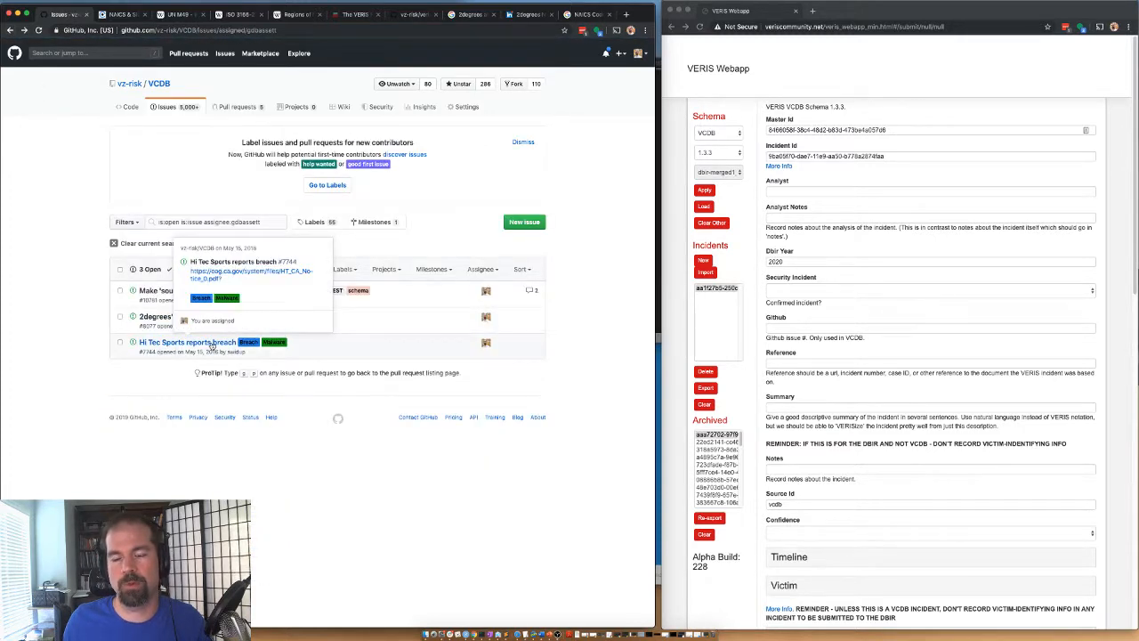
pyautogui.click(211, 345)
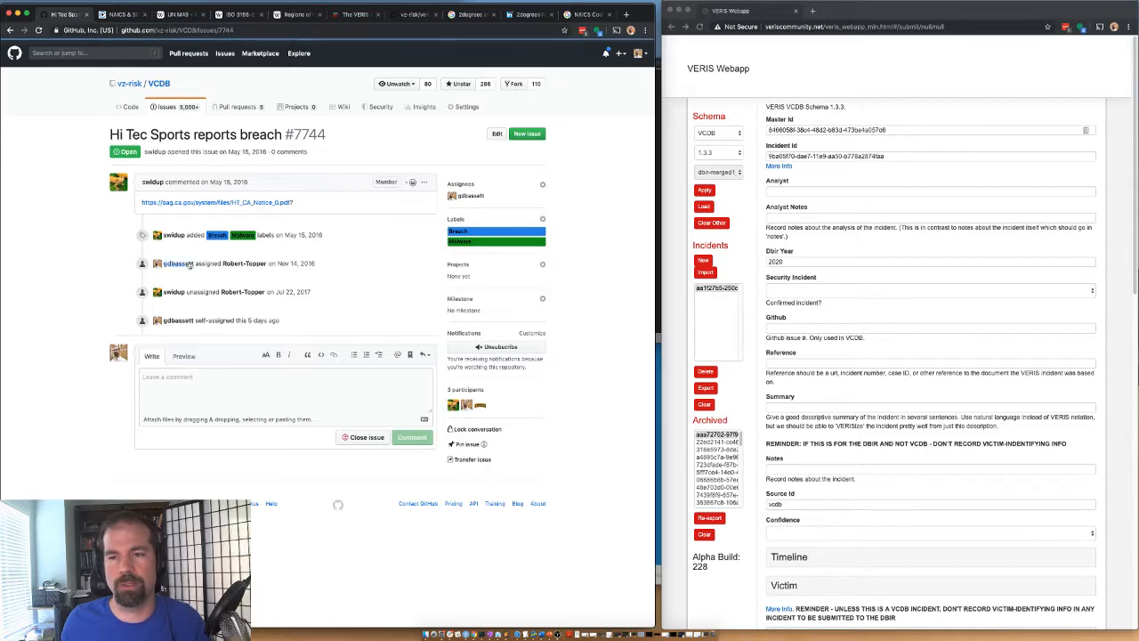
pyautogui.rightClick(227, 202)
pyautogui.click(258, 204)
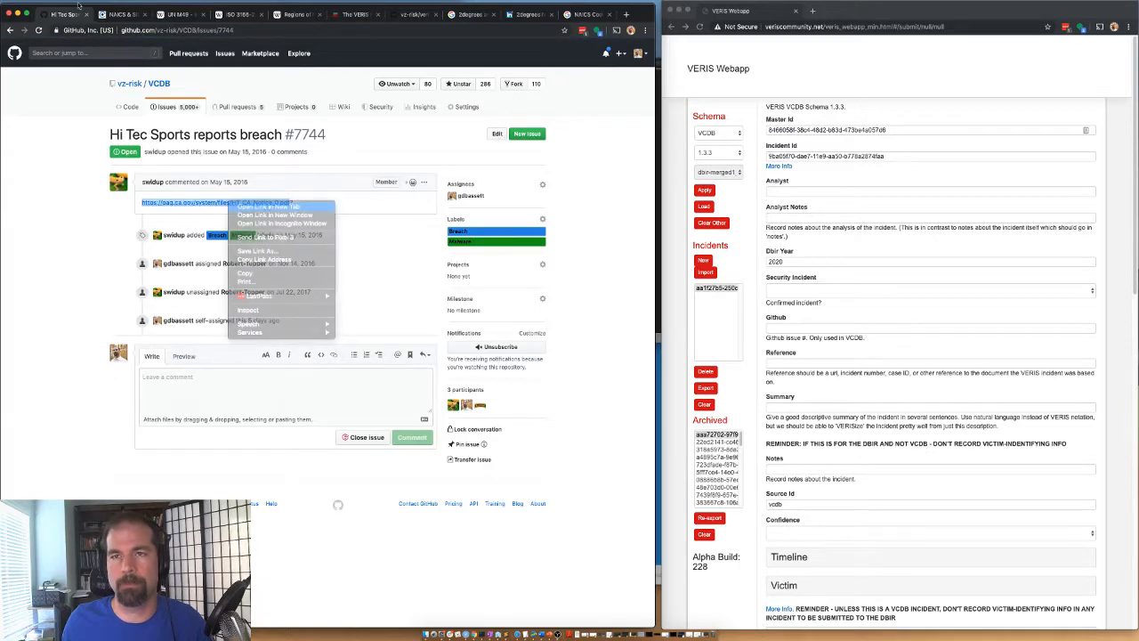
pyautogui.click(117, 14)
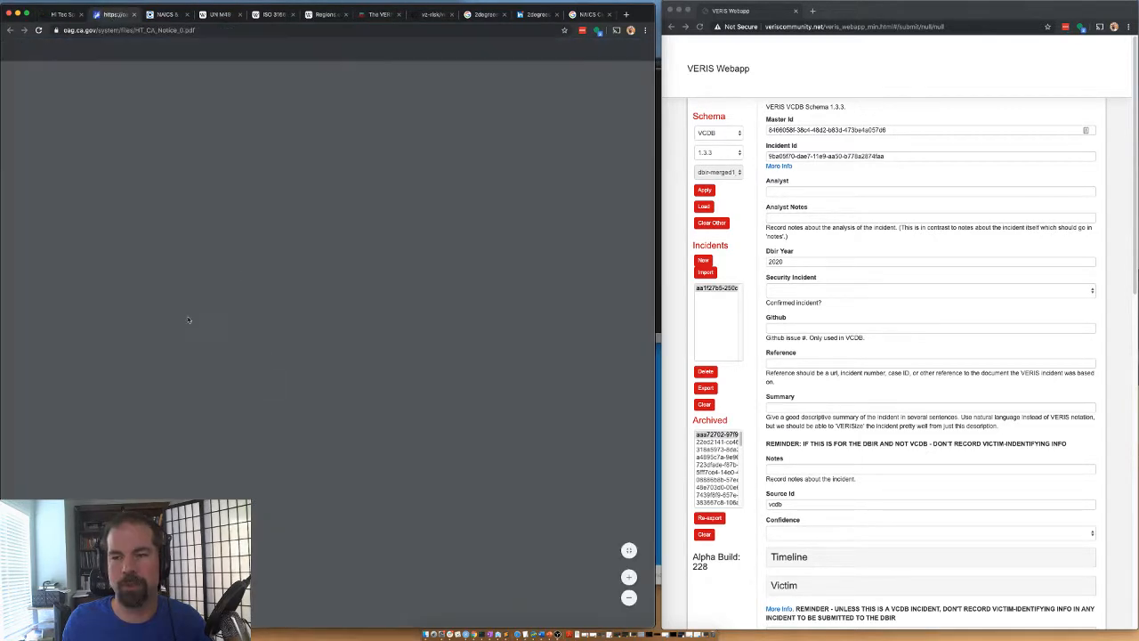
pyautogui.scroll(-6, 258, 351)
pyautogui.scroll(6, 272, 329)
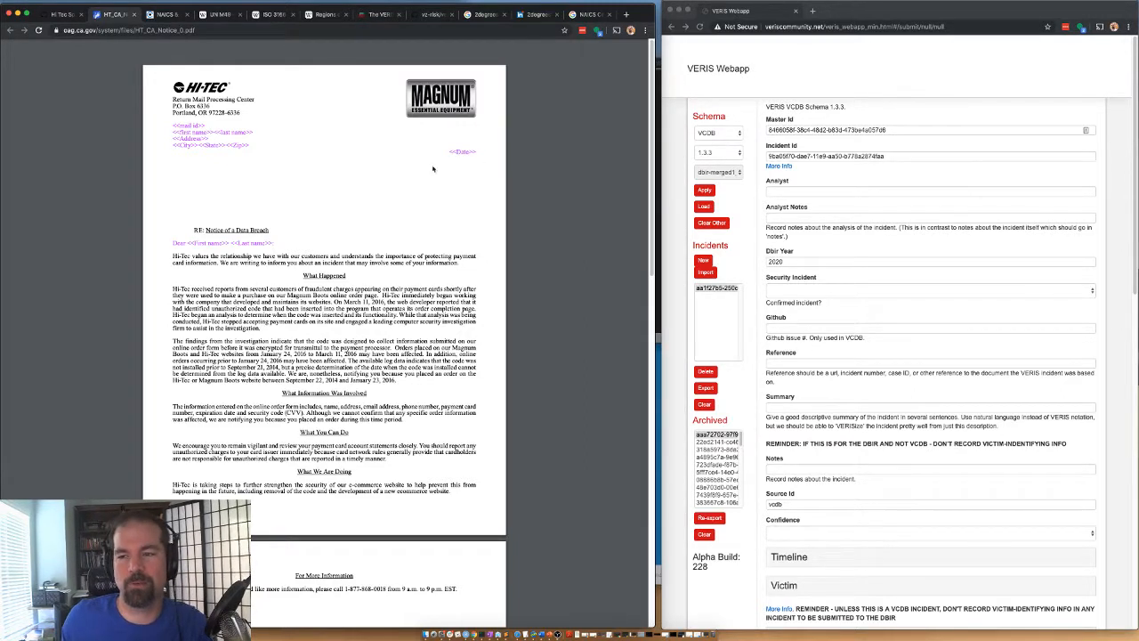
# Highlight January 24, 2016 in the Hi-Tec notice and fill in the incident form's Analyst field with the analyst's username
pyautogui.moveTo(292, 355)
pyautogui.mouseDown()
pyautogui.moveTo(258, 354)
pyautogui.moveTo(304, 342)
pyautogui.mouseUp()
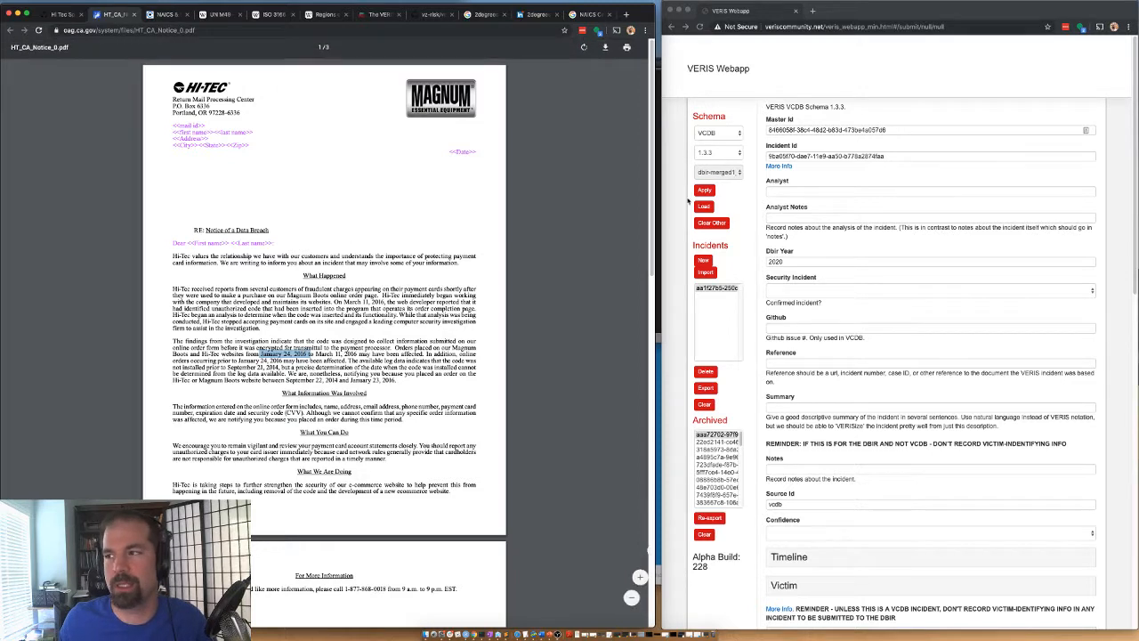
pyautogui.click(890, 191)
pyautogui.write('gb')
pyautogui.press('Down')
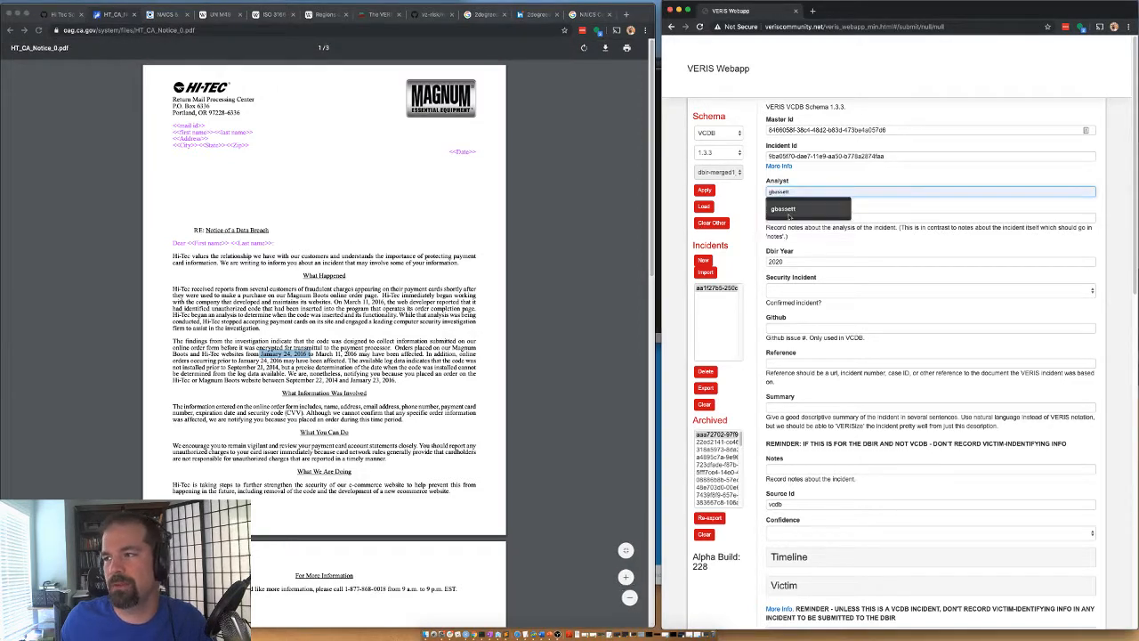
pyautogui.press('Return')
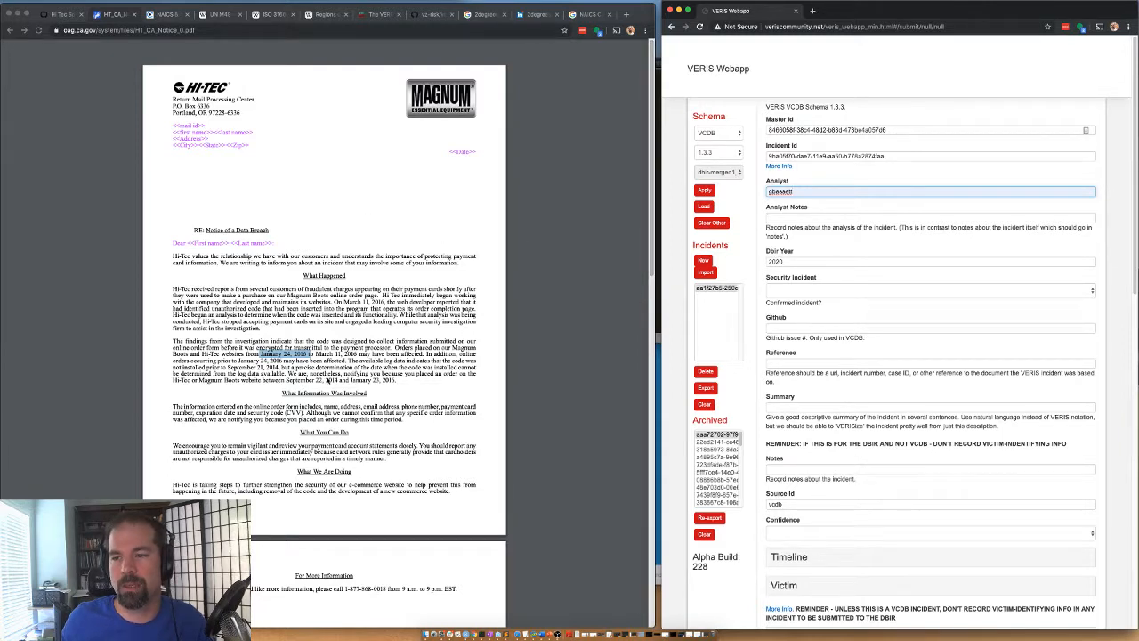
# Set the incident's Dbir Year to 2017 and its Security Incident value to "Confirmed: Yes - Confirmed"
pyautogui.doubleClick(787, 262)
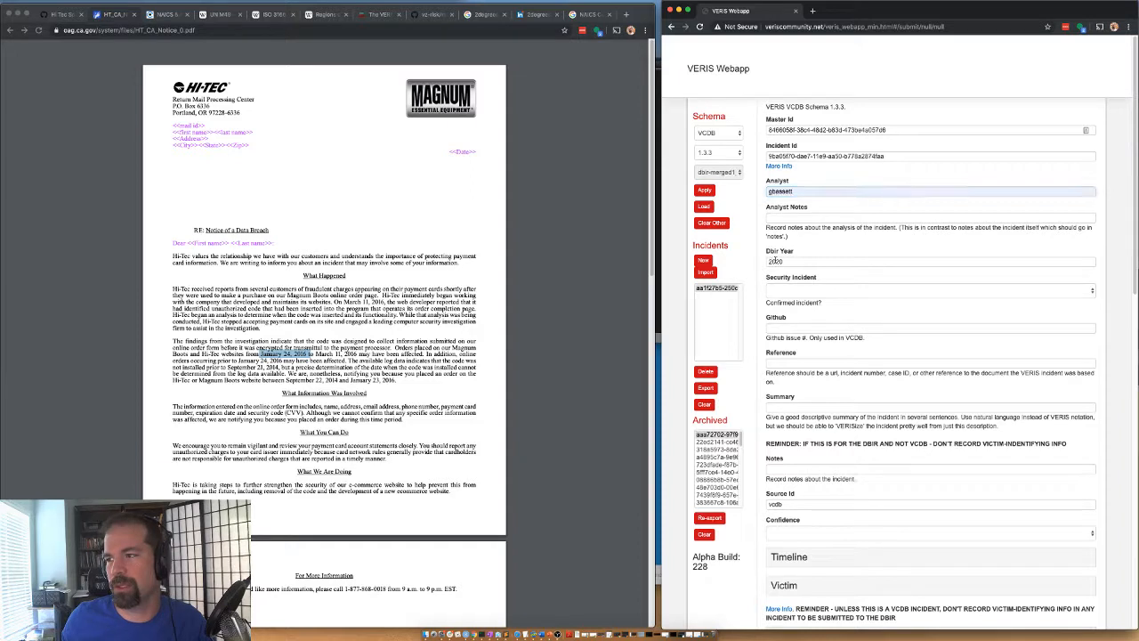
pyautogui.write('2017')
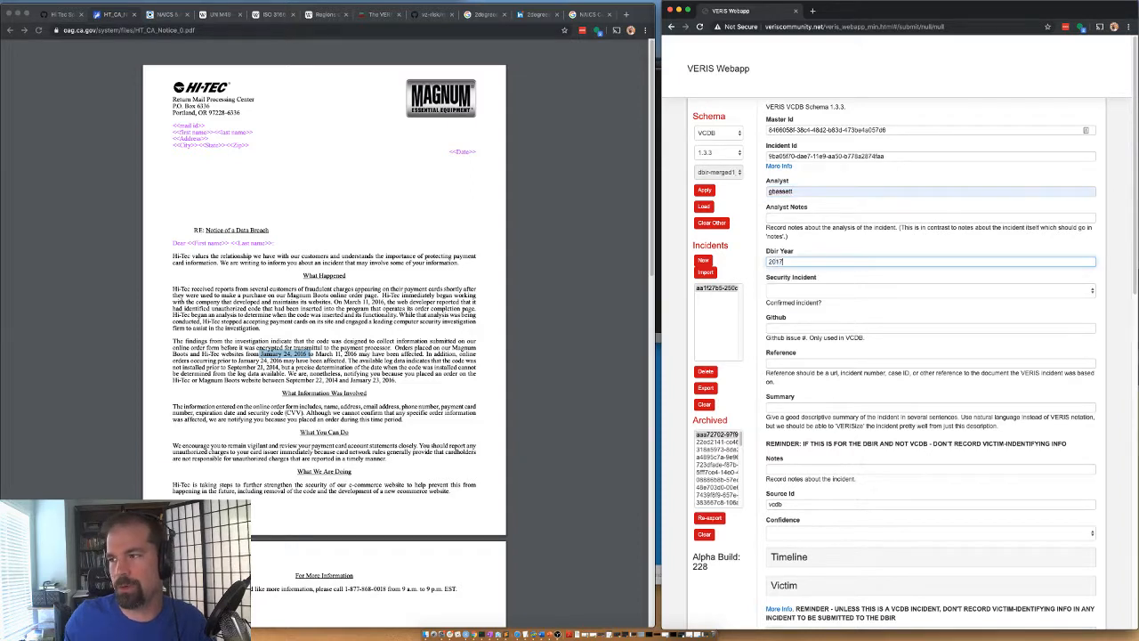
pyautogui.click(786, 291)
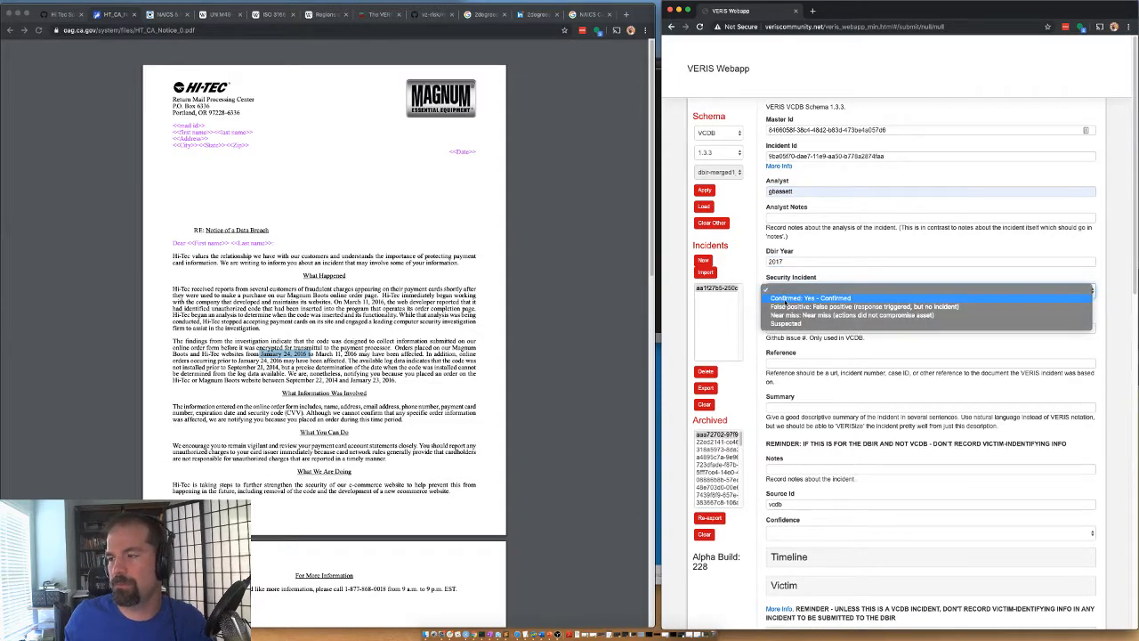
pyautogui.press('Return')
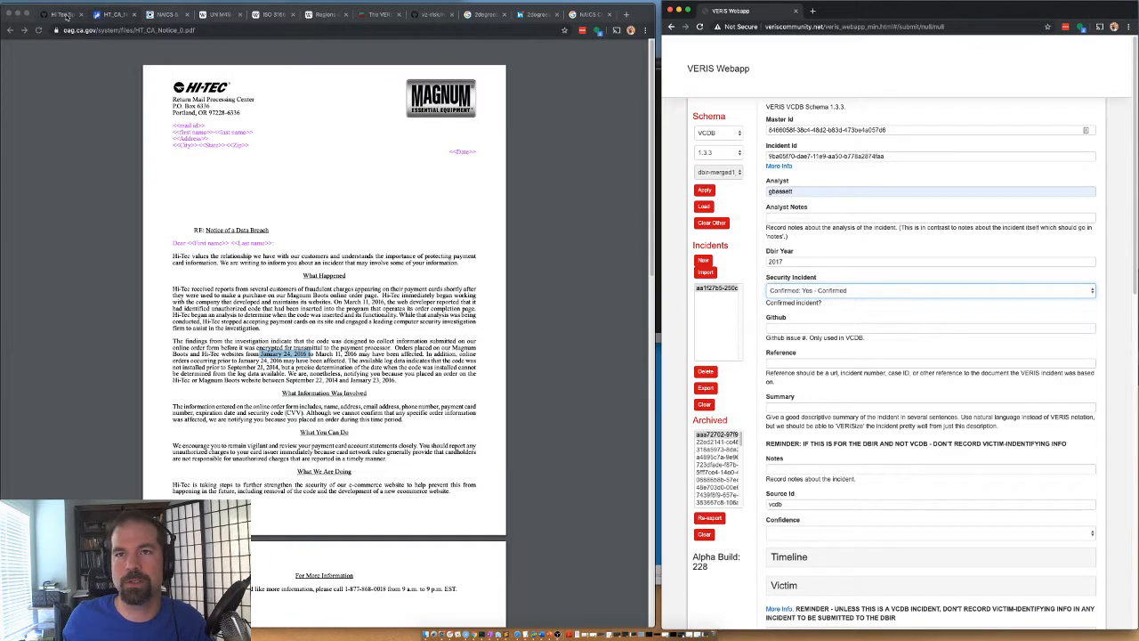
# Copy issue number 7744 from the Hi Tec Sports GitHub issue into the incident form's Github field
pyautogui.click(64, 14)
pyautogui.moveTo(294, 135); pyautogui.dragTo(326, 134)
pyautogui.hotkey('ctrl', 'c')
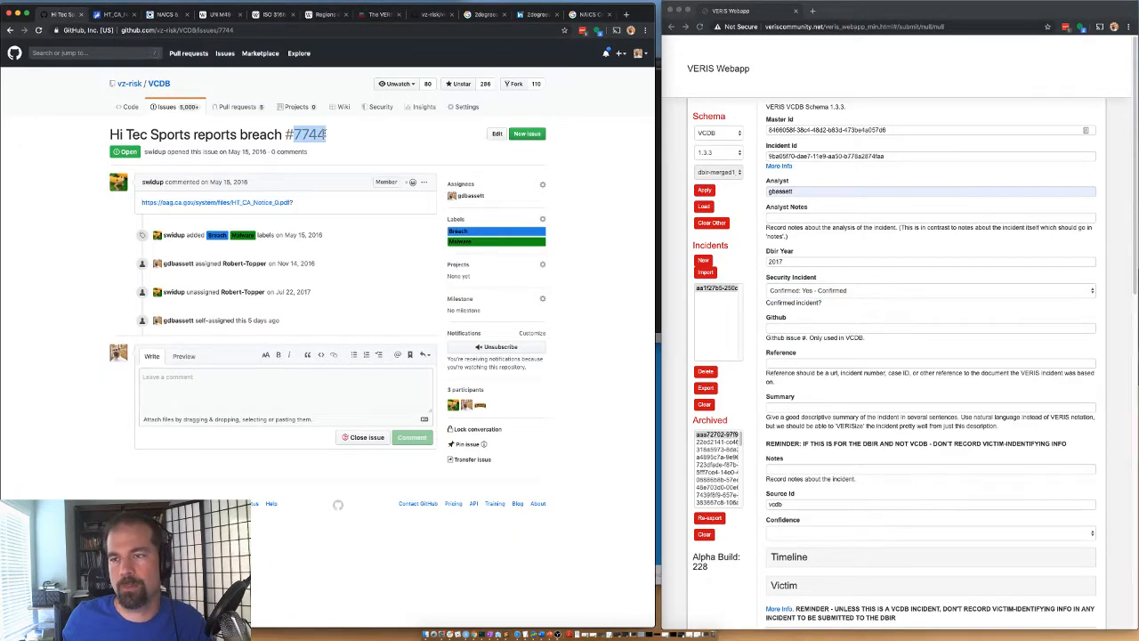
pyautogui.click(779, 217)
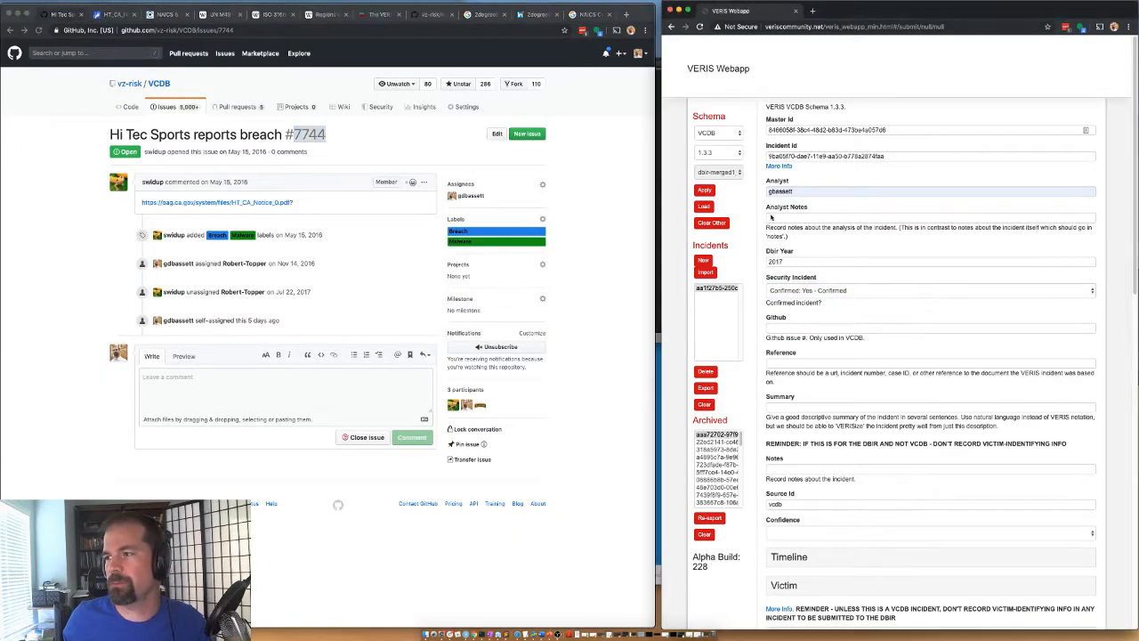
pyautogui.click(787, 326)
pyautogui.hotkey('ctrl', 'v')
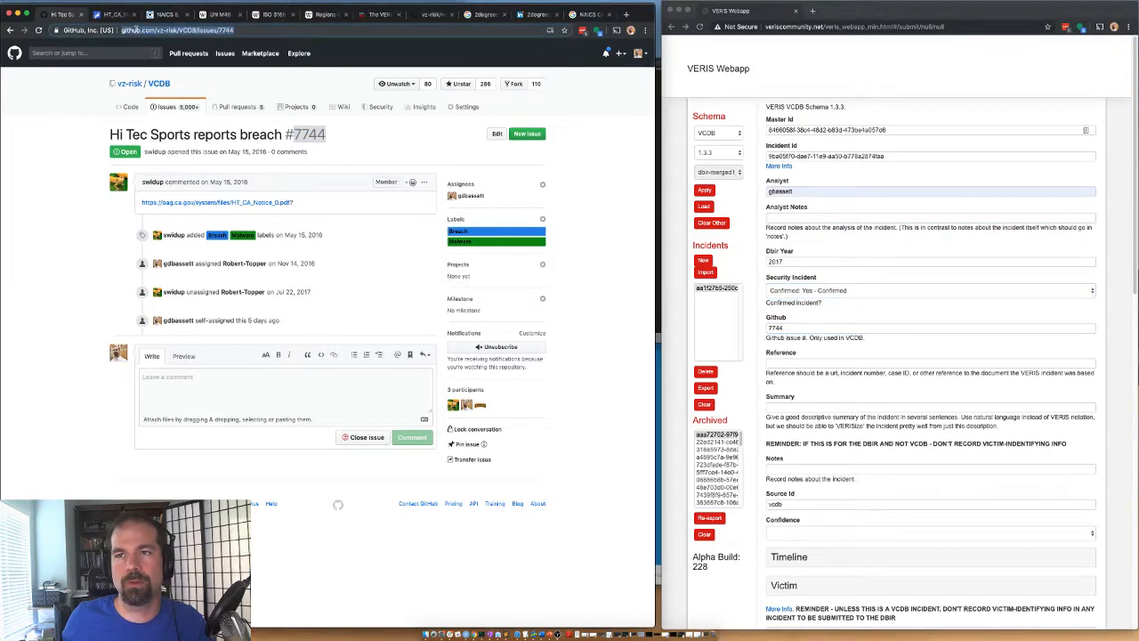
pyautogui.click(117, 14)
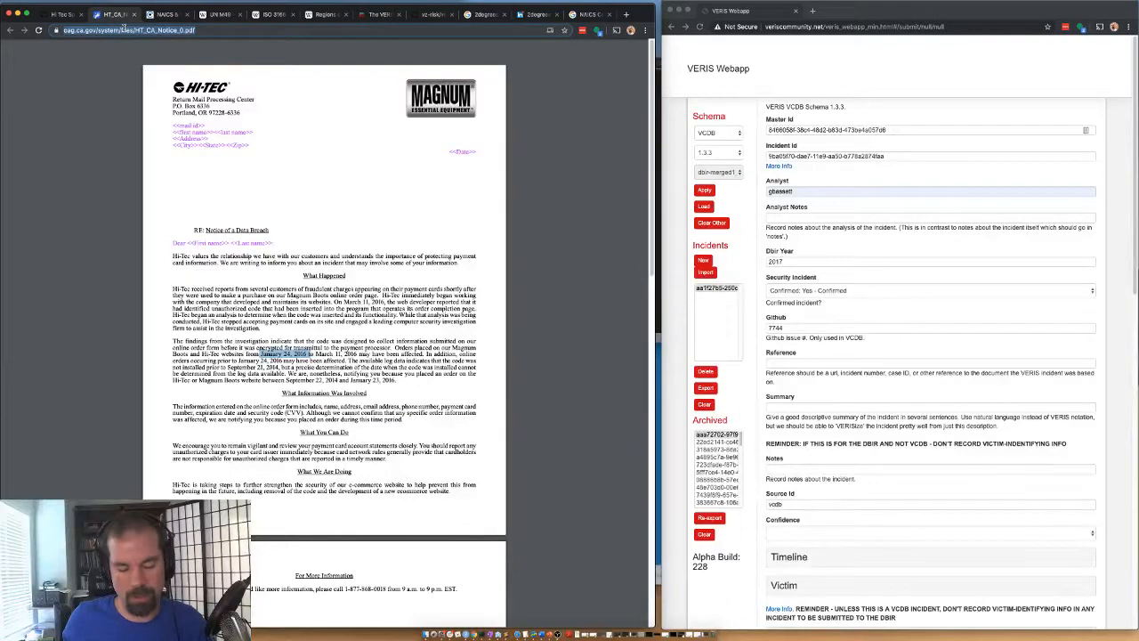
pyautogui.click(785, 370)
pyautogui.click(785, 363)
pyautogui.write('https://oag.ca.gov/system/files/HT_CA_Notice_0.pdf')
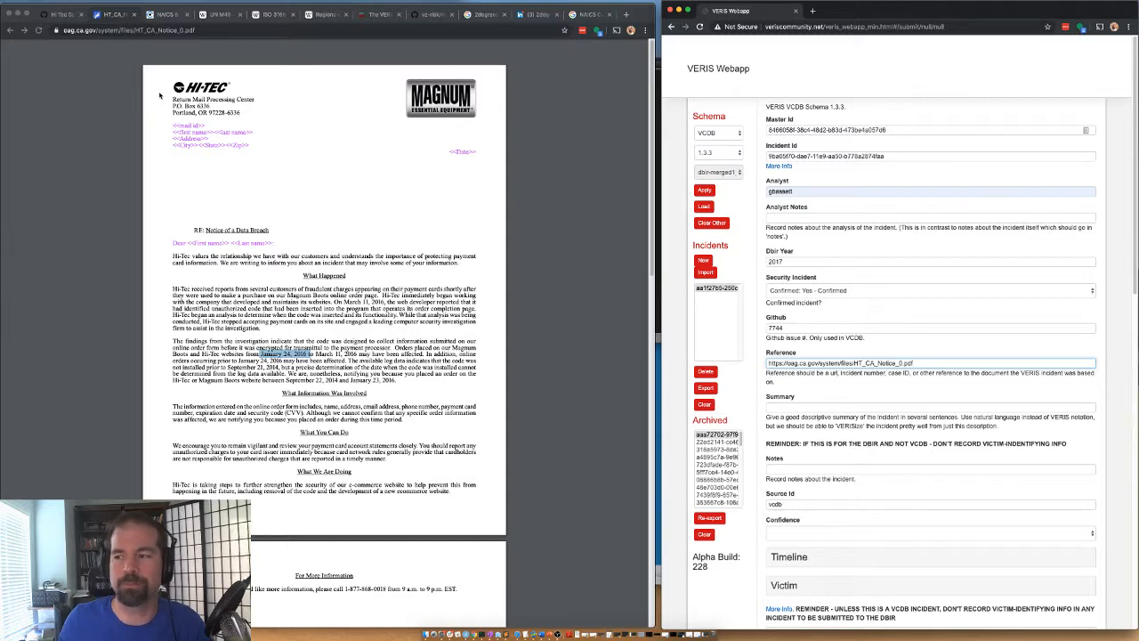
# Read through the Hi-Tec breach notice for what happened, the dates affected and the information involved
pyautogui.scroll(-10, 161, 95)
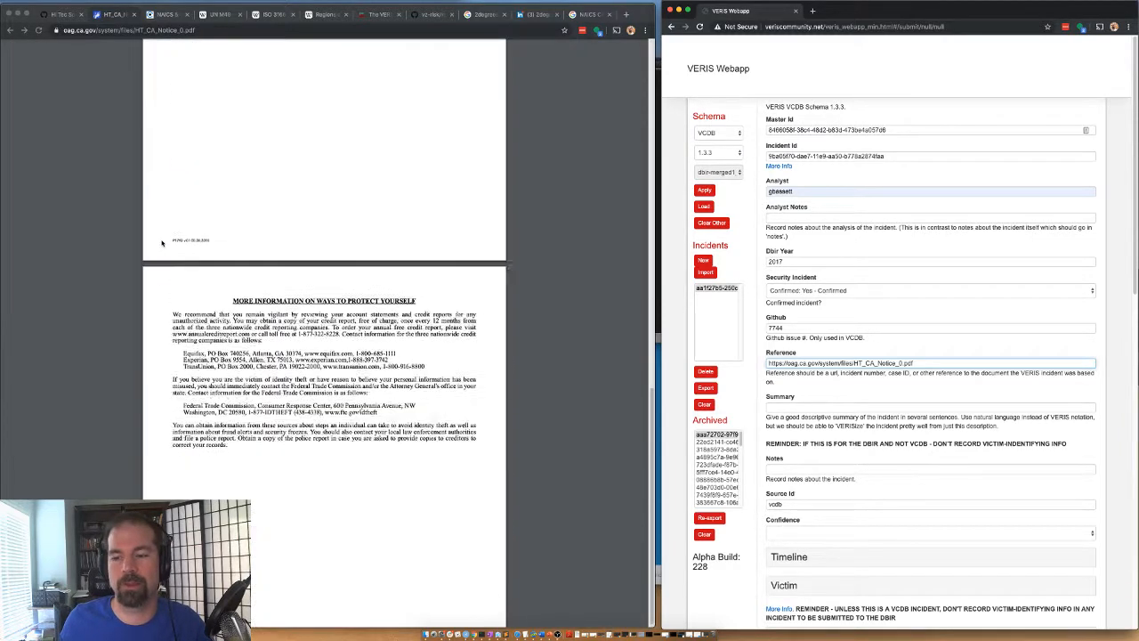
pyautogui.scroll(10, 162, 243)
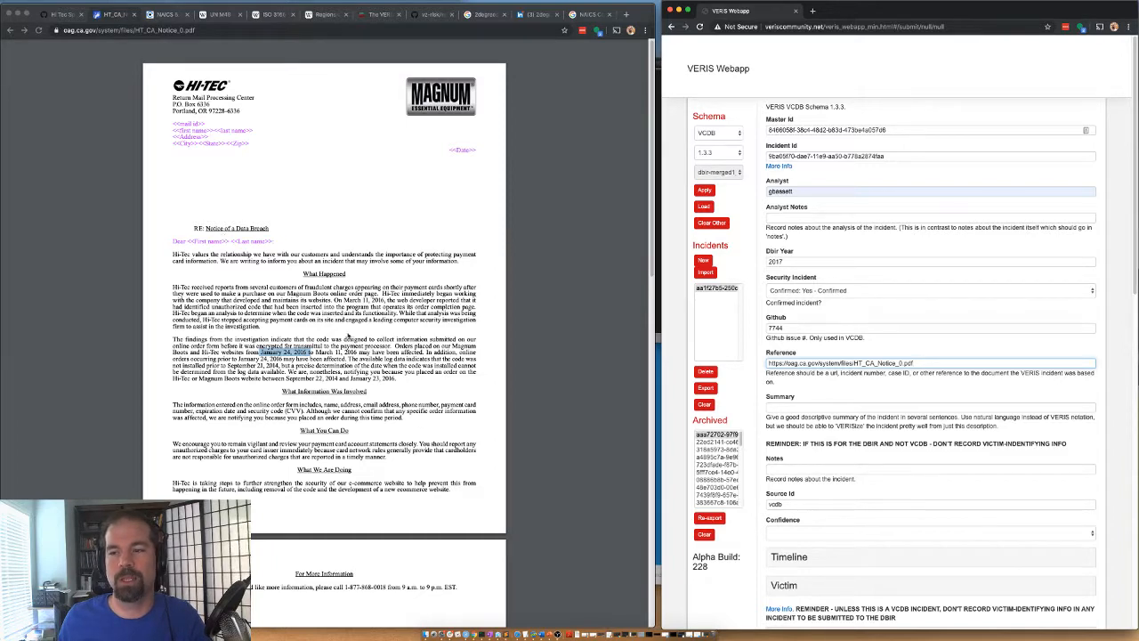
pyautogui.scroll(-2, 348, 336)
pyautogui.scroll(2, 314, 388)
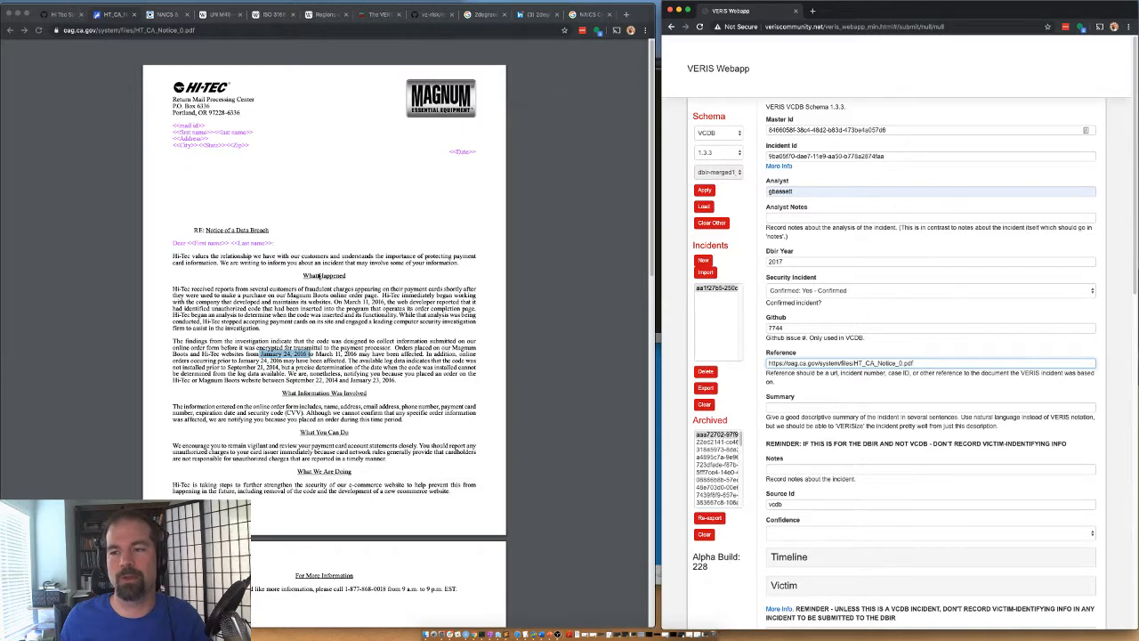
pyautogui.click(324, 275)
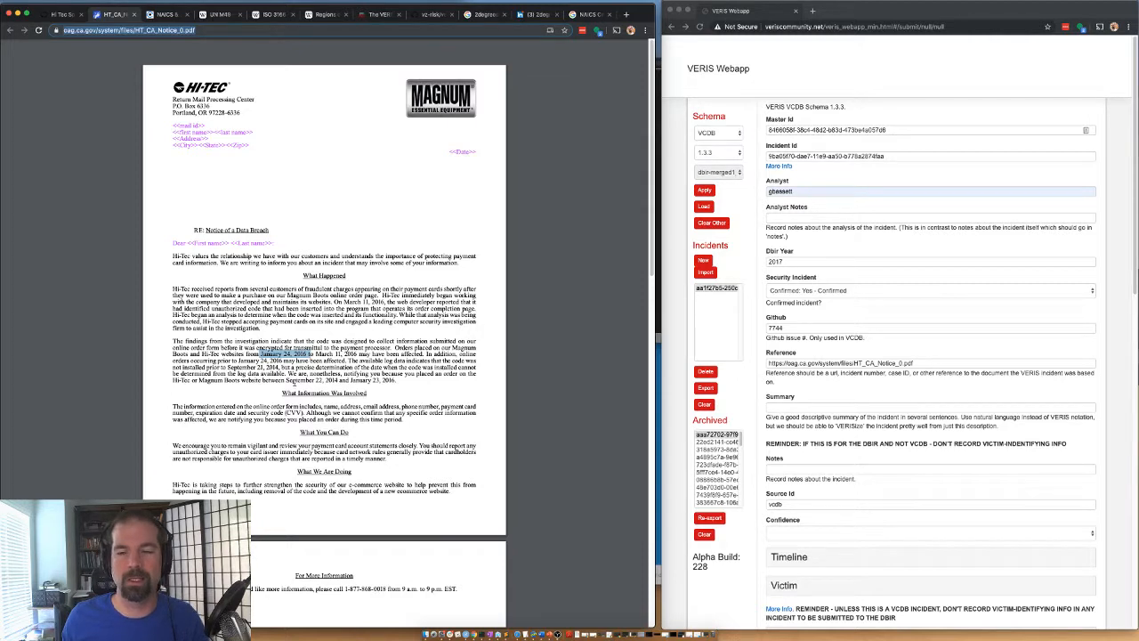
pyautogui.click(306, 360)
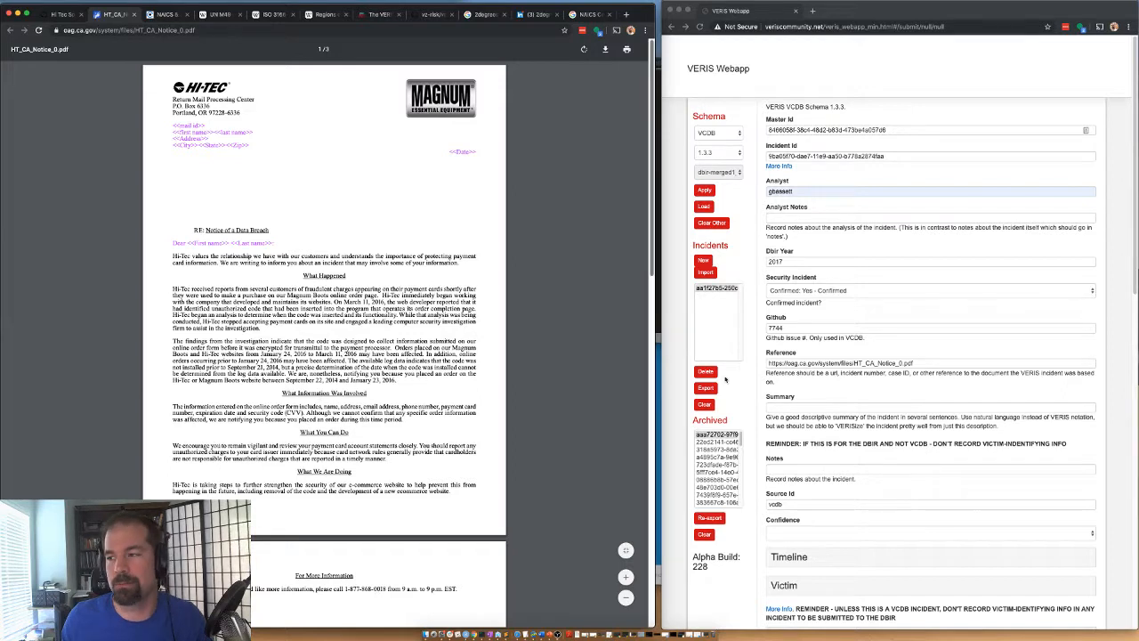
# Write the incident Summary as "malware installed on an online payment site stealing cc numbers."
pyautogui.scroll(-1, 765, 383)
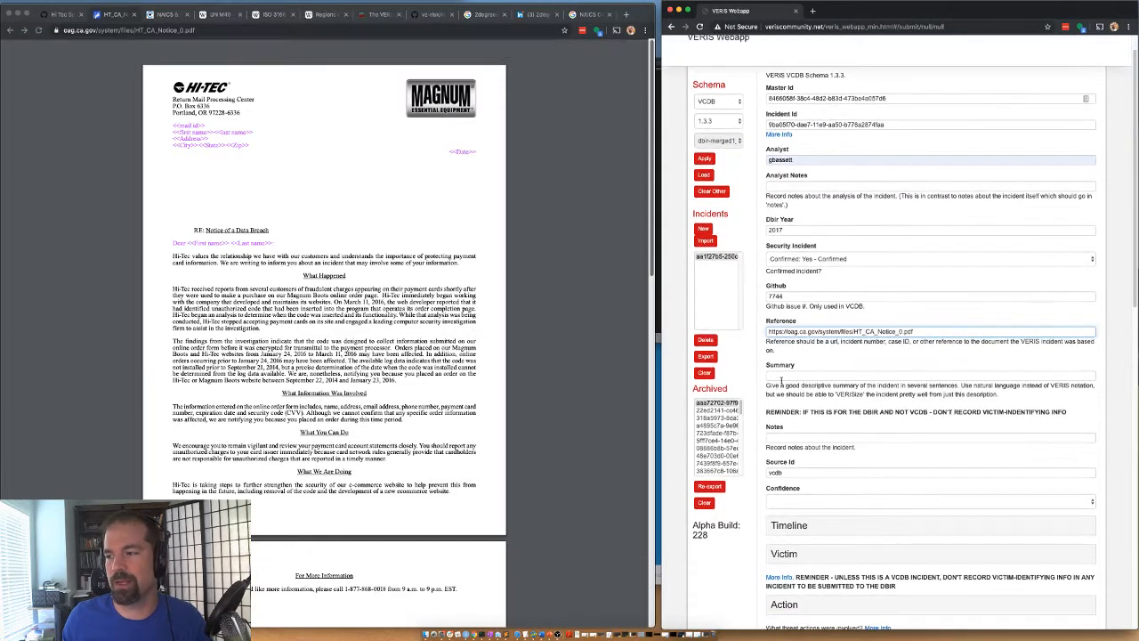
pyautogui.click(783, 375)
pyautogui.write('malwa')
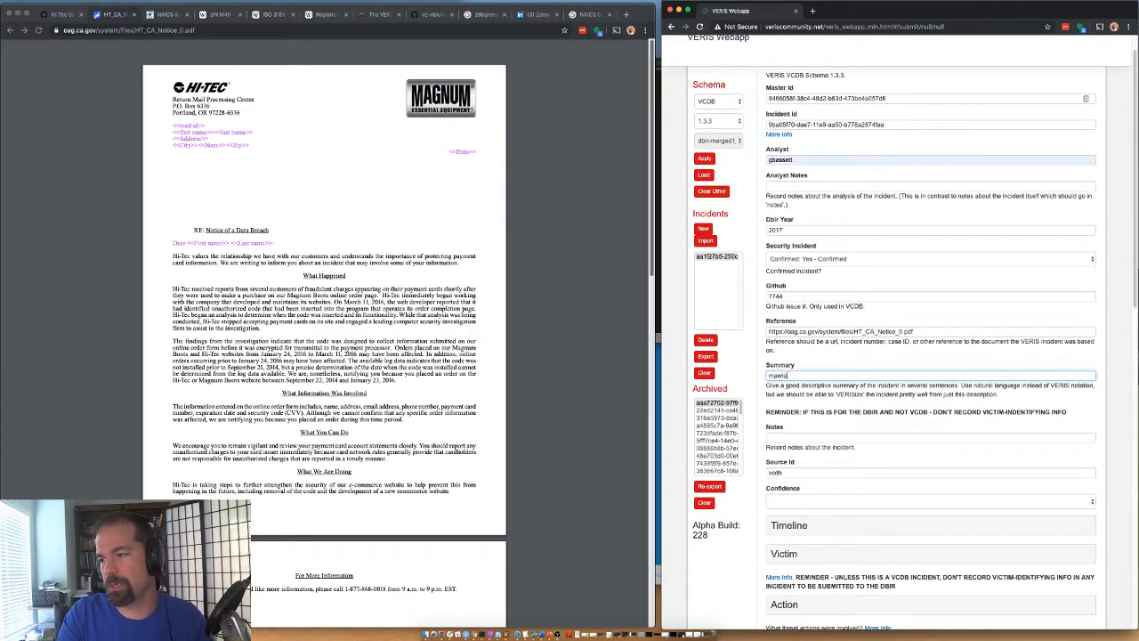
pyautogui.write('re installe')
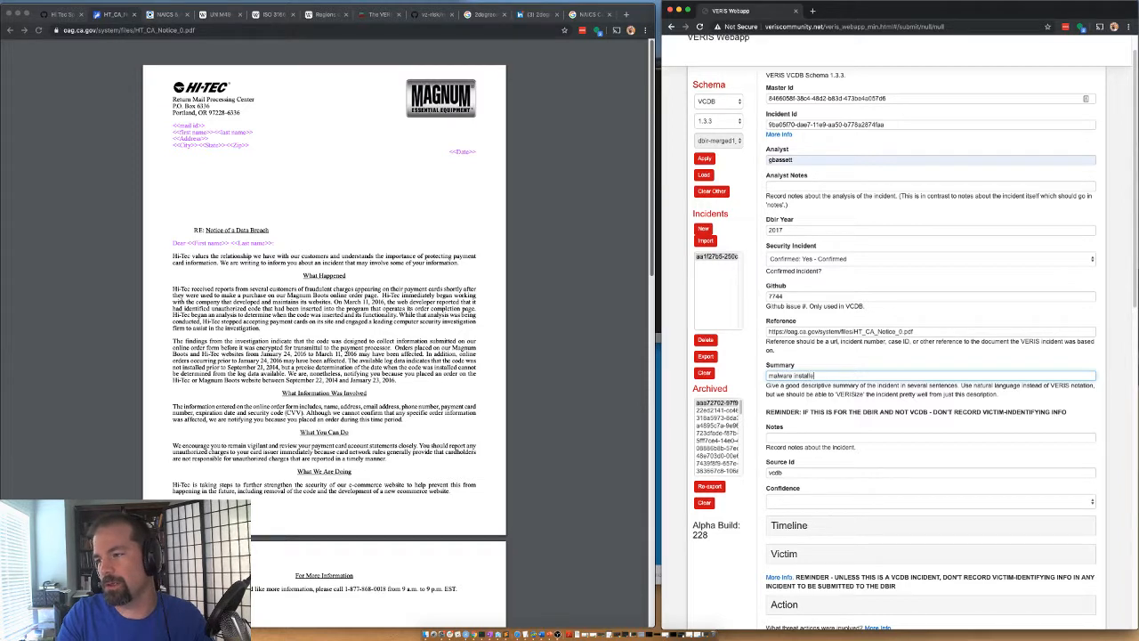
pyautogui.write('d on a pa')
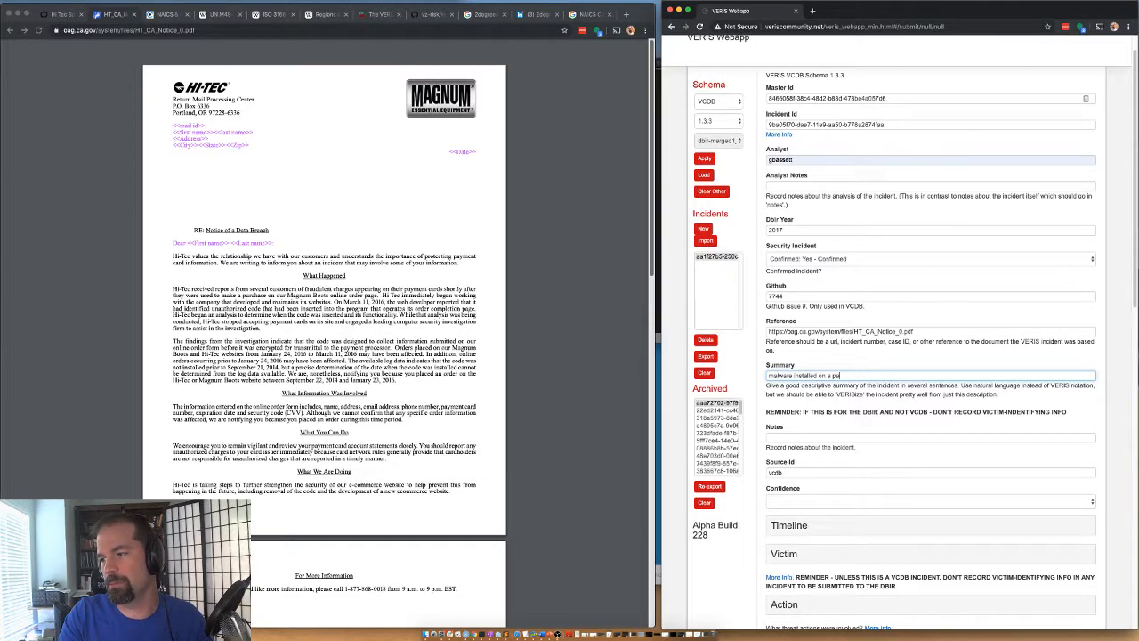
pyautogui.write('yment pr')
pyautogui.press('BackSpace')
pyautogui.press('BackSpace')
pyautogui.press('BackSpace')
pyautogui.press('BackSpace')
pyautogui.press('BackSpace')
pyautogui.press('BackSpace')
pyautogui.press('BackSpace')
pyautogui.press('BackSpace')
pyautogui.press('BackSpace')
pyautogui.press('BackSpace')
pyautogui.press('BackSpace')
pyautogui.write('n online payment site')
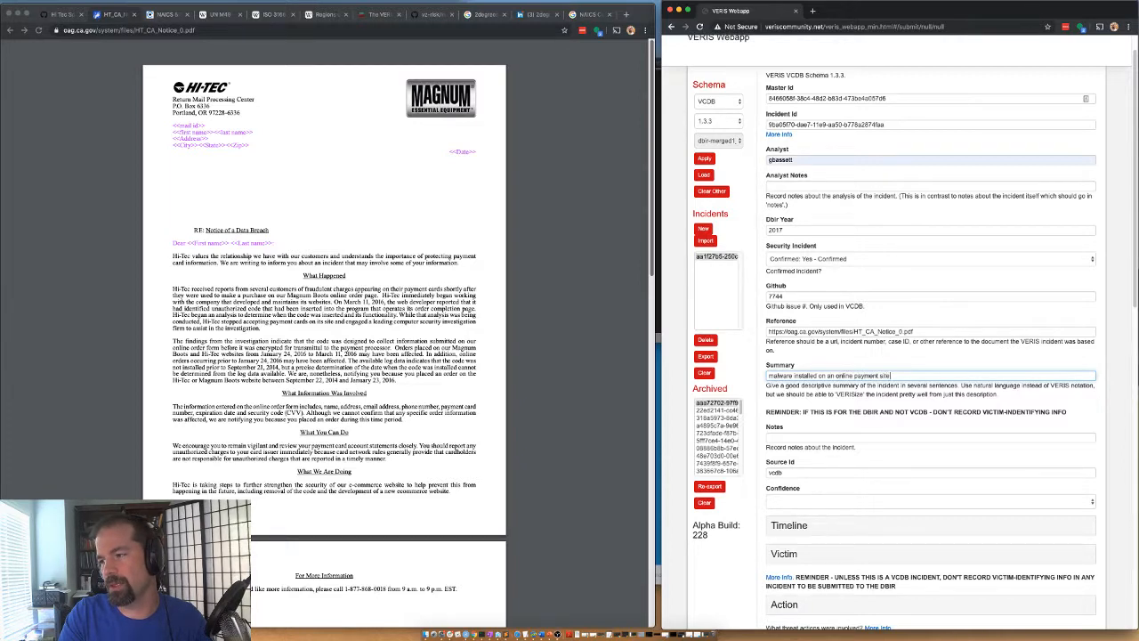
pyautogui.write(' stealing cc')
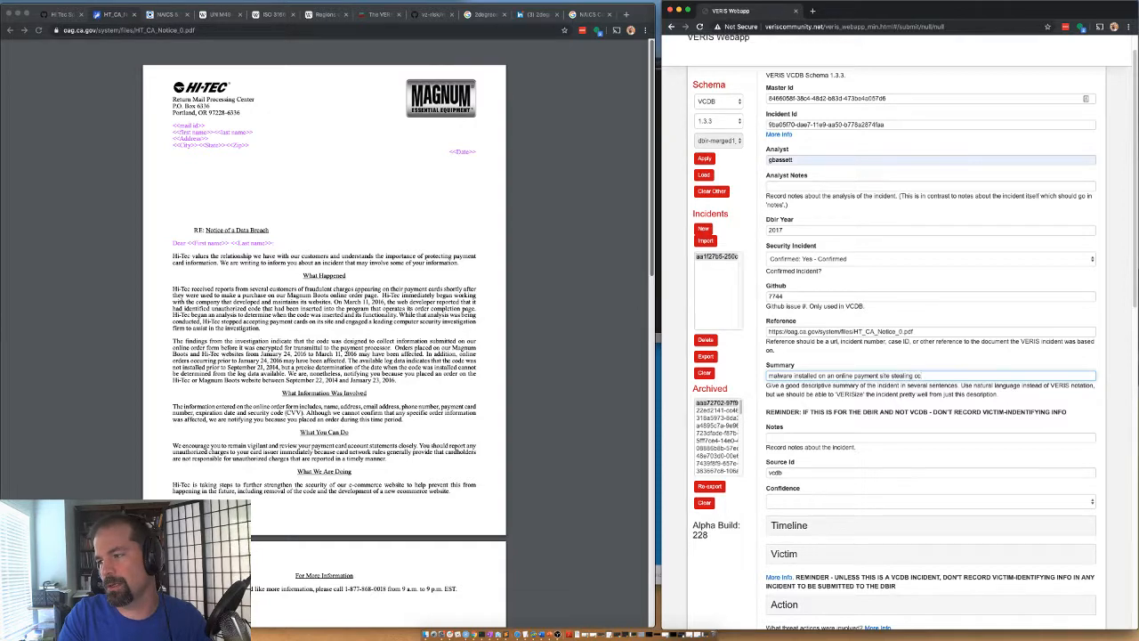
pyautogui.write(' numbers.')
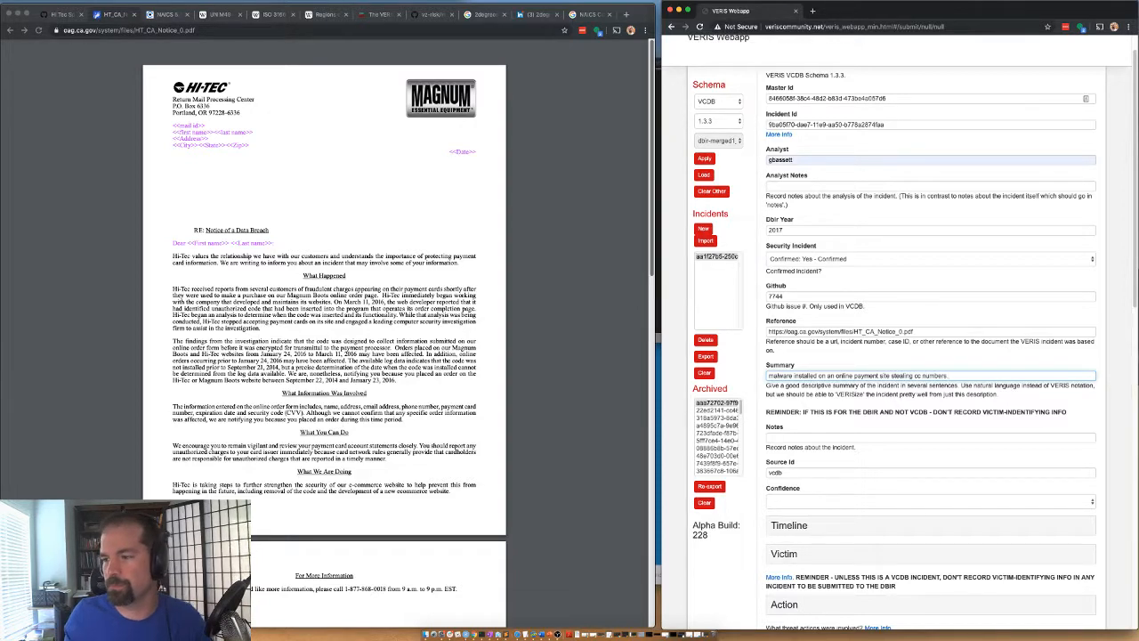
# Set the incident's Confidence to "Medium: Medium confidence" and expand the Timeline section
pyautogui.click(780, 503)
pyautogui.click(786, 514)
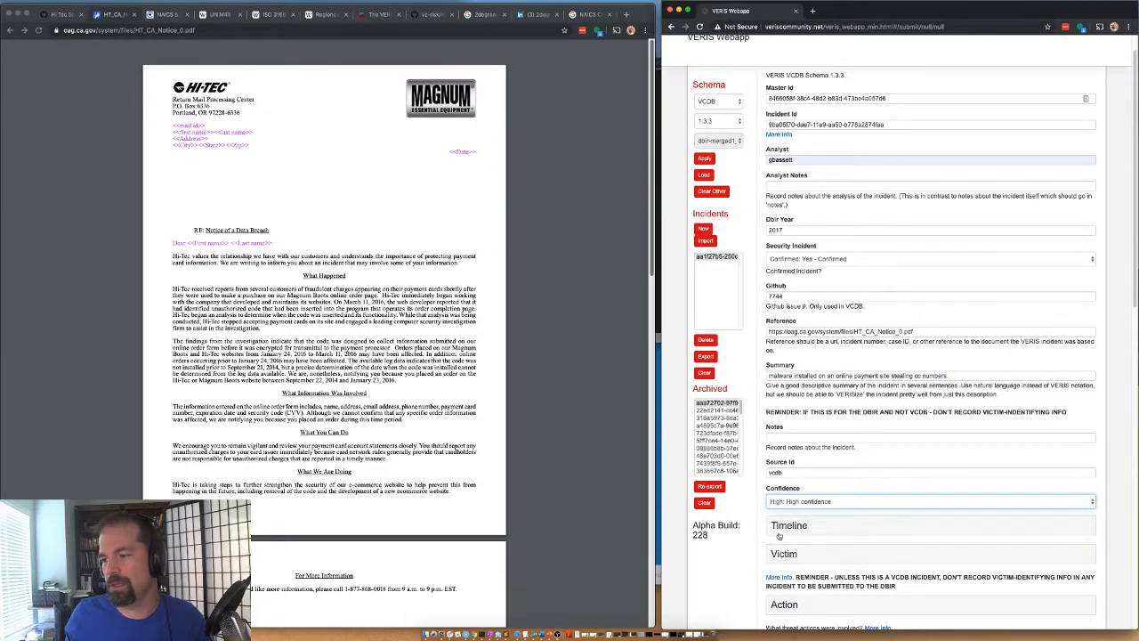
pyautogui.scroll(-2, 778, 488)
pyautogui.click(783, 458)
pyautogui.scroll(-1, 787, 445)
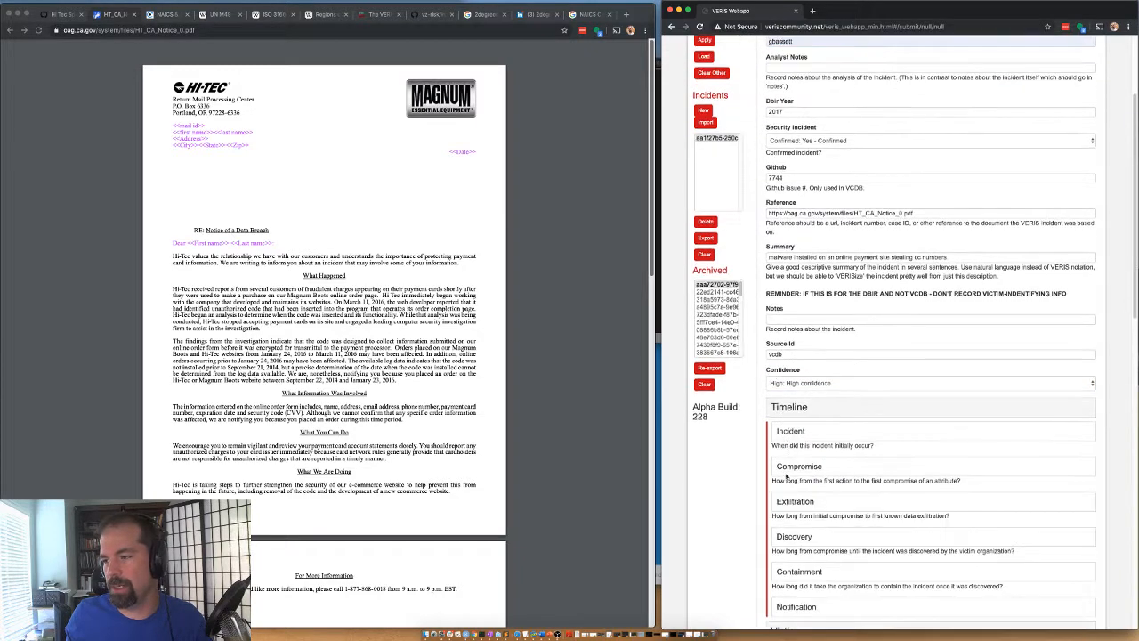
pyautogui.click(798, 382)
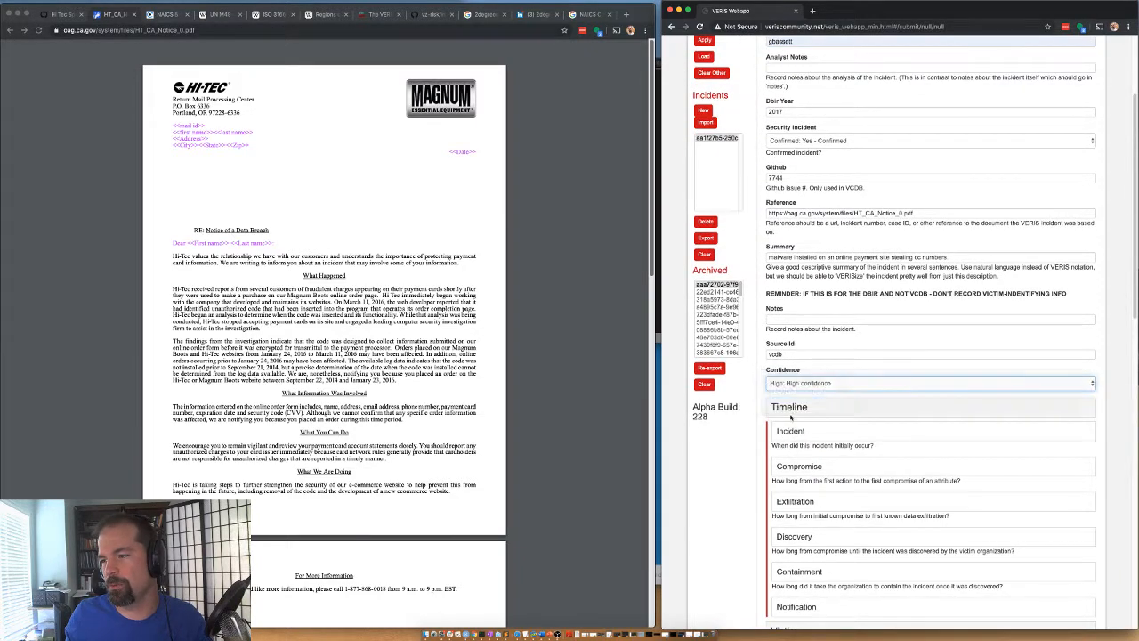
pyautogui.click(798, 400)
# Enter the timeline's Incident date as year 2016, month 1, day 24
pyautogui.click(788, 411)
pyautogui.click(788, 411)
pyautogui.click(790, 430)
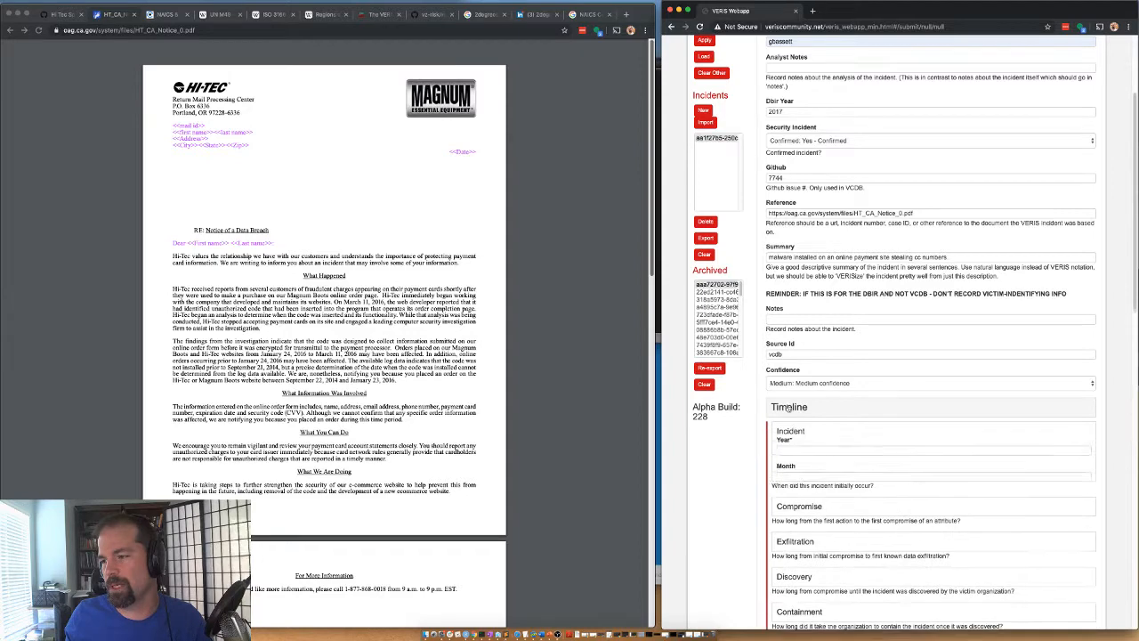
pyautogui.scroll(-2, 789, 418)
pyautogui.click(783, 340)
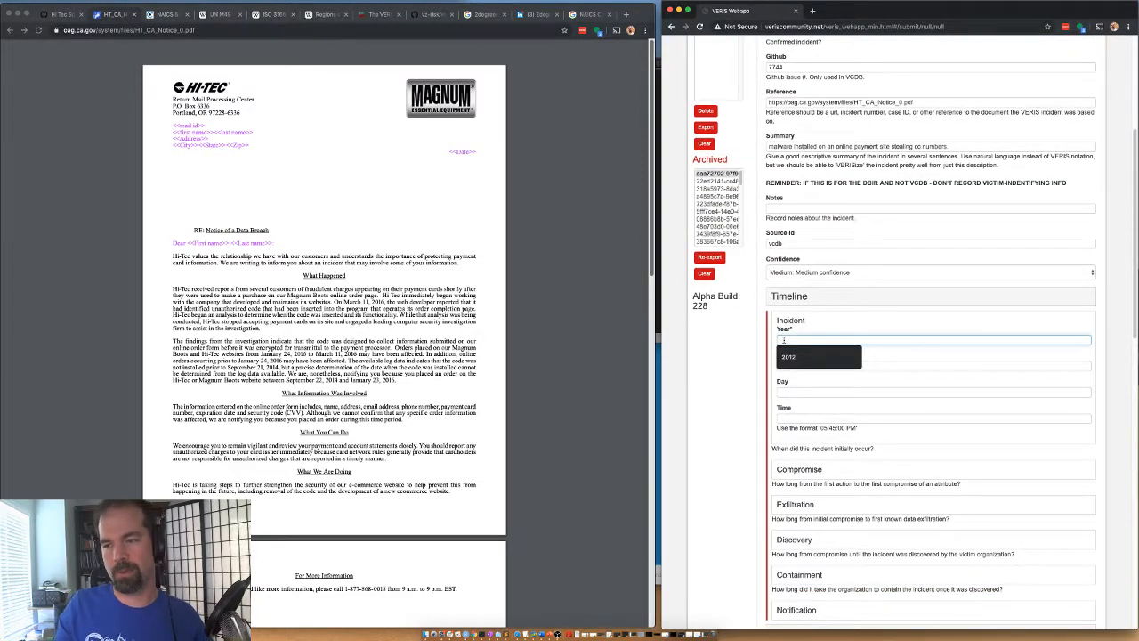
pyautogui.write('2016')
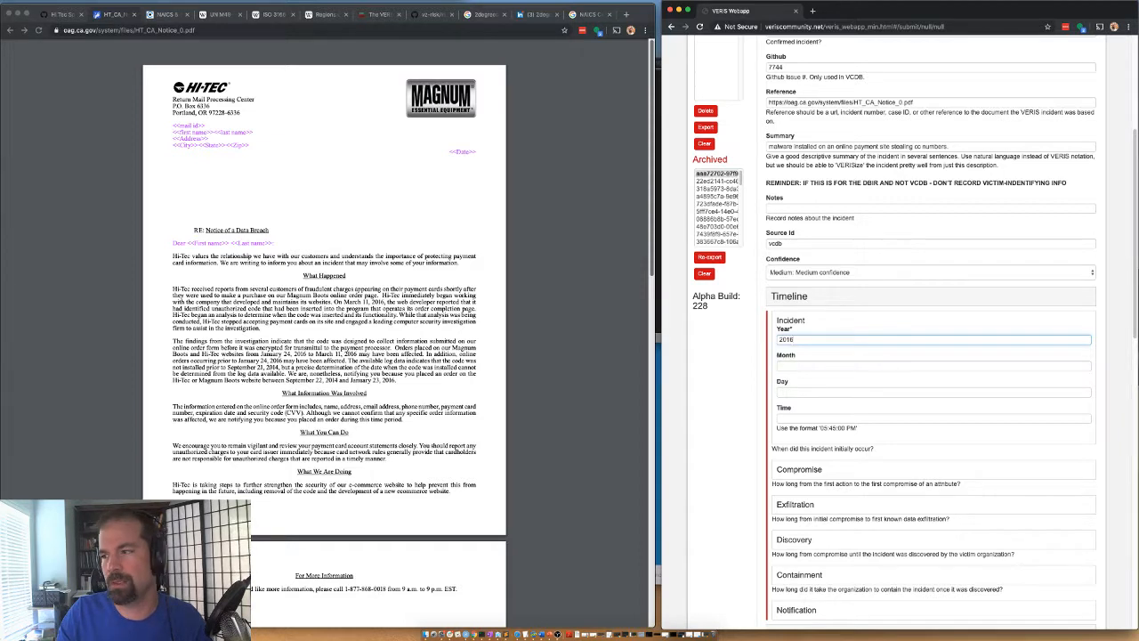
pyautogui.press('Tab')
pyautogui.write('1')
pyautogui.press('Tab')
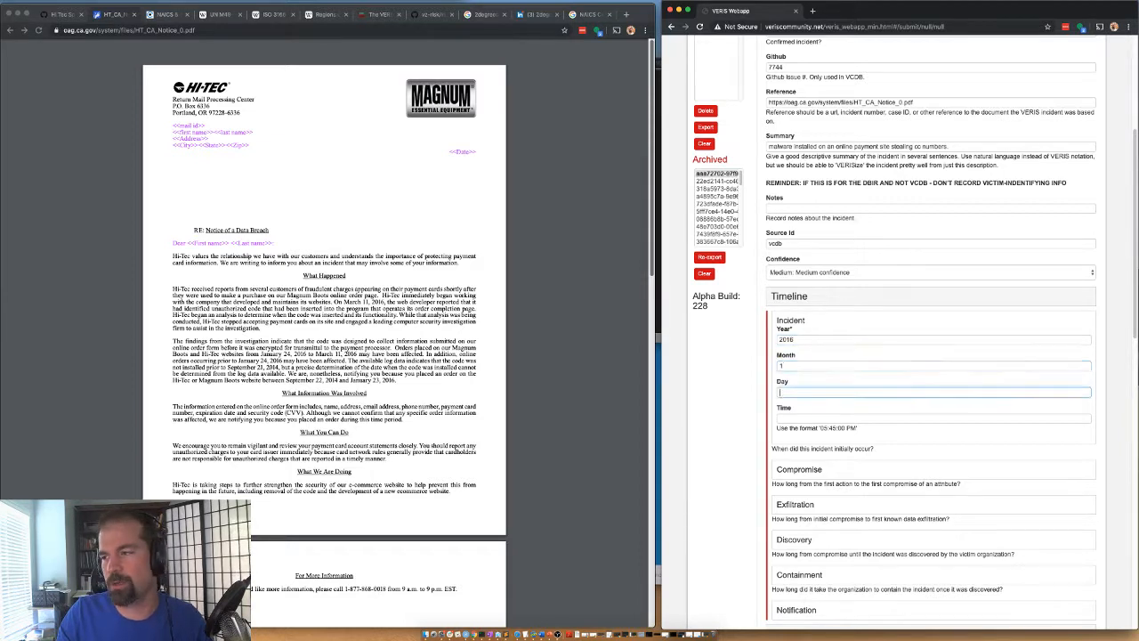
pyautogui.write('24')
# Set the timeline's Compromise unit to Unknown
pyautogui.click(792, 472)
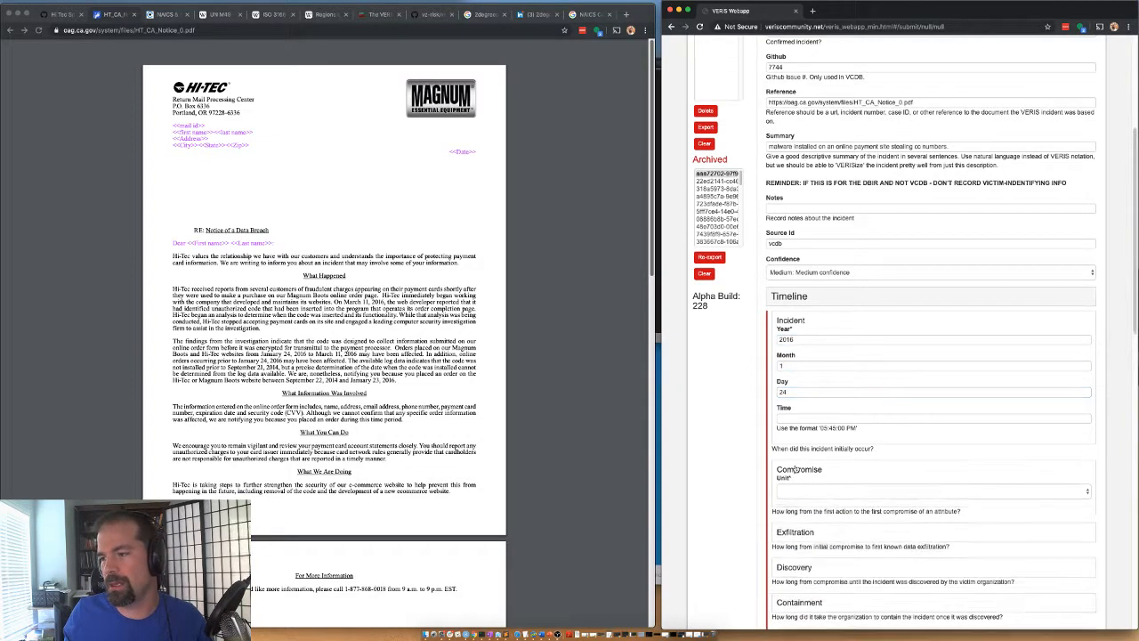
pyautogui.click(787, 490)
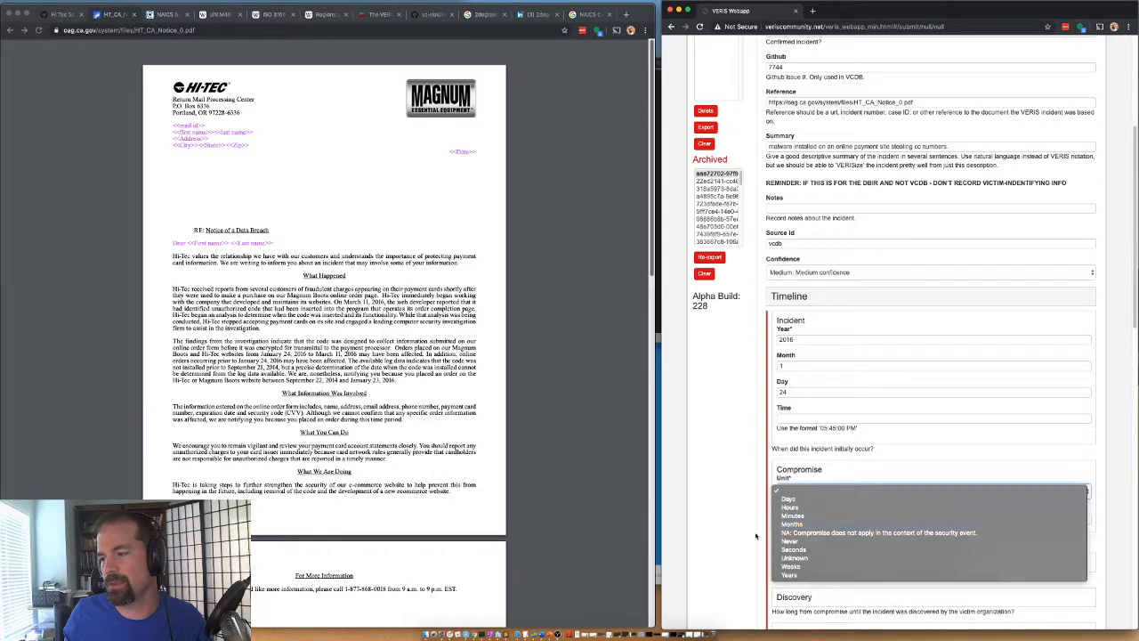
pyautogui.press('u')
pyautogui.press('Return')
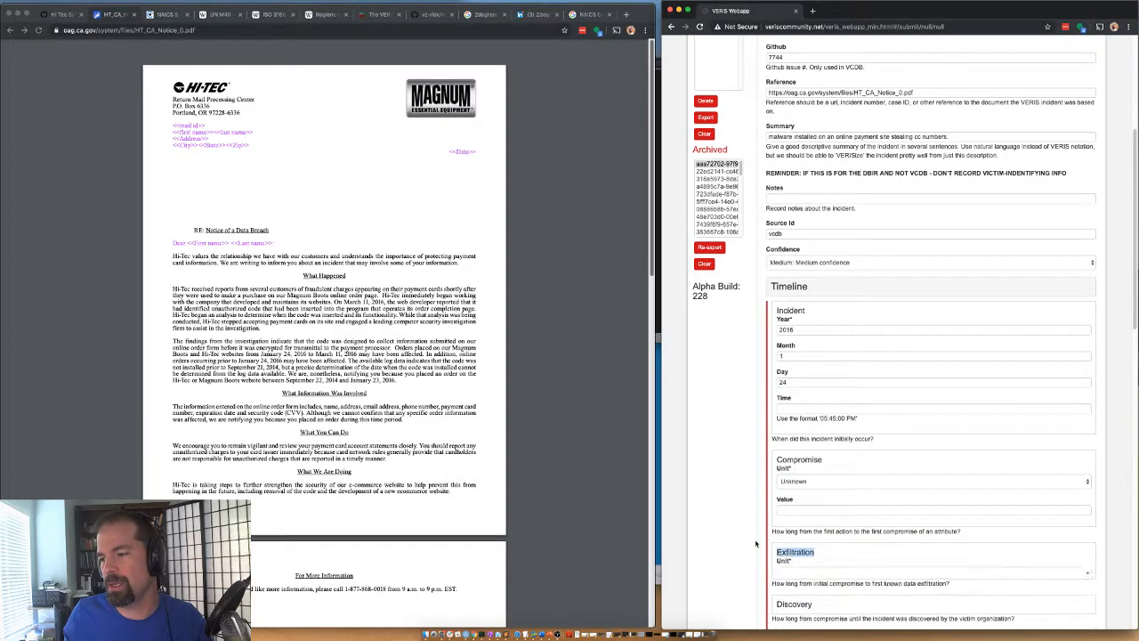
pyautogui.scroll(-3, 755, 543)
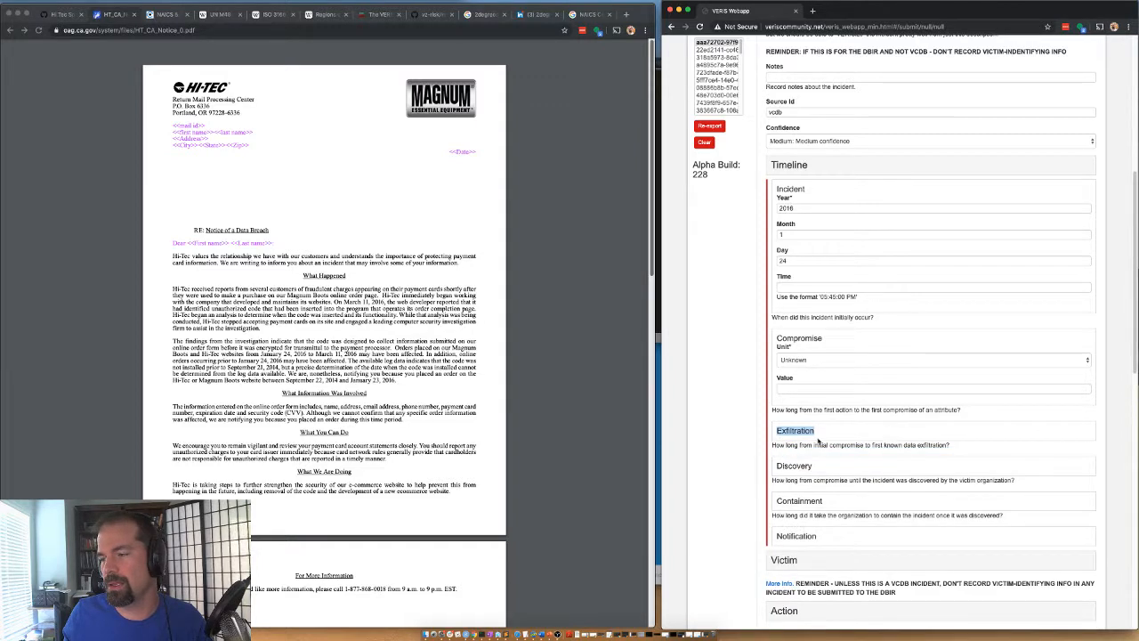
# Expand the timeline's Exfiltration section and set its unit to Unknown
pyautogui.click(801, 434)
pyautogui.click(796, 452)
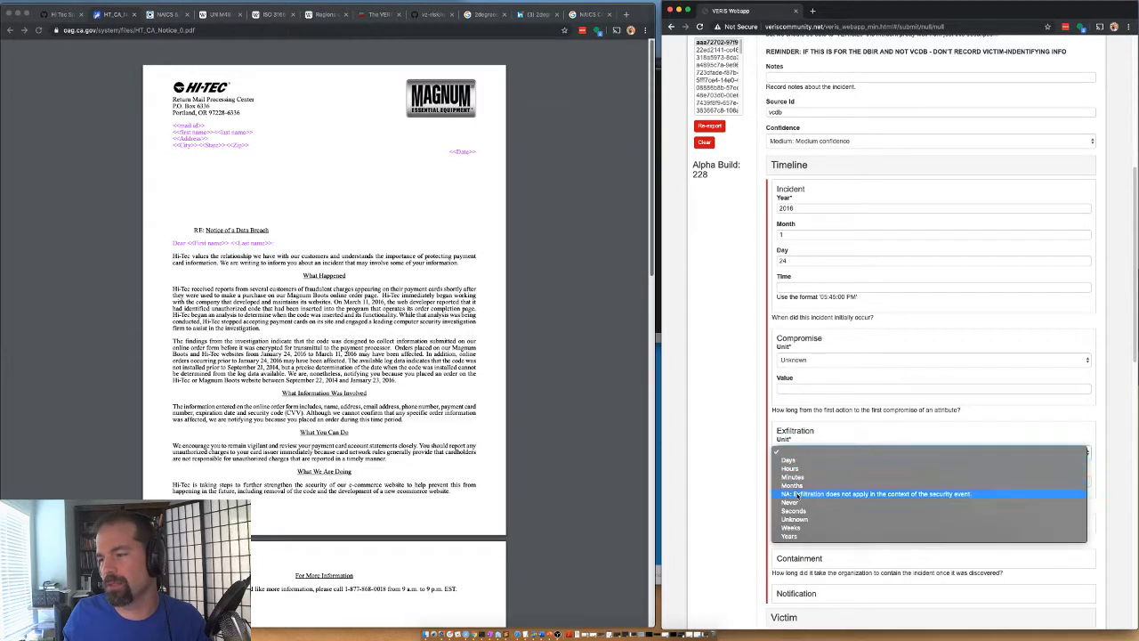
pyautogui.click(795, 519)
pyautogui.scroll(-1, 788, 516)
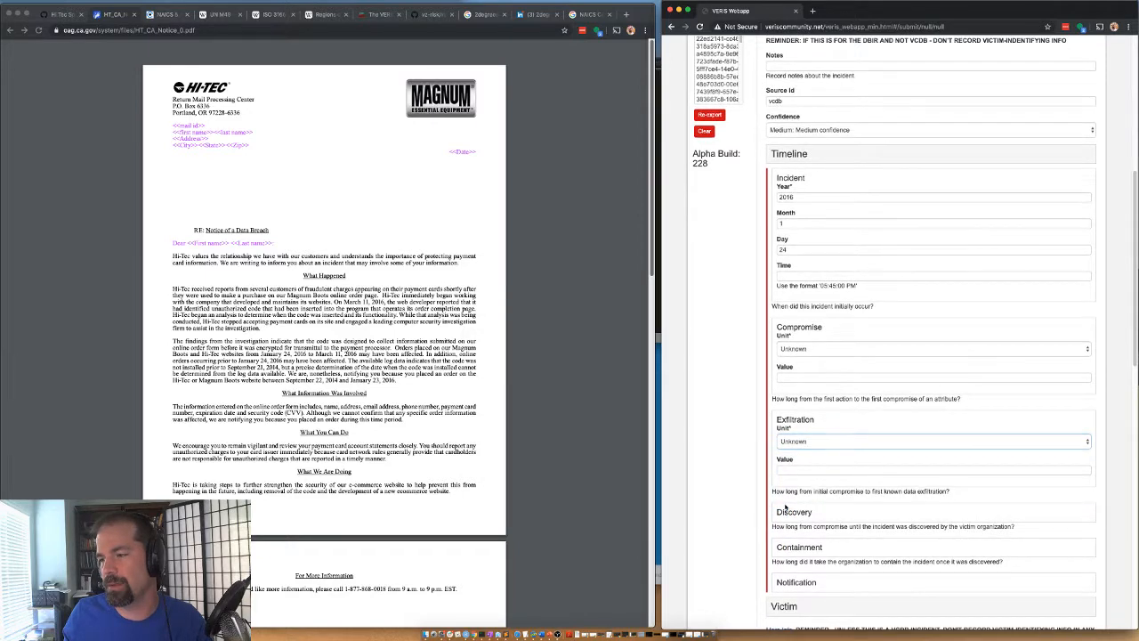
# Expand the timeline's Discovery section and set its unit to Months with a value of 2
pyautogui.click(788, 513)
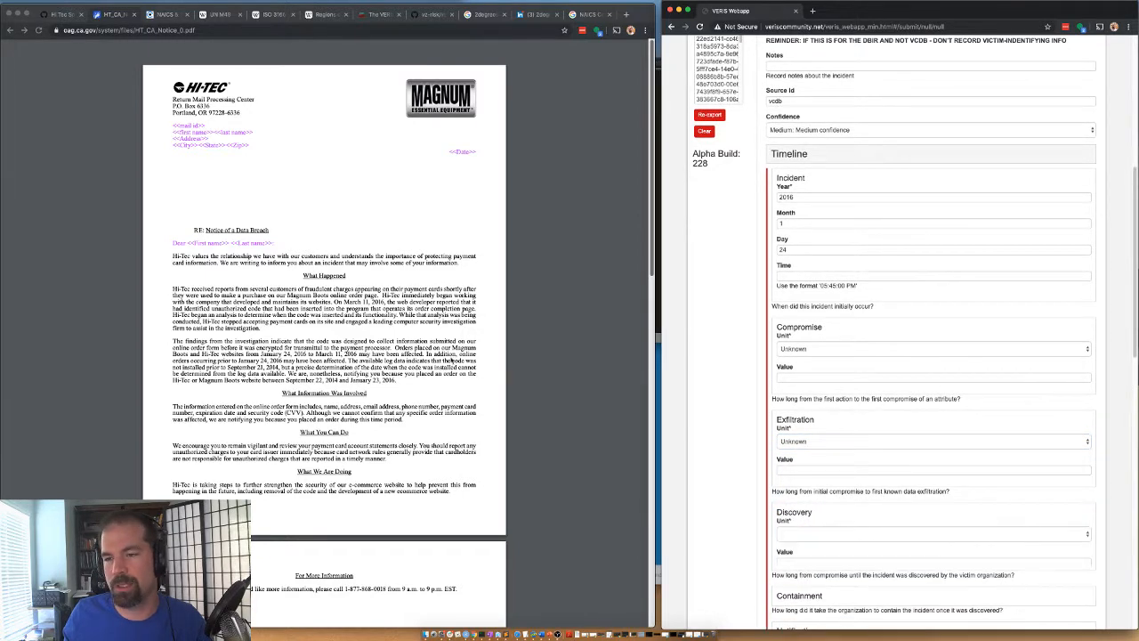
pyautogui.click(786, 532)
pyautogui.click(486, 474)
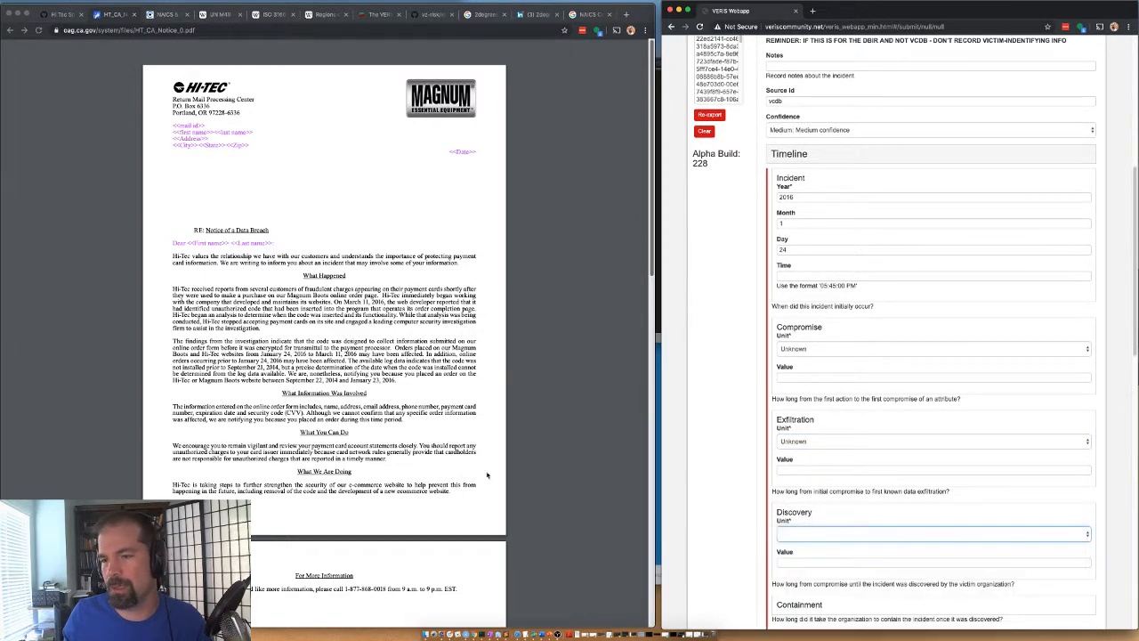
pyautogui.scroll(-1, 293, 394)
pyautogui.scroll(-1, 295, 395)
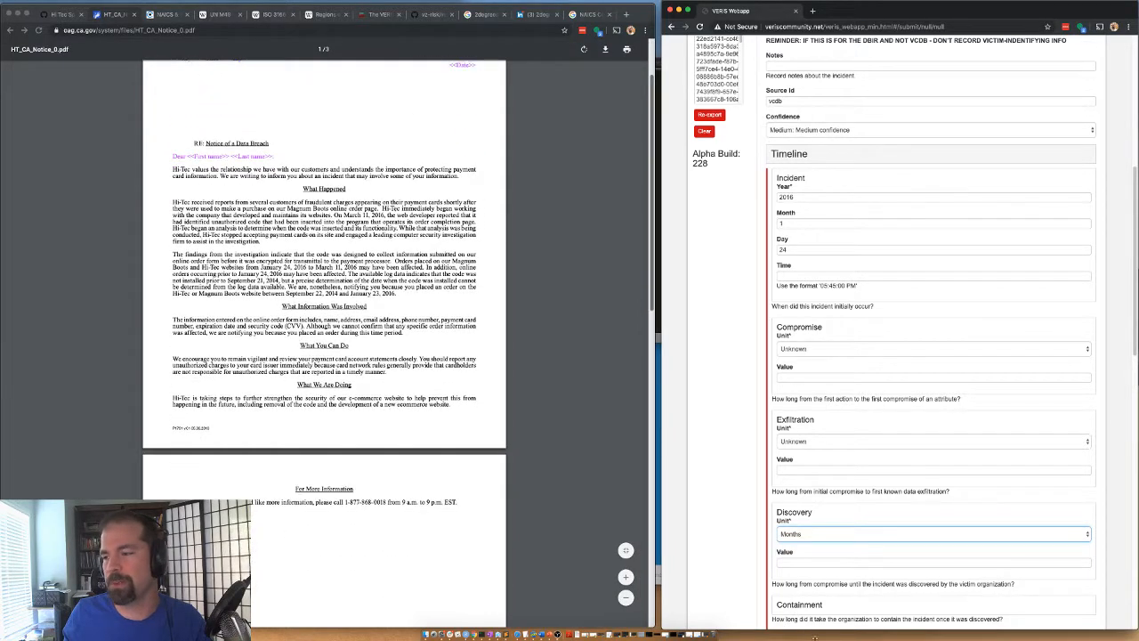
pyautogui.click(798, 563)
pyautogui.write('2')
pyautogui.scroll(-3, 721, 537)
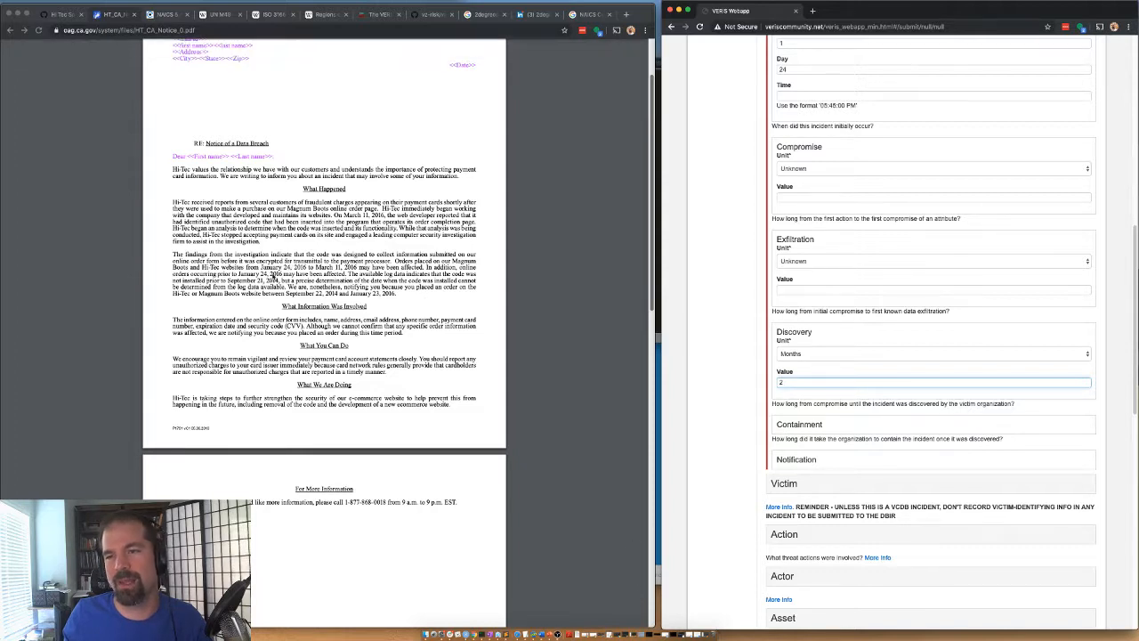
# Change the timeline's Discovery unit to Weeks and its value to 6
pyautogui.click(798, 355)
pyautogui.click(801, 397)
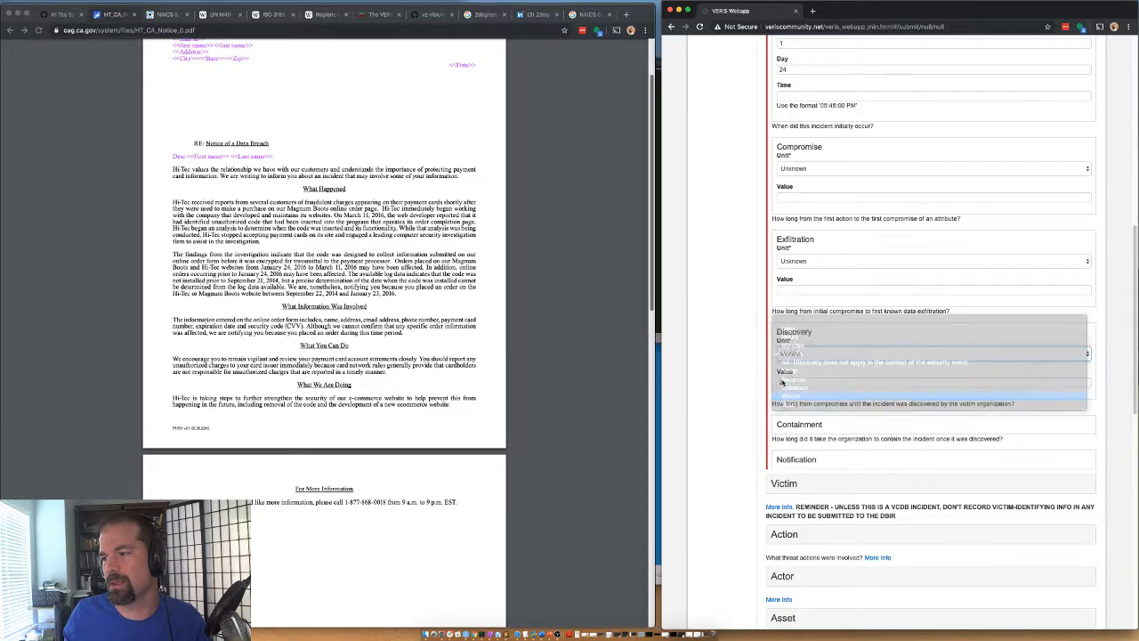
pyautogui.click(783, 381)
pyautogui.write('6')
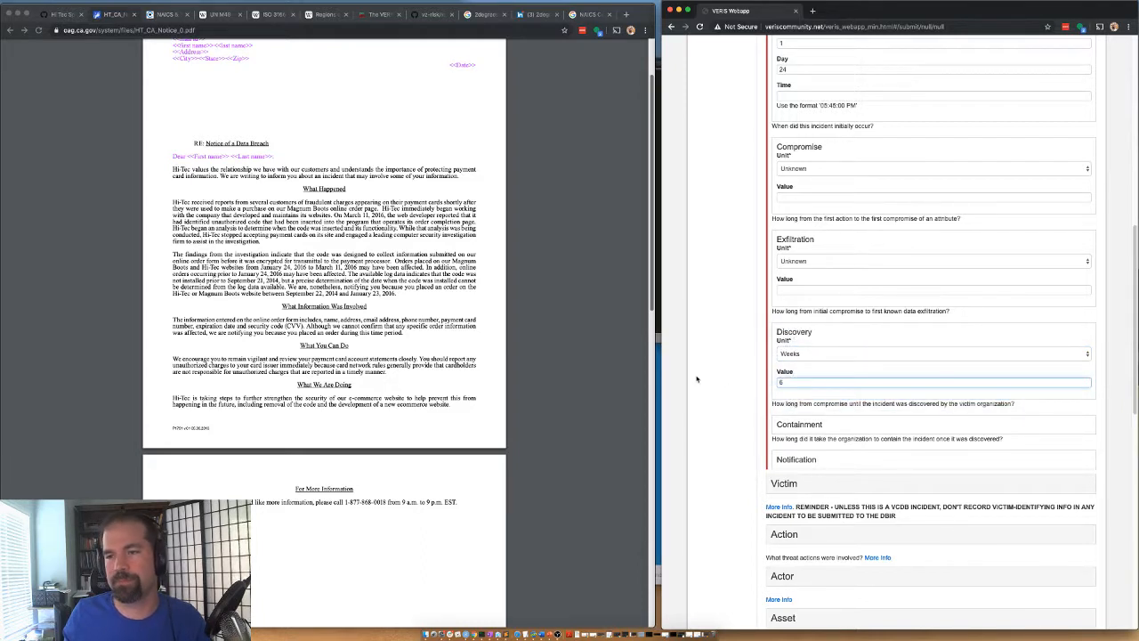
# Expand the timeline's Containment section, collapse Discovery, and set the Containment unit to Hours
pyautogui.click(790, 427)
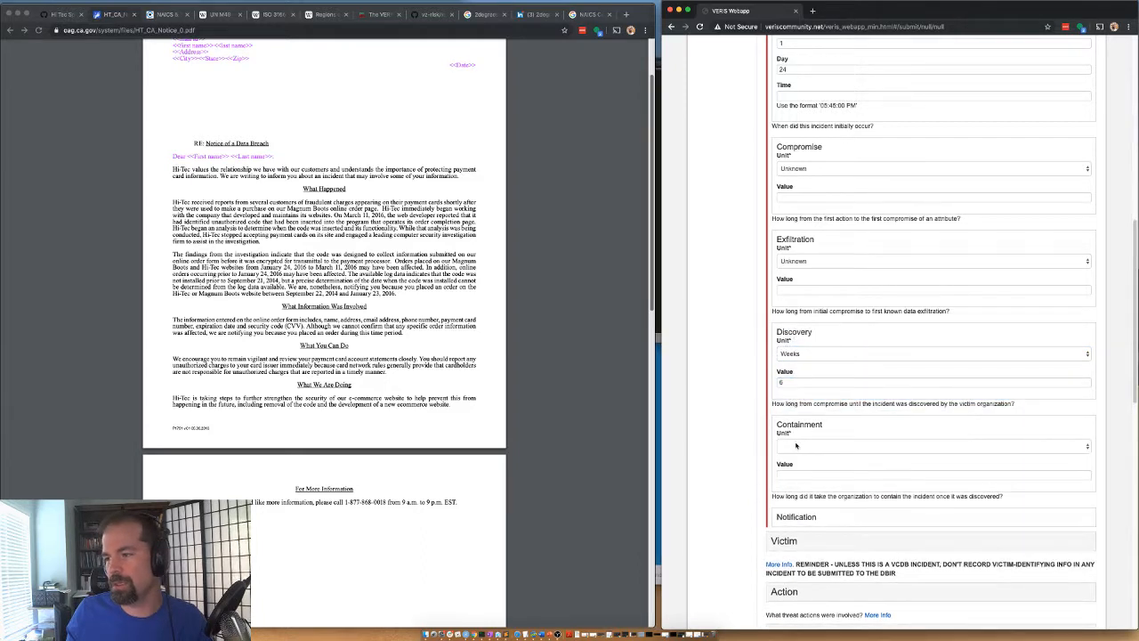
pyautogui.click(785, 336)
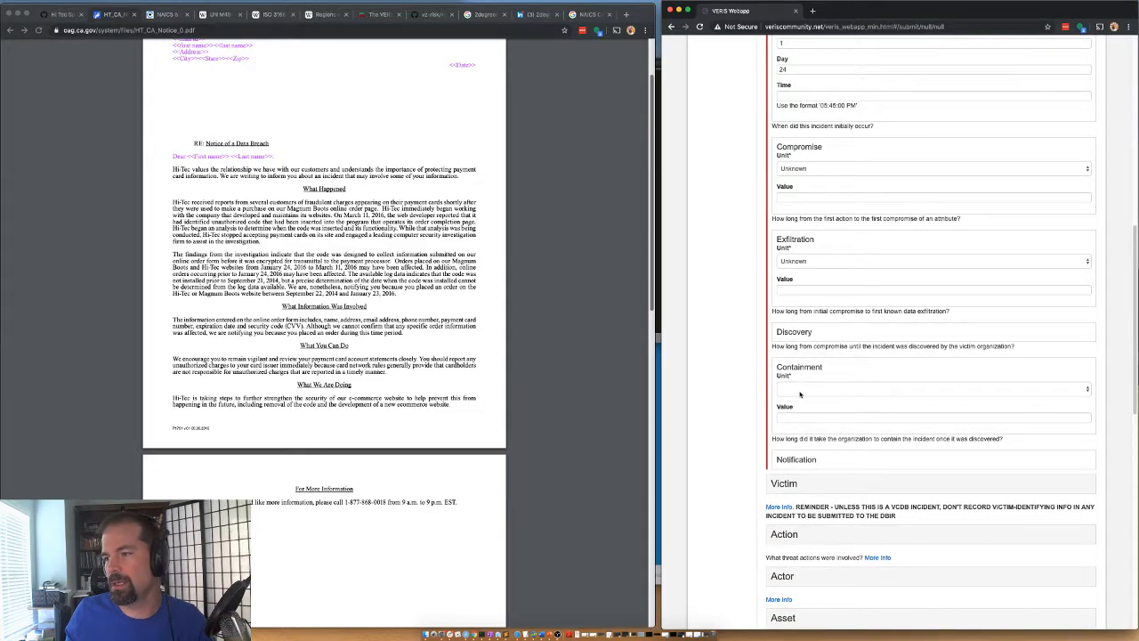
pyautogui.click(798, 392)
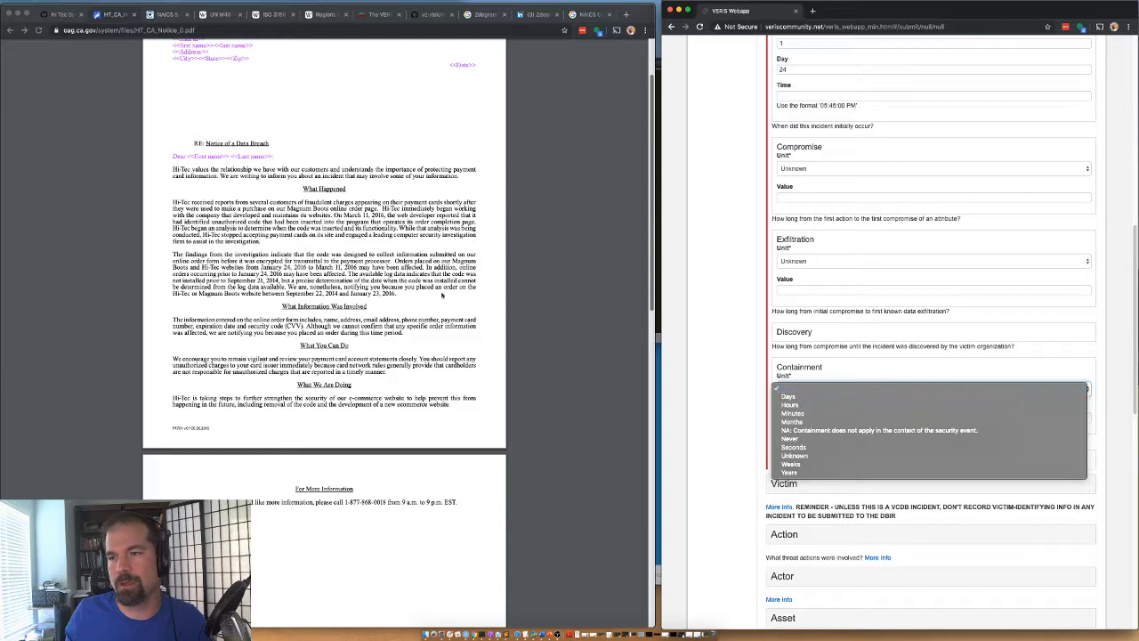
pyautogui.click(344, 242)
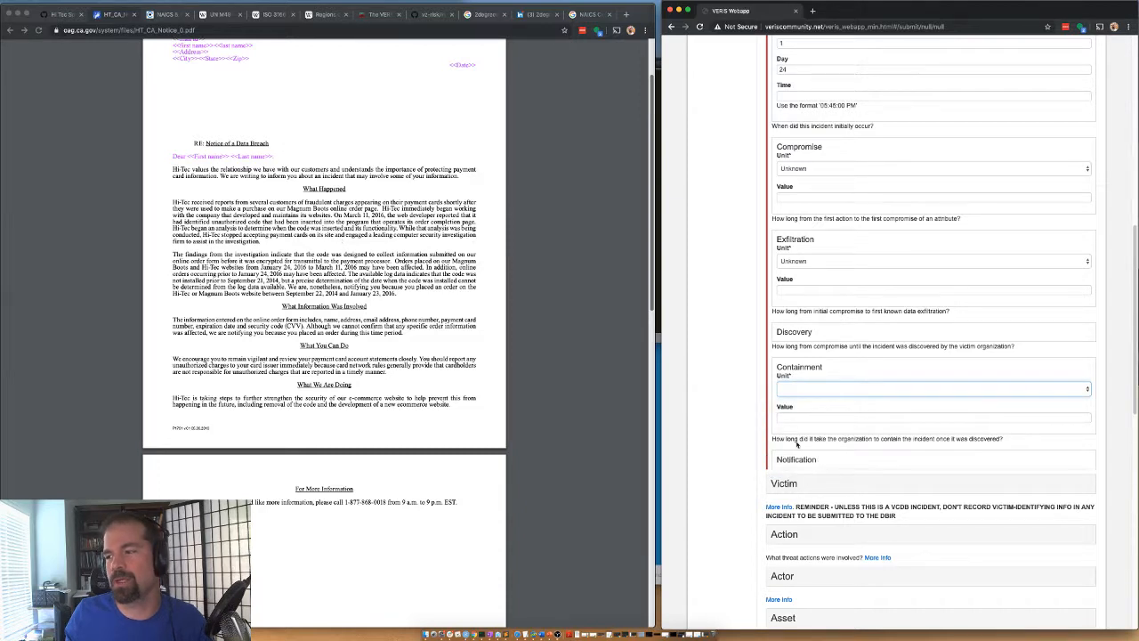
pyautogui.click(783, 389)
pyautogui.click(793, 406)
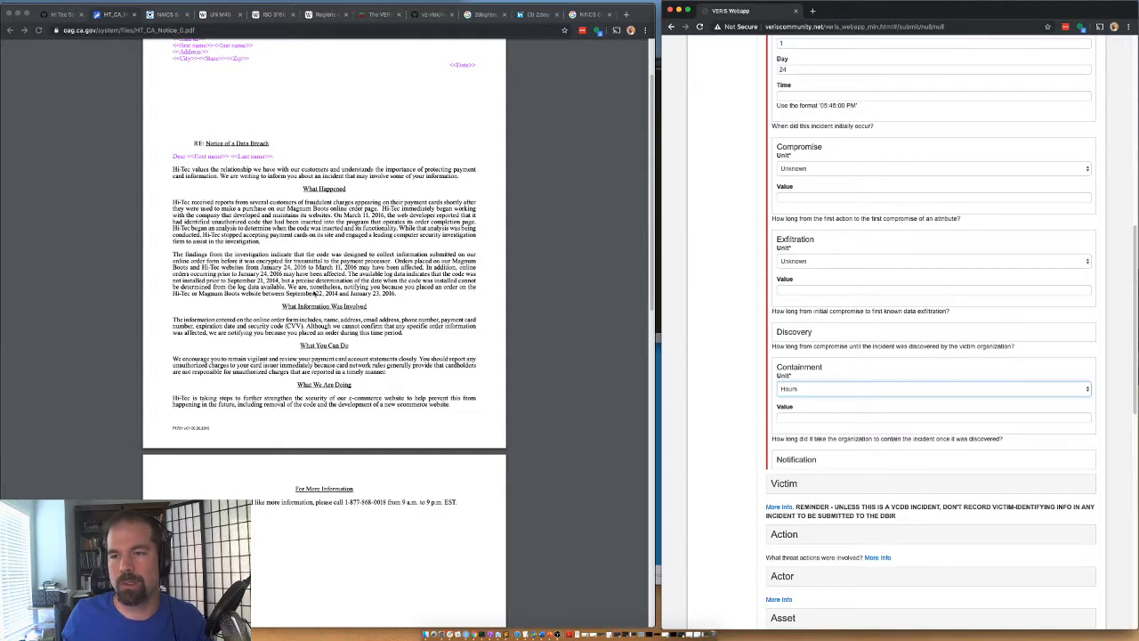
pyautogui.click(735, 390)
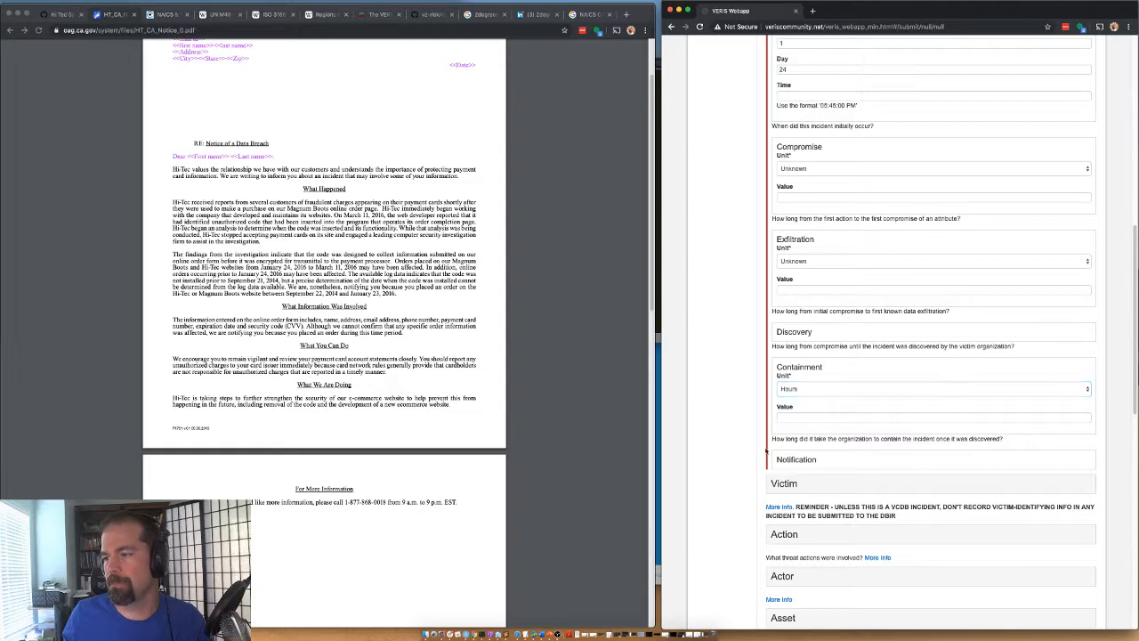
# Read through the pages of the Hi-Tec breach notice for details on how the incident was handled and contained
pyautogui.scroll(-2, 756, 395)
pyautogui.scroll(2, 467, 269)
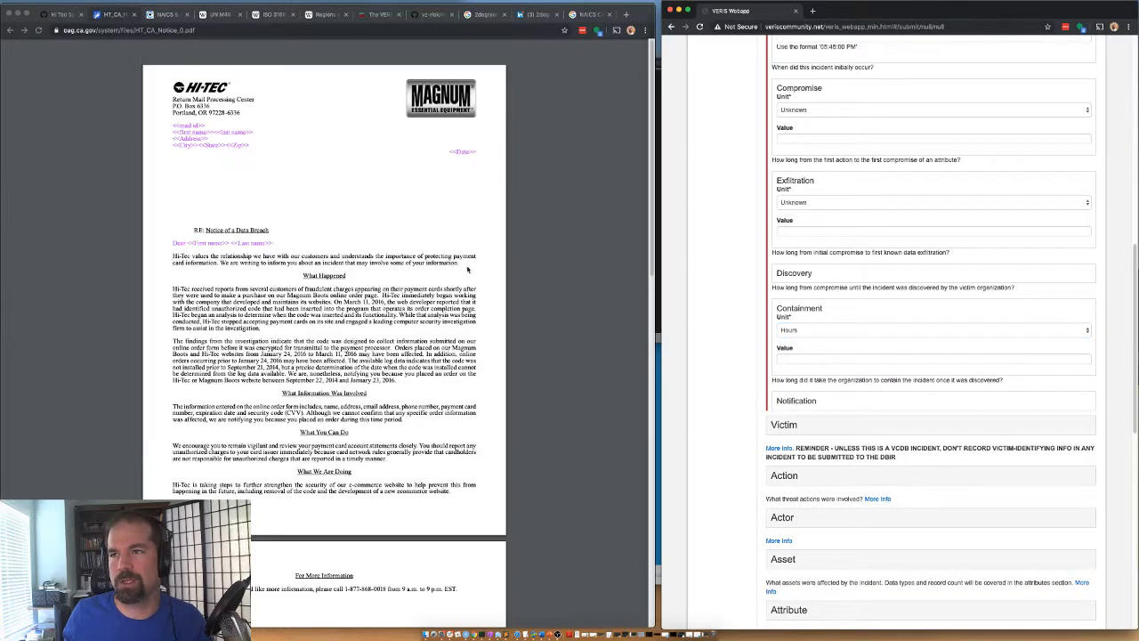
pyautogui.scroll(-10, 346, 400)
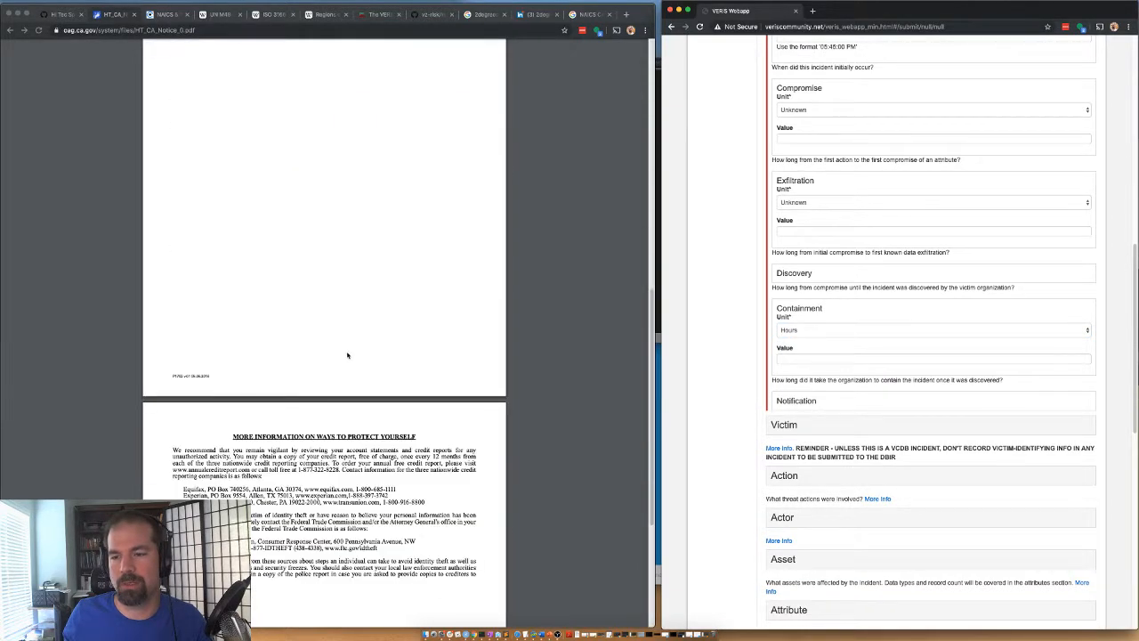
pyautogui.scroll(8, 334, 276)
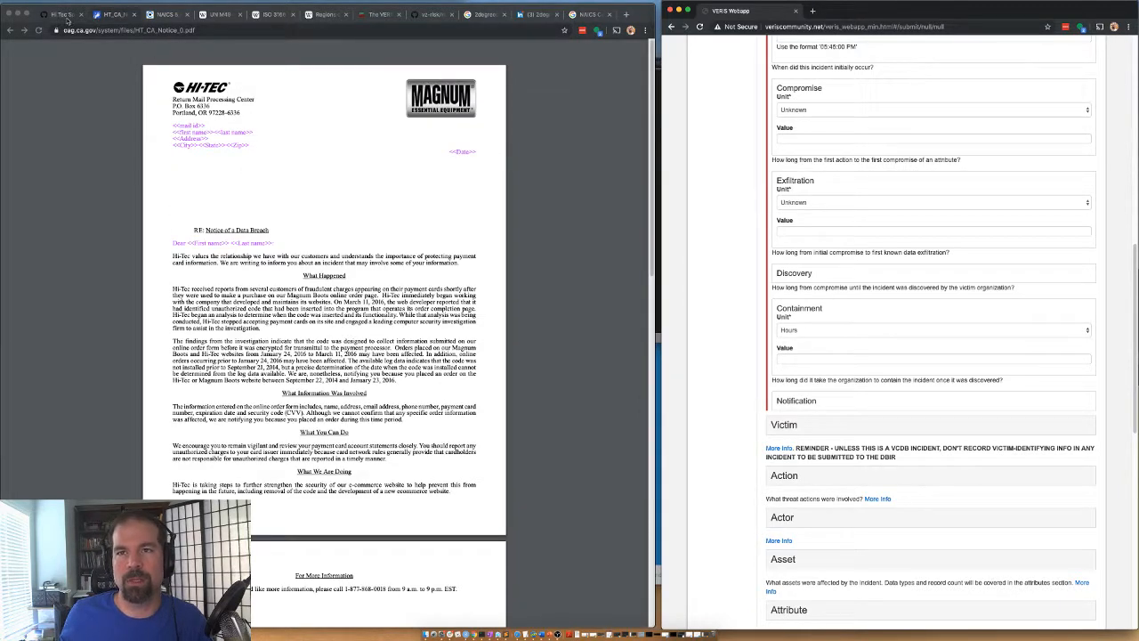
pyautogui.scroll(-1, 315, 485)
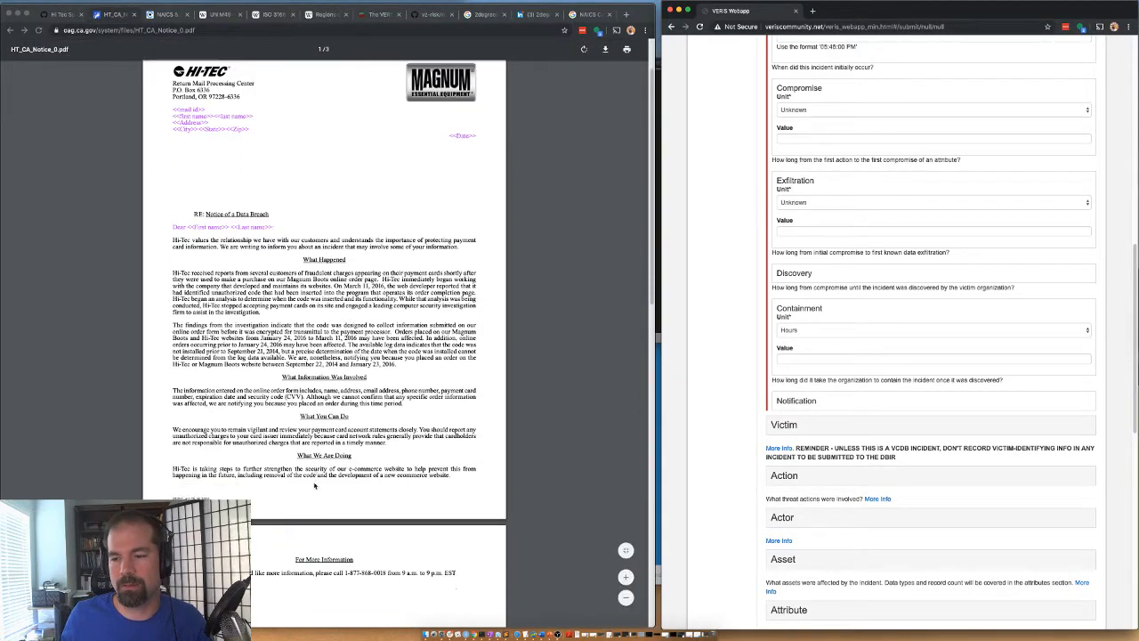
pyautogui.scroll(-4, 316, 484)
pyautogui.scroll(5, 320, 482)
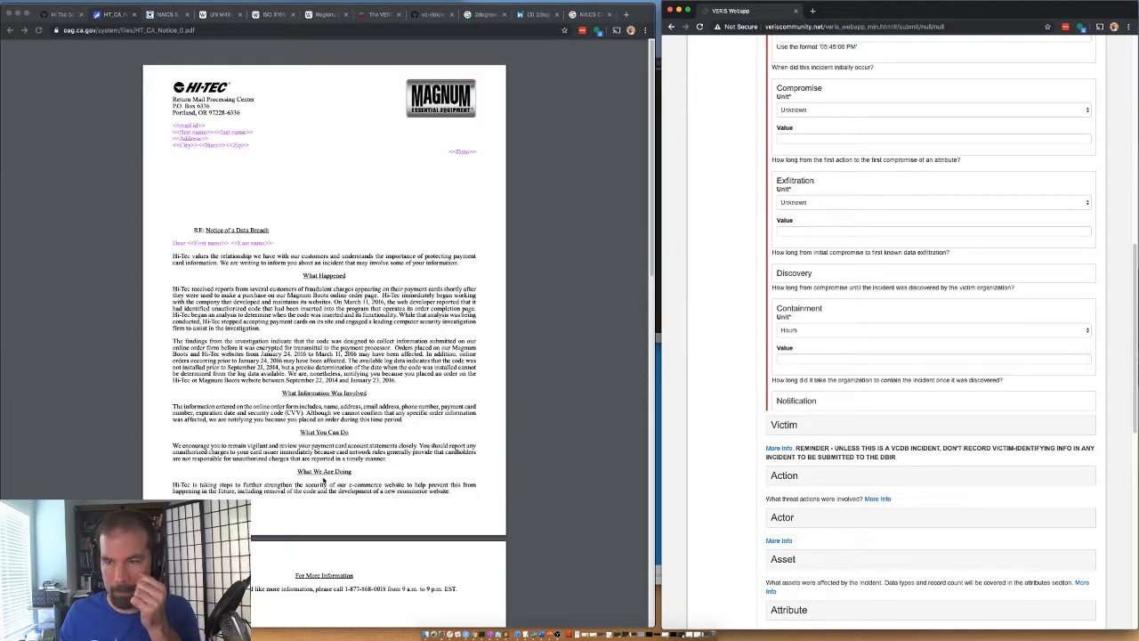
# Collapse the Containment section and the whole Timeline section
pyautogui.click(796, 309)
pyautogui.scroll(3, 801, 137)
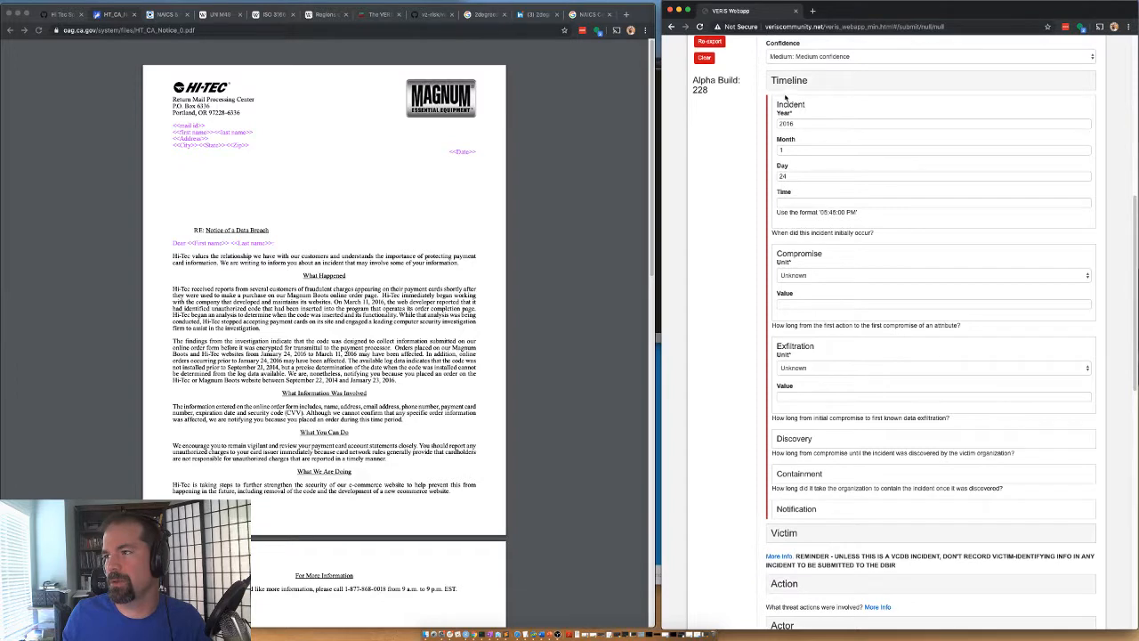
pyautogui.click(788, 86)
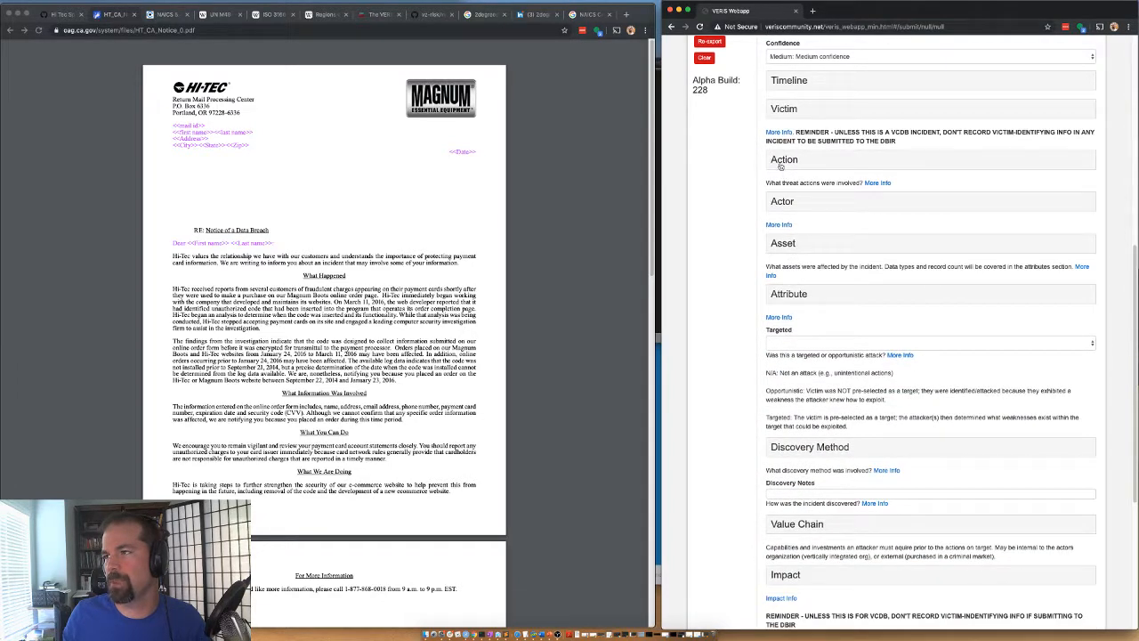
# Expand the Action section and its Hacking category, and look over the Hacking Variety options
pyautogui.click(781, 162)
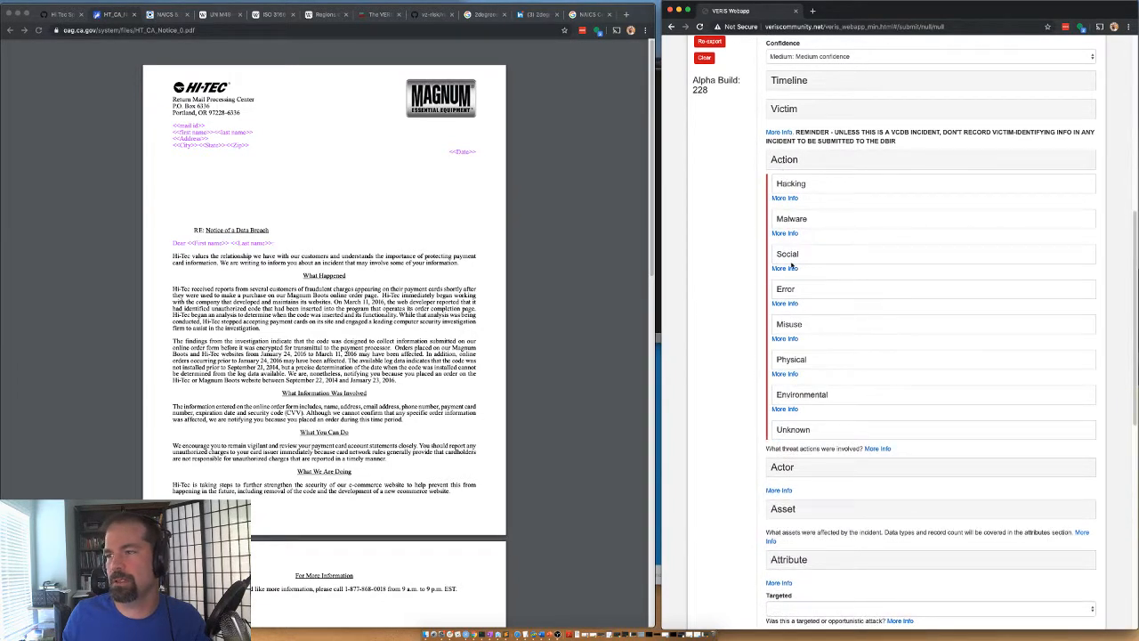
pyautogui.click(786, 185)
pyautogui.scroll(-3, 795, 223)
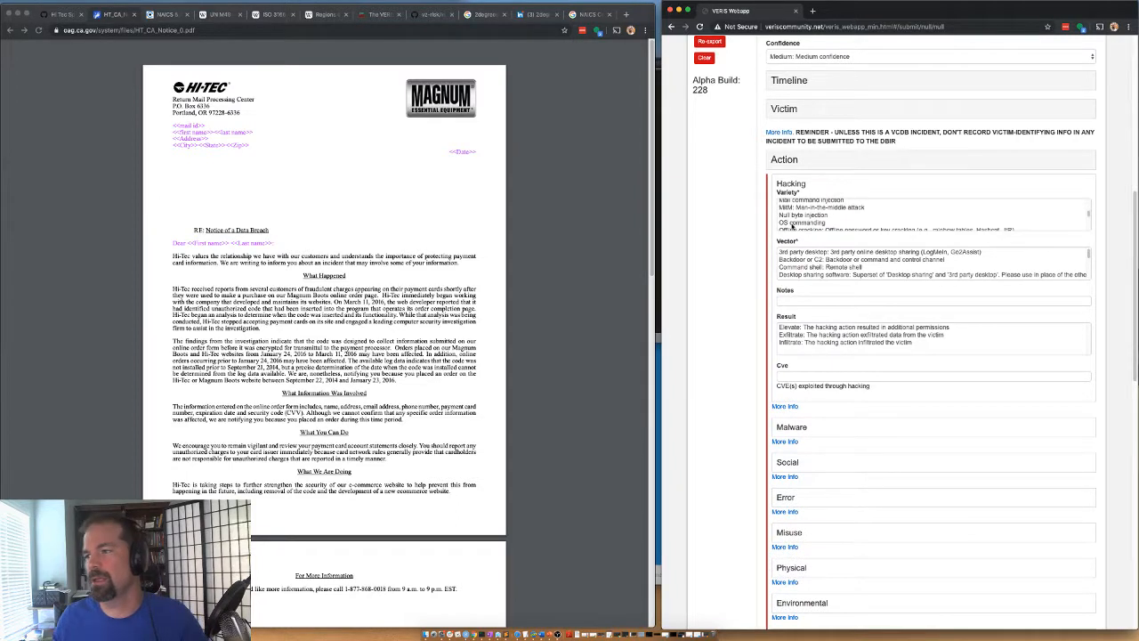
pyautogui.scroll(-3, 794, 224)
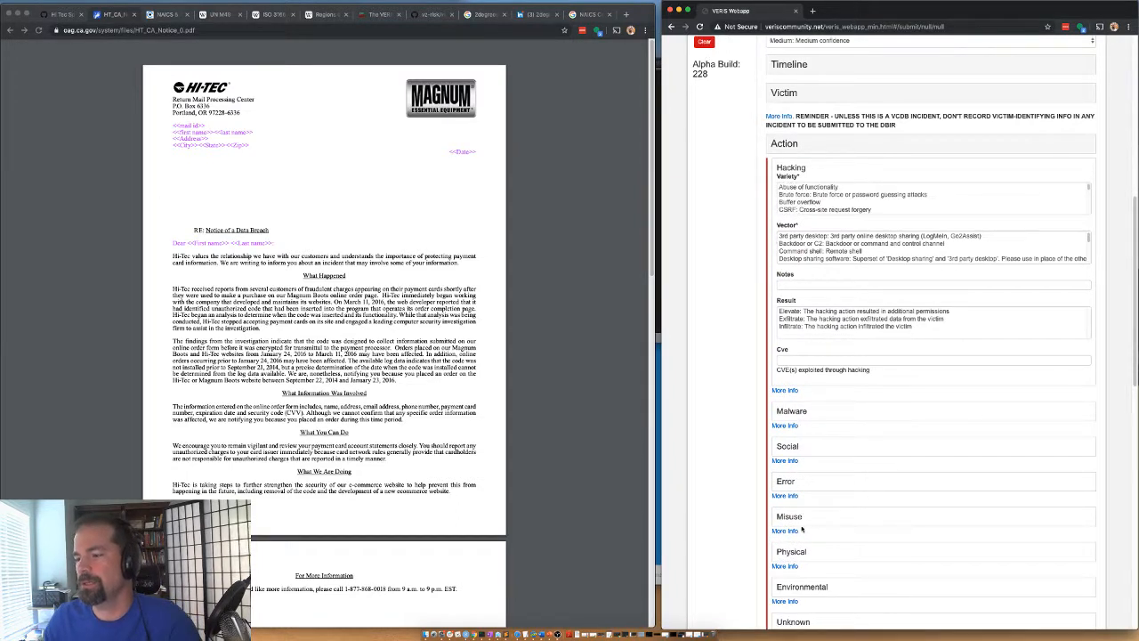
pyautogui.scroll(-4, 805, 504)
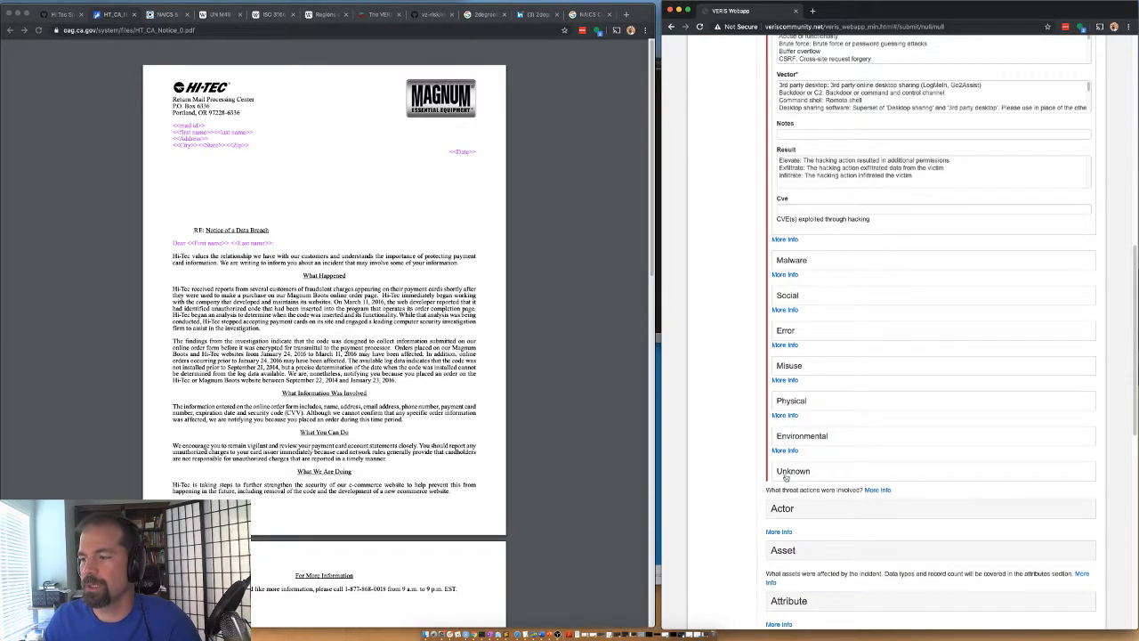
# Expand the Unknown action and select Infiltrate as its Result
pyautogui.click(786, 473)
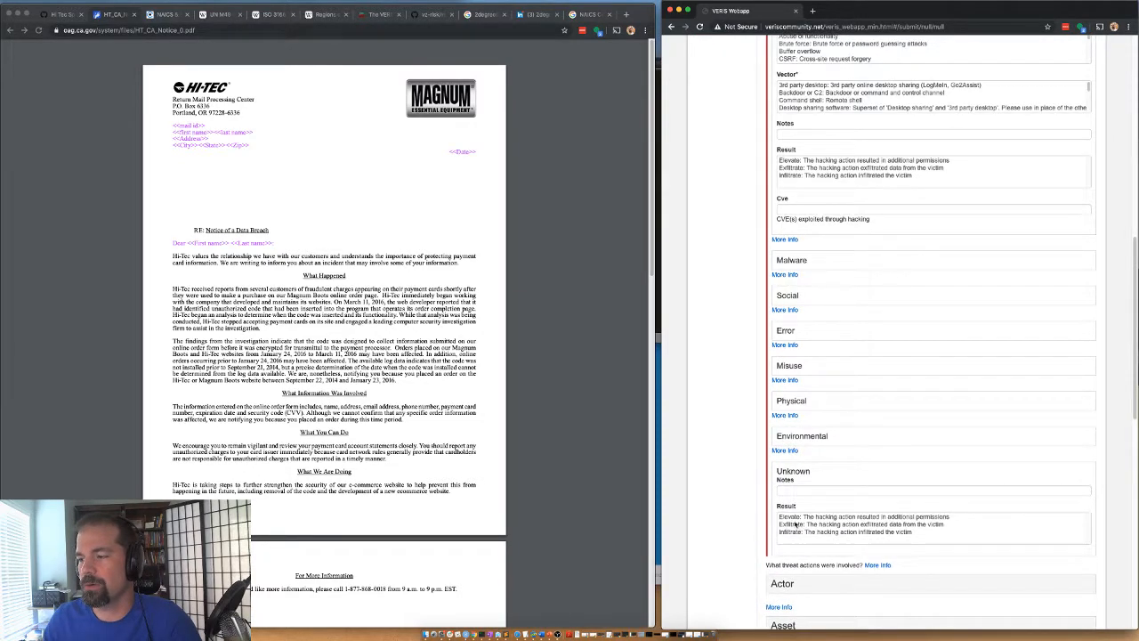
pyautogui.click(799, 531)
pyautogui.click(783, 490)
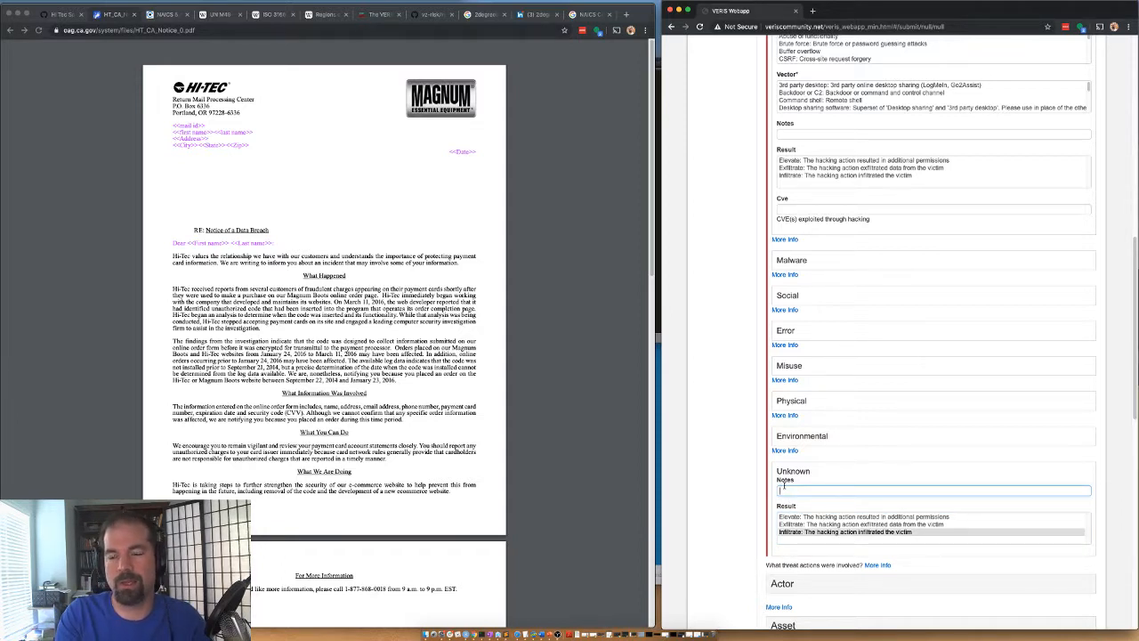
# Expand the Malware action and deselect Infiltrate in the Unknown action's Result
pyautogui.click(790, 263)
pyautogui.scroll(-5, 801, 374)
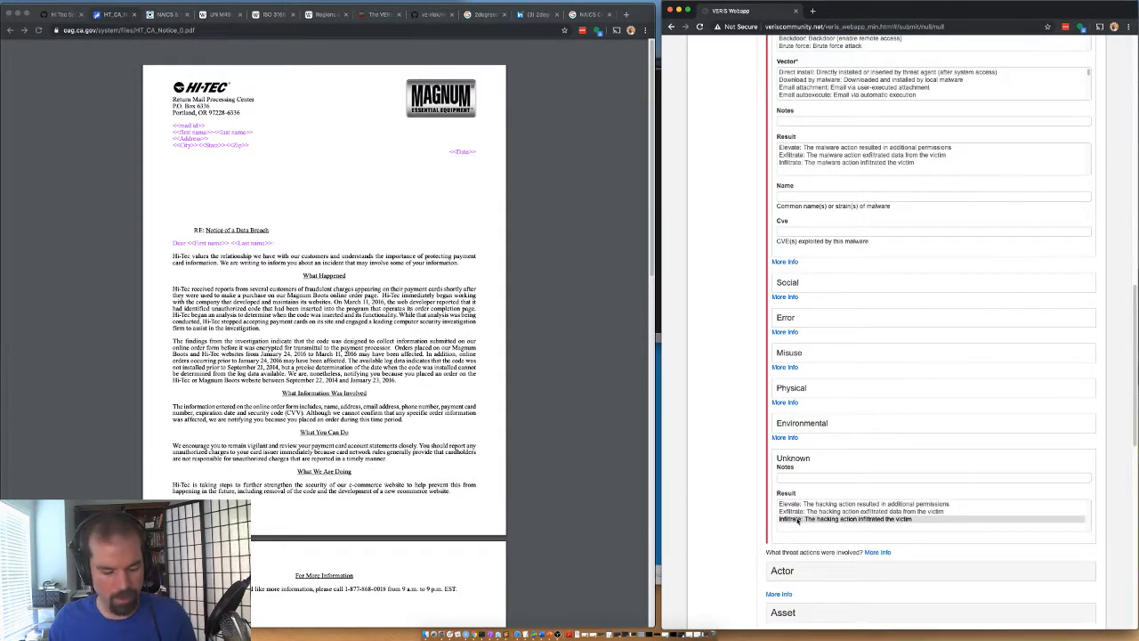
pyautogui.keyDown('super'); pyautogui.click(797, 520); pyautogui.keyUp('super')
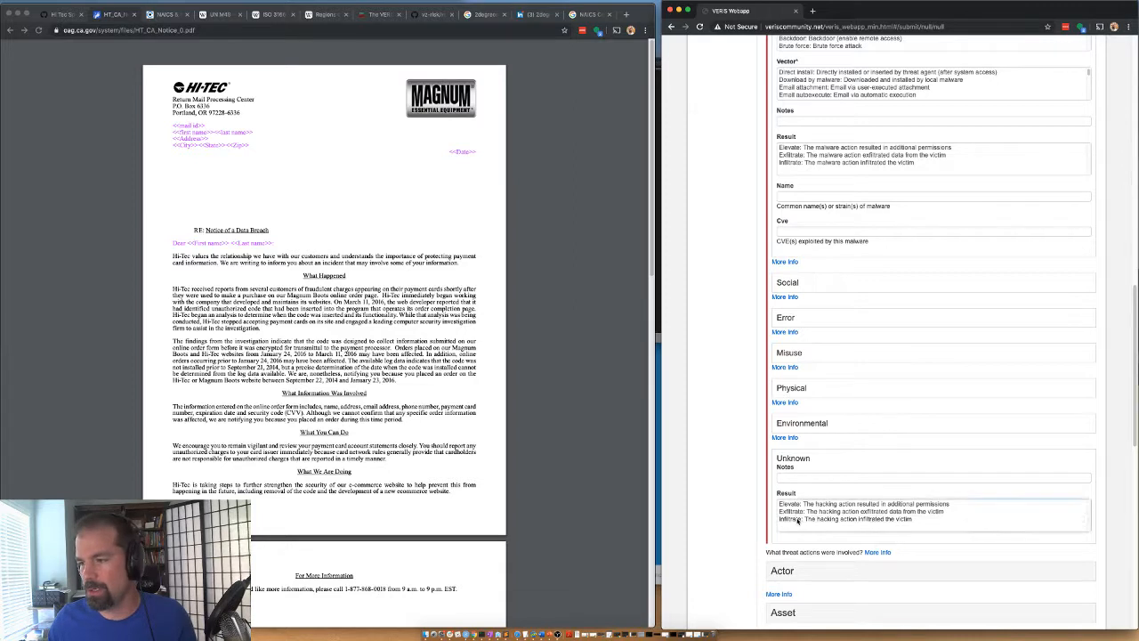
pyautogui.doubleClick(793, 458)
# Select both Exfiltrate and Infiltrate as the Malware action's Result
pyautogui.scroll(2, 801, 267)
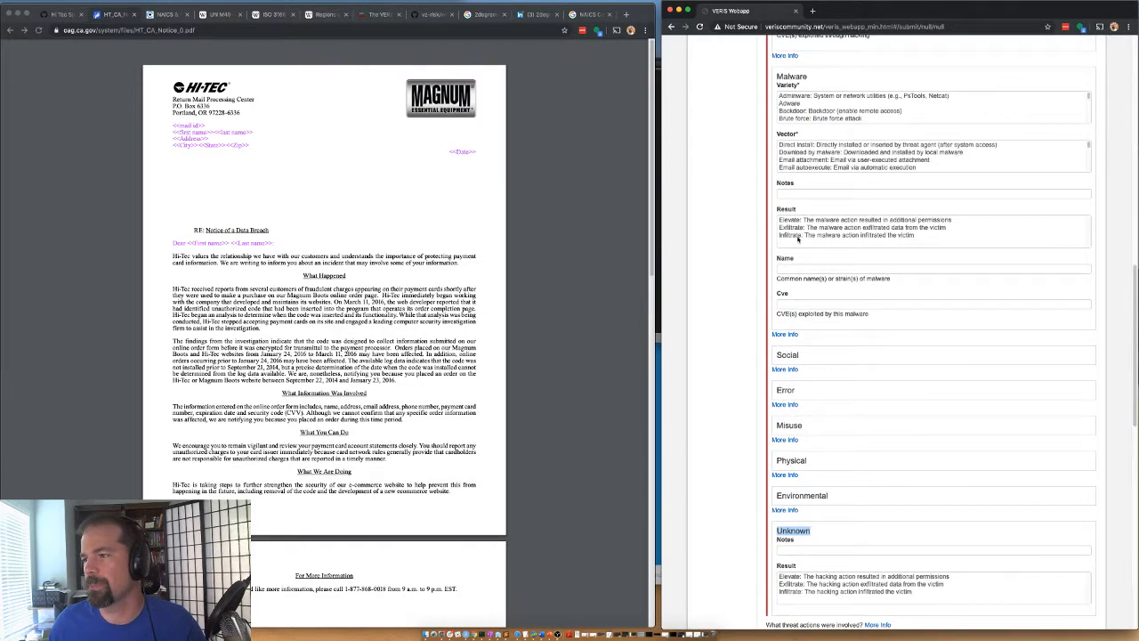
pyautogui.click(790, 228)
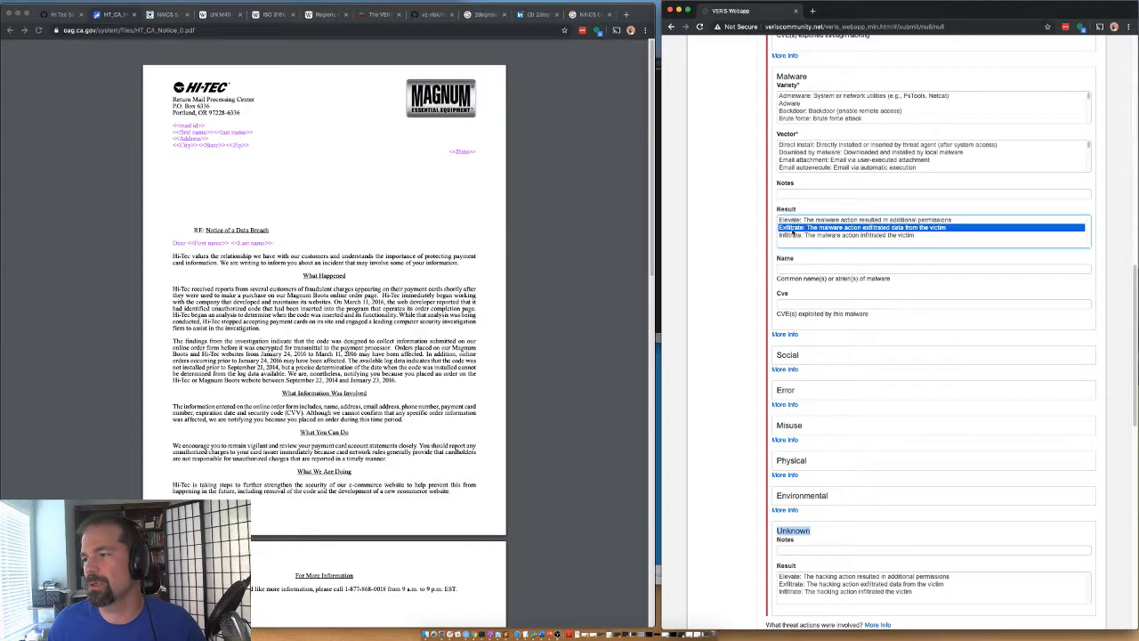
pyautogui.keyDown('super'); pyautogui.click(792, 234); pyautogui.keyUp('super')
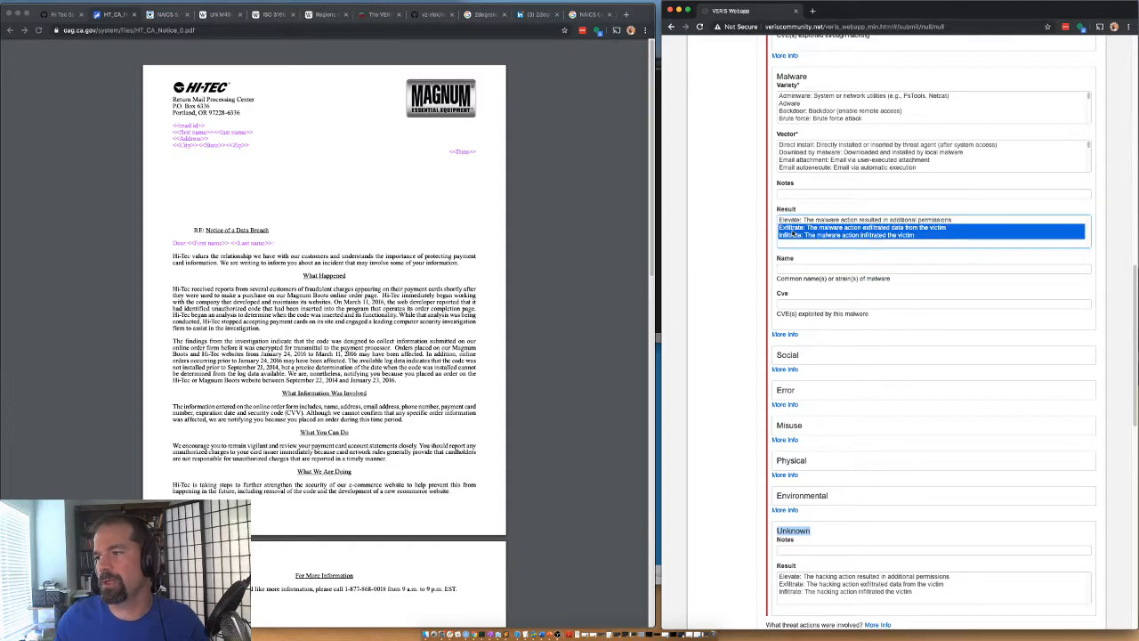
# Look over the Vector options of the Malware action
pyautogui.scroll(2, 800, 119)
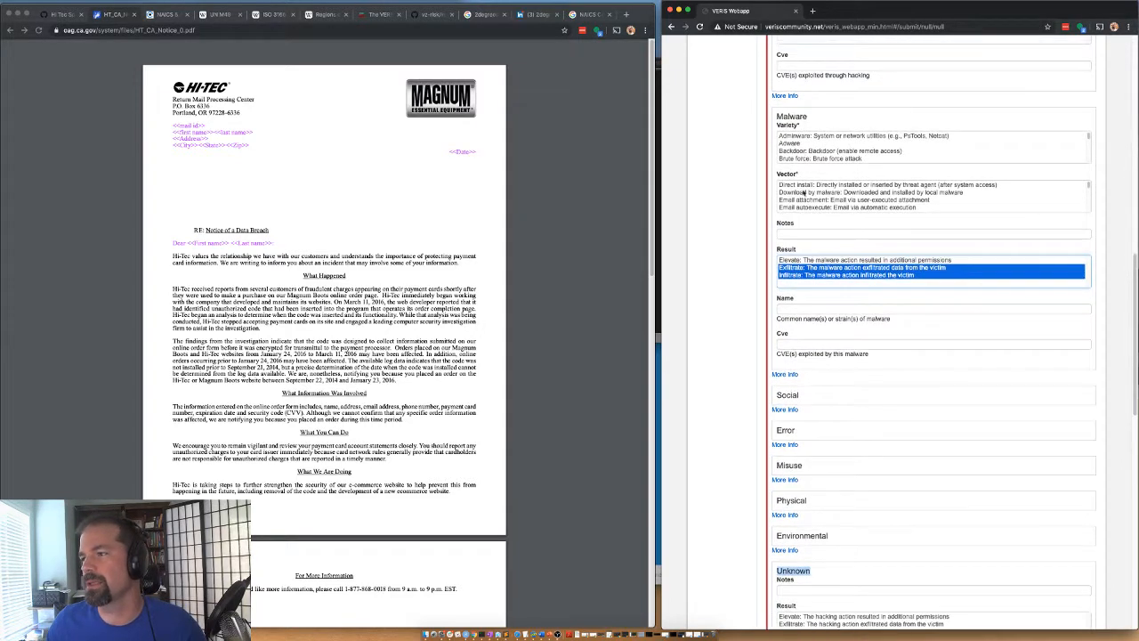
pyautogui.scroll(-5, 804, 200)
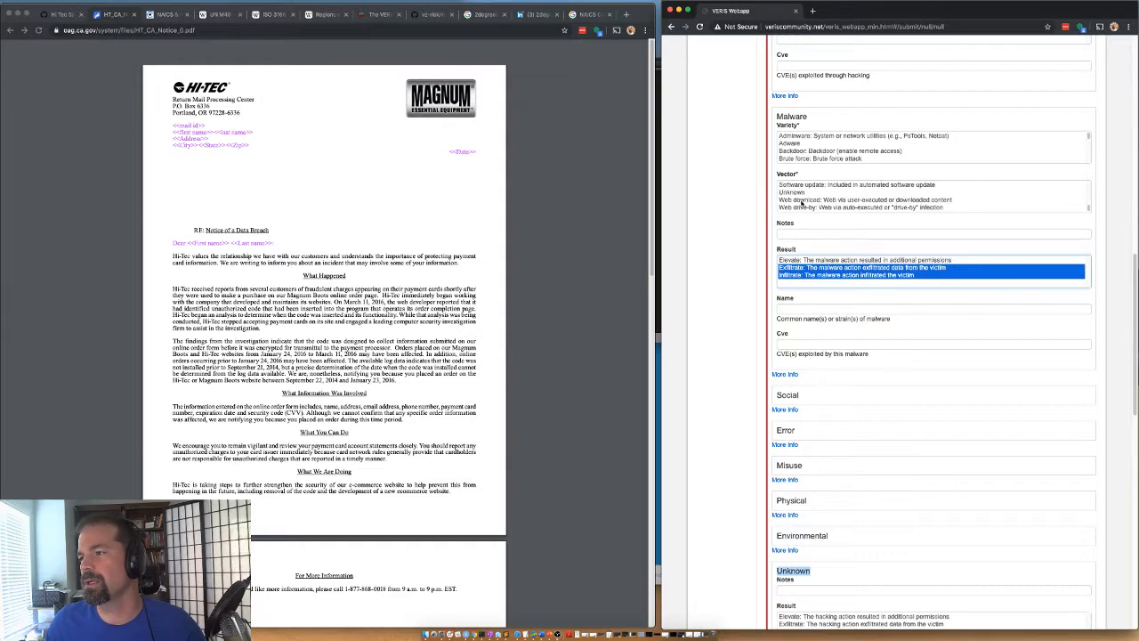
pyautogui.scroll(4, 803, 208)
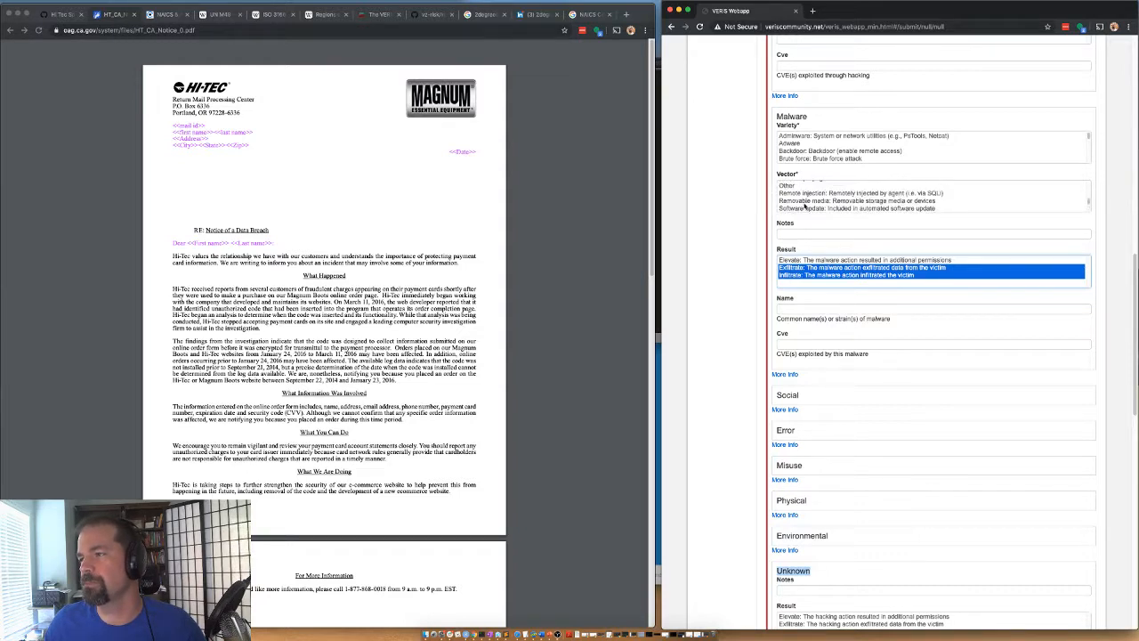
pyautogui.scroll(4, 803, 207)
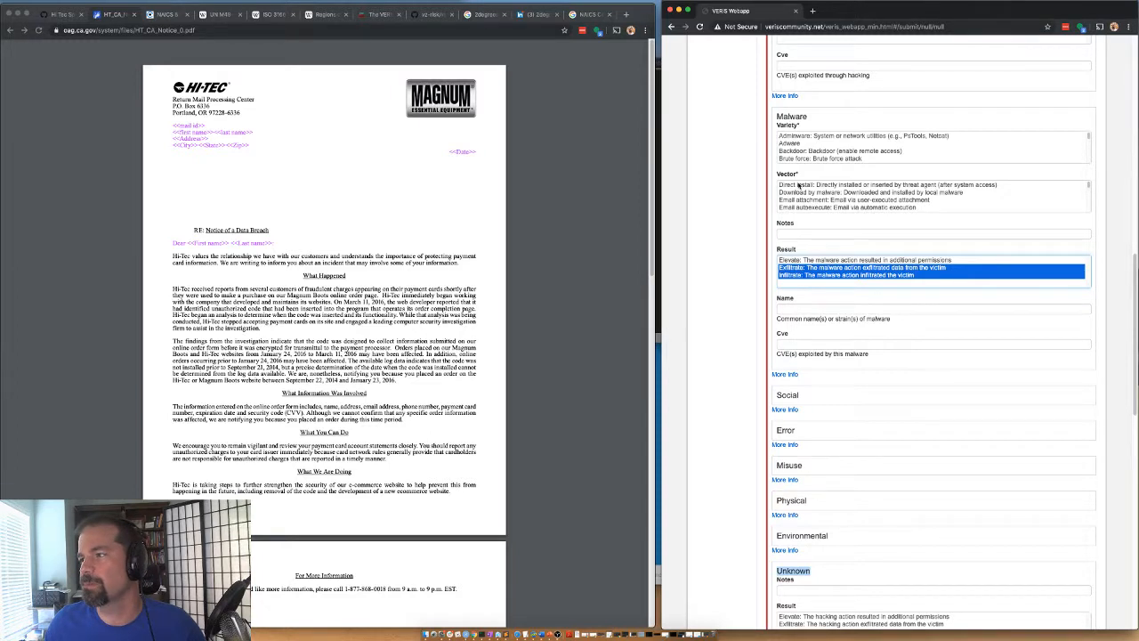
# Review the Malware action's Variety options and select Capture app data
pyautogui.scroll(-5, 804, 149)
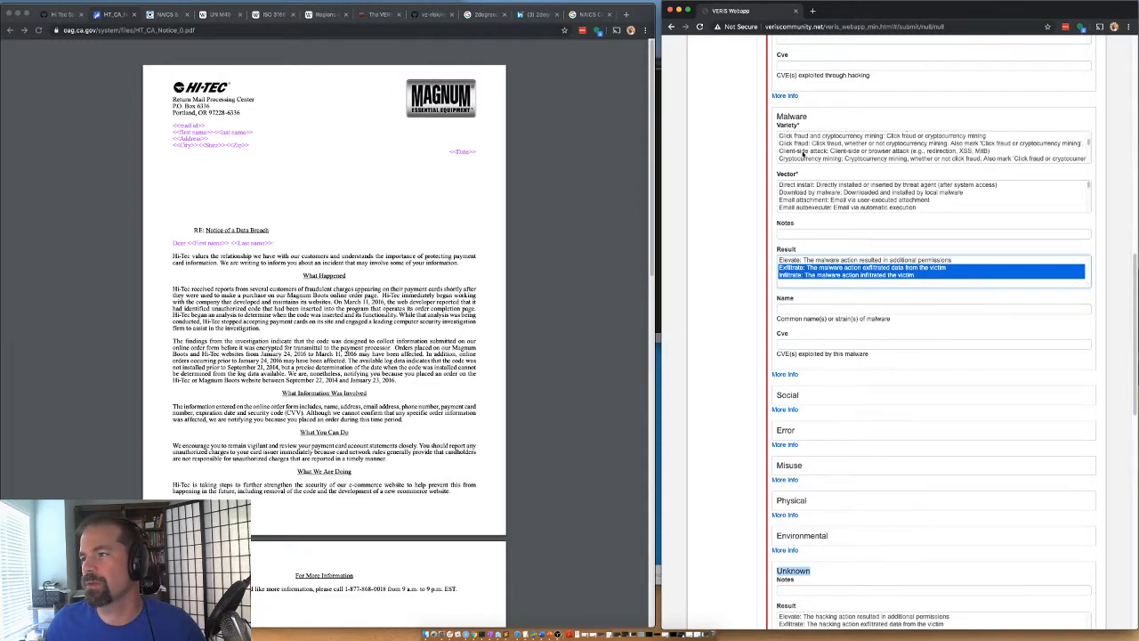
pyautogui.scroll(-4, 804, 151)
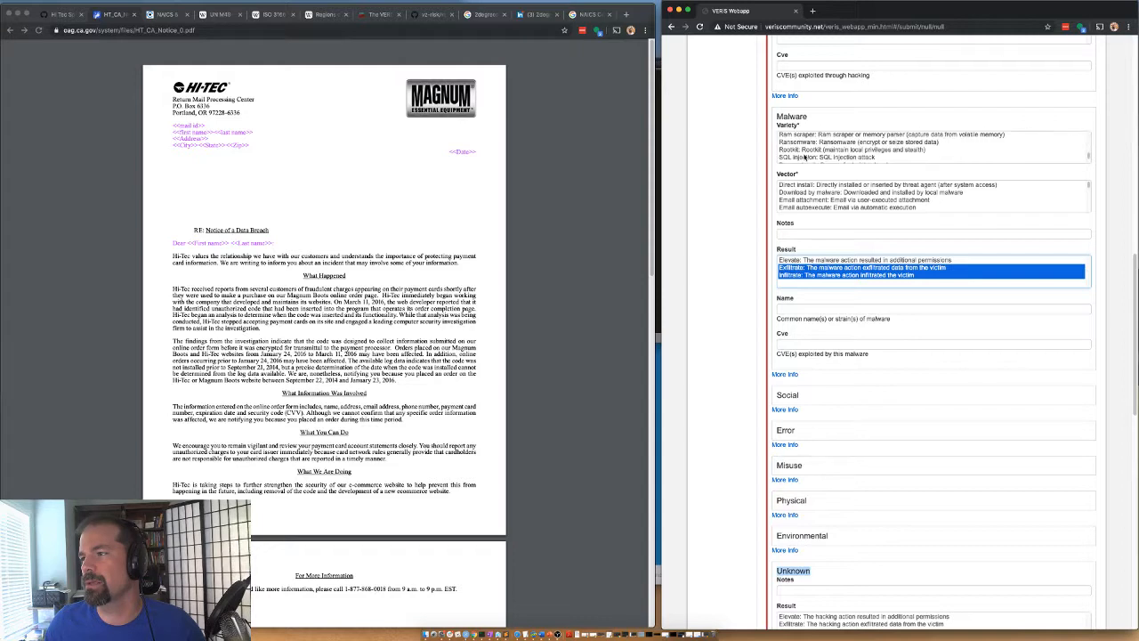
pyautogui.scroll(-6, 813, 148)
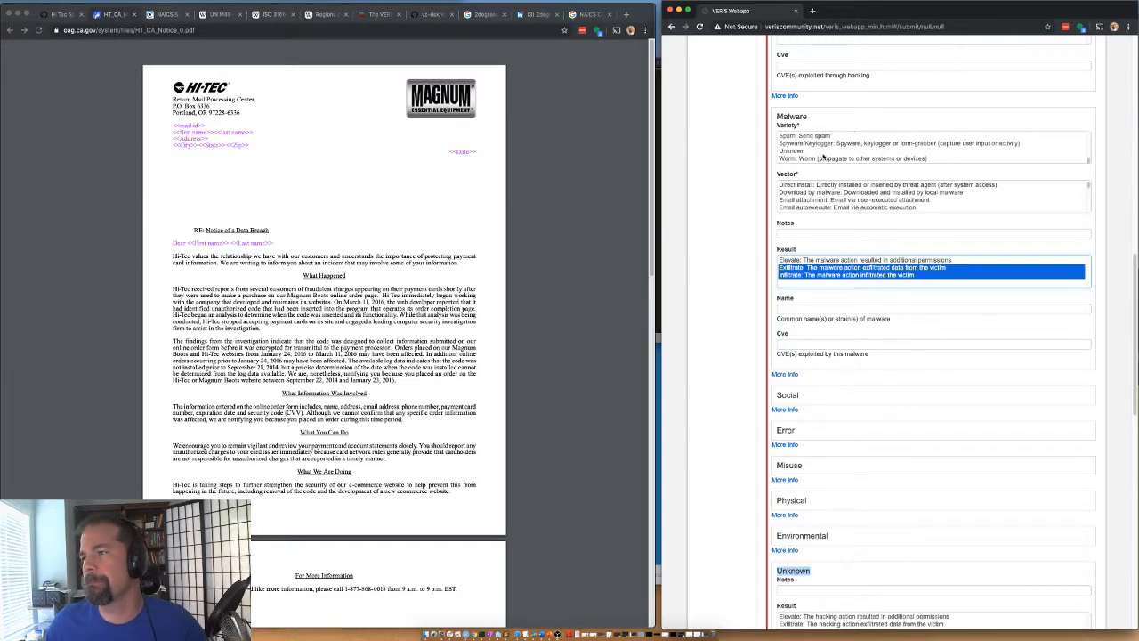
pyautogui.scroll(2, 823, 155)
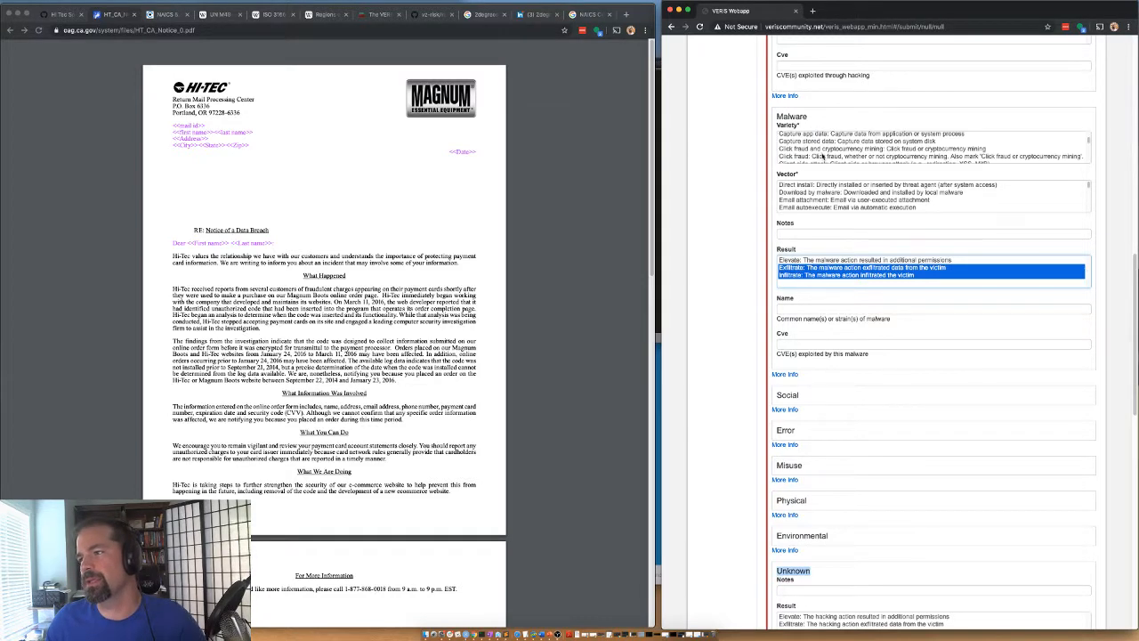
pyautogui.scroll(-3, 823, 156)
pyautogui.scroll(-3, 823, 156)
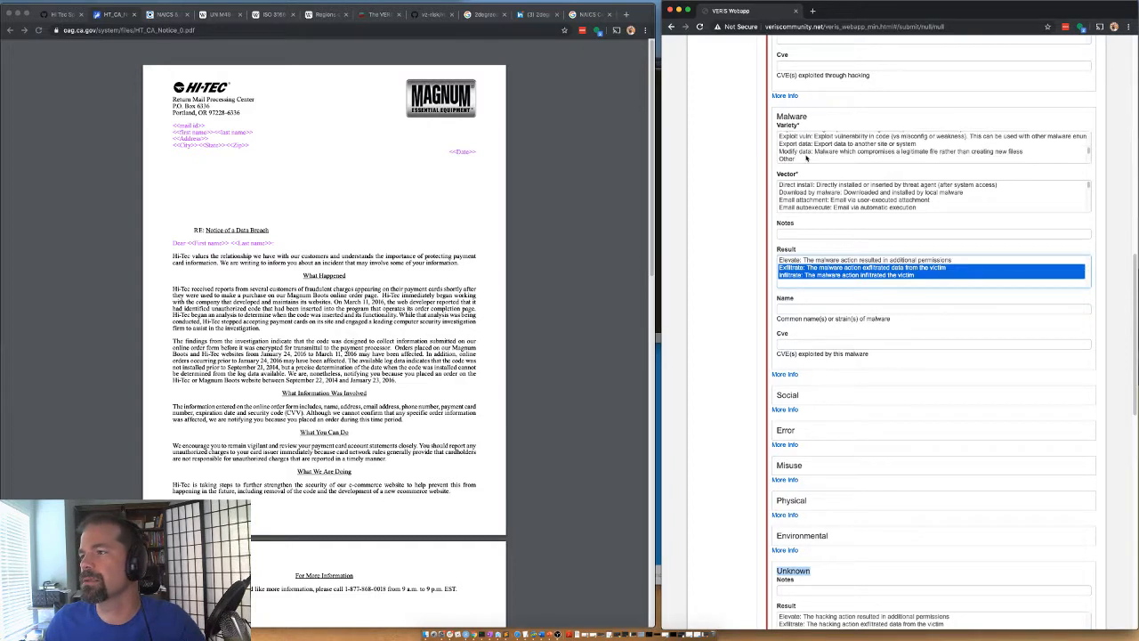
pyautogui.scroll(-2, 813, 158)
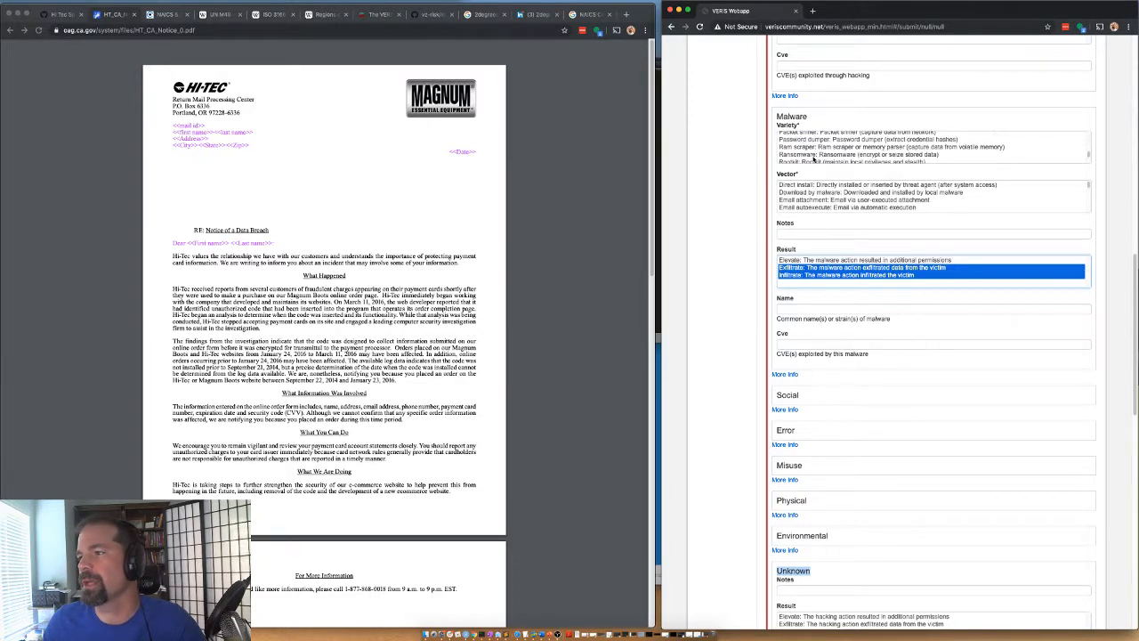
pyautogui.scroll(-2, 806, 155)
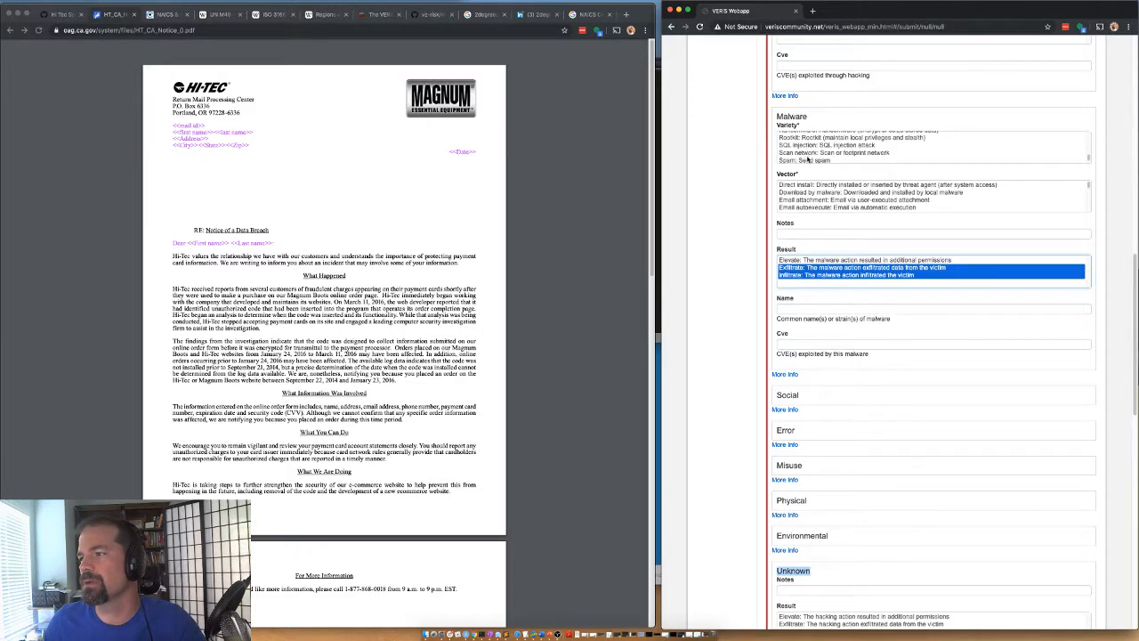
pyautogui.scroll(-3, 819, 155)
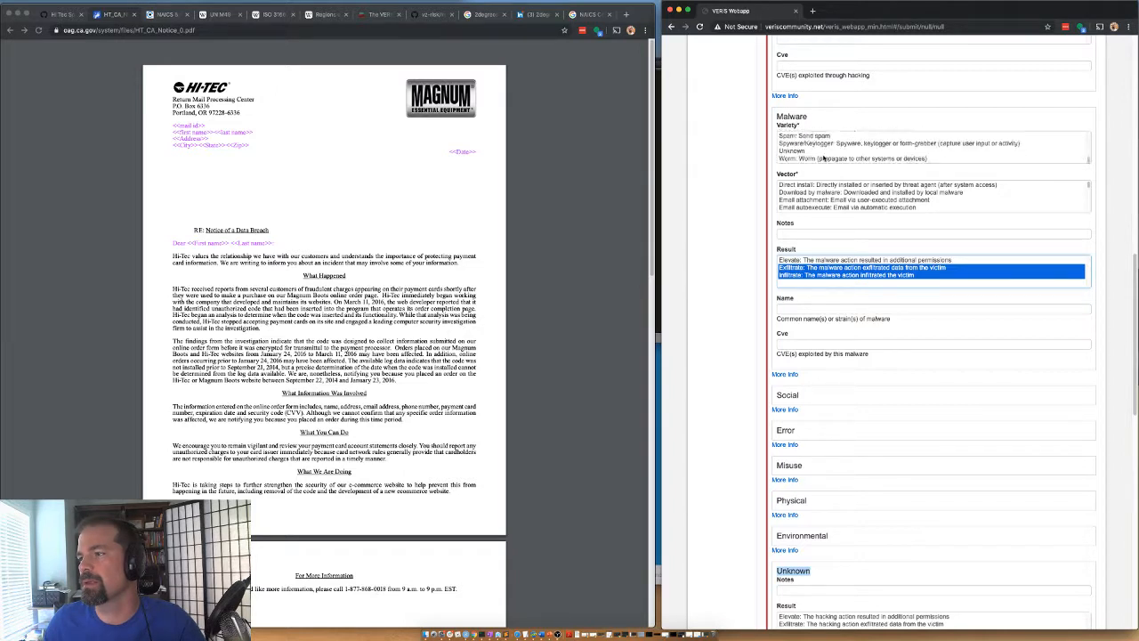
pyautogui.scroll(3, 823, 158)
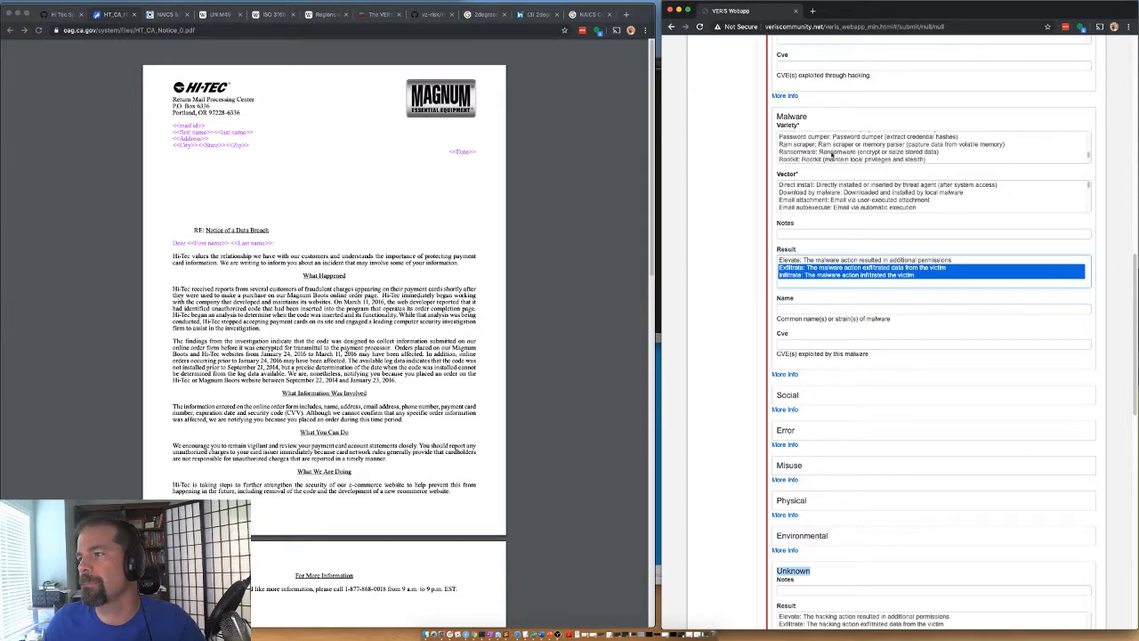
pyautogui.scroll(1, 837, 152)
pyautogui.scroll(3, 836, 149)
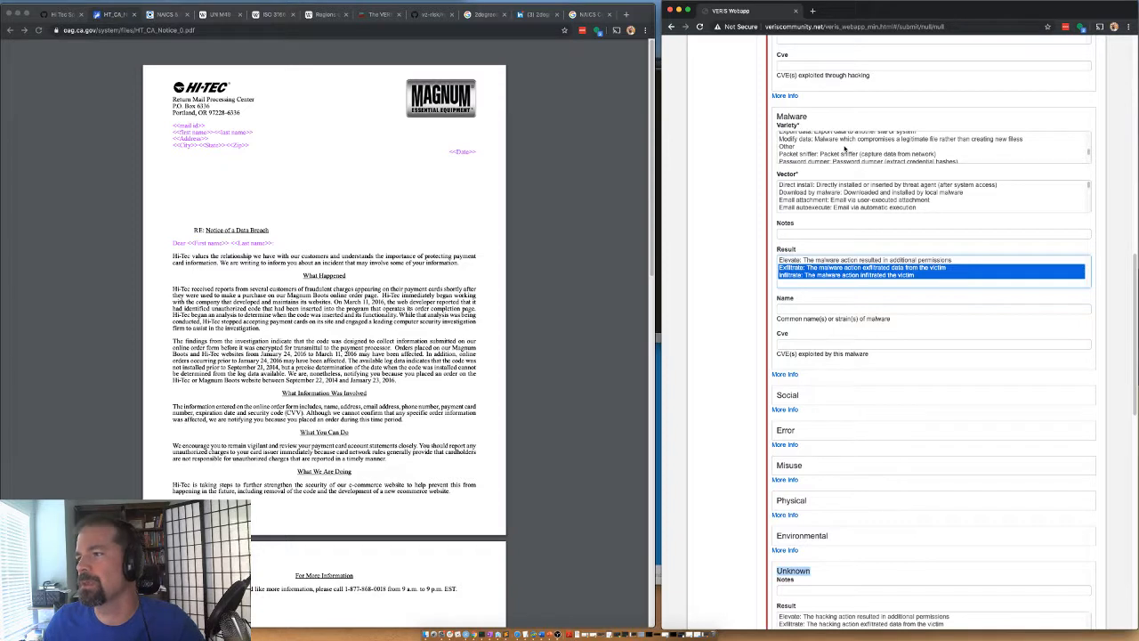
pyautogui.scroll(1, 827, 149)
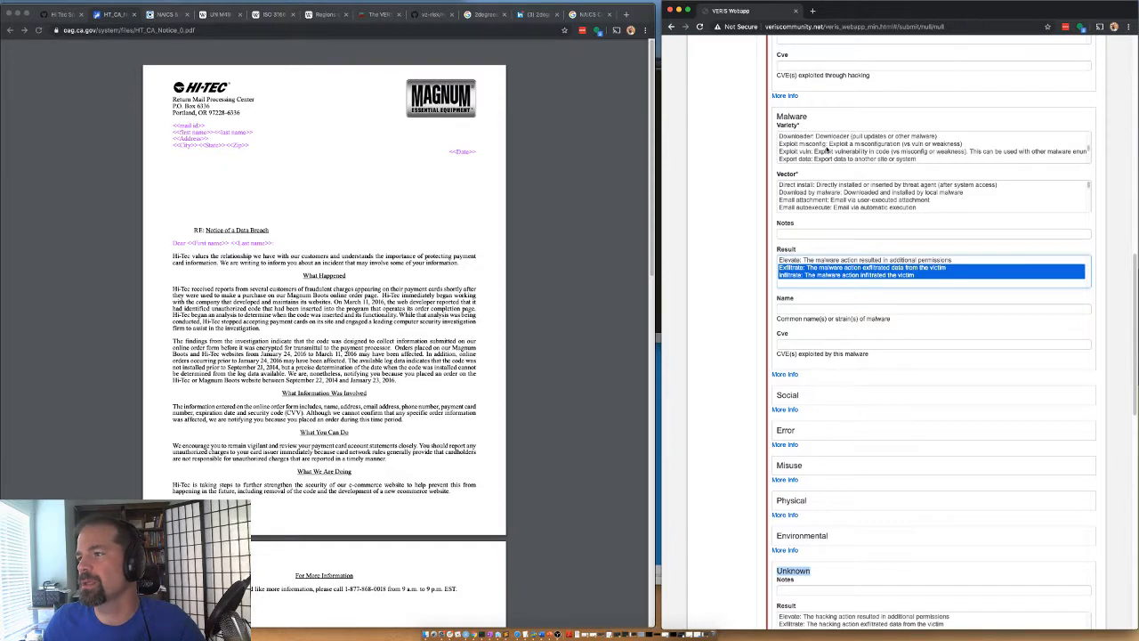
pyautogui.scroll(1, 823, 149)
pyautogui.scroll(2, 818, 149)
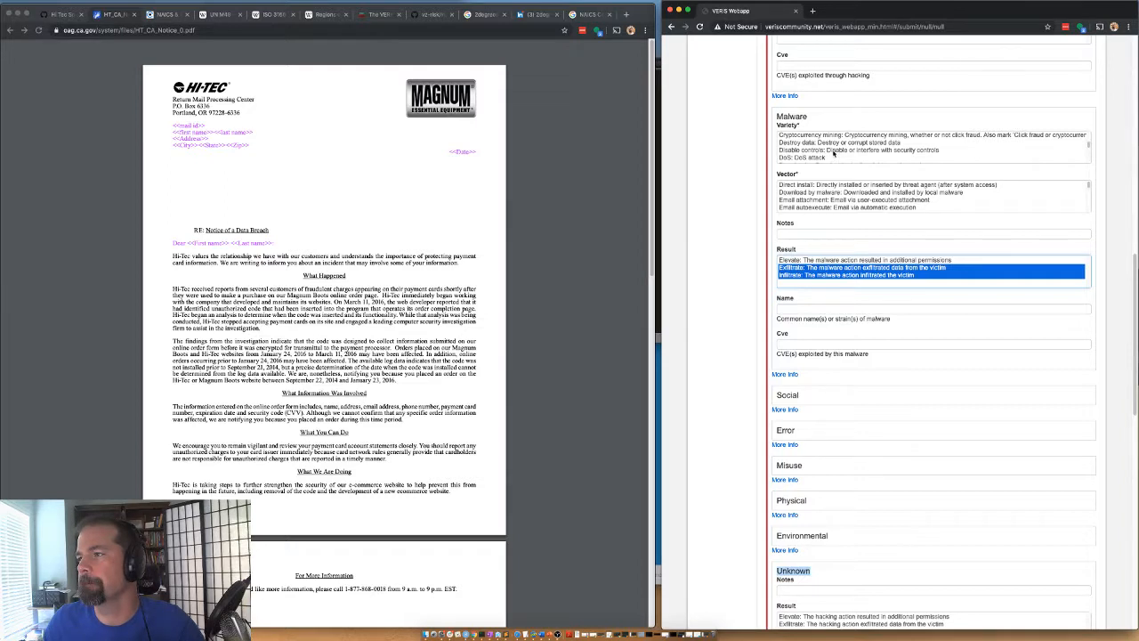
pyautogui.scroll(1, 832, 153)
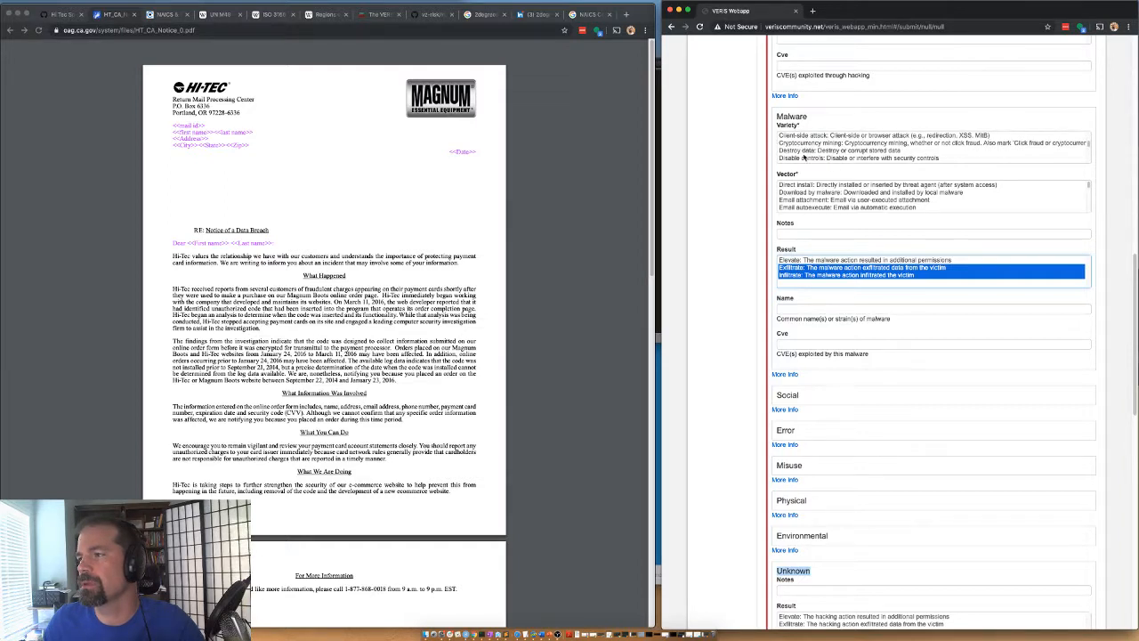
pyautogui.scroll(3, 812, 157)
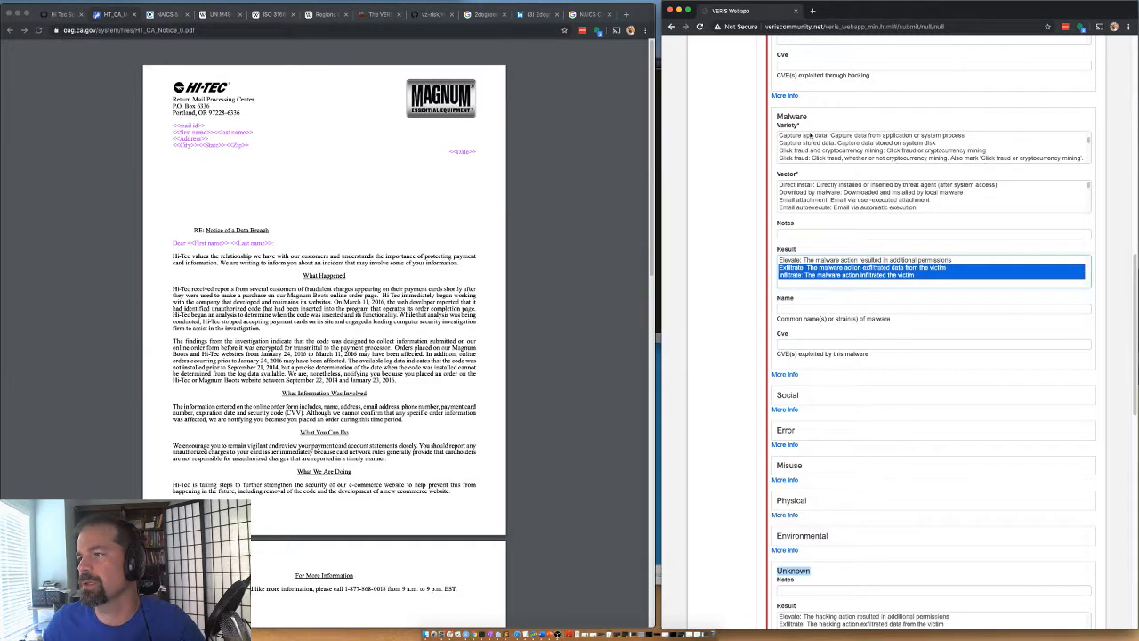
pyautogui.click(811, 135)
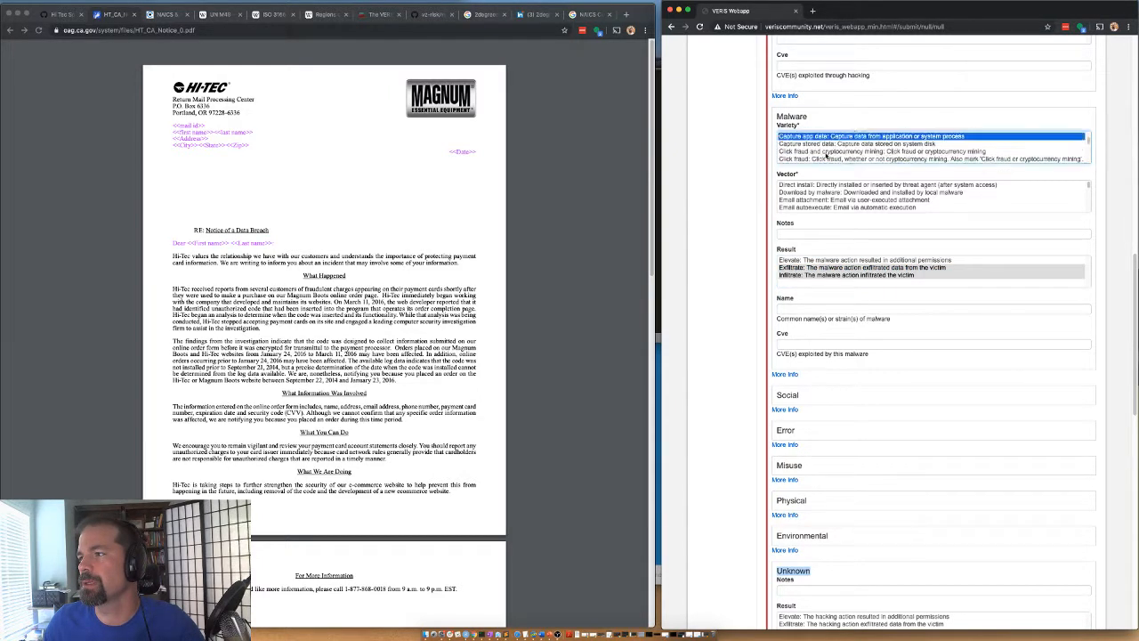
pyautogui.scroll(3, 826, 156)
pyautogui.scroll(1, 826, 155)
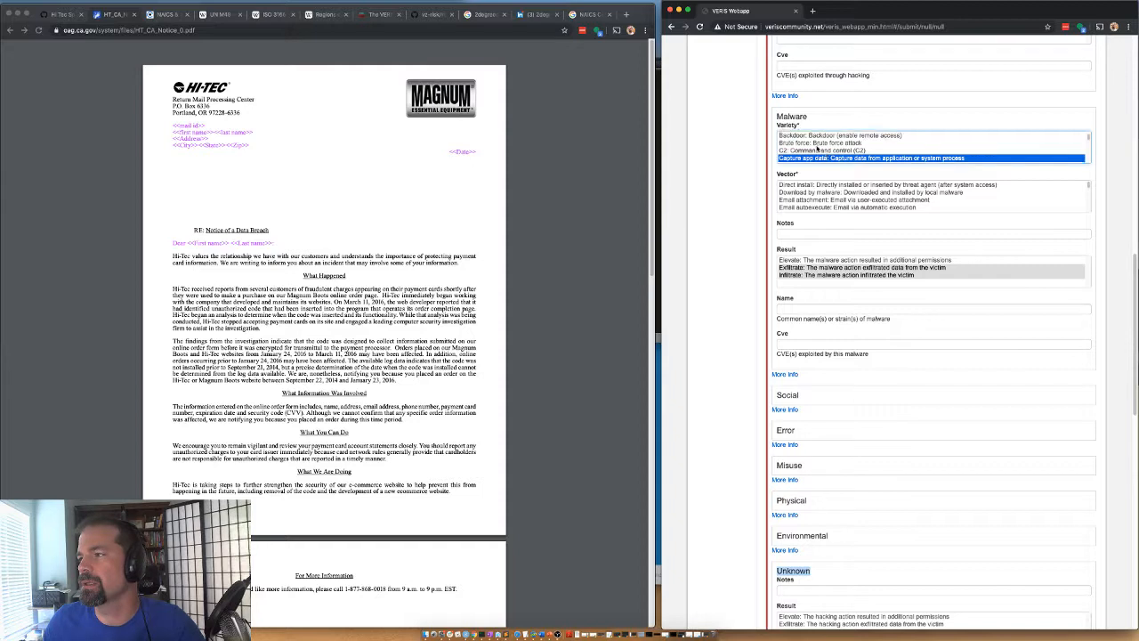
pyautogui.scroll(1, 818, 150)
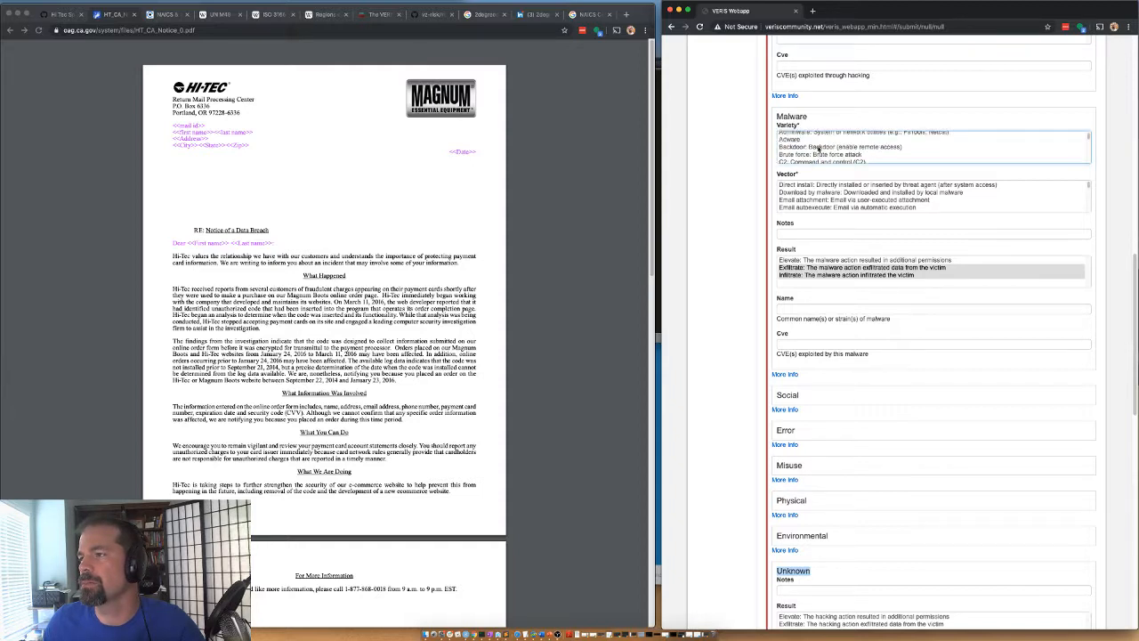
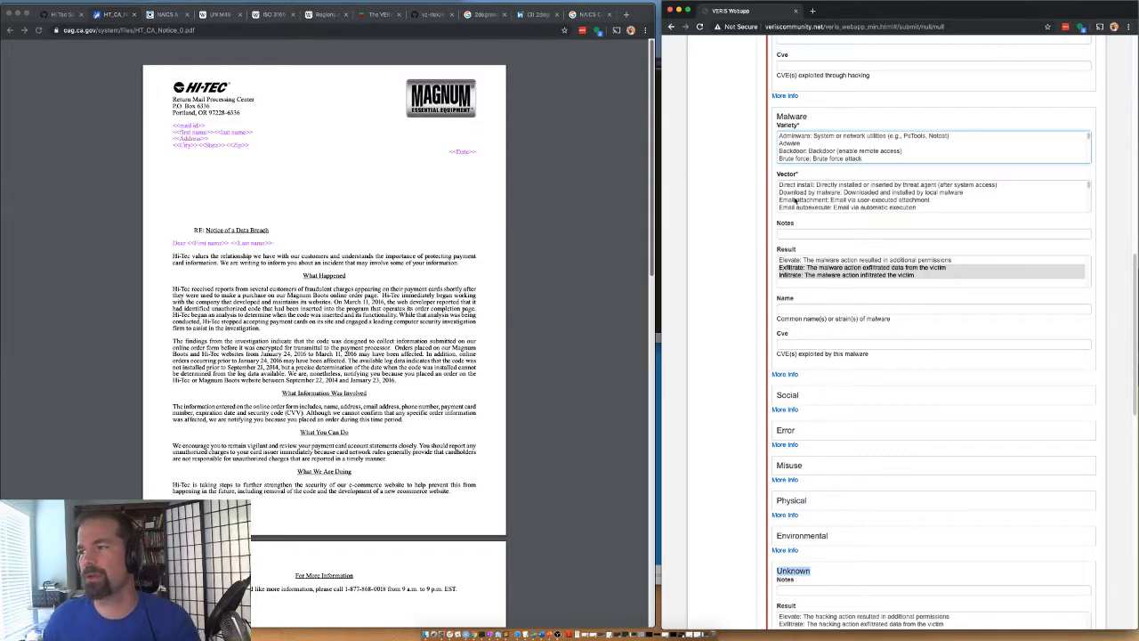
# Review the Malware action's Vector options and select Remote injection
pyautogui.scroll(-1, 801, 200)
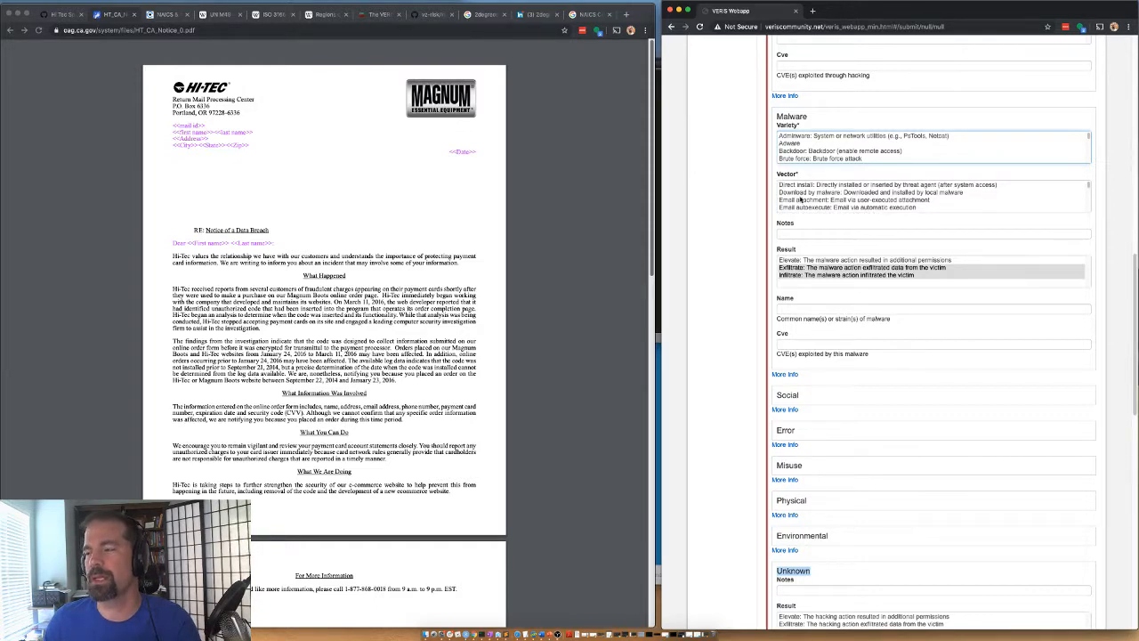
pyautogui.scroll(-4, 800, 200)
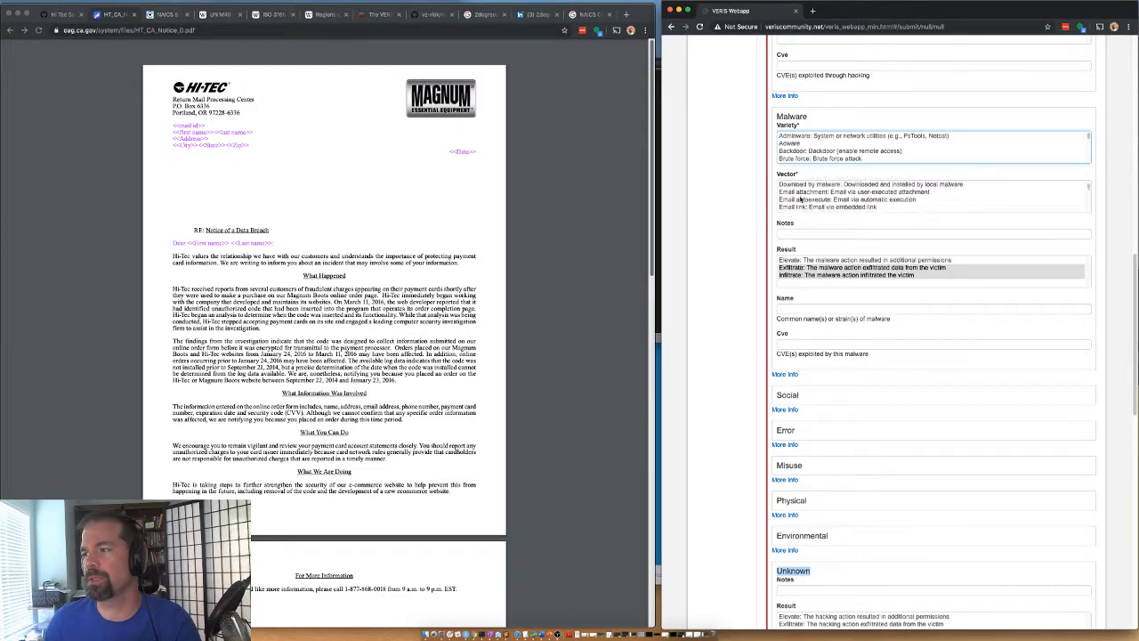
pyautogui.scroll(-6, 799, 202)
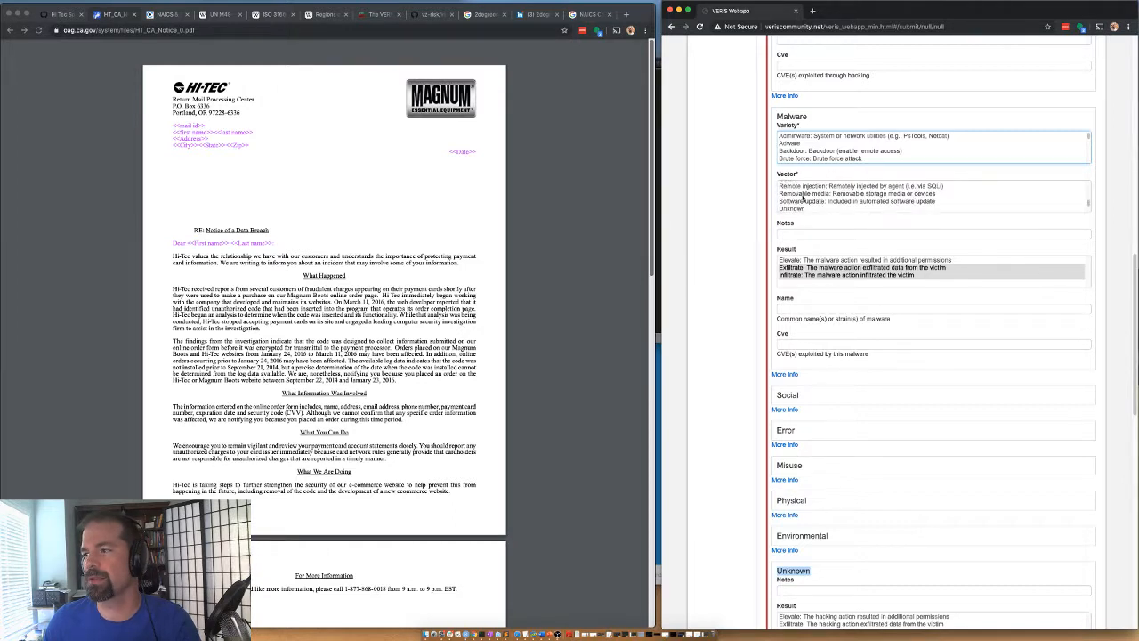
pyautogui.scroll(-1, 802, 198)
pyautogui.scroll(-3, 814, 188)
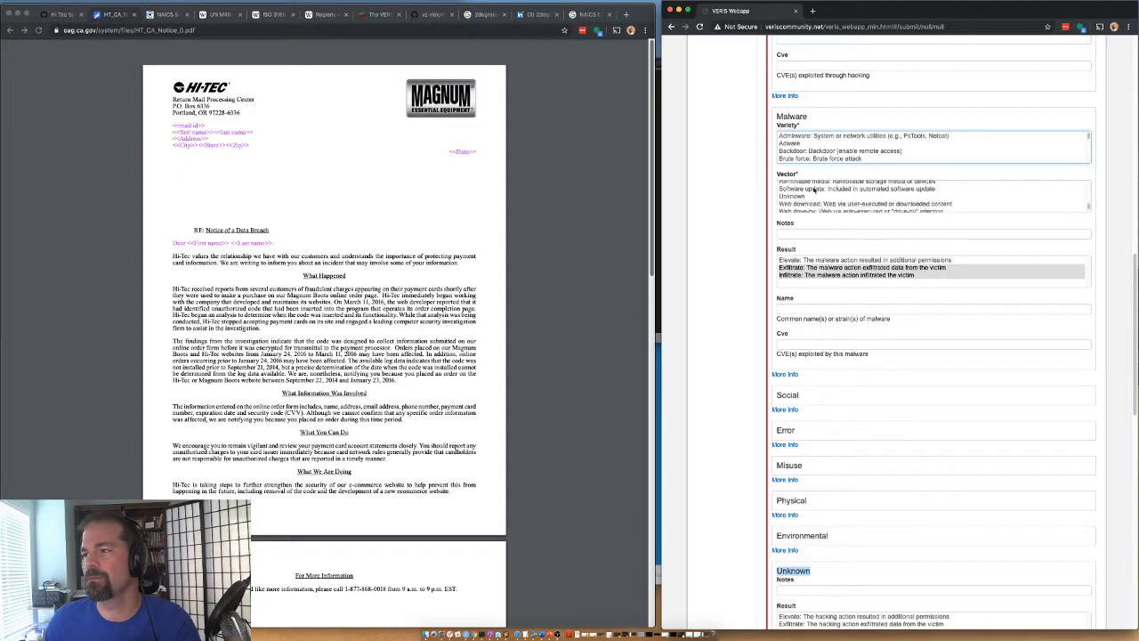
pyautogui.scroll(-1, 813, 188)
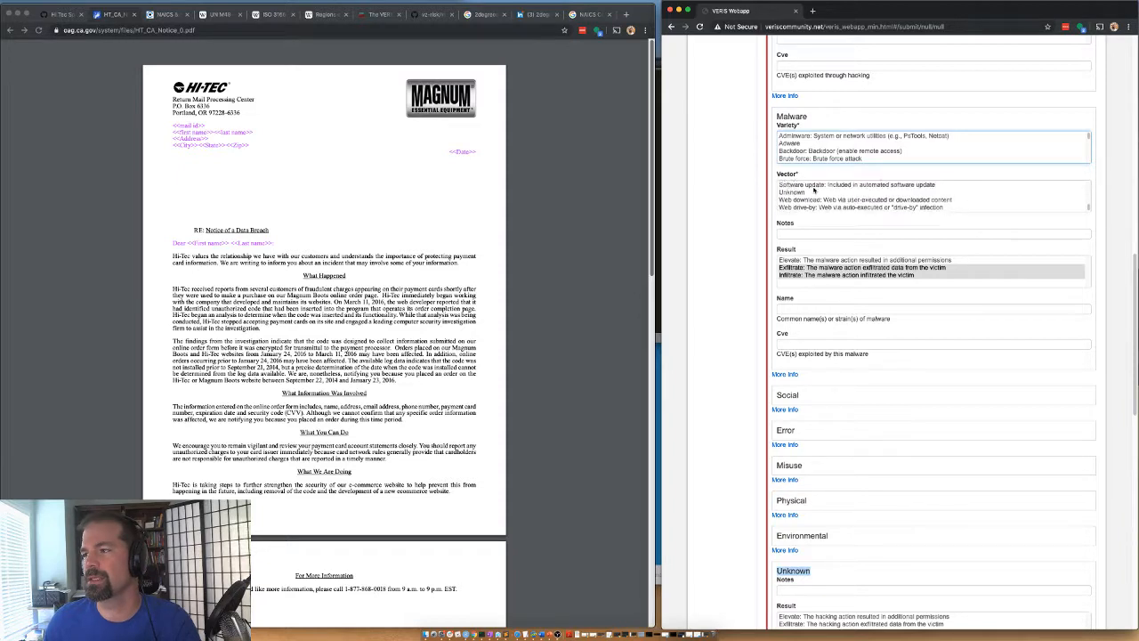
pyautogui.scroll(3, 814, 189)
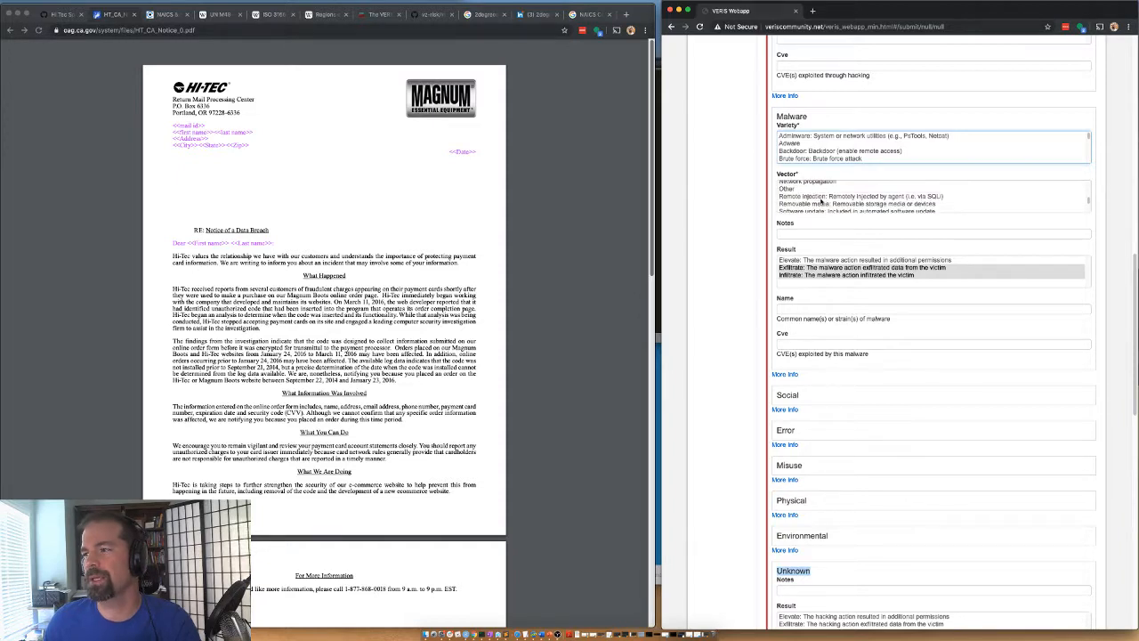
pyautogui.scroll(5, 832, 201)
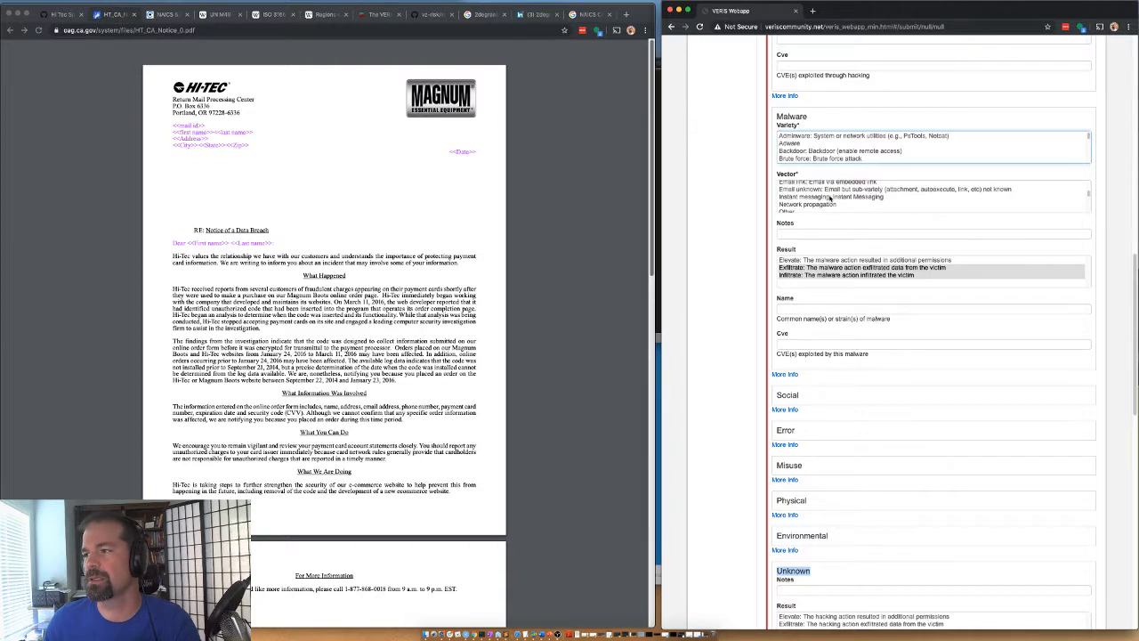
pyautogui.scroll(2, 830, 199)
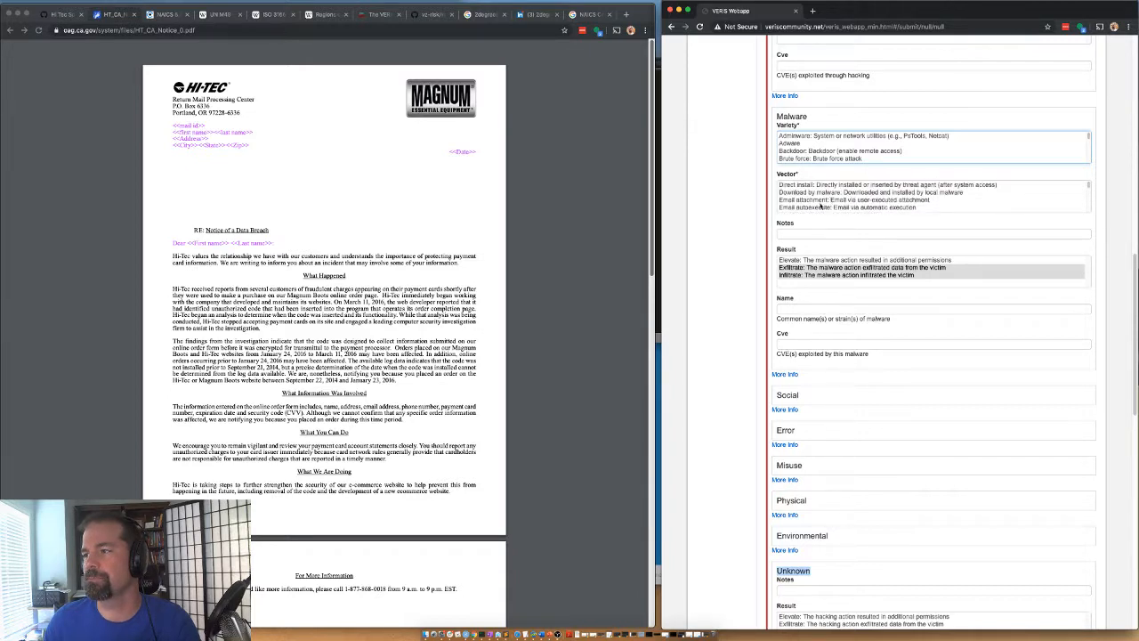
pyautogui.scroll(-1, 808, 200)
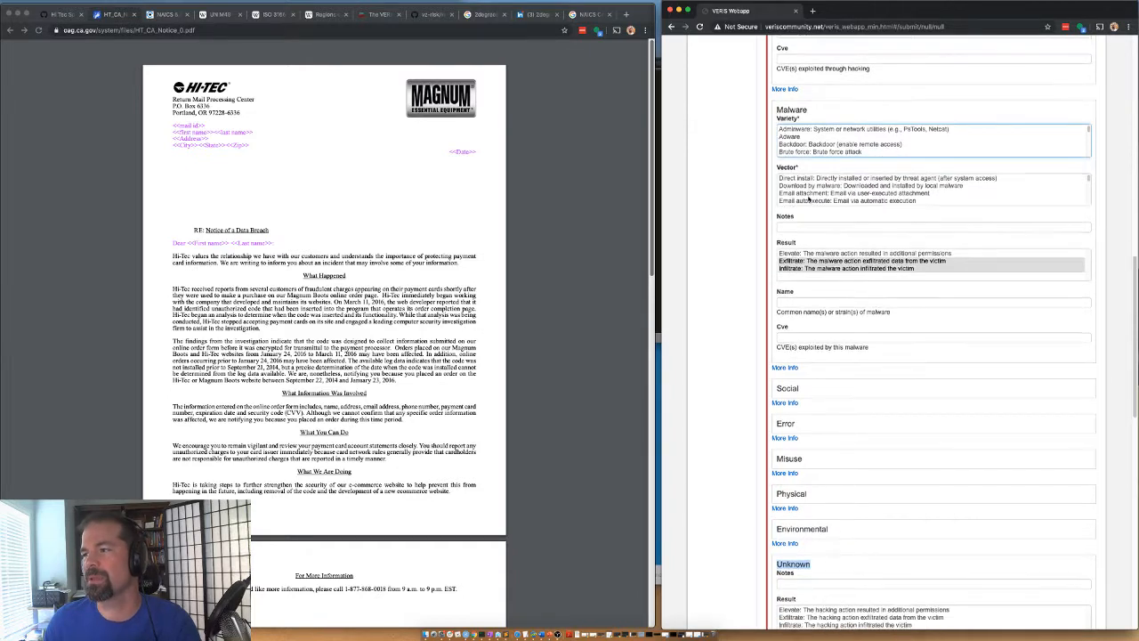
pyautogui.scroll(-1, 810, 197)
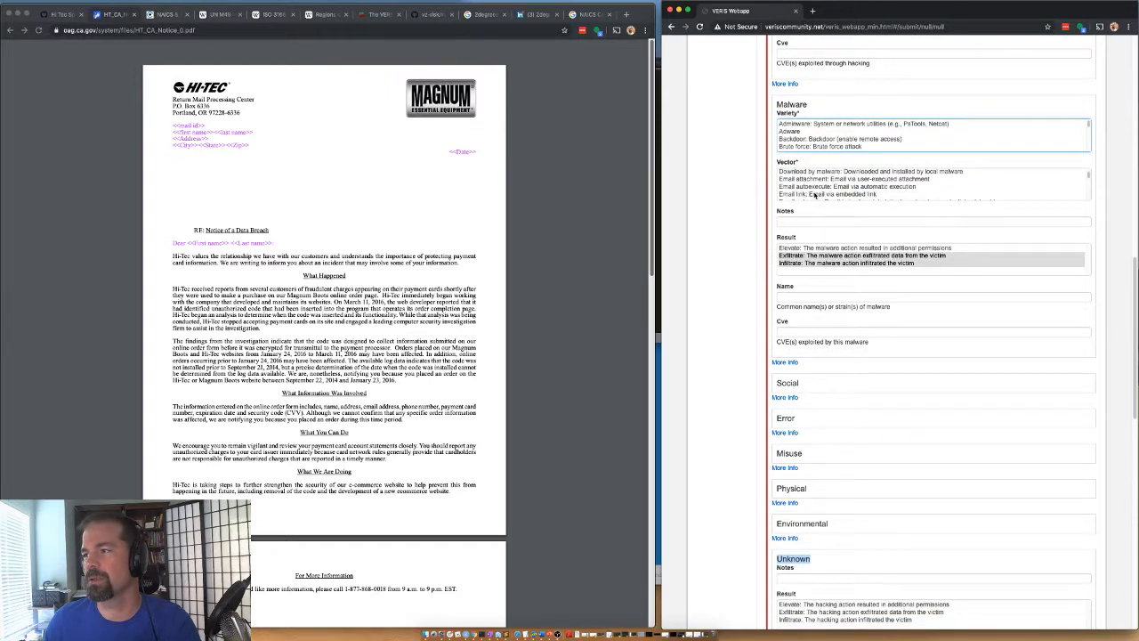
pyautogui.scroll(-4, 817, 183)
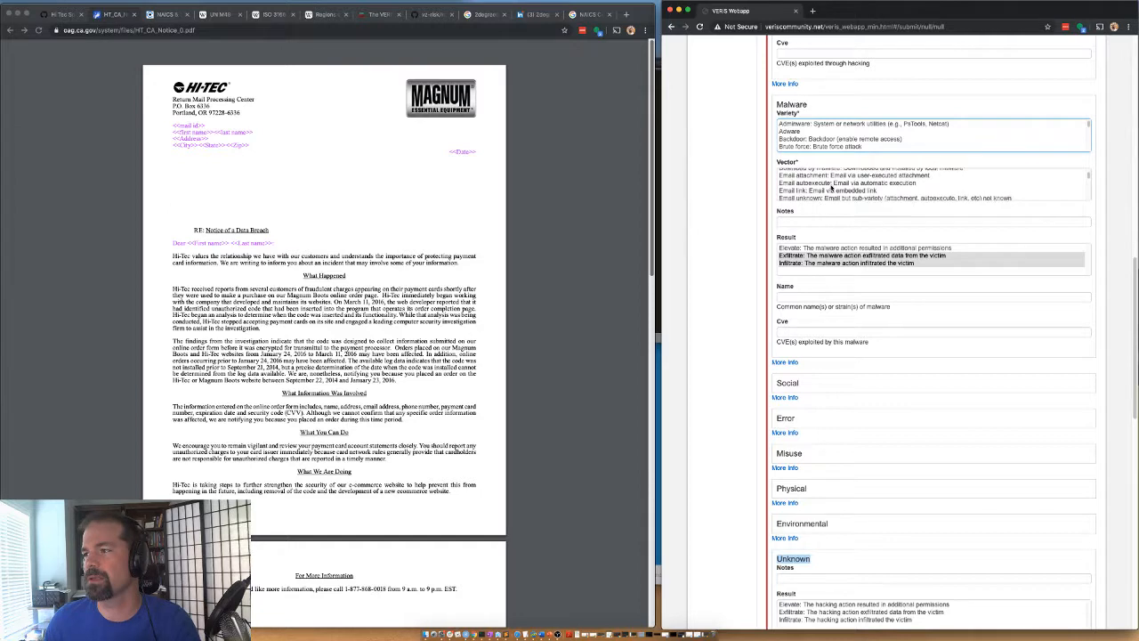
pyautogui.scroll(-1, 831, 187)
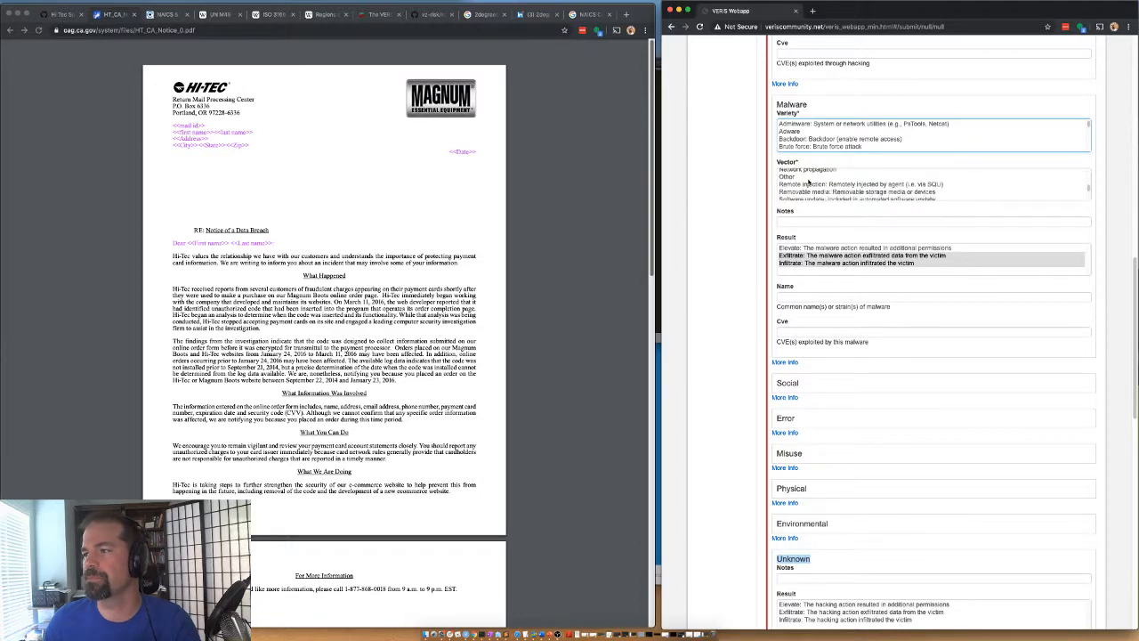
pyautogui.click(831, 185)
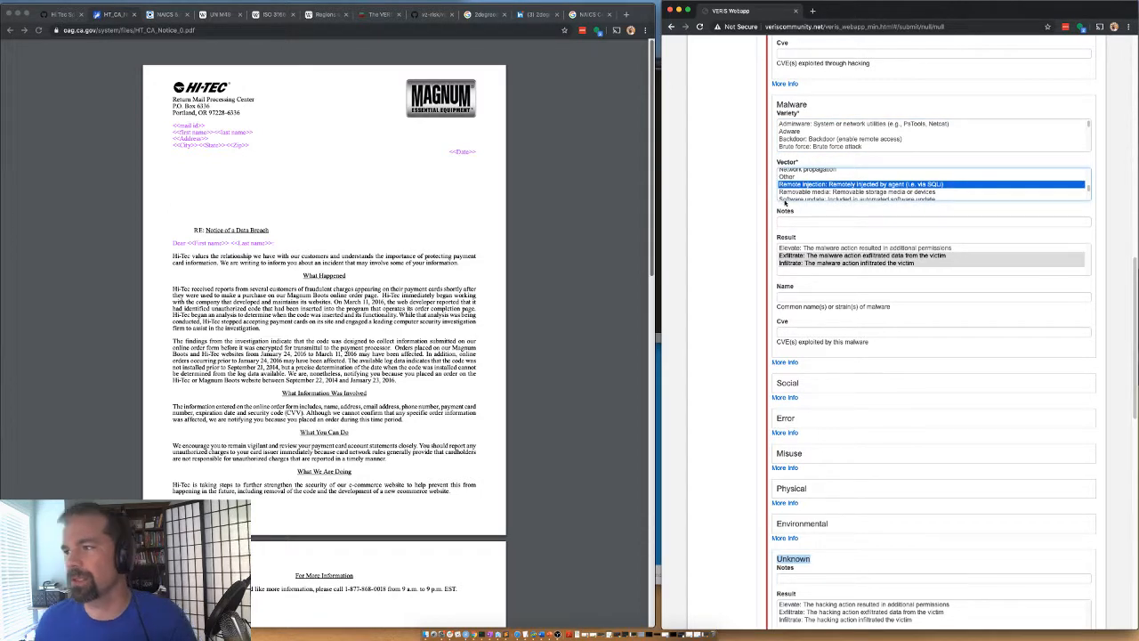
# Look over the remaining Malware Vector options and collapse the Unknown and Malware action sections
pyautogui.scroll(-3, 790, 187)
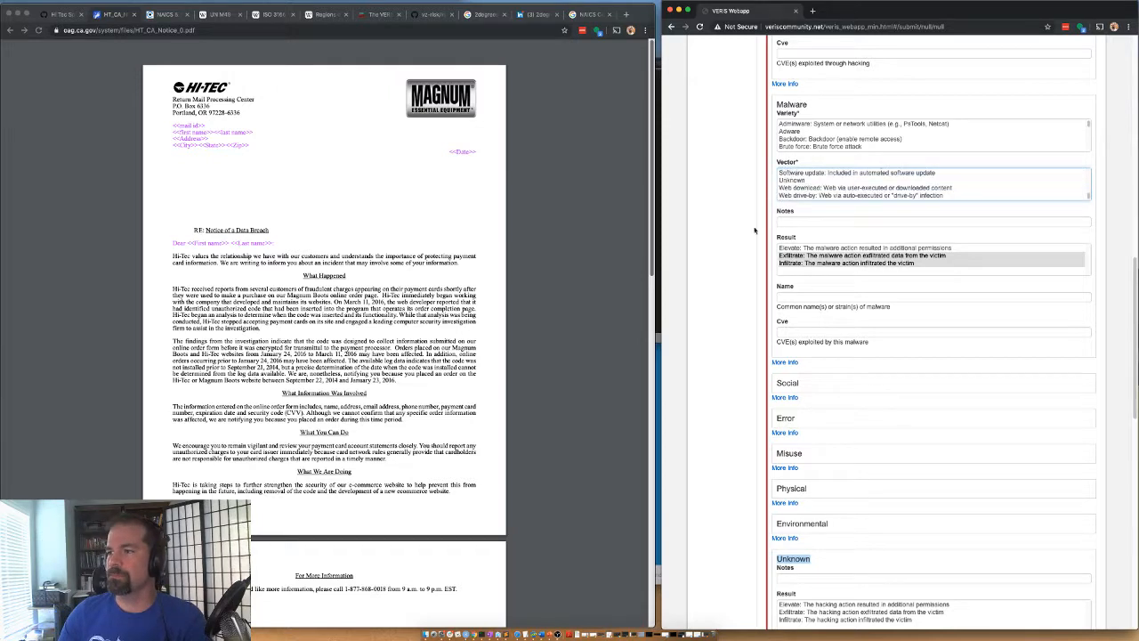
pyautogui.scroll(-2, 785, 481)
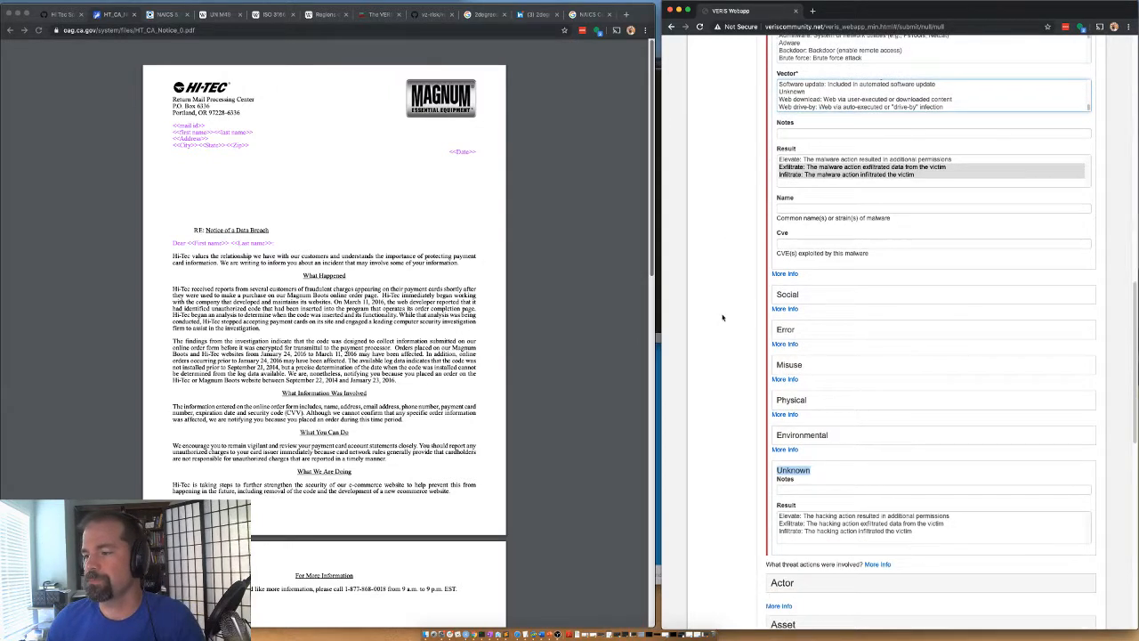
pyautogui.click(790, 470)
pyautogui.scroll(1, 723, 208)
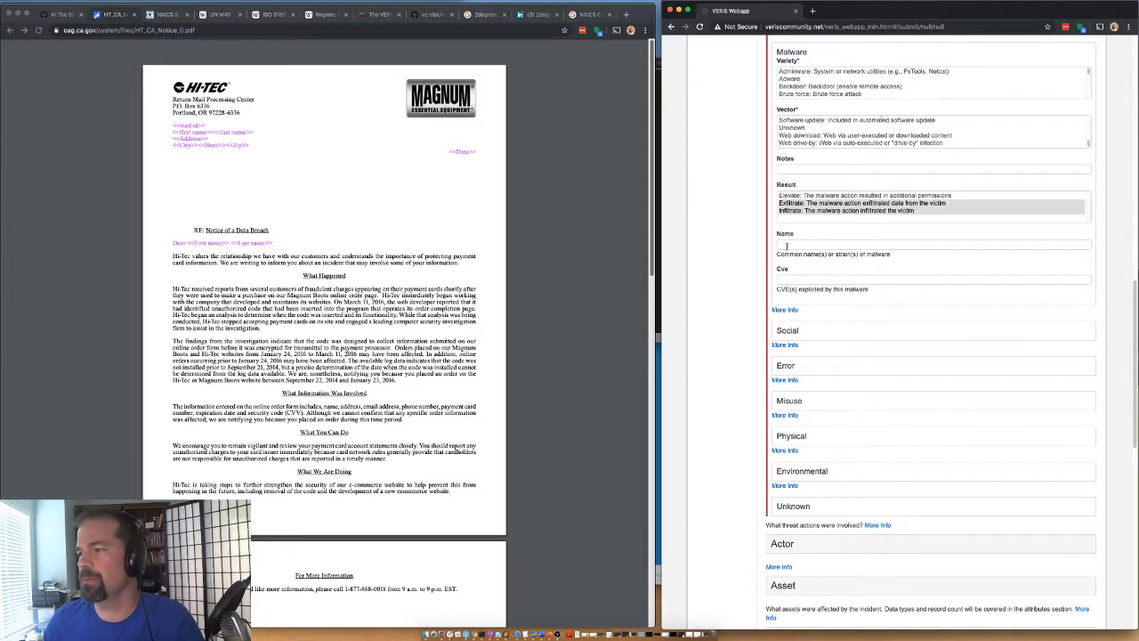
pyautogui.scroll(1, 798, 279)
pyautogui.click(792, 98)
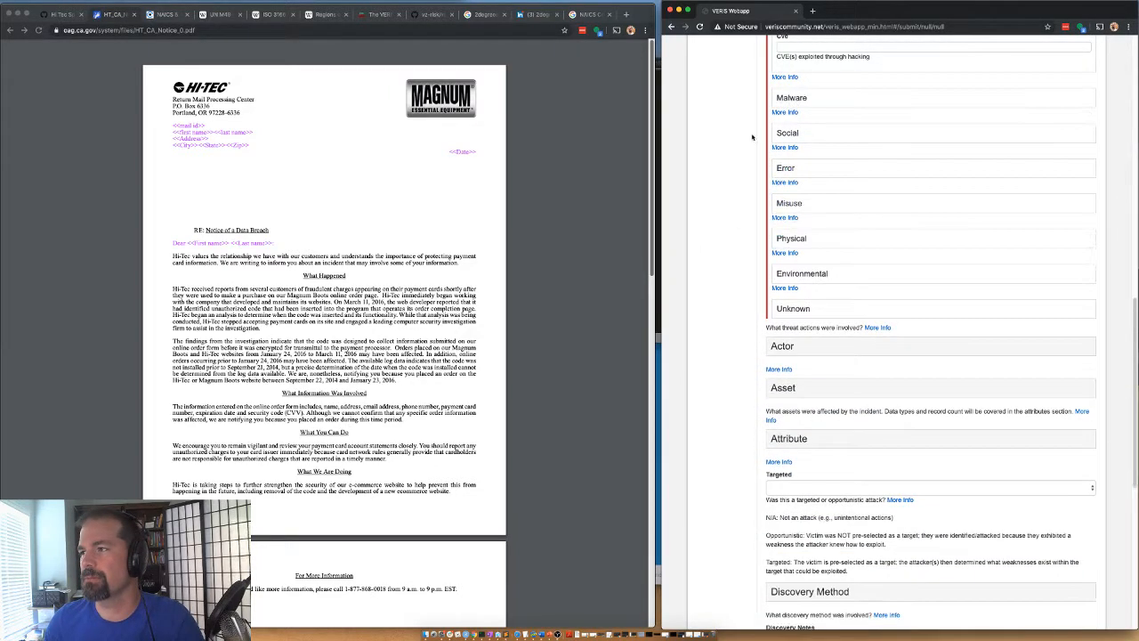
# Expand the External actor and select Organized crime as its Variety and Financial as its Motive
pyautogui.click(783, 348)
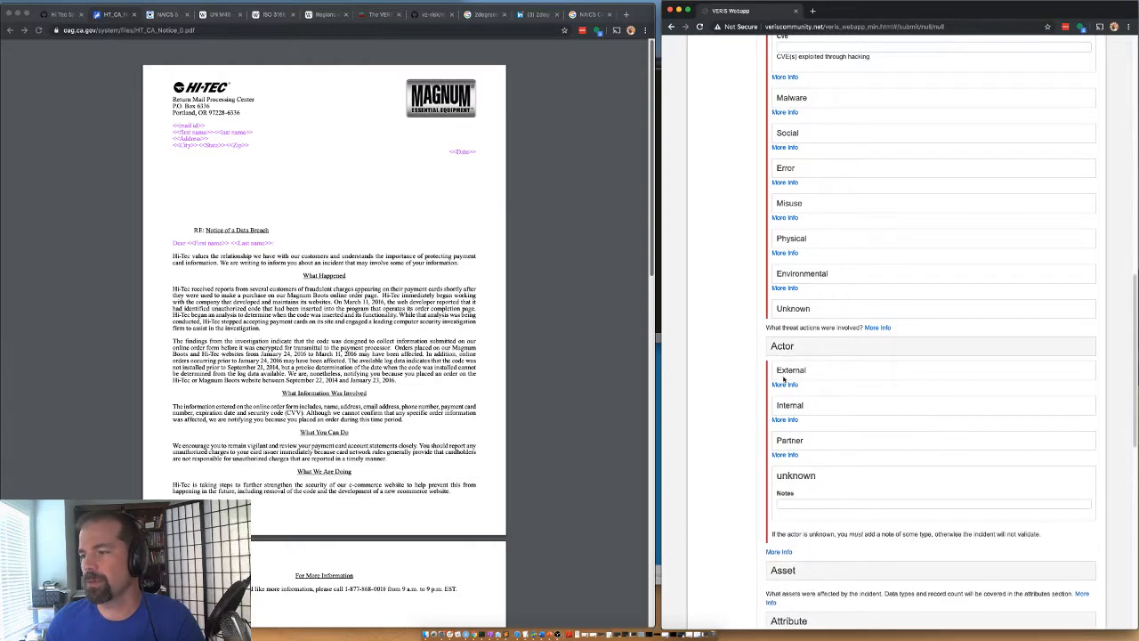
pyautogui.click(780, 371)
pyautogui.scroll(-3, 810, 410)
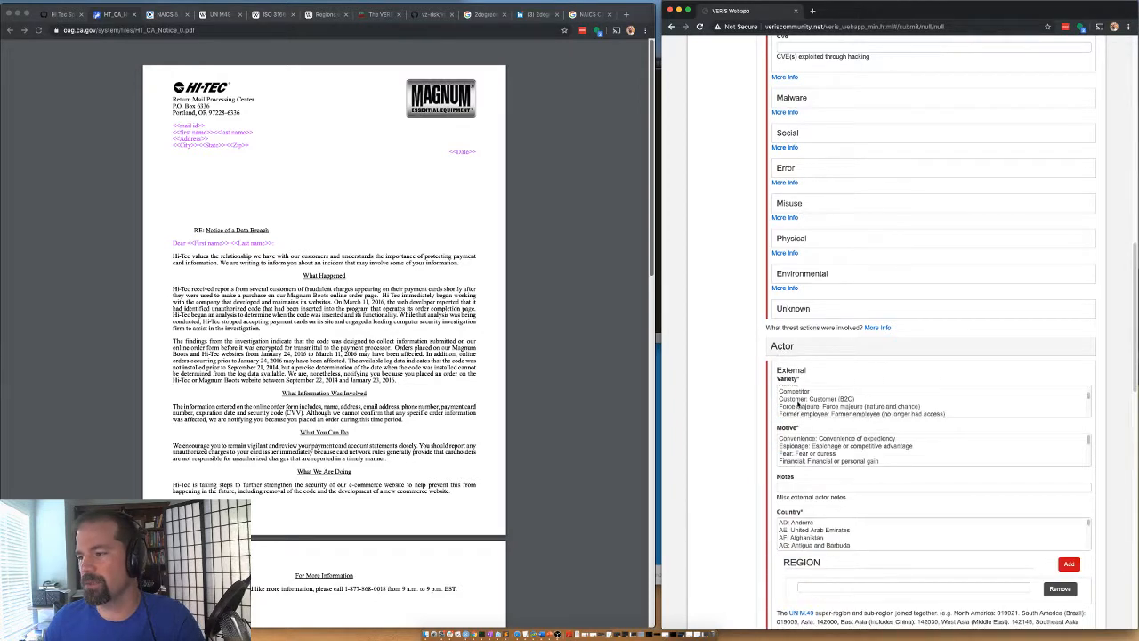
pyautogui.scroll(-3, 810, 410)
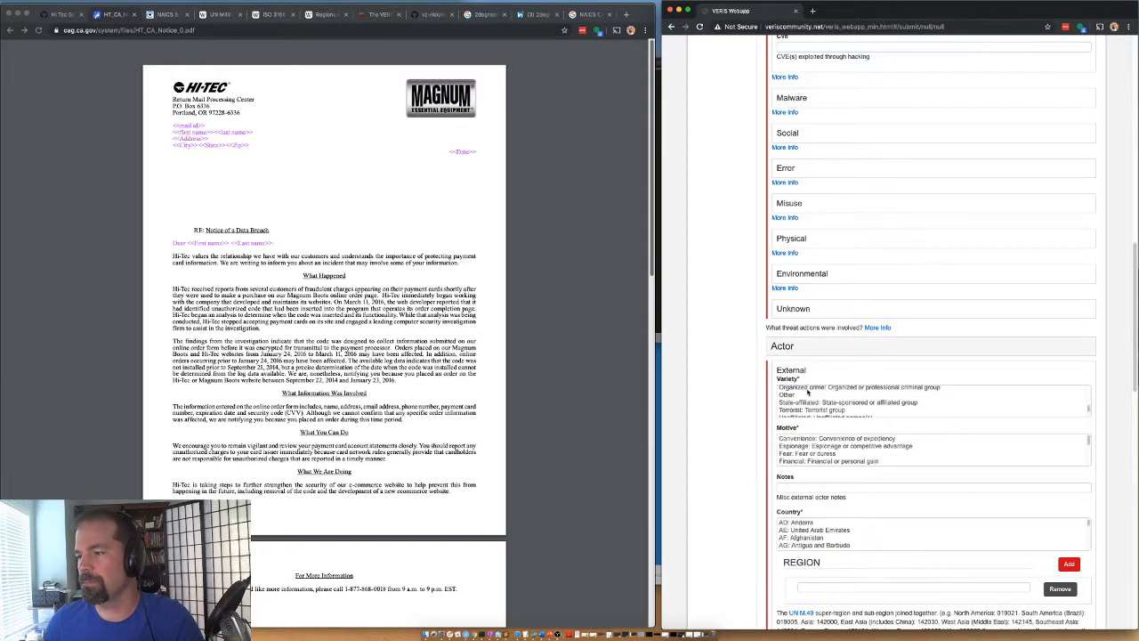
pyautogui.click(807, 392)
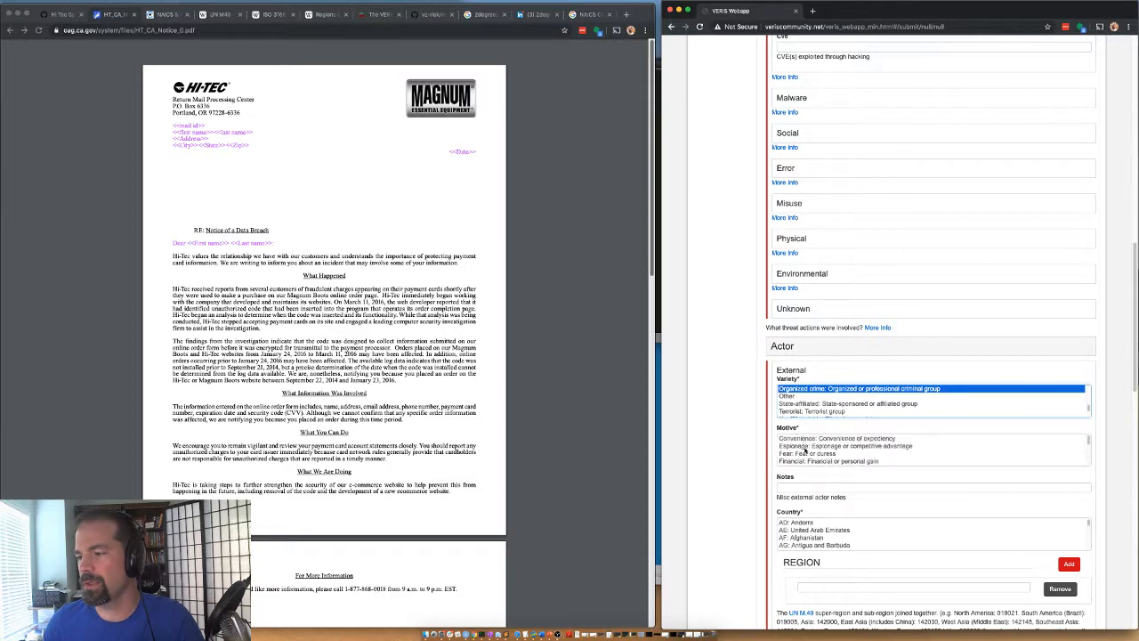
pyautogui.scroll(-2, 810, 455)
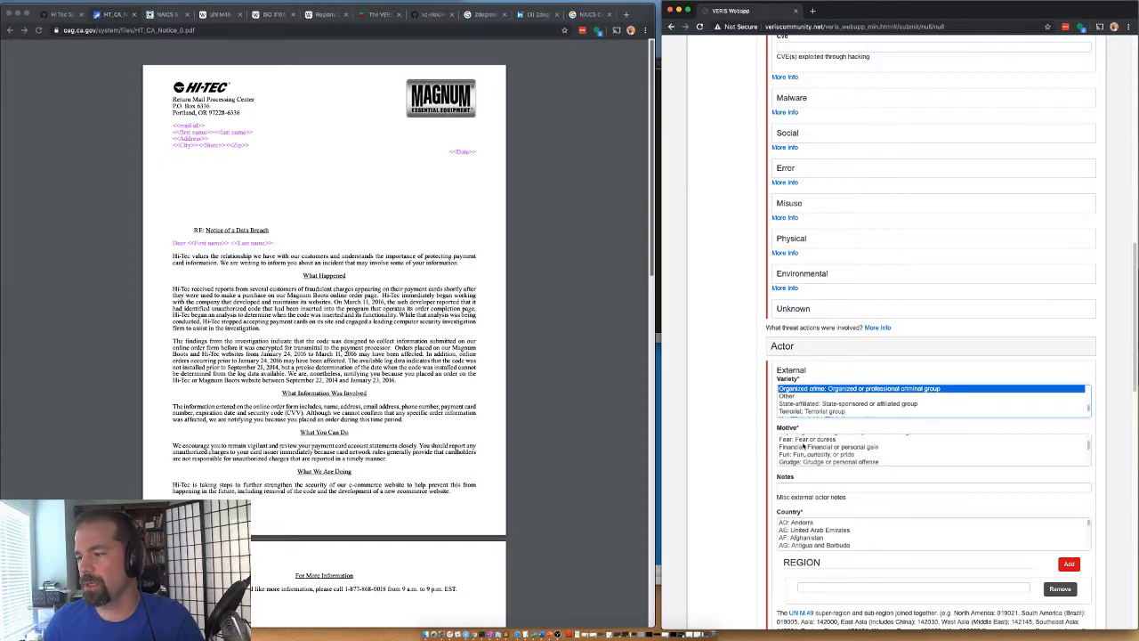
pyautogui.click(807, 447)
pyautogui.scroll(-1, 807, 450)
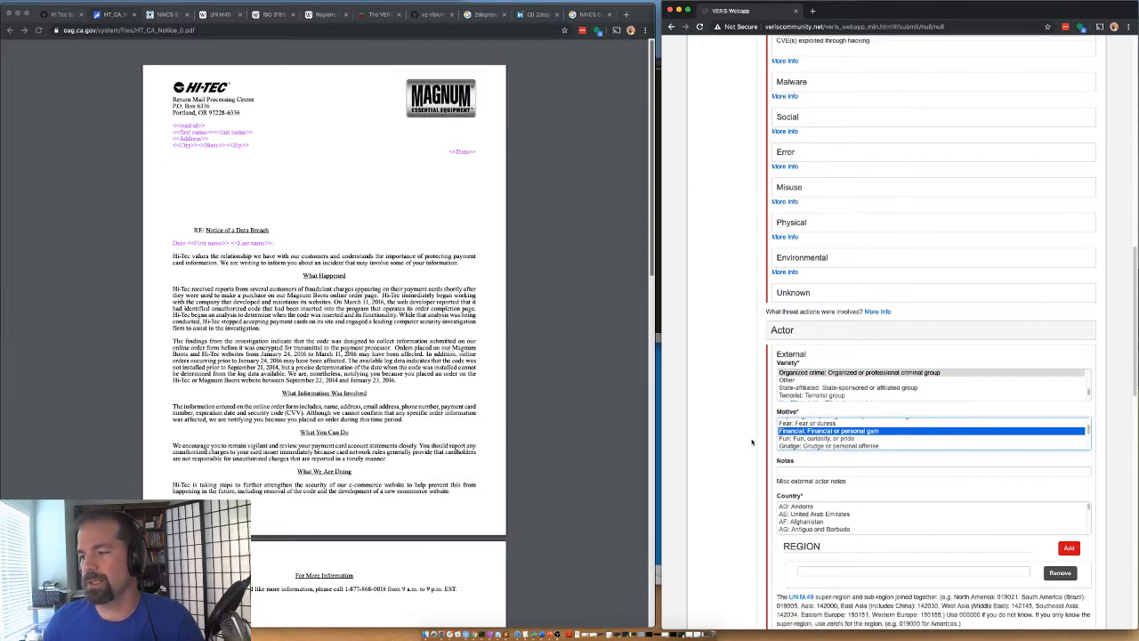
# Set the external actor's Country to Unknown and remove its empty Region entry
pyautogui.scroll(-1, 799, 512)
pyautogui.click(804, 517)
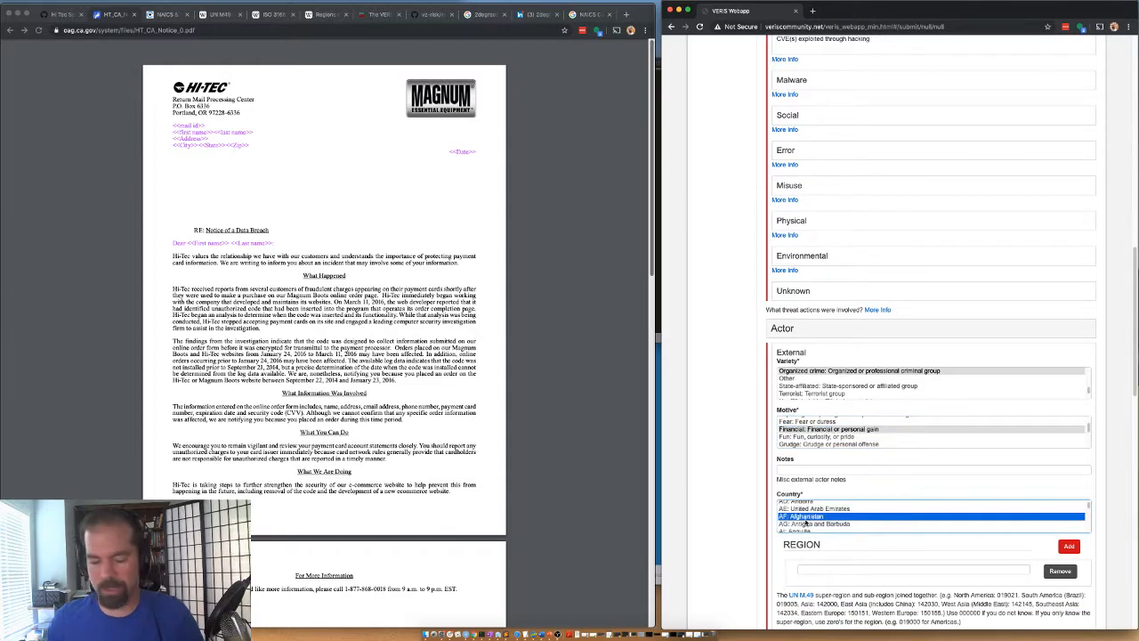
pyautogui.press('u')
pyautogui.press('Down')
pyautogui.press('Down')
pyautogui.press('Down')
pyautogui.press('Down')
pyautogui.press('Down')
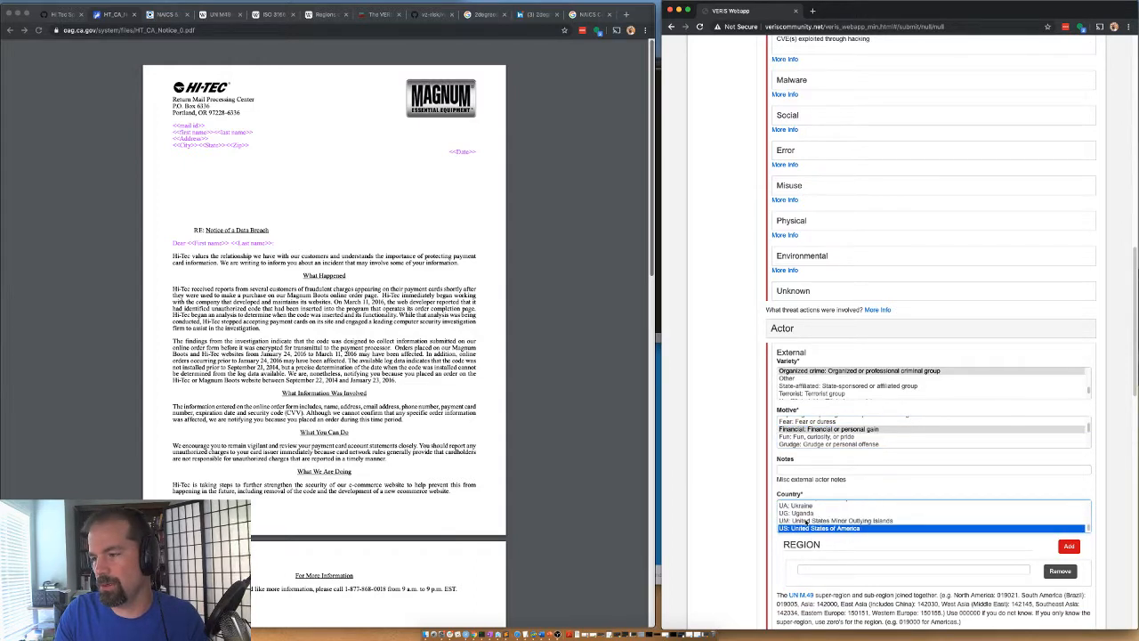
pyautogui.press('Down')
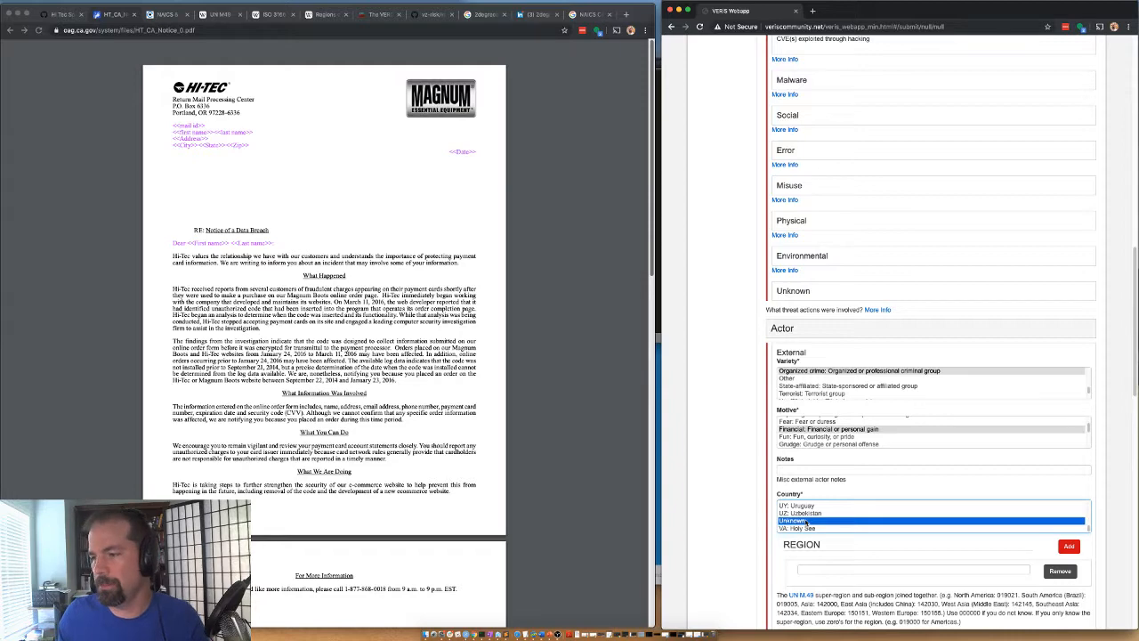
pyautogui.click(1050, 571)
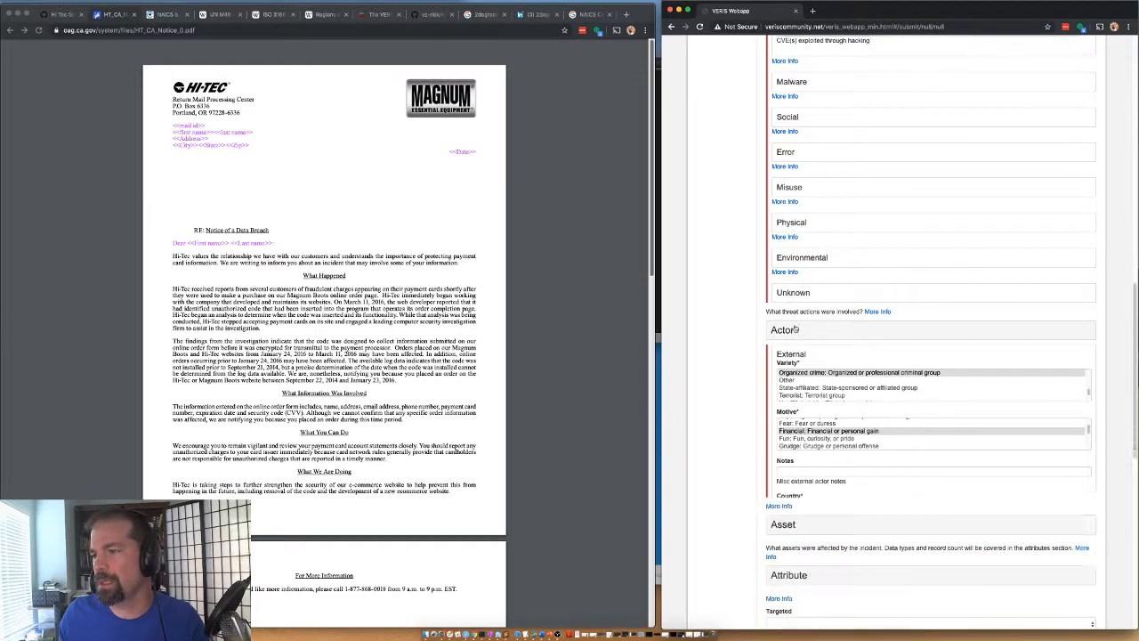
# Collapse the Action section and expand the Victim section of the incident form
pyautogui.scroll(5, 795, 335)
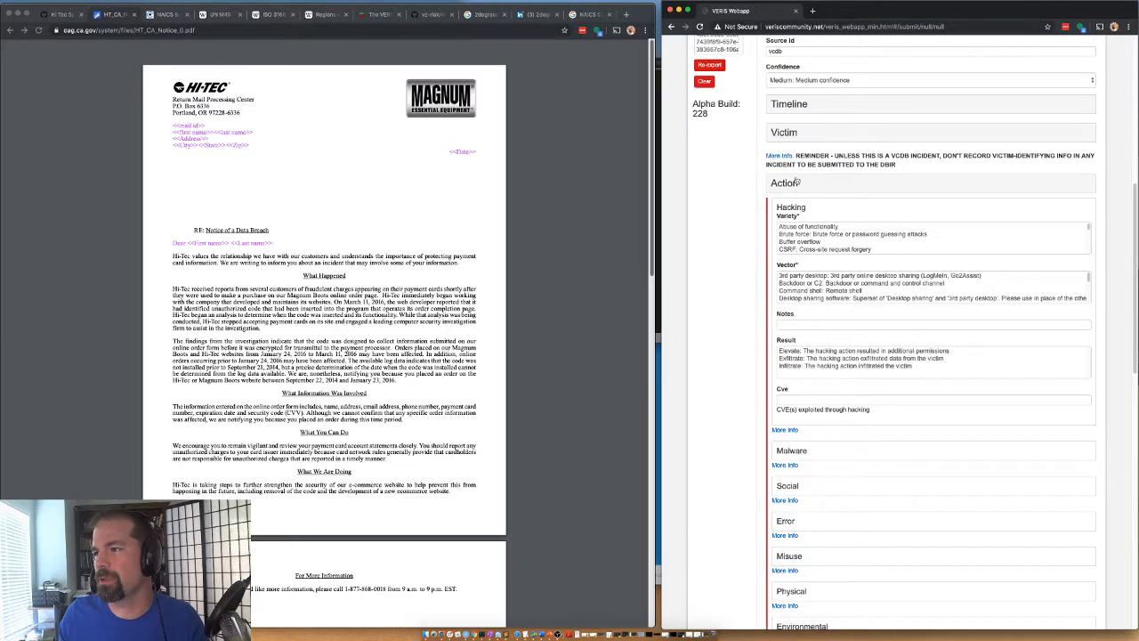
pyautogui.click(796, 182)
pyautogui.click(787, 132)
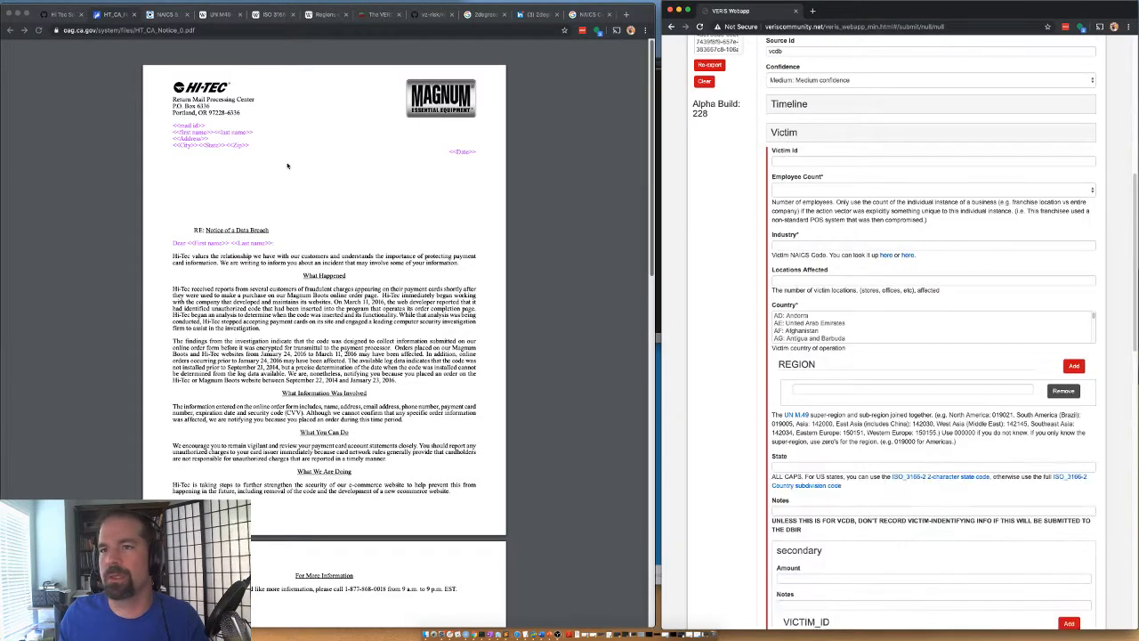
# Fill in the Victim Id with the company name Hi-Tec Sports USA, Inc copied from the signature block of the breach notice
pyautogui.click(792, 162)
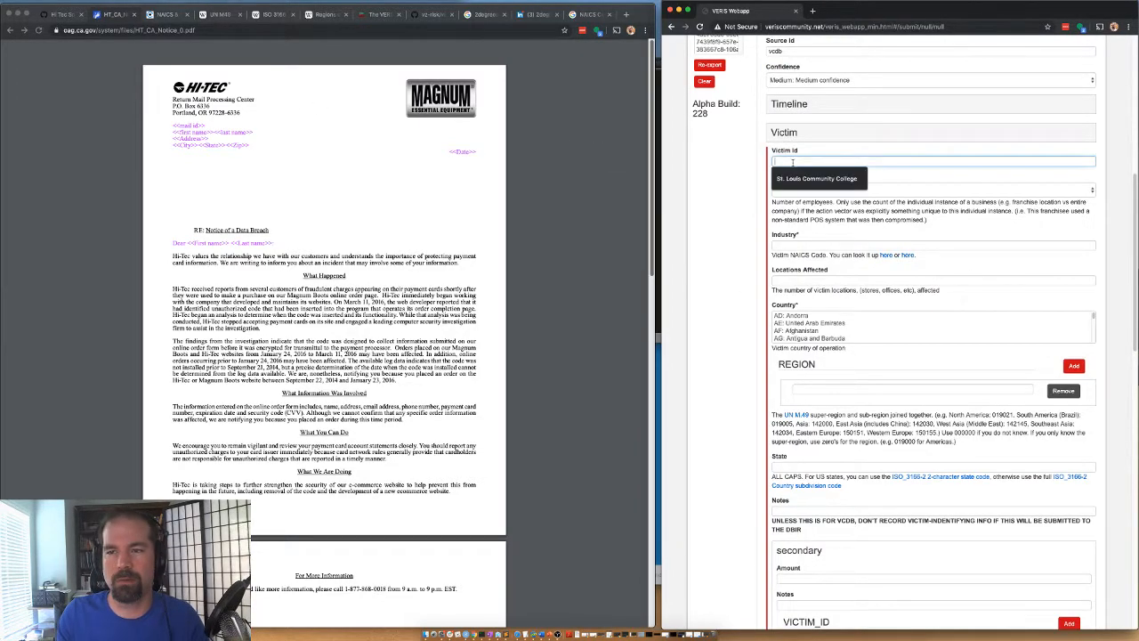
pyautogui.write('Hi-Tec')
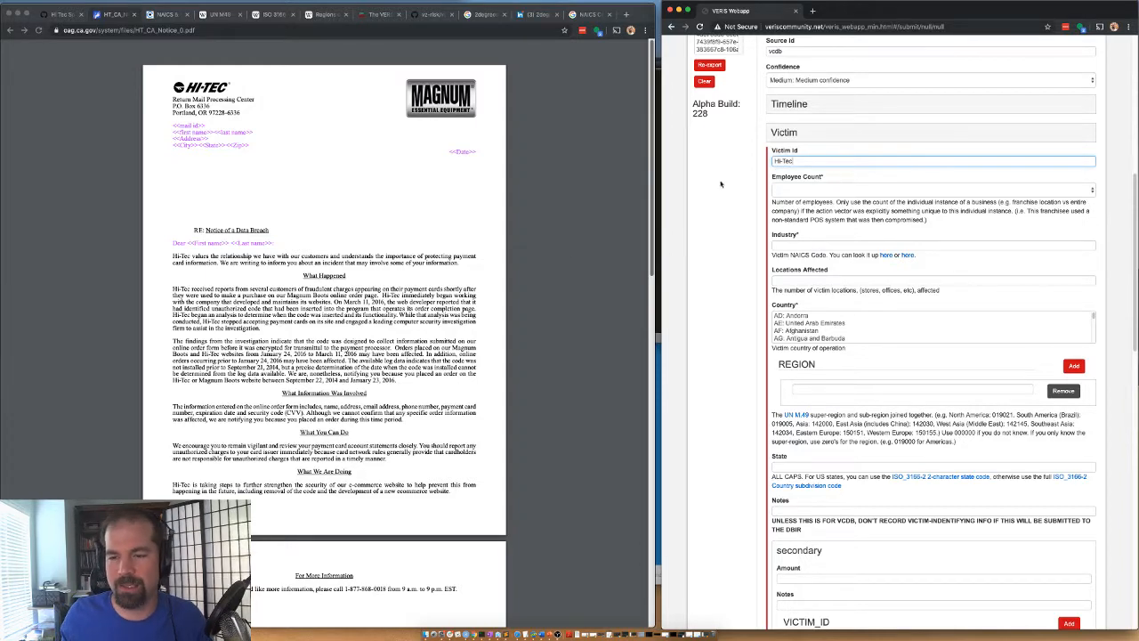
pyautogui.scroll(-5, 221, 381)
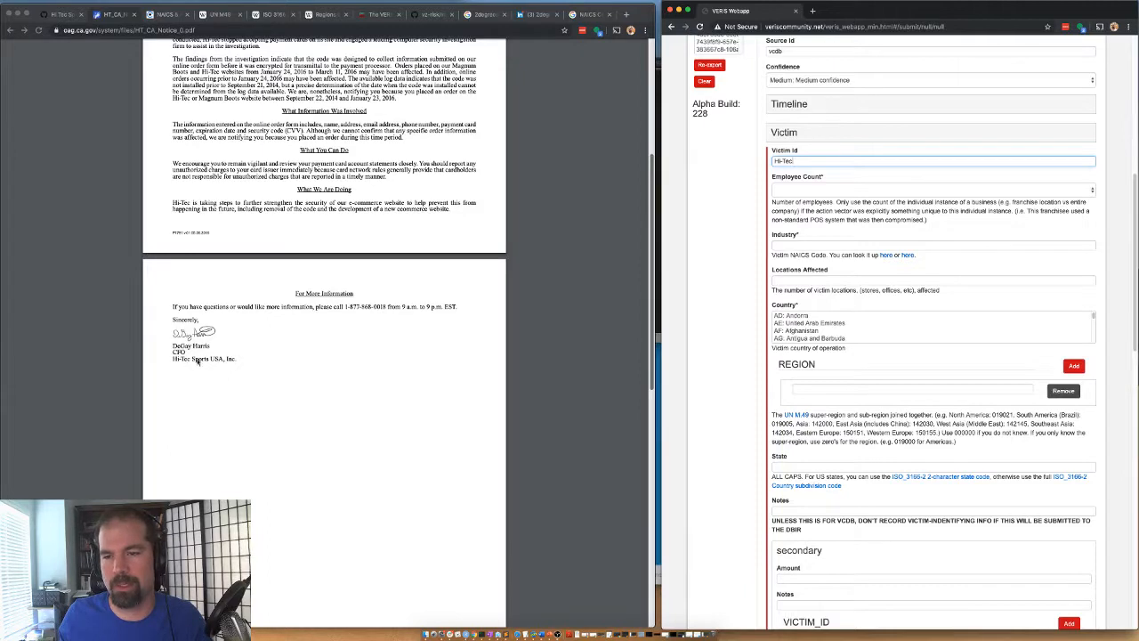
pyautogui.moveTo(235, 360); pyautogui.dragTo(163, 358)
pyautogui.press('super+c')
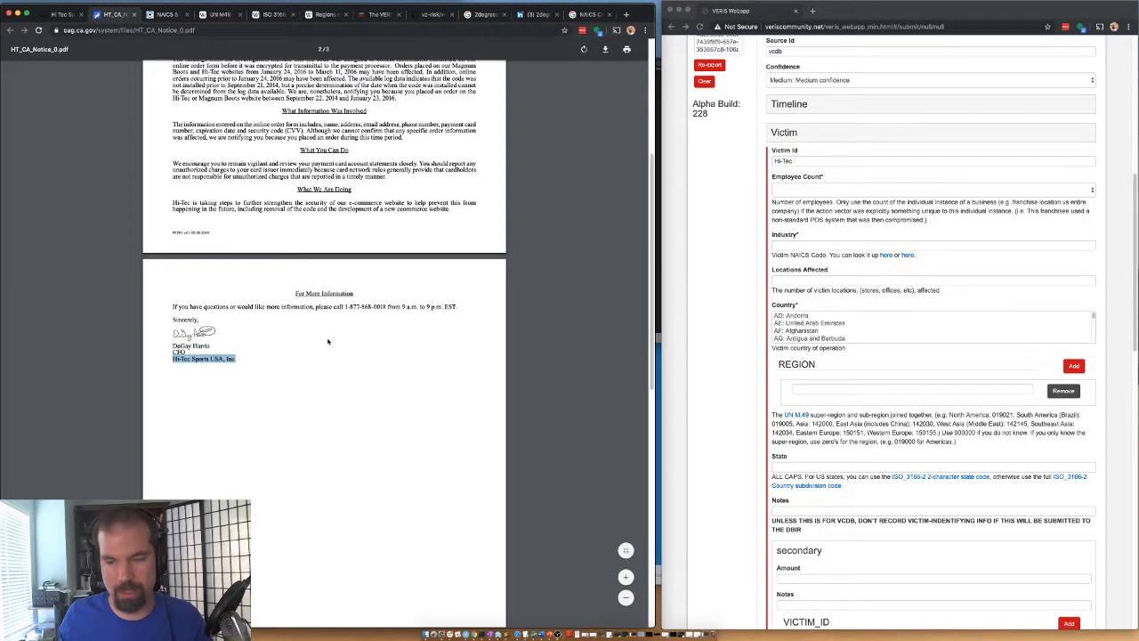
pyautogui.click(785, 162)
pyautogui.press('super+v')
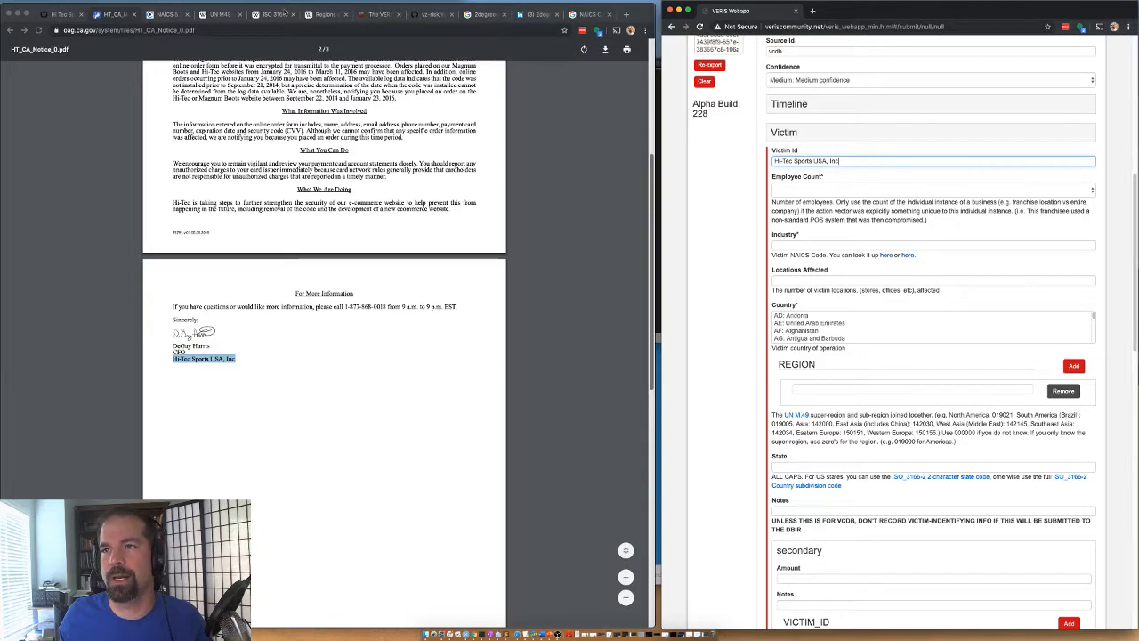
# Switch to the open Google search results page for 2degrees australia
pyautogui.click(501, 15)
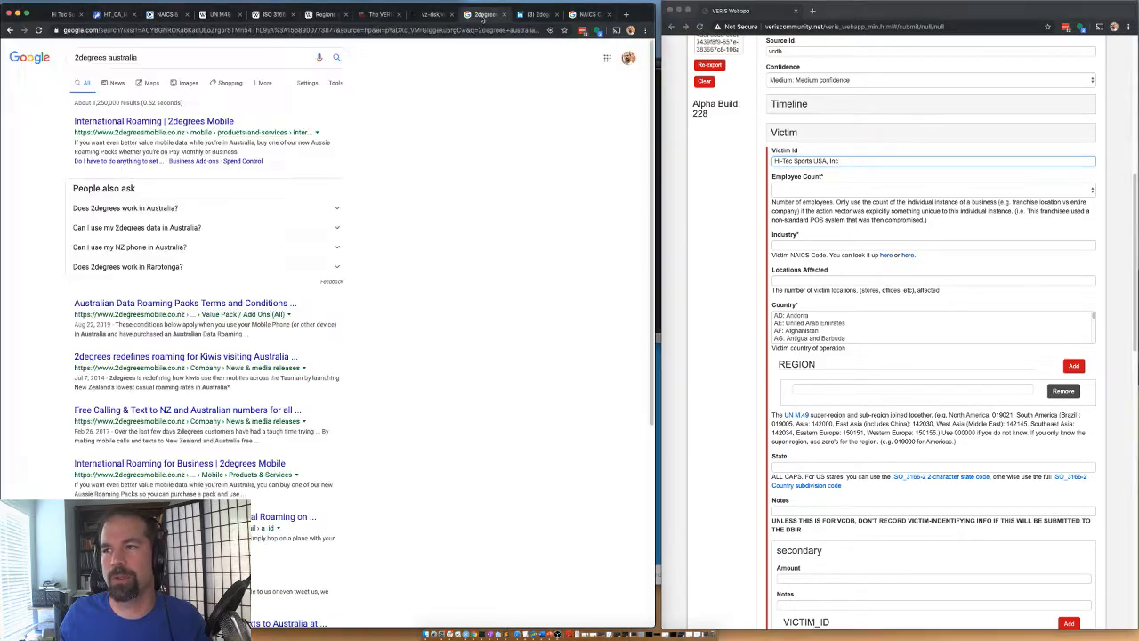
# Look up Hi-Tec Sports USA, Inc in its Wikipedia article and set the victim's employee count to 101 to 1000
pyautogui.click(238, 61)
pyautogui.press('super+a')
pyautogui.press('super+v')
pyautogui.press('Return')
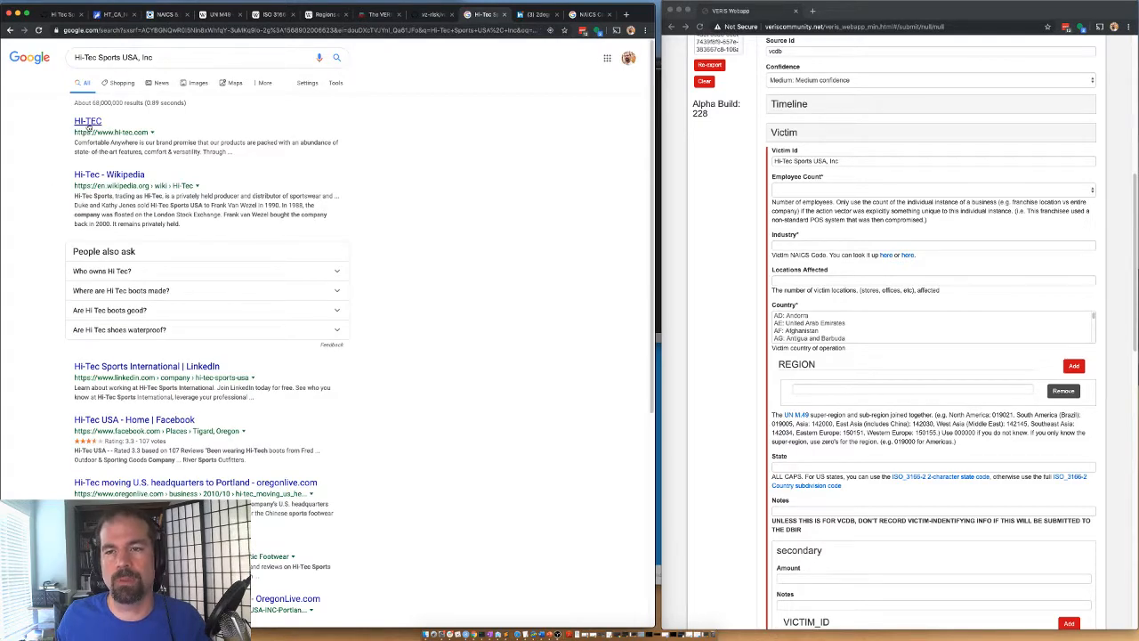
pyautogui.click(107, 176)
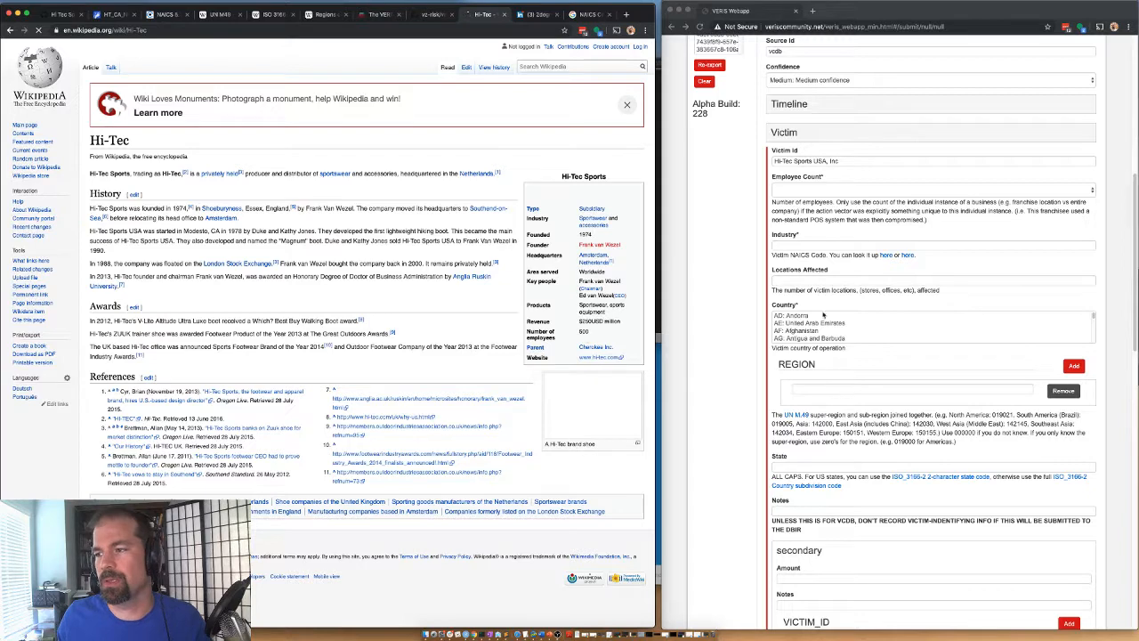
pyautogui.click(798, 190)
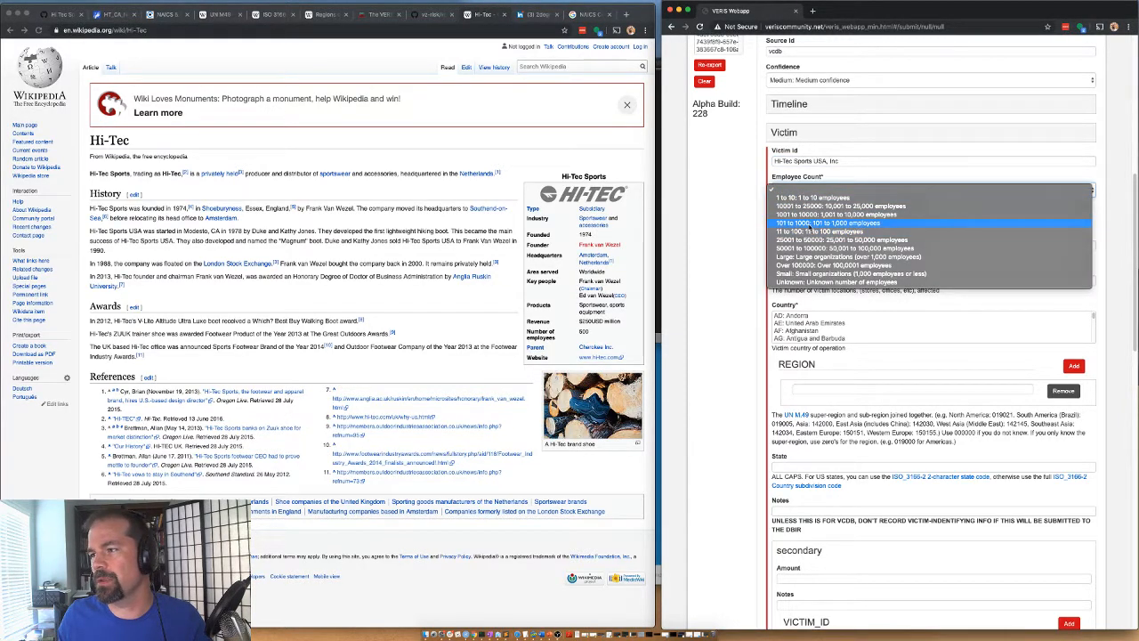
pyautogui.click(810, 222)
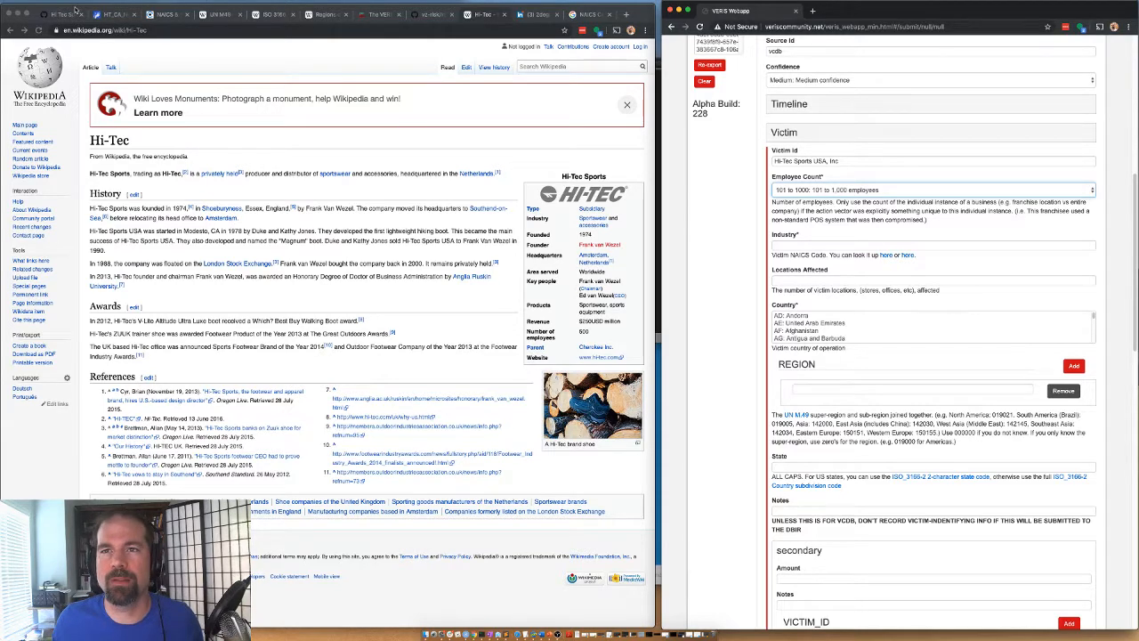
# Review all pages of the Hi-Tec breach notice PDF for company details and return to the Hi-Tec Wikipedia article
pyautogui.click(108, 12)
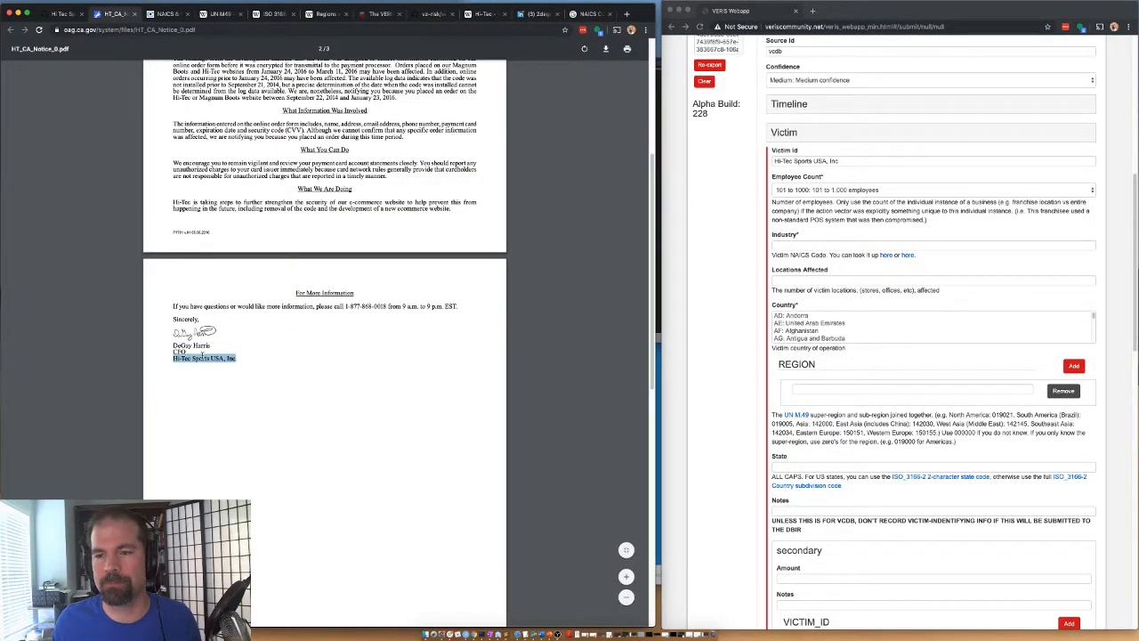
pyautogui.scroll(2, 202, 355)
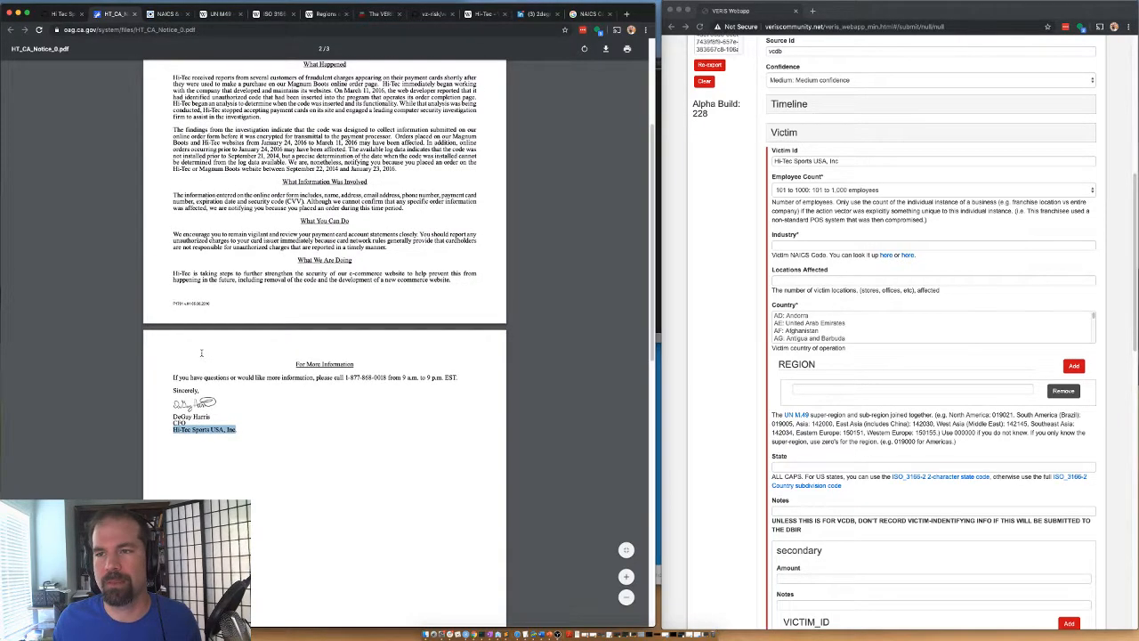
pyautogui.scroll(6, 202, 354)
pyautogui.scroll(-10, 286, 383)
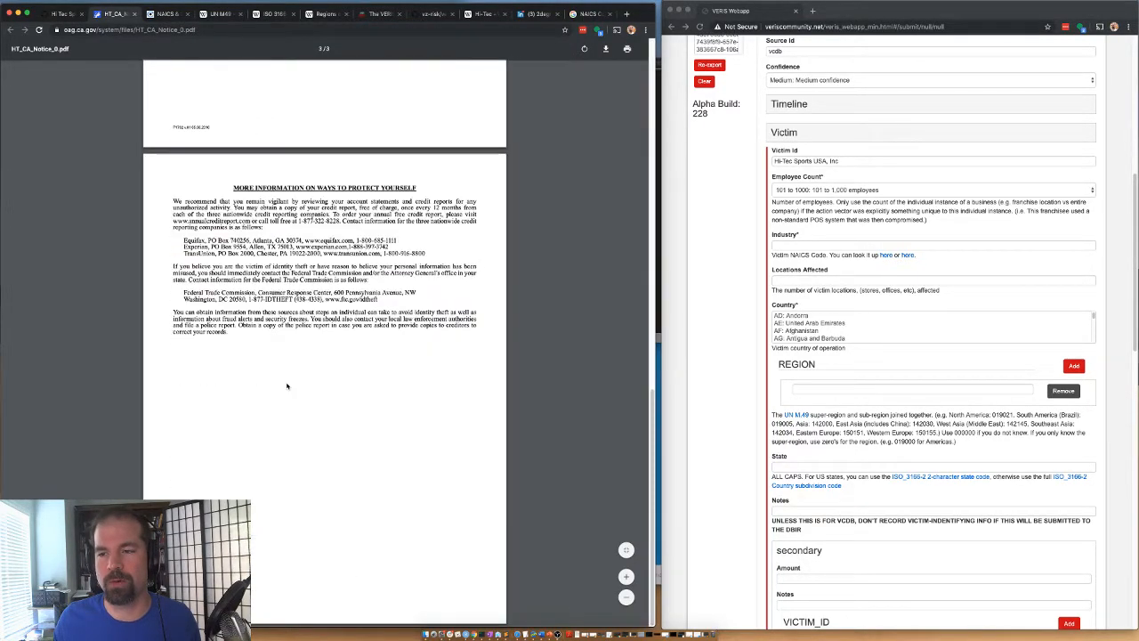
pyautogui.scroll(10, 276, 267)
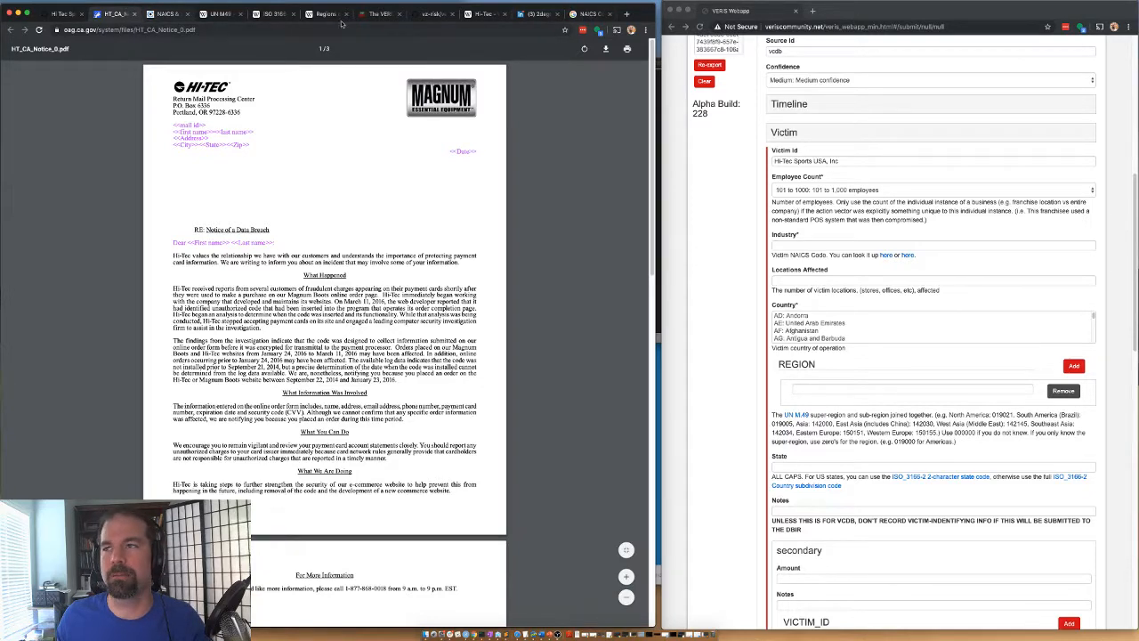
pyautogui.click(481, 14)
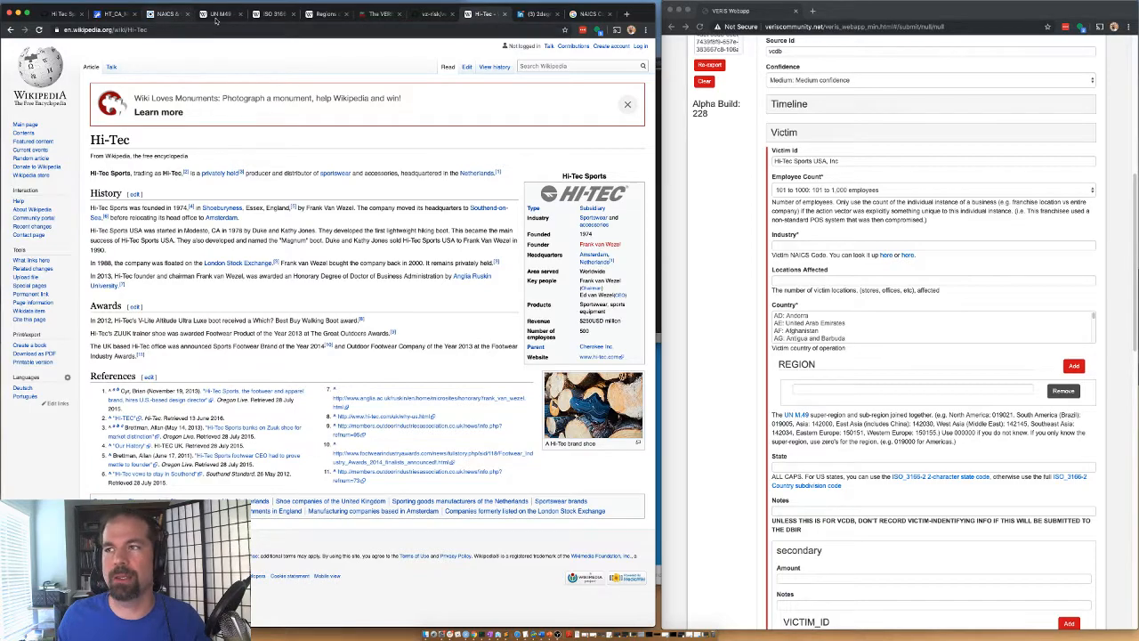
# Search the NAICS code list for "clothing" and examine the matching manufacturing, wholesale and store categories
pyautogui.click(582, 15)
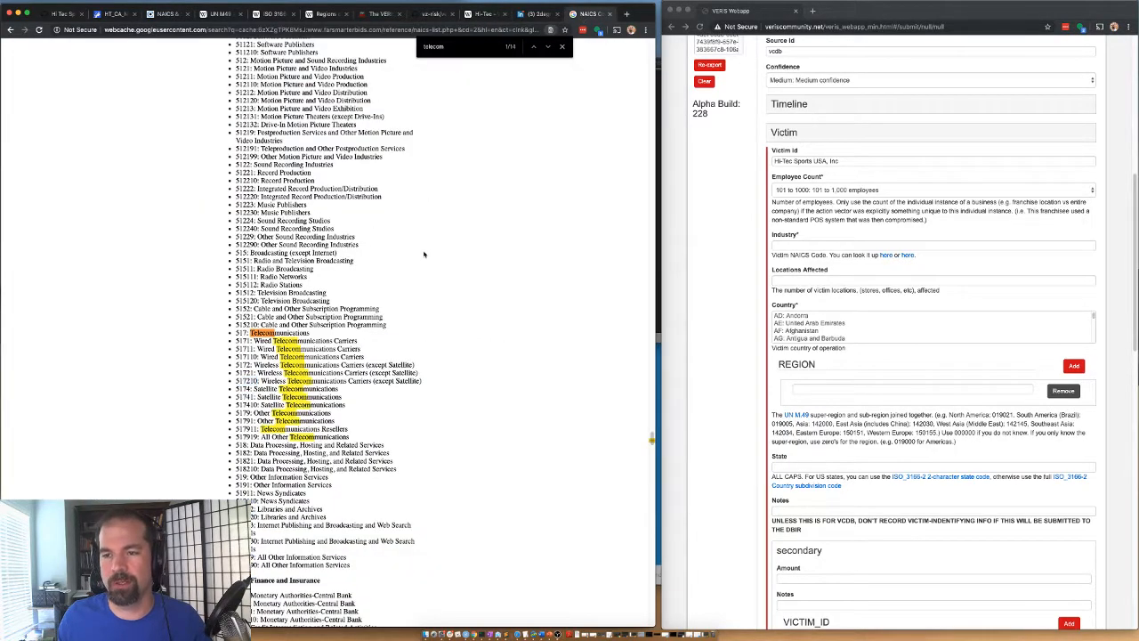
pyautogui.scroll(-10, 427, 259)
pyautogui.scroll(20, 424, 304)
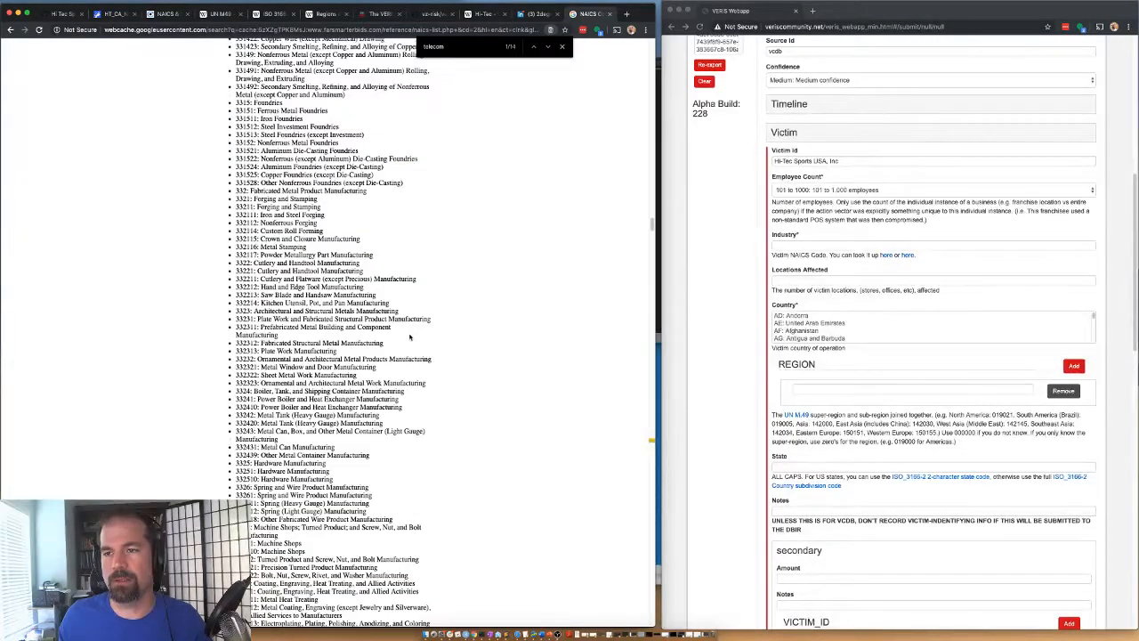
pyautogui.hotkey('ctrl', 'f')
pyautogui.write('clothing')
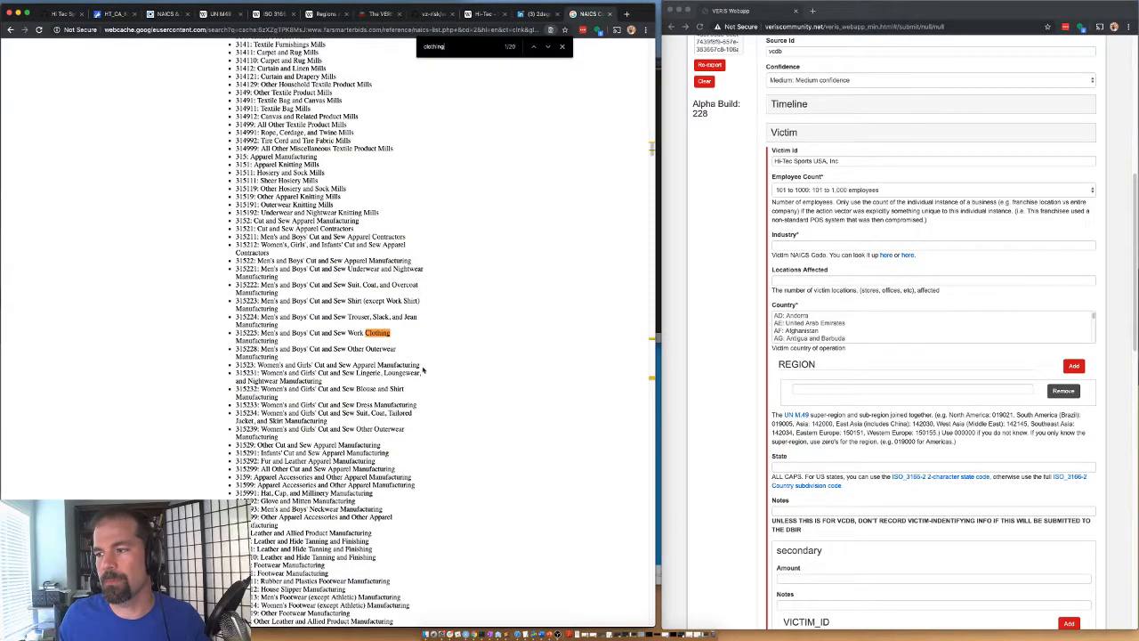
pyautogui.scroll(-1, 423, 370)
pyautogui.scroll(10, 652, 143)
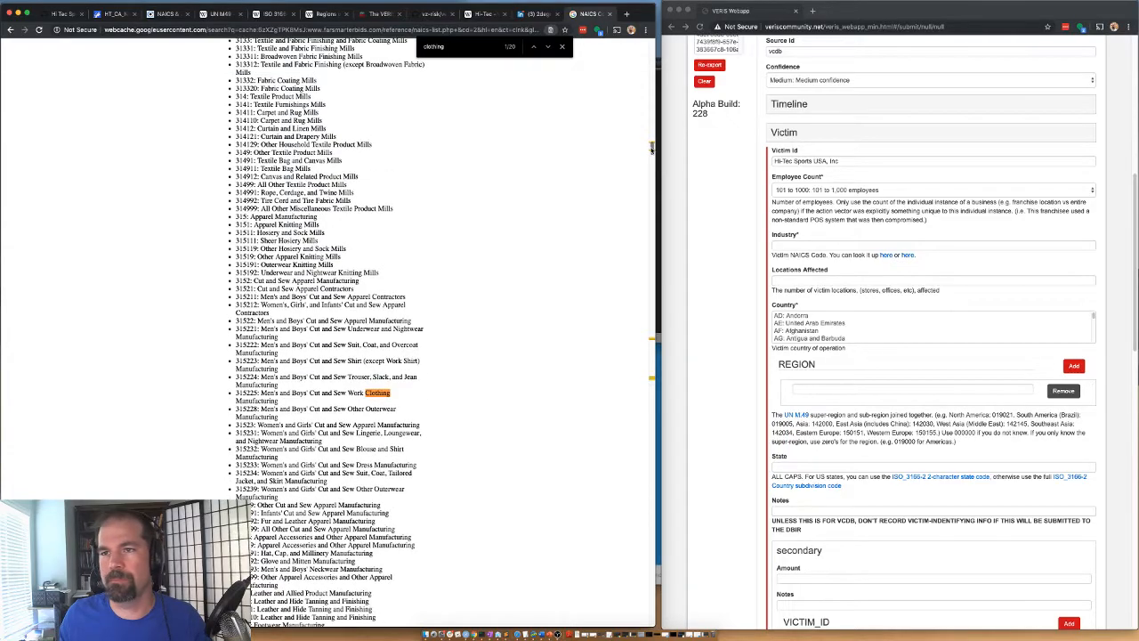
pyautogui.scroll(15, 650, 134)
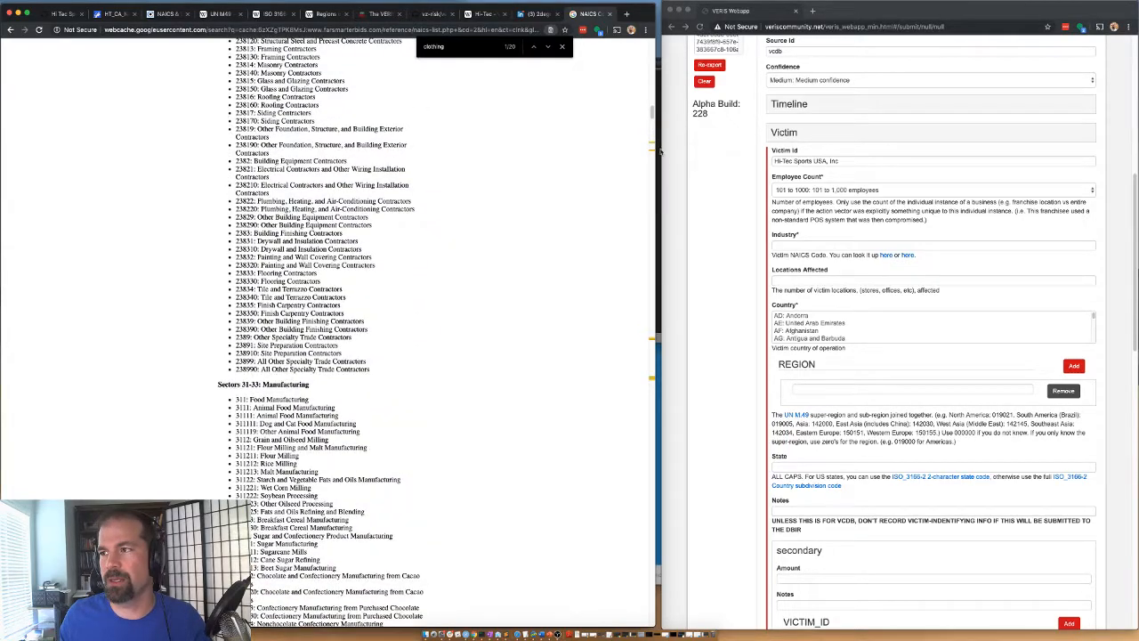
pyautogui.moveTo(653, 112); pyautogui.dragTo(646, 338)
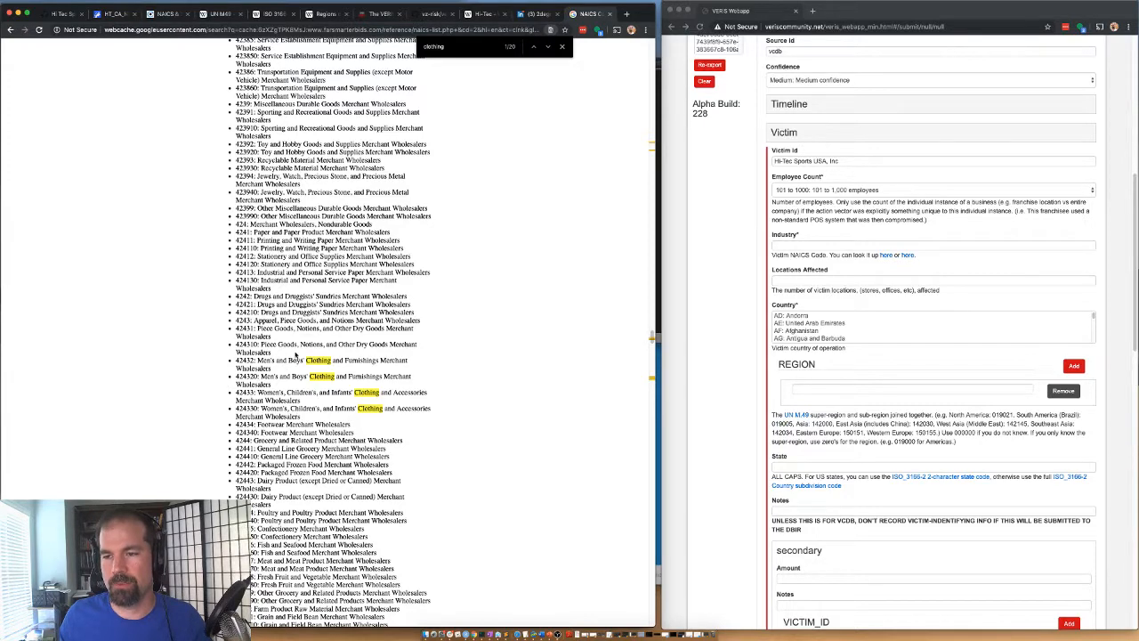
pyautogui.scroll(-1, 320, 382)
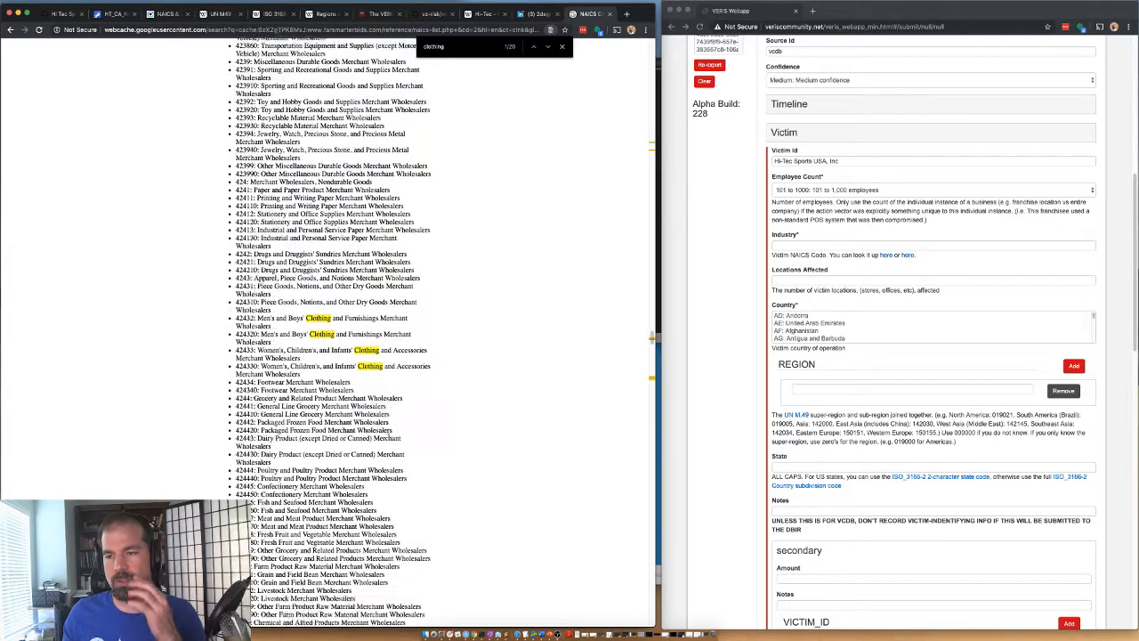
pyautogui.moveTo(651, 336); pyautogui.dragTo(652, 377)
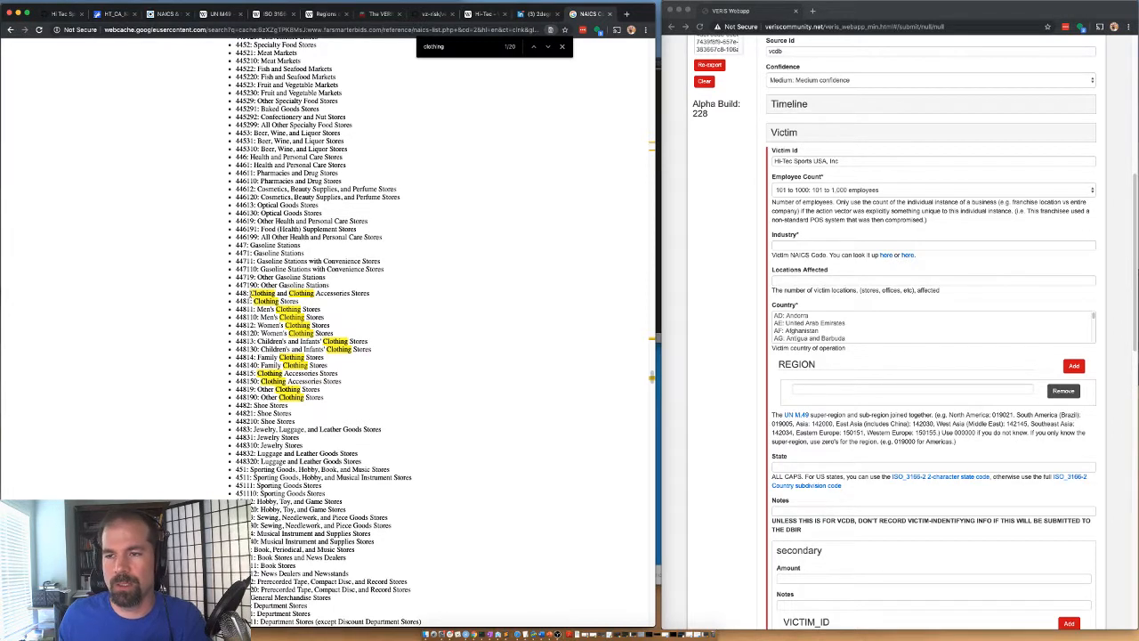
# Set the victim's industry to 448, the NAICS code for Clothing and Clothing Accessories Stores
pyautogui.doubleClick(243, 293)
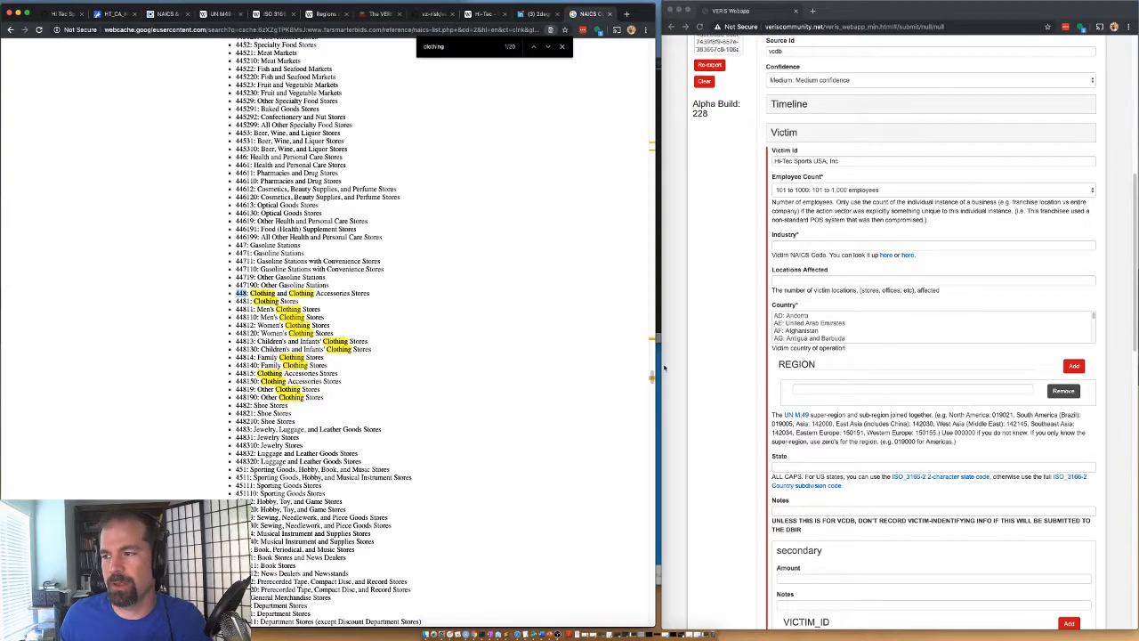
pyautogui.moveTo(652, 378)
pyautogui.mouseDown()
pyautogui.moveTo(643, 340)
pyautogui.moveTo(652, 379)
pyautogui.mouseUp()
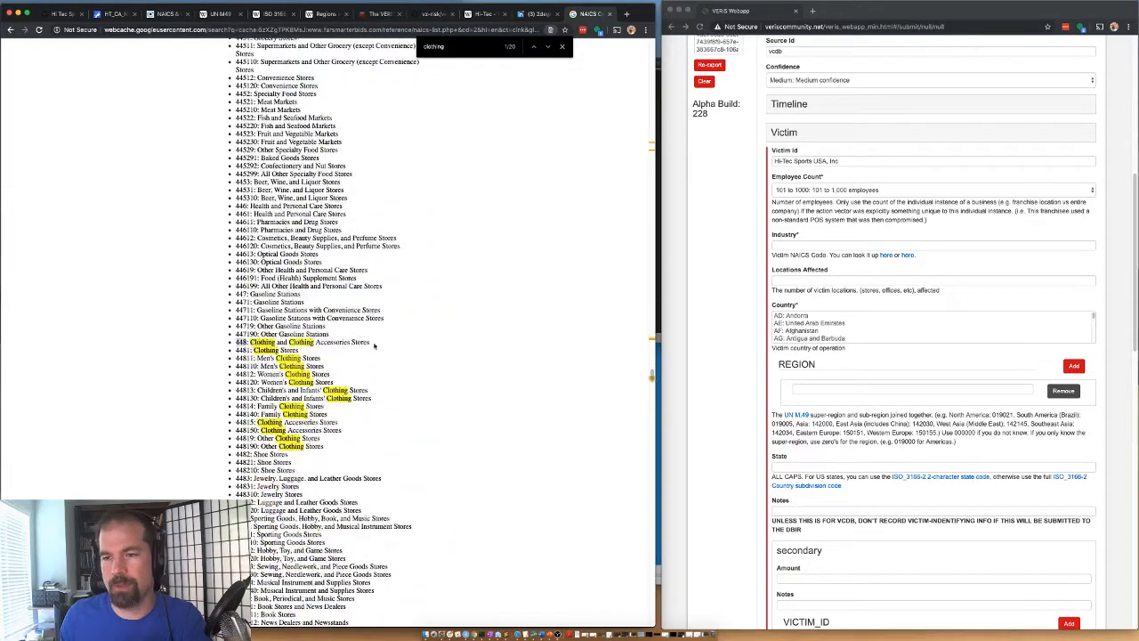
pyautogui.click(774, 241)
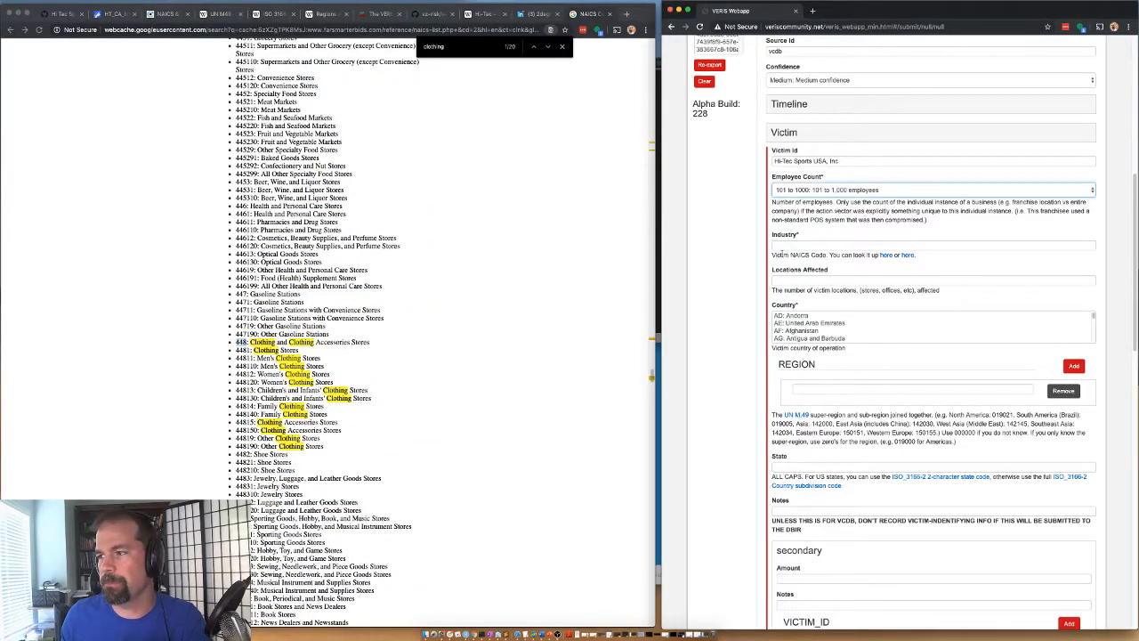
pyautogui.click(778, 244)
pyautogui.write('448')
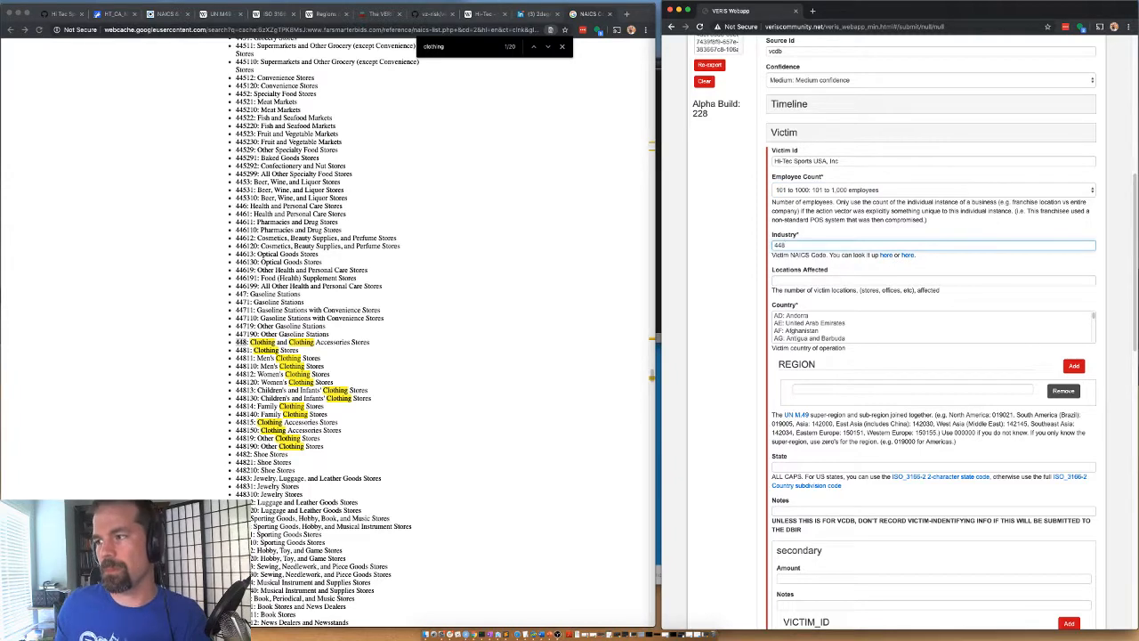
# Complete the victim's location details with 1 location affected, country Unknown and no region entry
pyautogui.click(805, 279)
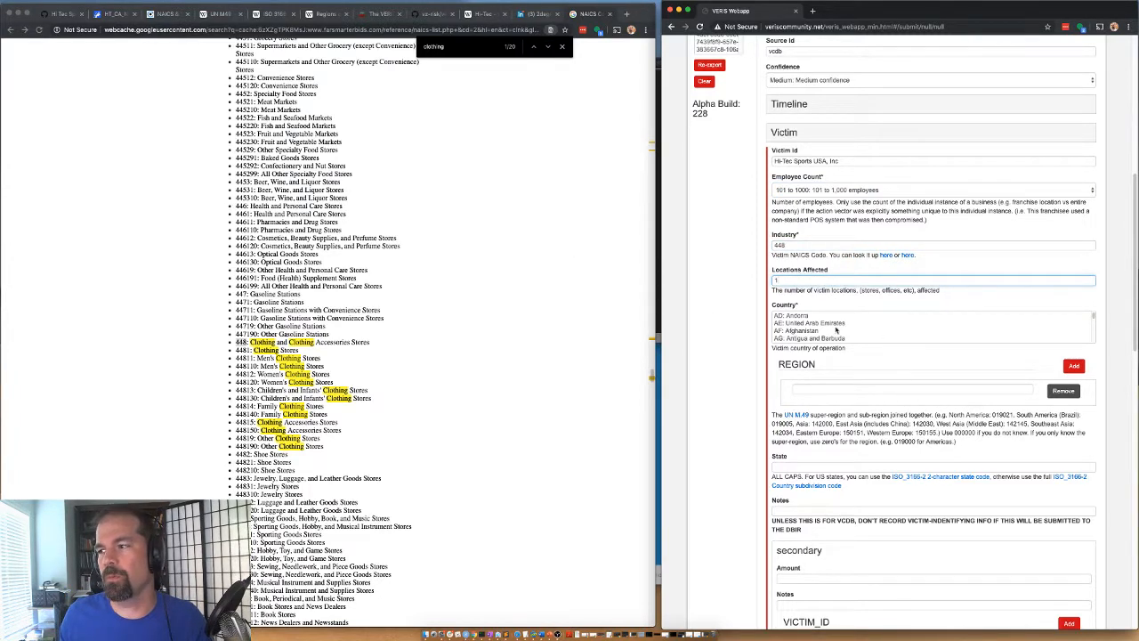
pyautogui.click(801, 331)
pyautogui.write('un')
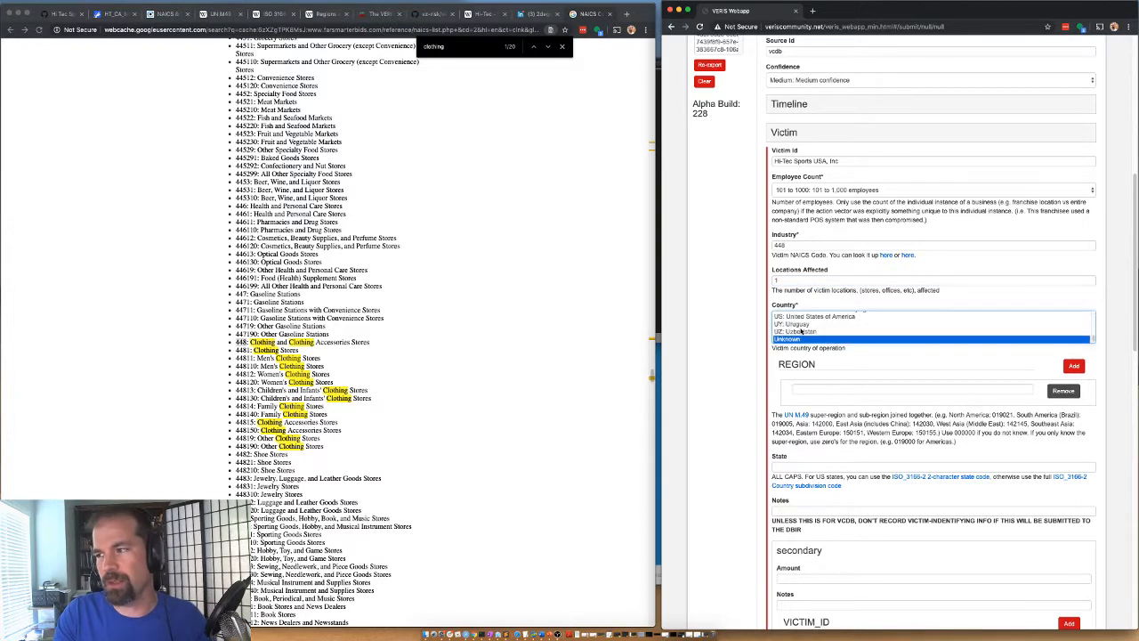
pyautogui.click(1065, 393)
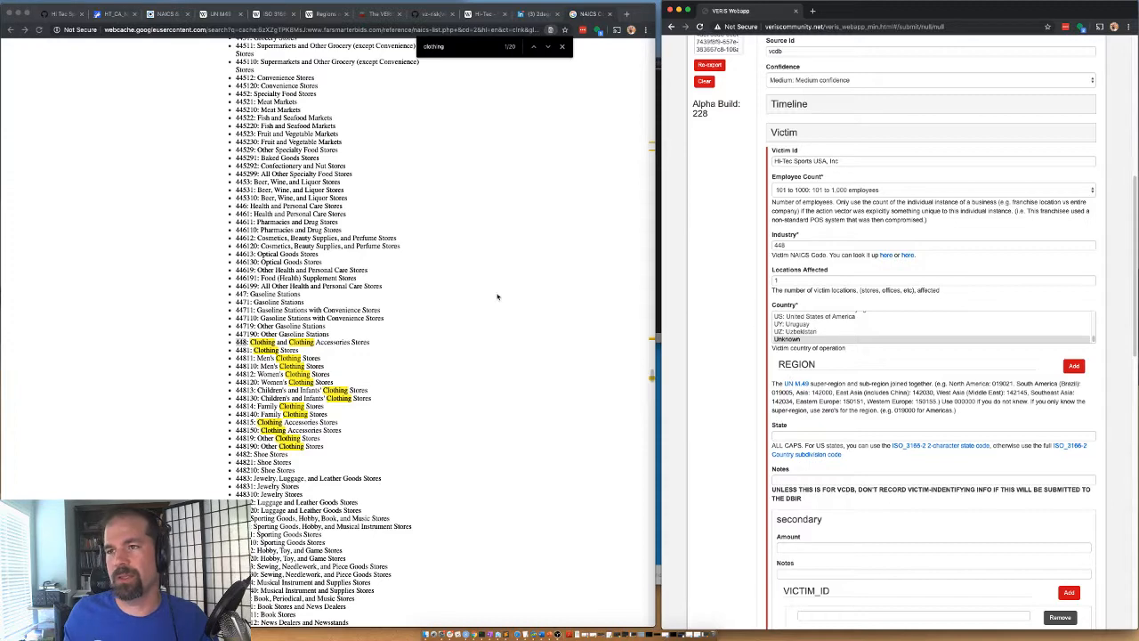
# Check the breach notice PDF for the victim's address and location, including the letterhead and closing page
pyautogui.click(124, 16)
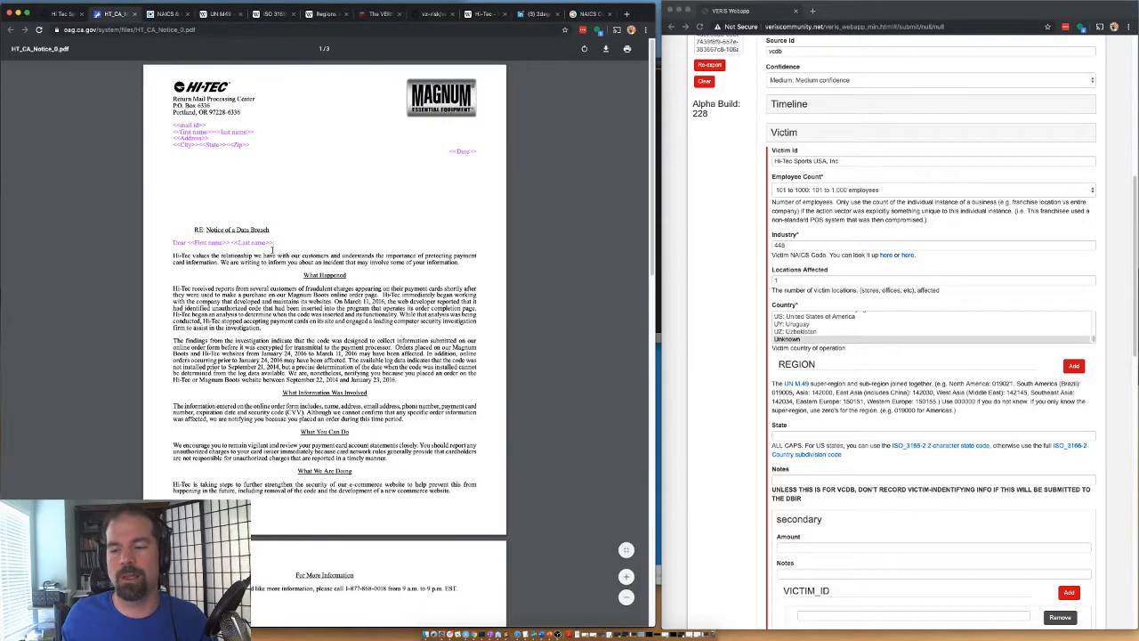
pyautogui.scroll(-10, 271, 250)
pyautogui.scroll(10, 196, 330)
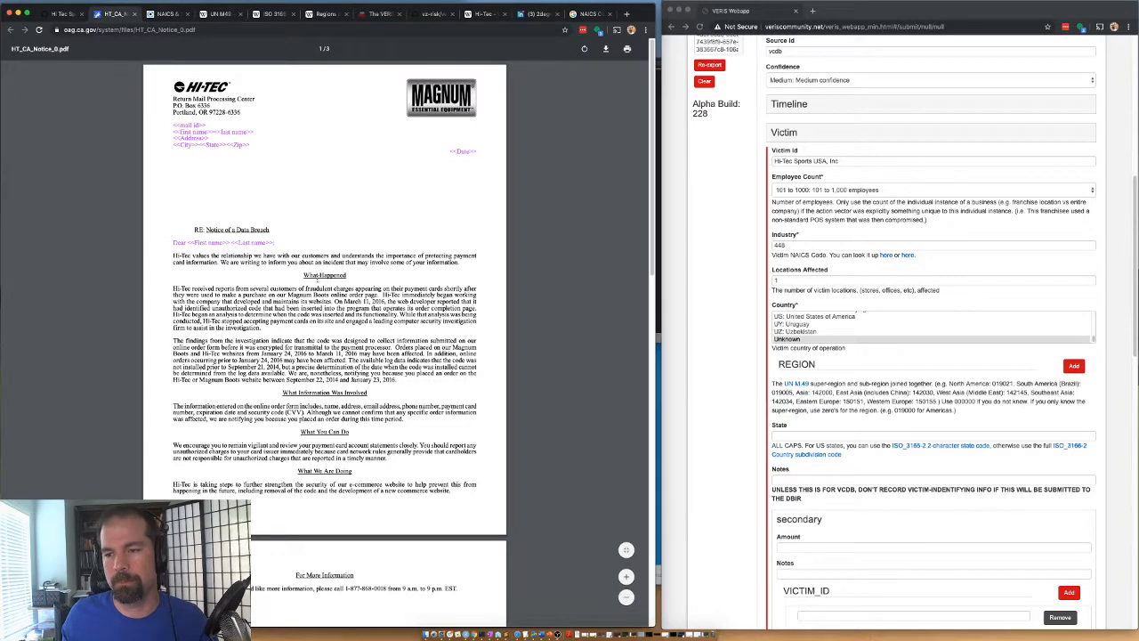
pyautogui.moveTo(173, 99); pyautogui.dragTo(242, 114)
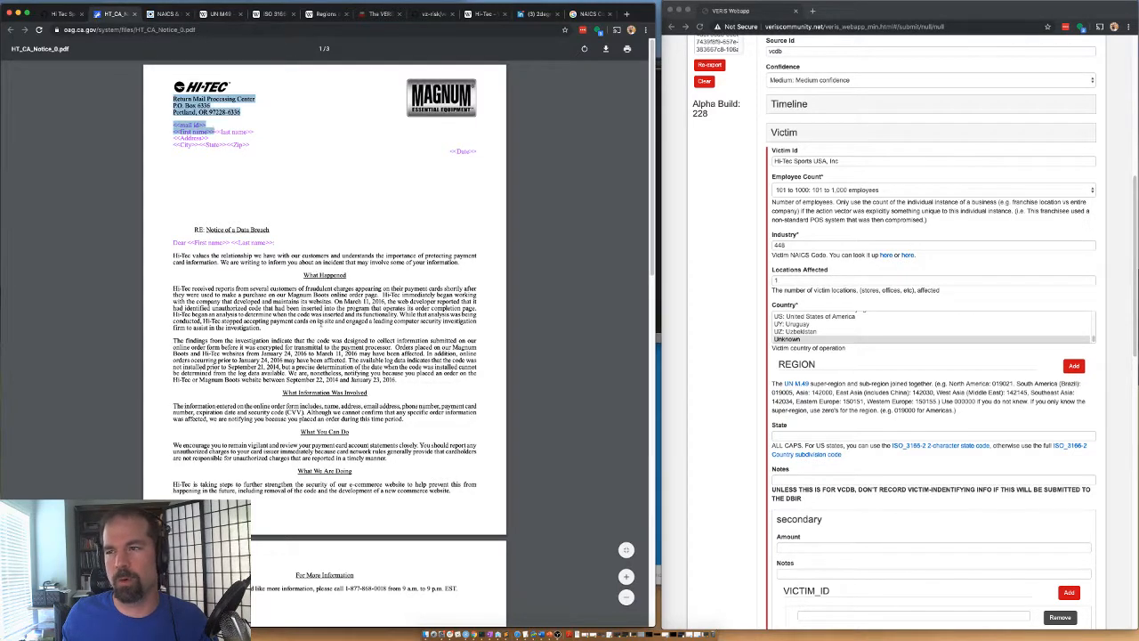
pyautogui.scroll(-10, 325, 303)
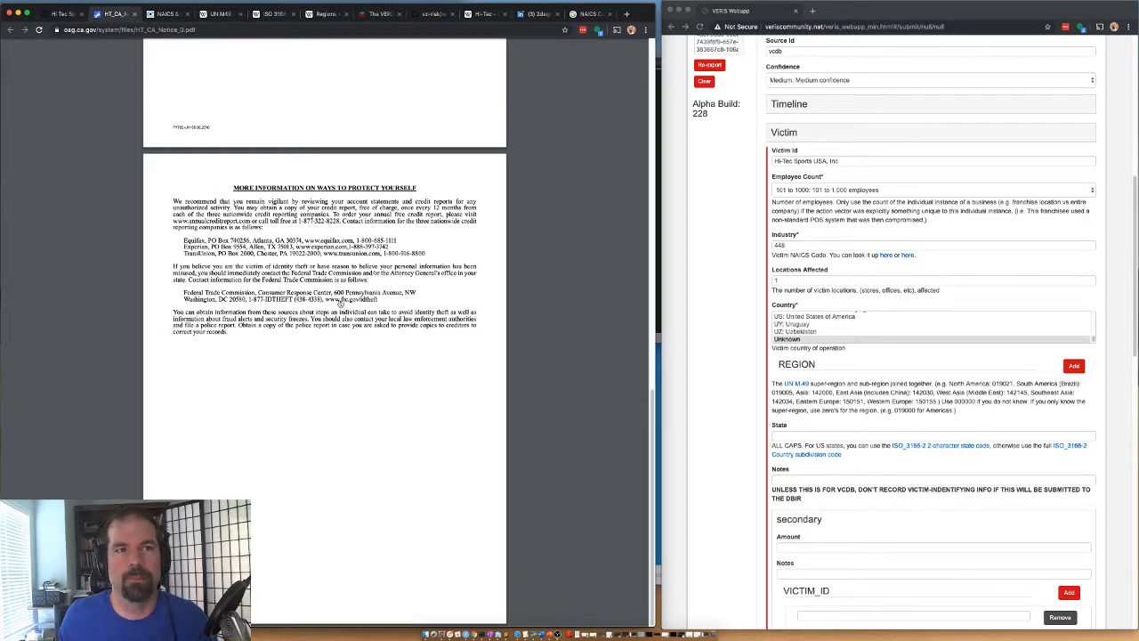
pyautogui.scroll(1, 342, 294)
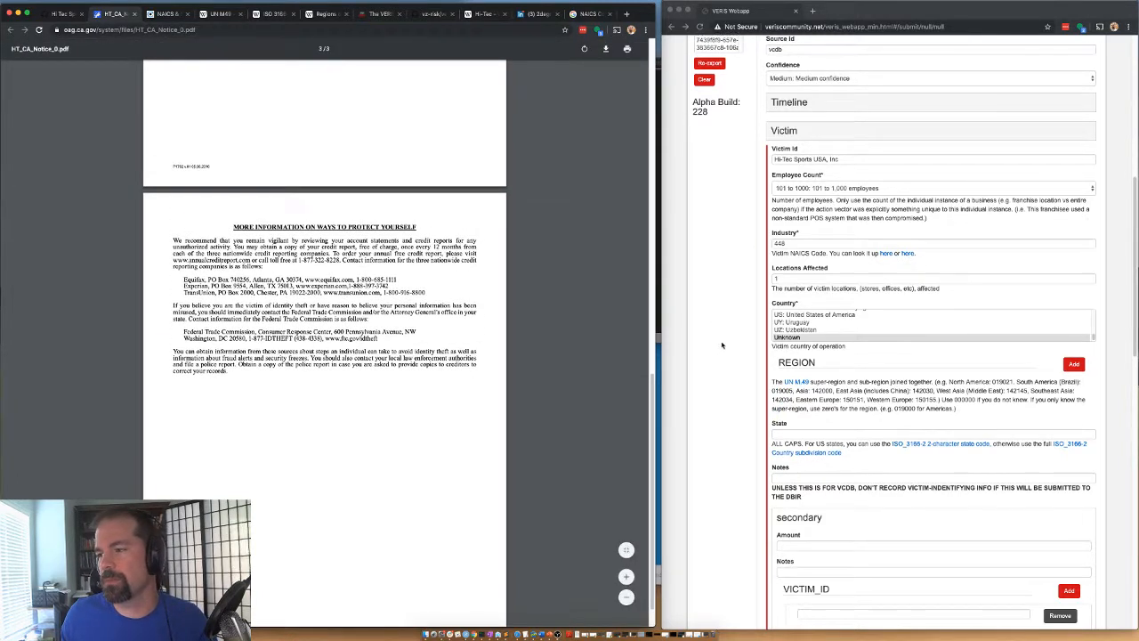
# Remove the empty secondary victim ID entry, check the victim details again and collapse the Victim section
pyautogui.scroll(-2, 712, 466)
pyautogui.scroll(-2, 713, 466)
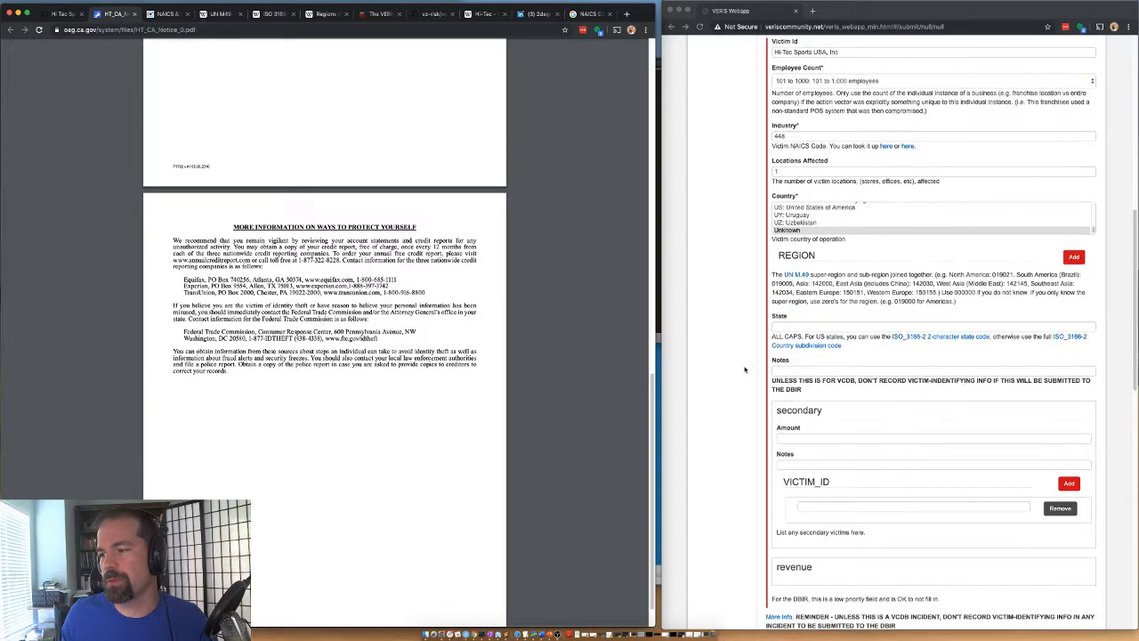
pyautogui.click(1052, 552)
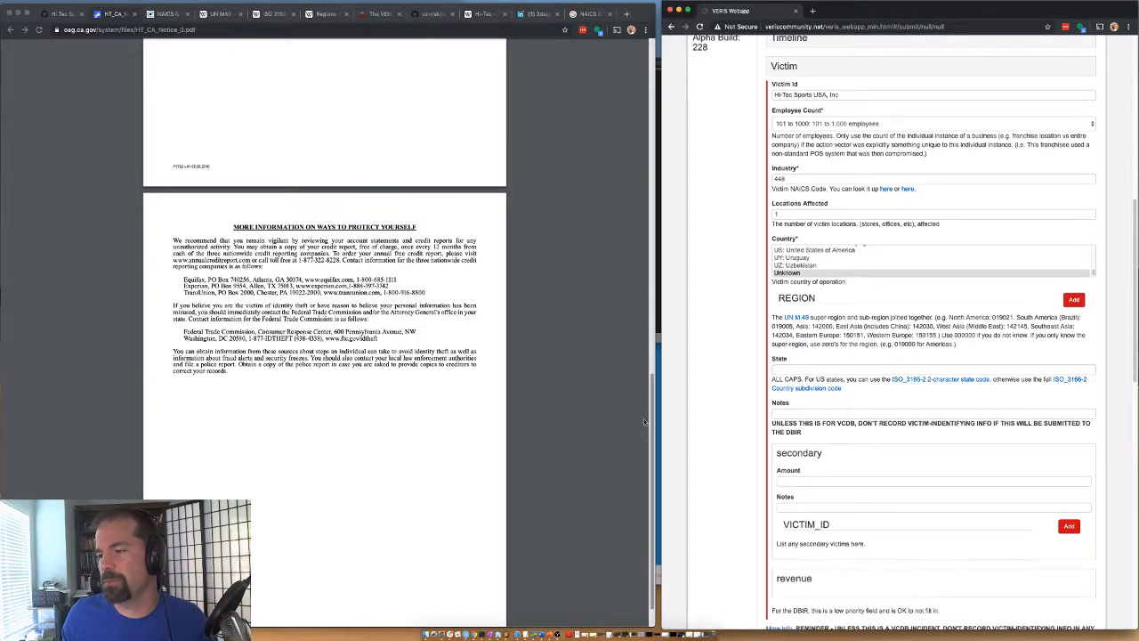
pyautogui.scroll(5, 786, 242)
pyautogui.click(786, 242)
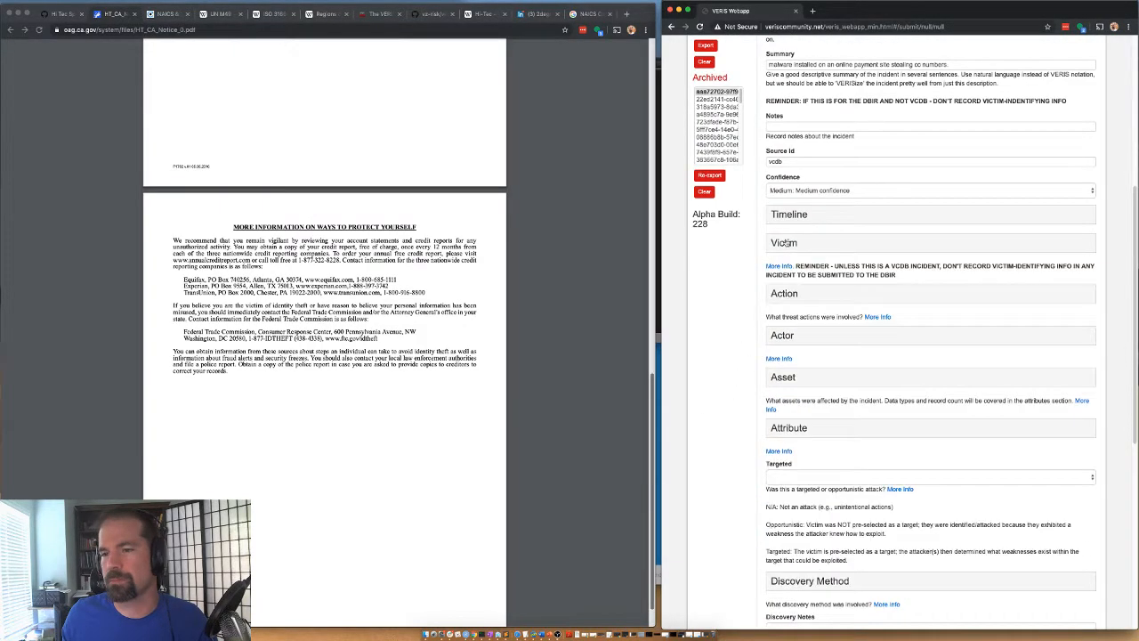
pyautogui.click(785, 243)
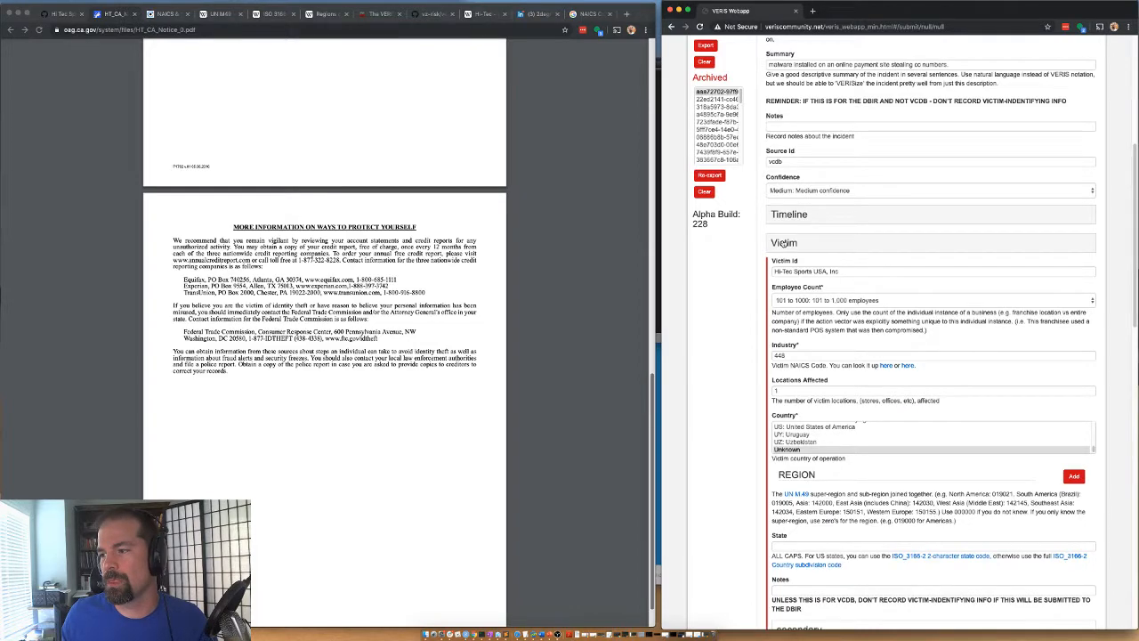
pyautogui.click(784, 242)
# Read the breach notice's What Happened section for the incident dates and the involvement of the company that maintains the websites
pyautogui.scroll(7, 208, 374)
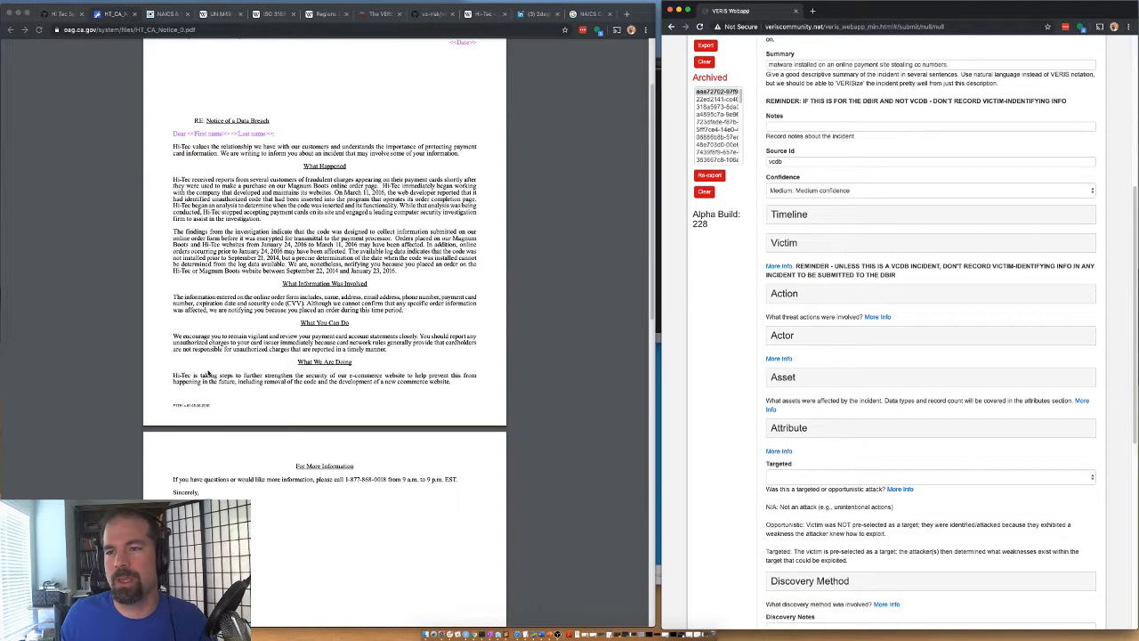
pyautogui.scroll(1, 298, 224)
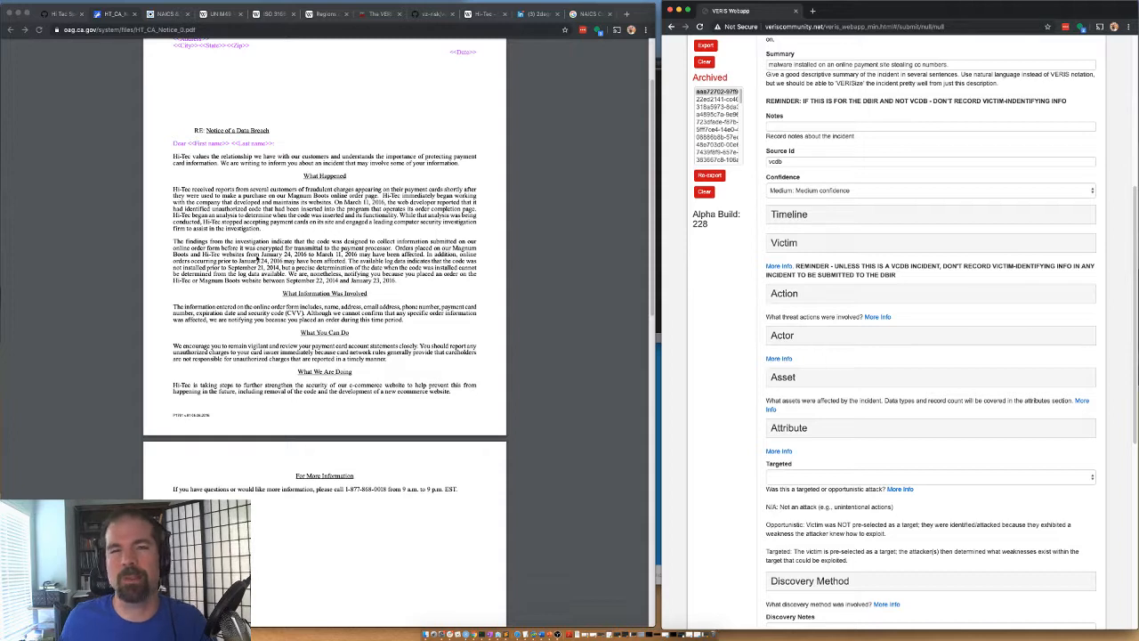
pyautogui.click(330, 278)
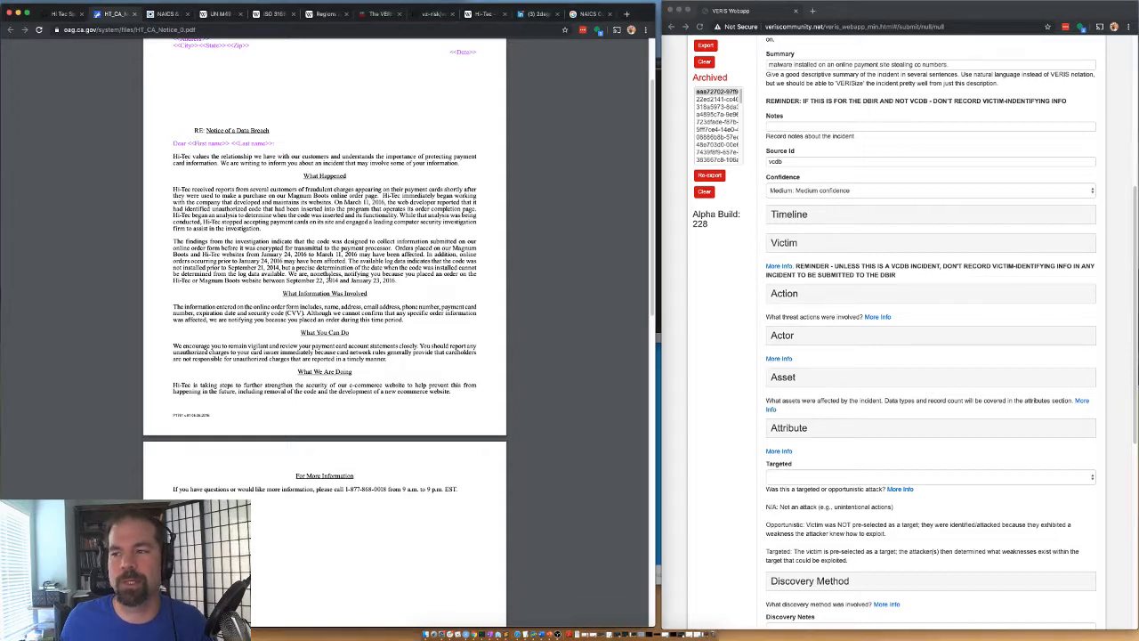
pyautogui.moveTo(243, 205); pyautogui.dragTo(448, 221)
pyautogui.click(447, 221)
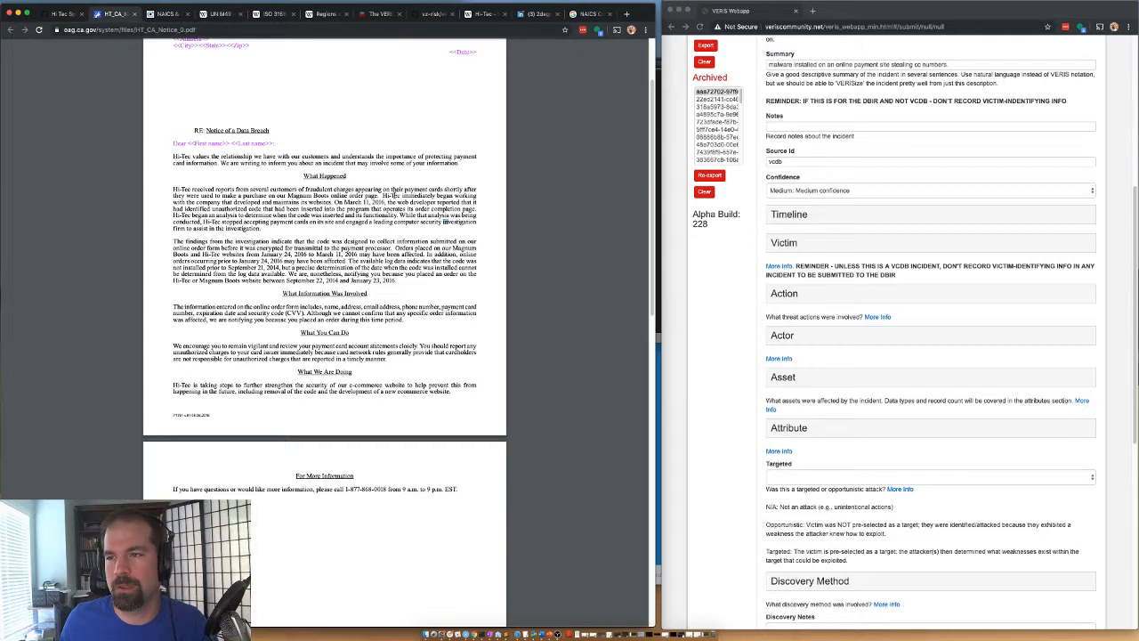
pyautogui.moveTo(383, 190); pyautogui.dragTo(335, 196)
pyautogui.moveTo(357, 196)
pyautogui.mouseDown()
pyautogui.moveTo(385, 196)
pyautogui.moveTo(285, 196)
pyautogui.moveTo(344, 197)
pyautogui.mouseUp()
pyautogui.click(385, 196)
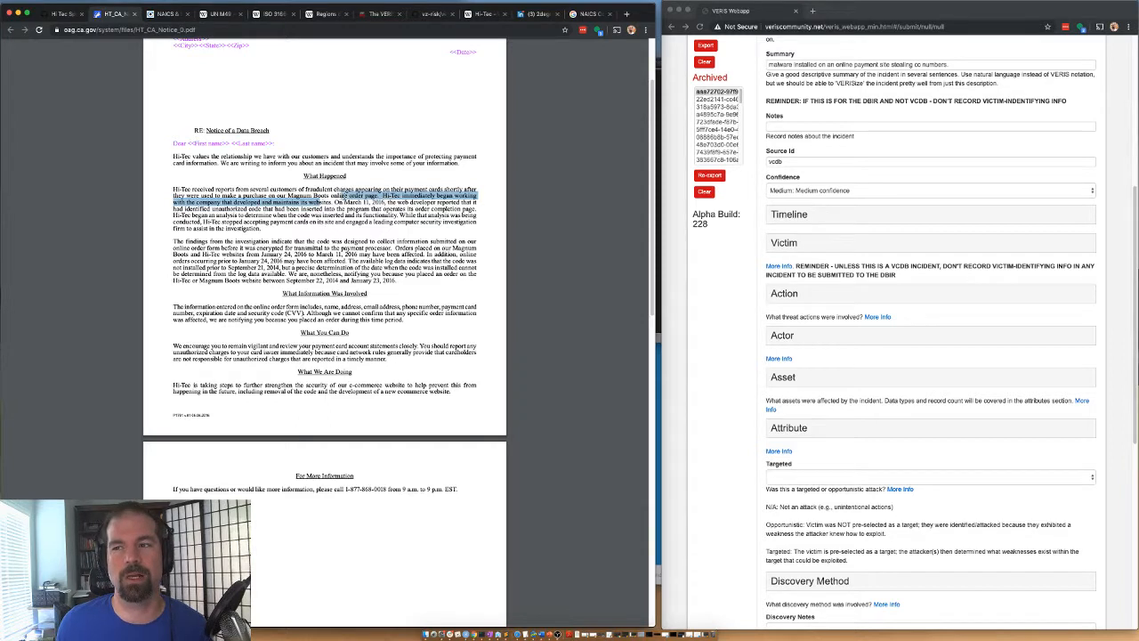
pyautogui.moveTo(334, 202)
pyautogui.mouseDown()
pyautogui.moveTo(312, 202)
pyautogui.moveTo(335, 208)
pyautogui.moveTo(383, 191)
pyautogui.moveTo(333, 203)
pyautogui.mouseUp()
pyautogui.click(384, 192)
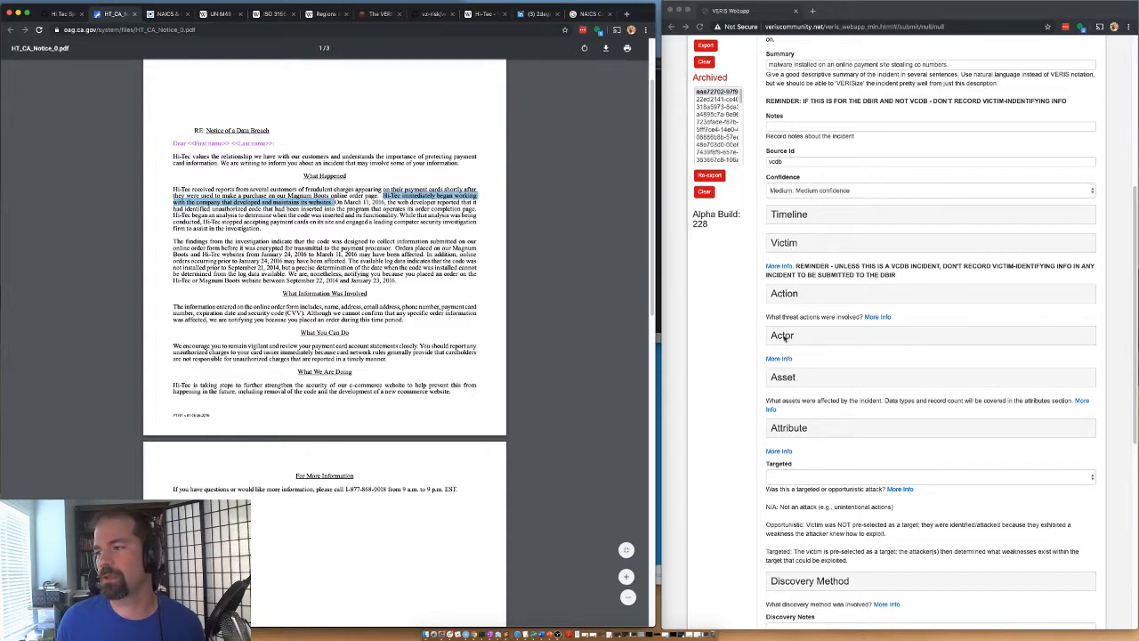
# Review the external actor's variety, motive and country, and collapse the Actor section
pyautogui.click(784, 337)
pyautogui.click(787, 337)
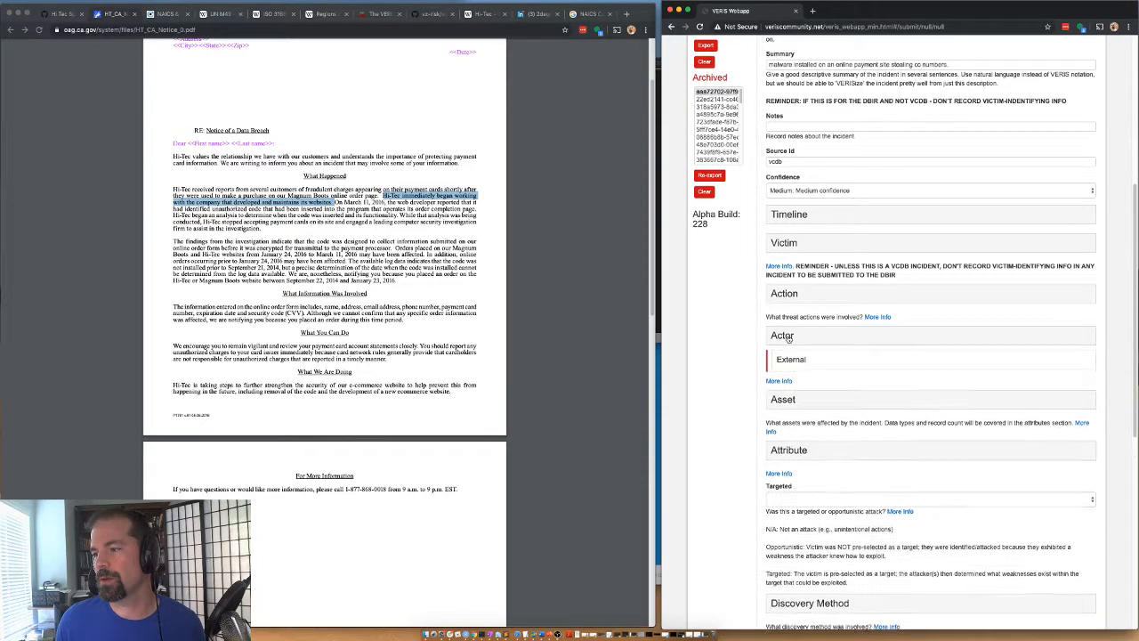
pyautogui.click(791, 359)
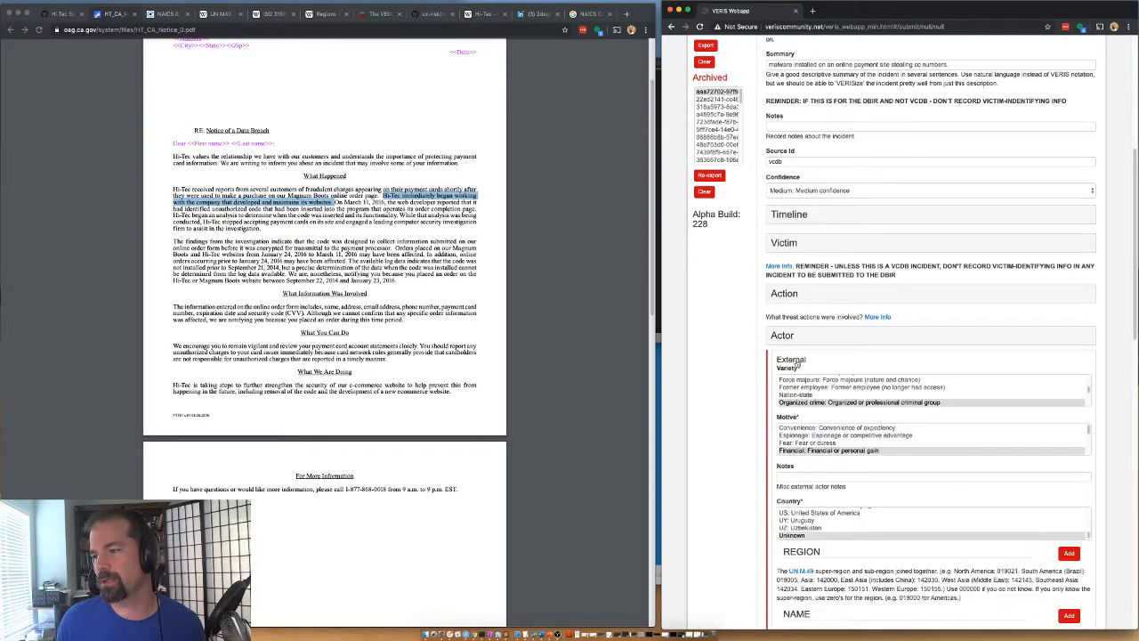
pyautogui.click(792, 360)
pyautogui.click(783, 335)
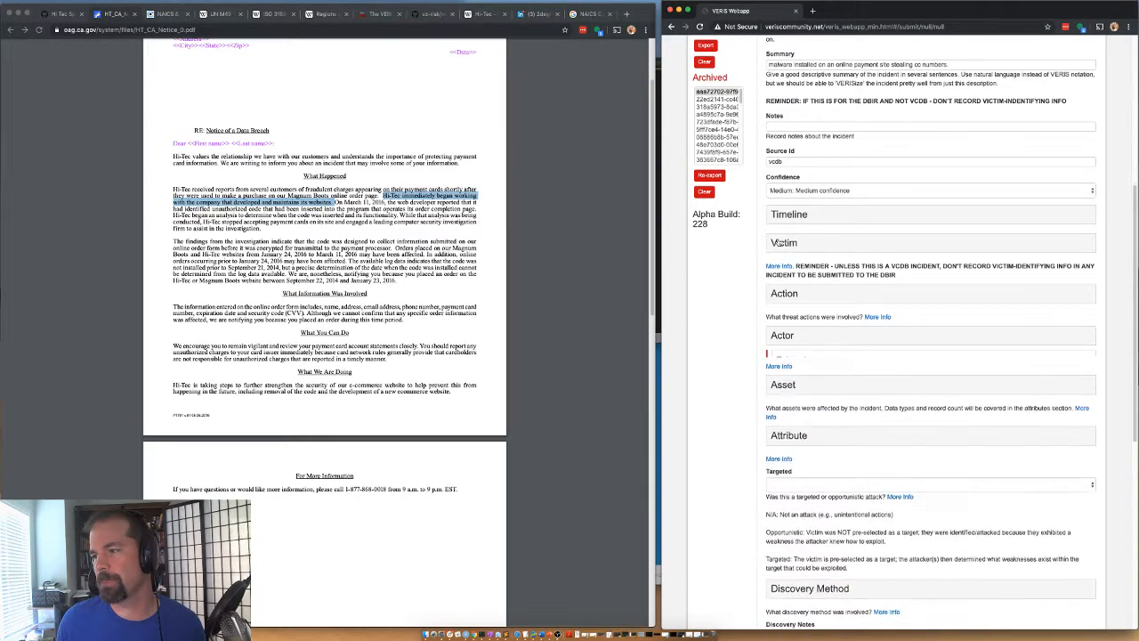
# In the Asset section, set the total amount to 1 and record 1 asset of variety S - Web application
pyautogui.click(782, 379)
pyautogui.scroll(-1, 779, 374)
pyautogui.click(774, 373)
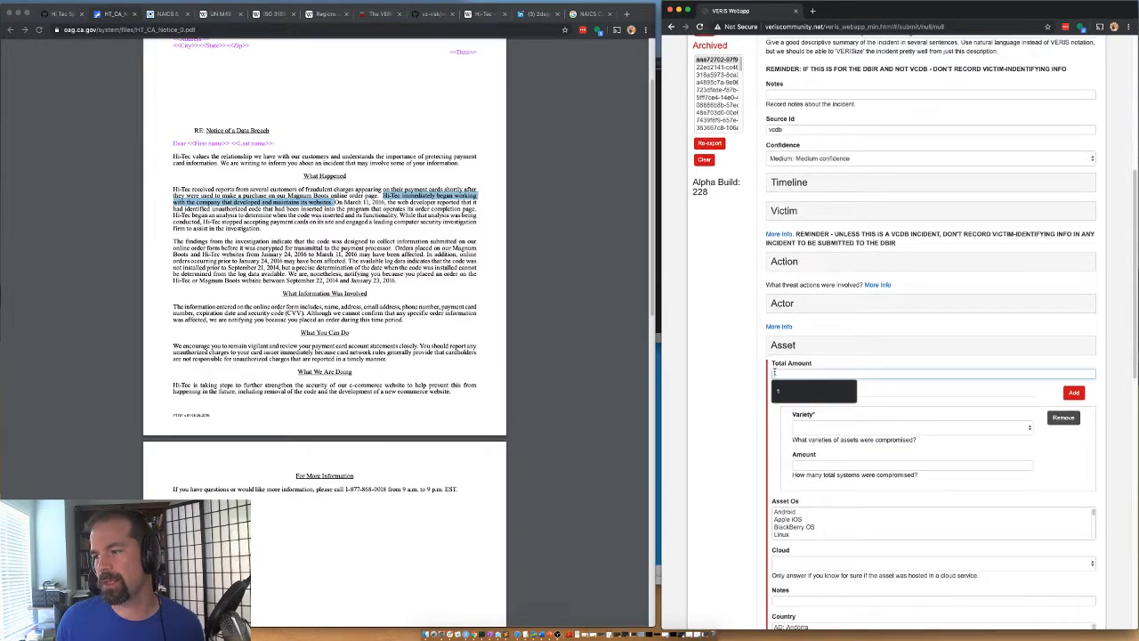
pyautogui.click(783, 391)
pyautogui.click(802, 431)
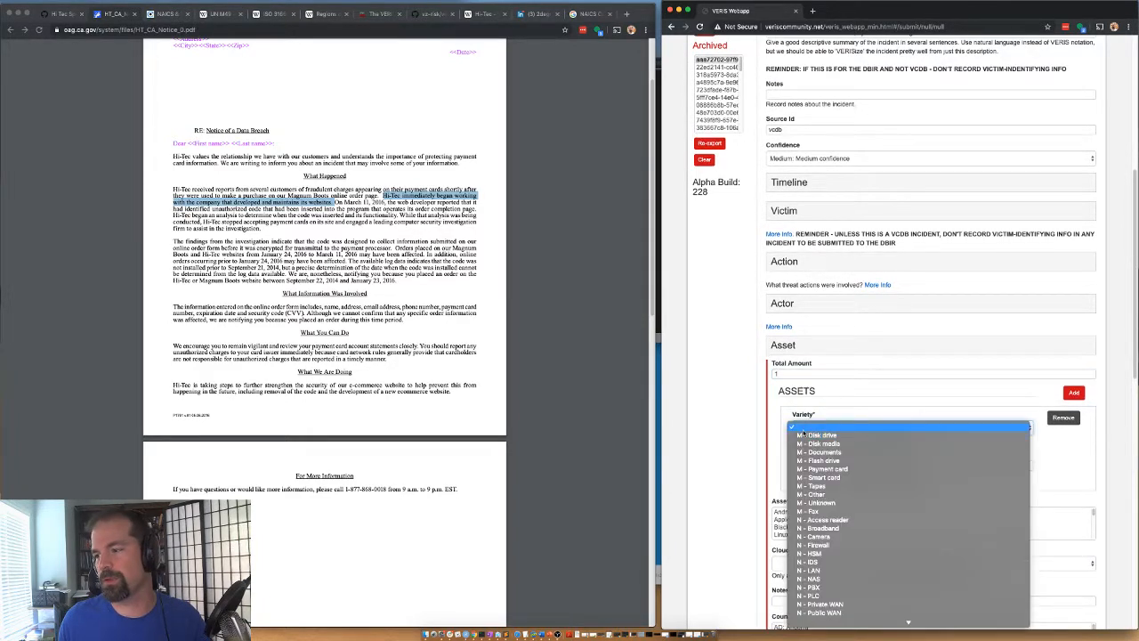
pyautogui.scroll(-10, 811, 470)
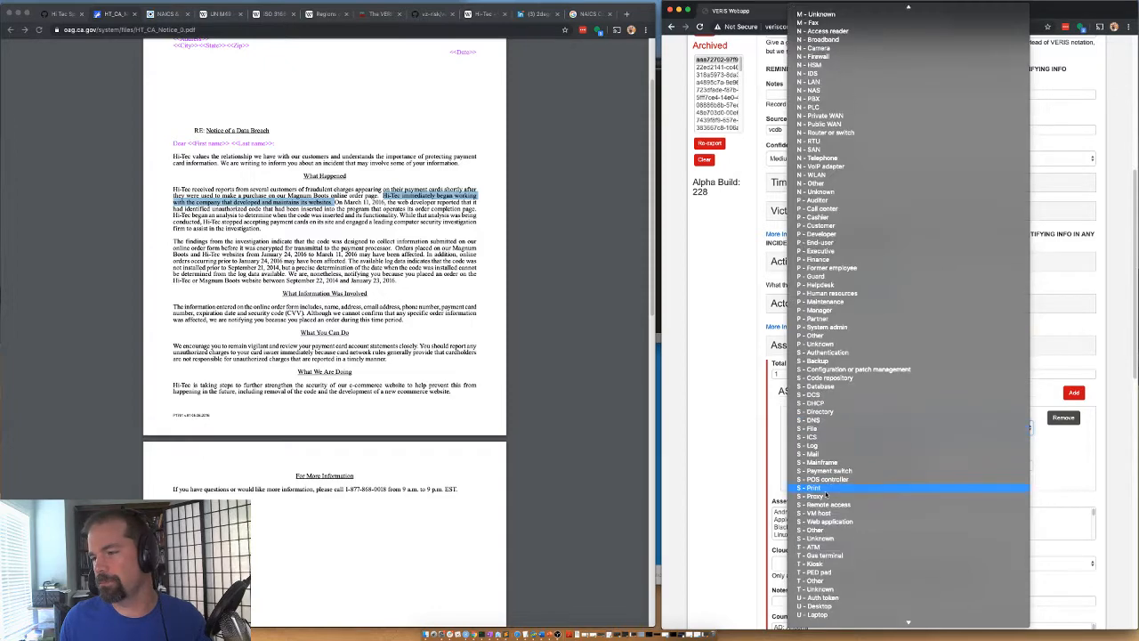
pyautogui.click(816, 523)
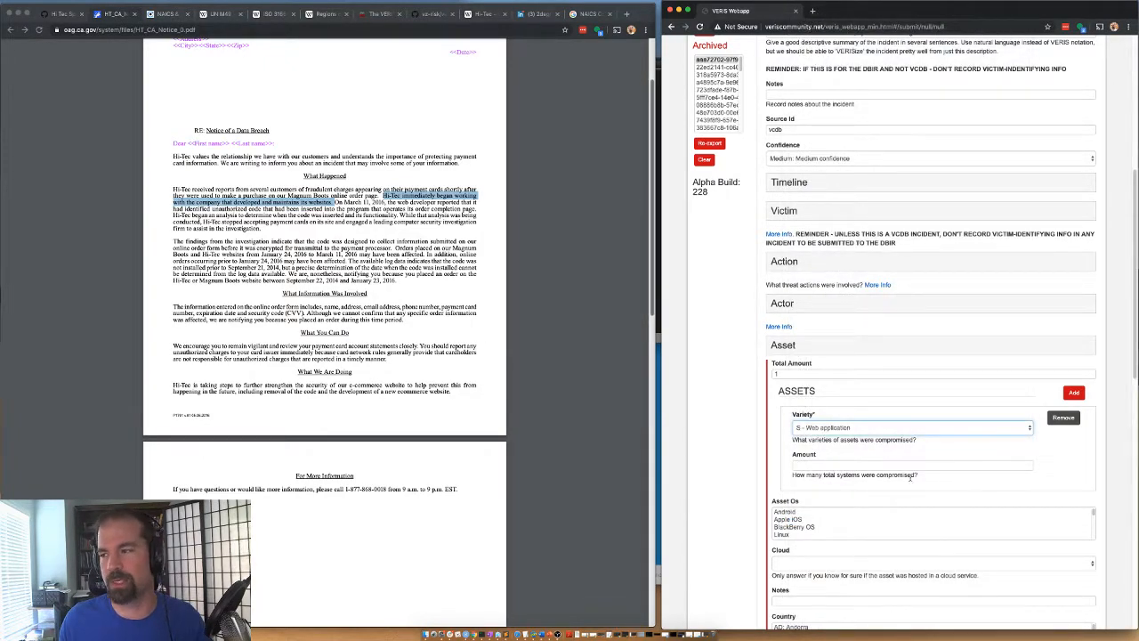
pyautogui.click(809, 468)
pyautogui.write('1')
# Set the country hosting the asset to Unknown and collapse the Asset section
pyautogui.scroll(-3, 738, 492)
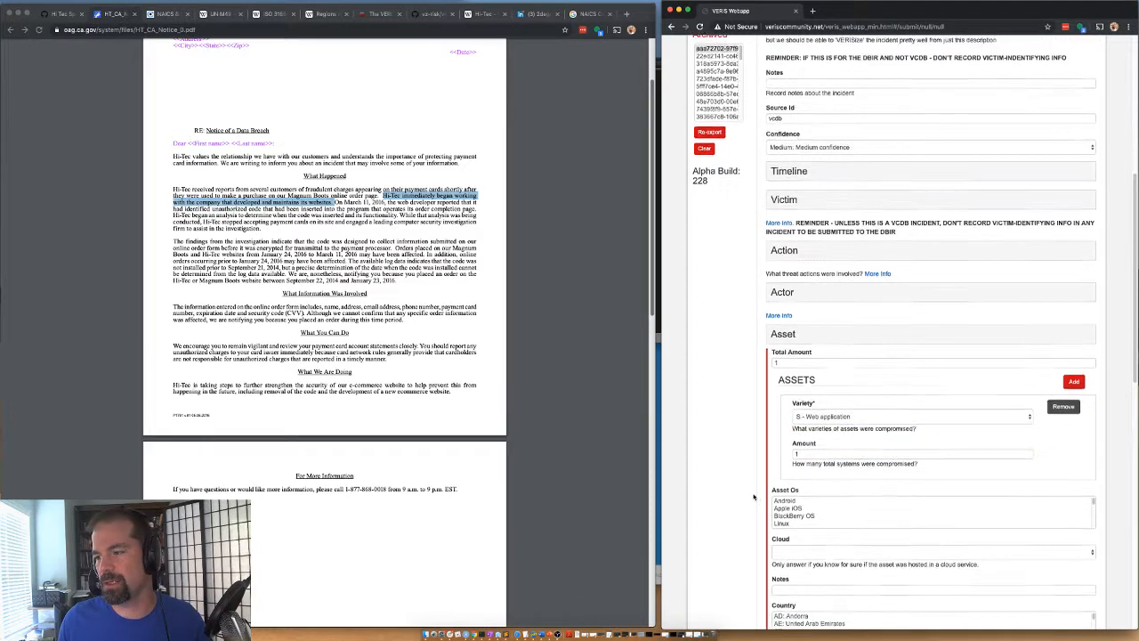
pyautogui.click(788, 519)
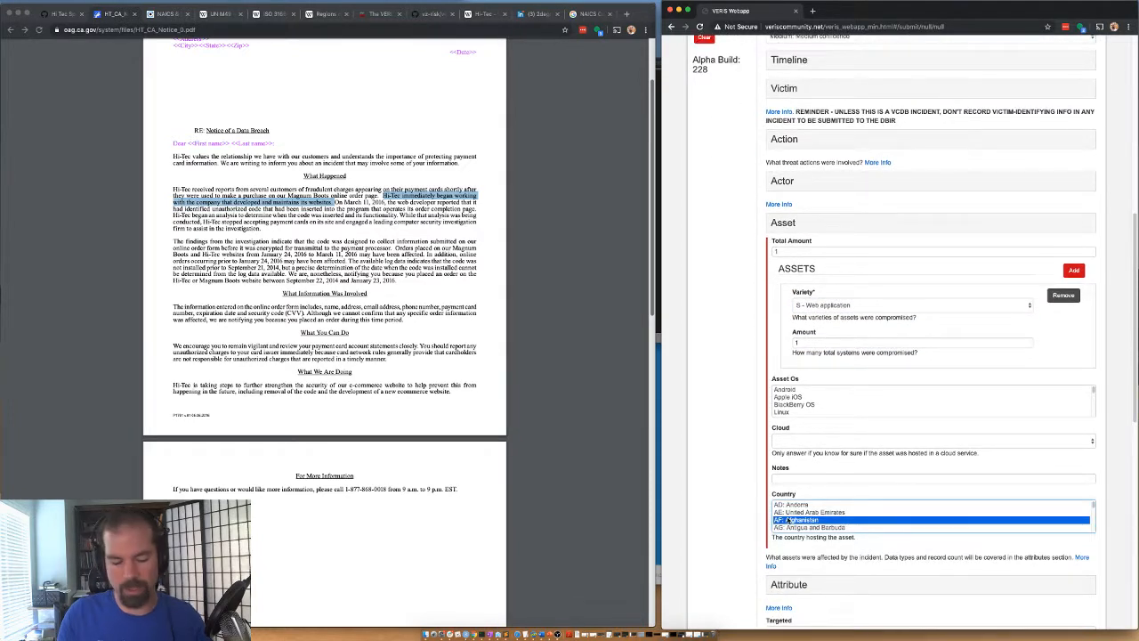
pyautogui.press('u')
pyautogui.press('Down')
pyautogui.press('Down')
pyautogui.press('Down')
pyautogui.scroll(-2, 787, 520)
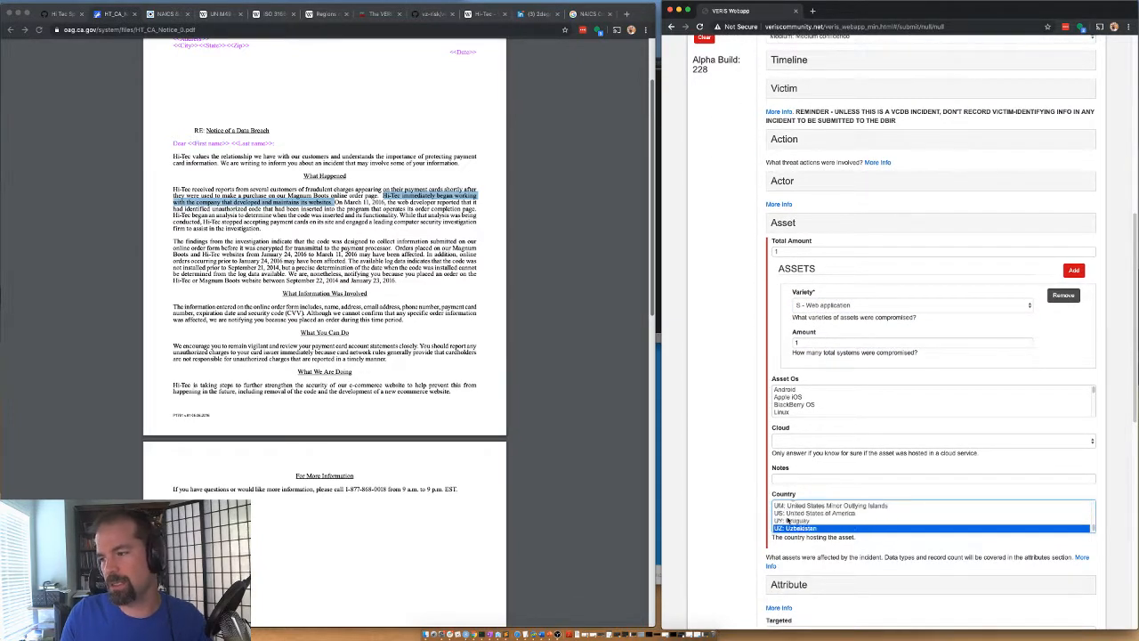
pyautogui.click(787, 520)
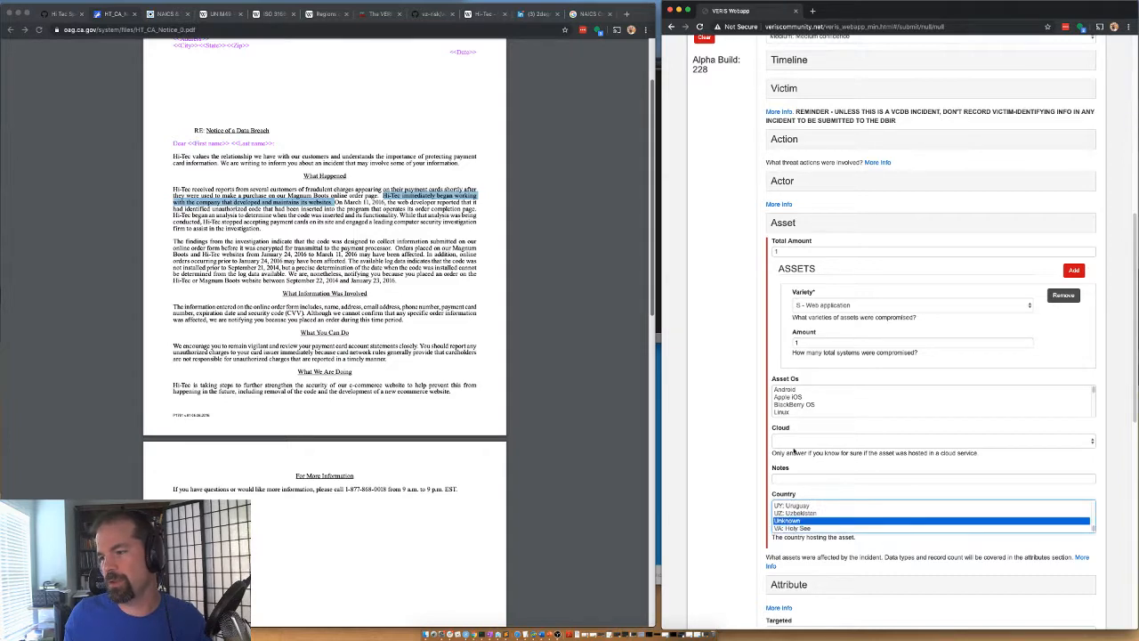
pyautogui.click(792, 223)
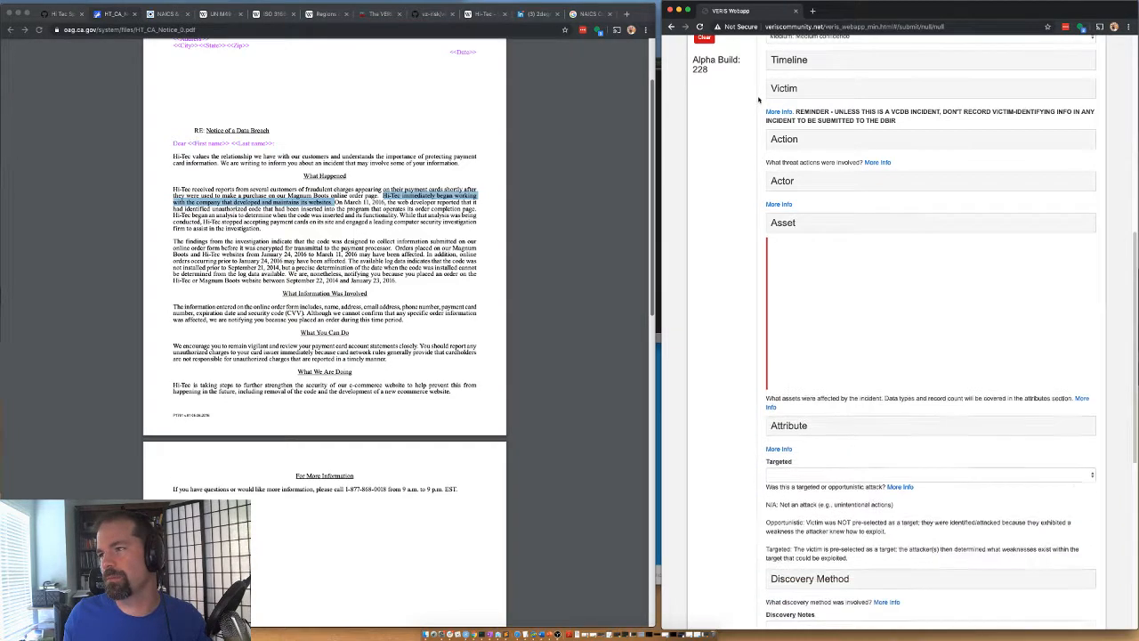
# Enter the victim notes "Company is from the netherlands. Breach notification is from california. company address is PO box in oregon."
pyautogui.click(784, 88)
pyautogui.scroll(-1, 799, 490)
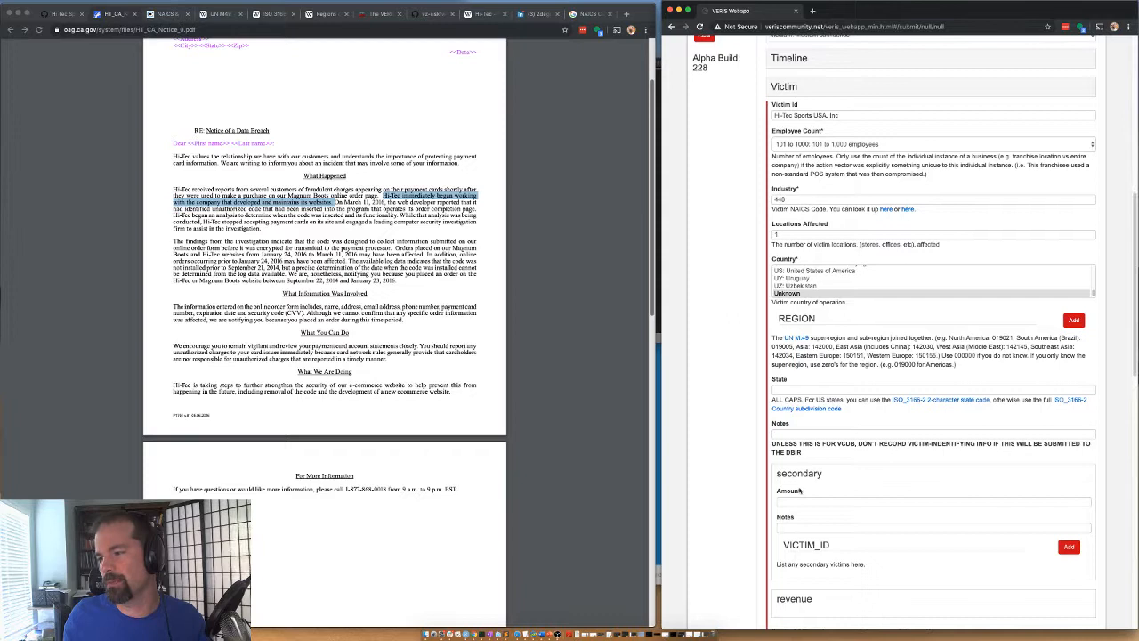
pyautogui.click(797, 433)
pyautogui.write('Compa')
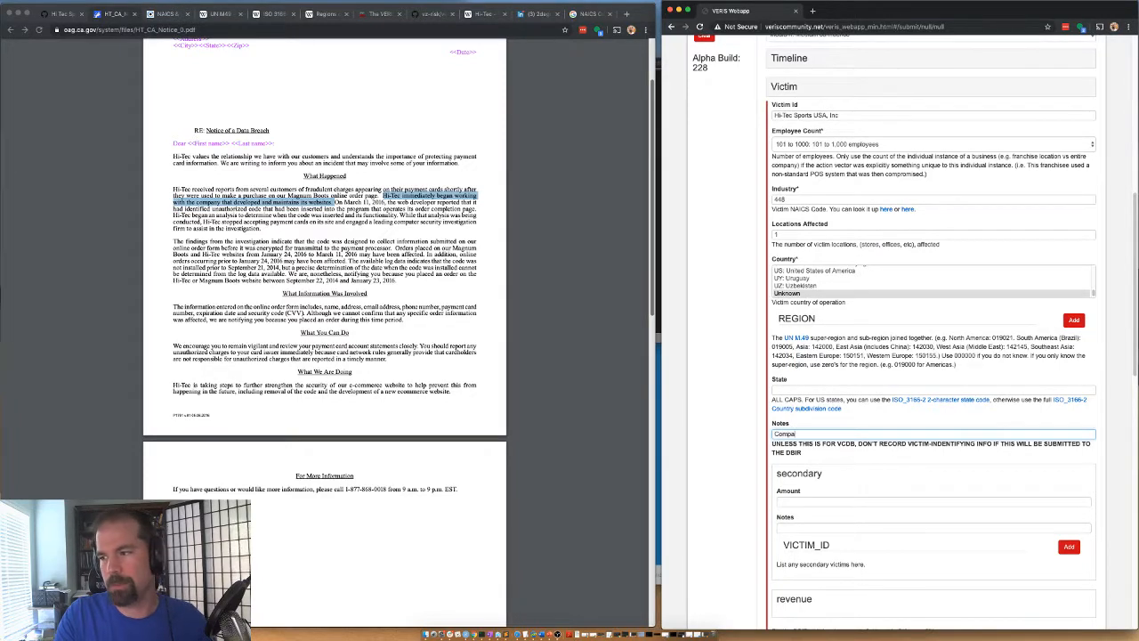
pyautogui.write('ny is from the ne')
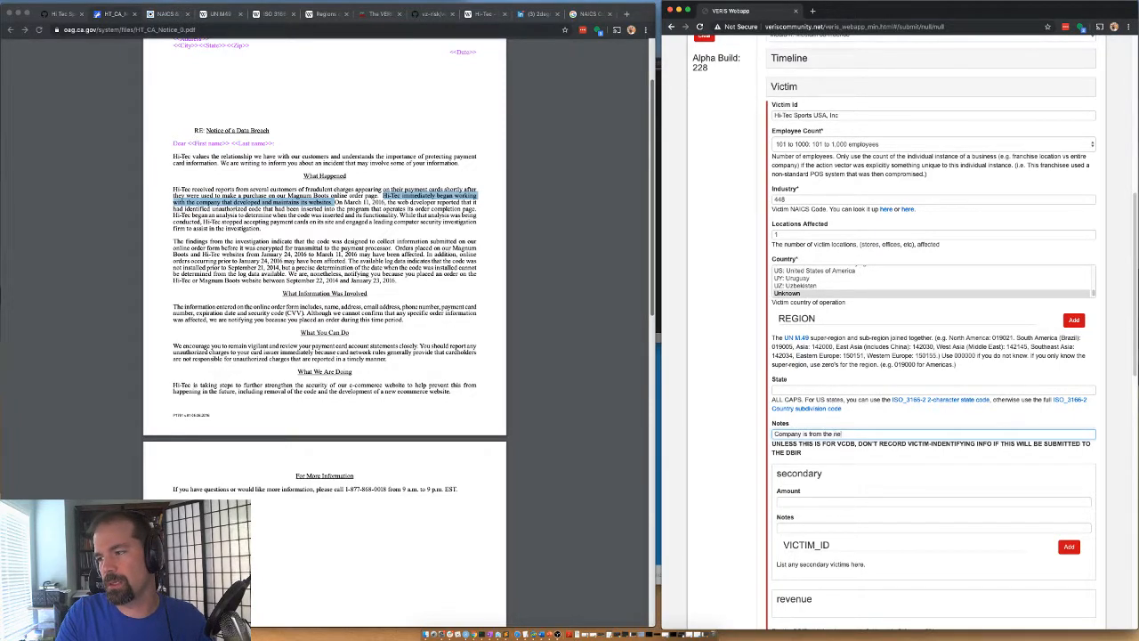
pyautogui.write('therlands.  Breach notification is from calif')
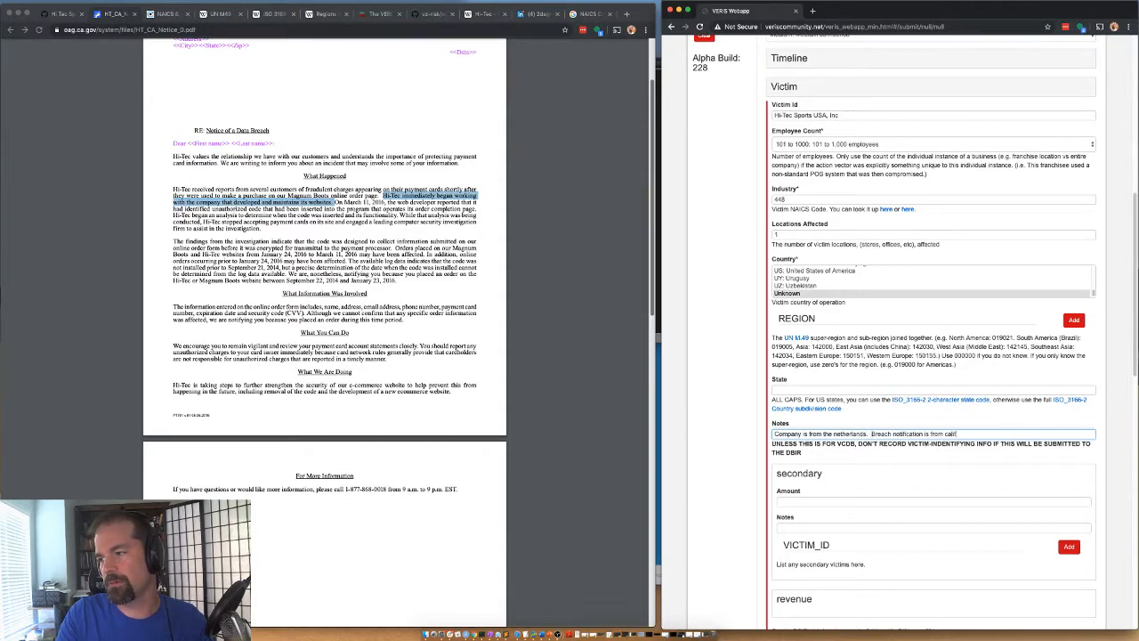
pyautogui.write('ornia.')
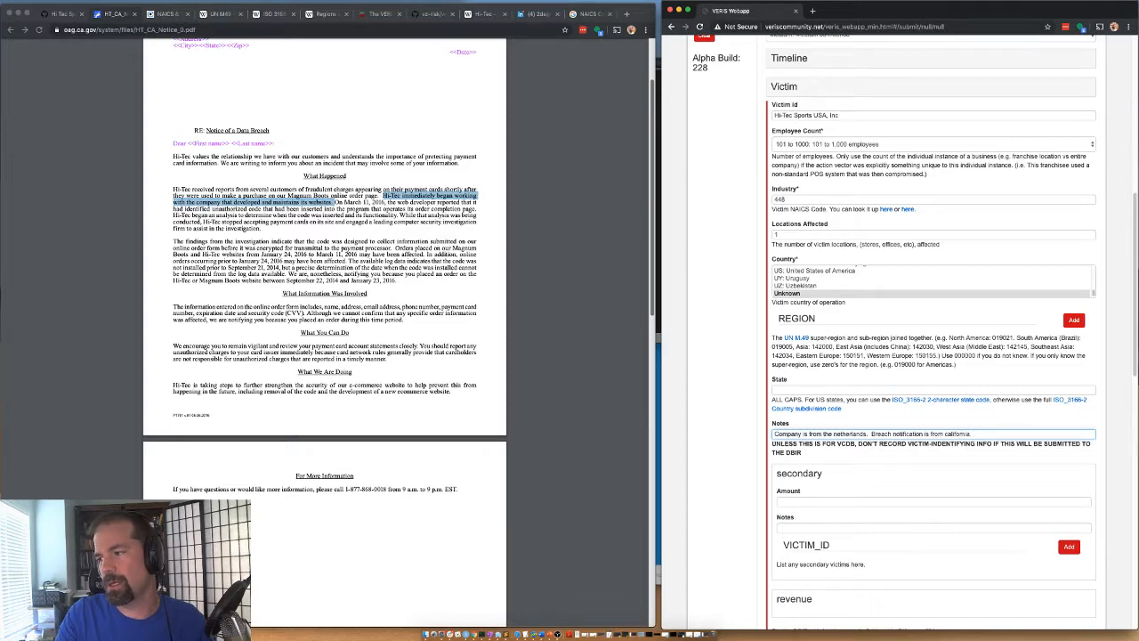
pyautogui.write('  company ')
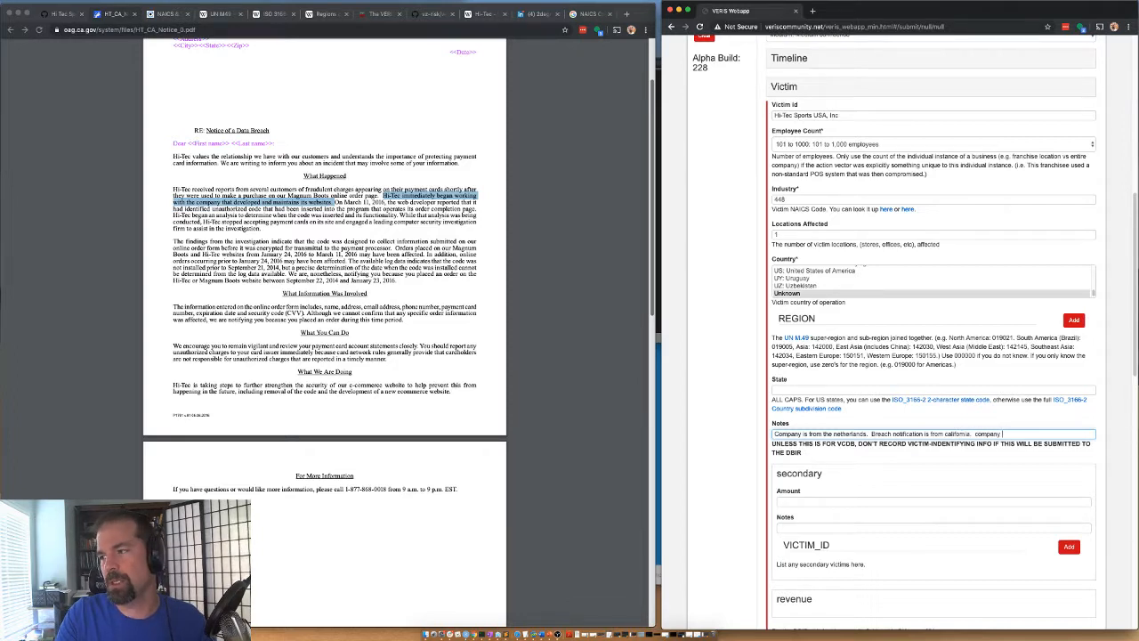
pyautogui.write('address is PO box in')
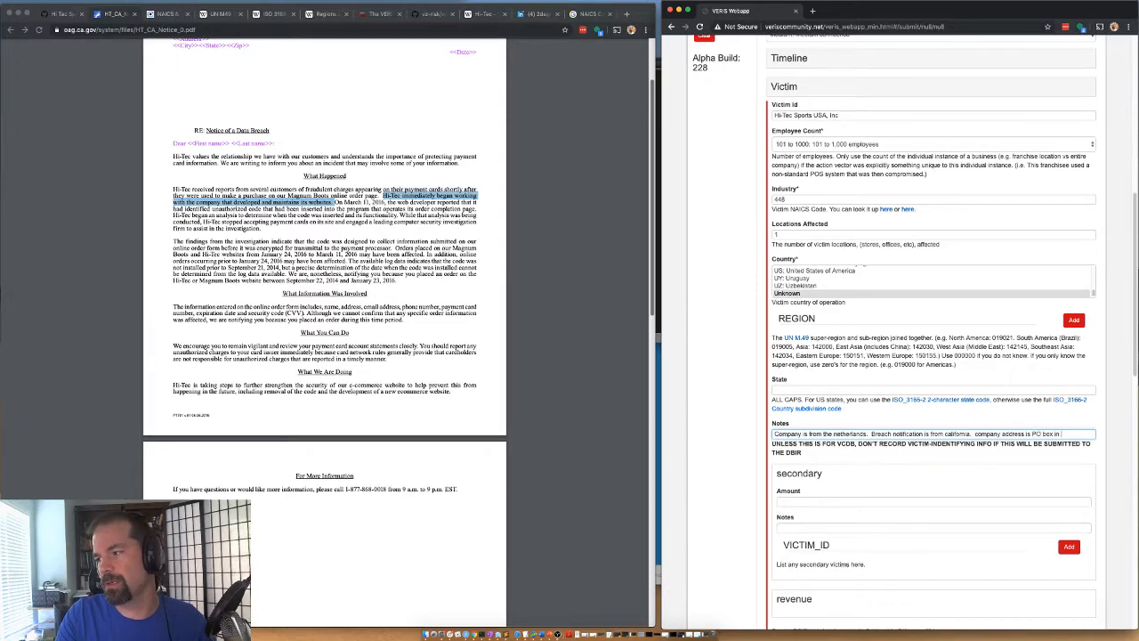
pyautogui.write(' oregon.')
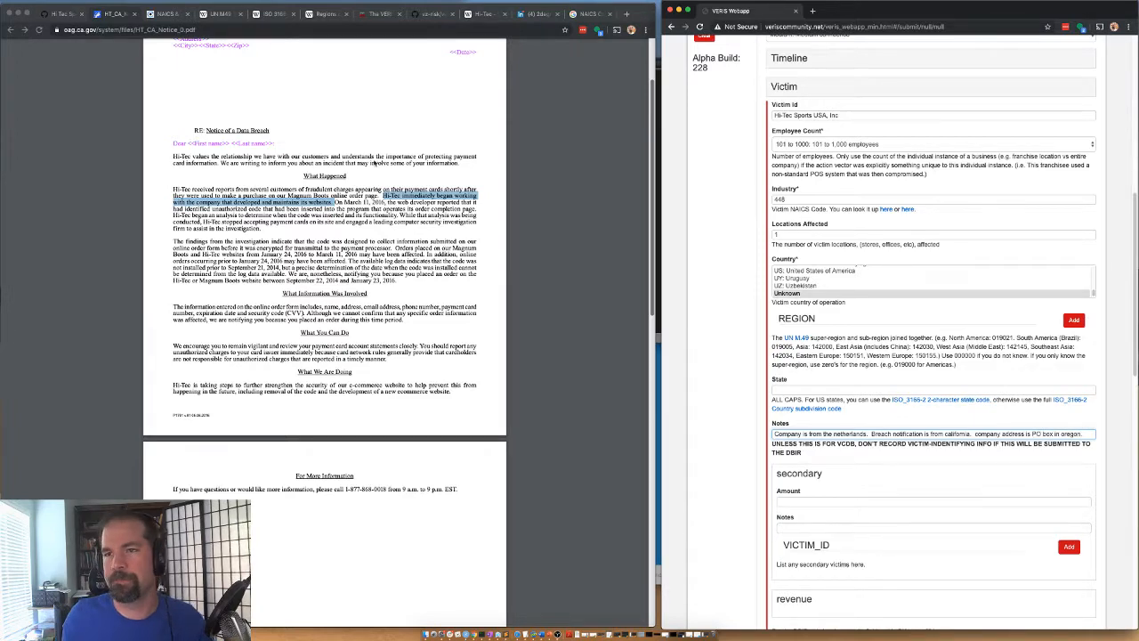
# Check the breach notice letterhead and the remaining victim fields, and collapse the Victim section
pyautogui.scroll(3, 374, 164)
pyautogui.scroll(-2, 702, 436)
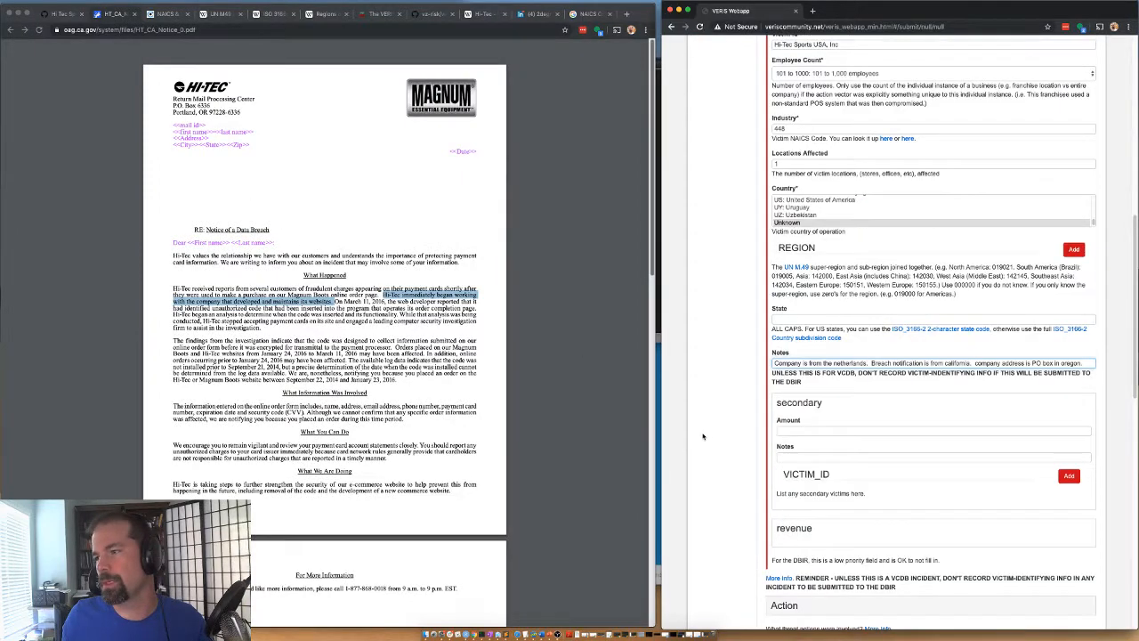
pyautogui.scroll(5, 703, 436)
pyautogui.click(781, 206)
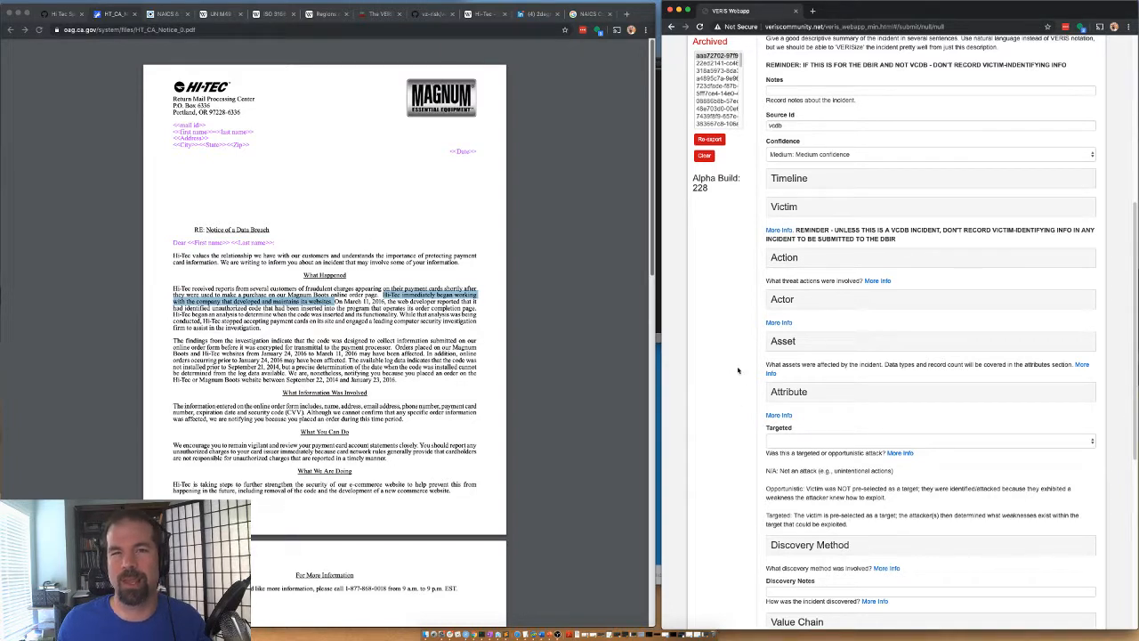
# Under the Confidentiality attribute, set Data Disclosure to Yes (confirmed) and the compromised data variety to Payment
pyautogui.click(776, 391)
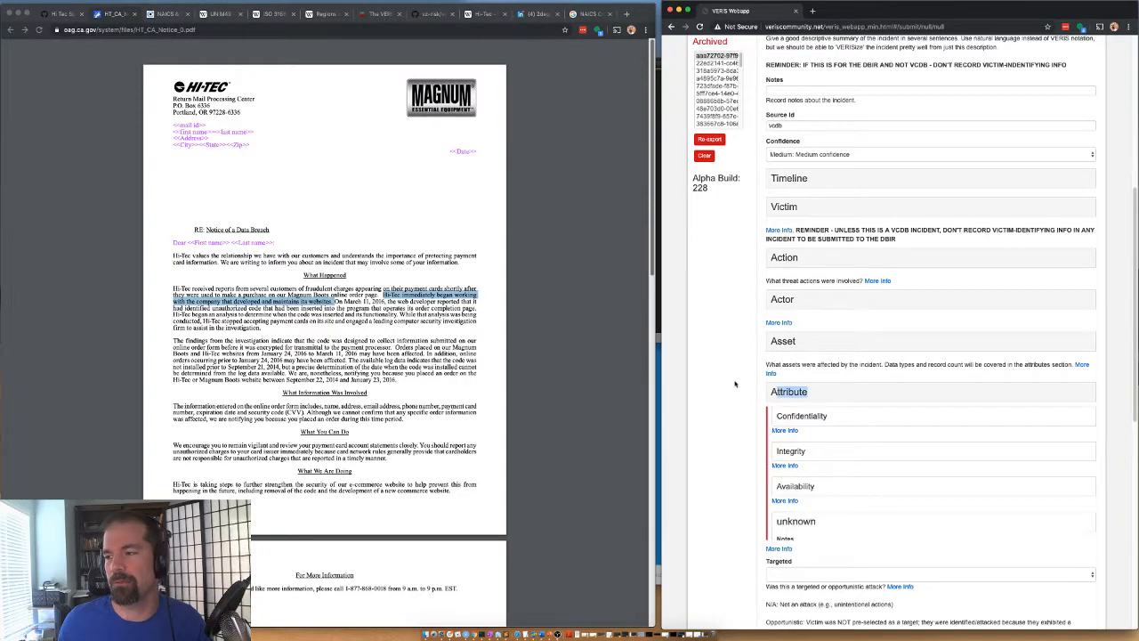
pyautogui.scroll(-1, 778, 392)
pyautogui.scroll(-2, 802, 379)
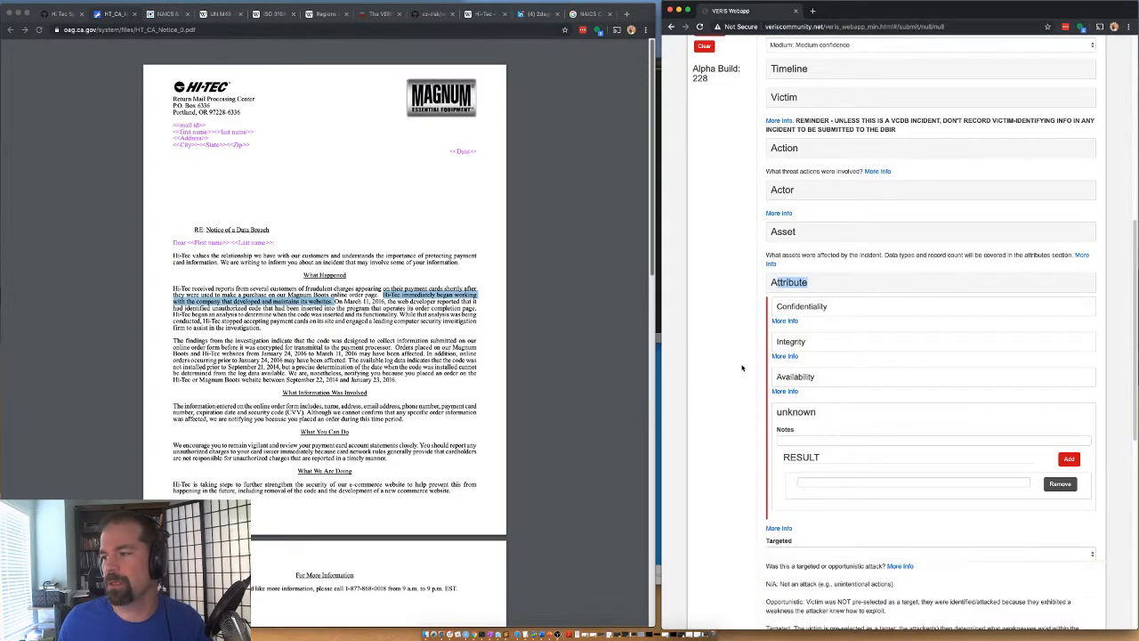
pyautogui.click(812, 303)
pyautogui.click(812, 303)
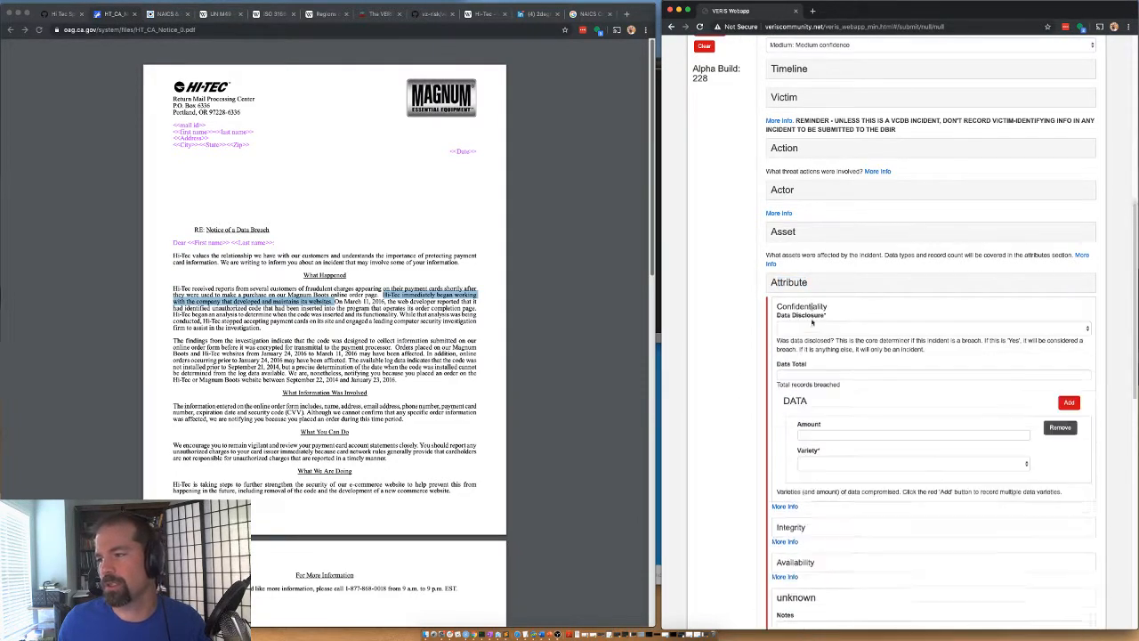
pyautogui.click(801, 327)
pyautogui.click(805, 360)
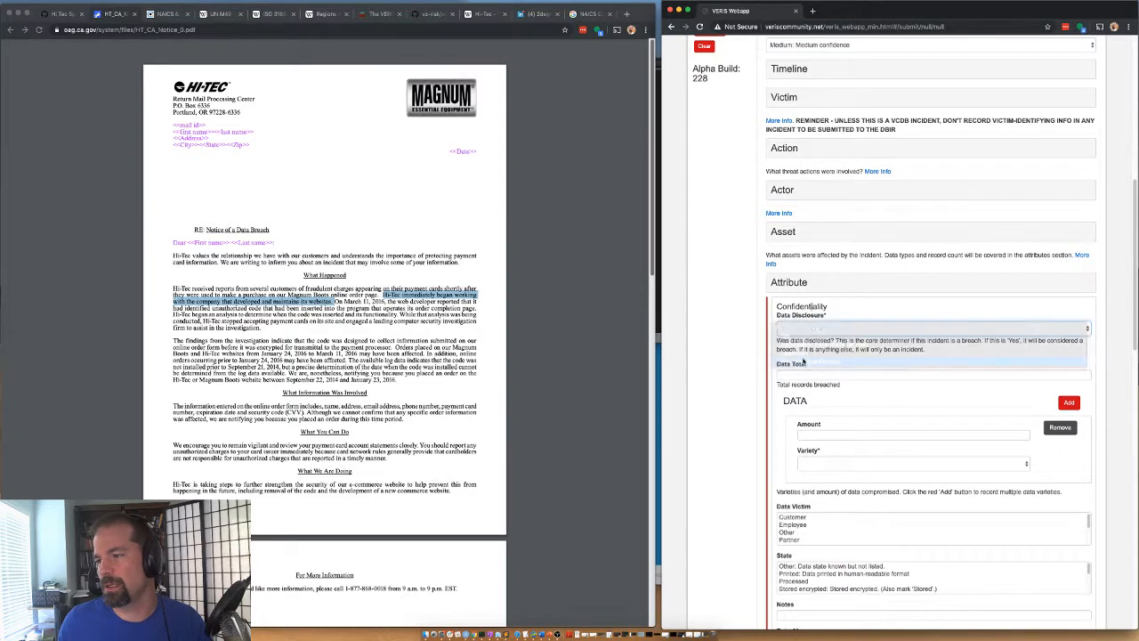
pyautogui.click(801, 375)
pyautogui.click(810, 465)
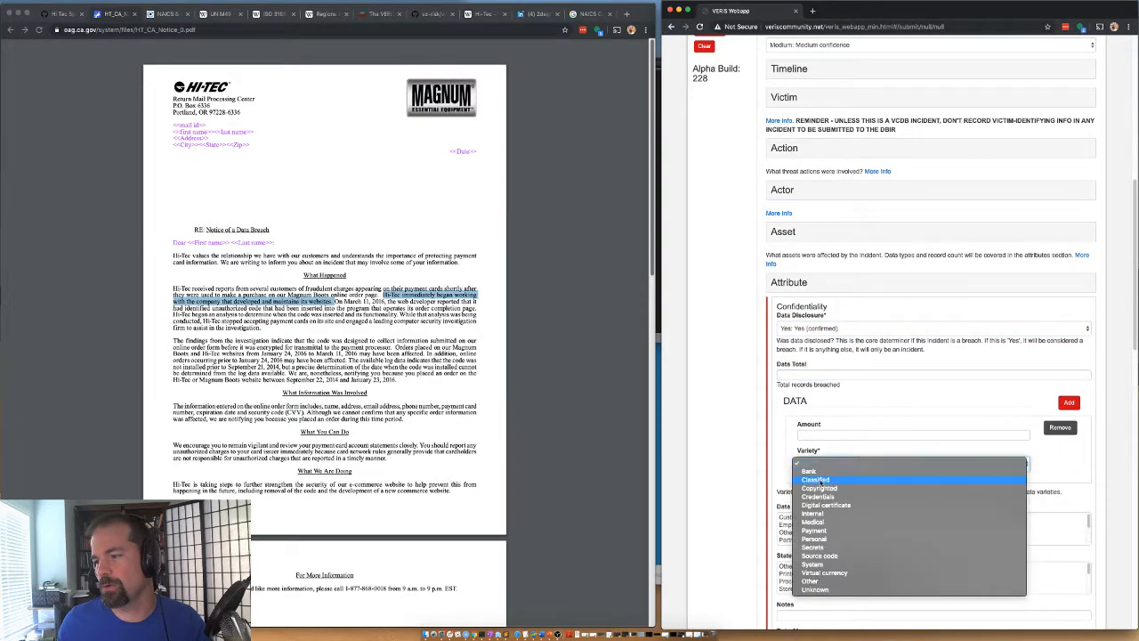
pyautogui.click(815, 530)
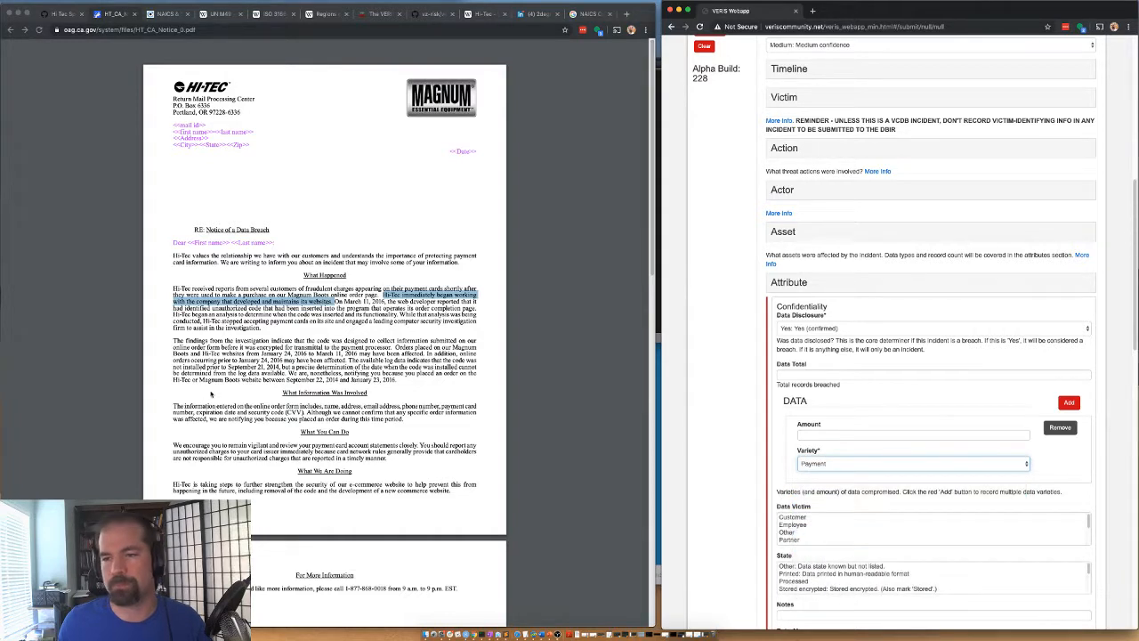
pyautogui.scroll(-2, 718, 373)
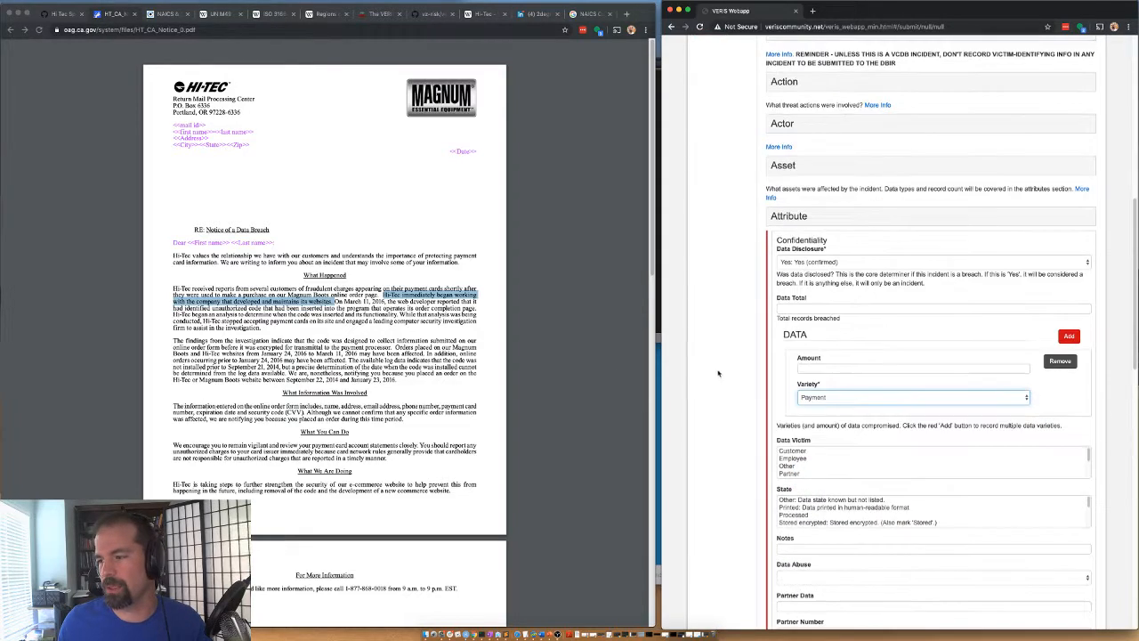
# Set the Data Victim to Customer and look through the data State options
pyautogui.click(806, 452)
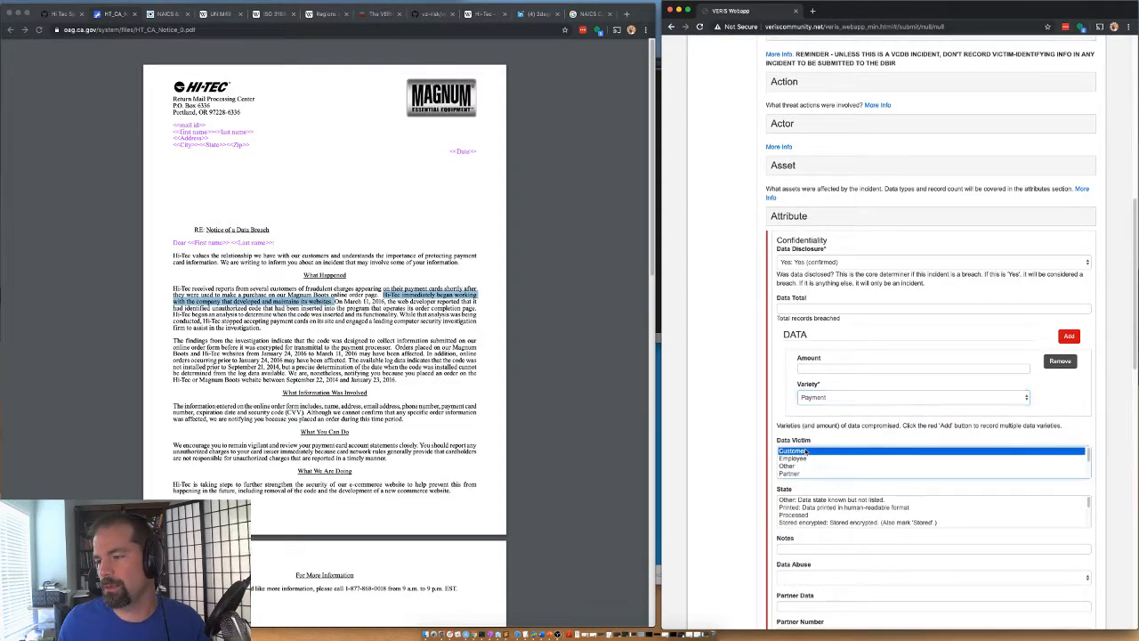
pyautogui.click(798, 521)
pyautogui.scroll(-1, 798, 512)
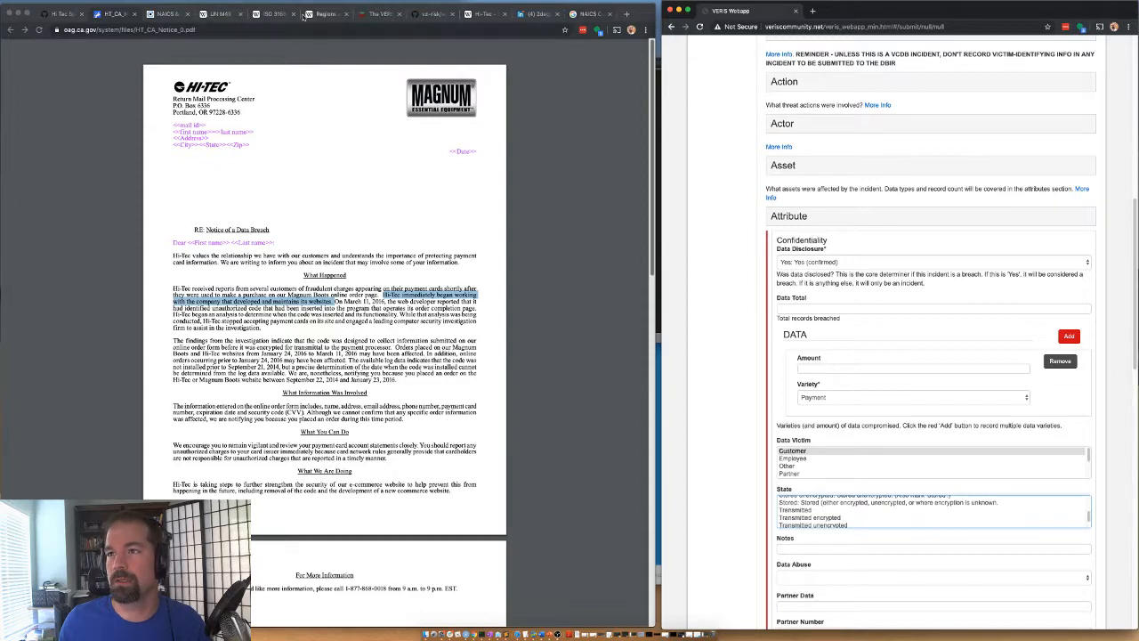
# Open the VERIS GitHub issue "data state 'processed' for skimmers" to check the coding guidance
pyautogui.click(426, 14)
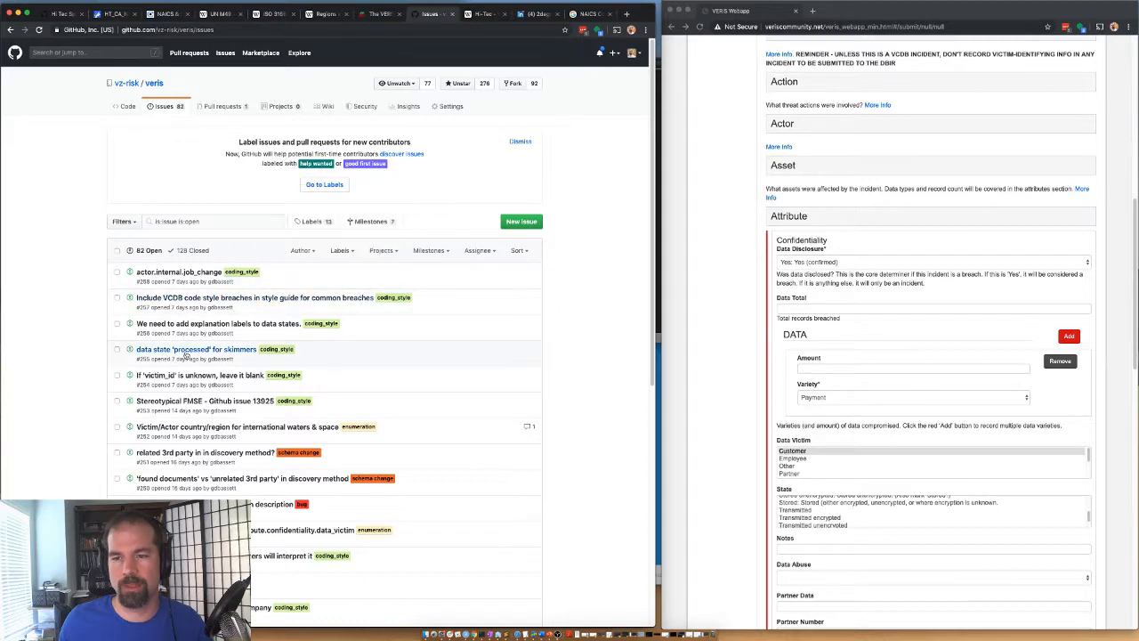
pyautogui.moveTo(182, 353)
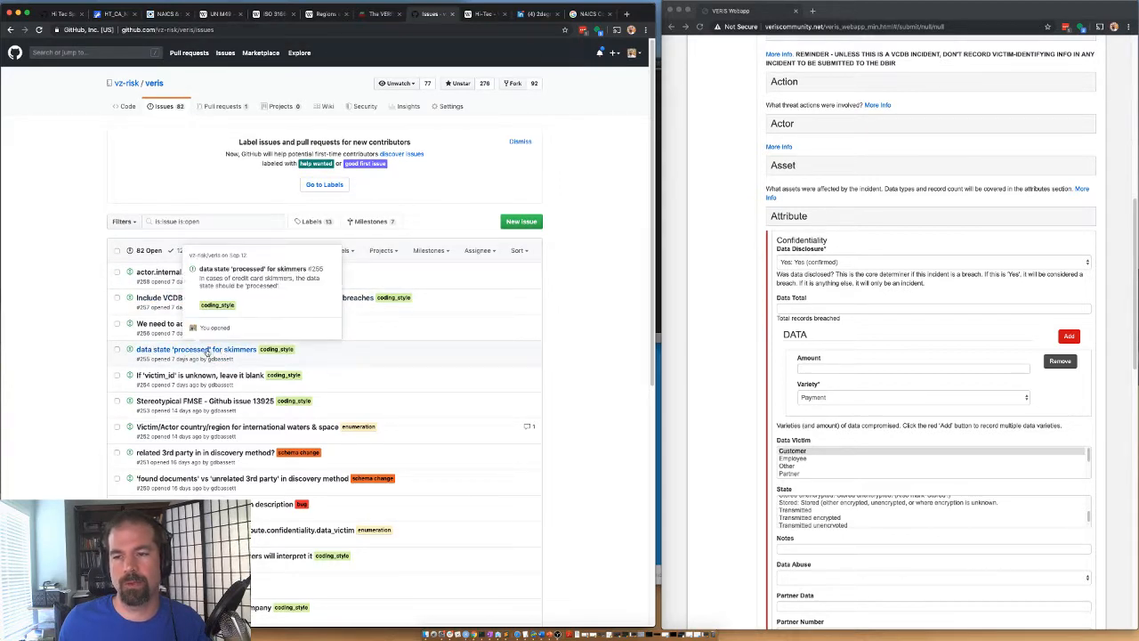
pyautogui.click(206, 350)
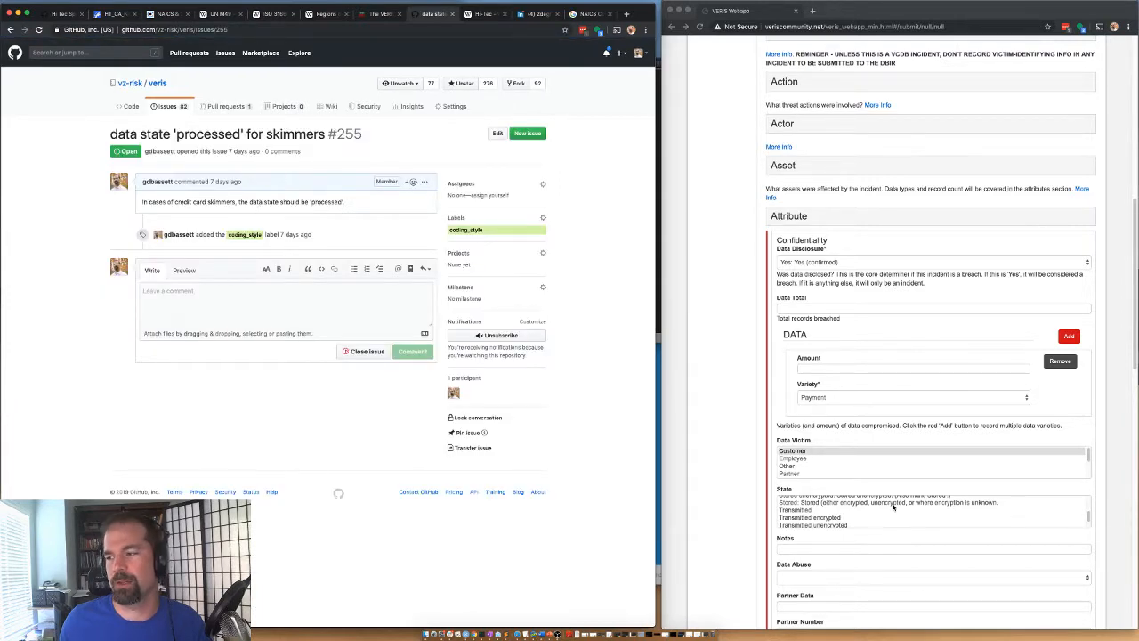
# Set the State of the compromised data to Transmitted in the VERIS form
pyautogui.click(805, 520)
pyautogui.scroll(2, 800, 510)
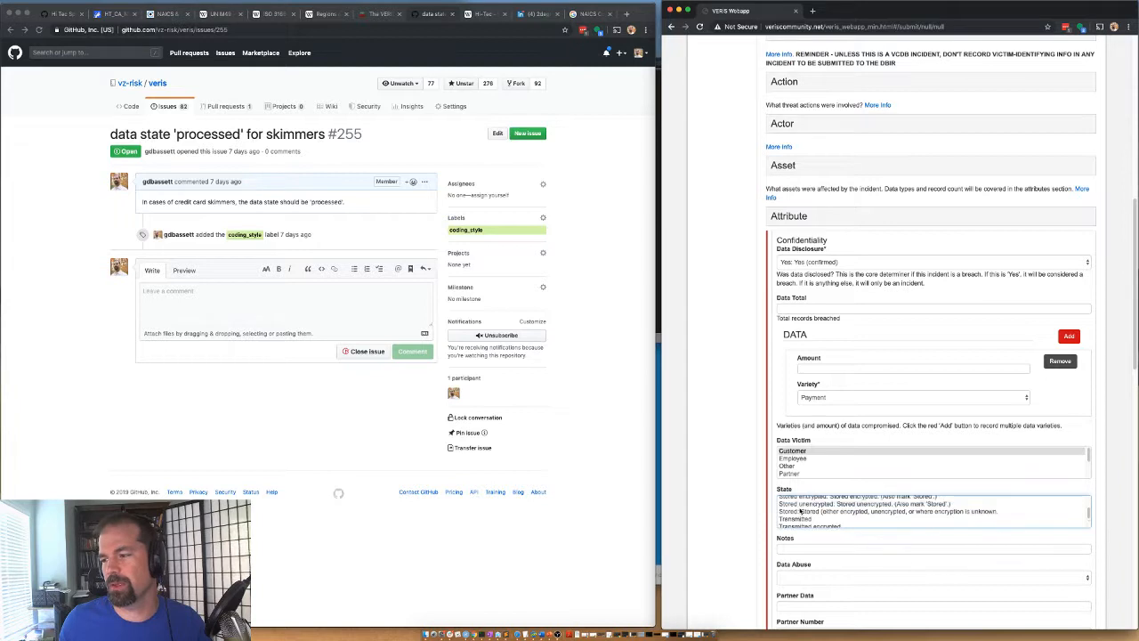
pyautogui.click(799, 508)
pyautogui.scroll(-4, 814, 523)
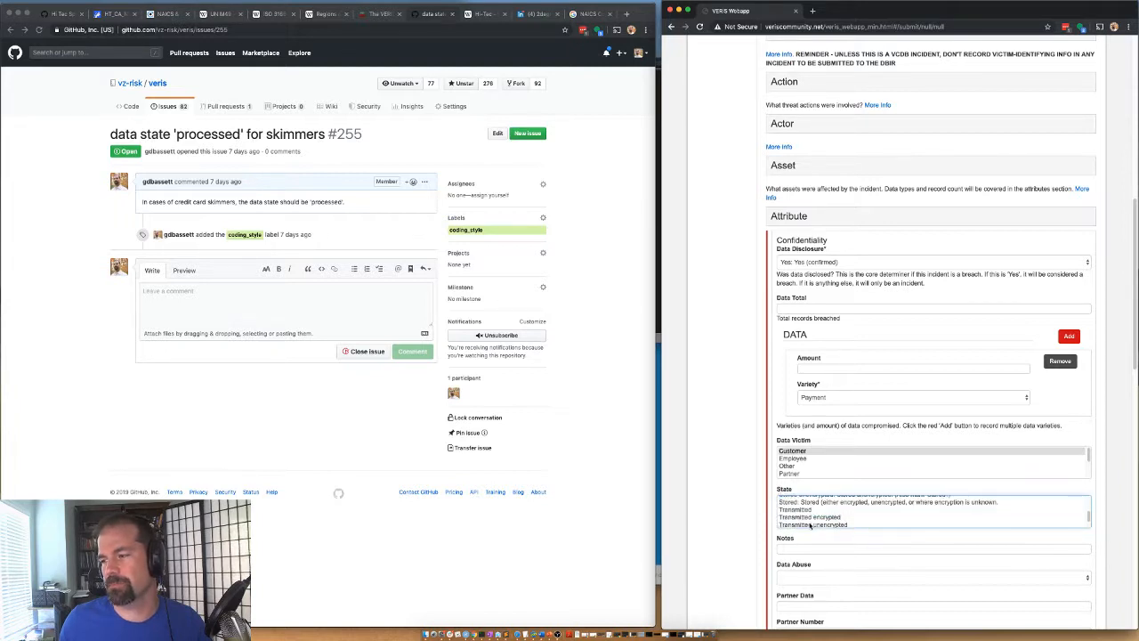
pyautogui.scroll(2, 816, 509)
pyautogui.scroll(-2, 828, 520)
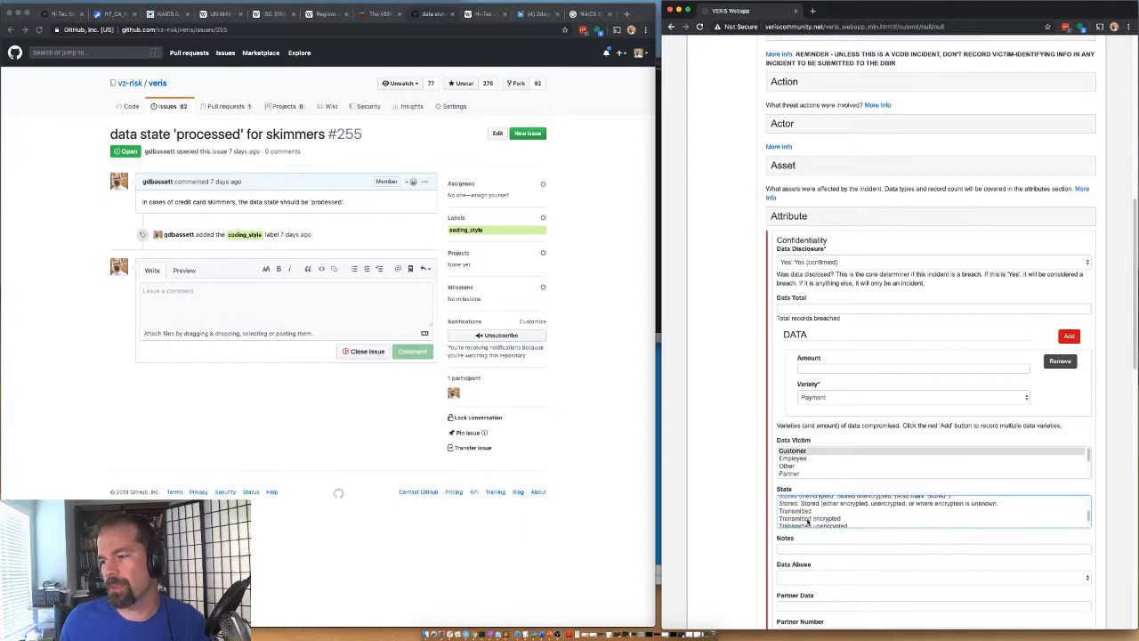
pyautogui.click(801, 509)
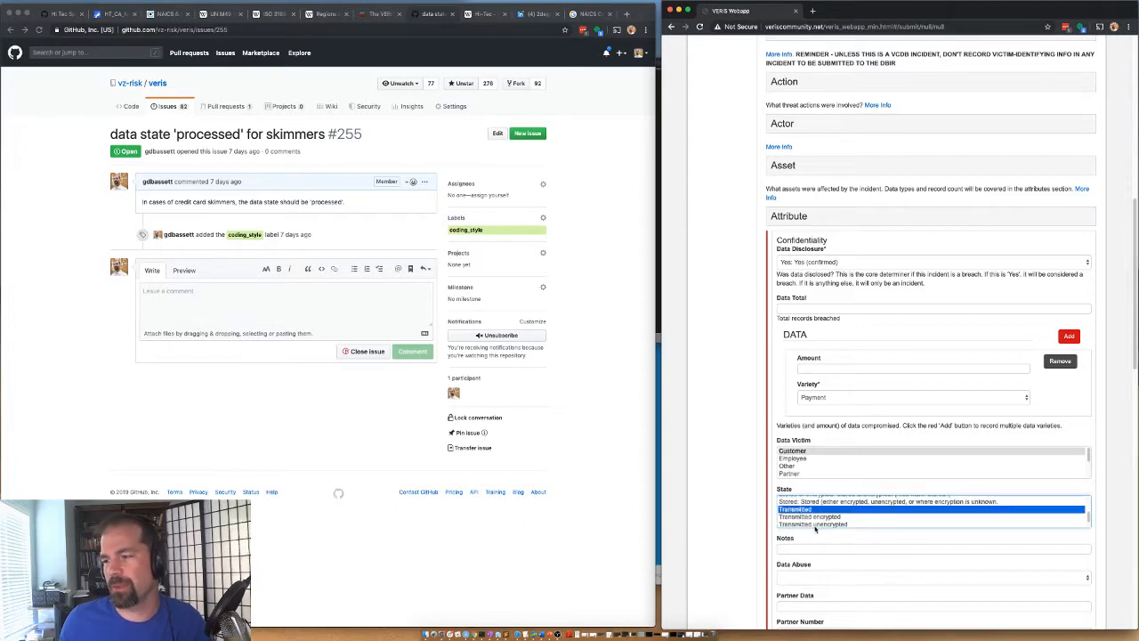
pyautogui.scroll(-1, 810, 523)
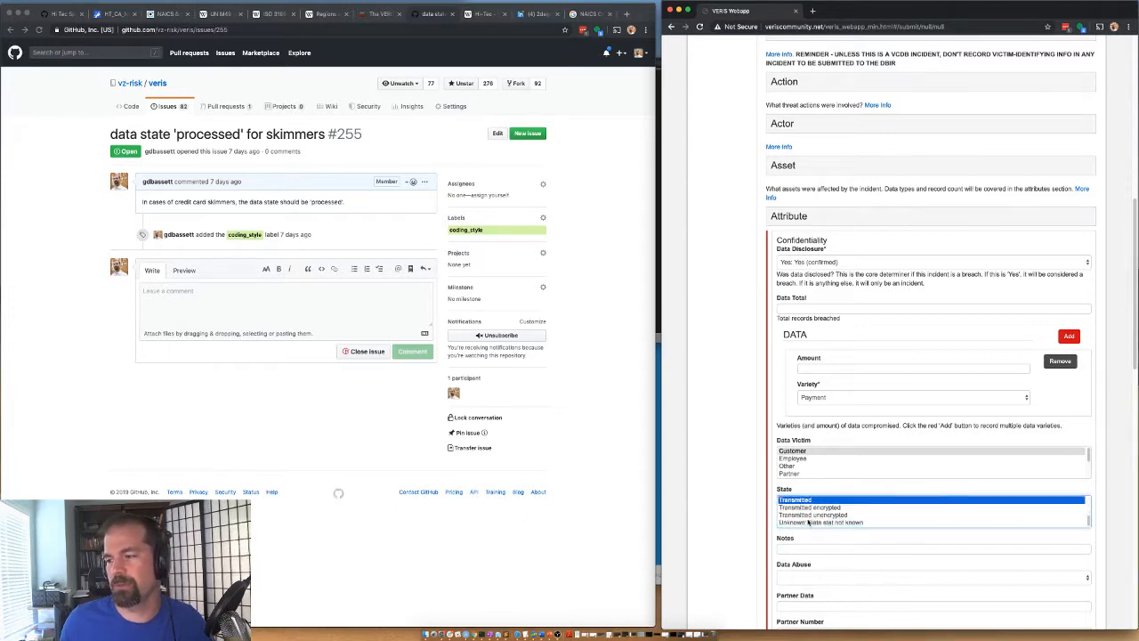
# Post the comment "Should this also apply to malware on payment websites?" on the skimmer data-state issue, and return to the issue list
pyautogui.click(223, 303)
pyautogui.click(234, 302)
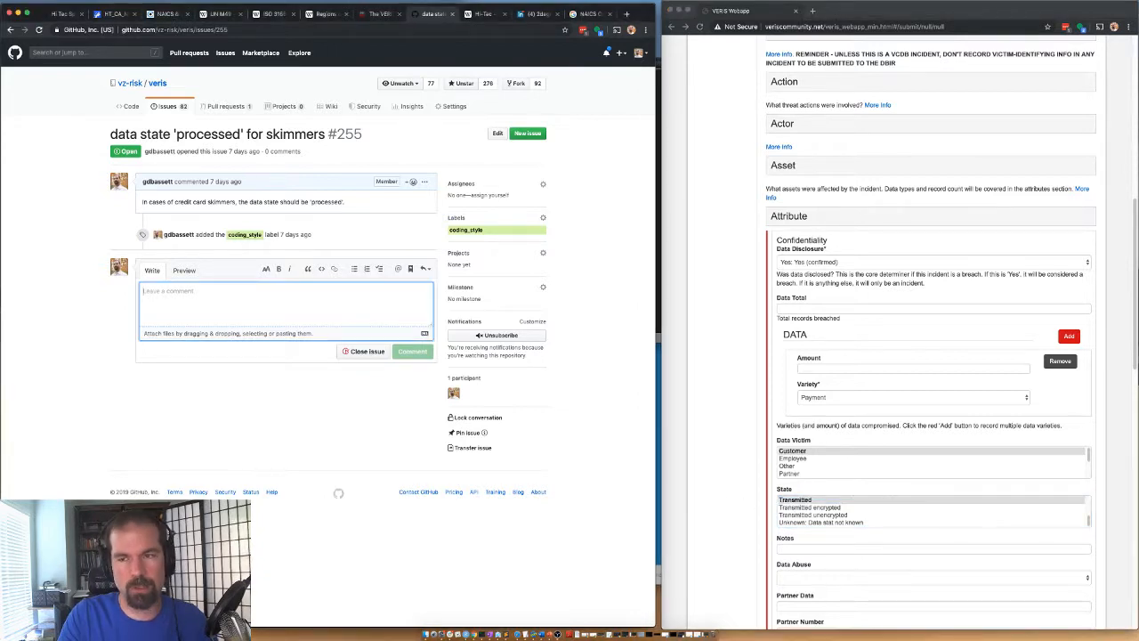
pyautogui.write('Shoudl this')
pyautogui.press('BackSpace')
pyautogui.press('BackSpace')
pyautogui.press('BackSpace')
pyautogui.press('BackSpace')
pyautogui.press('BackSpace')
pyautogui.write('l')
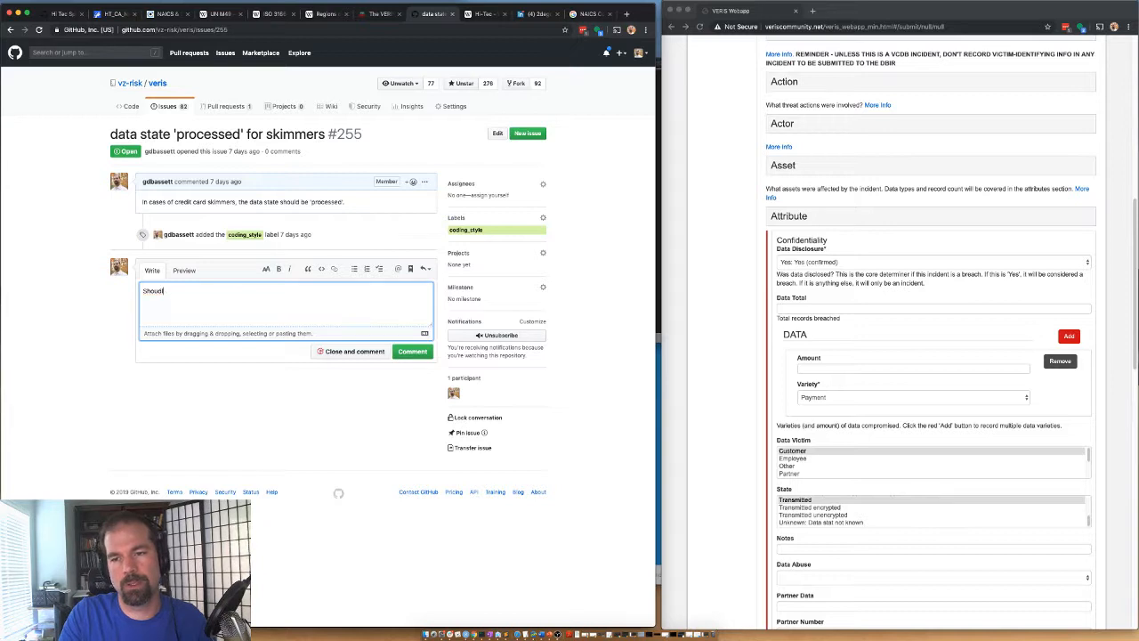
pyautogui.write('d this also apply to ')
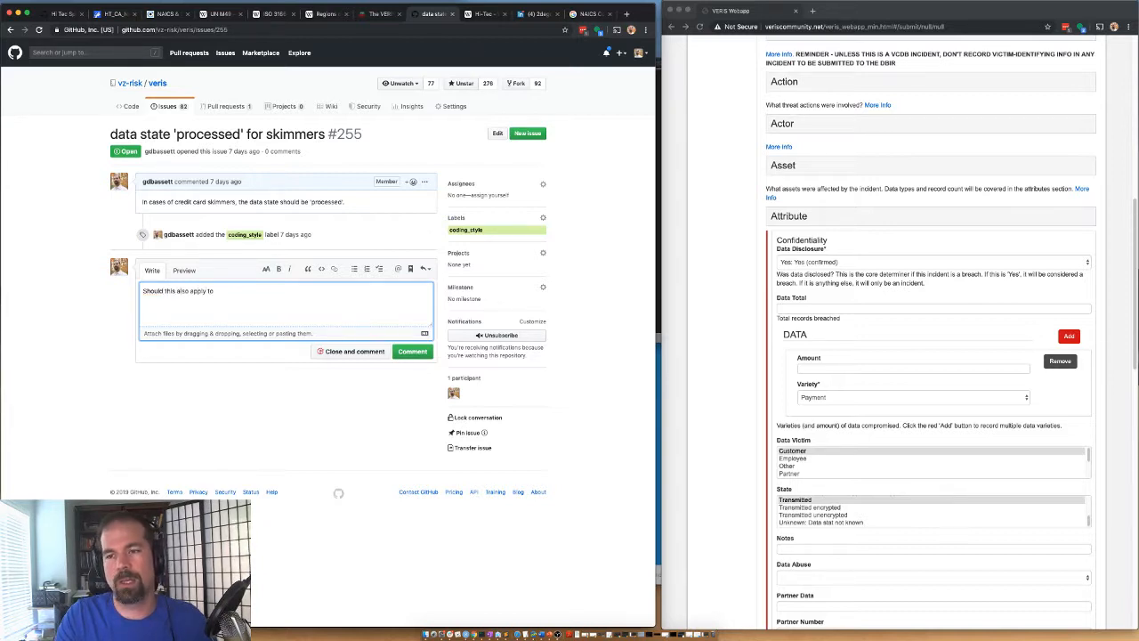
pyautogui.write('malware on cc web')
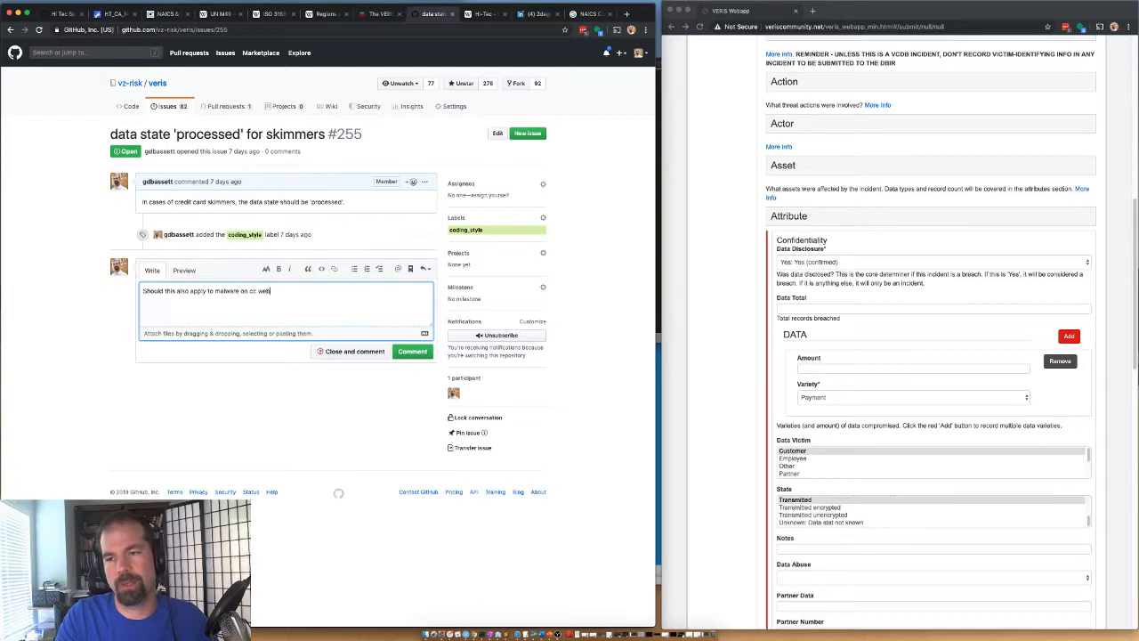
pyautogui.write('sites?')
pyautogui.press('BackSpace')
pyautogui.press('BackSpace')
pyautogui.press('BackSpace')
pyautogui.press('BackSpace')
pyautogui.press('BackSpace')
pyautogui.press('BackSpace')
pyautogui.press('BackSpace')
pyautogui.press('BackSpace')
pyautogui.press('BackSpace')
pyautogui.press('BackSpace')
pyautogui.press('BackSpace')
pyautogui.press('BackSpace')
pyautogui.write('paym')
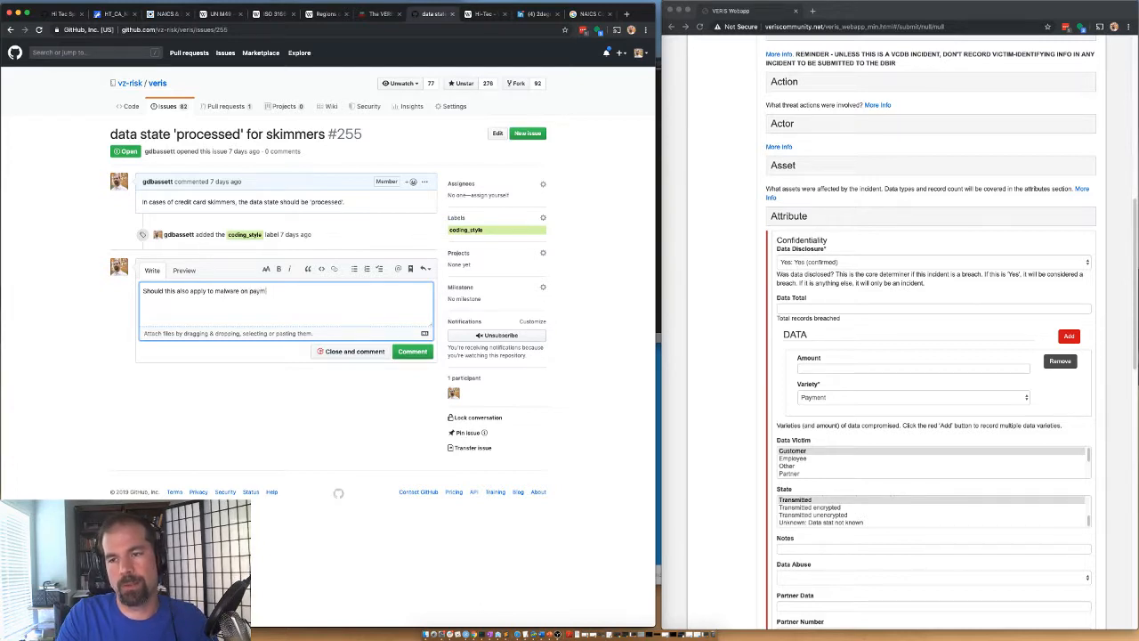
pyautogui.write('ent websites?')
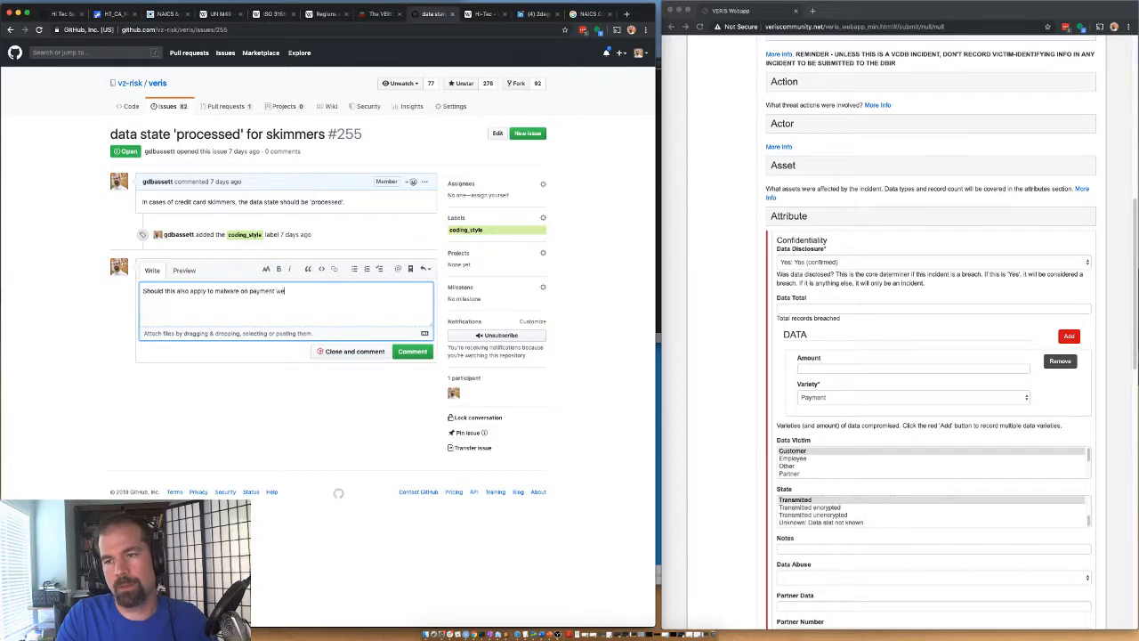
pyautogui.click(424, 353)
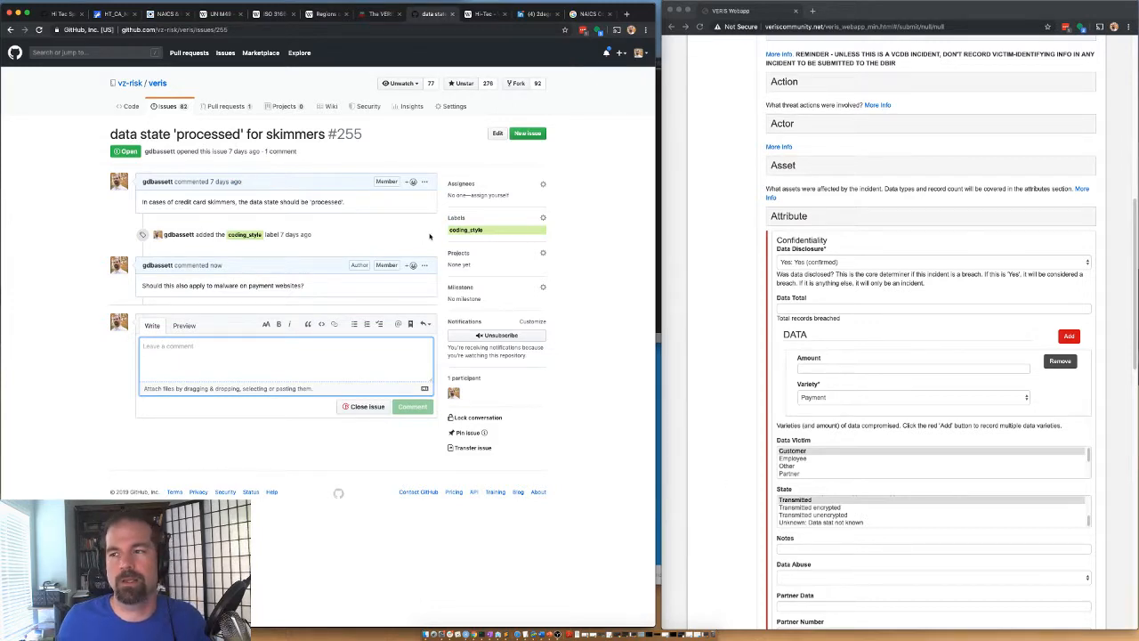
pyautogui.click(171, 105)
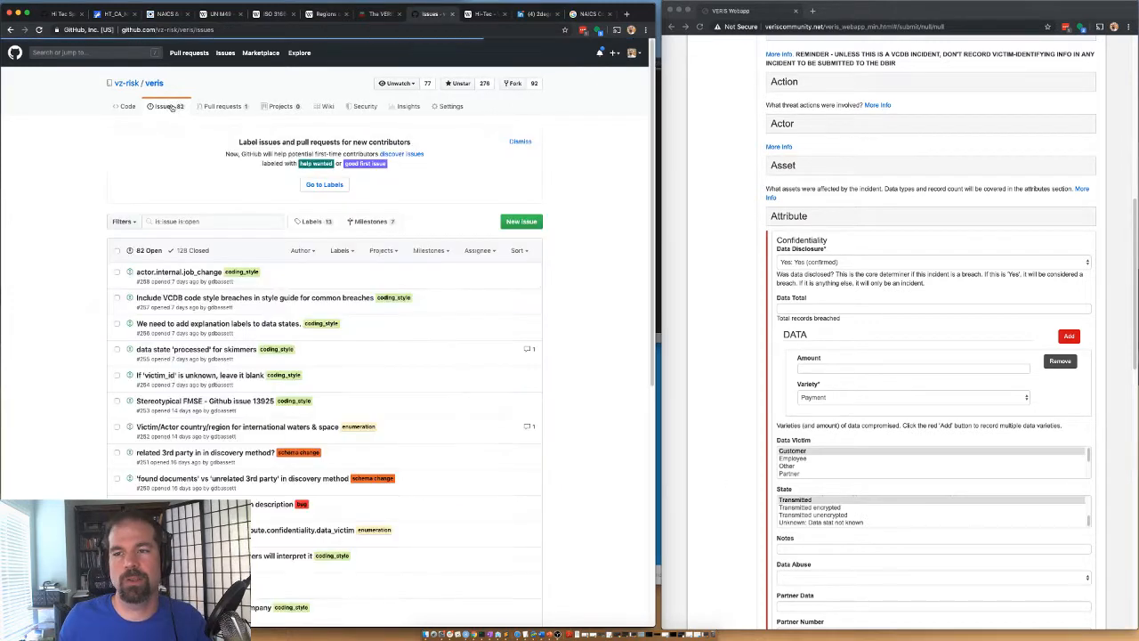
pyautogui.moveTo(167, 376)
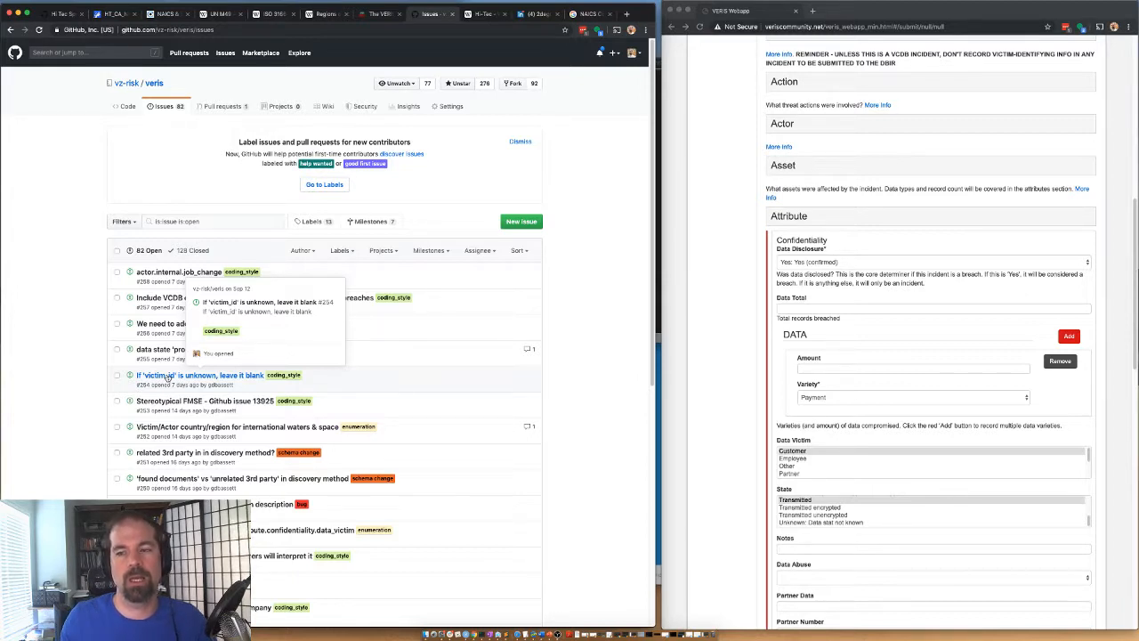
# Collapse the Attribute section of the VERIS form and set Targeted to Opportunistic
pyautogui.click(787, 217)
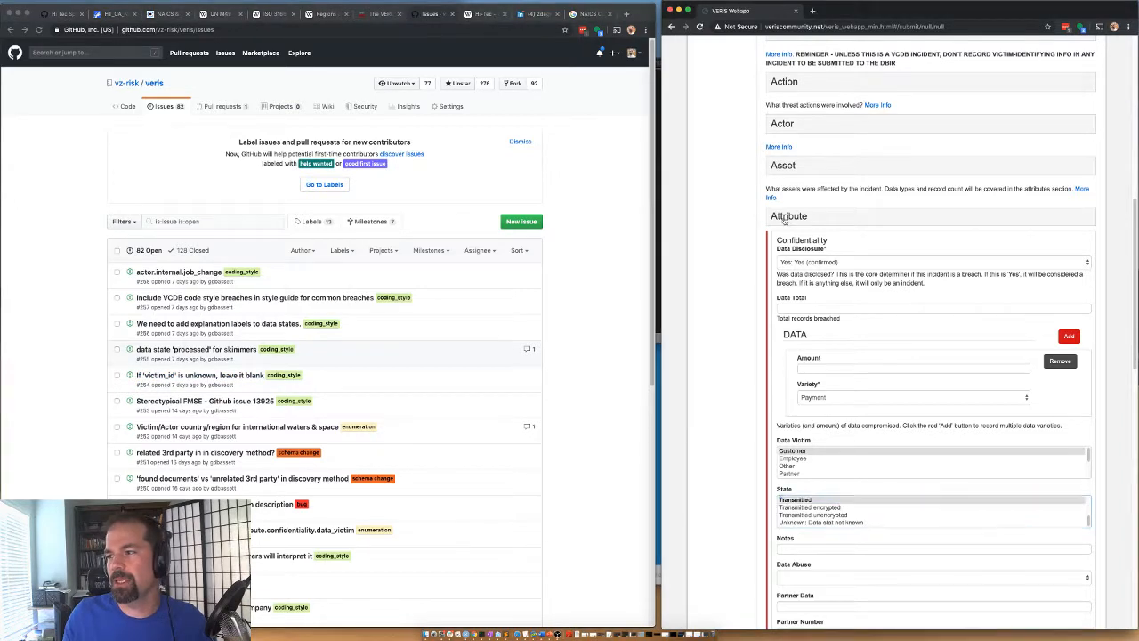
pyautogui.click(792, 266)
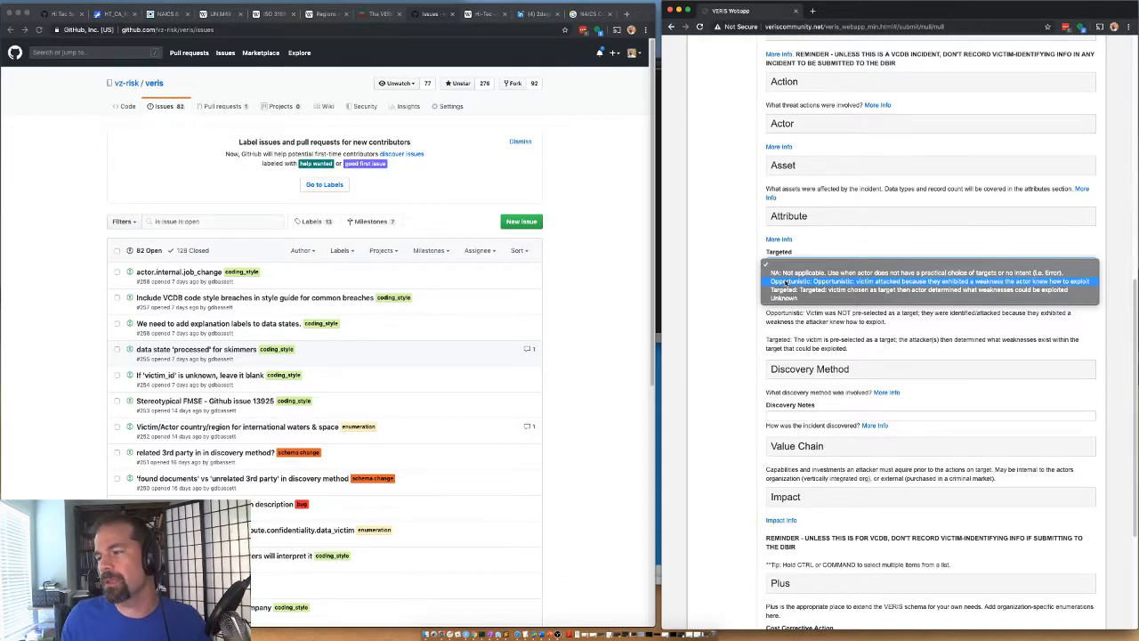
pyautogui.click(786, 283)
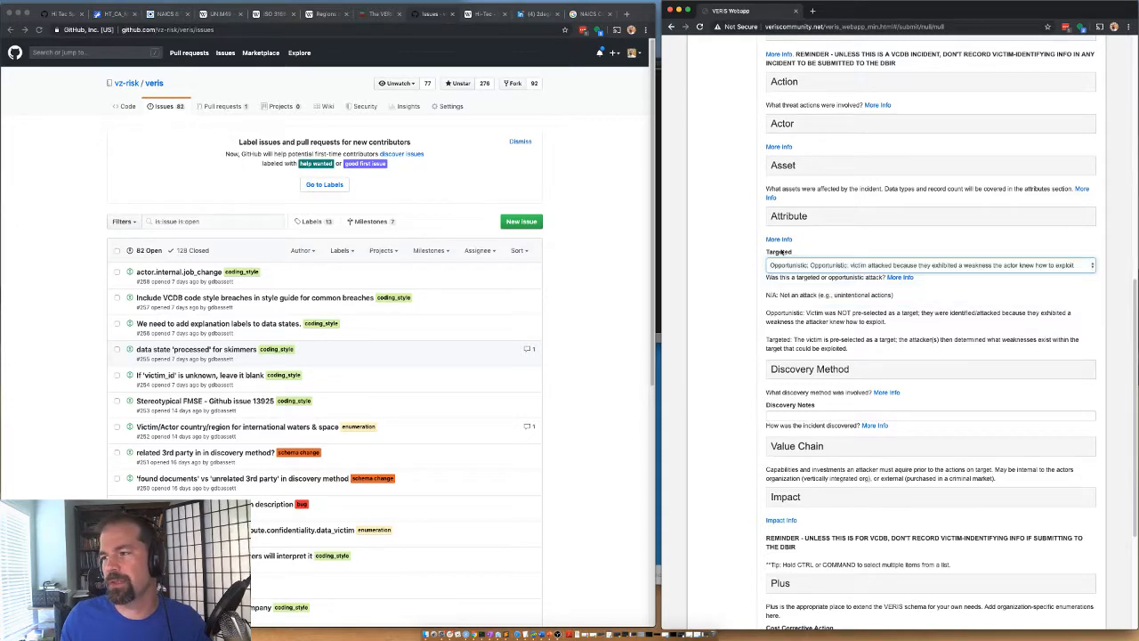
# Under Discovery Method, set the External variety to Customer and collapse the section
pyautogui.click(767, 371)
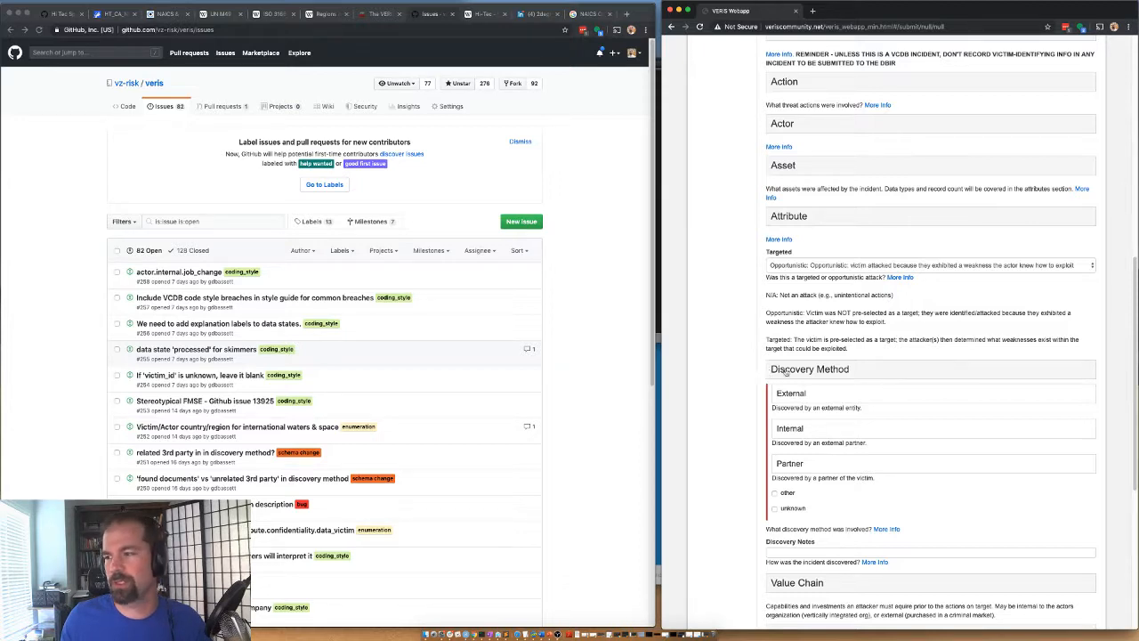
pyautogui.click(806, 393)
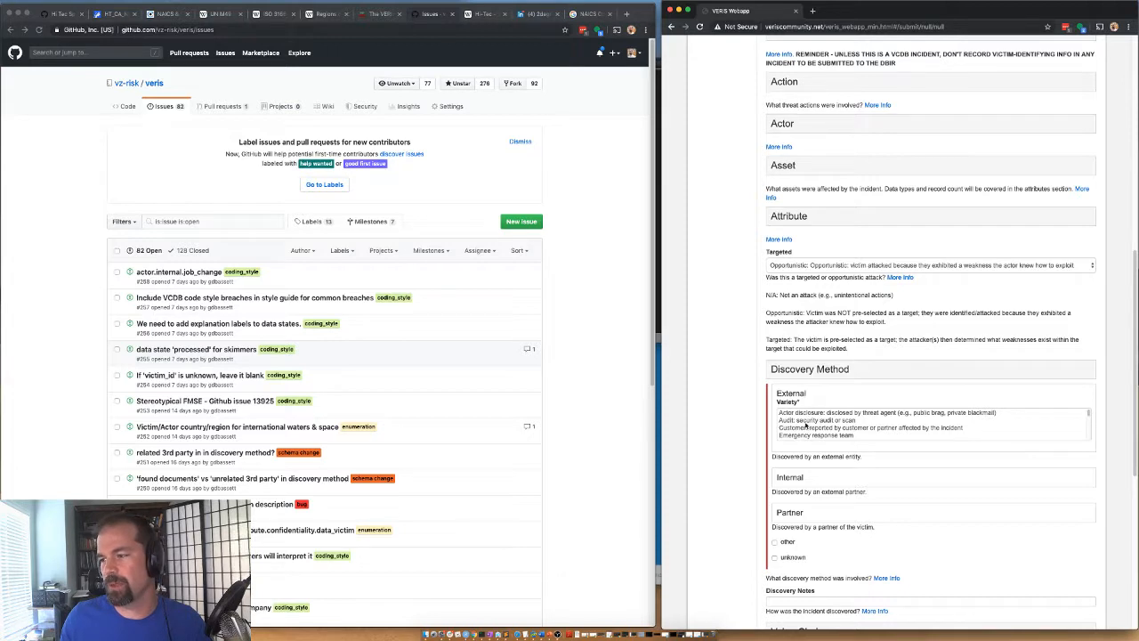
pyautogui.scroll(-2, 806, 424)
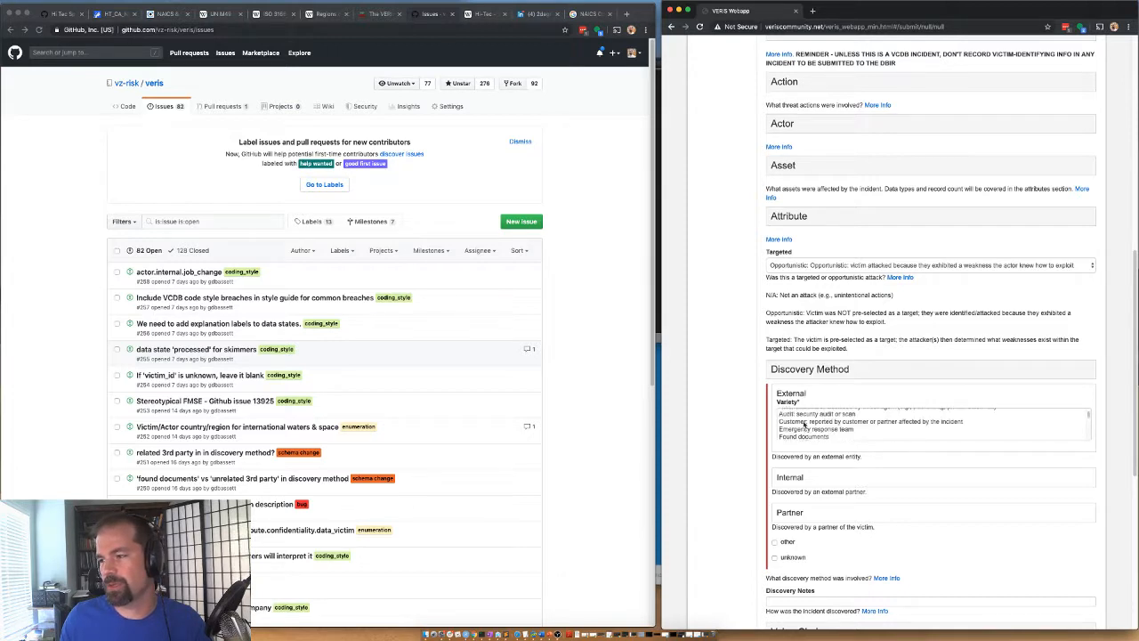
pyautogui.click(805, 422)
pyautogui.click(792, 393)
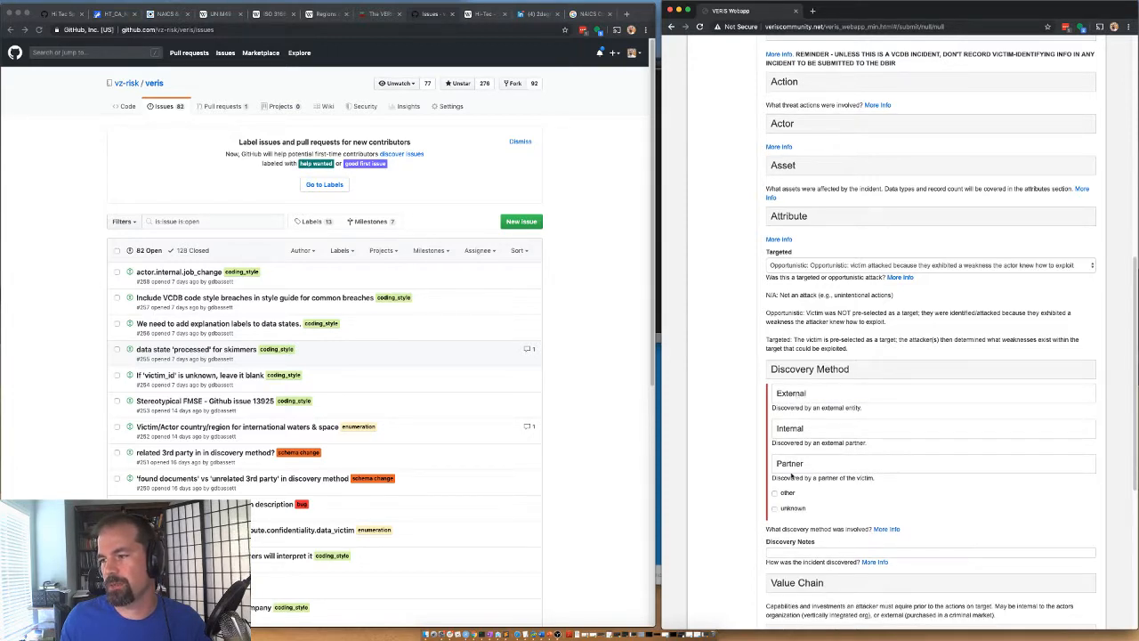
pyautogui.click(788, 374)
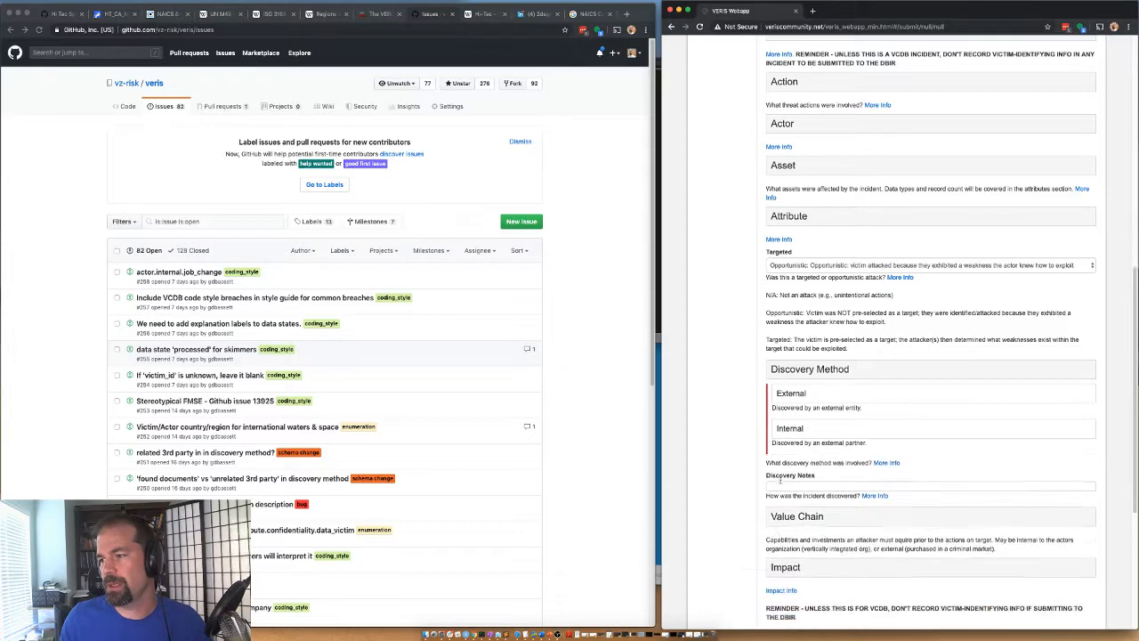
# Under Value Chain, set the Development variety to Payload and review the other development varieties
pyautogui.click(786, 448)
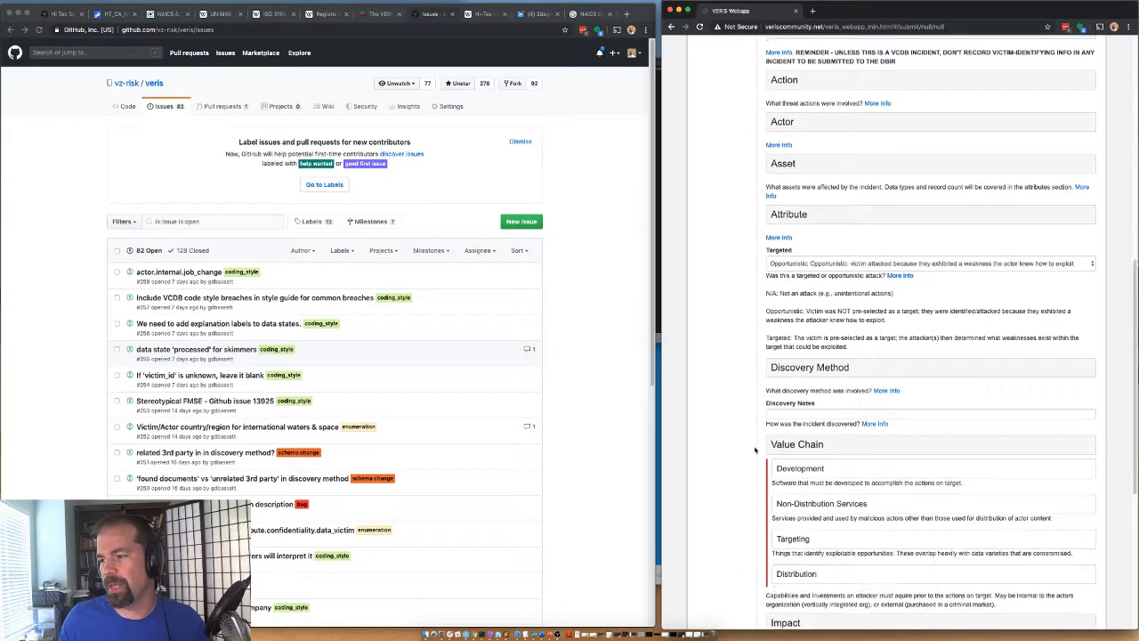
pyautogui.scroll(-3, 755, 450)
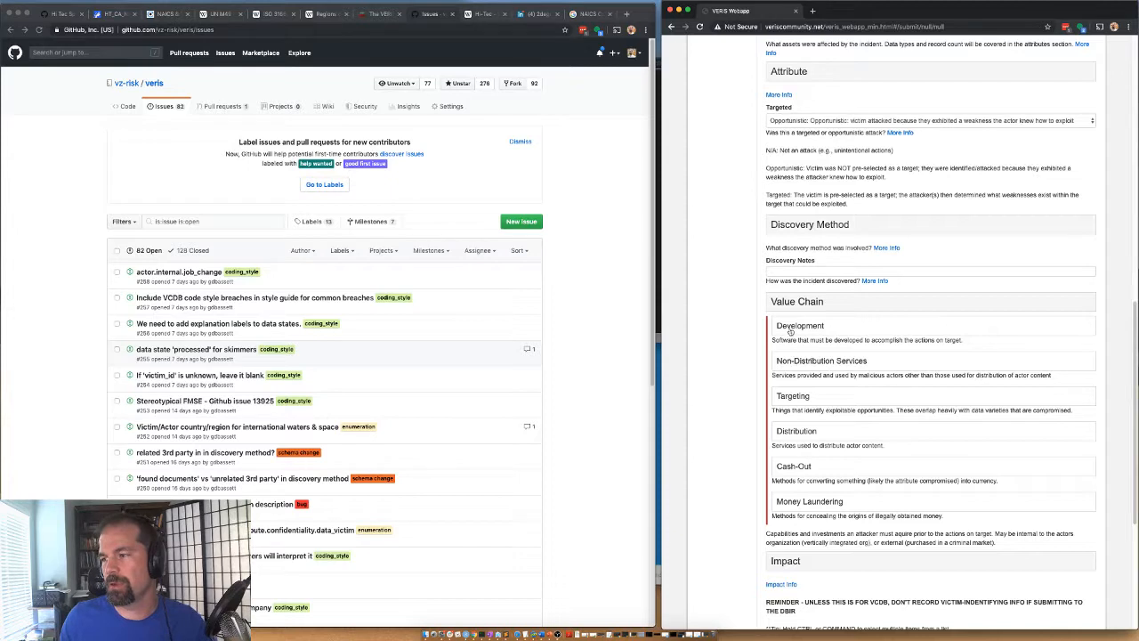
pyautogui.click(790, 330)
pyautogui.scroll(-2, 805, 360)
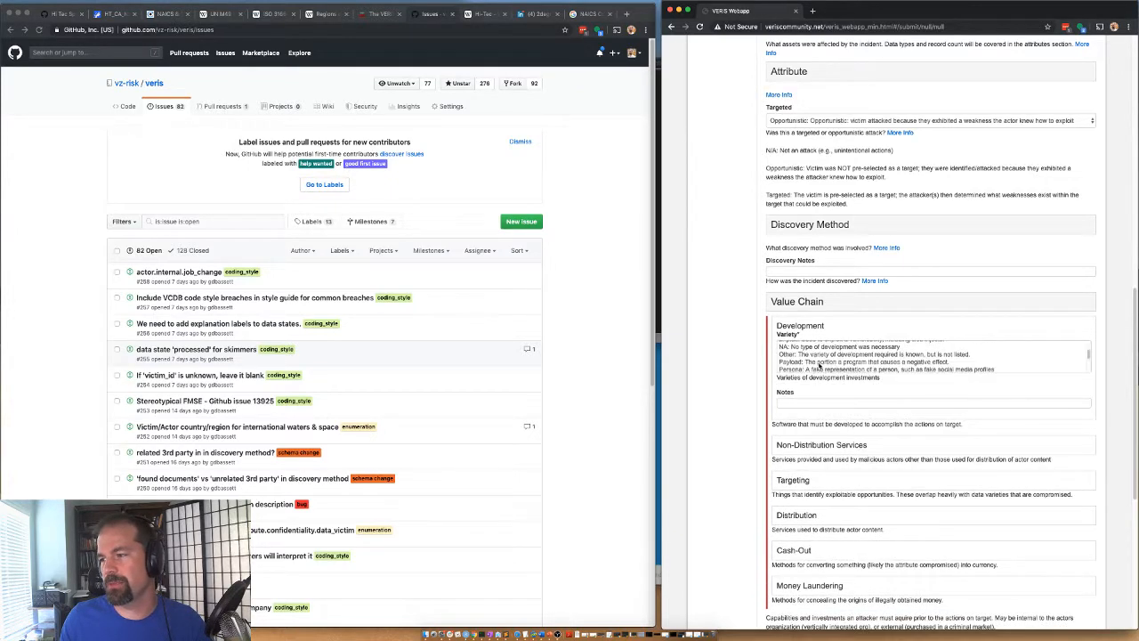
pyautogui.click(820, 360)
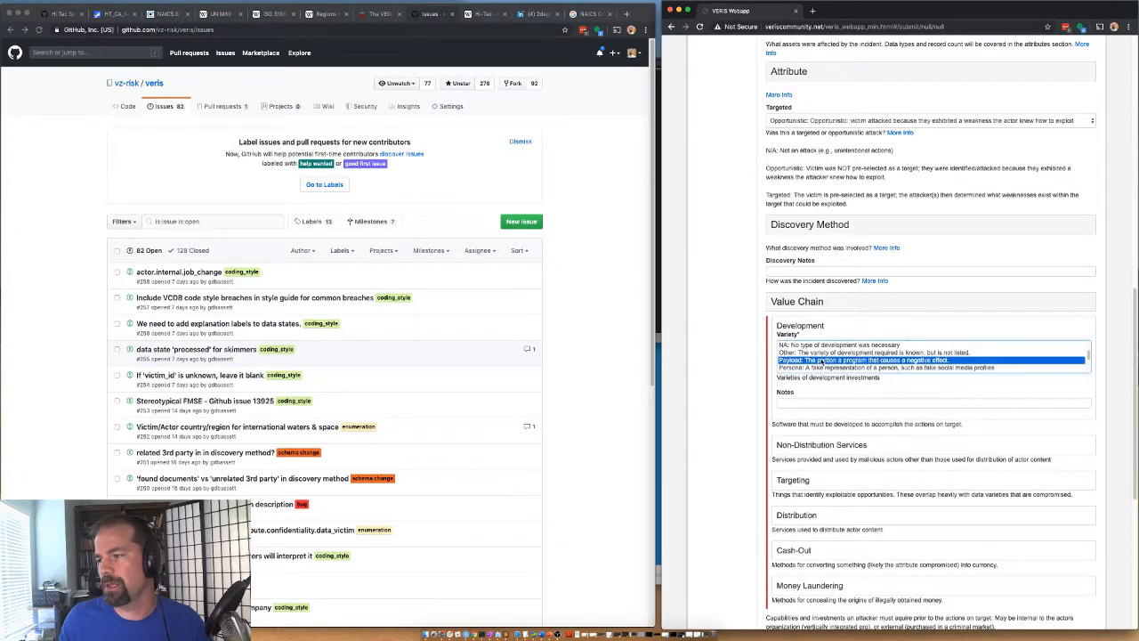
pyautogui.scroll(-3, 815, 360)
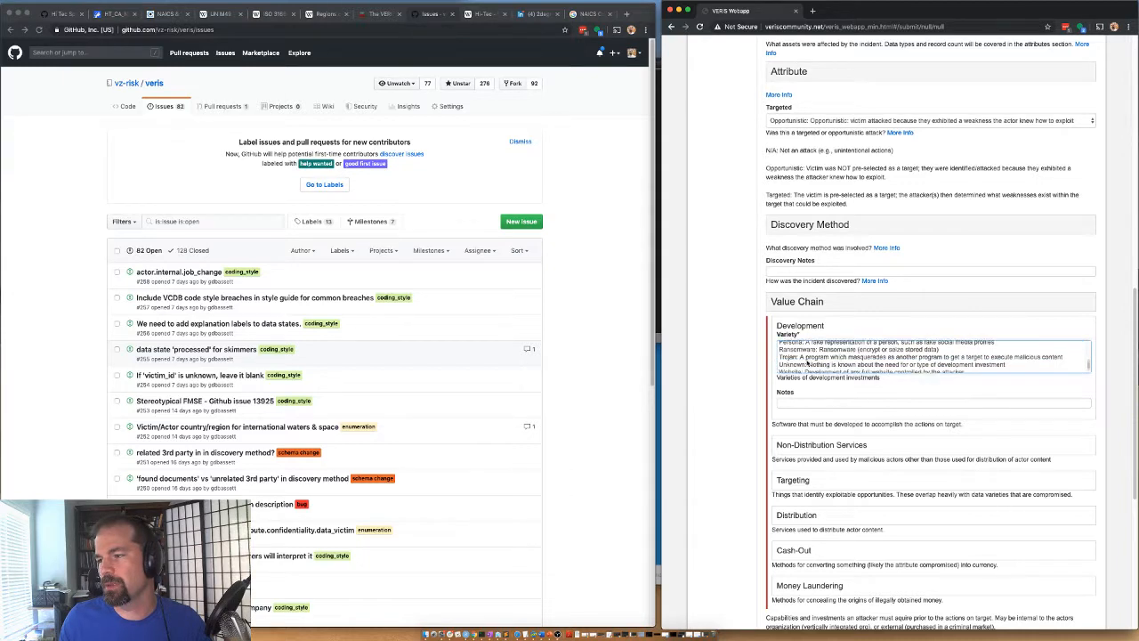
pyautogui.scroll(1, 810, 365)
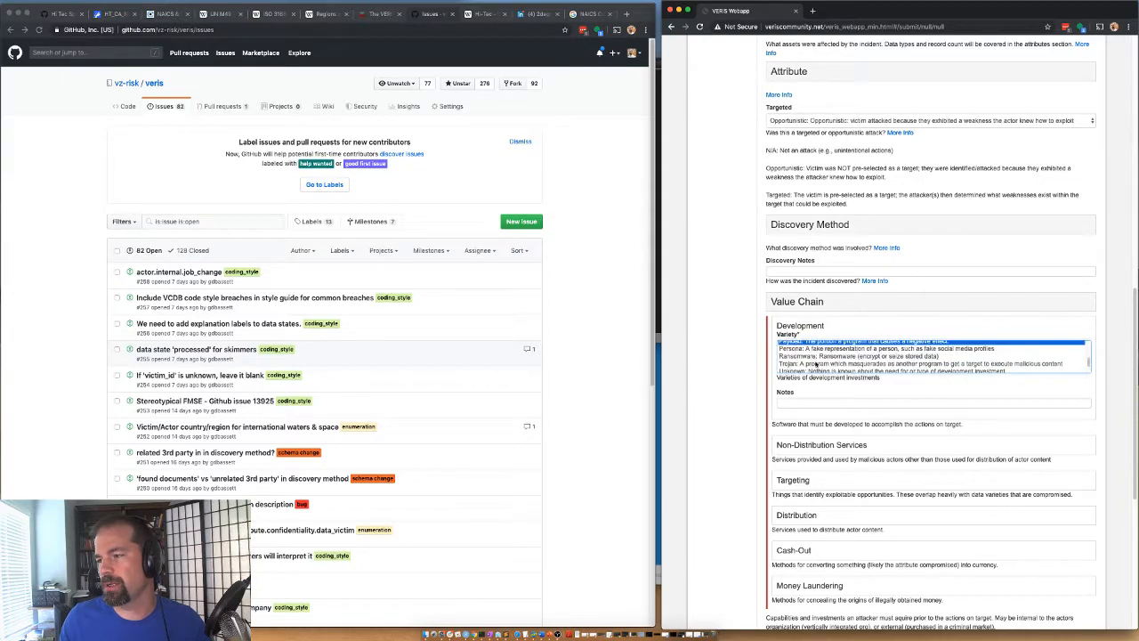
pyautogui.scroll(1, 811, 359)
pyautogui.scroll(1, 810, 365)
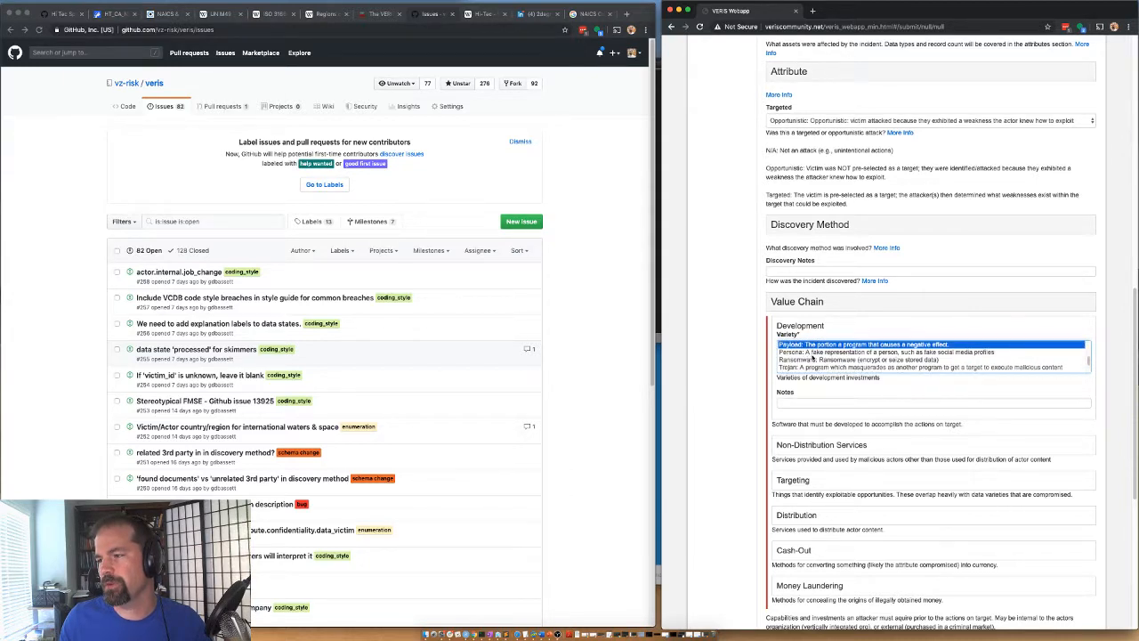
pyautogui.scroll(4, 813, 359)
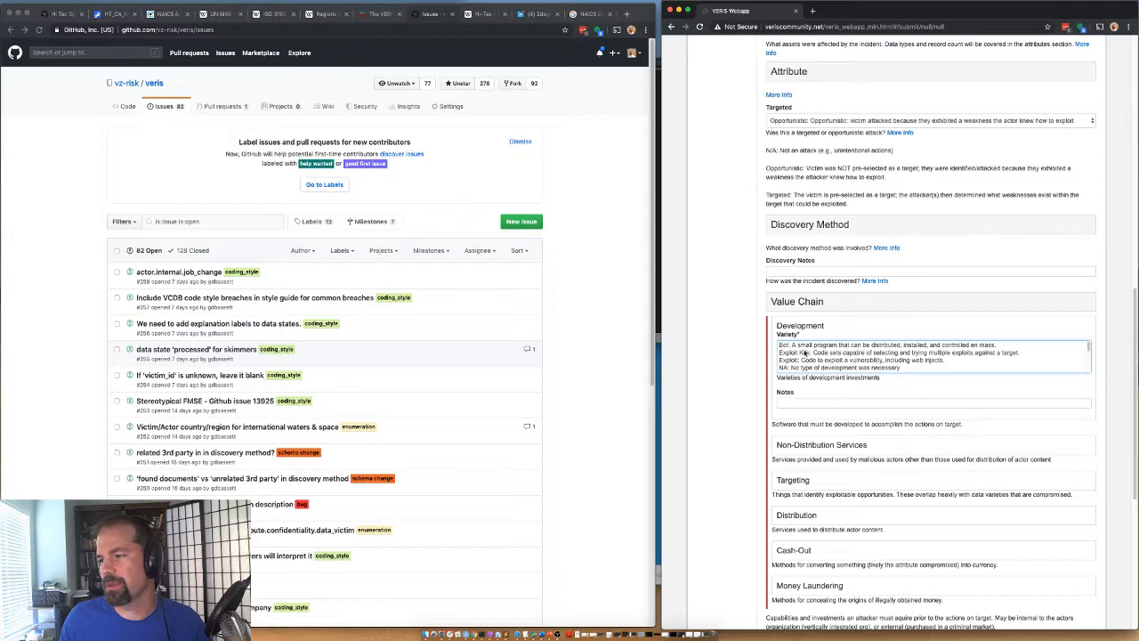
# Review the variety lists of the Development and Non-Distribution Services sections under Value Chain, collapsing each section when finished
pyautogui.scroll(1, 804, 356)
pyautogui.scroll(-8, 806, 361)
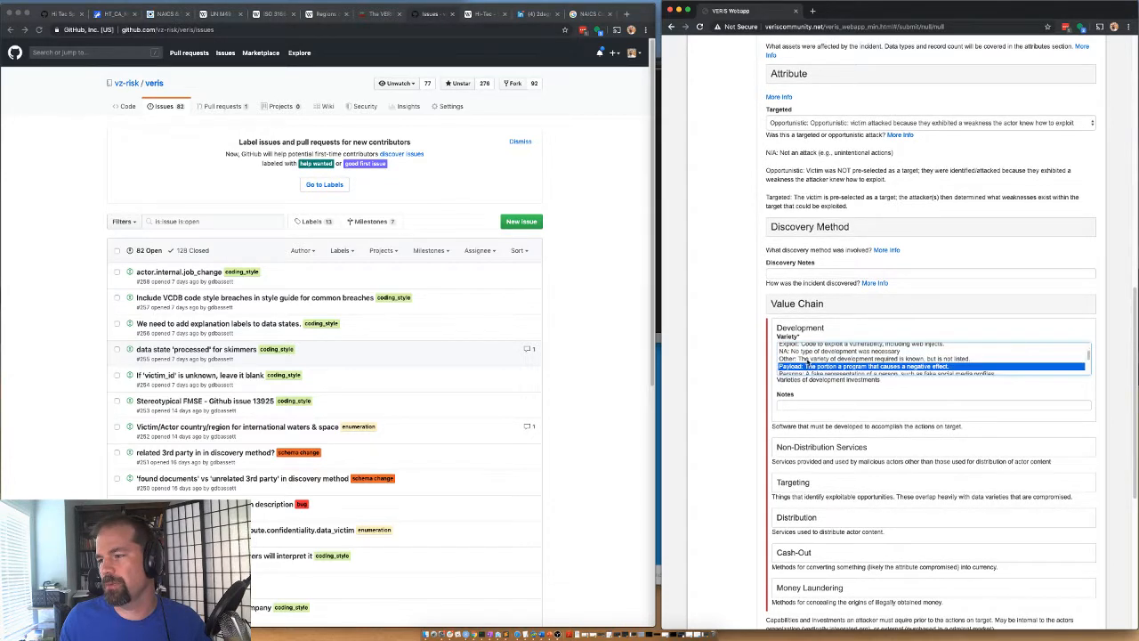
pyautogui.scroll(-1, 779, 392)
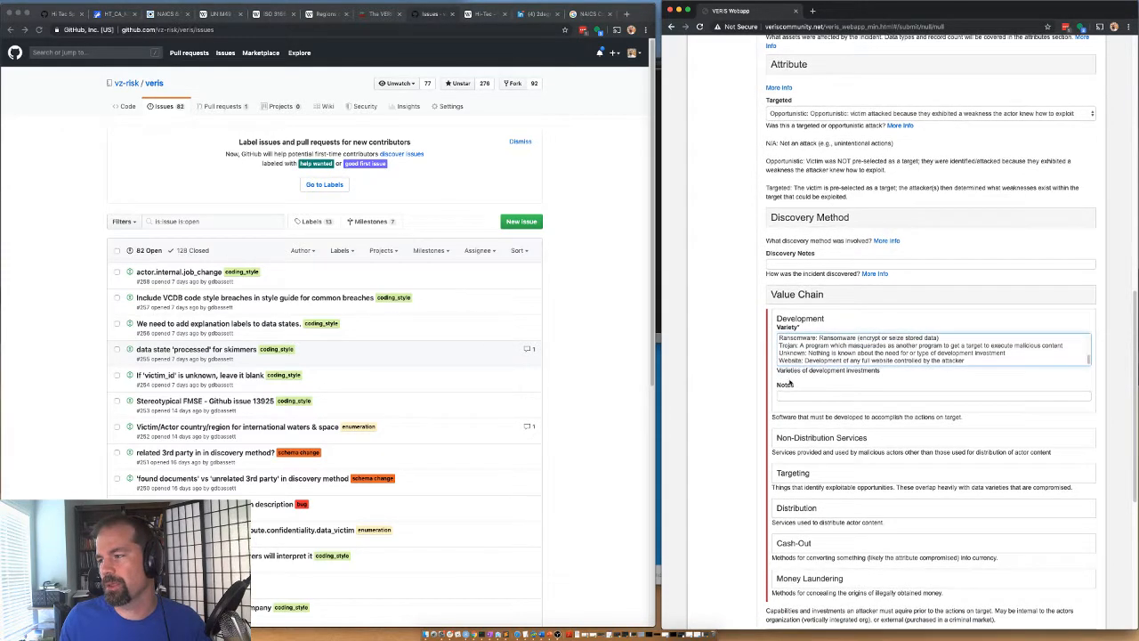
pyautogui.click(804, 324)
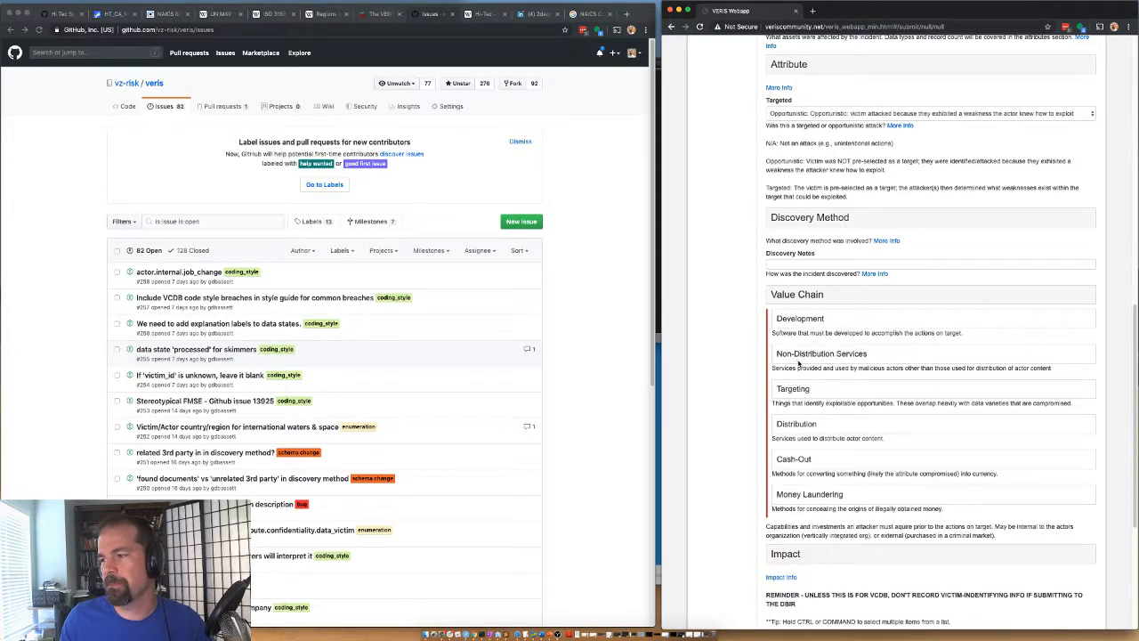
pyautogui.click(798, 361)
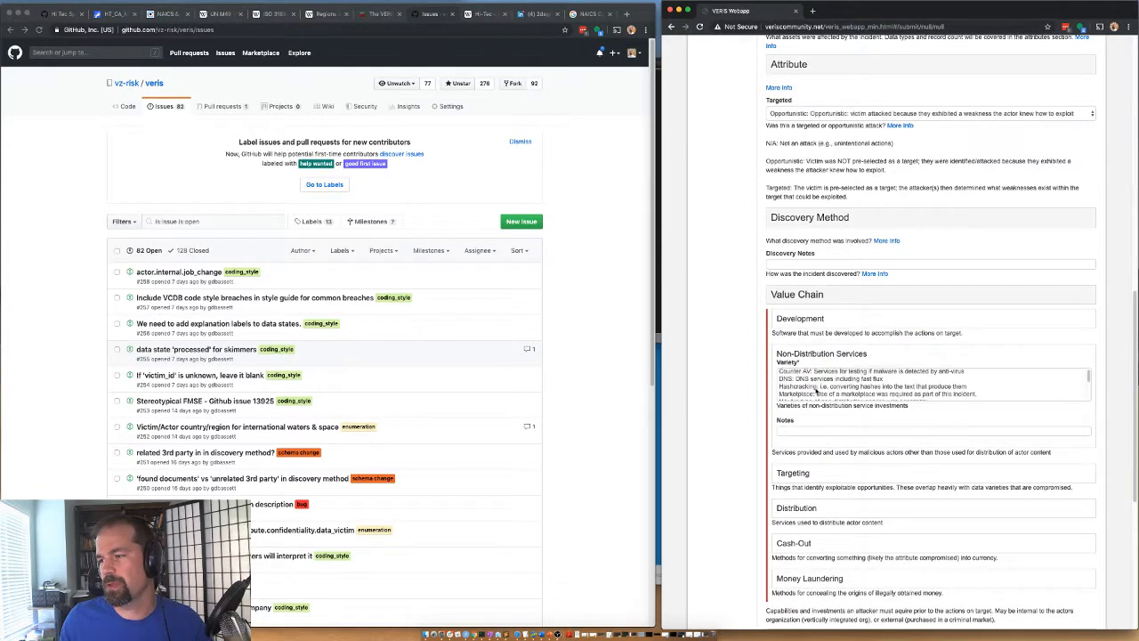
pyautogui.scroll(-4, 816, 390)
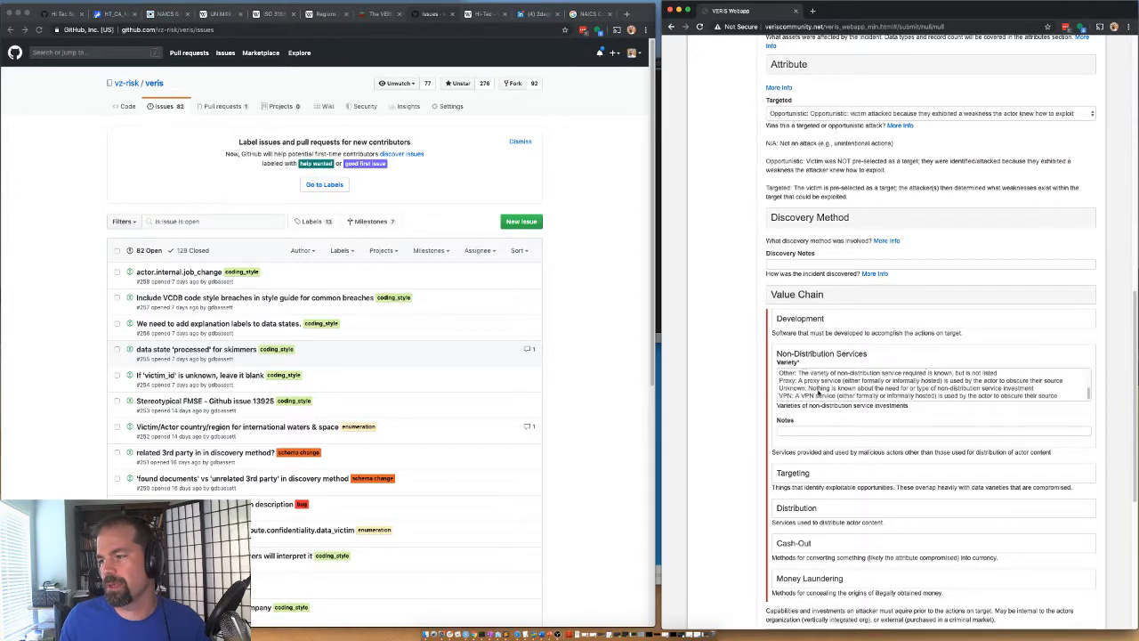
pyautogui.scroll(-1, 816, 391)
pyautogui.click(805, 358)
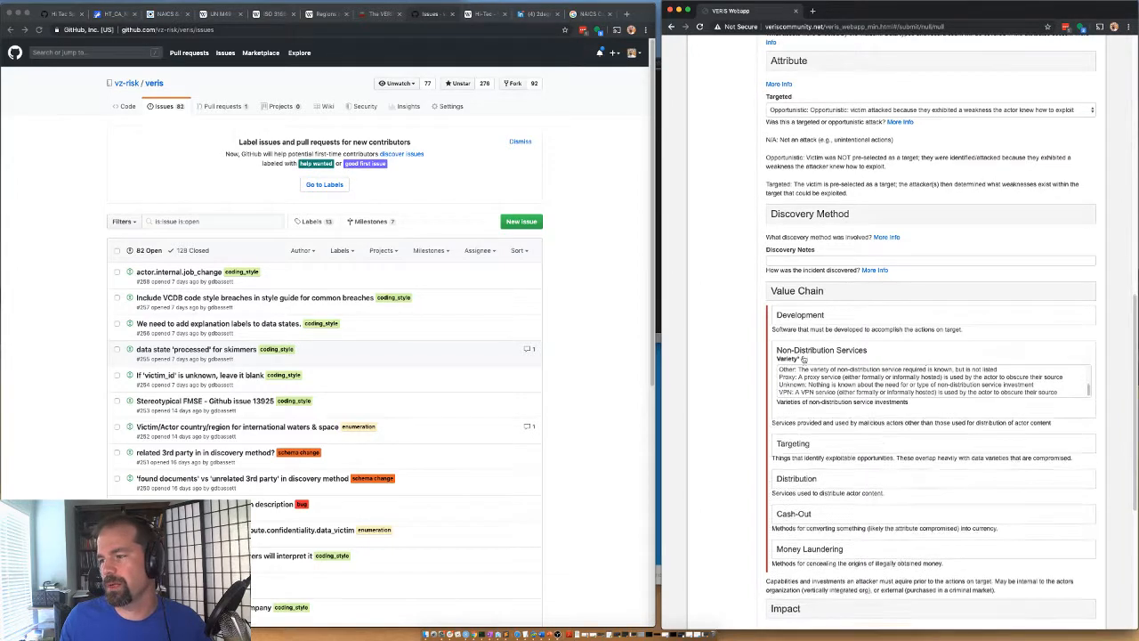
# Under Value Chain, set the Targeting variety to Vulnerabilities and collapse the Targeting section
pyautogui.click(794, 385)
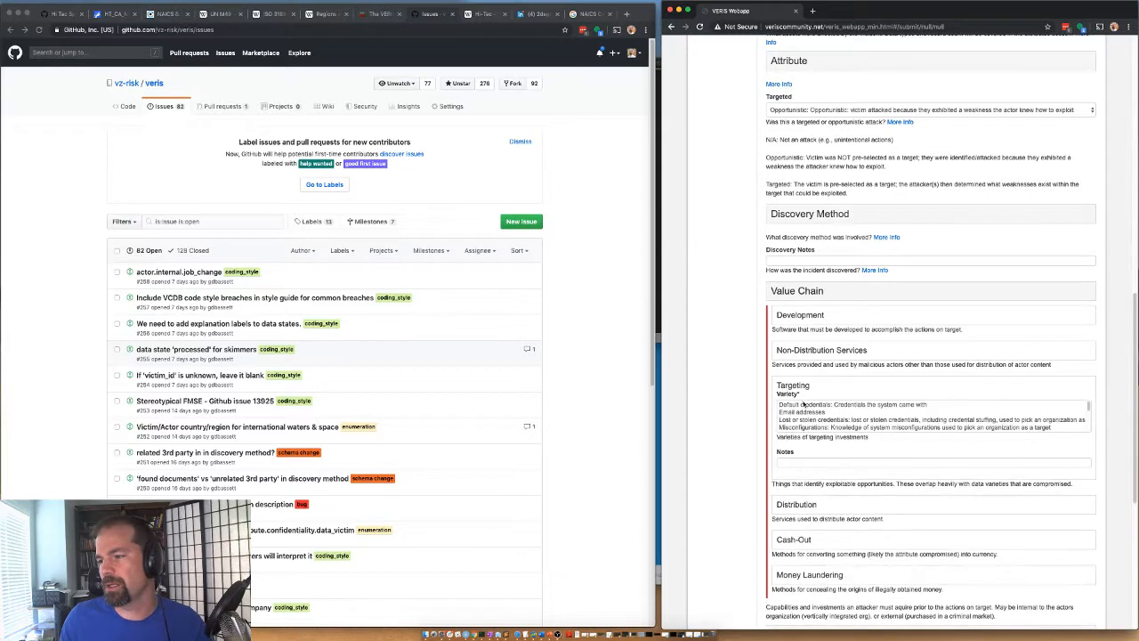
pyautogui.scroll(-1, 801, 414)
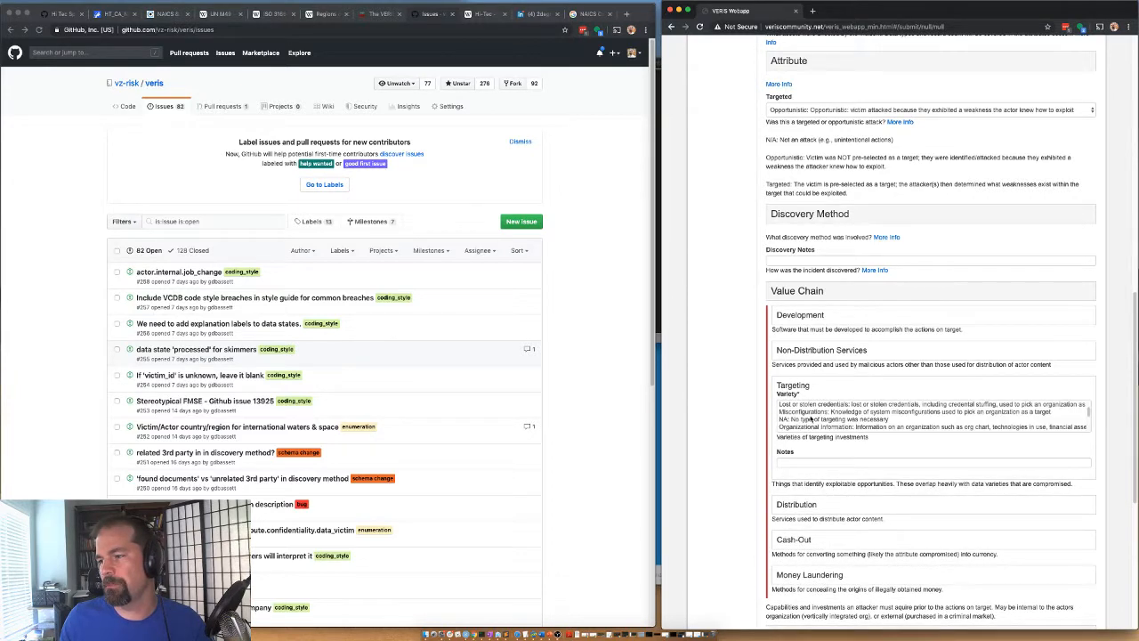
pyautogui.scroll(-4, 788, 419)
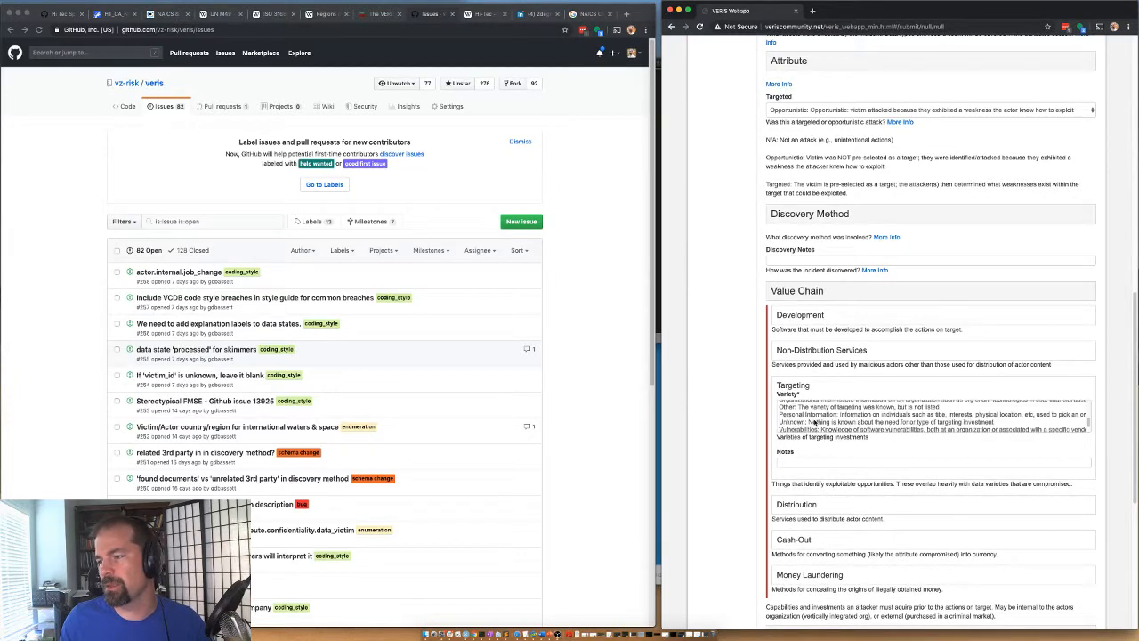
pyautogui.scroll(-1, 814, 424)
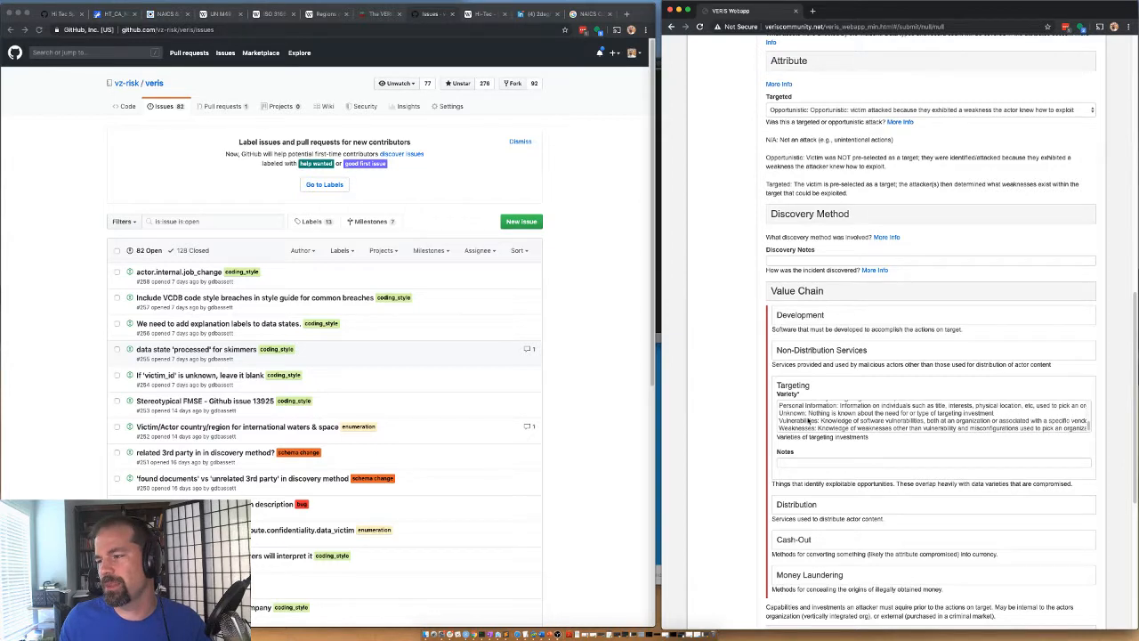
pyautogui.click(807, 421)
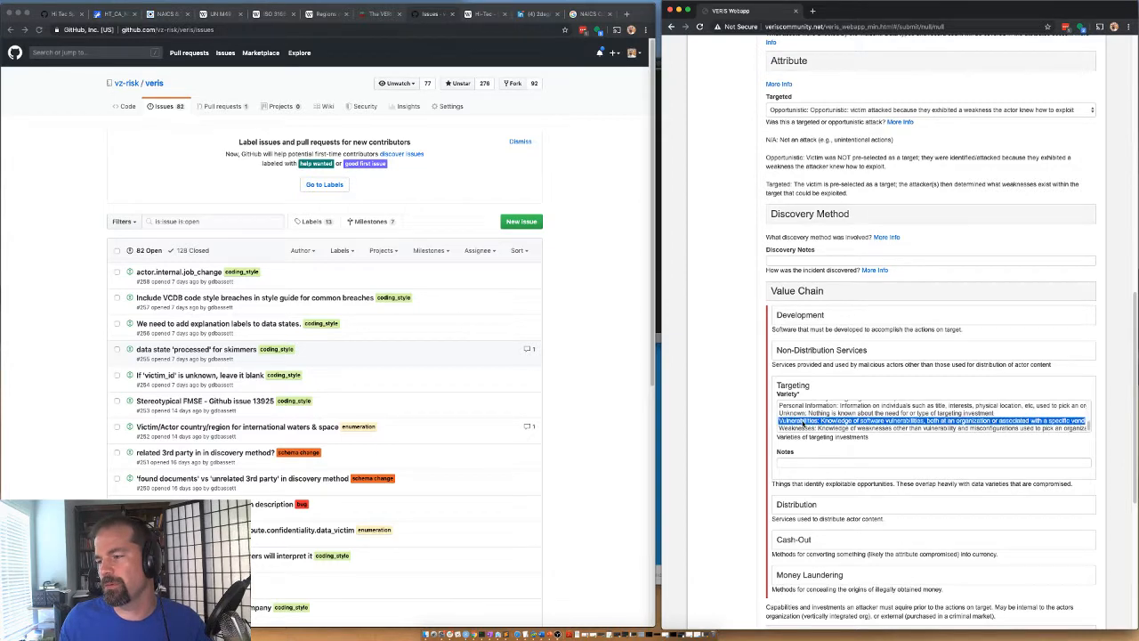
pyautogui.click(799, 358)
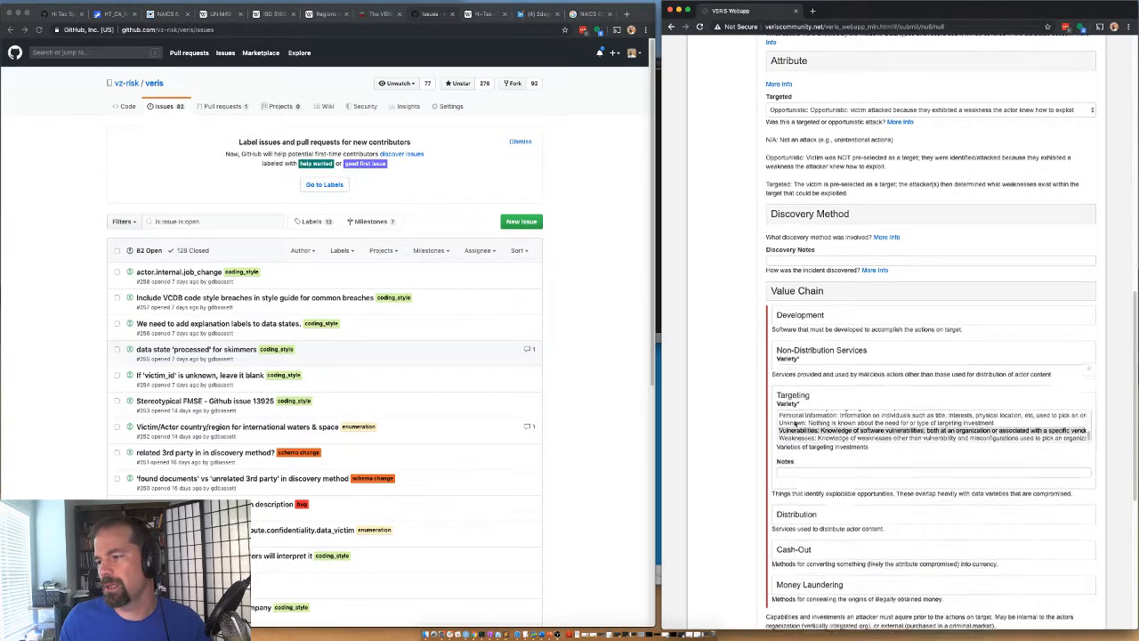
pyautogui.click(805, 385)
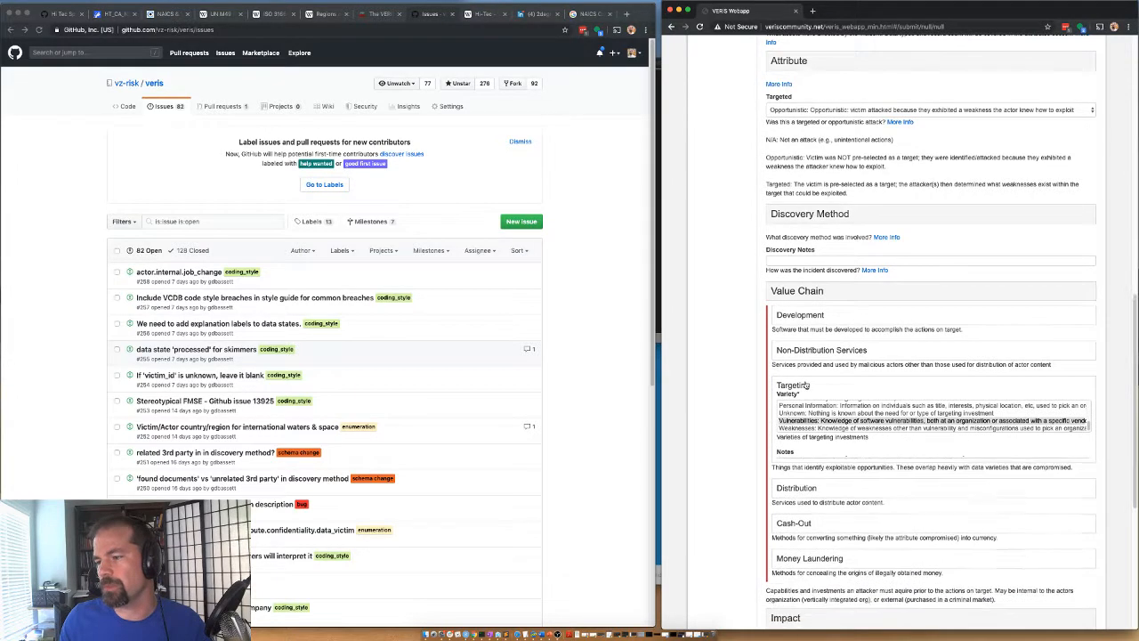
# Set the Distribution variety under Value Chain to Website and collapse the section
pyautogui.click(800, 420)
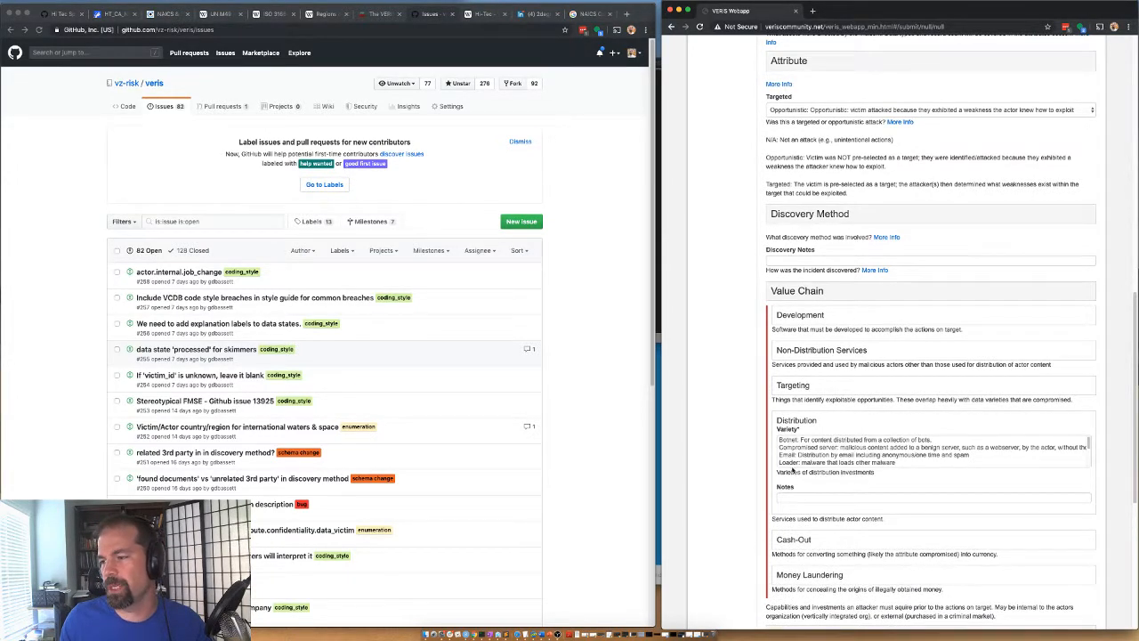
pyautogui.scroll(-5, 817, 450)
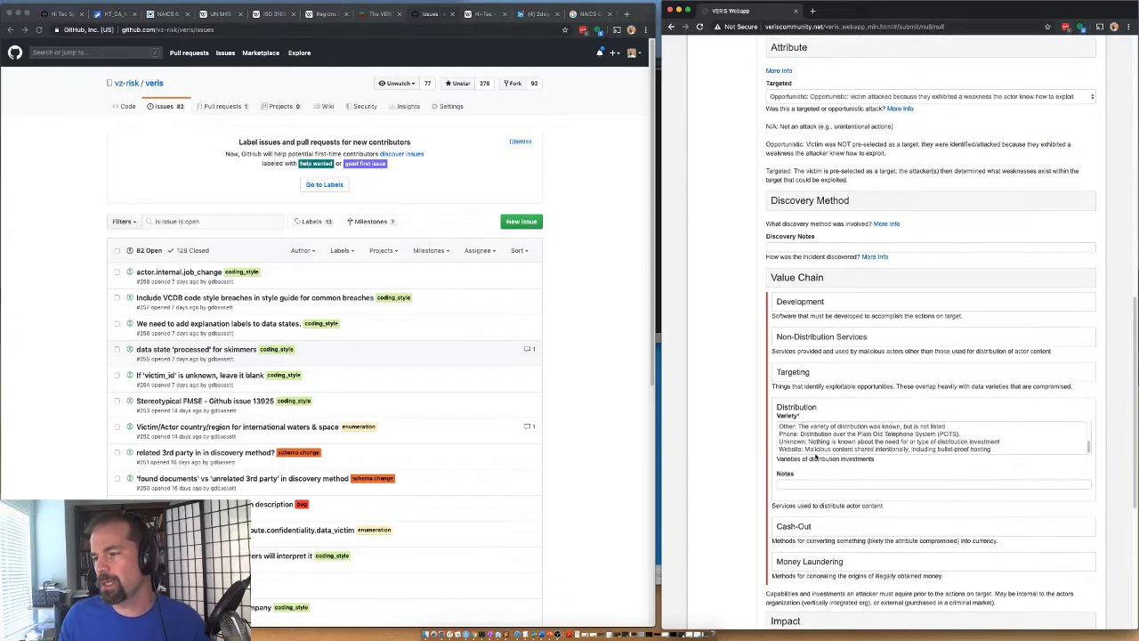
pyautogui.click(815, 447)
pyautogui.click(797, 410)
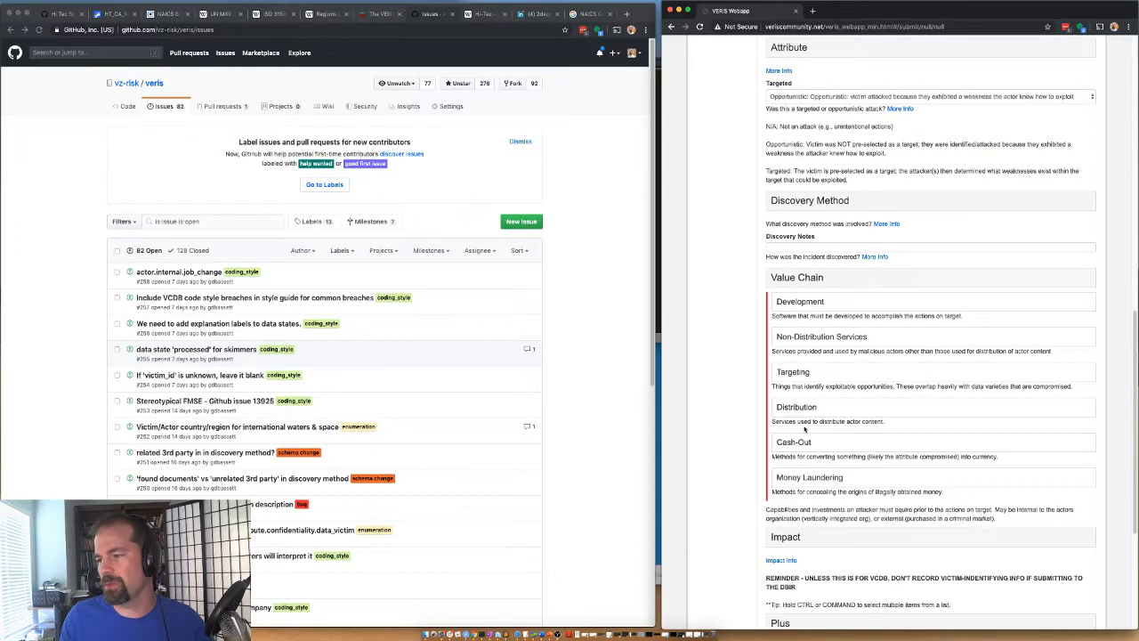
# Expand the Cash-Out section under Value Chain and examine all of its variety options
pyautogui.click(799, 445)
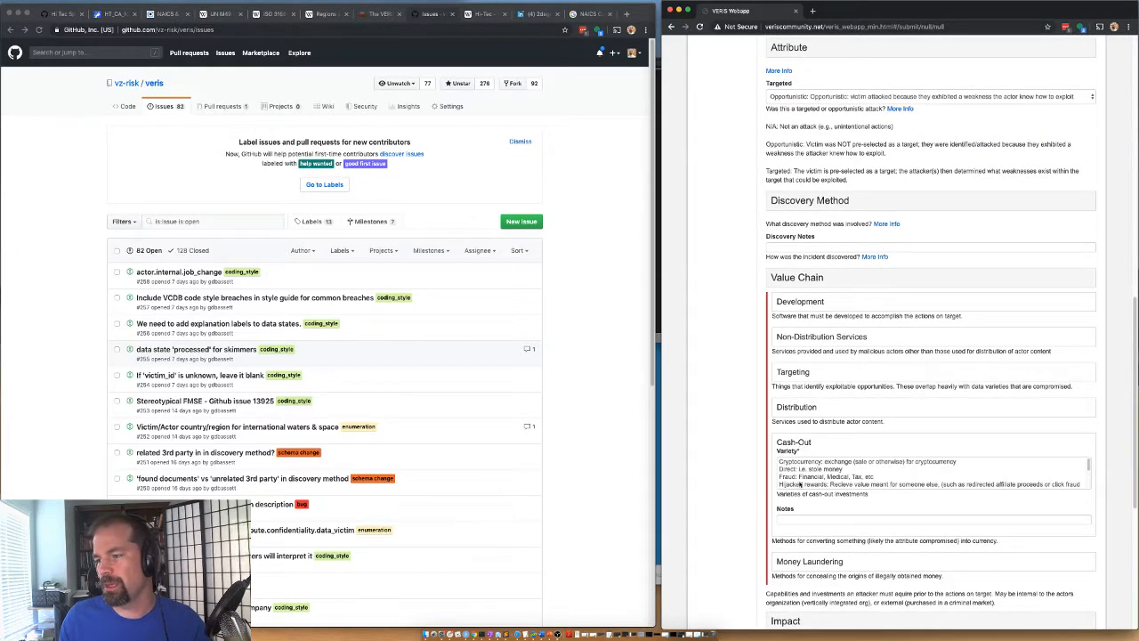
pyautogui.scroll(-1, 801, 480)
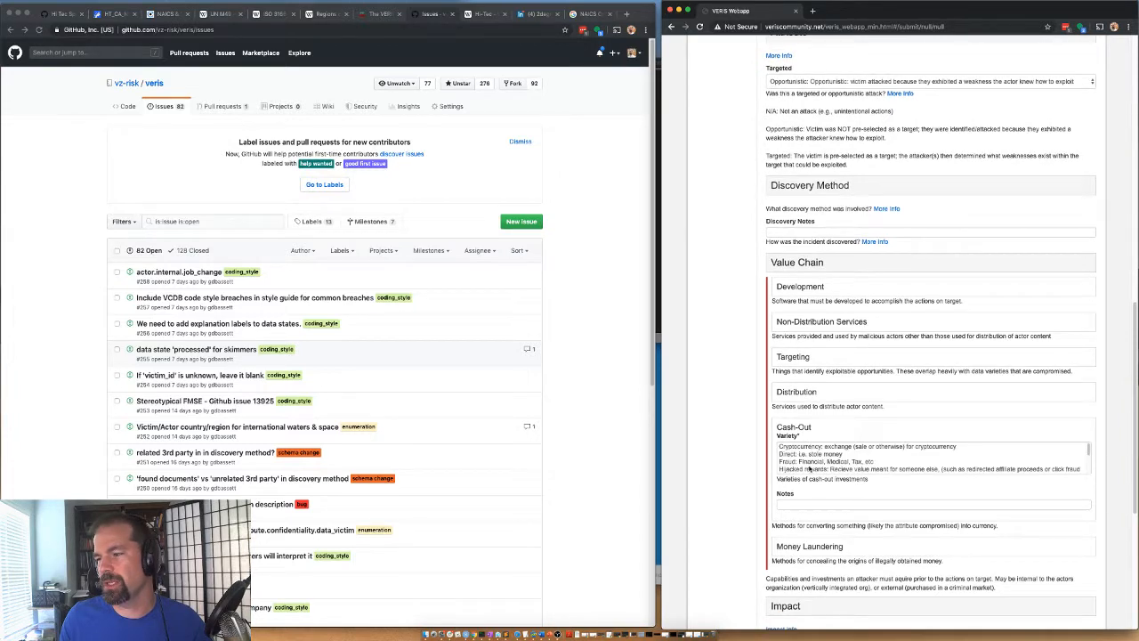
pyautogui.scroll(-3, 802, 445)
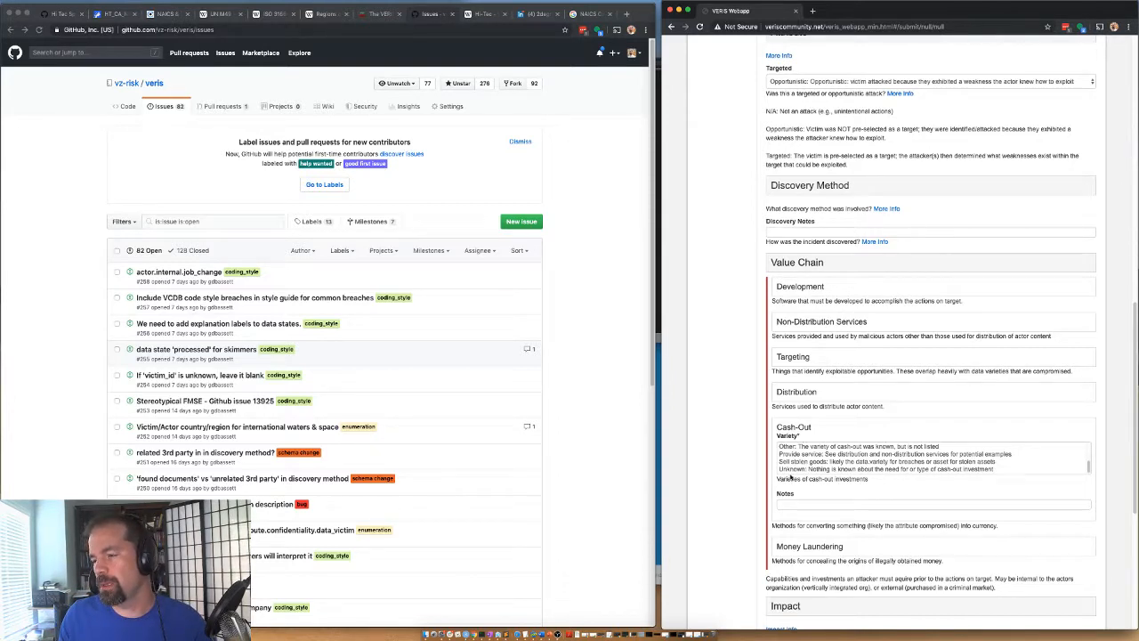
pyautogui.scroll(1, 810, 464)
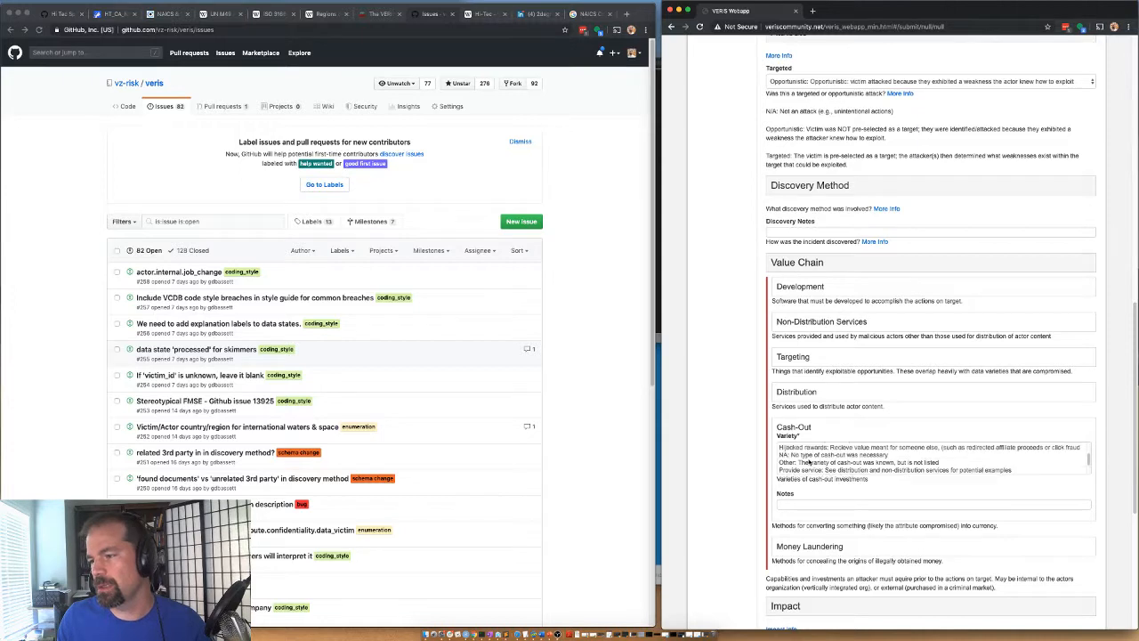
pyautogui.scroll(4, 809, 463)
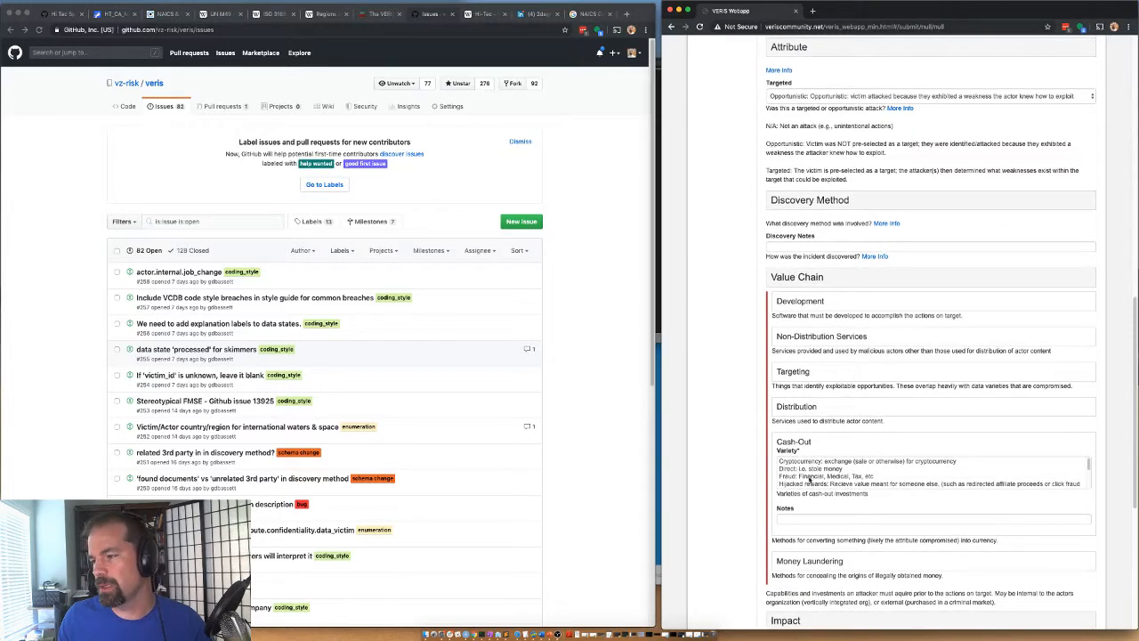
pyautogui.scroll(-3, 809, 476)
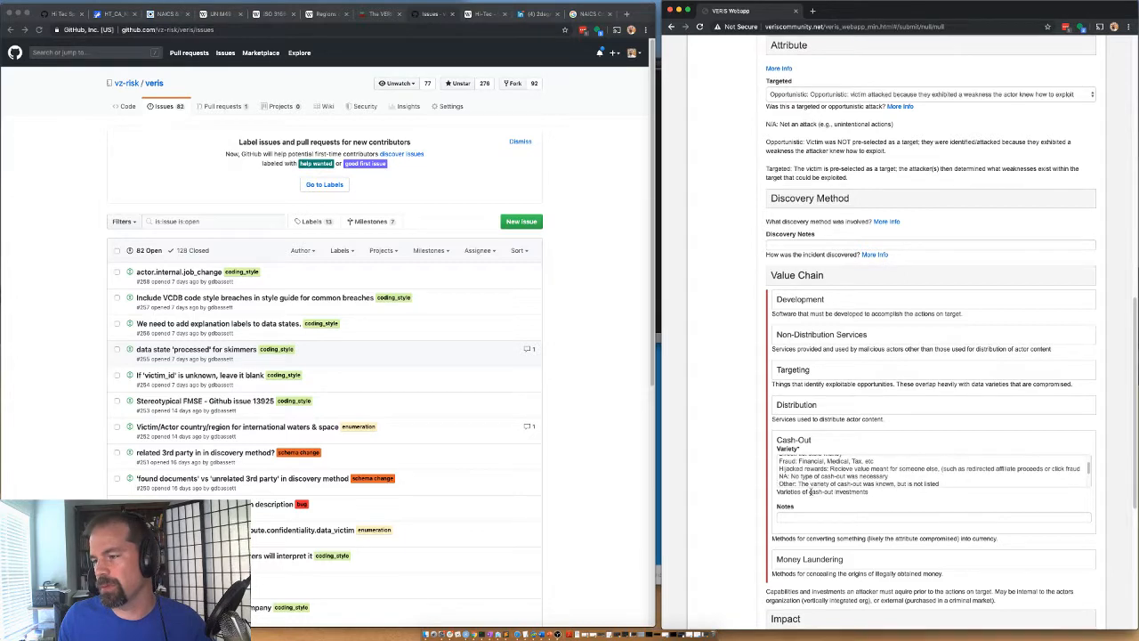
pyautogui.scroll(-4, 810, 477)
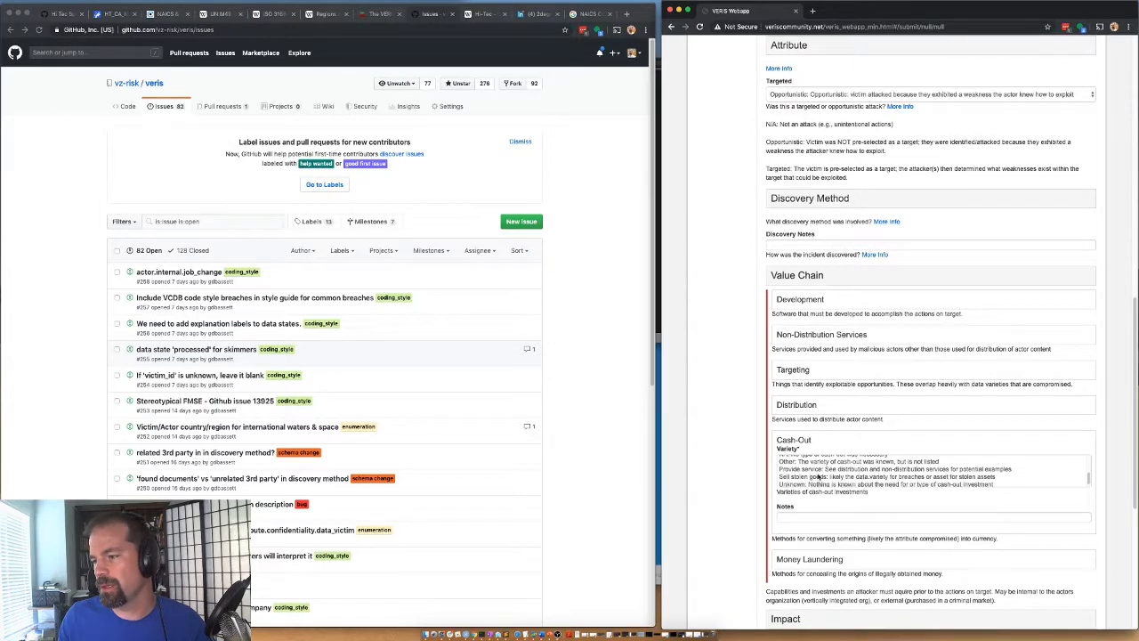
pyautogui.scroll(-1, 826, 477)
pyautogui.click(785, 465)
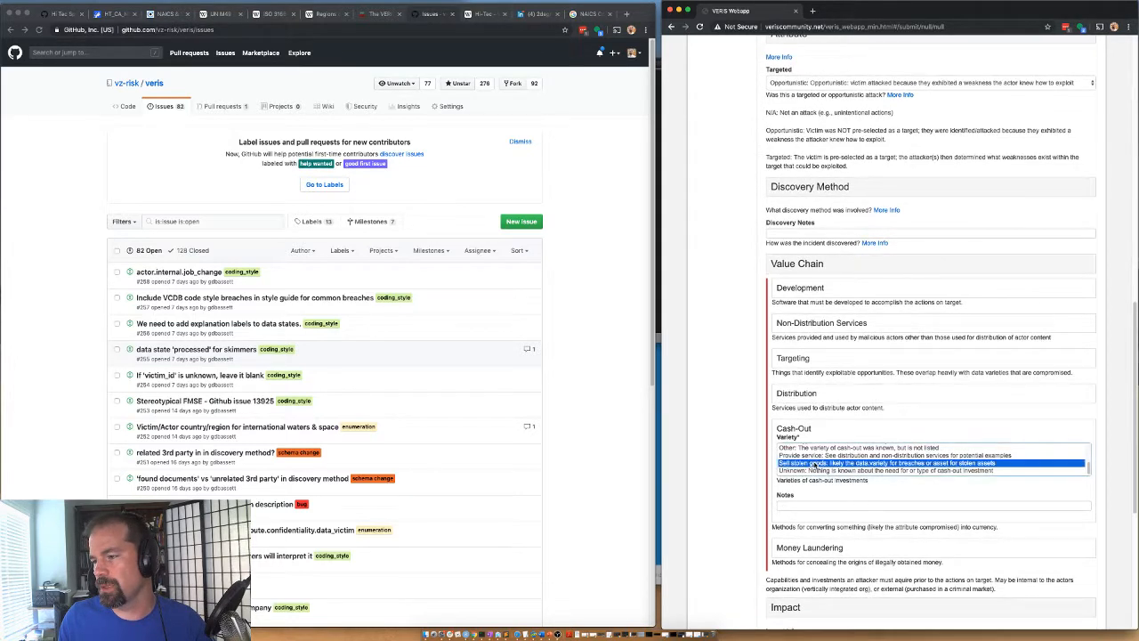
pyautogui.scroll(-1, 813, 455)
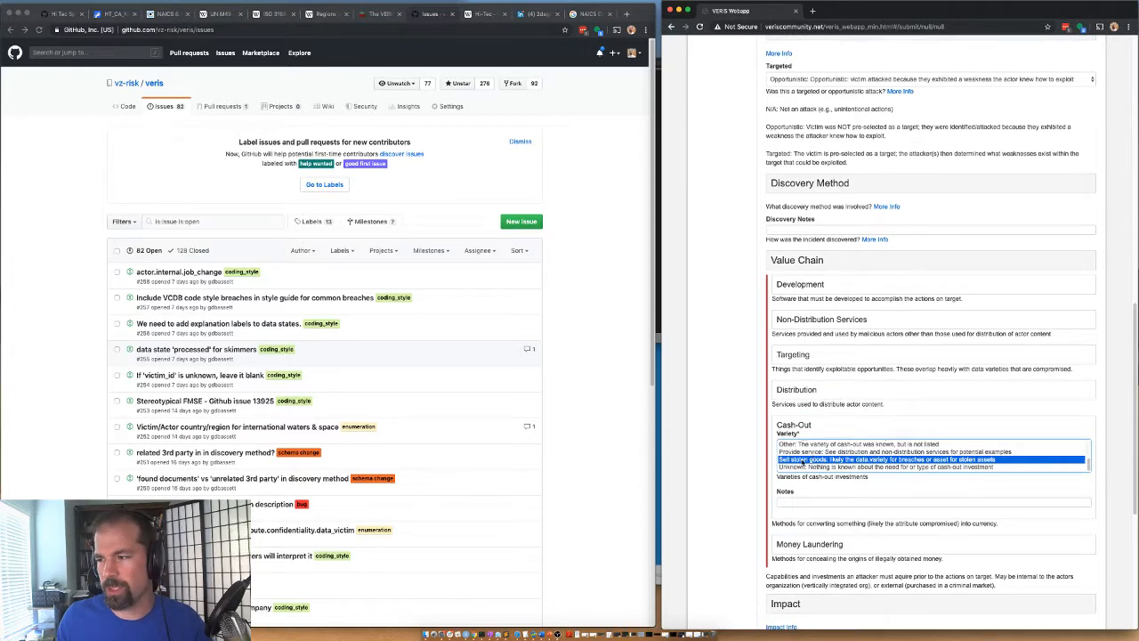
pyautogui.rightClick(803, 461)
pyautogui.click(795, 464)
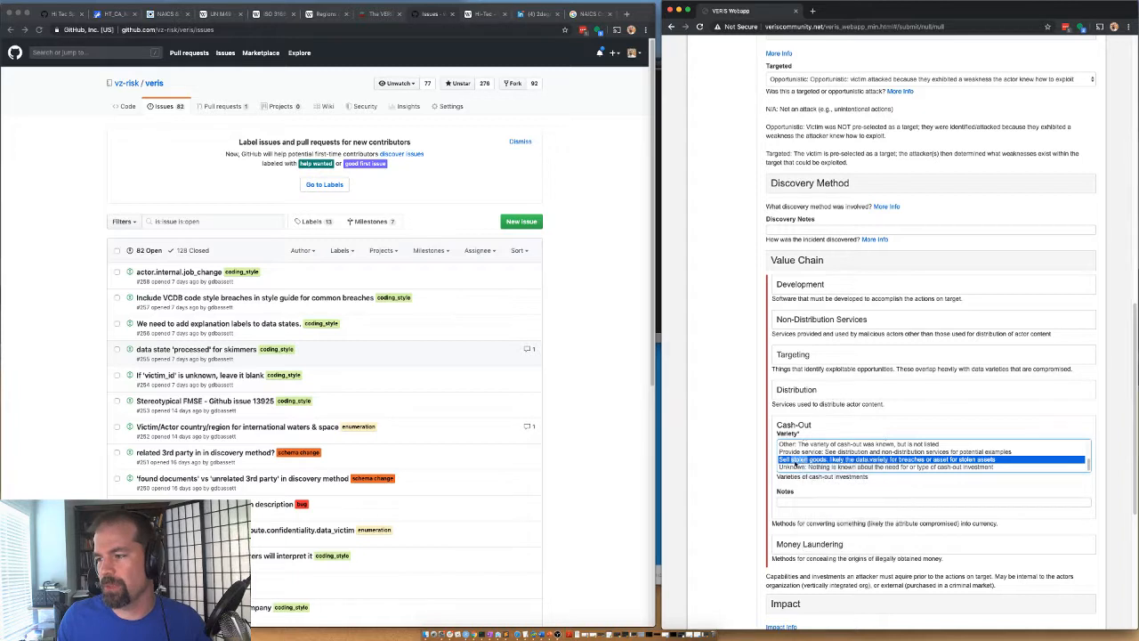
pyautogui.keyDown('super'); pyautogui.click(823, 462); pyautogui.keyUp('super')
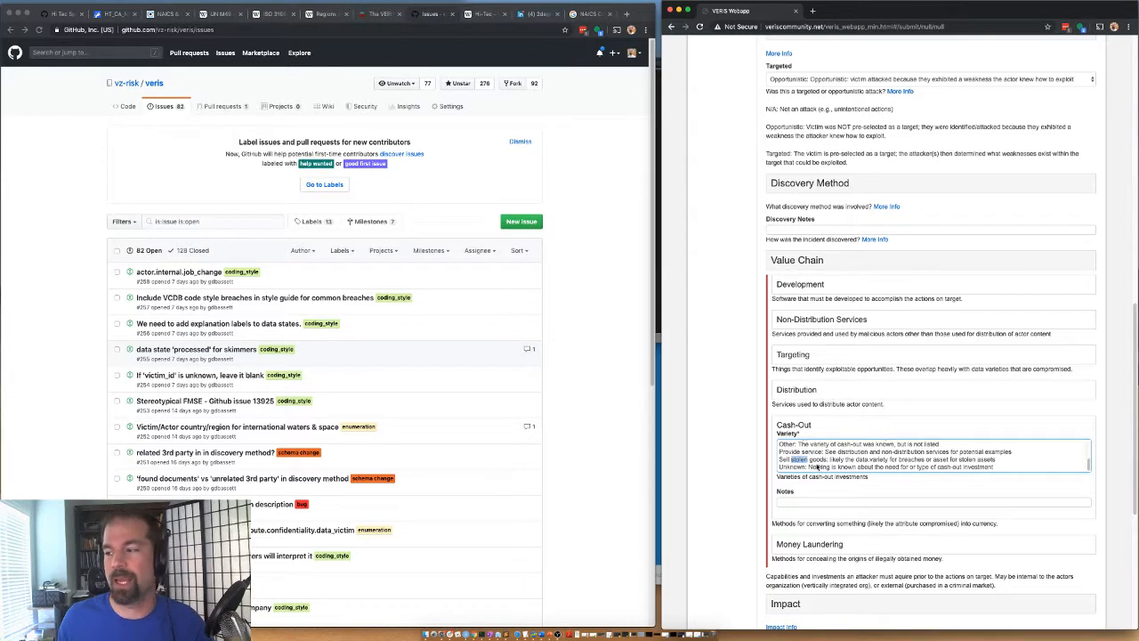
pyautogui.scroll(1, 835, 460)
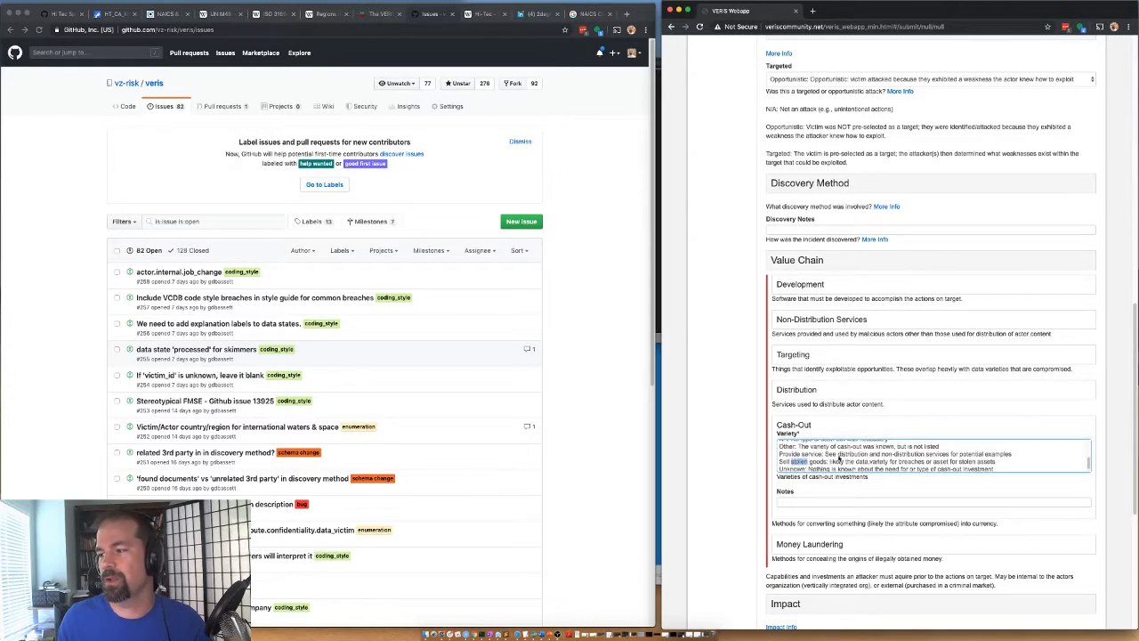
pyautogui.click(838, 455)
pyautogui.keyDown('super'); pyautogui.click(837, 455); pyautogui.keyUp('super')
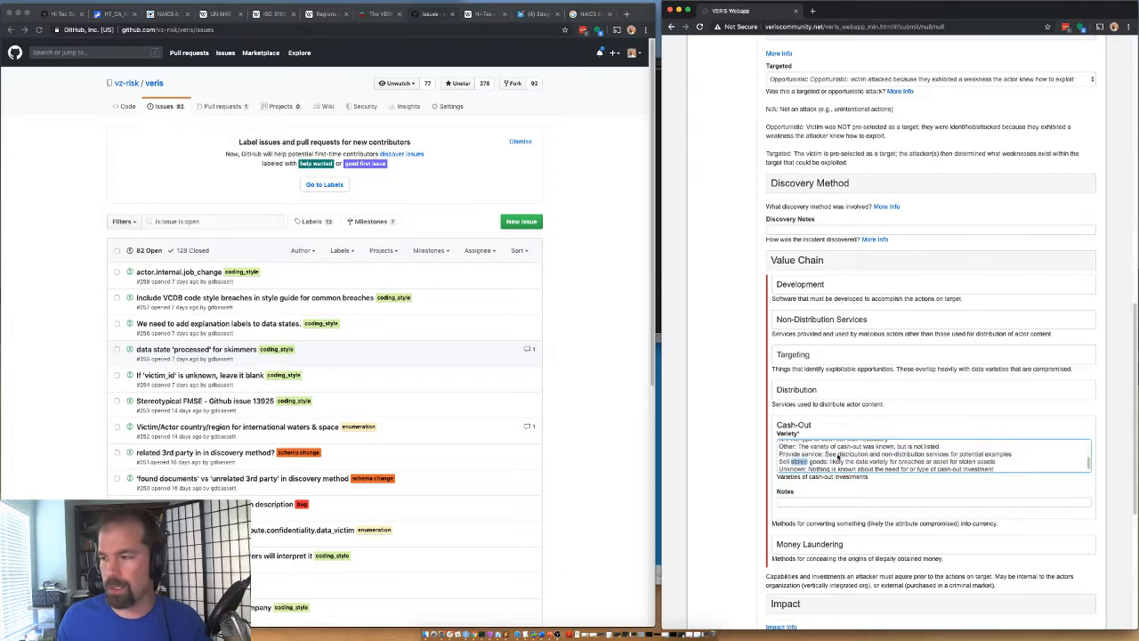
pyautogui.scroll(1, 837, 457)
pyautogui.click(802, 428)
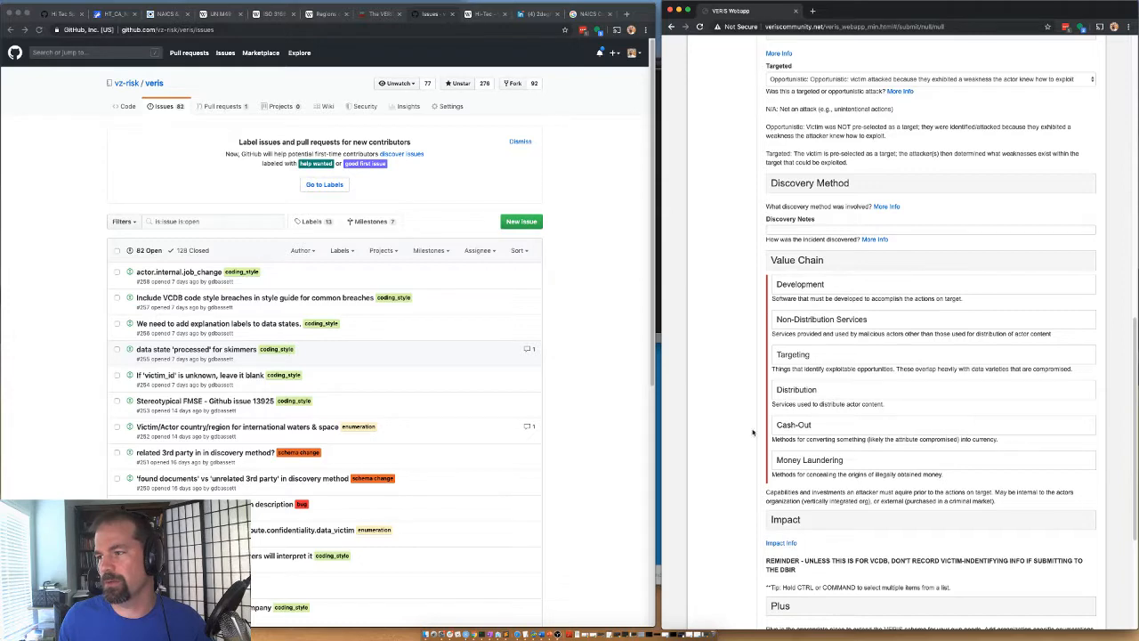
# Bring up the Hi-Tec breach notice, recheck the Cash-Out varieties against it, and collapse the Cash-Out section without choosing one
pyautogui.click(104, 15)
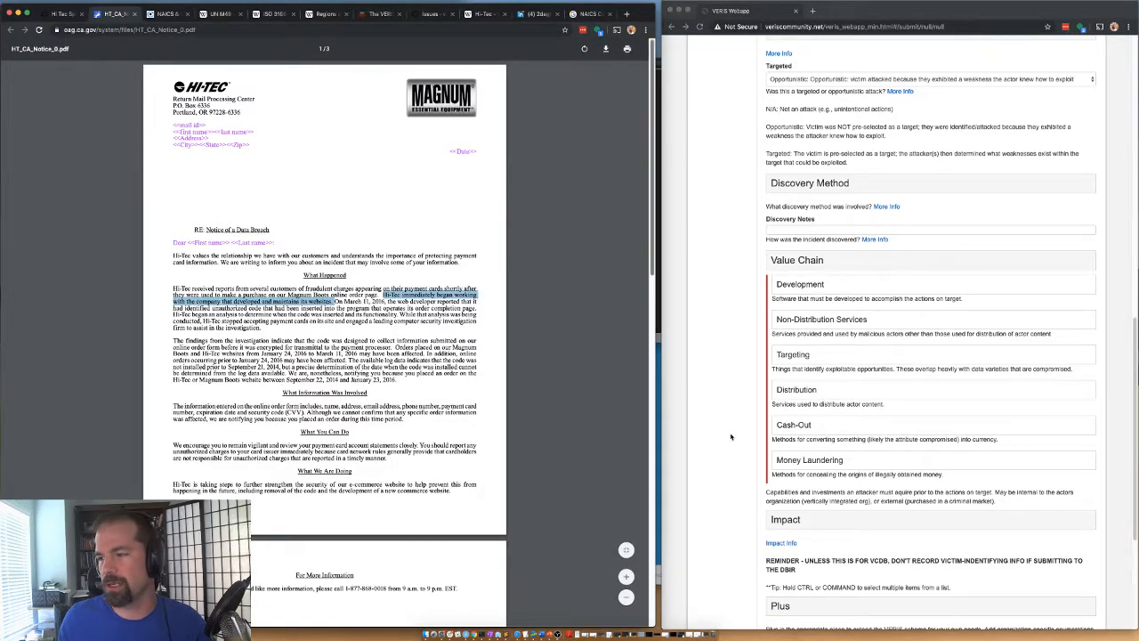
pyautogui.click(796, 426)
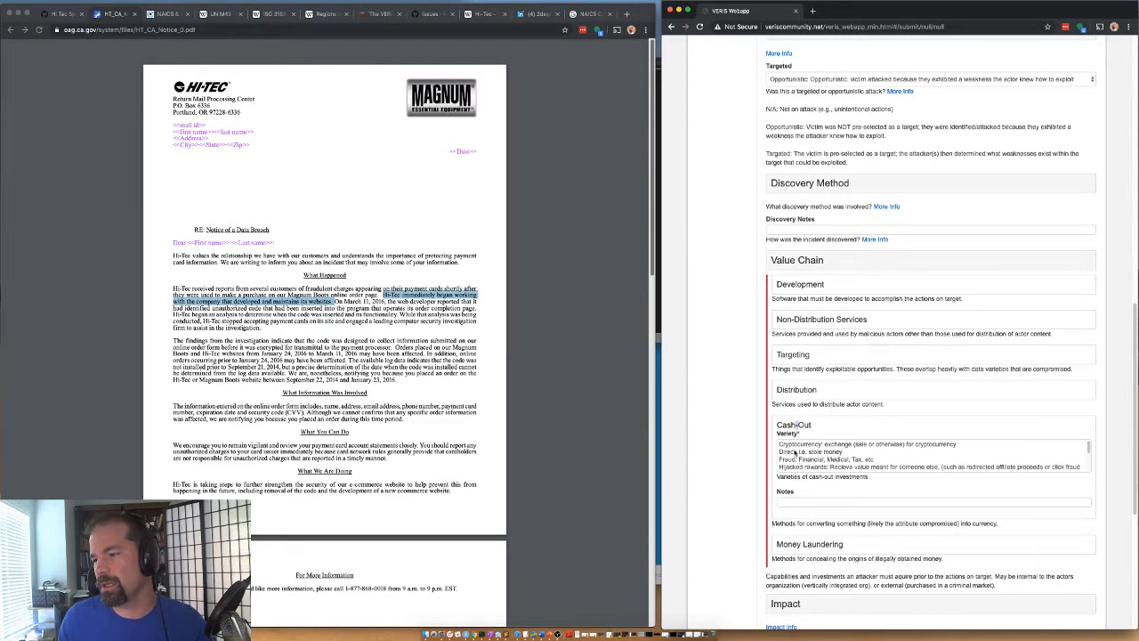
pyautogui.scroll(-4, 804, 462)
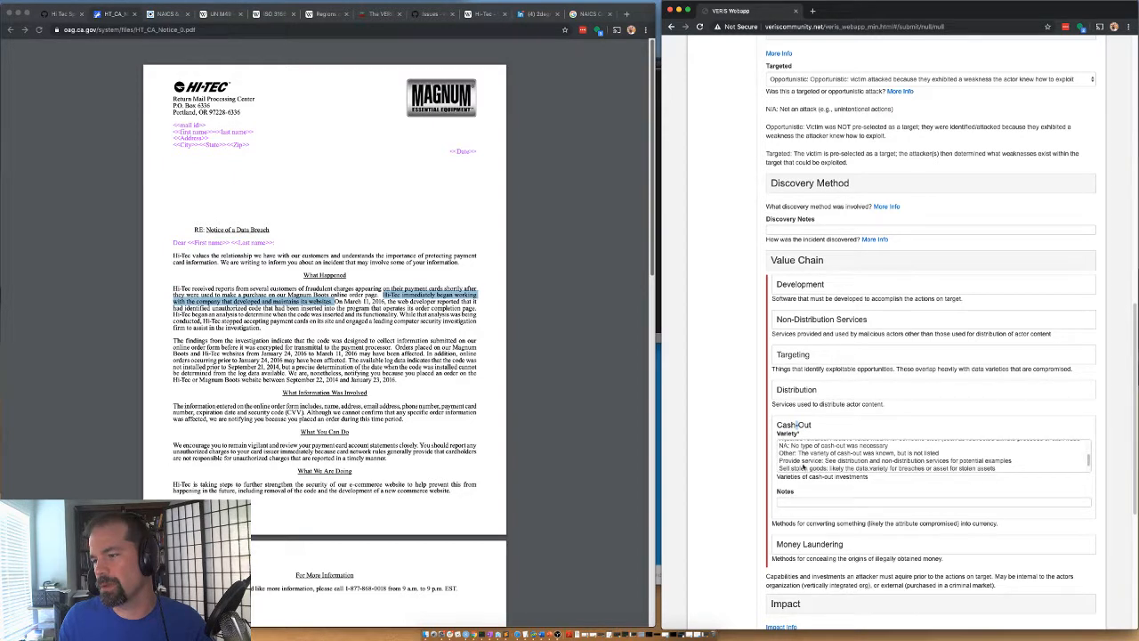
pyautogui.scroll(-1, 803, 464)
pyautogui.scroll(-1, 802, 463)
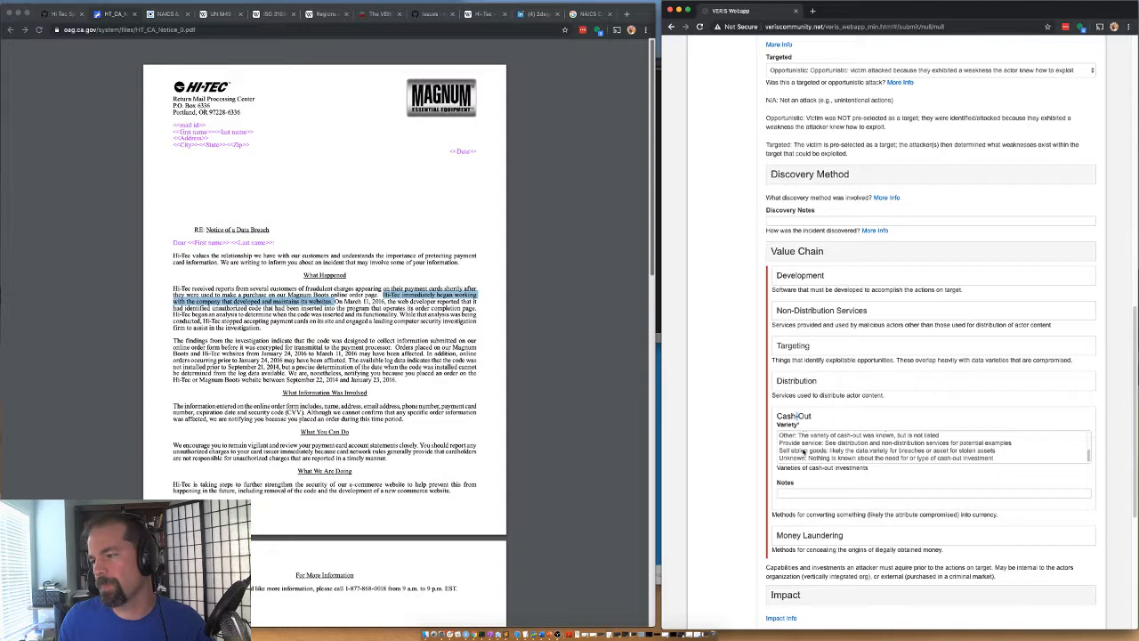
pyautogui.click(833, 418)
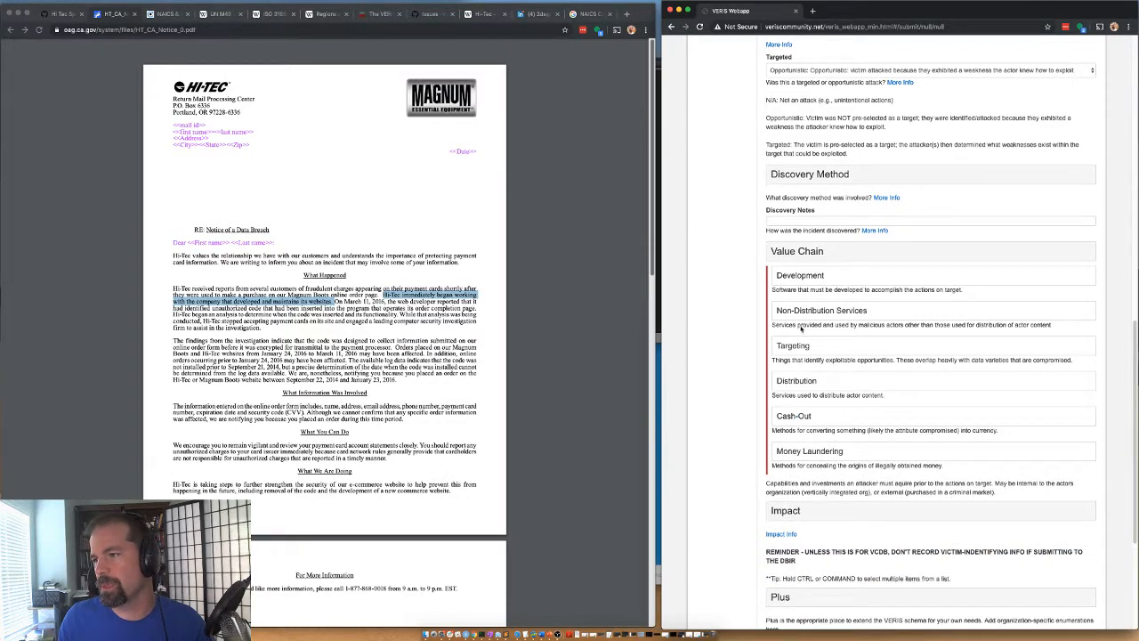
# Collapse Value Chain, set the Impact section's Overall Rating to Insignificant, and collapse Impact
pyautogui.click(793, 257)
pyautogui.click(786, 302)
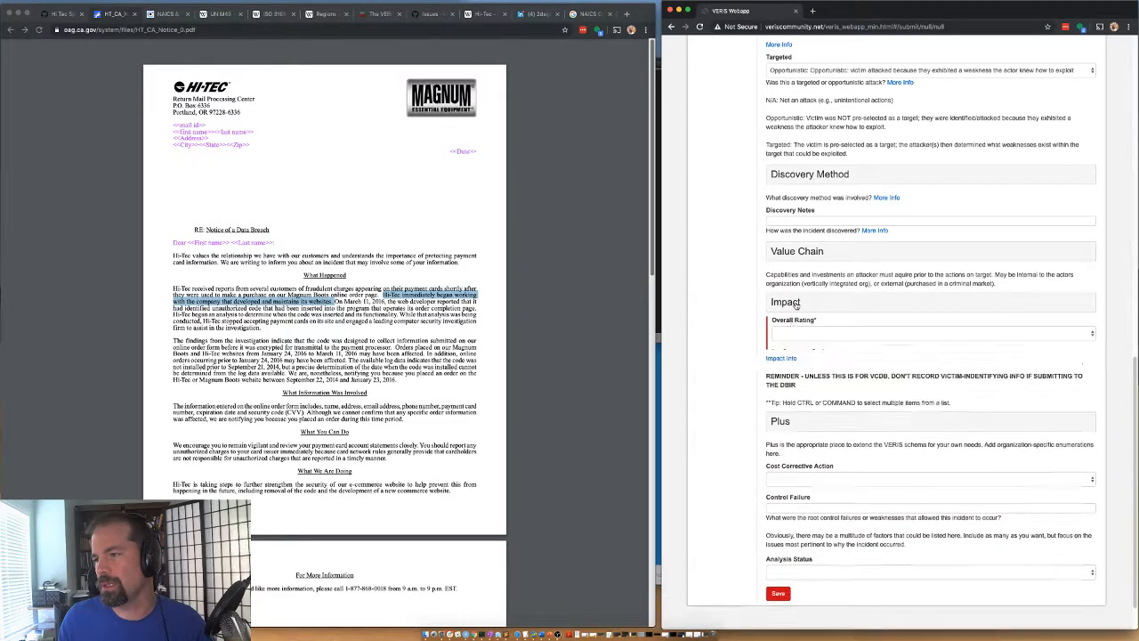
pyautogui.click(787, 331)
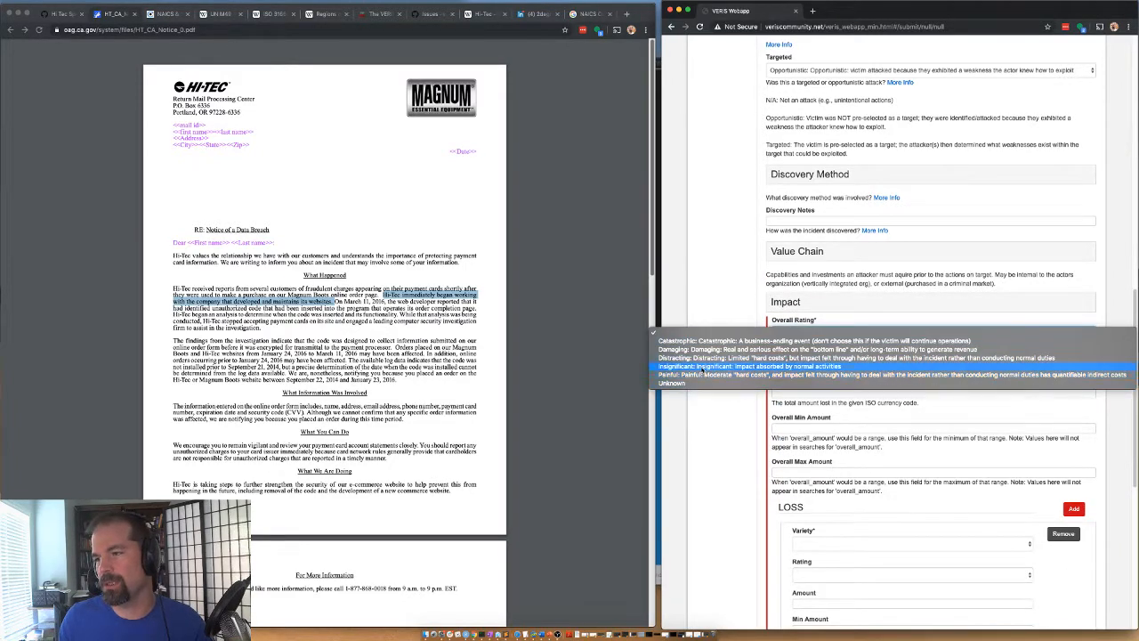
pyautogui.click(787, 366)
pyautogui.click(817, 302)
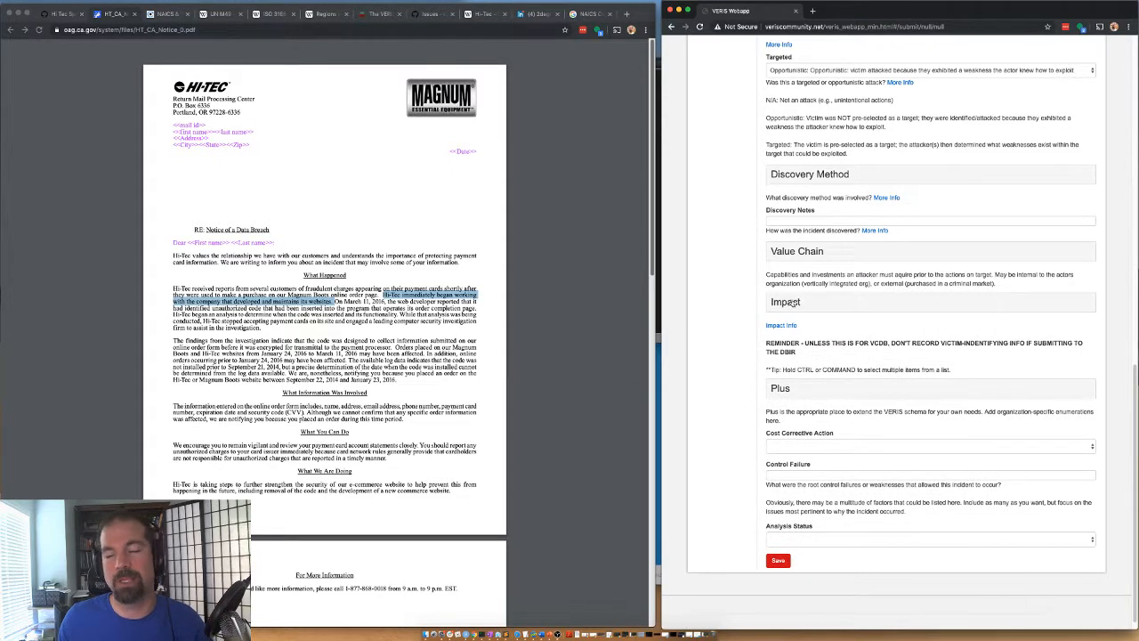
# Expand the Plus section and set its Sub Source to random
pyautogui.click(791, 391)
pyautogui.click(792, 417)
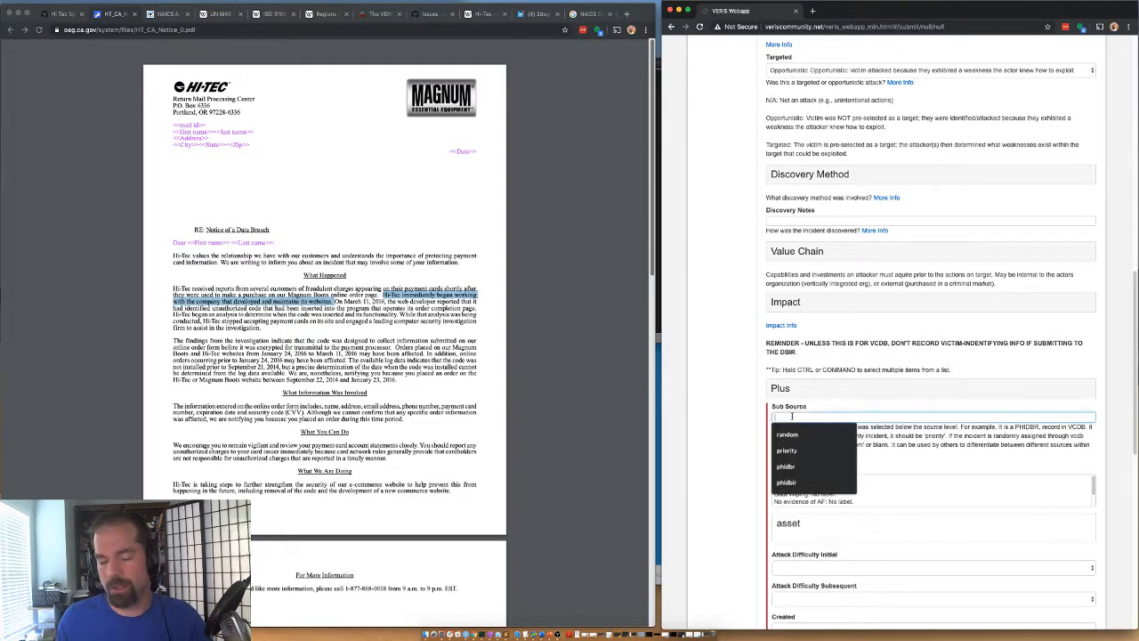
pyautogui.write('random')
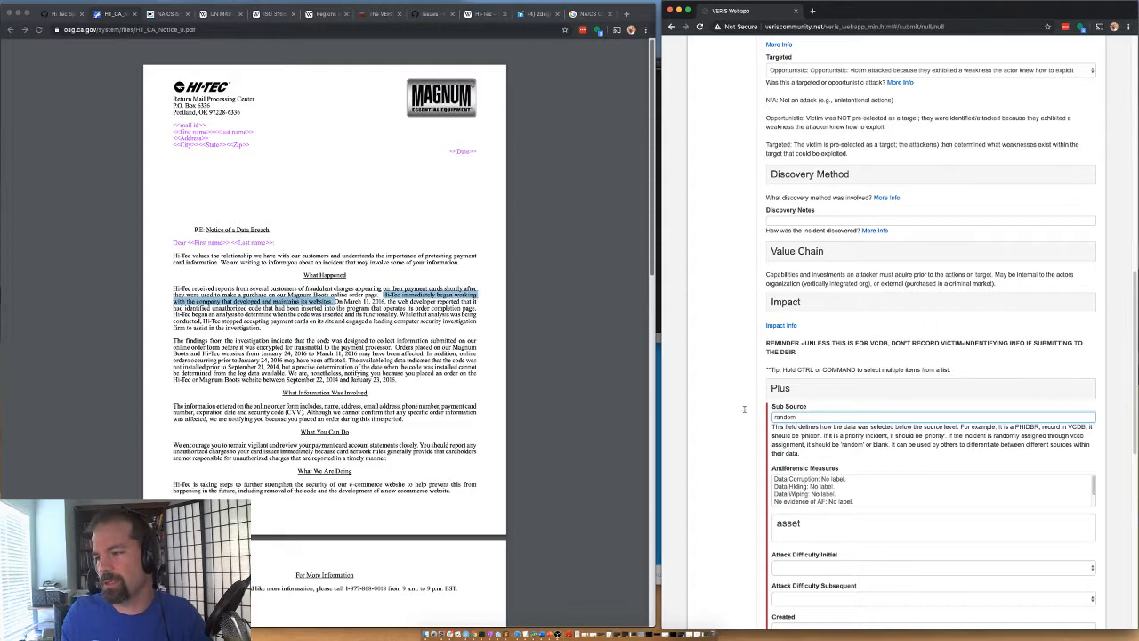
pyautogui.scroll(-2, 758, 529)
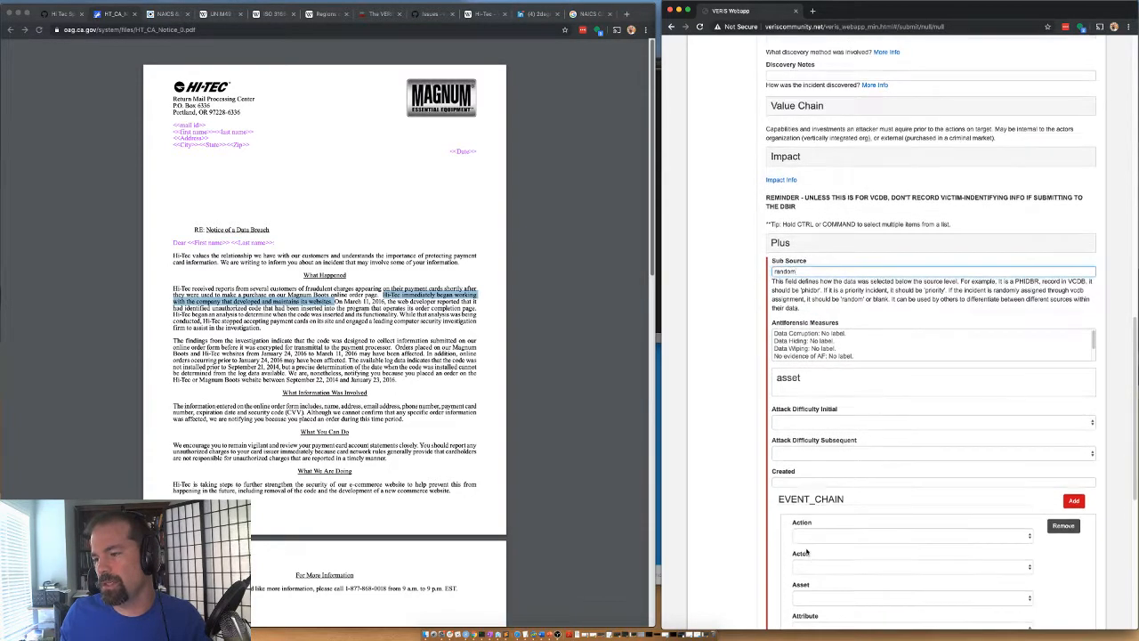
# Fill the event chain entry with Action mal, Actor ext, Asset srv and Attribute cp
pyautogui.click(810, 580)
pyautogui.click(747, 522)
pyautogui.scroll(-2, 764, 528)
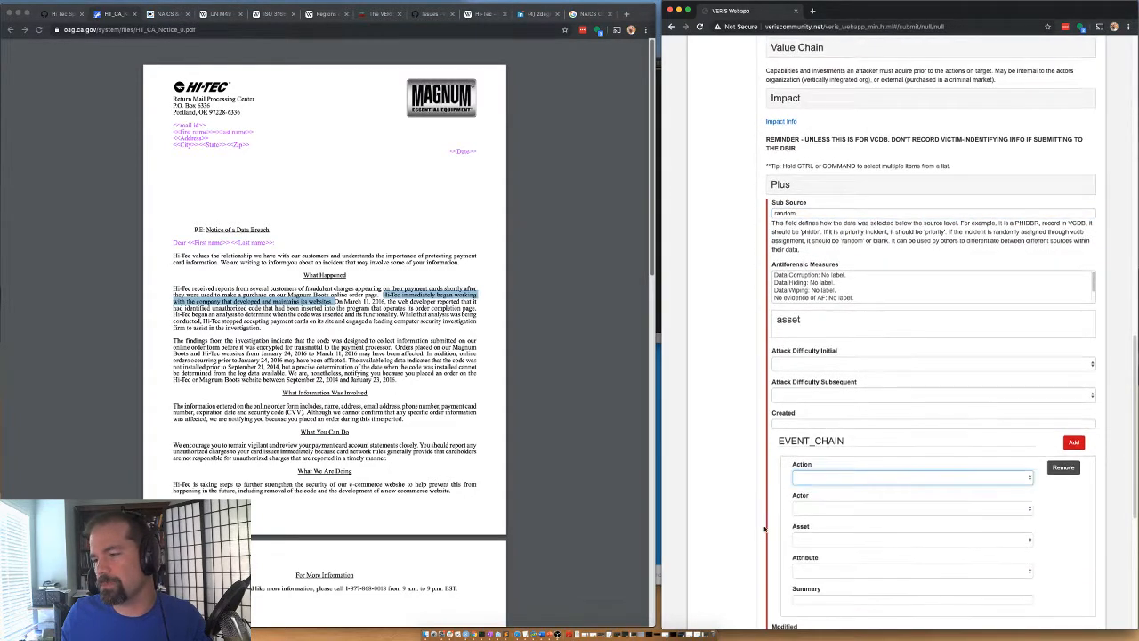
pyautogui.click(807, 479)
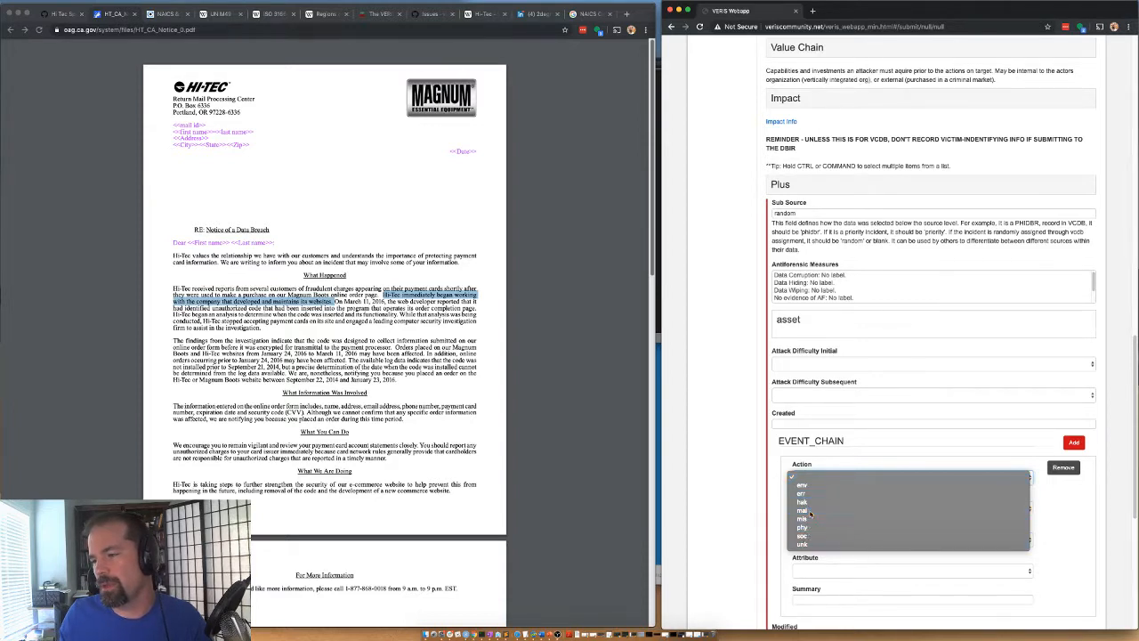
pyautogui.click(808, 511)
pyautogui.click(810, 508)
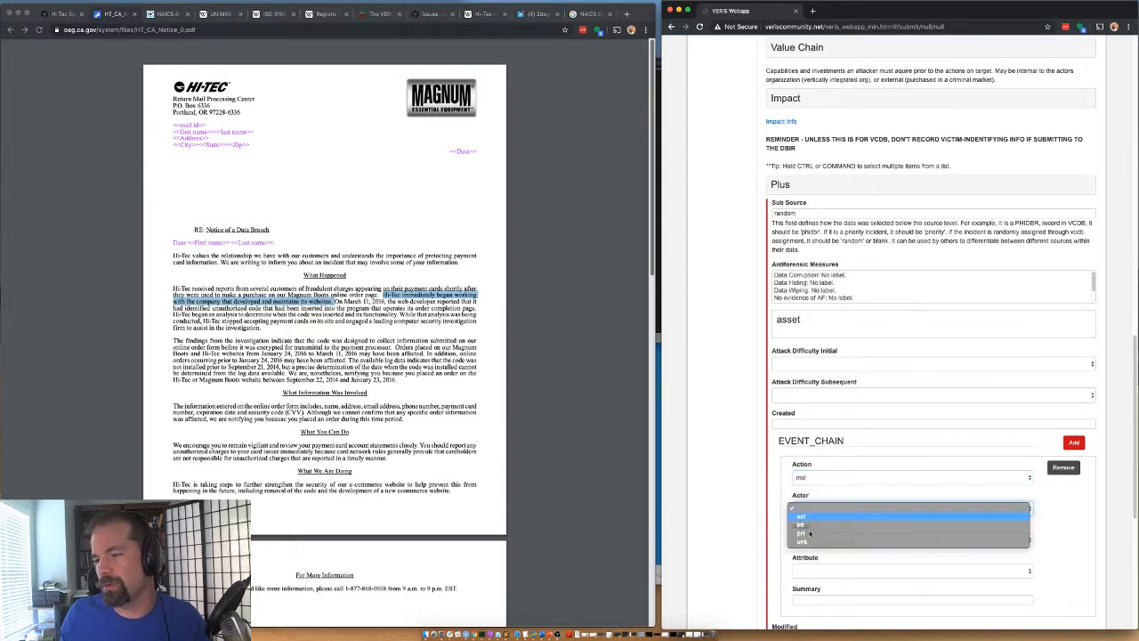
pyautogui.click(803, 516)
pyautogui.click(810, 539)
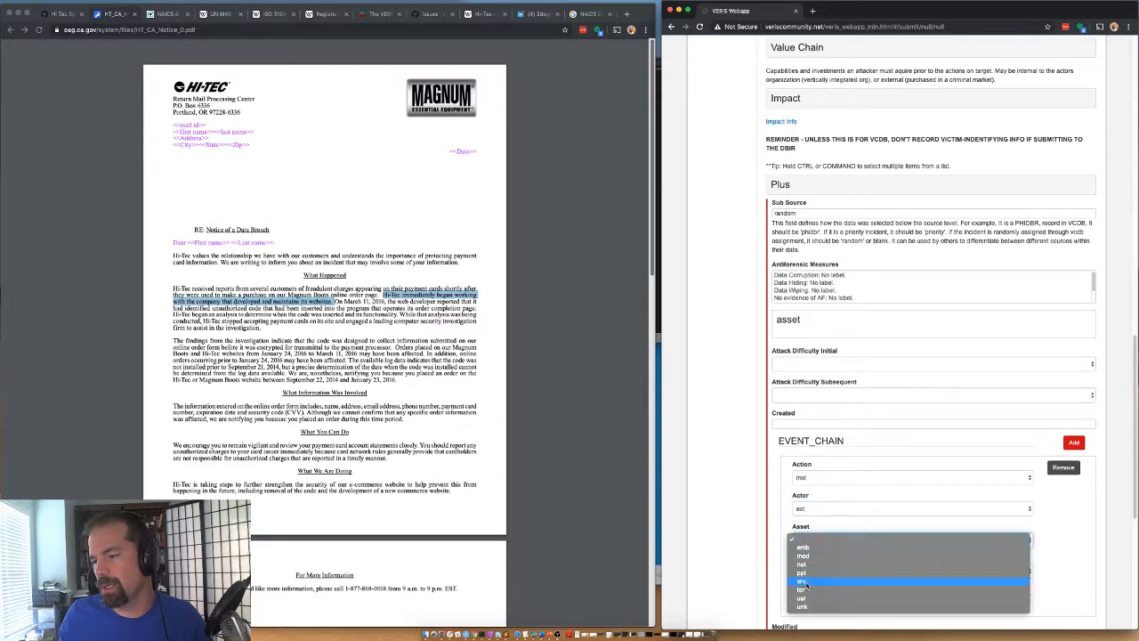
pyautogui.click(806, 581)
pyautogui.click(801, 573)
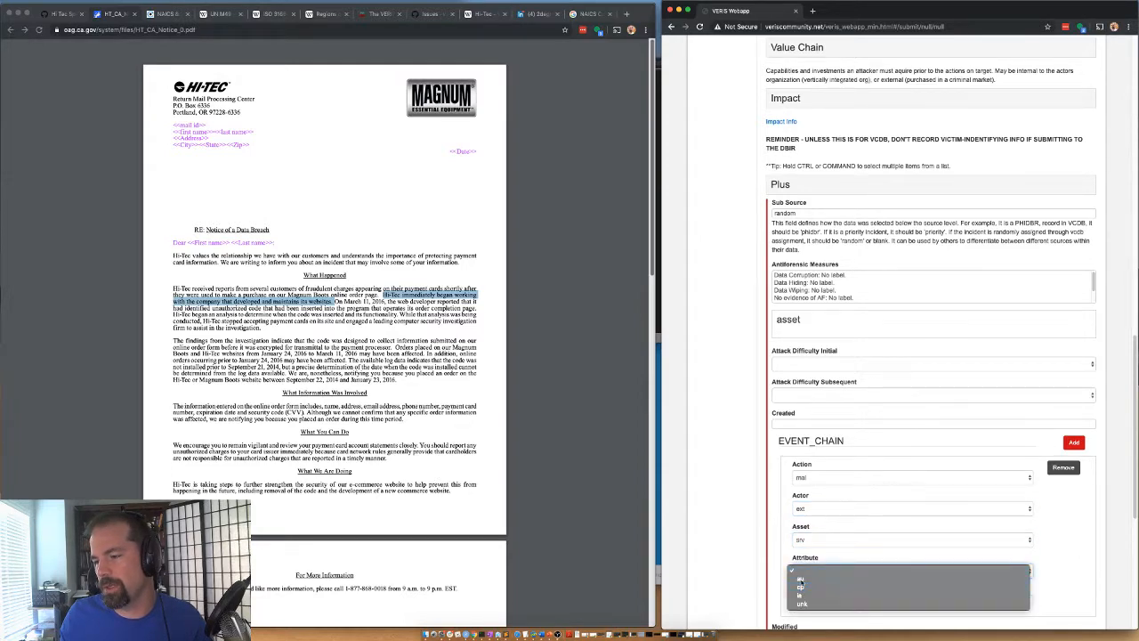
pyautogui.click(800, 585)
# Examine the remaining fields after the event chain, including the Cost Corrective Action options and Control Failure
pyautogui.scroll(-5, 779, 554)
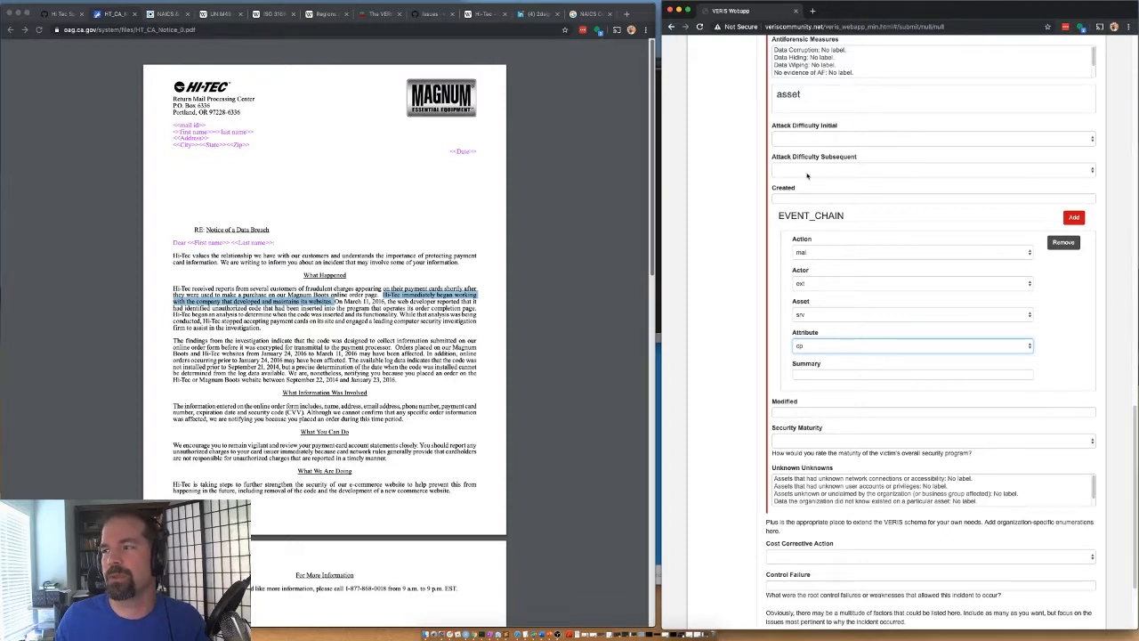
pyautogui.scroll(-1, 759, 217)
pyautogui.scroll(-3, 759, 216)
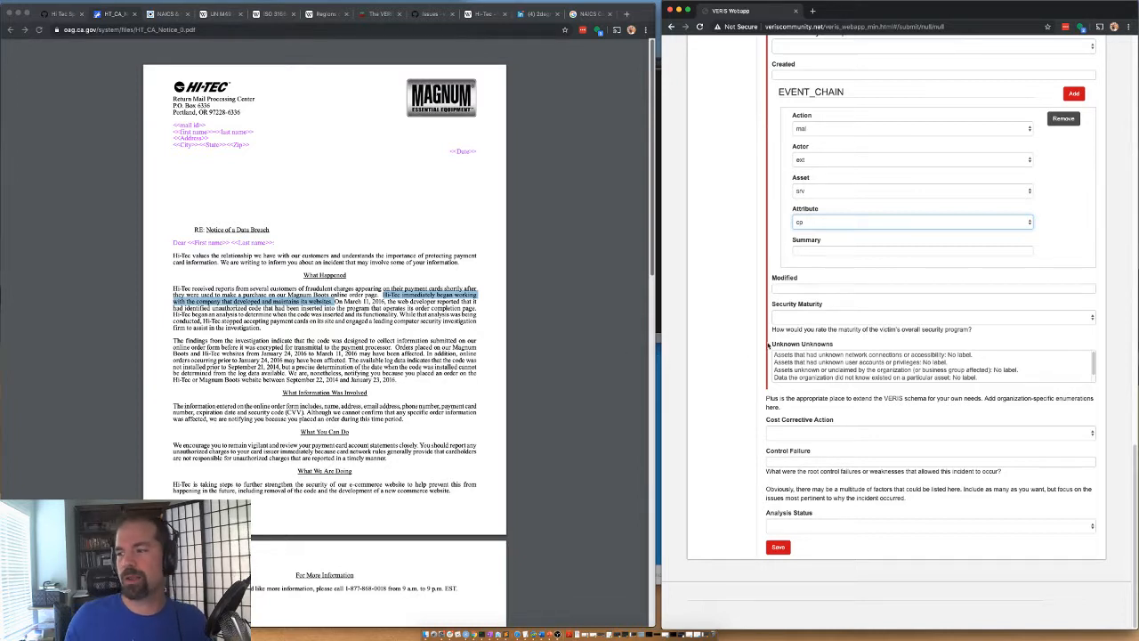
pyautogui.scroll(-1, 787, 370)
pyautogui.scroll(1, 784, 369)
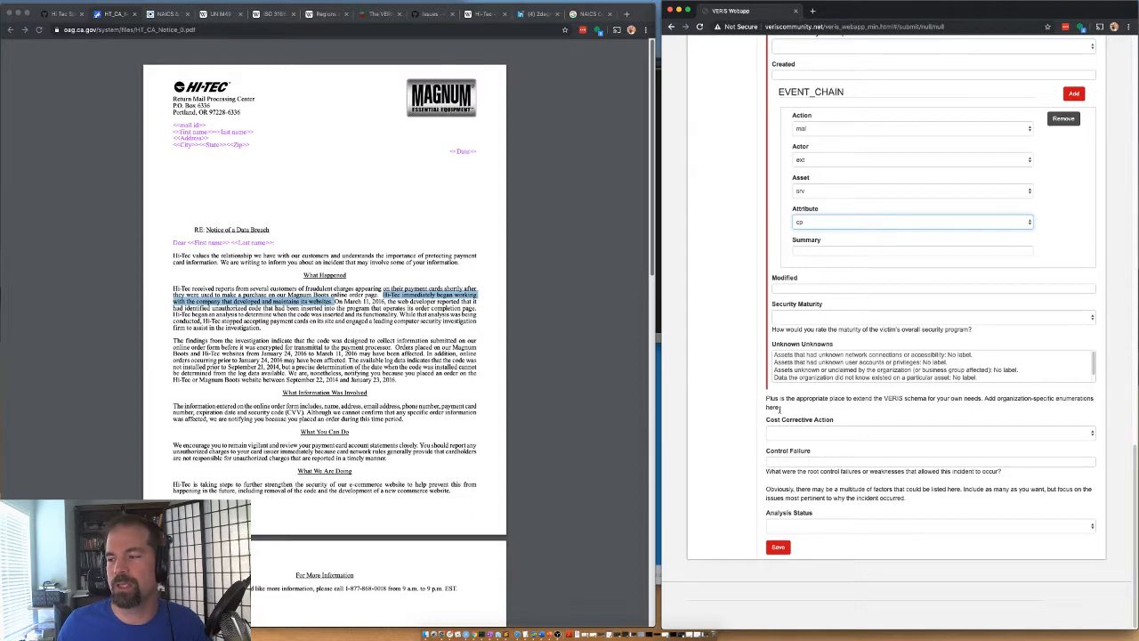
pyautogui.click(794, 437)
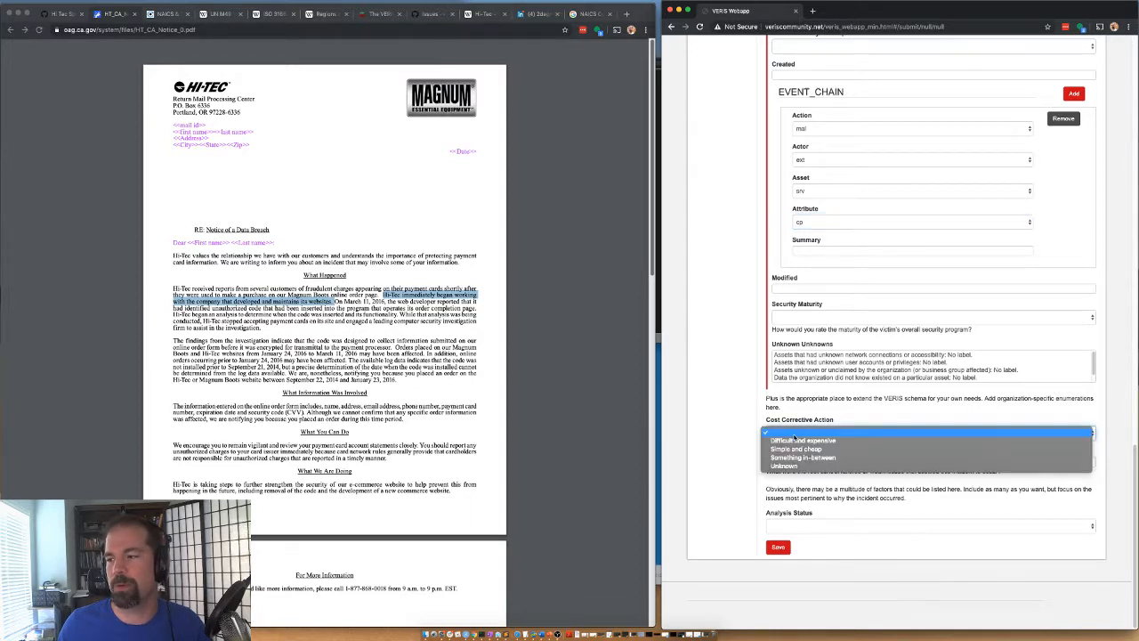
pyautogui.click(792, 435)
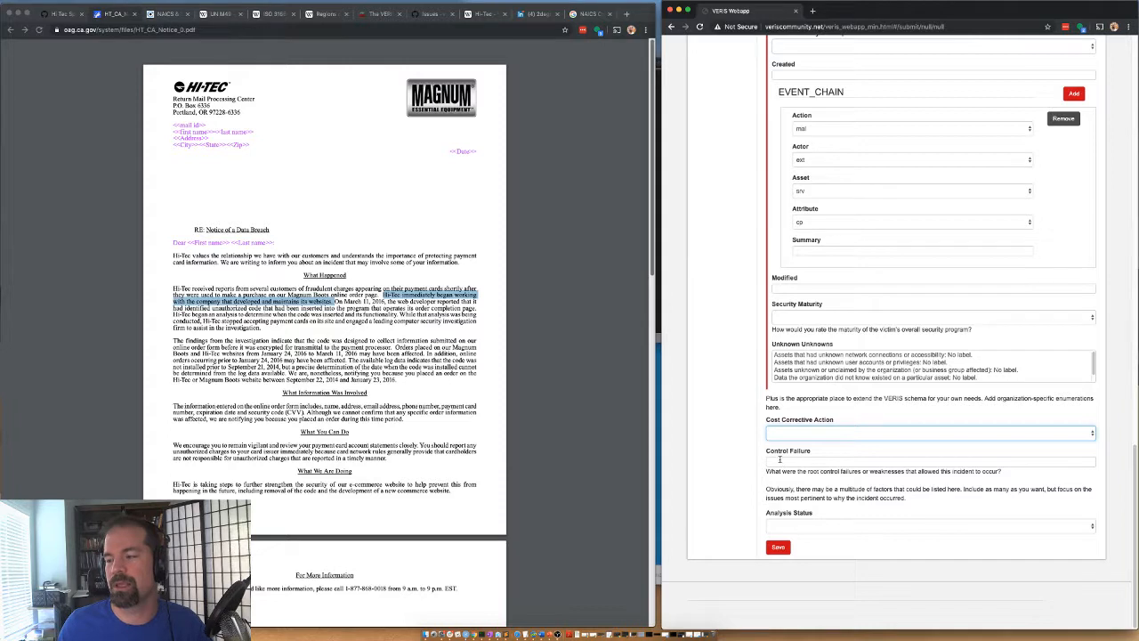
pyautogui.click(781, 461)
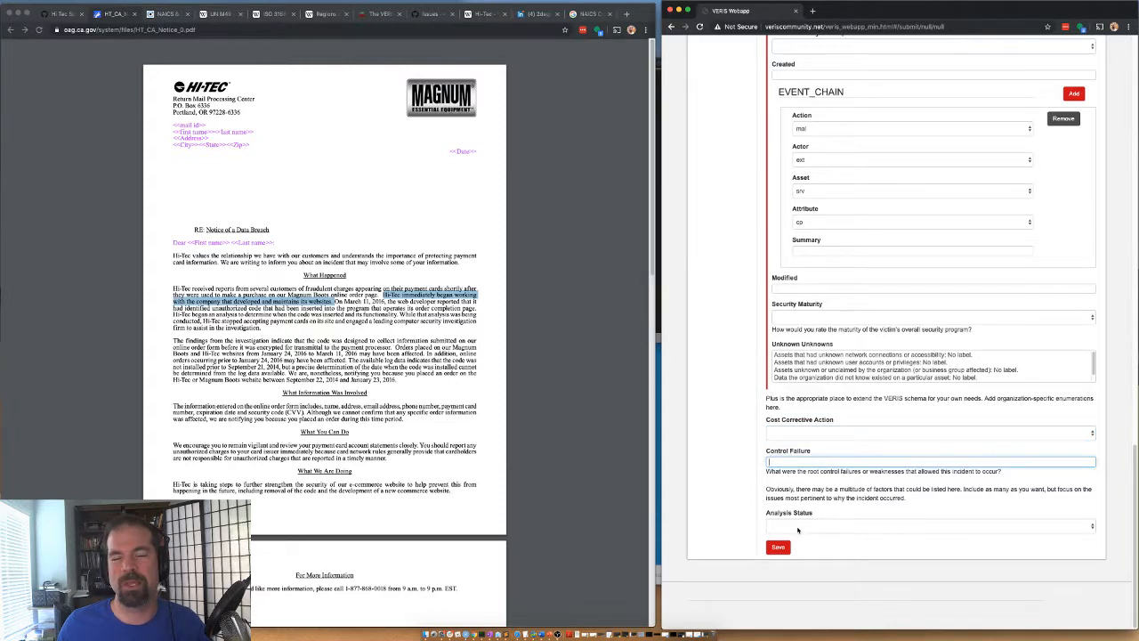
# Set the Analysis Status to Validated and save the incident
pyautogui.click(797, 527)
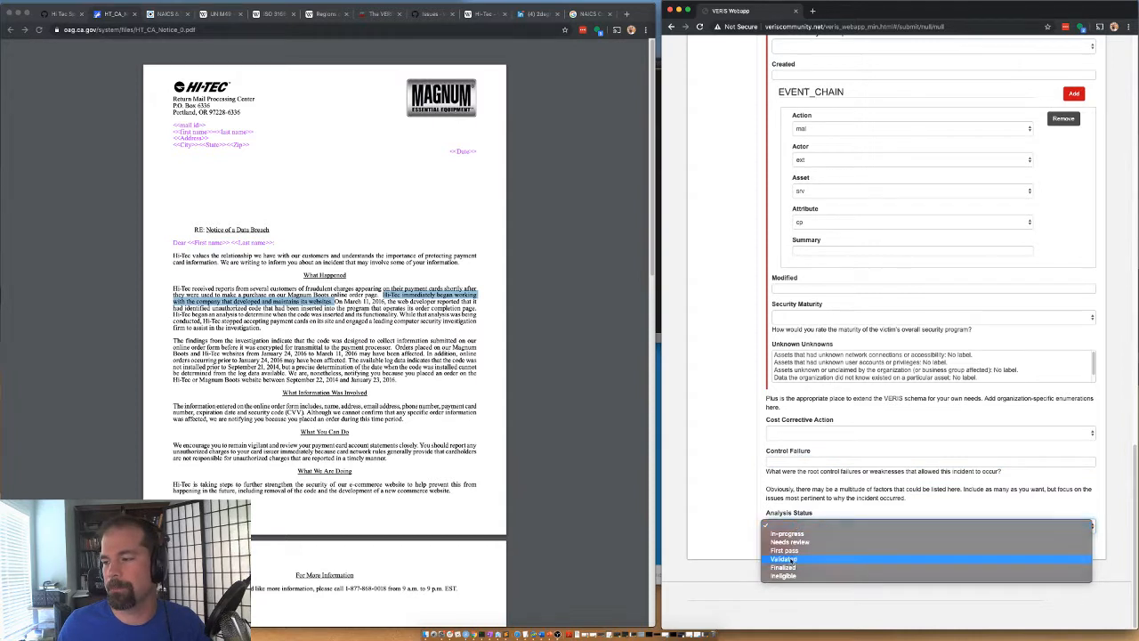
pyautogui.click(780, 558)
pyautogui.click(779, 546)
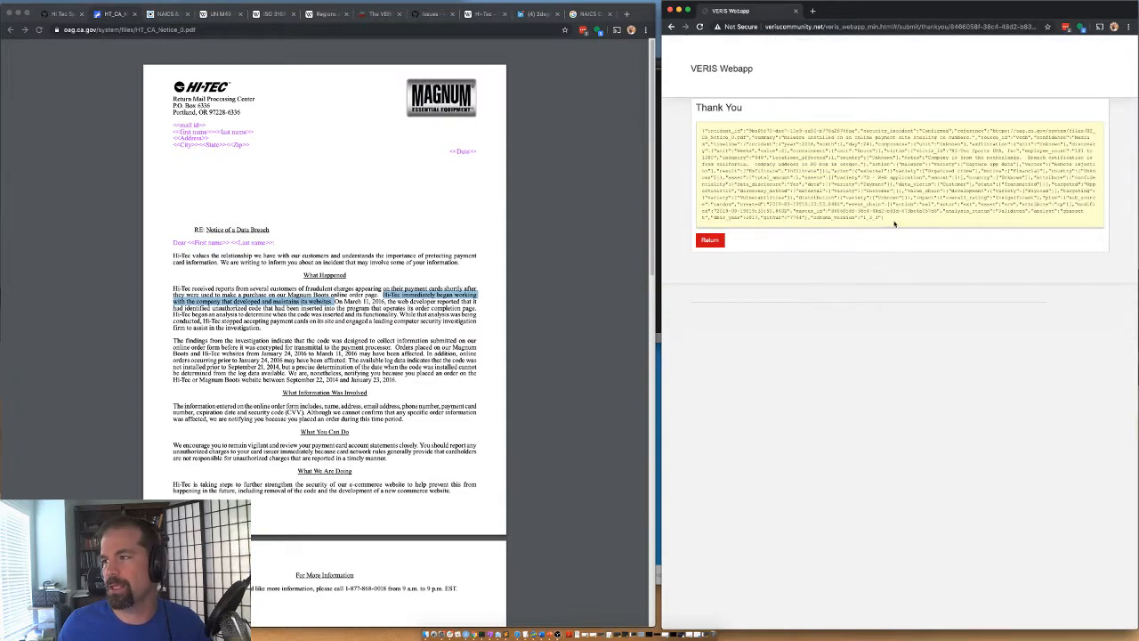
# Try to copy the generated incident JSON from the Thank You page into the text editor
pyautogui.moveTo(894, 224); pyautogui.dragTo(698, 134)
pyautogui.click(697, 134)
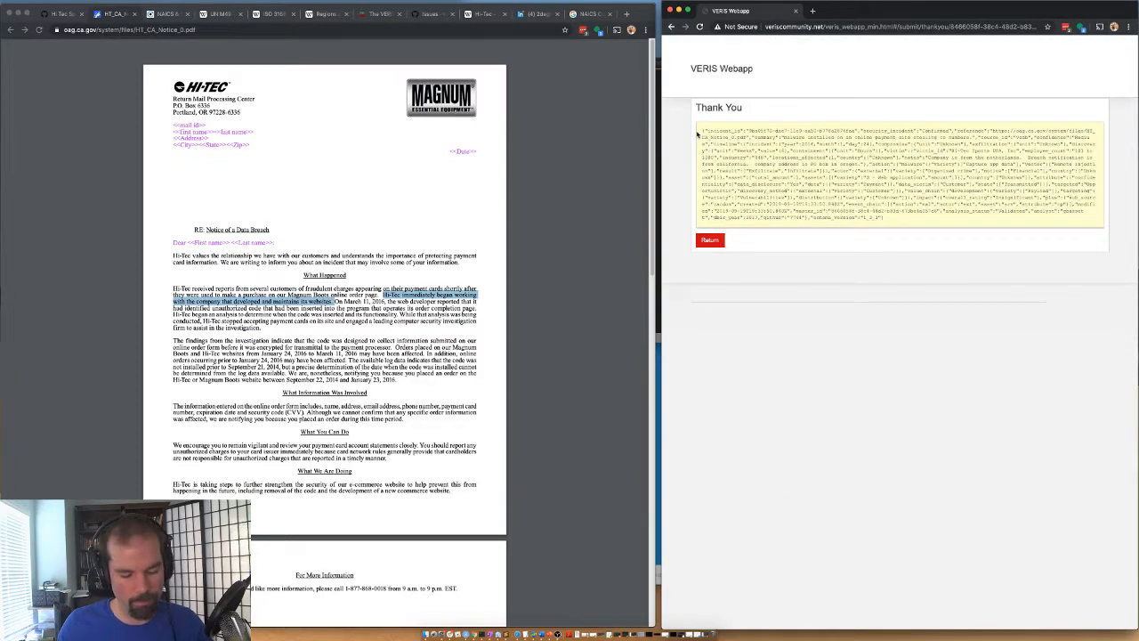
pyautogui.click(659, 313)
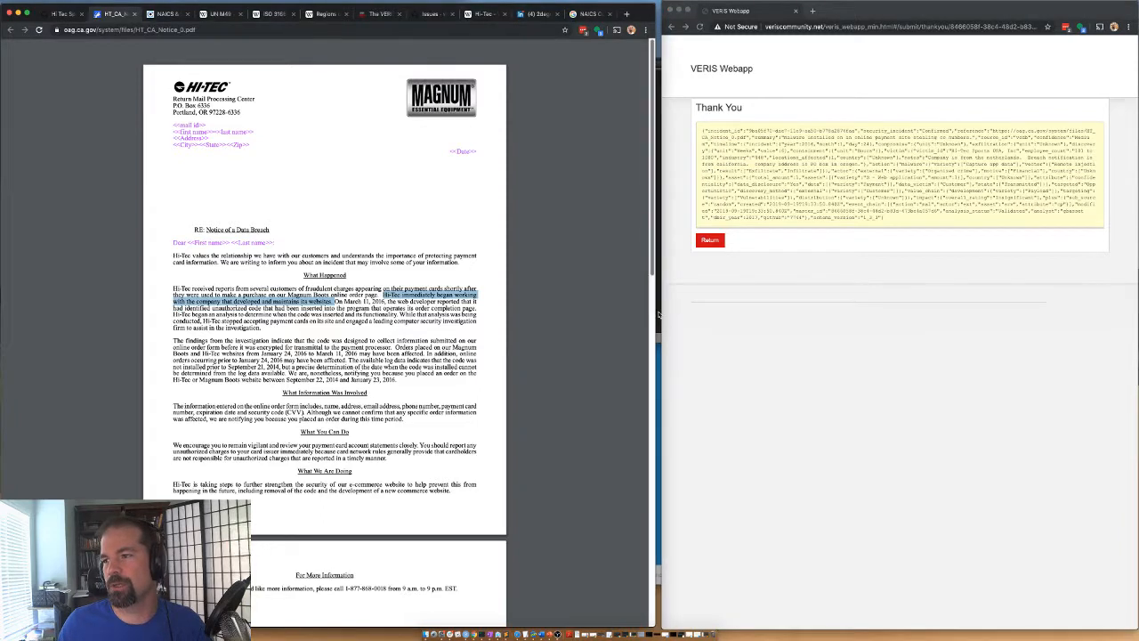
pyautogui.click(659, 315)
pyautogui.write('Hi-Tec Sports USA, Inc')
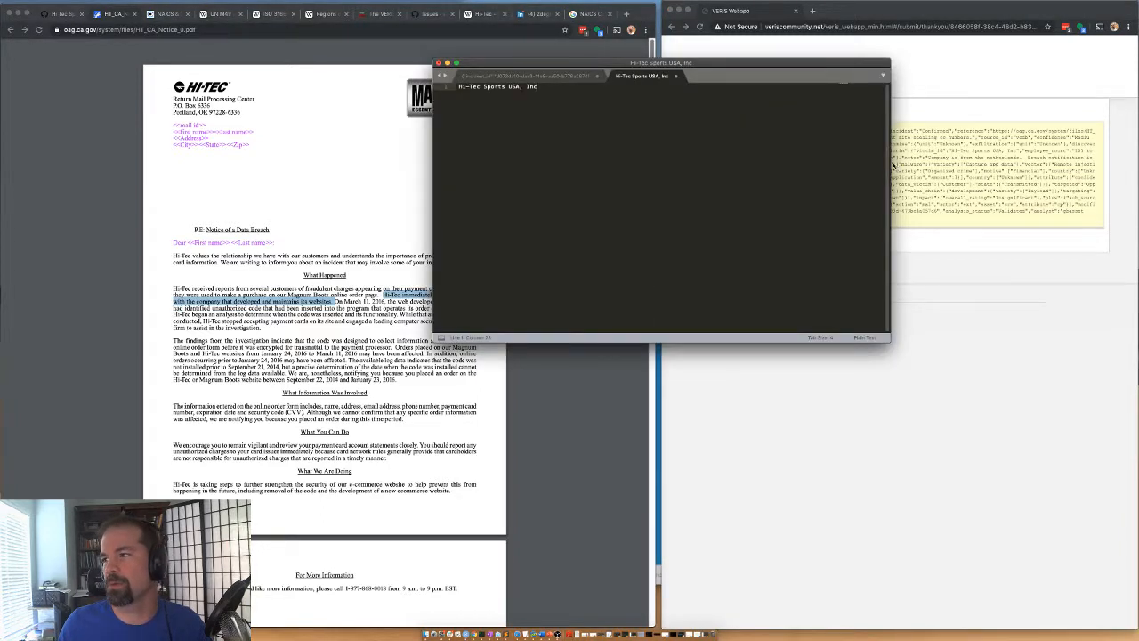
# Copy the complete incident JSON from the Thank You page and replace the company name in the text editor with it
pyautogui.click(895, 165)
pyautogui.moveTo(895, 218); pyautogui.dragTo(673, 114)
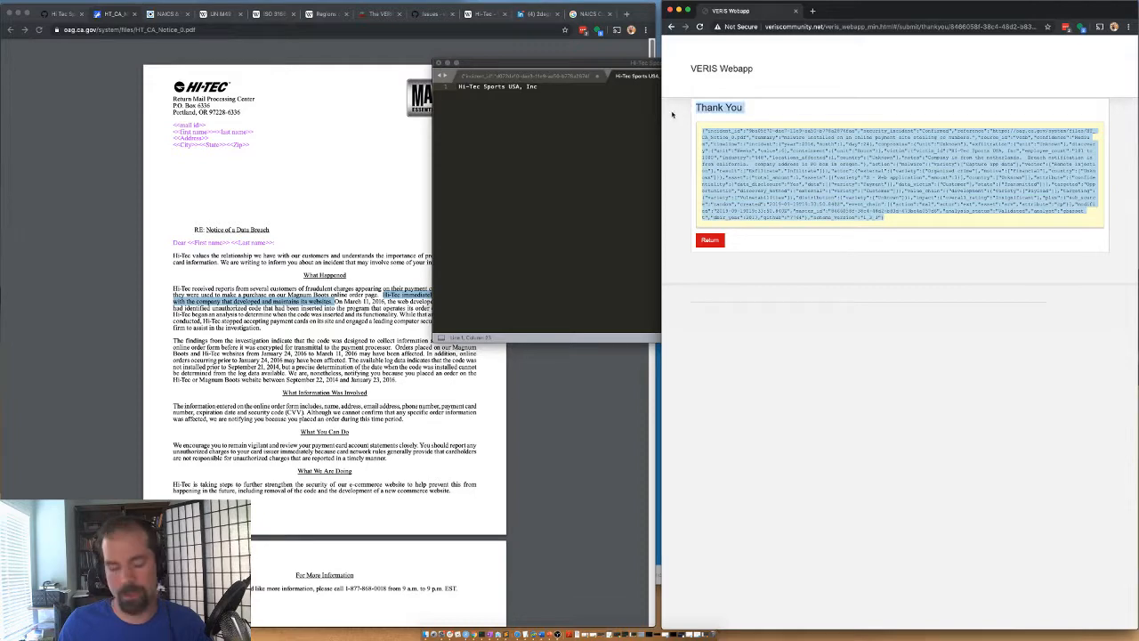
pyautogui.click(876, 191)
pyautogui.moveTo(892, 218); pyautogui.dragTo(701, 132)
pyautogui.click(528, 157)
pyautogui.press('super+a')
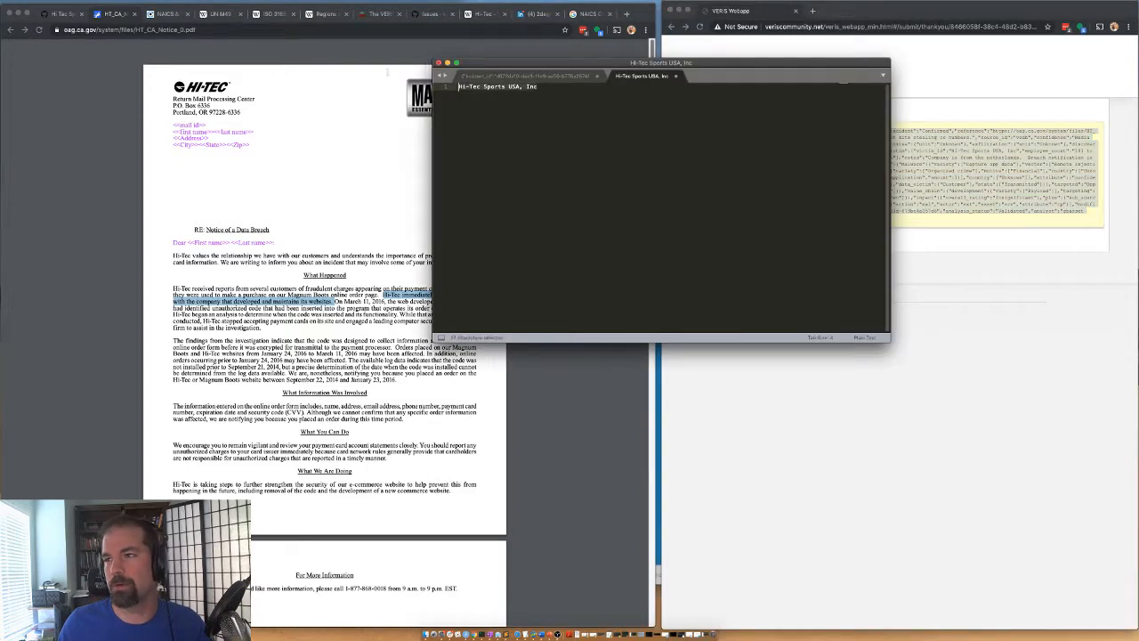
pyautogui.write('{"incident_id":"9ba05f70-dae7-11e9-aa50-b778a2874faa","security_incident":"Confirmed","reference":"https://oag.ca.gov/system/files/HT_CA_Notice_0.pdf","summary":"malware installed on an online payment site stealing cc numbers.","source_id":"vcdb","confidence":"Medium","timeline":{"incident":{"year":2016,"month":1,"day":24},"compromise":{"unit":"Unknown"},"exfiltration":{"unit":"Unknown"},"discovery":{"unit":"Weeks","value":6},"containment":{"unit":"Hours"}},"victim":{"victim_id":"Hi-Tec Sports USA, Inc","employee_count":"101 to 1000","industry":"448","locations_affected":1,"country":["Unknown"],"notes":"Company is from the netherlands.  Breach notification is from california.  company address is PO box in oregon."},"action":{"malware":{"variety":["Capture app data"],"vector":["Remote injection"],"result":["Exfiltrate","Infiltrate"]}},"actor":{"external":{"variety":["Organized crime"],"motive":["Financial"],"country":["Unknown"]}},"asset":{"total_amount":1,"assets":[{"variety":"S - Web application","amount":1}],"country":["Unknown"]},"attribute":{"confidentiality":{"data_disclosure":"Yes","data":[{"variety":"Payment"}],"data_victim":["Customer"],"state":["Transmitted"]}},"targeted":"Opportunistic","discovery_method":{"external":{"variety":["Customer"]}},"value_chain":{"development":{"variety":["Payload"]},"targeting":{"variety":["Vulnerabilities"]},"distribution":{"variety":["Unknown"]}},"impact":{"overall_rating":"Insignificant"},"plus":{"sub_source":"random","created":"2019-09-19T19:33:50.840Z","event_chain":[{"action":"mal","actor":"ext","asset":"srv","attribute":"cp"}],"modified":"2019-09-19T19:33:50.840Z","master_id":"8466058f-38c4-48d2-b83d-473be4a057d6","analysis_status":"Validated","analyst":"gbassett","dbir_year":2017,"github":"7744"},"schema_version":"1_3_3"}')
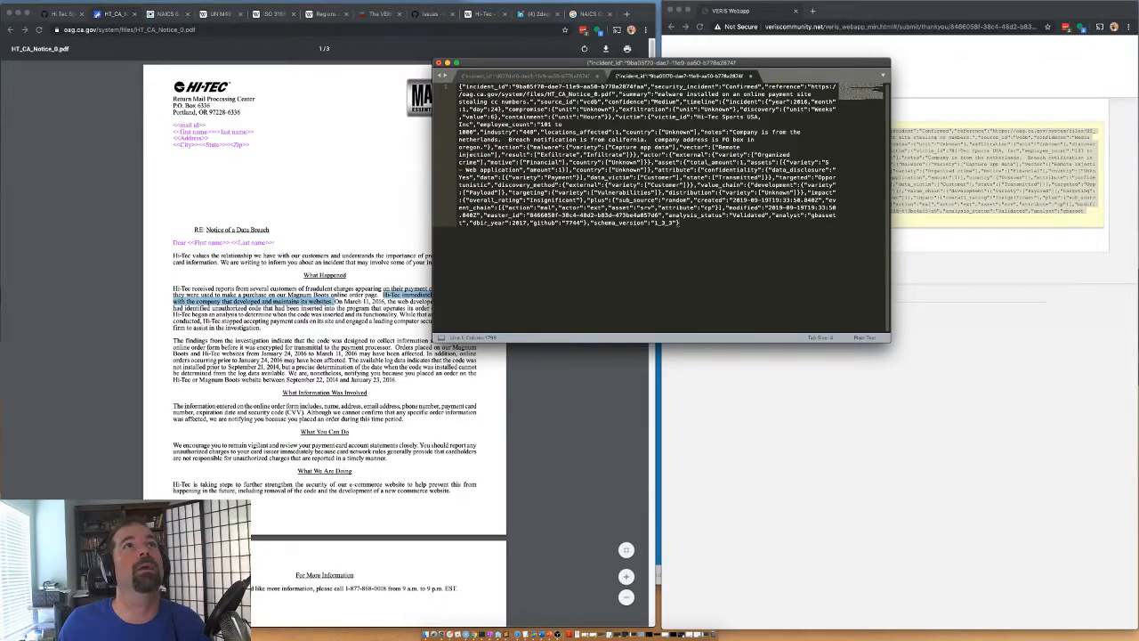
# Create a blank file in the text editor and return the VERIS web app to a new incident form
pyautogui.press('super+n')
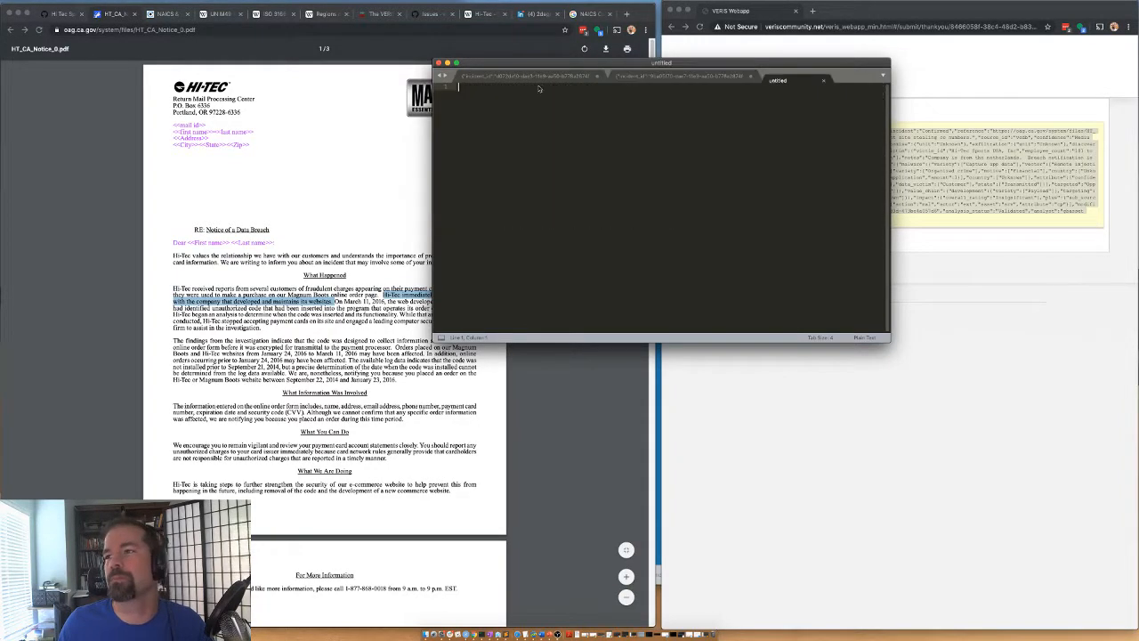
pyautogui.click(766, 416)
pyautogui.click(711, 241)
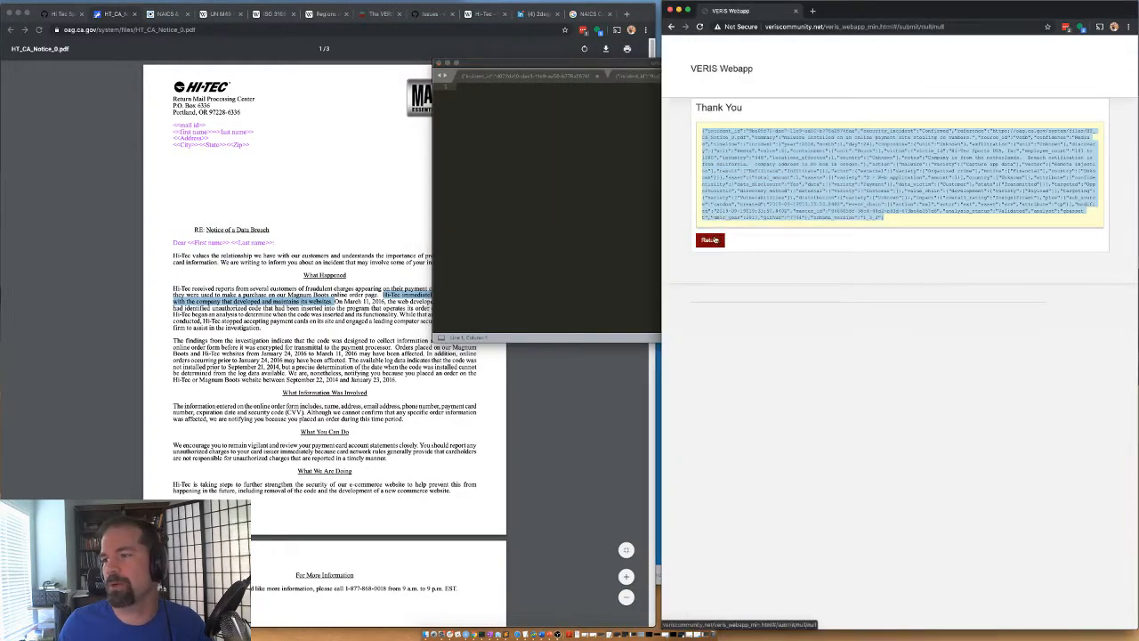
# Close the breach notice PDF and close GitHub issue #7744, "Hi Tec Sports reports breach"
pyautogui.click(356, 208)
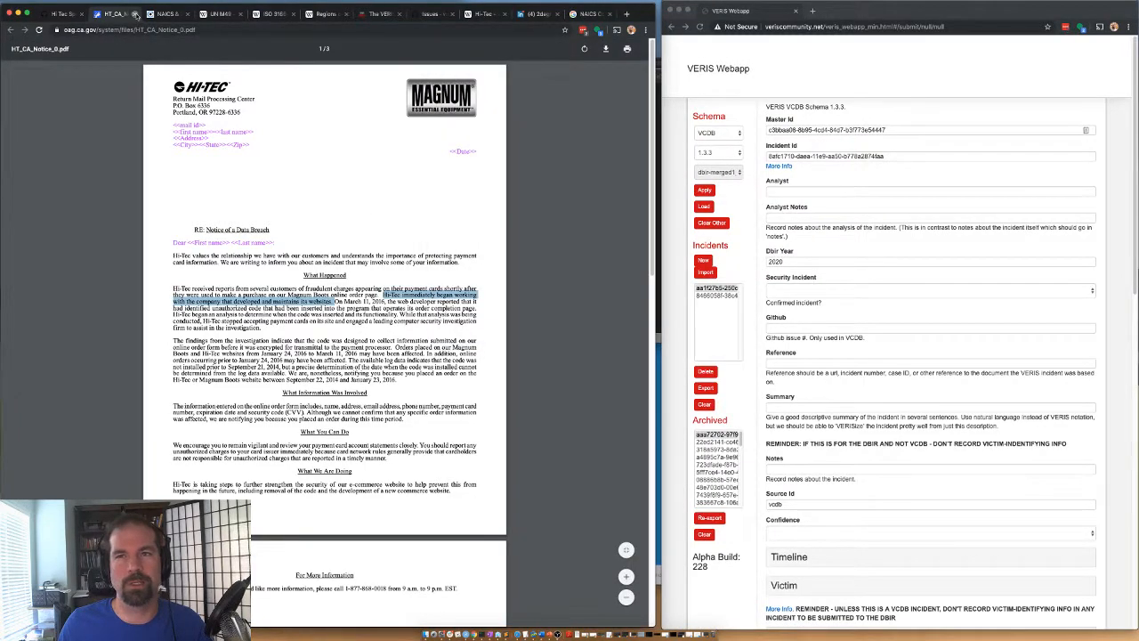
pyautogui.click(136, 14)
pyautogui.click(55, 15)
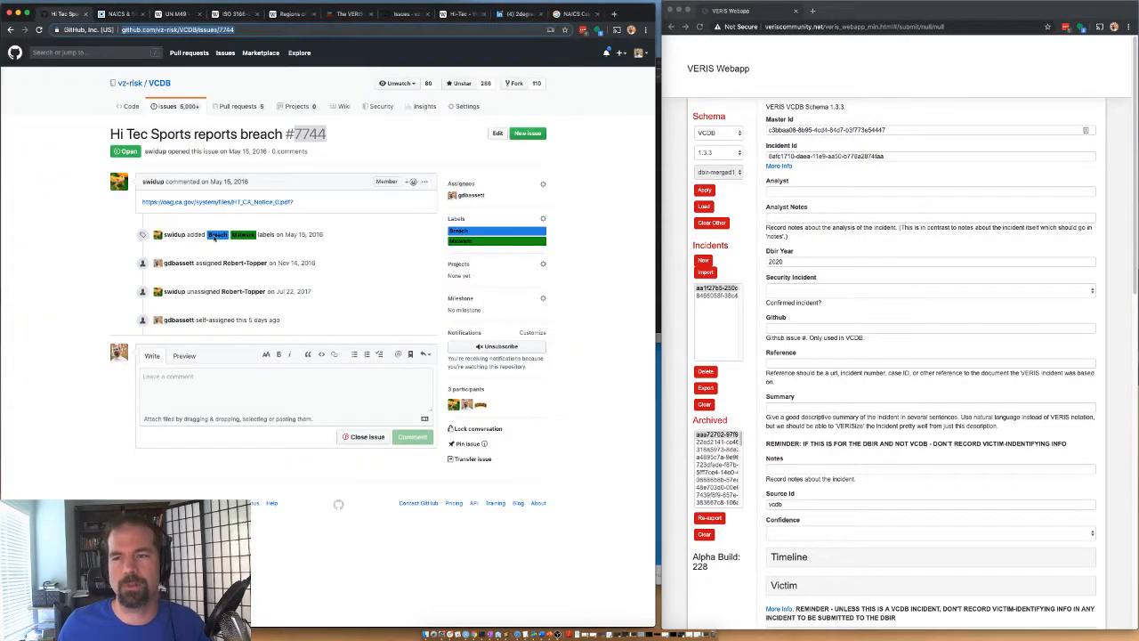
pyautogui.click(365, 437)
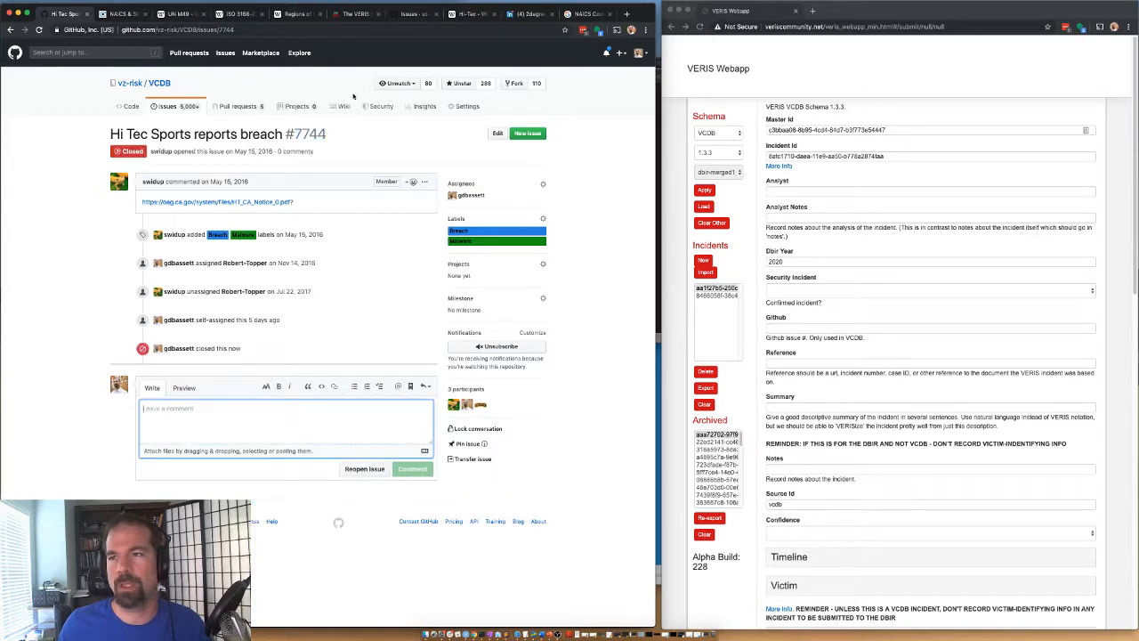
# Go to the VCDB repository's issue list and filter the open issues by an assignee
pyautogui.click(164, 106)
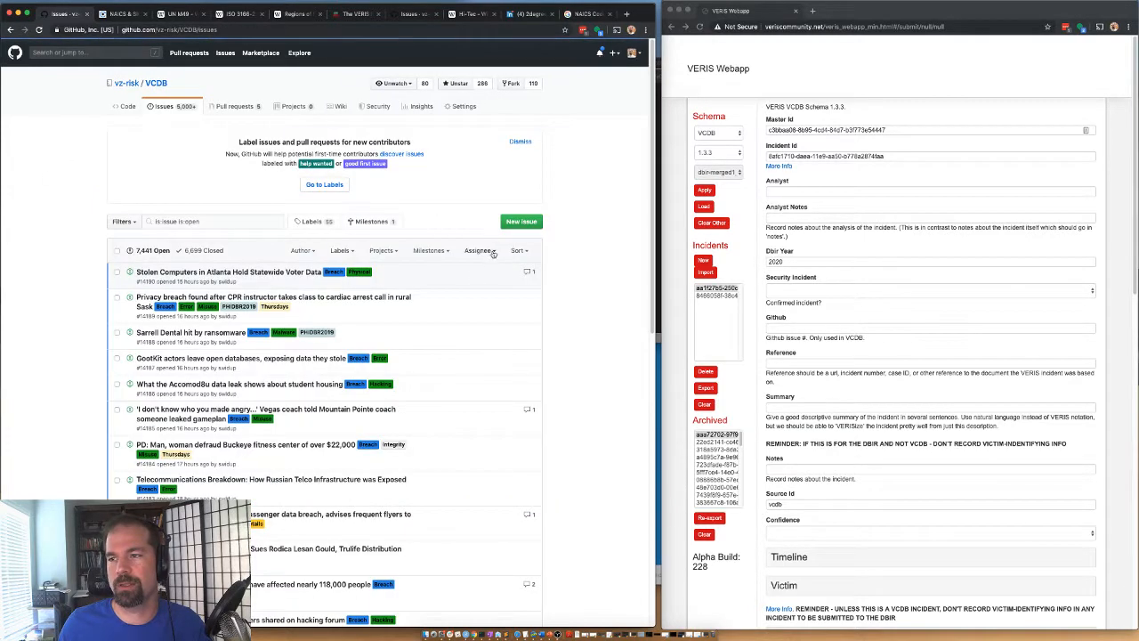
pyautogui.click(478, 250)
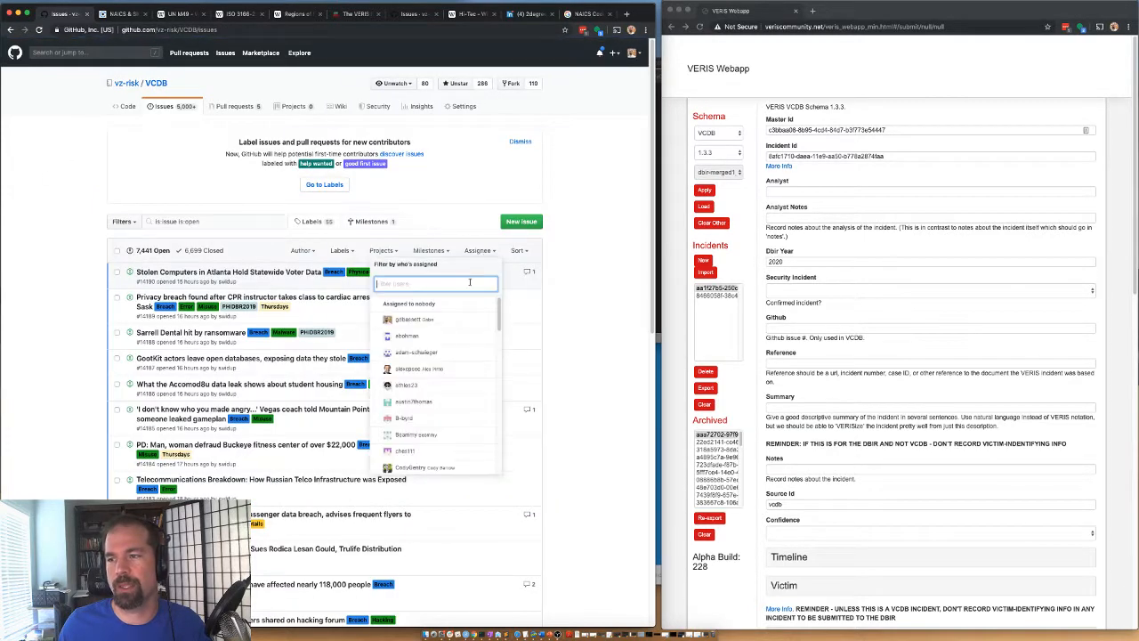
pyautogui.click(432, 368)
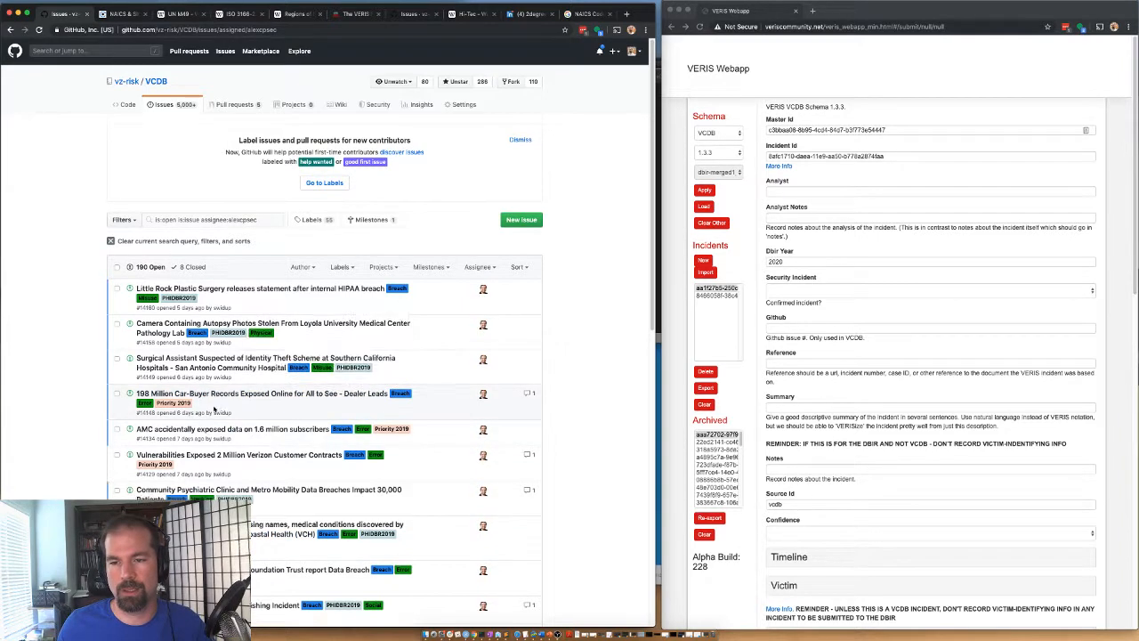
# Open the issue "198 Million Car-Buyer Records Exposed Online for All to See - Dealer Leads" in a new tab and close the issue list tab
pyautogui.scroll(-1, 179, 388)
pyautogui.moveTo(190, 388)
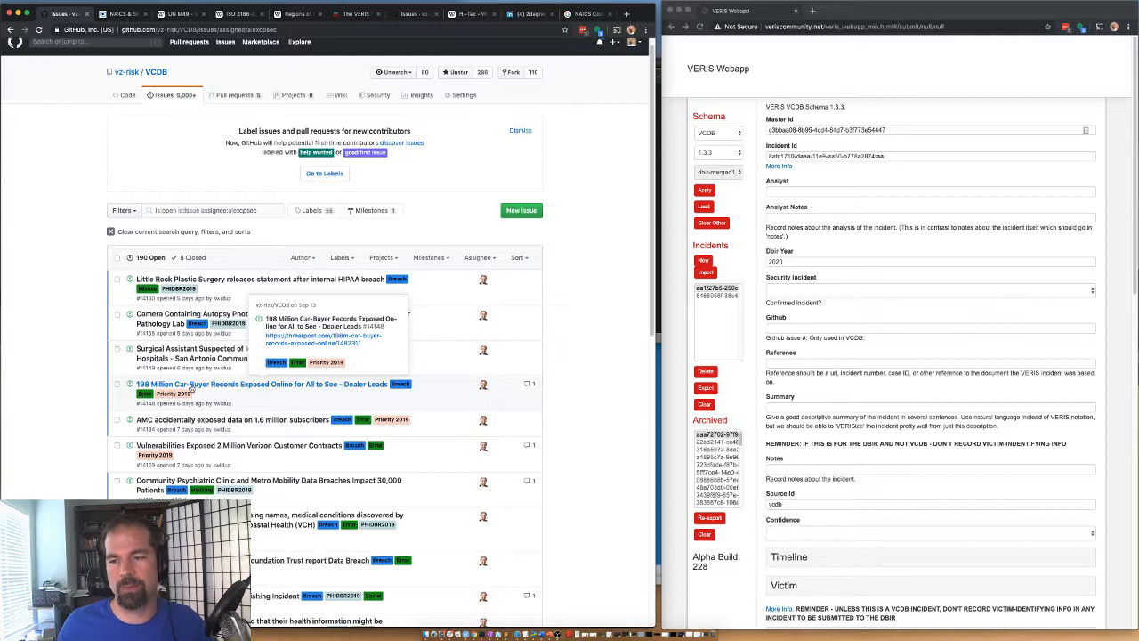
pyautogui.rightClick(190, 388)
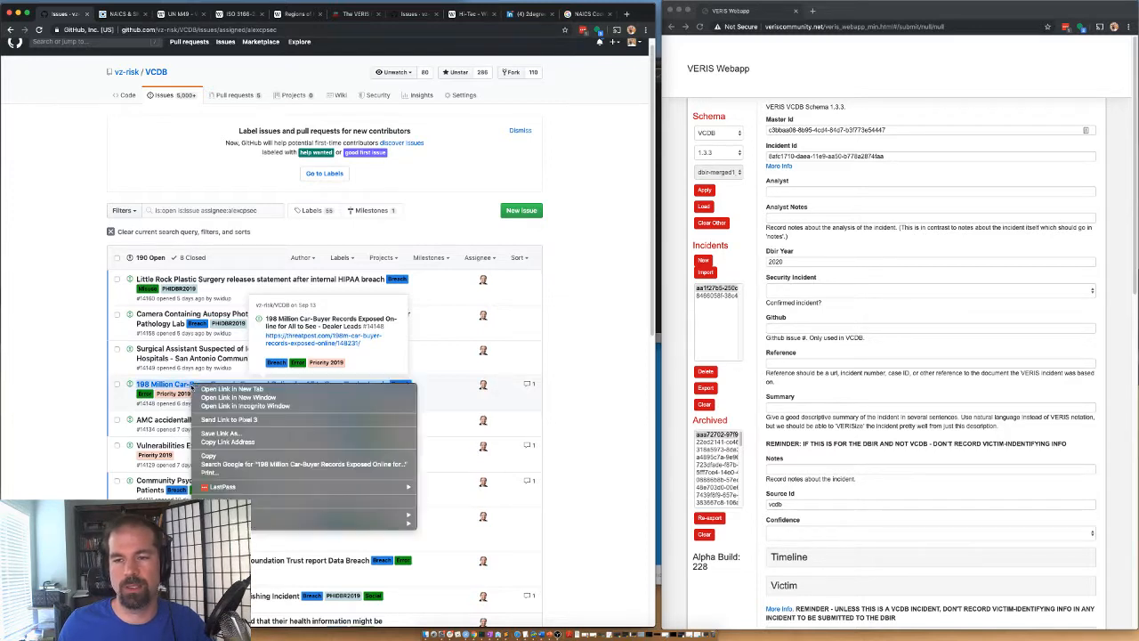
pyautogui.click(218, 389)
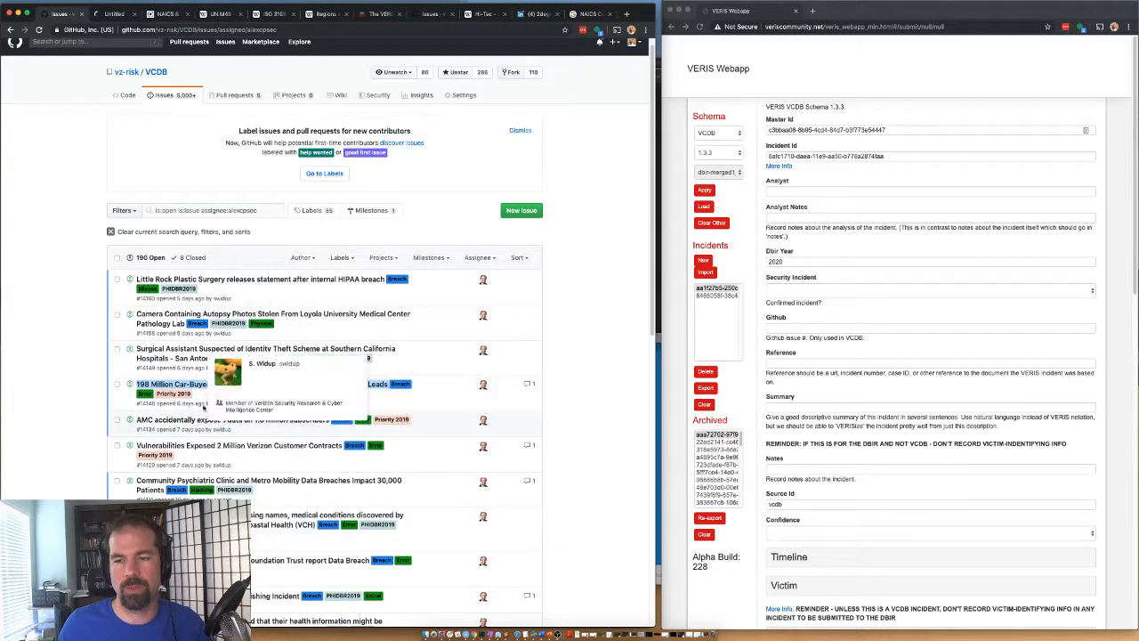
pyautogui.click(81, 14)
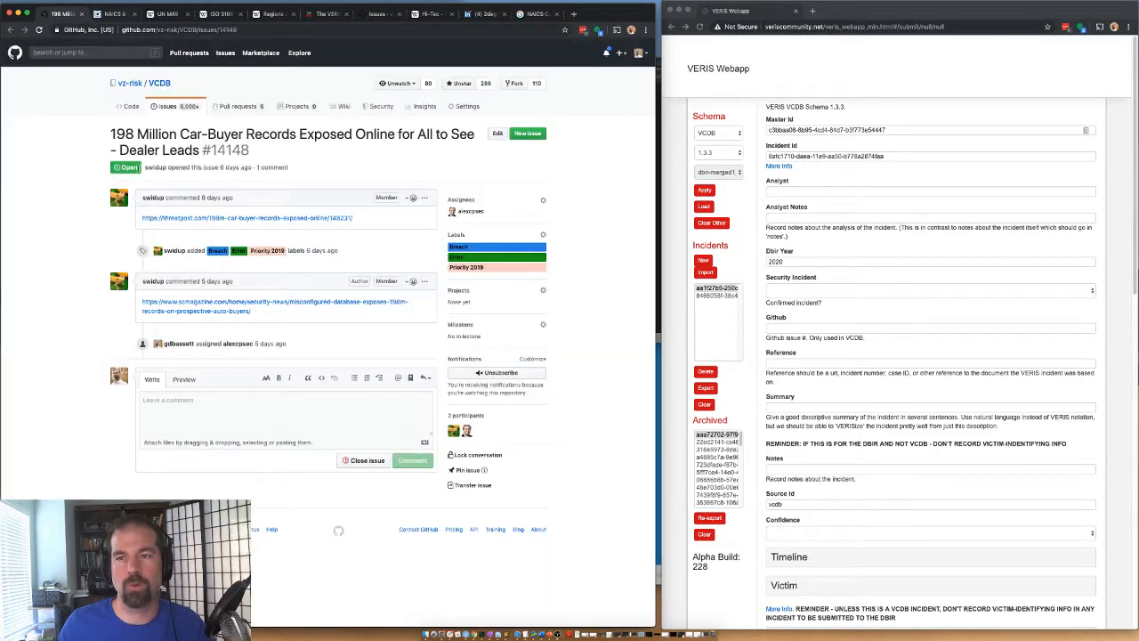
# Open the Threatpost and SC Magazine article links from issue #14148 in new tabs
pyautogui.rightClick(250, 219)
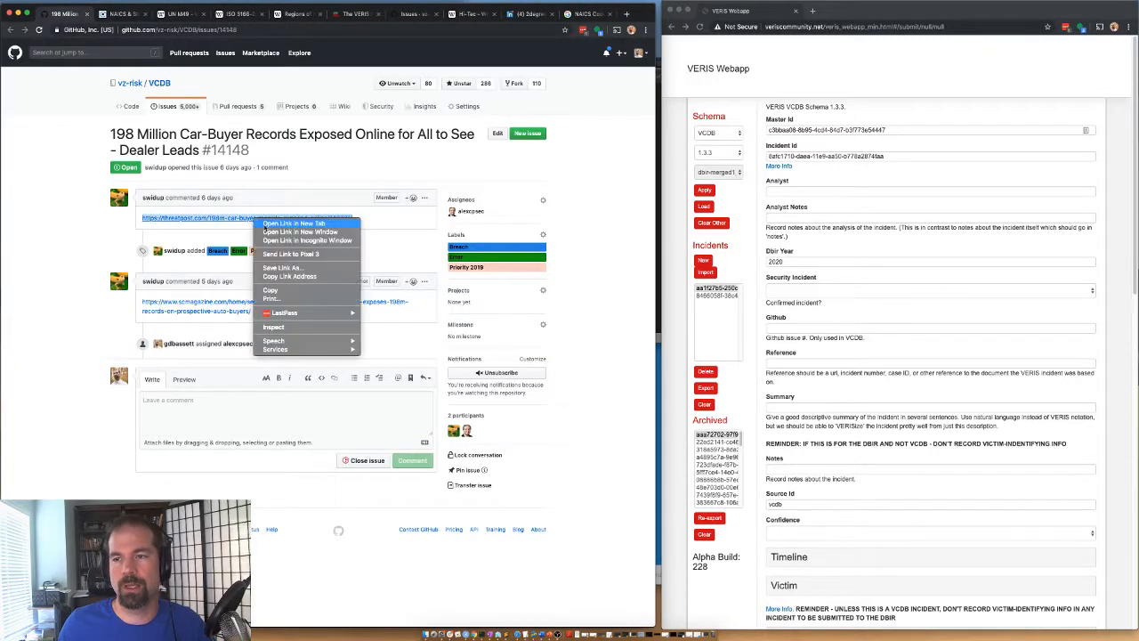
pyautogui.click(271, 224)
pyautogui.rightClick(229, 310)
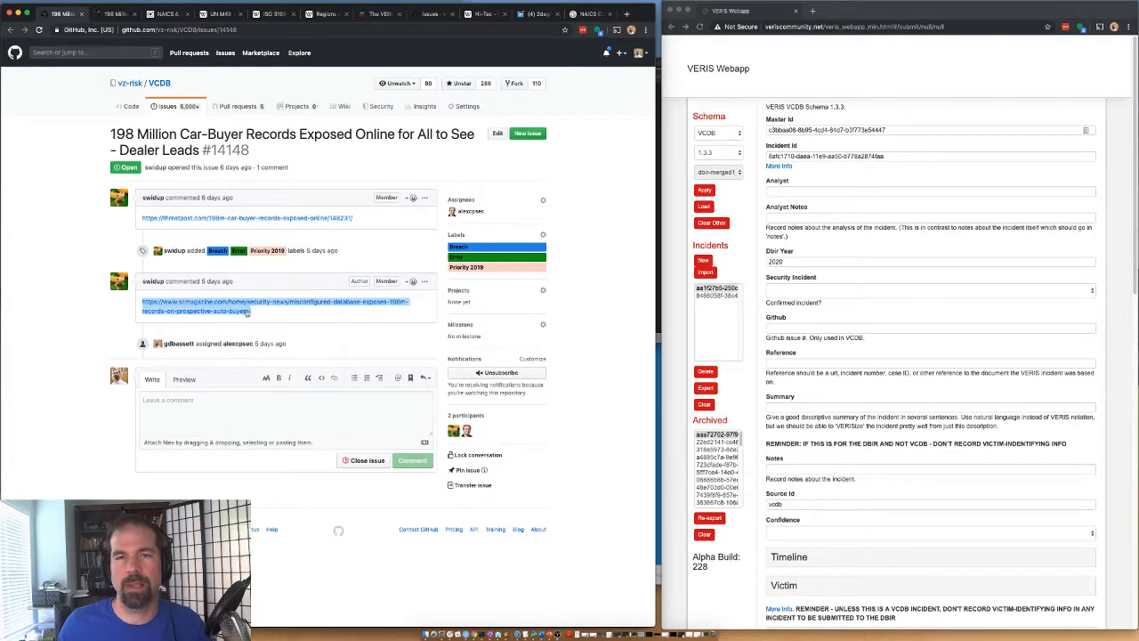
pyautogui.click(251, 314)
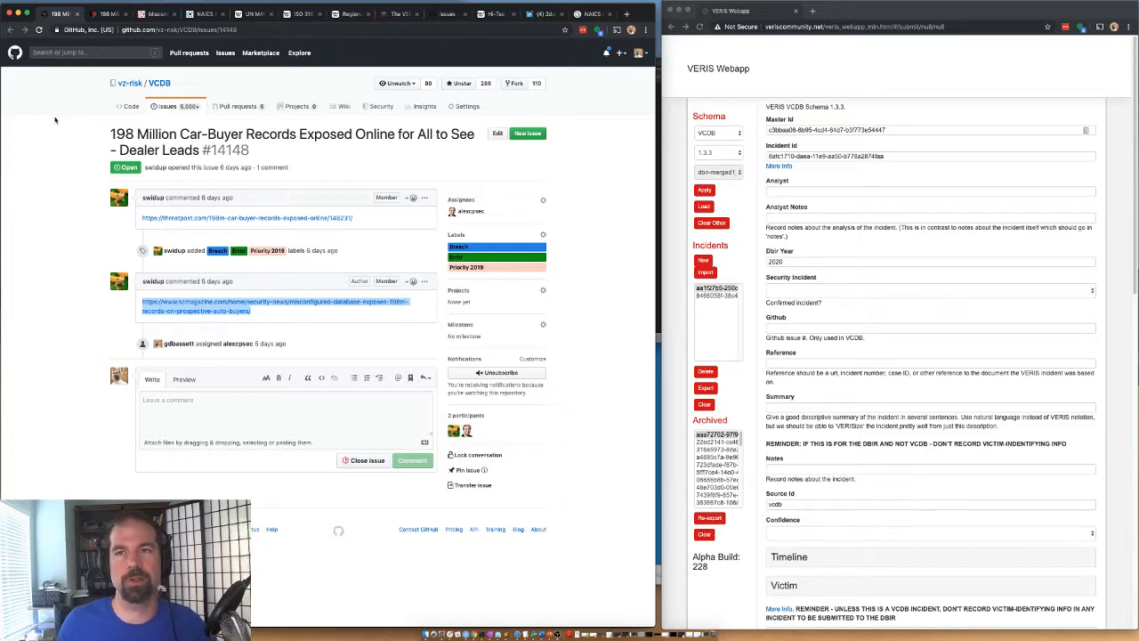
# Read the opening of the Threatpost article to identify the exposed database and the company that owned it
pyautogui.click(109, 14)
pyautogui.scroll(-3, 93, 341)
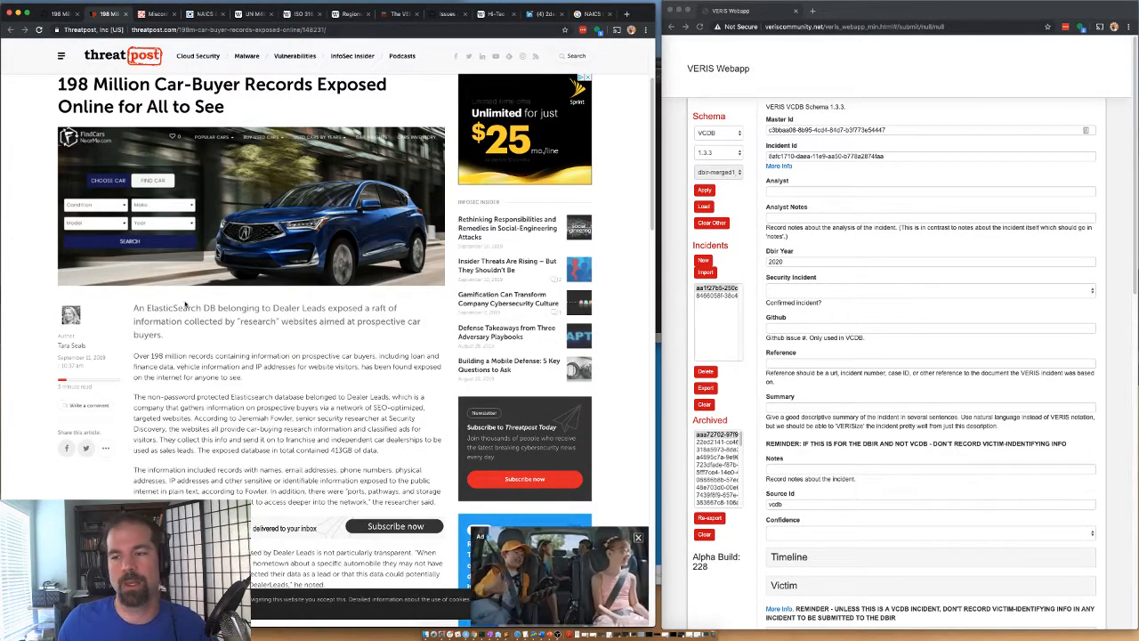
pyautogui.moveTo(146, 308); pyautogui.dragTo(216, 308)
pyautogui.scroll(-2, 251, 389)
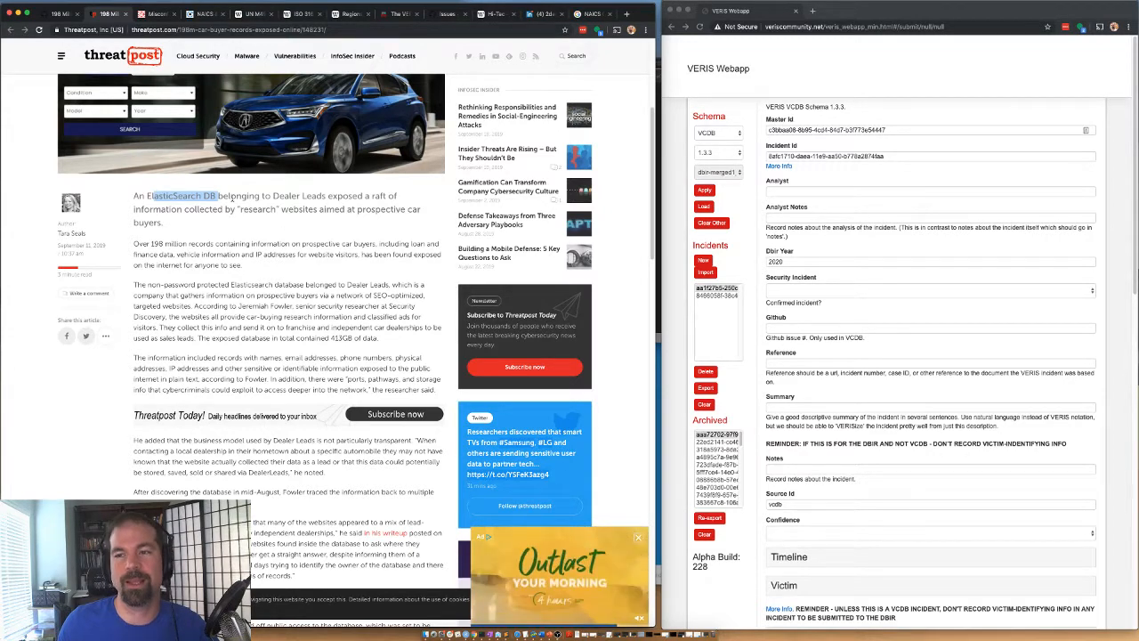
pyautogui.moveTo(230, 197)
pyautogui.mouseDown()
pyautogui.moveTo(308, 210)
pyautogui.moveTo(213, 210)
pyautogui.mouseUp()
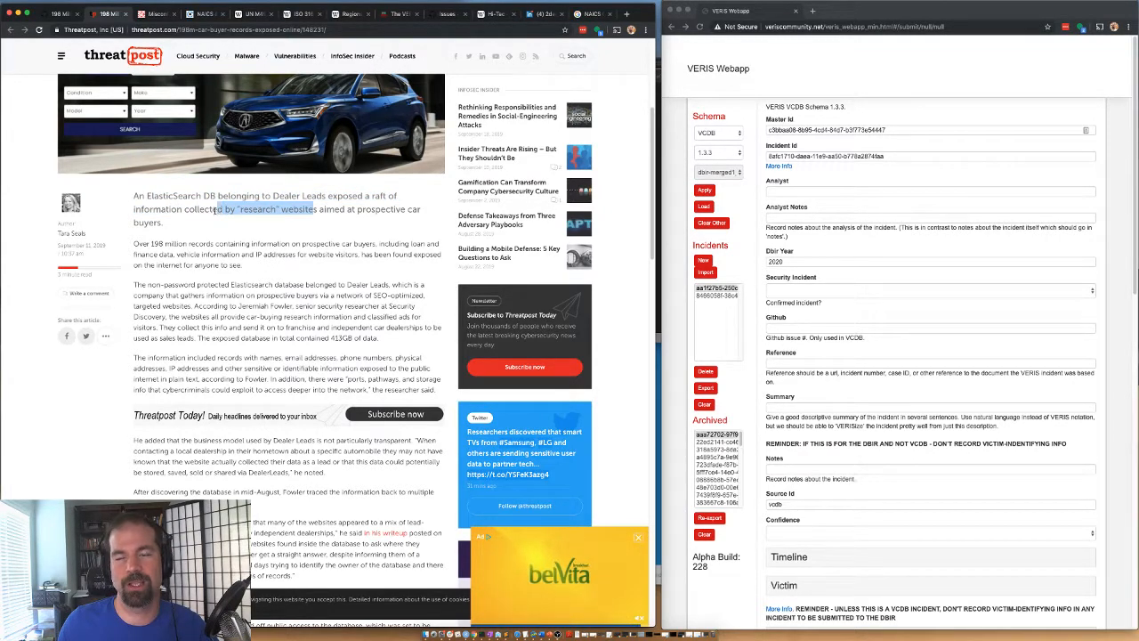
pyautogui.click(216, 211)
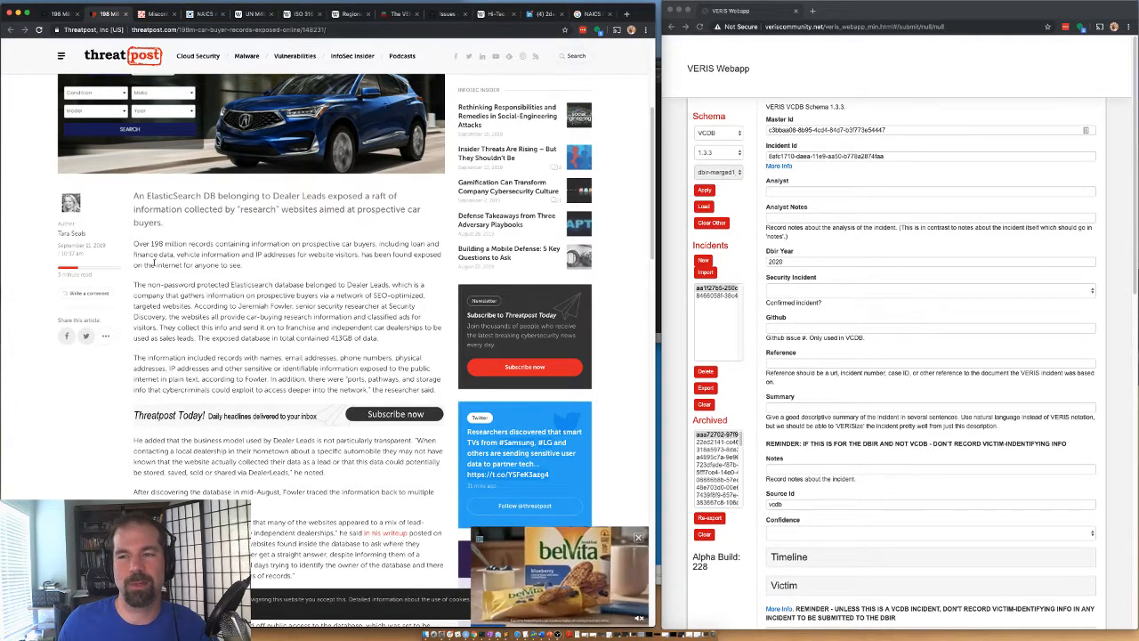
pyautogui.scroll(-2, 154, 263)
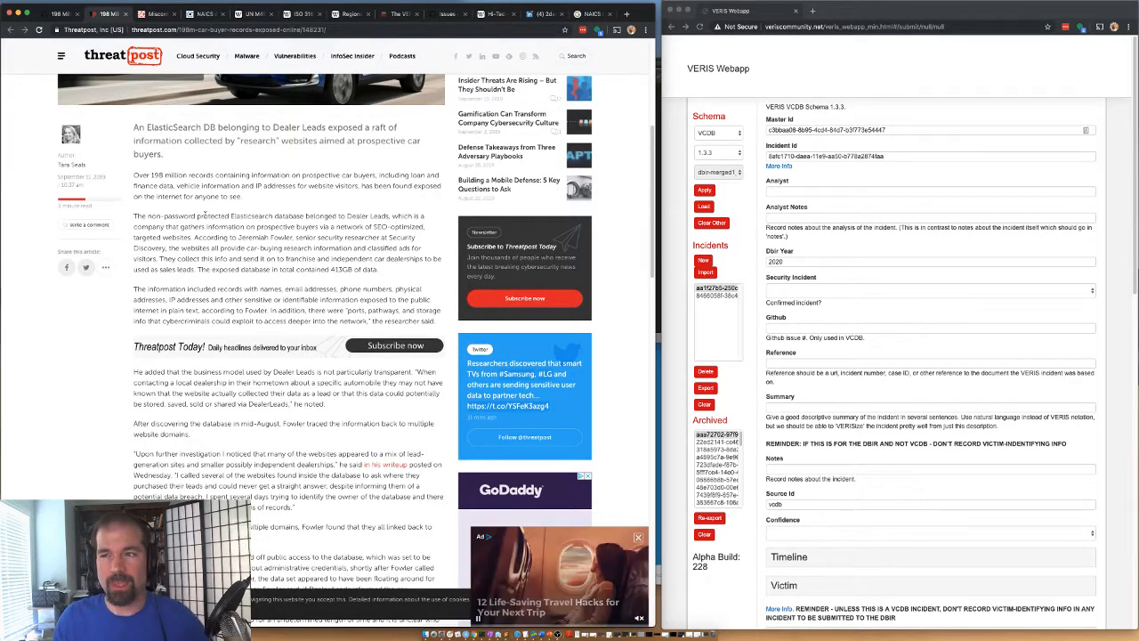
pyautogui.moveTo(190, 216); pyautogui.dragTo(347, 217)
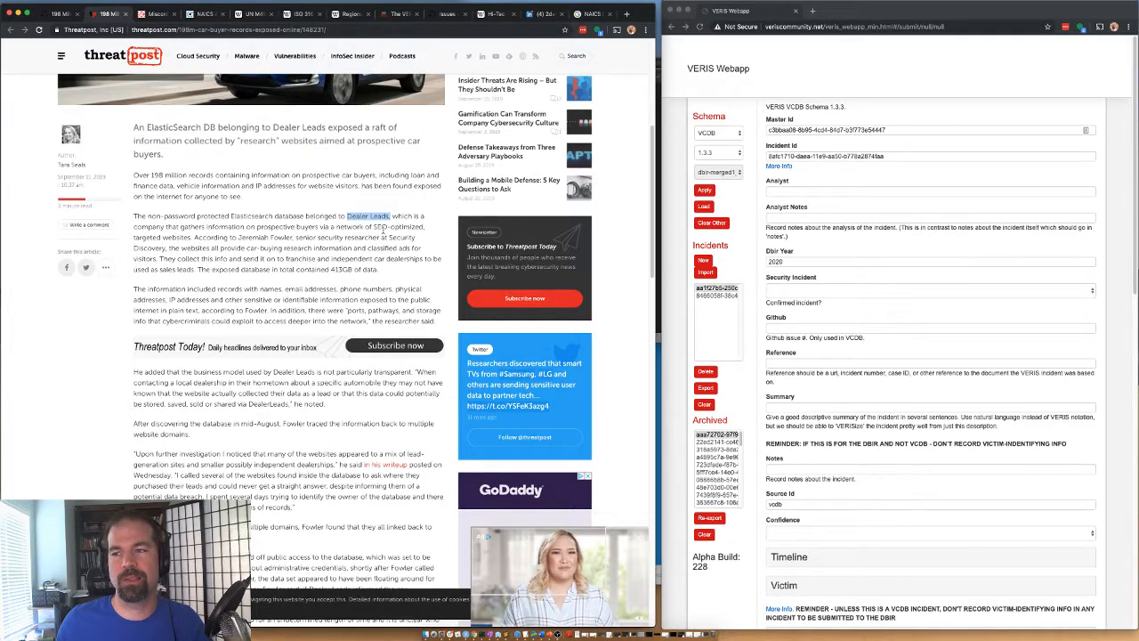
pyautogui.scroll(-1, 169, 240)
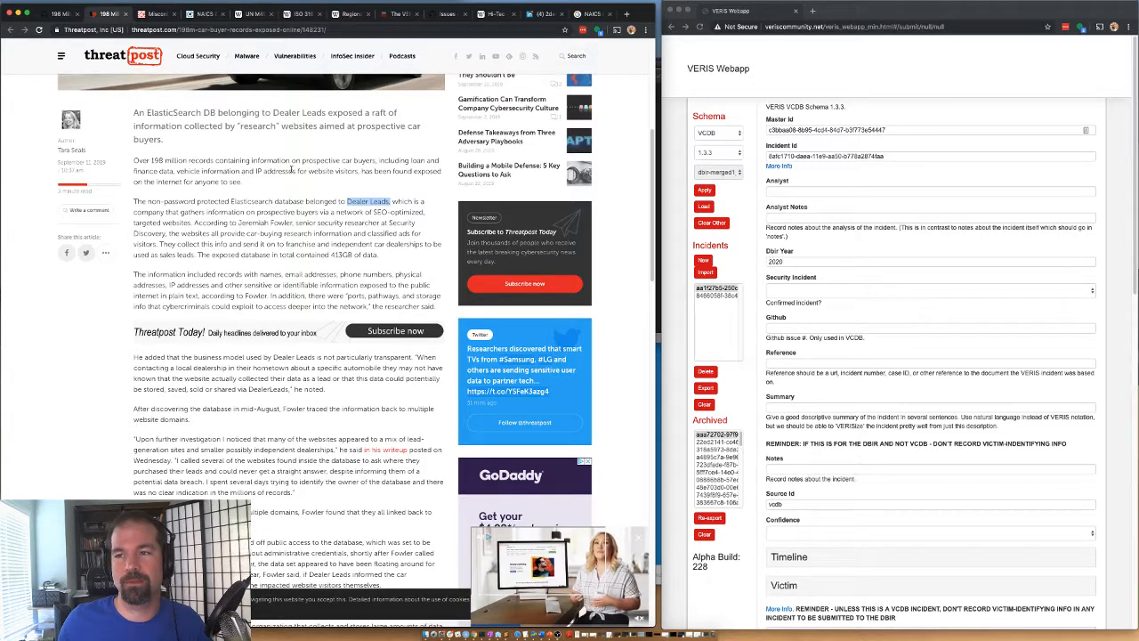
# Examine the Threatpost article for the kinds and volume of exposed data and how the database was discovered
pyautogui.moveTo(257, 173); pyautogui.dragTo(288, 169)
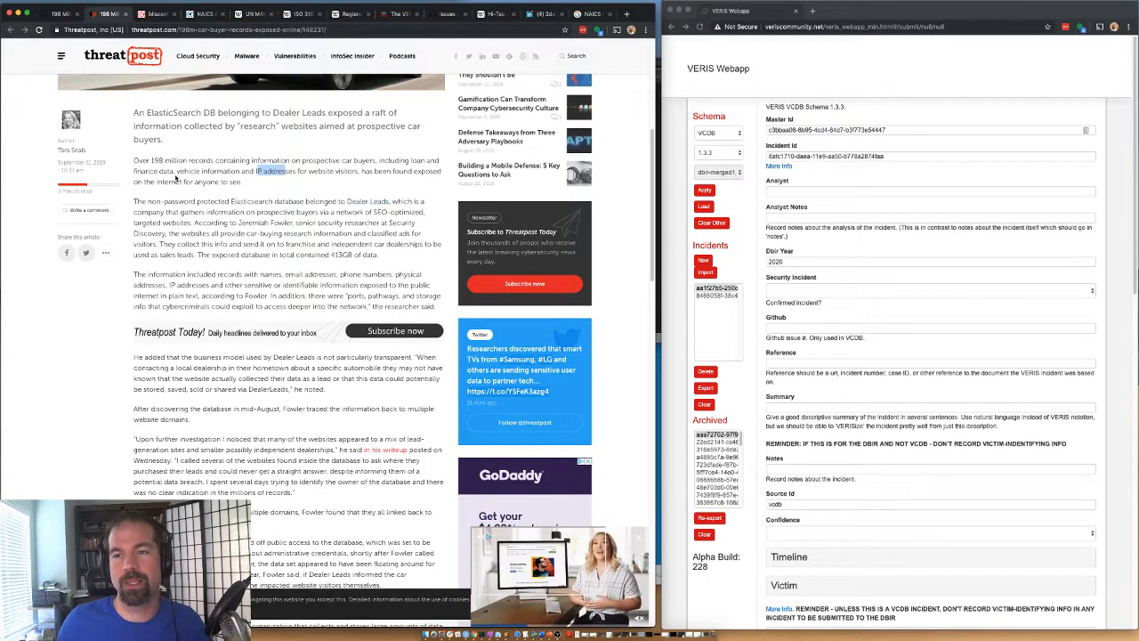
pyautogui.moveTo(185, 172); pyautogui.dragTo(138, 170)
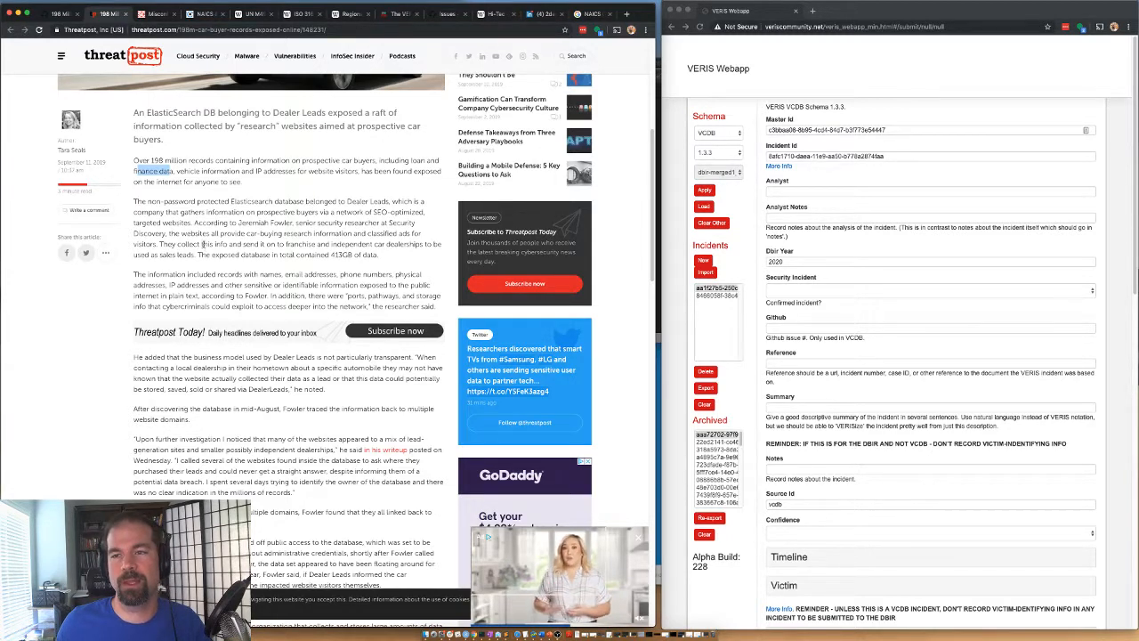
pyautogui.moveTo(264, 233); pyautogui.dragTo(258, 233)
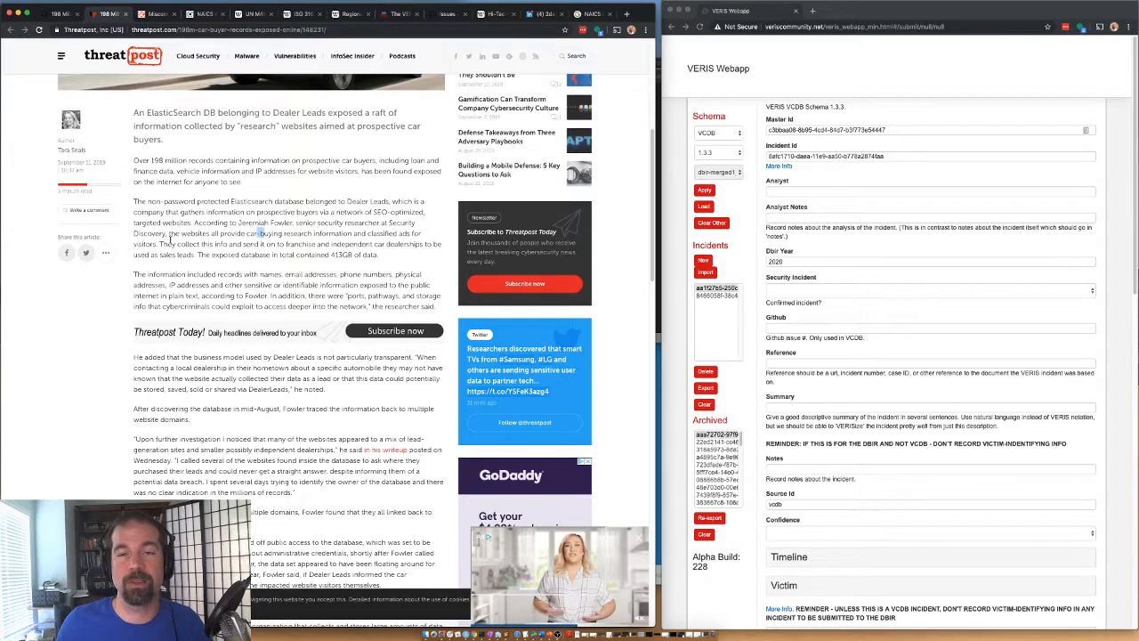
pyautogui.click(185, 235)
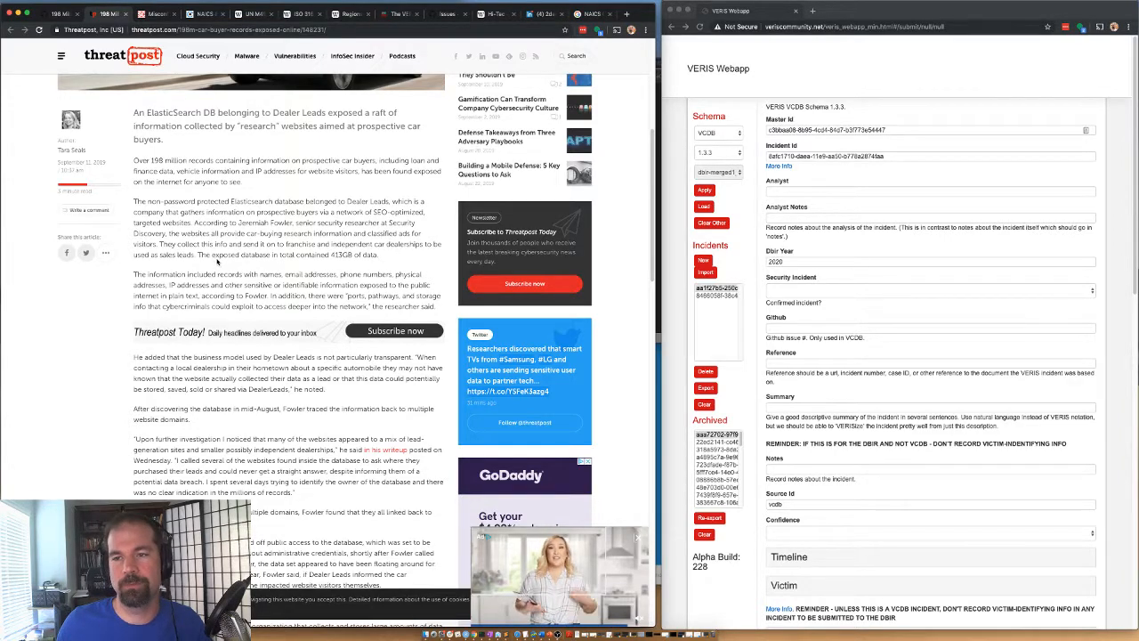
pyautogui.scroll(-1, 219, 263)
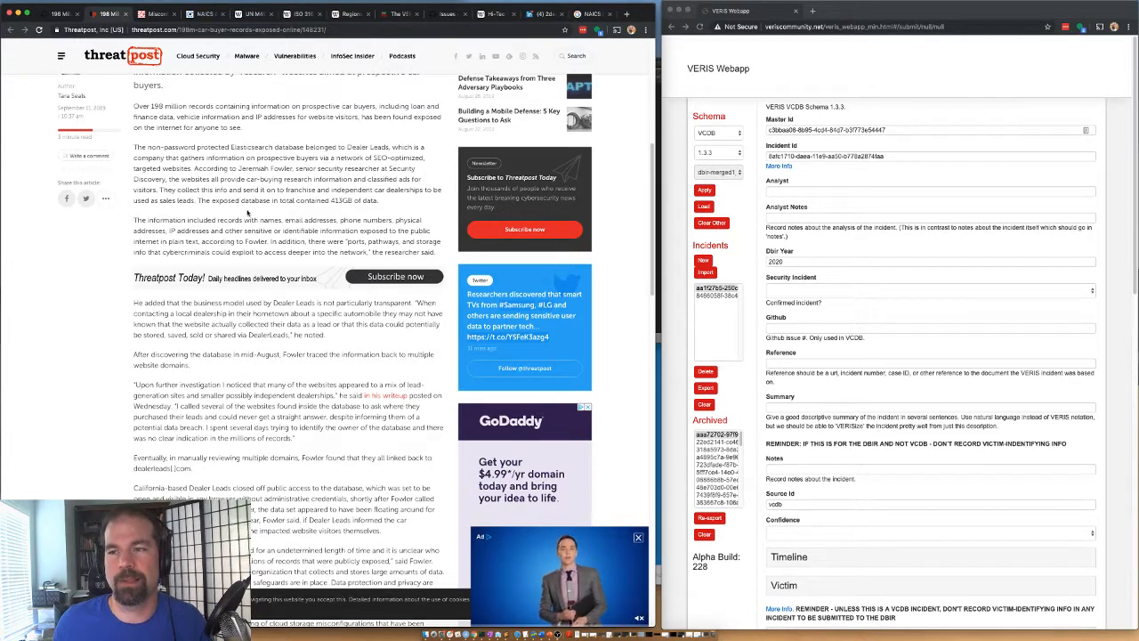
pyautogui.moveTo(316, 200); pyautogui.dragTo(362, 200)
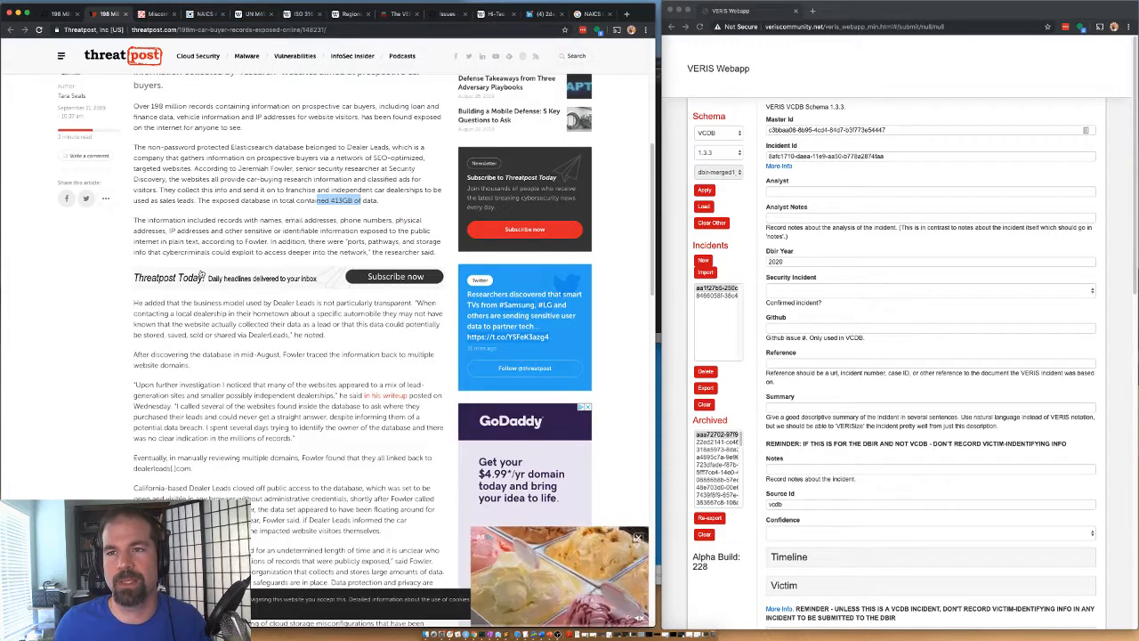
pyautogui.scroll(-1, 199, 237)
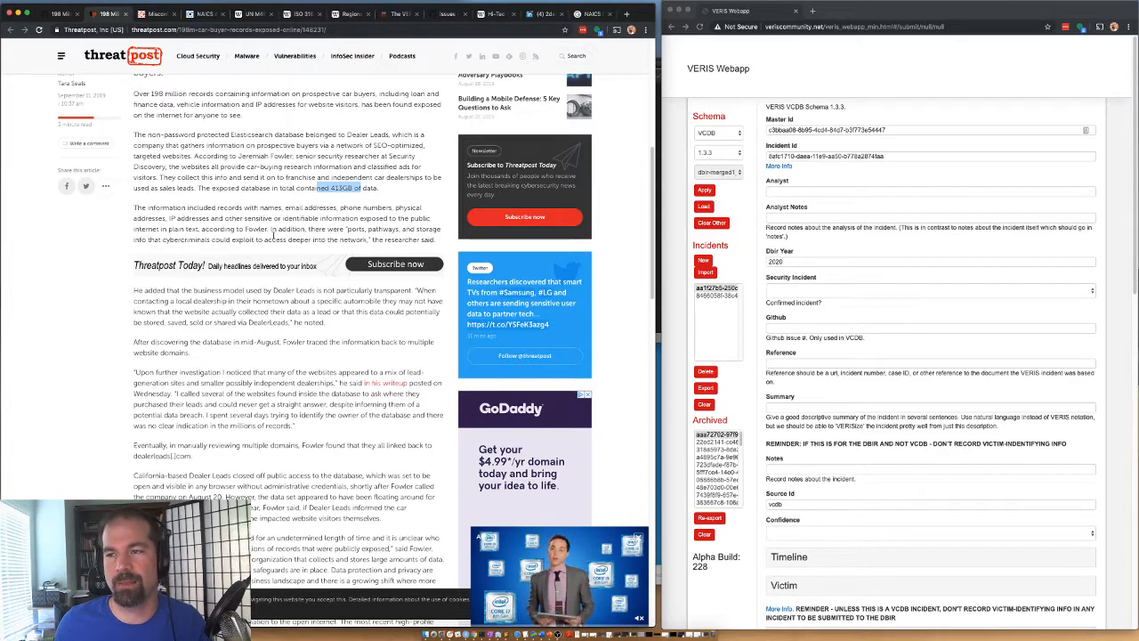
pyautogui.moveTo(283, 218); pyautogui.dragTo(293, 240)
pyautogui.click(292, 241)
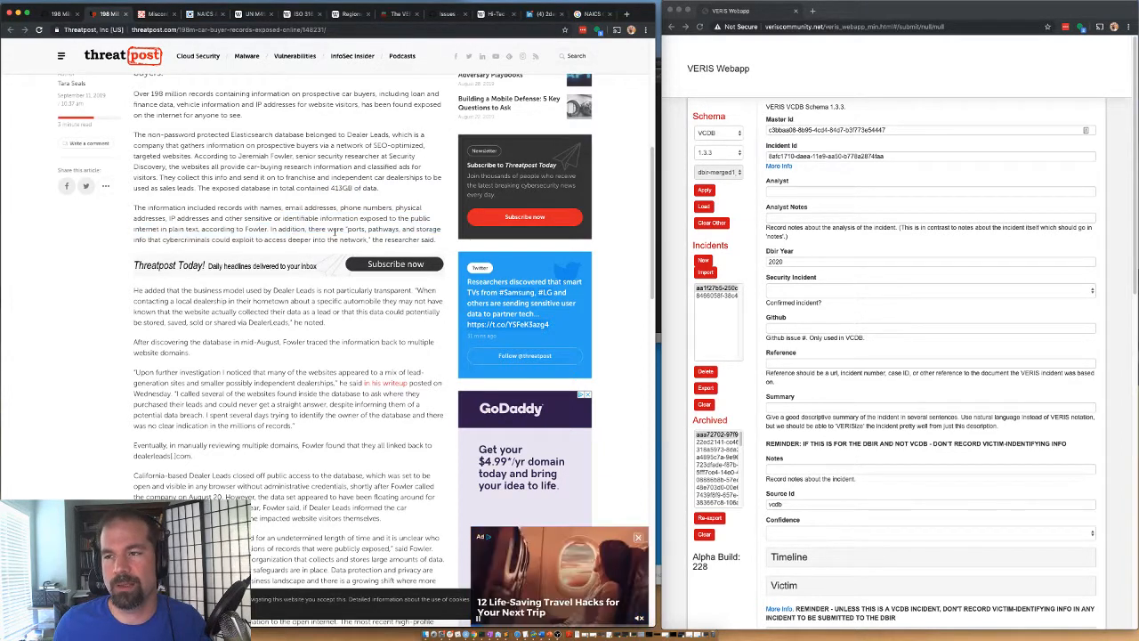
pyautogui.scroll(-2, 222, 284)
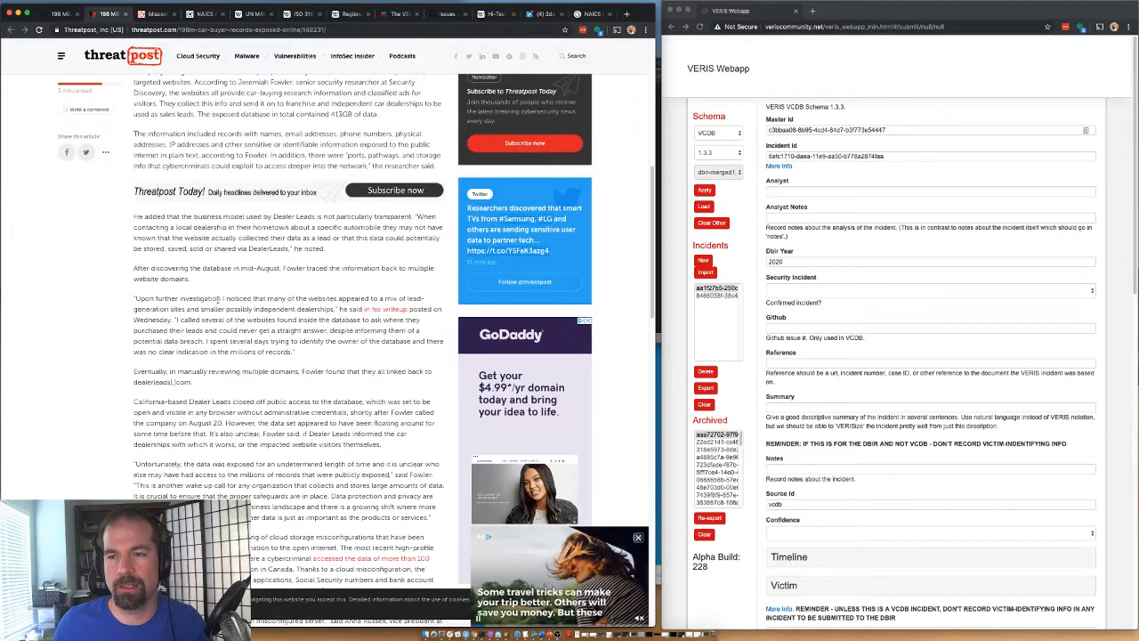
# Enter the analyst's username in the Analyst field of the new VERIS incident
pyautogui.click(812, 191)
pyautogui.write('g')
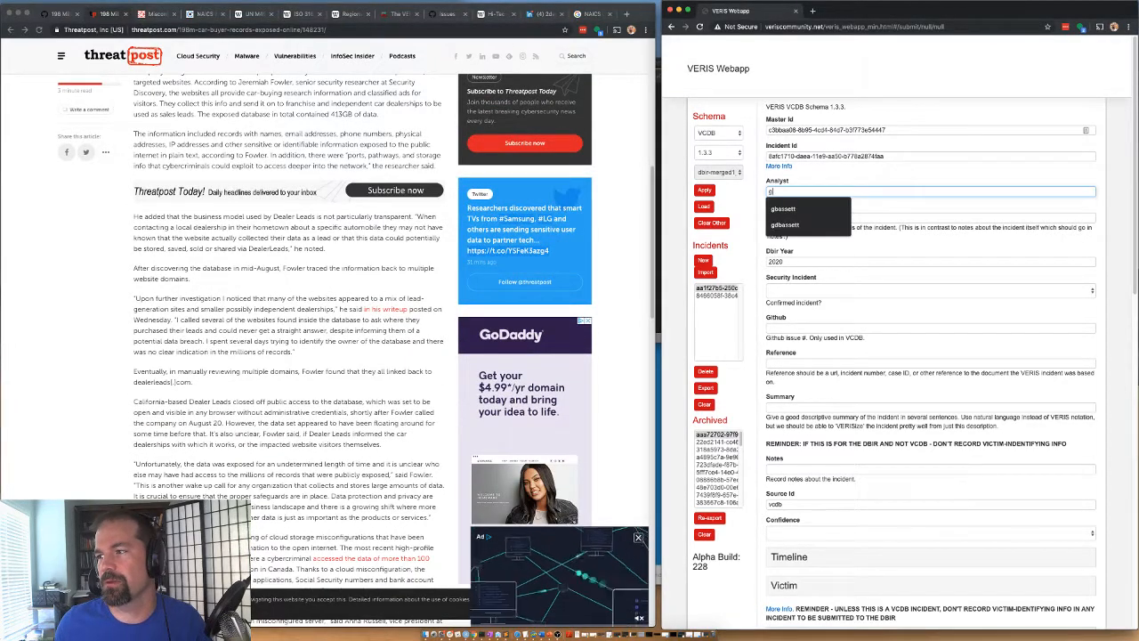
pyautogui.write('bassett')
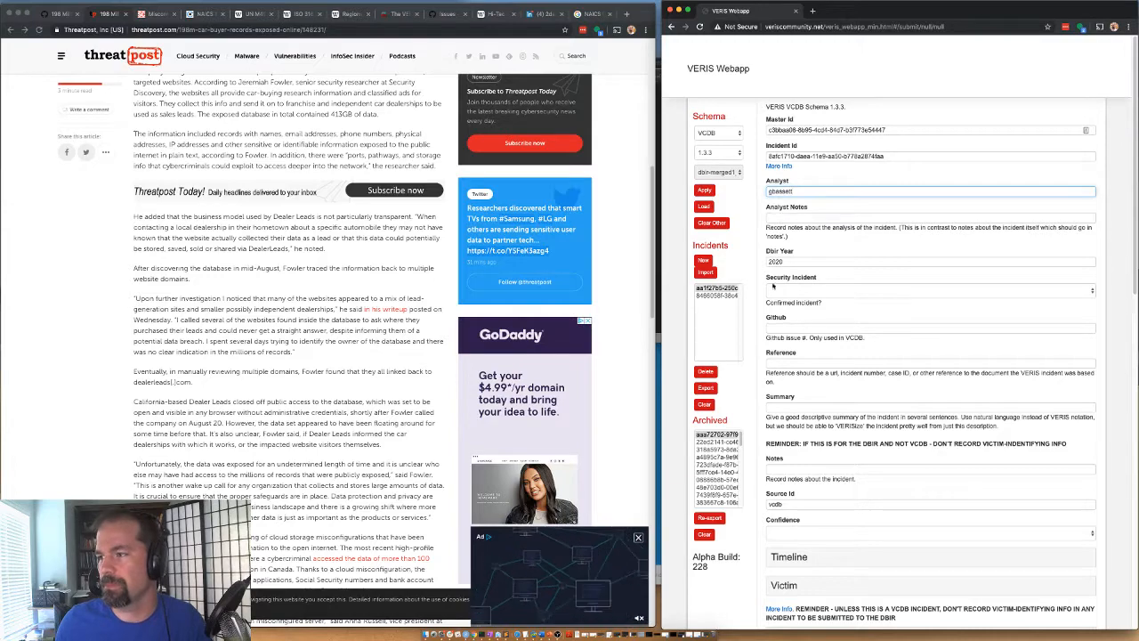
# Locate the passage on when Dealer Leads closed public access and open the researcher's linked writeup in a new tab
pyautogui.scroll(10, 201, 232)
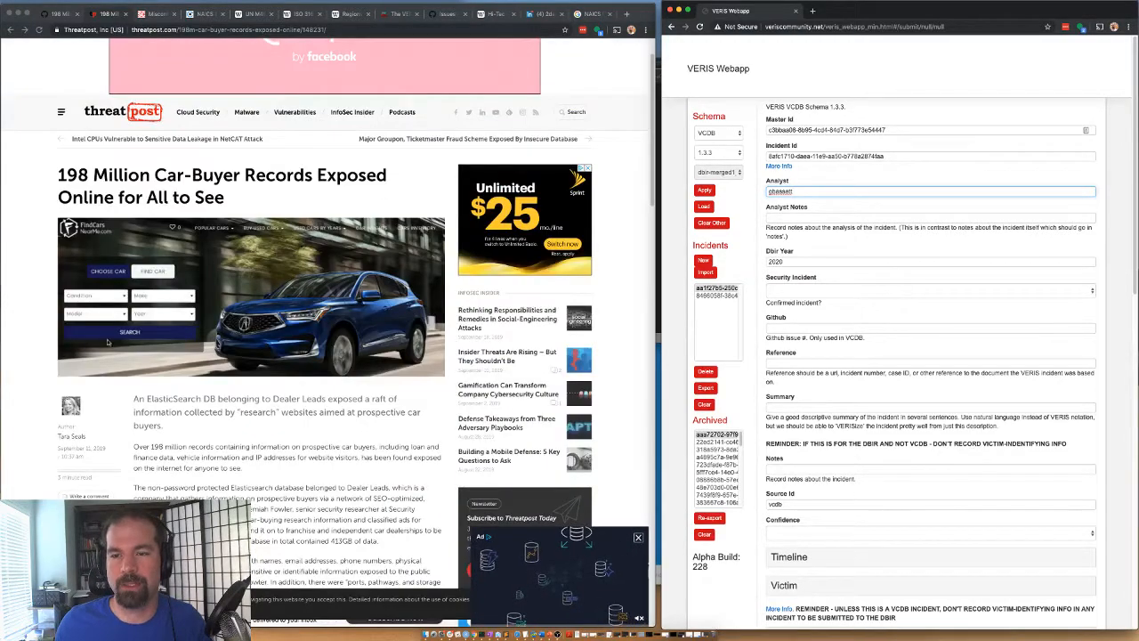
pyautogui.scroll(-1, 178, 460)
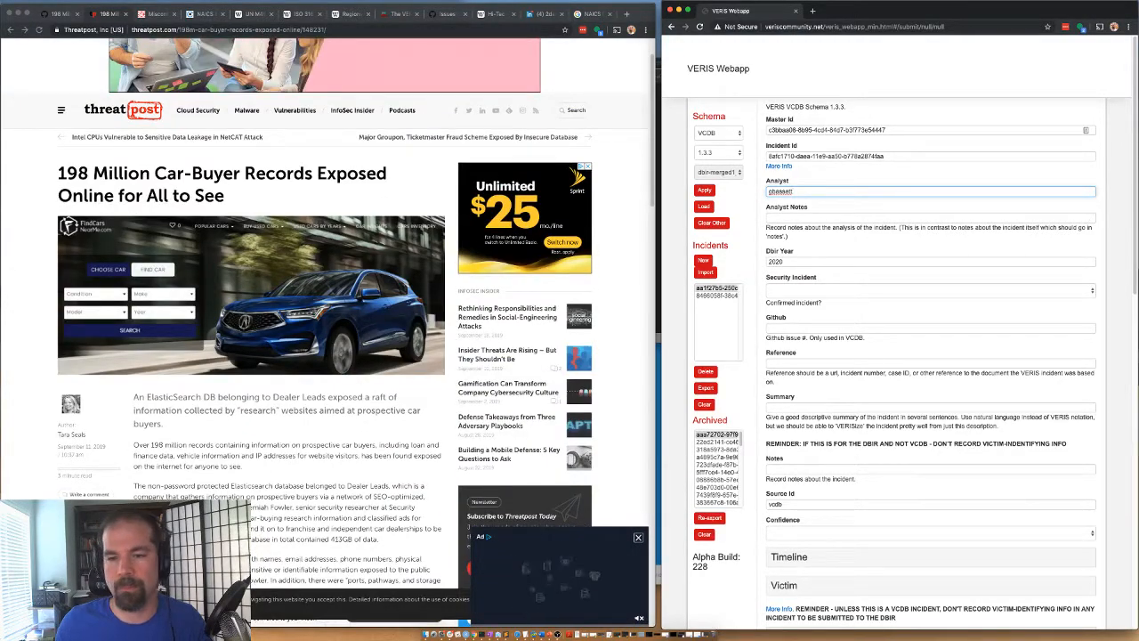
pyautogui.scroll(-8, 238, 450)
pyautogui.click(222, 465)
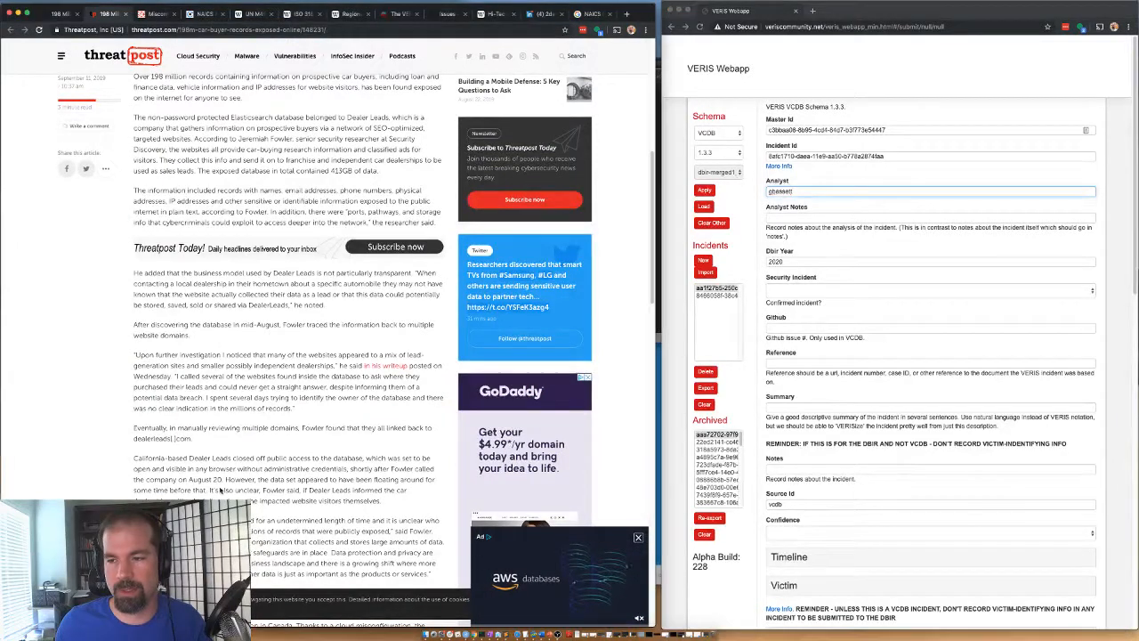
pyautogui.moveTo(225, 479); pyautogui.dragTo(132, 457)
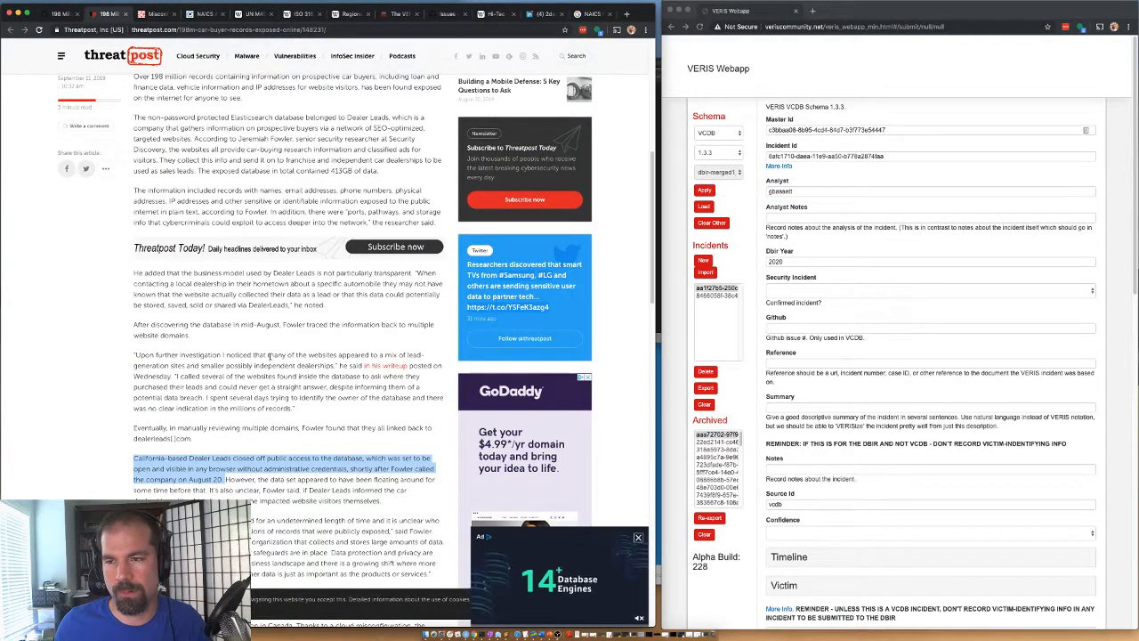
pyautogui.scroll(-2, 189, 455)
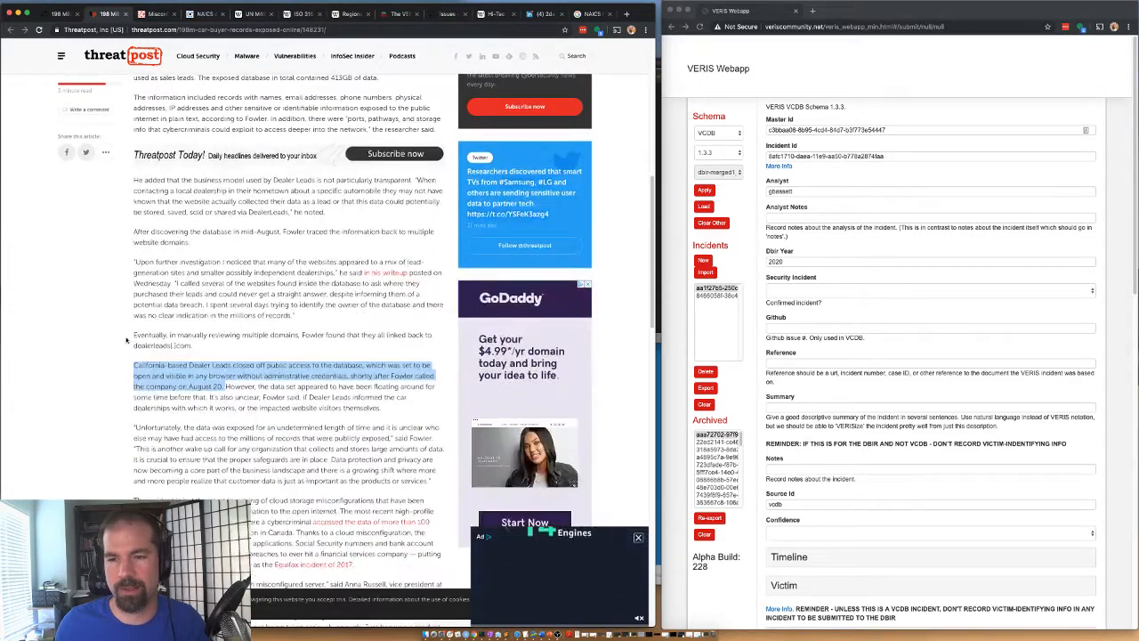
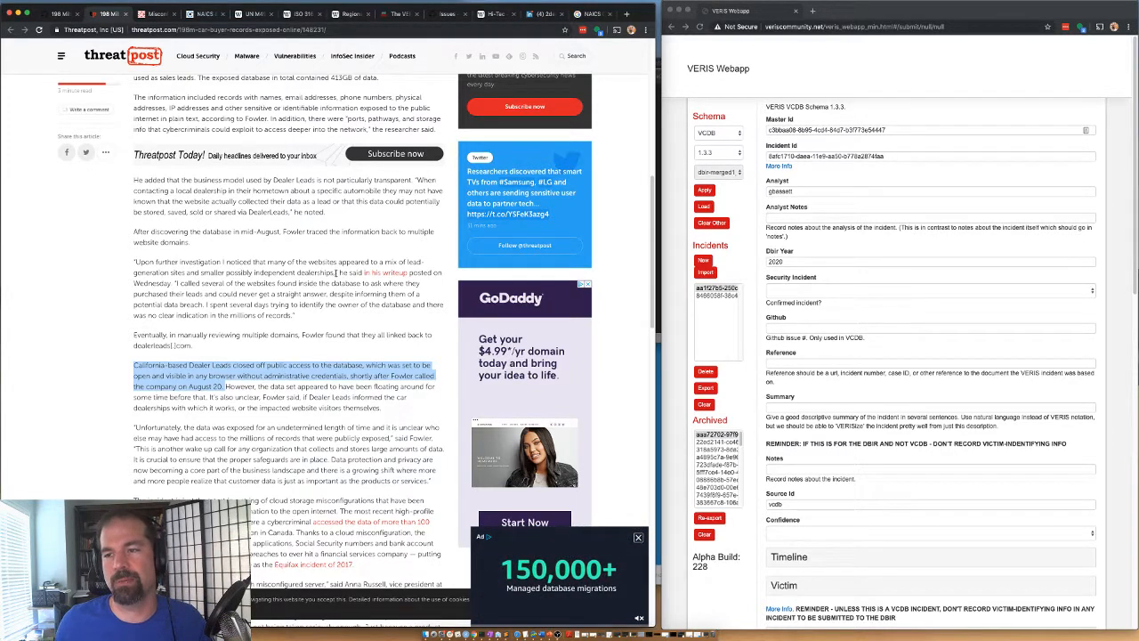
pyautogui.rightClick(382, 276)
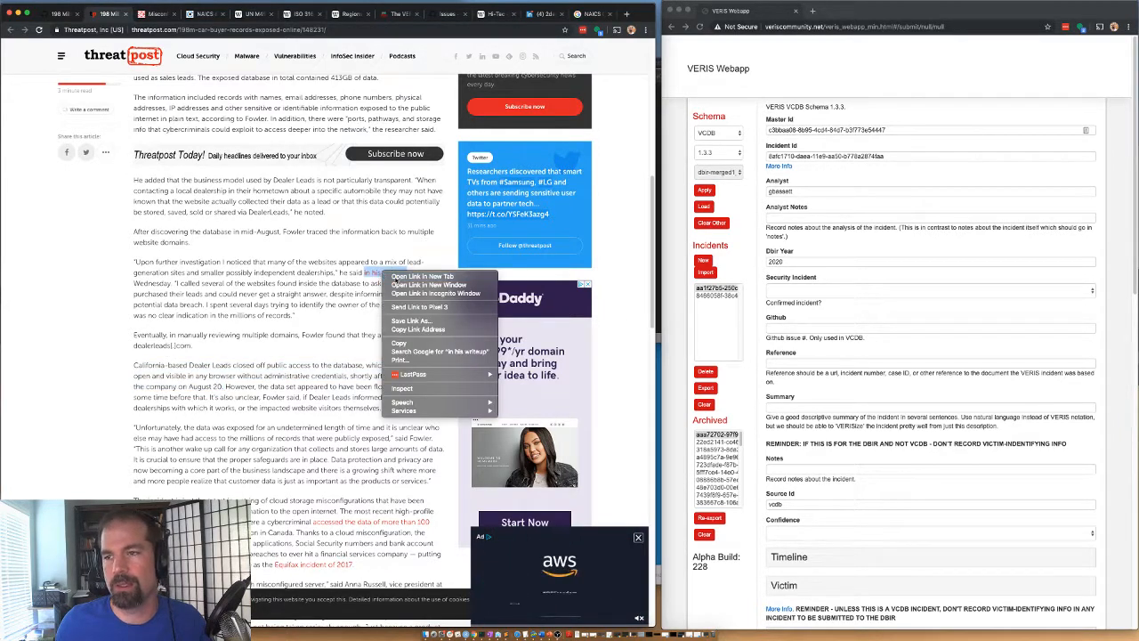
pyautogui.click(397, 278)
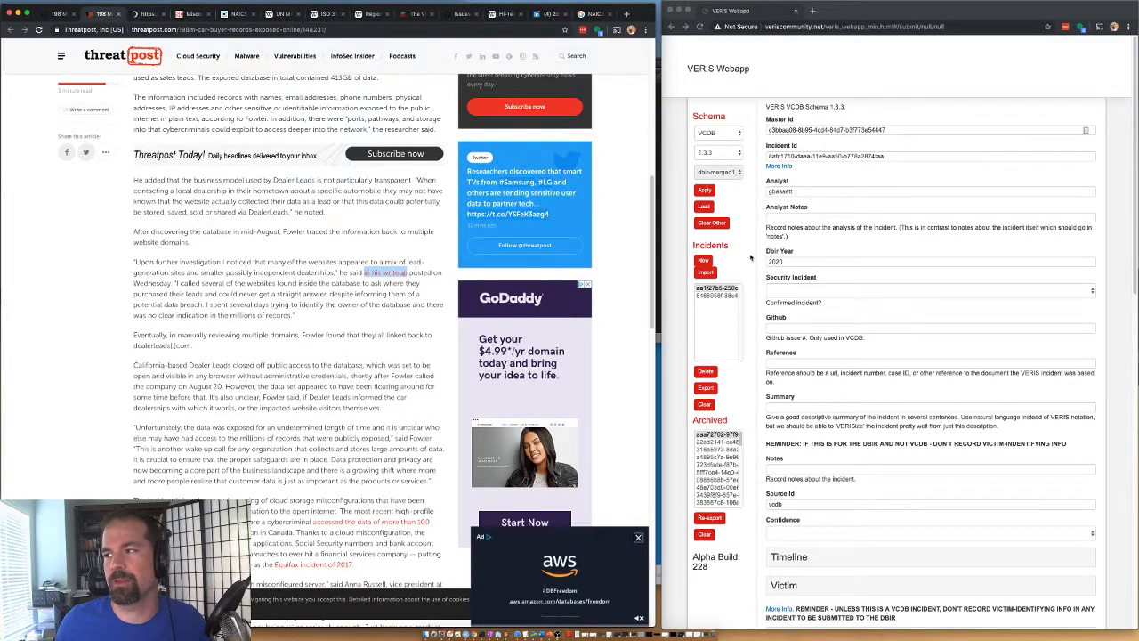
# Mark the security incident as Confirmed and enter the Threatpost article's URL as the incident's reference
pyautogui.click(155, 31)
pyautogui.hotkey('ctrl', 'c')
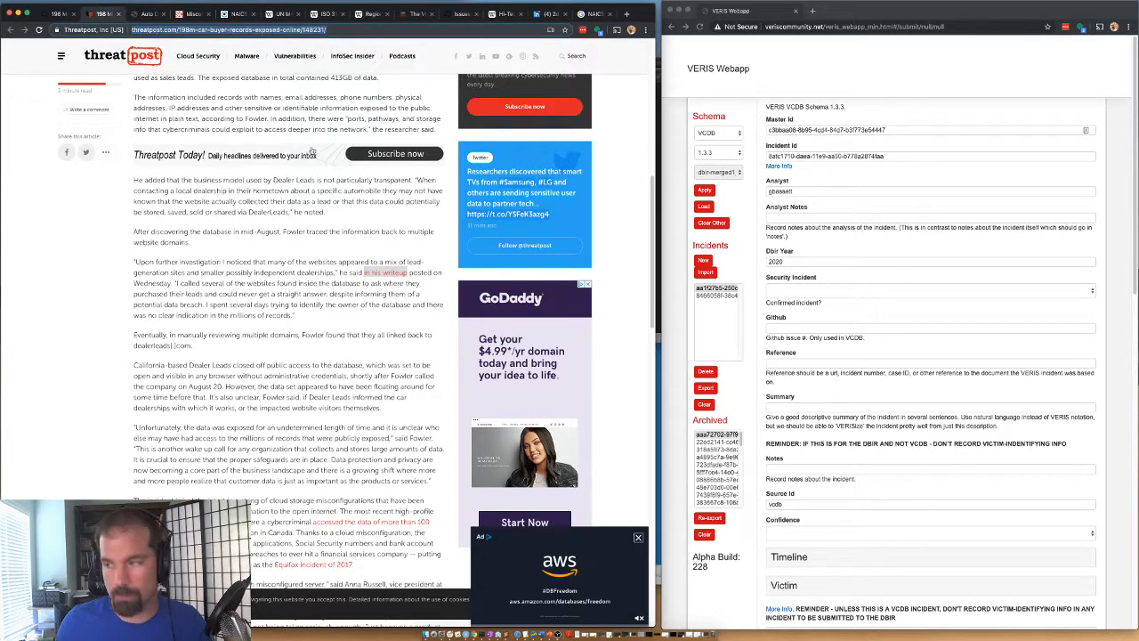
pyautogui.click(776, 291)
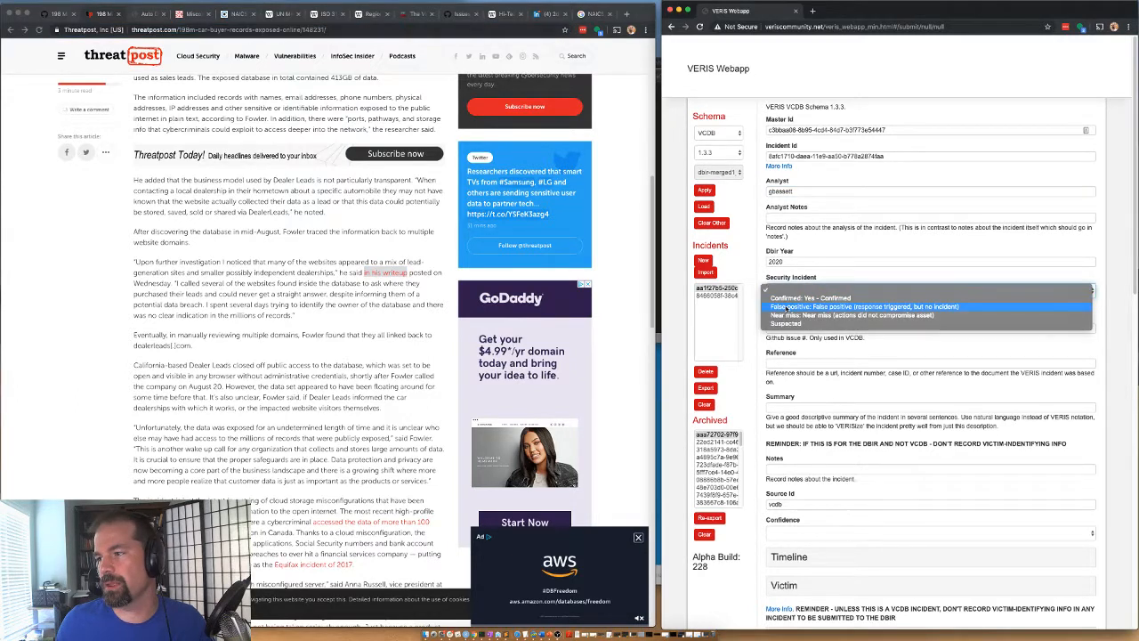
pyautogui.click(786, 298)
pyautogui.click(786, 362)
pyautogui.hotkey('ctrl', 'v')
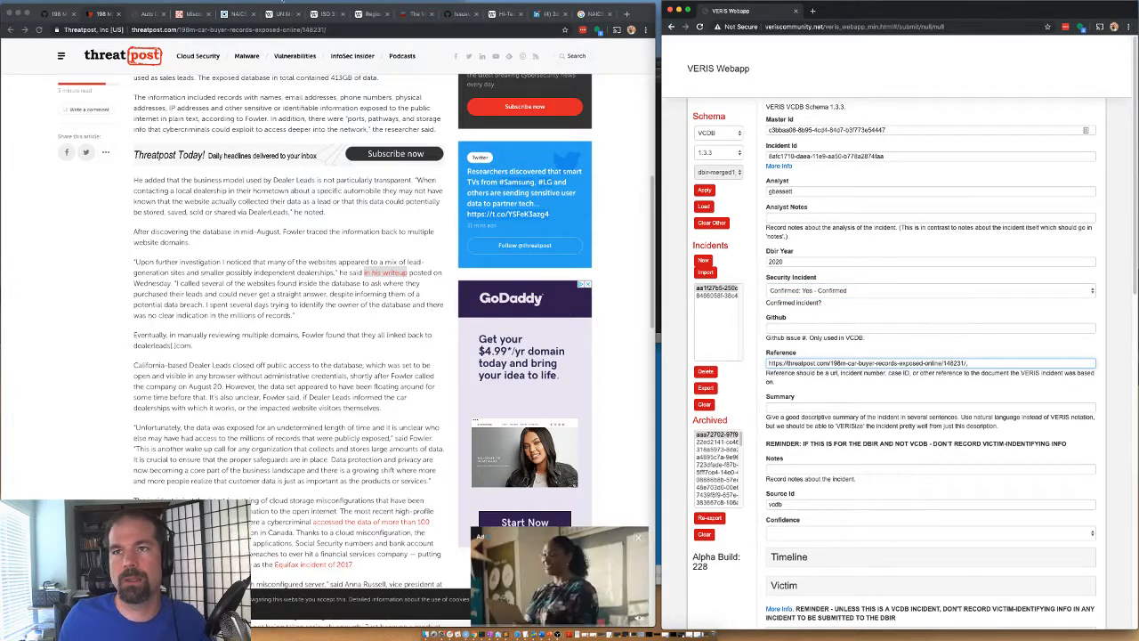
pyautogui.click(148, 13)
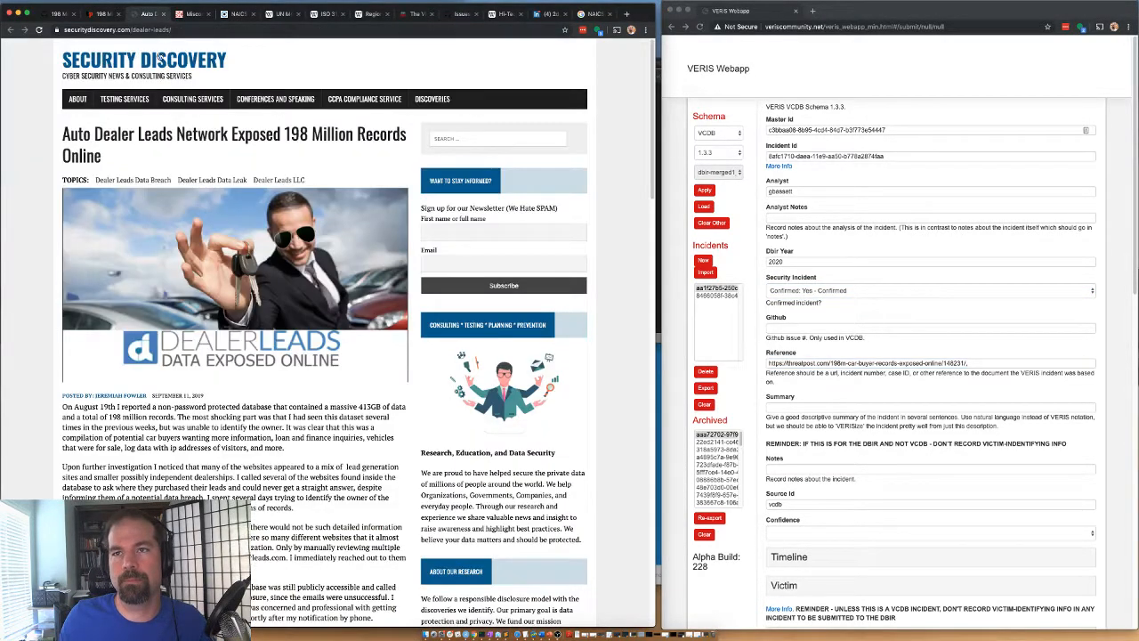
pyautogui.click(147, 29)
pyautogui.hotkey('ctrl', 'c')
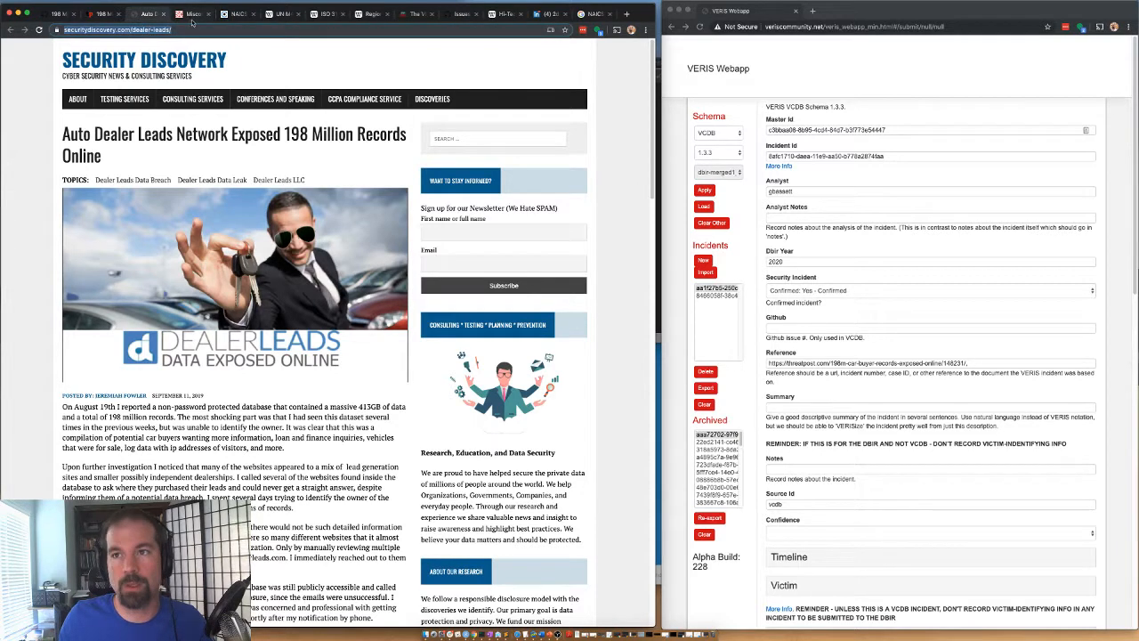
pyautogui.click(185, 14)
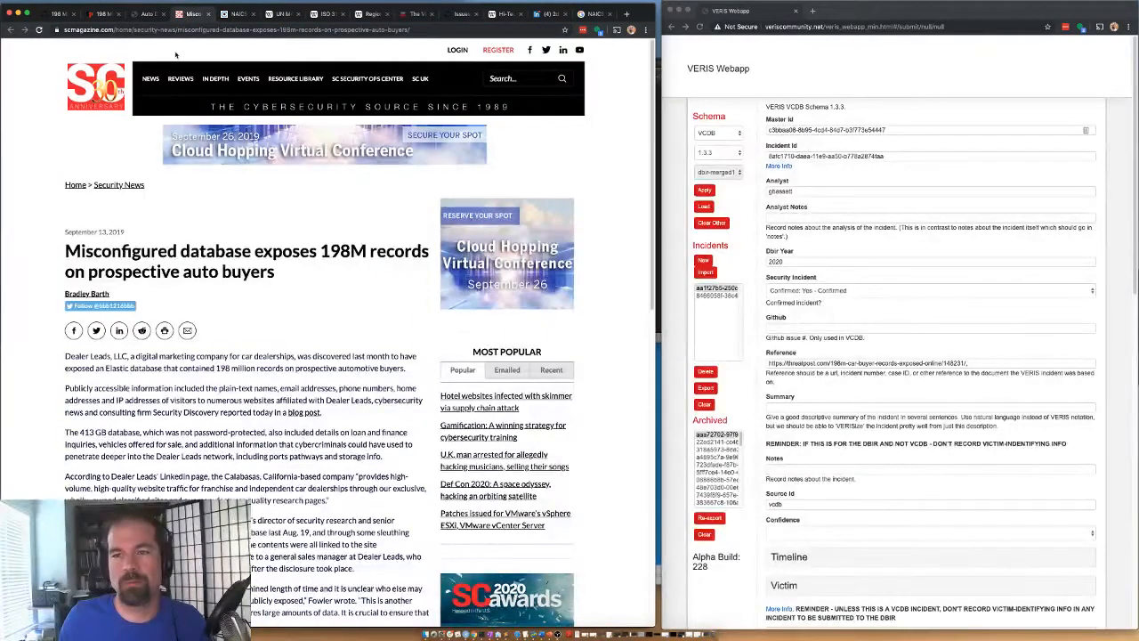
pyautogui.click(1090, 364)
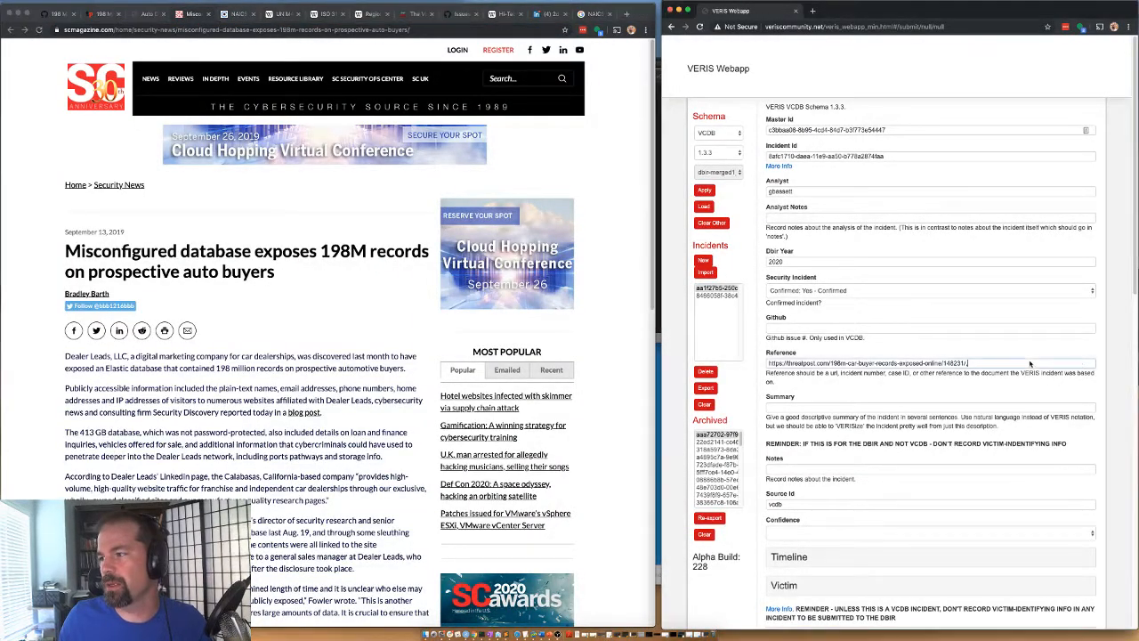
pyautogui.write(';')
pyautogui.hotkey('ctrl', 'v')
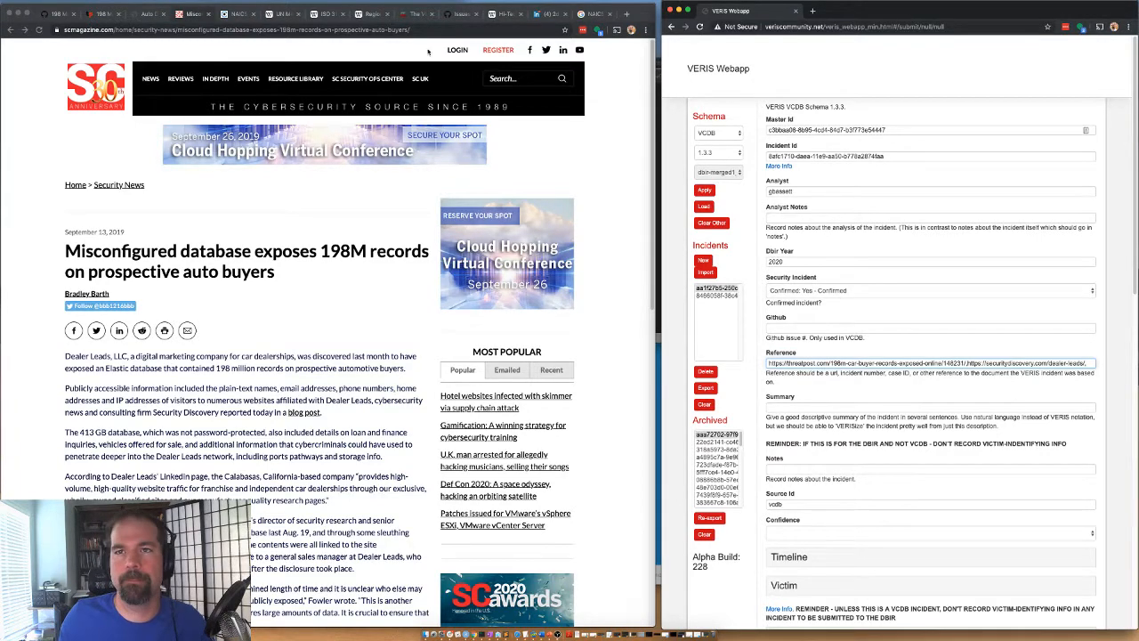
# Post the Security Discovery writeup's URL as a comment on GitHub issue #14148
pyautogui.click(68, 12)
pyautogui.click(249, 407)
pyautogui.press('super+v')
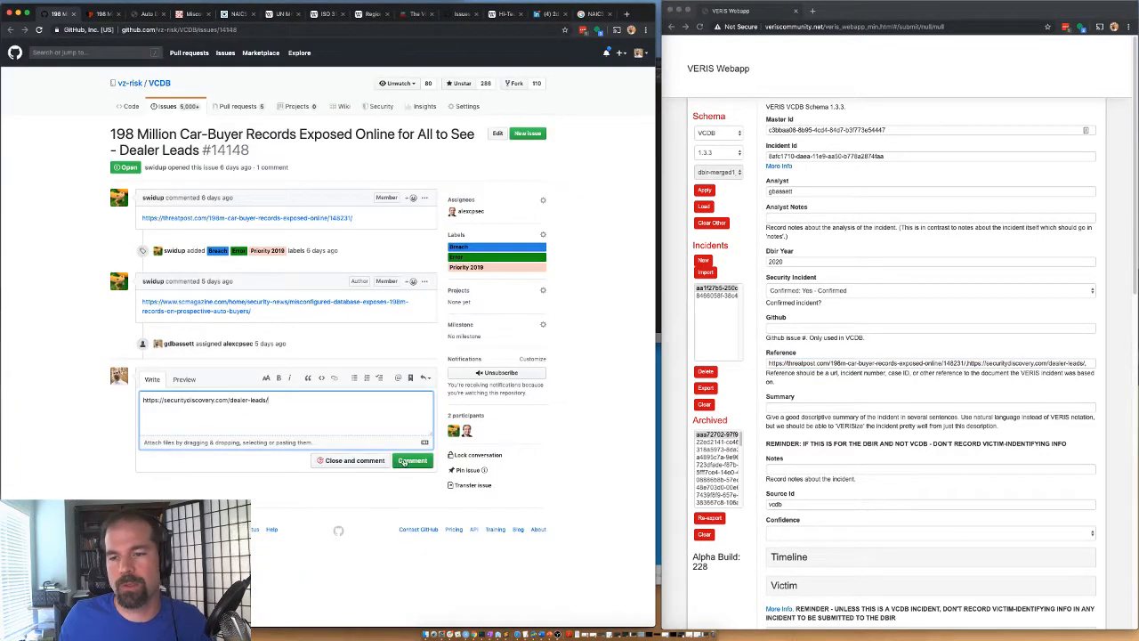
pyautogui.click(402, 462)
# Append the SC Magazine article's URL to the incident's reference list in the VERIS form
pyautogui.click(193, 13)
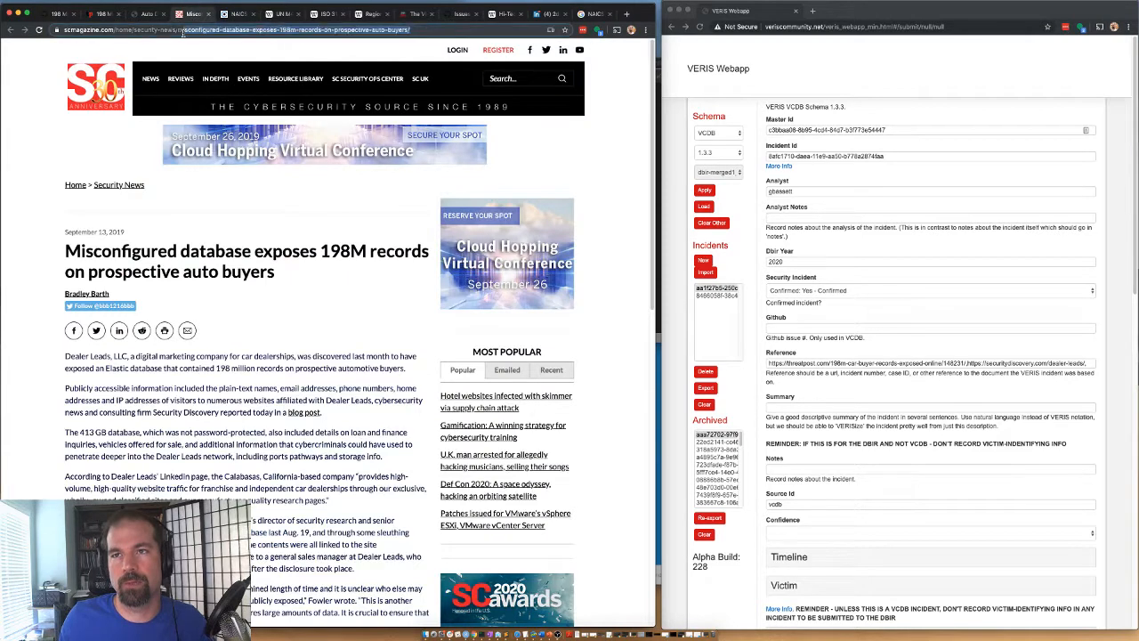
pyautogui.tripleClick(183, 32)
pyautogui.press('super+c')
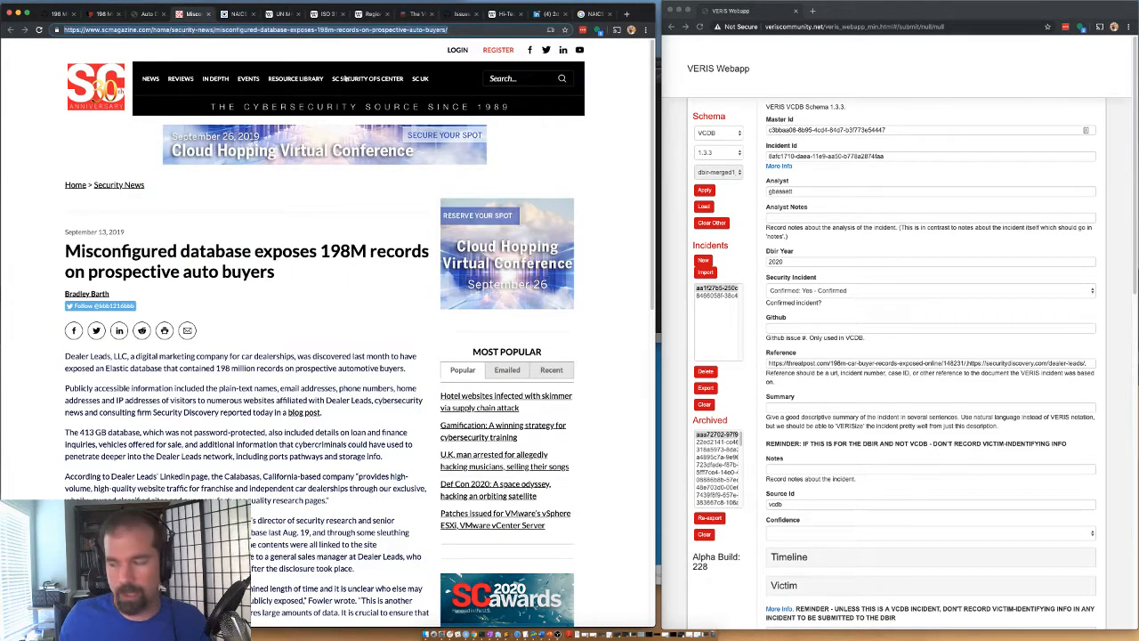
pyautogui.click(1094, 363)
pyautogui.press('super+v')
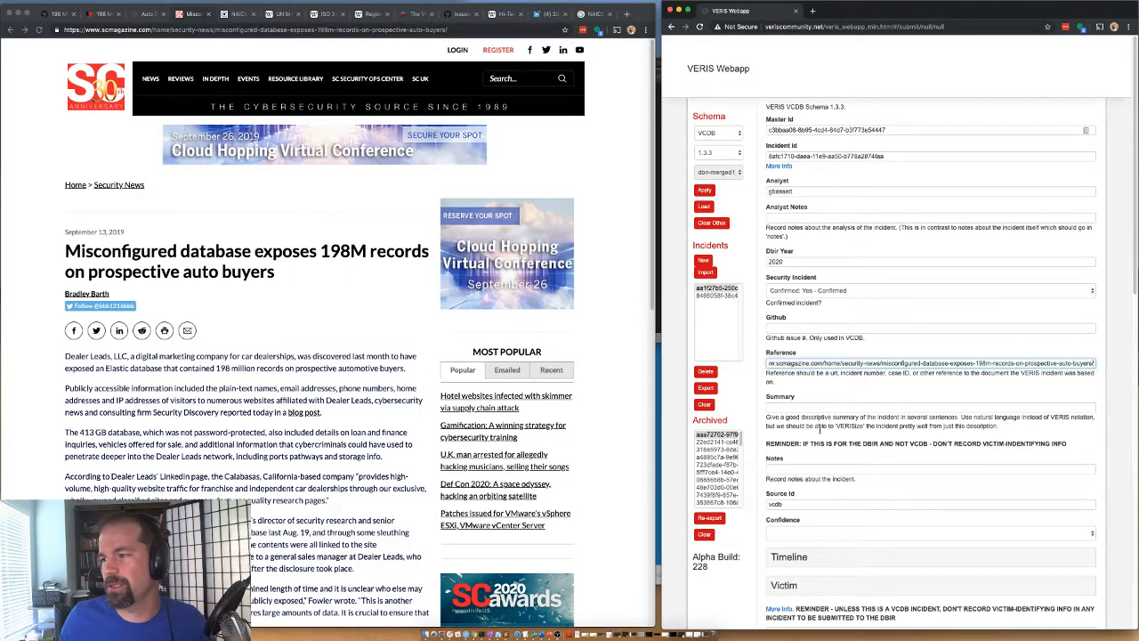
# Copy the issue number from the GitHub issue title and enter 14148 as the incident's Github value
pyautogui.click(55, 13)
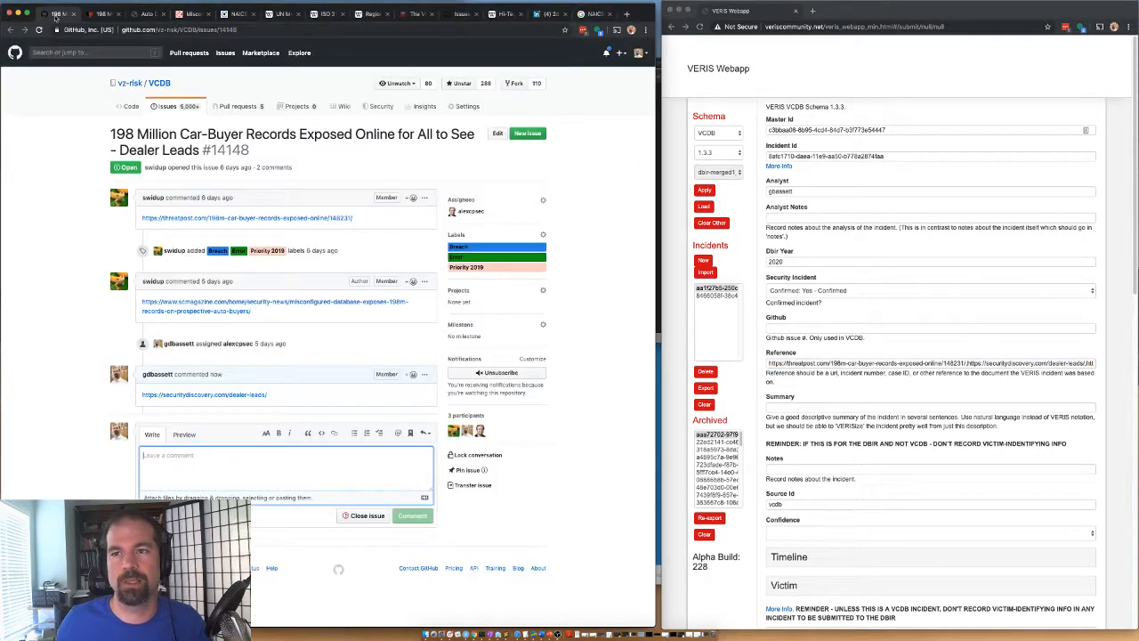
pyautogui.moveTo(268, 152); pyautogui.dragTo(211, 152)
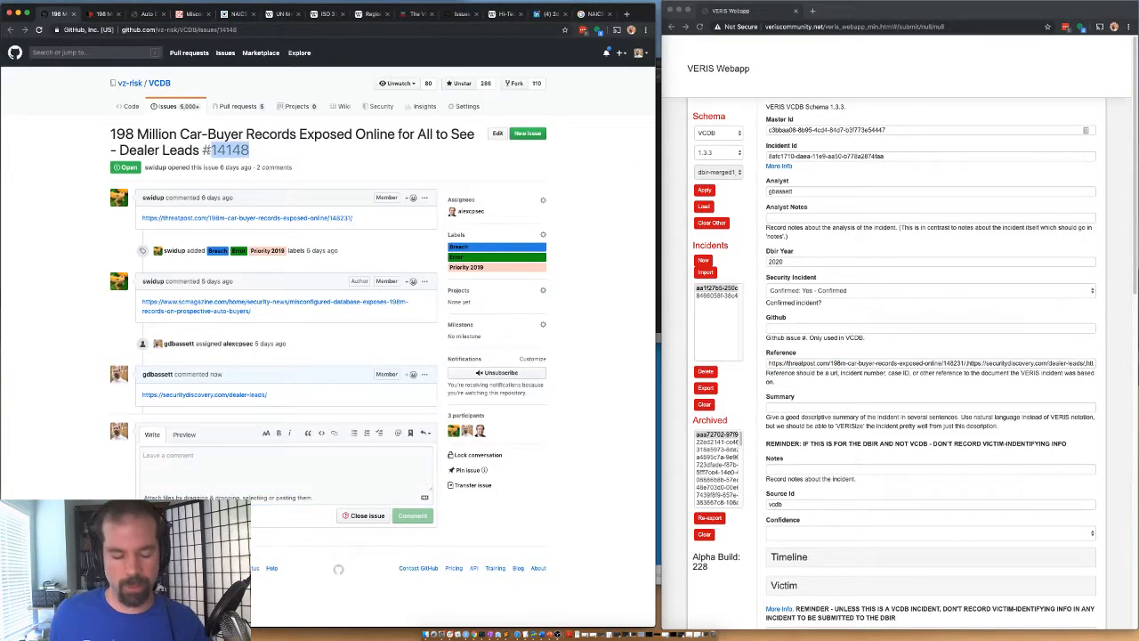
pyautogui.press('super+c')
pyautogui.click(777, 329)
pyautogui.press('super+v')
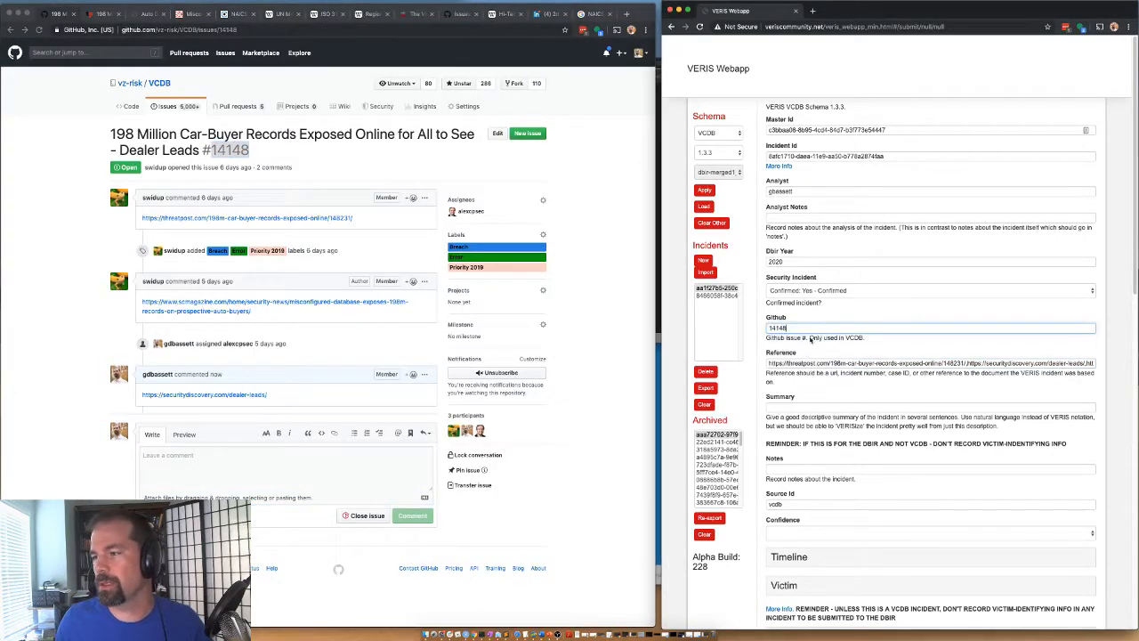
# Write the incident summary "ES database left exposed to internet with PII and financial information of potential car buyers"
pyautogui.click(807, 409)
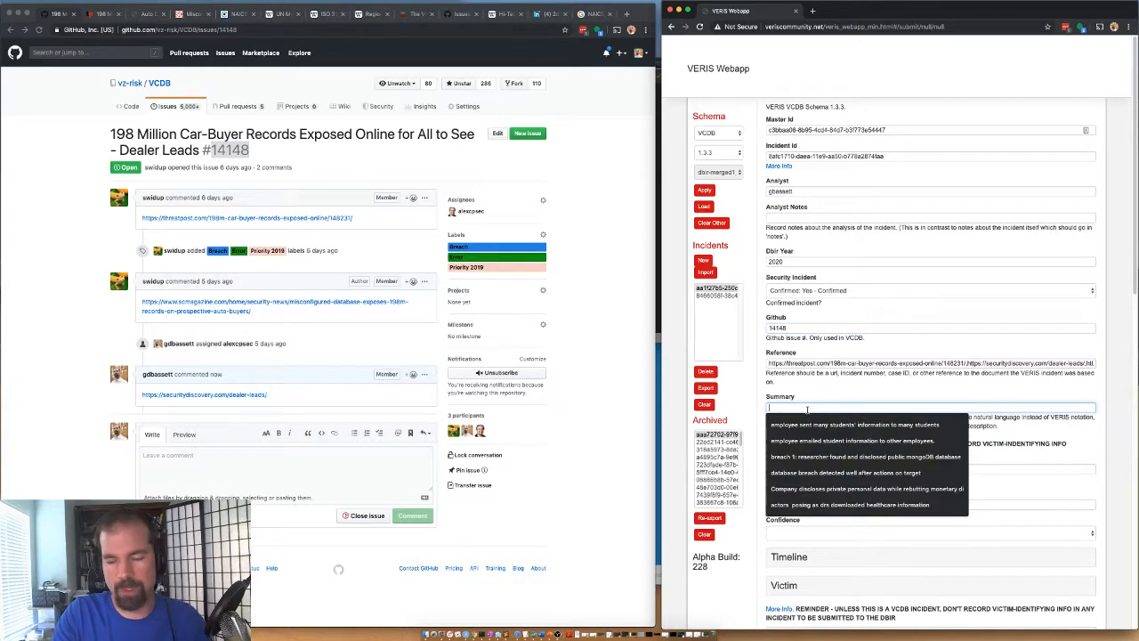
pyautogui.write('ES databas')
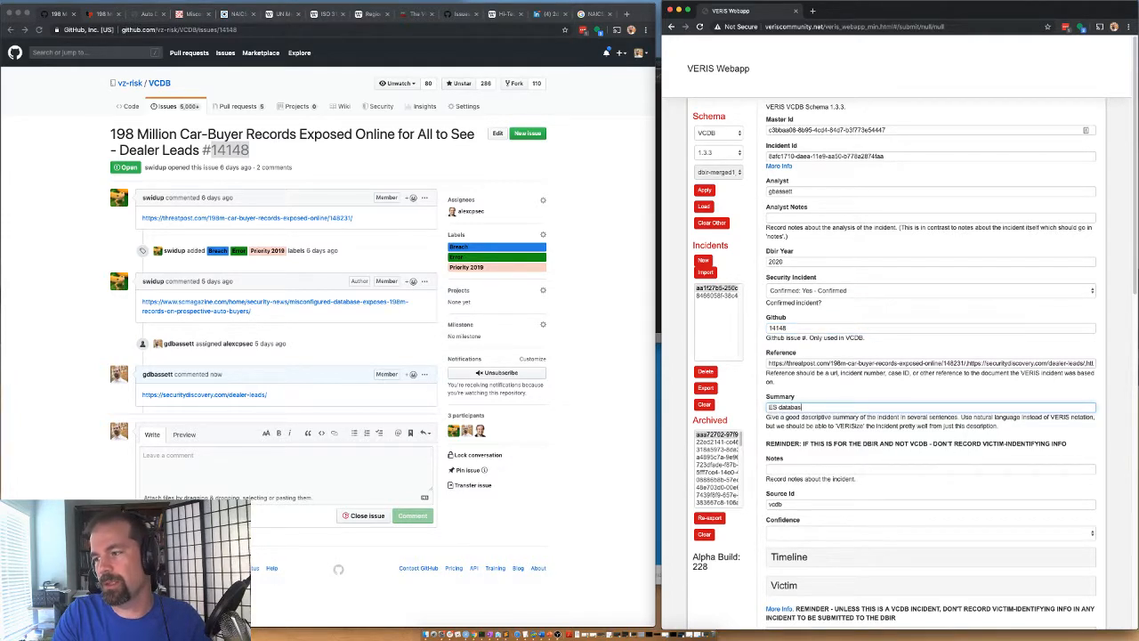
pyautogui.write('e left exposed to i')
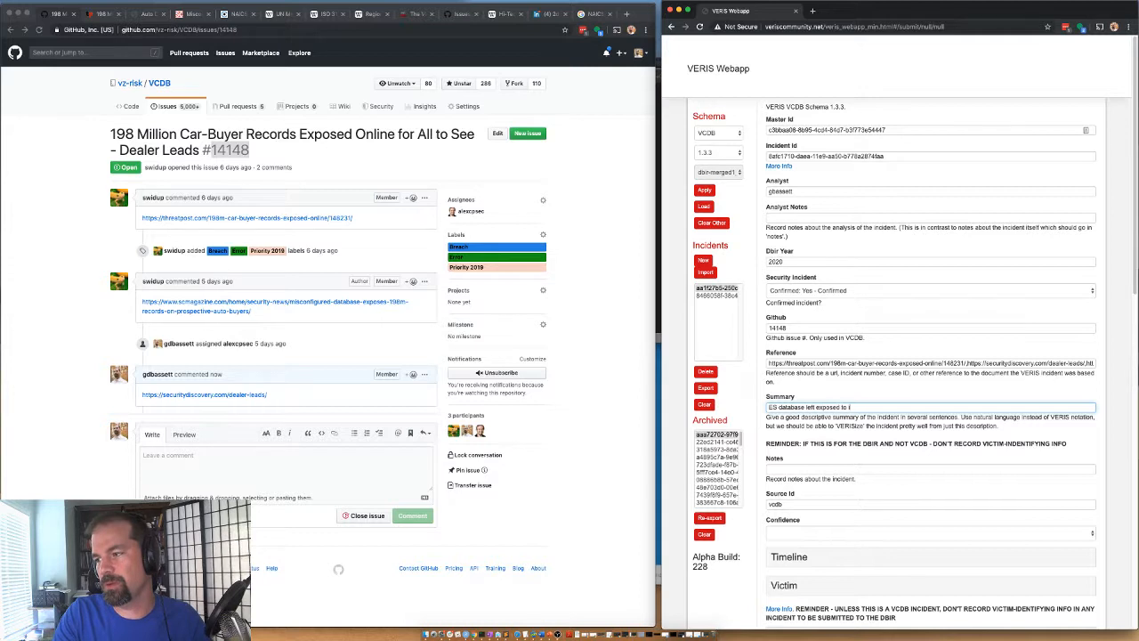
pyautogui.write('nternet with')
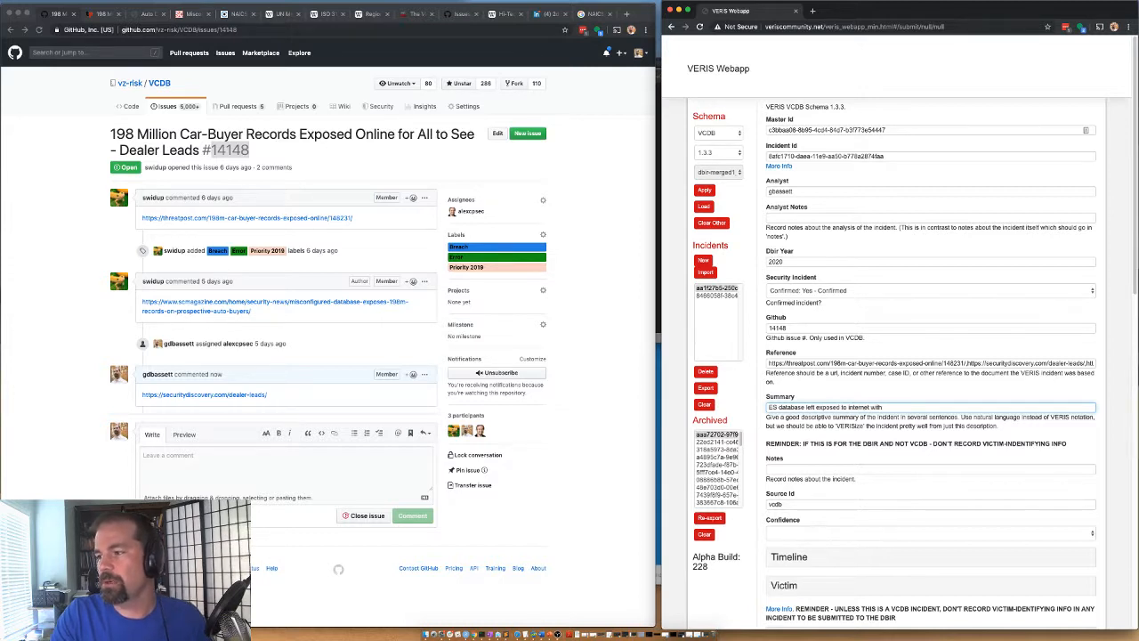
pyautogui.write(' PII and financ')
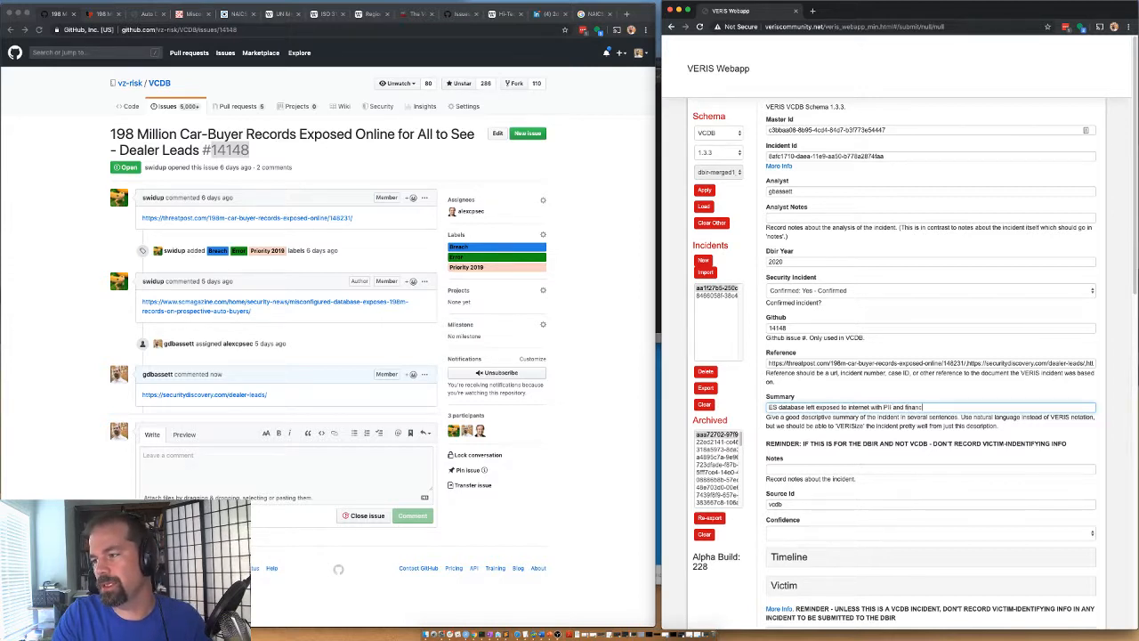
pyautogui.write('ial information of potenti')
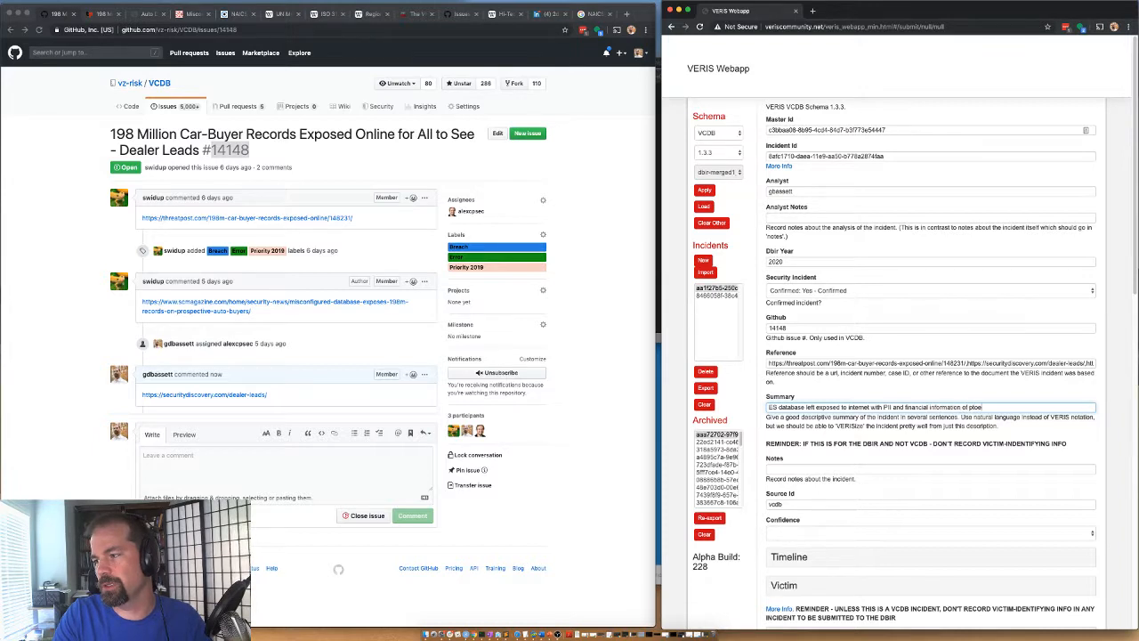
pyautogui.write('al car buyers')
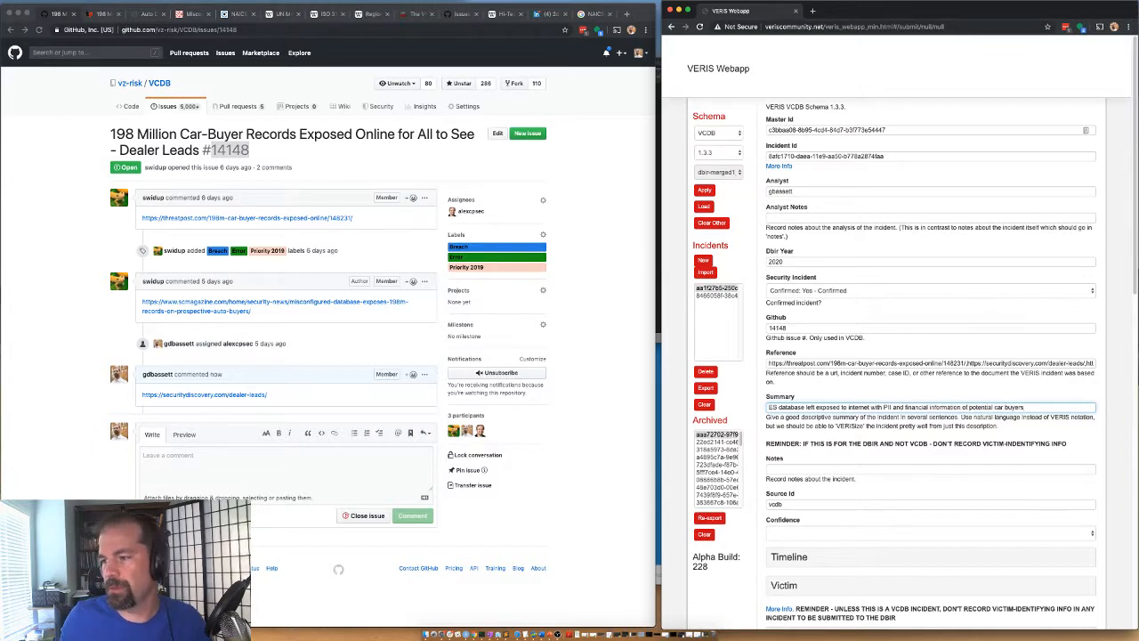
# Set the incident's confidence to High and expand the Timeline section
pyautogui.click(801, 534)
pyautogui.click(788, 544)
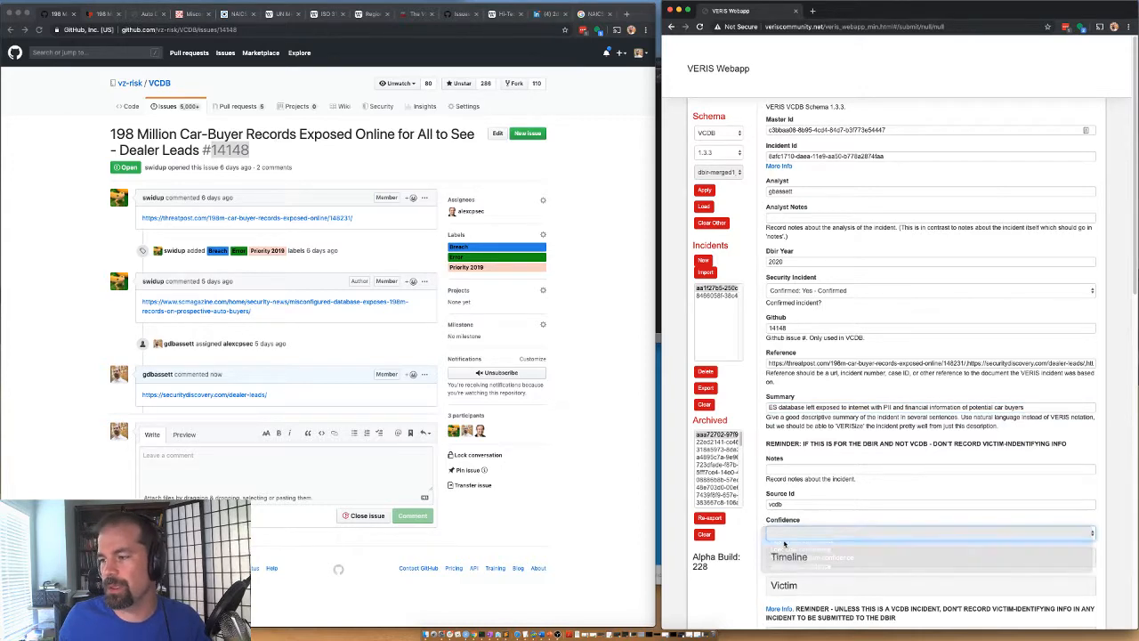
pyautogui.scroll(-3, 775, 556)
pyautogui.click(785, 421)
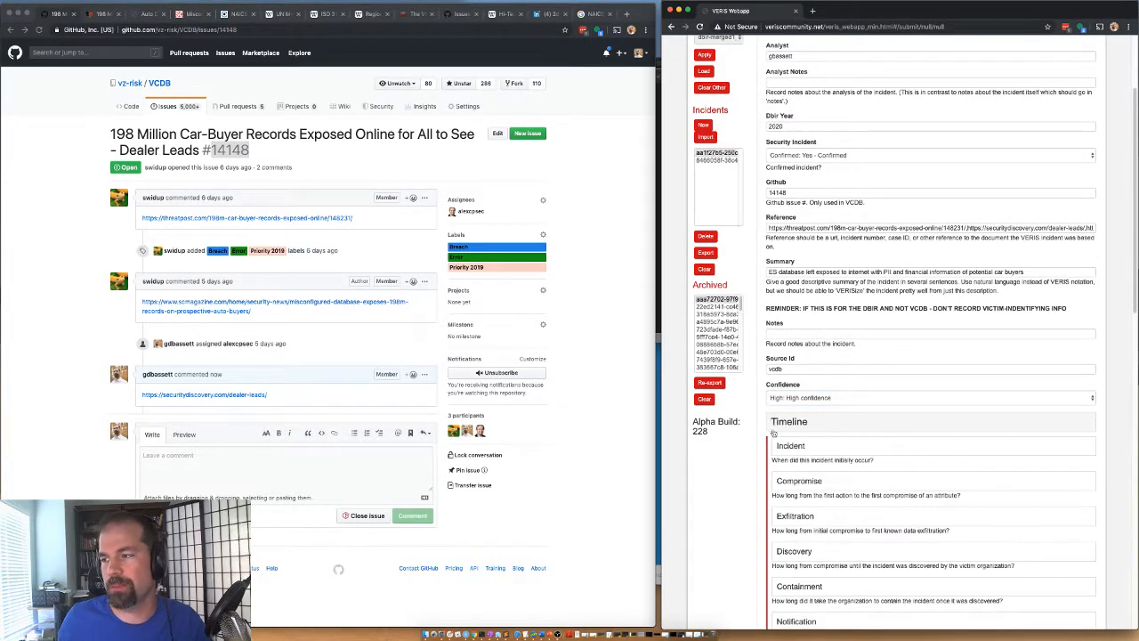
# Examine the Security Discovery writeup for the date the researcher first contacted Dealer Leads about the database
pyautogui.click(145, 11)
pyautogui.click(147, 13)
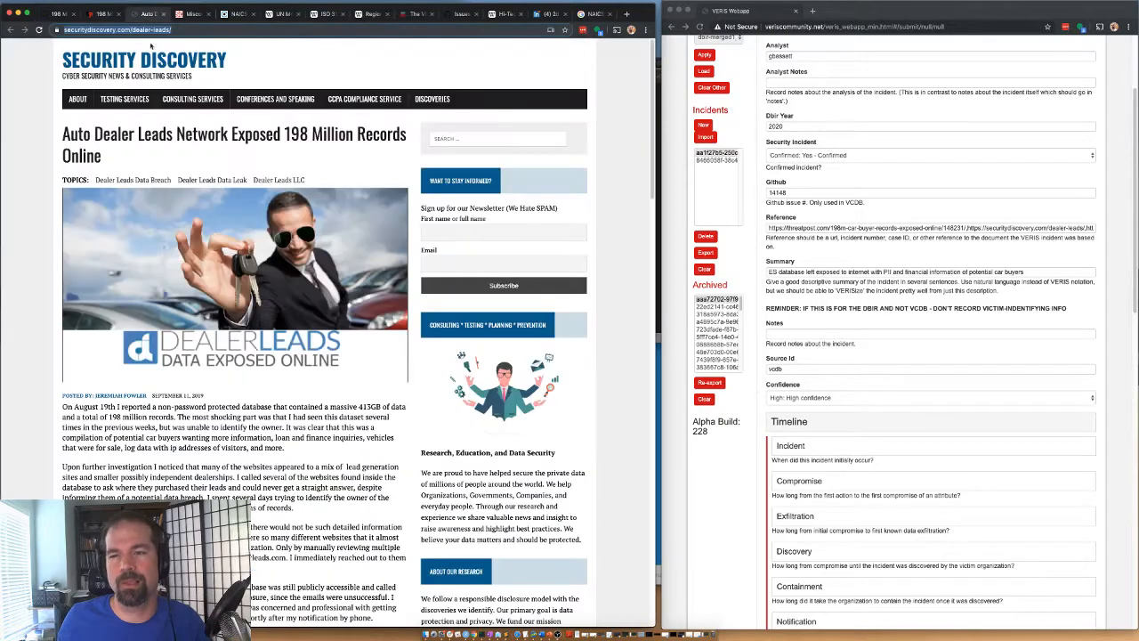
pyautogui.scroll(-3, 209, 456)
pyautogui.scroll(-5, 209, 457)
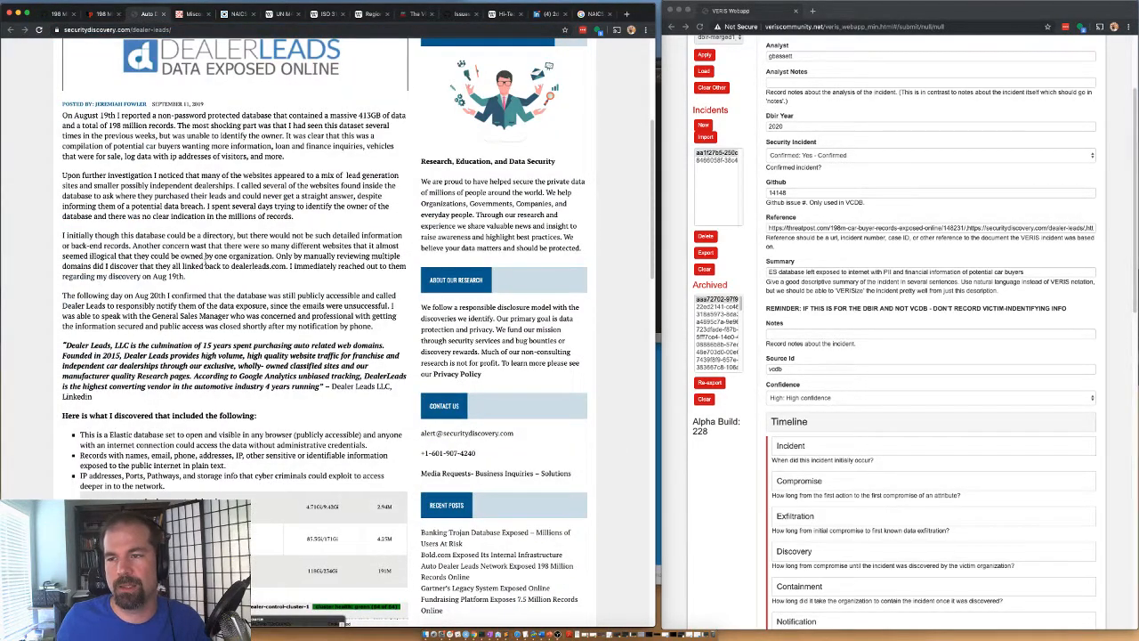
pyautogui.moveTo(113, 276); pyautogui.dragTo(164, 284)
pyautogui.click(168, 284)
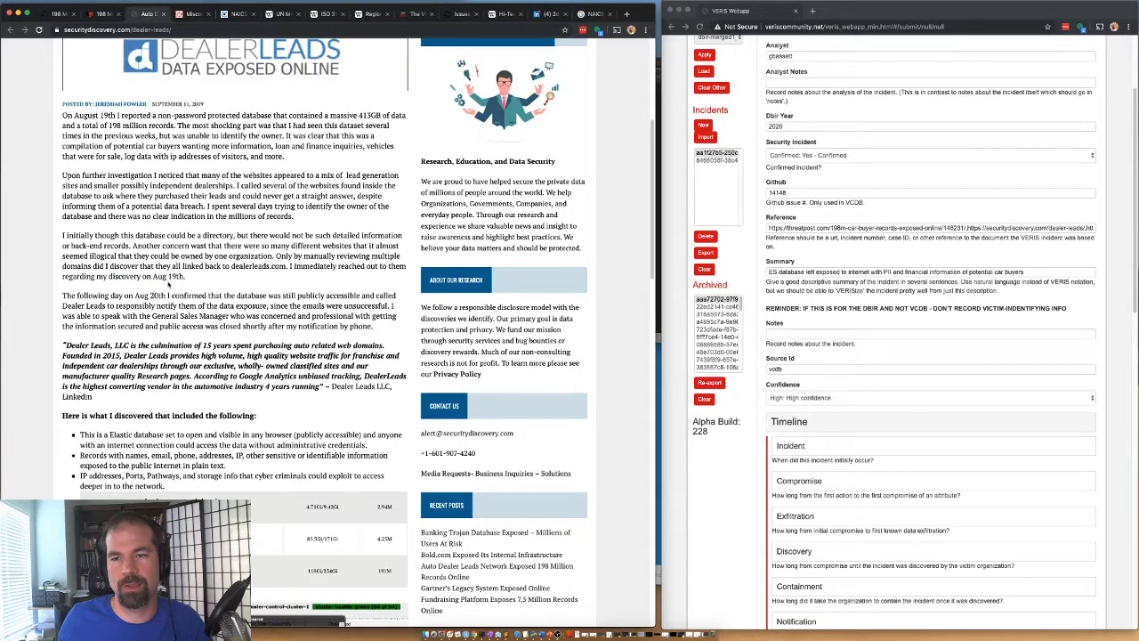
# Enter the timeline's incident date as year 2019, month 8, day 19
pyautogui.click(793, 447)
pyautogui.click(794, 462)
pyautogui.write('2019')
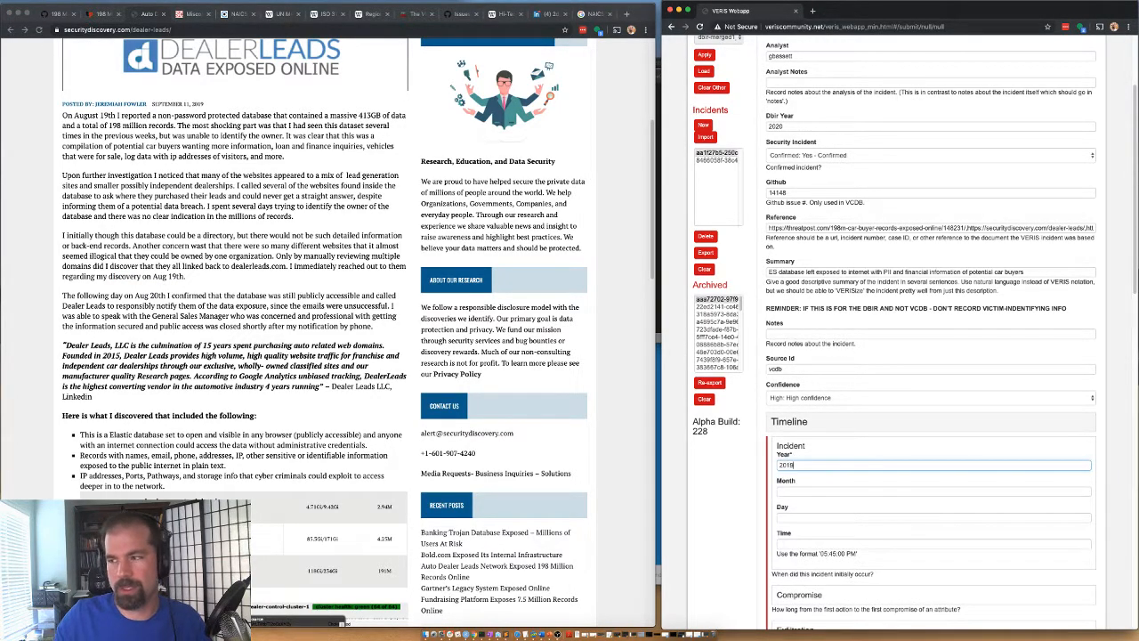
pyautogui.press('Tab')
pyautogui.write('9')
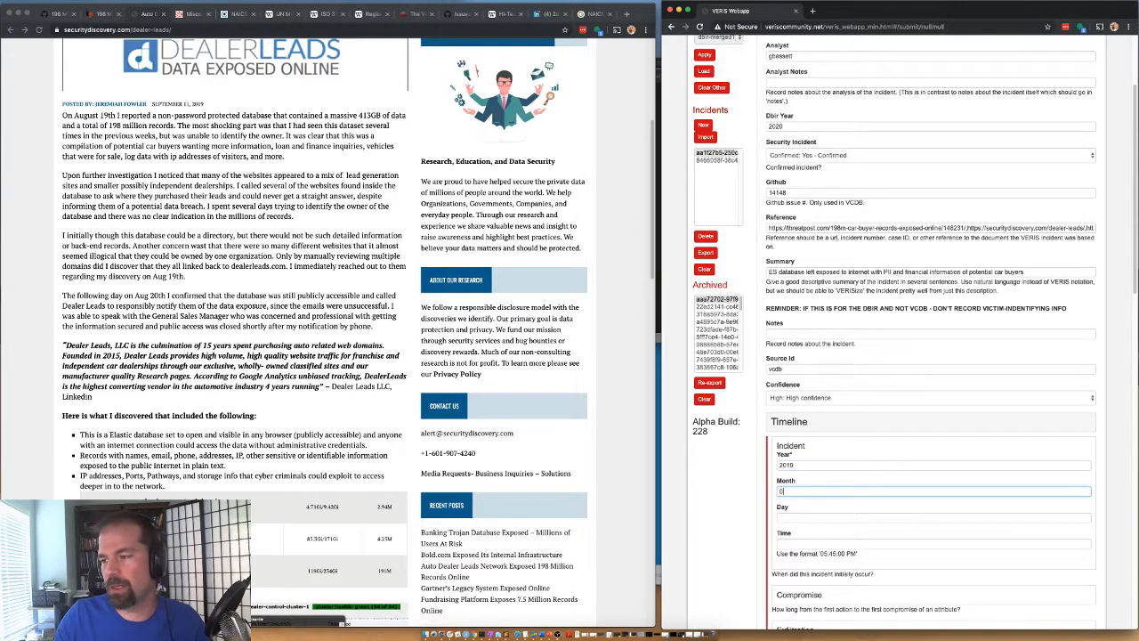
pyautogui.press('Tab')
pyautogui.write('19')
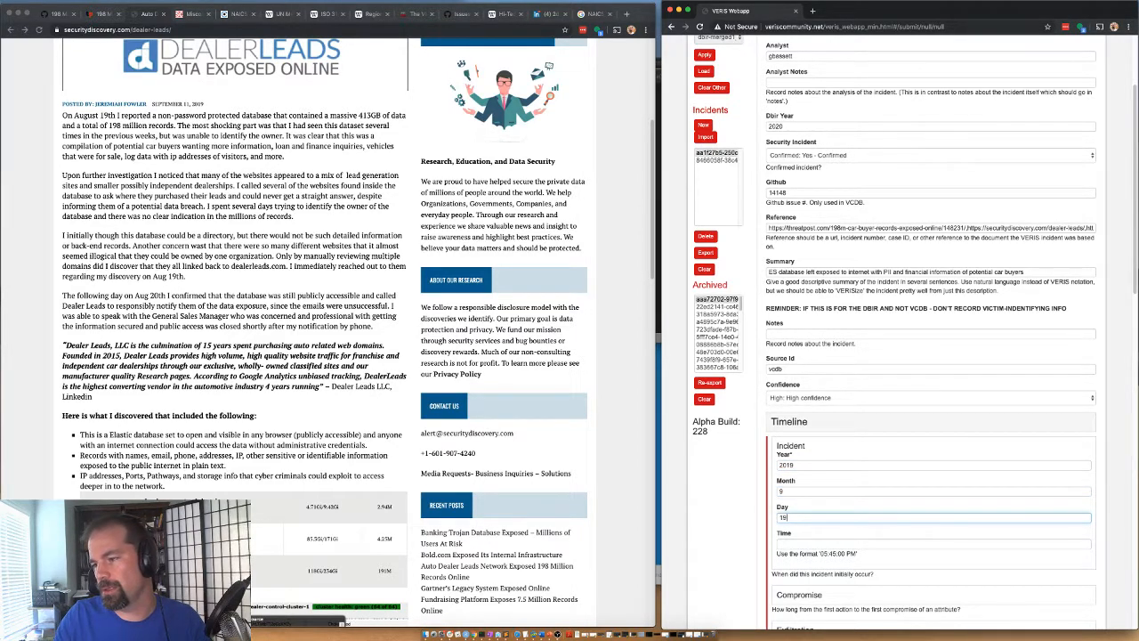
pyautogui.doubleClick(789, 490)
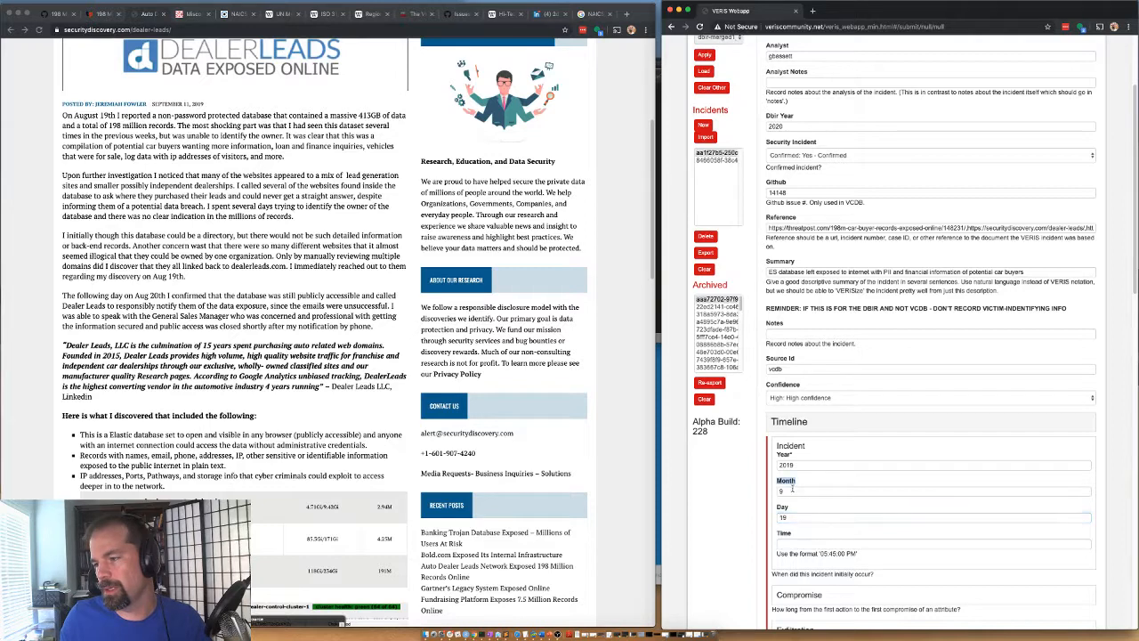
pyautogui.write('8')
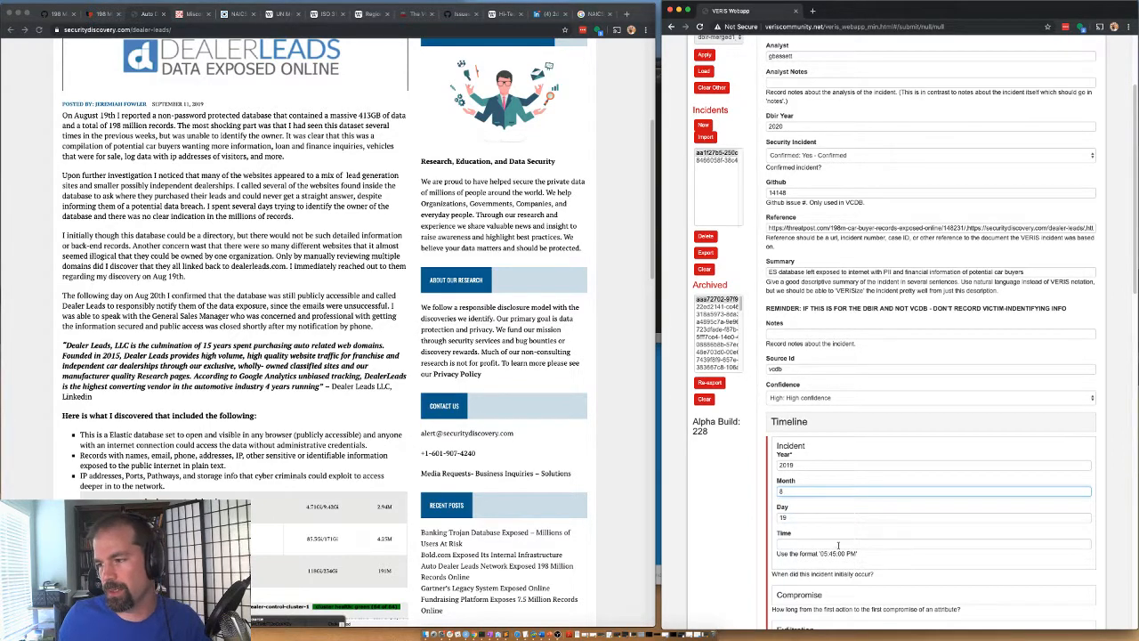
# Read the writeup's passage on the follow-up call to Dealer Leads and the closing of public access
pyautogui.scroll(-2, 748, 553)
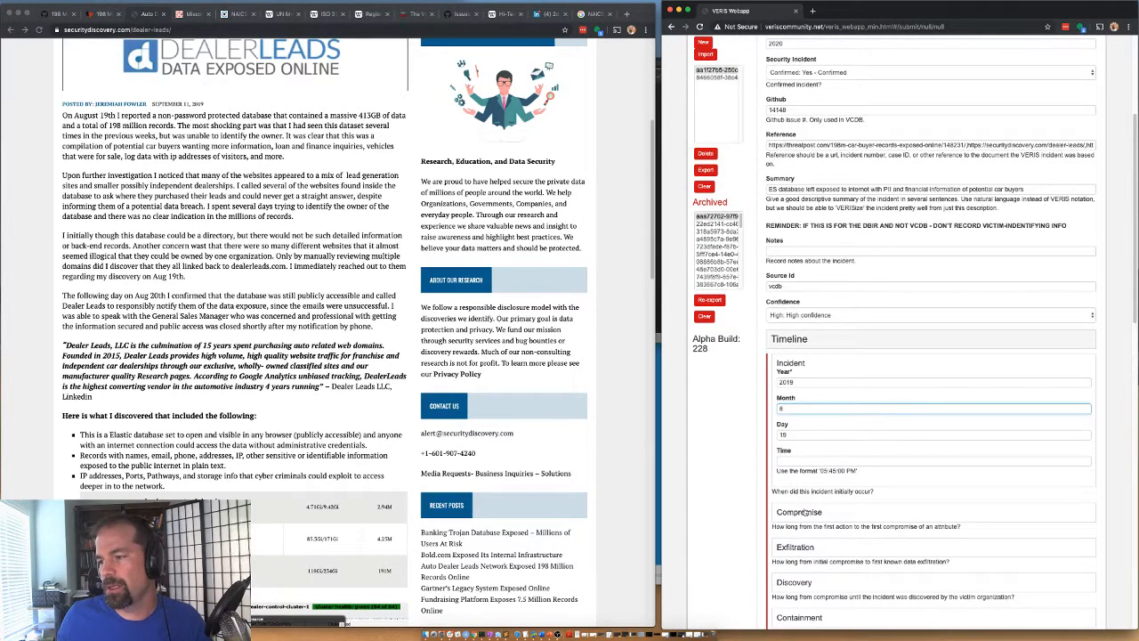
pyautogui.click(113, 303)
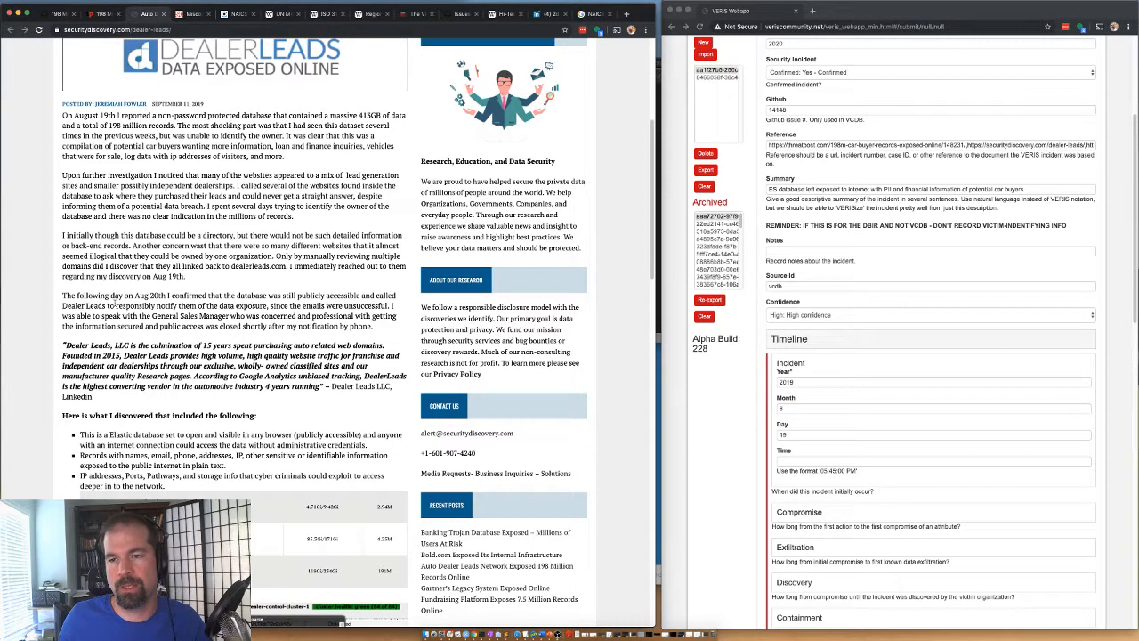
pyautogui.moveTo(116, 305); pyautogui.dragTo(138, 295)
pyautogui.click(231, 295)
pyautogui.moveTo(148, 297); pyautogui.dragTo(165, 305)
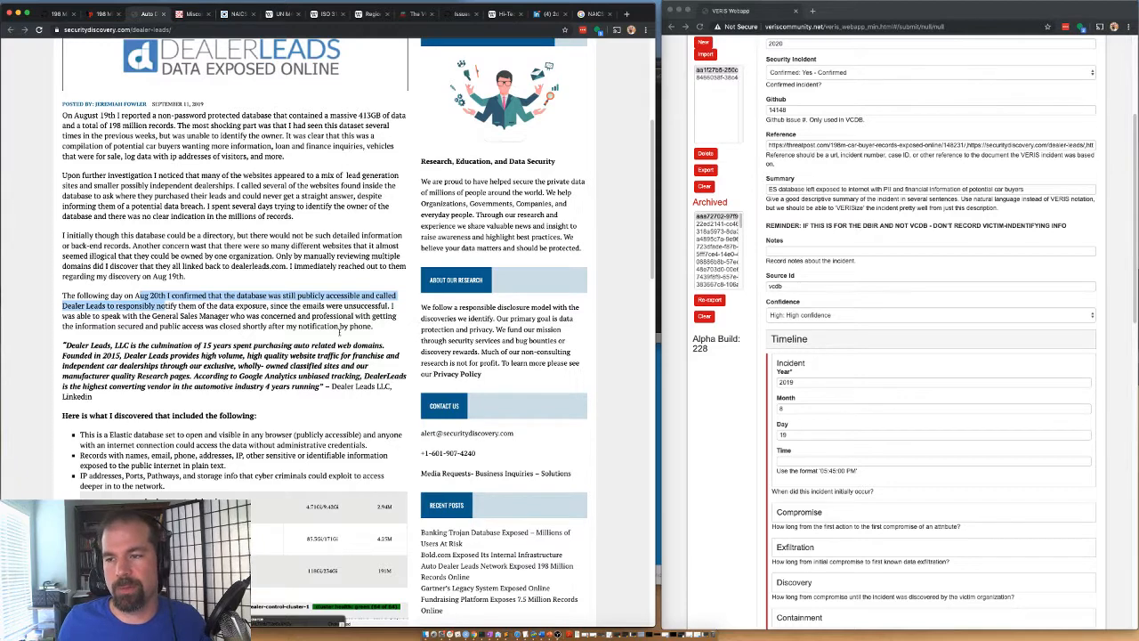
# Set the timeline's Compromise unit to Minutes and collapse that subsection
pyautogui.click(800, 513)
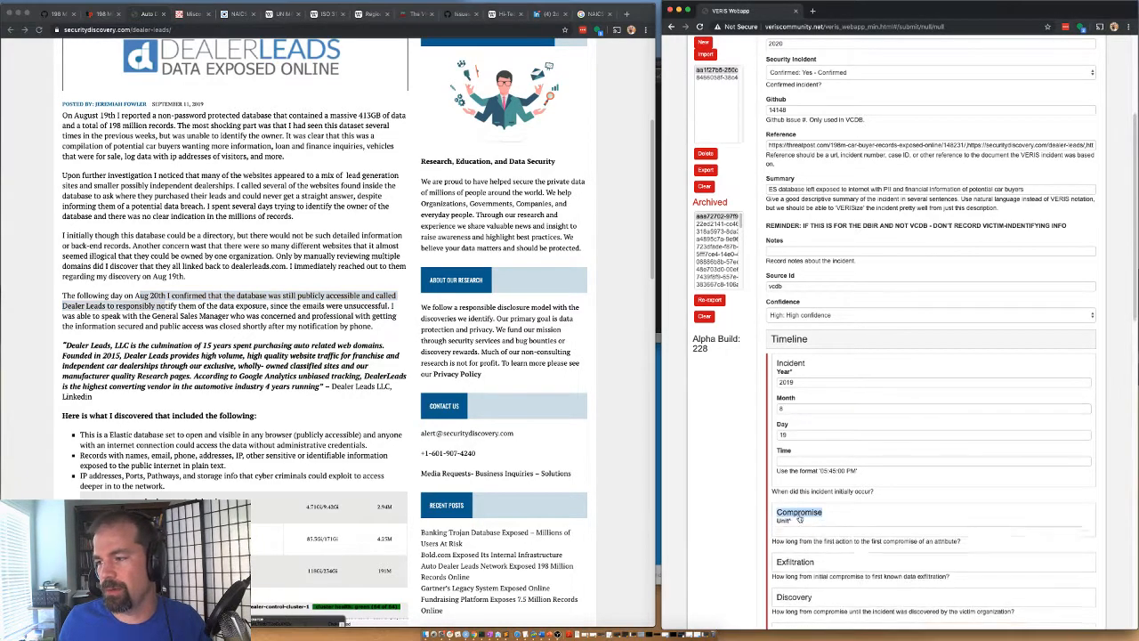
pyautogui.click(798, 518)
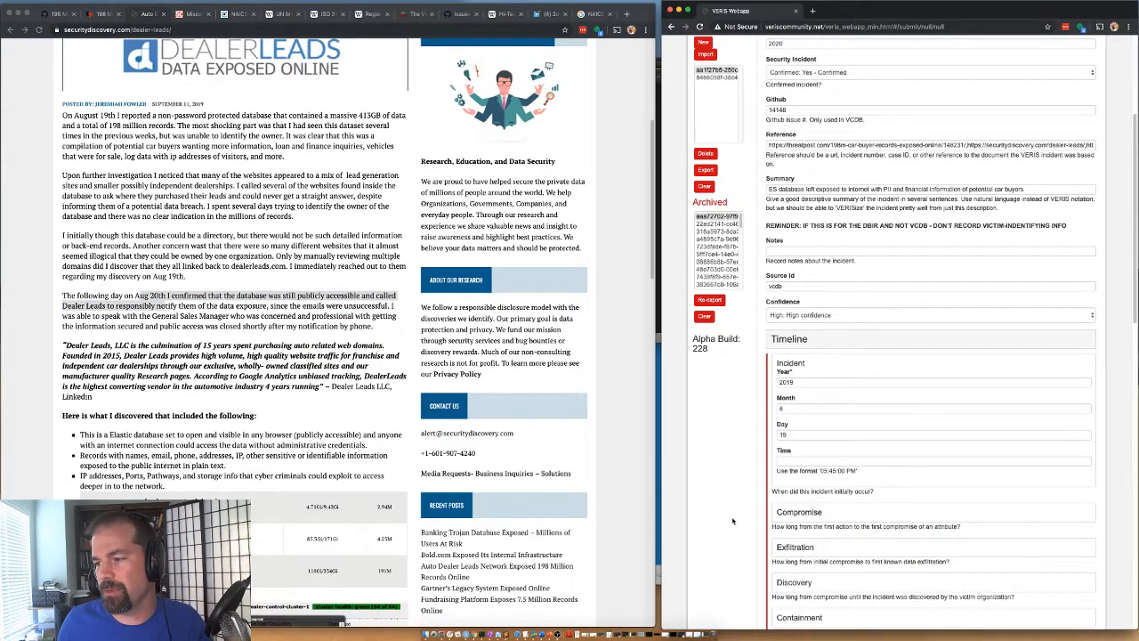
pyautogui.scroll(-3, 730, 488)
pyautogui.click(787, 363)
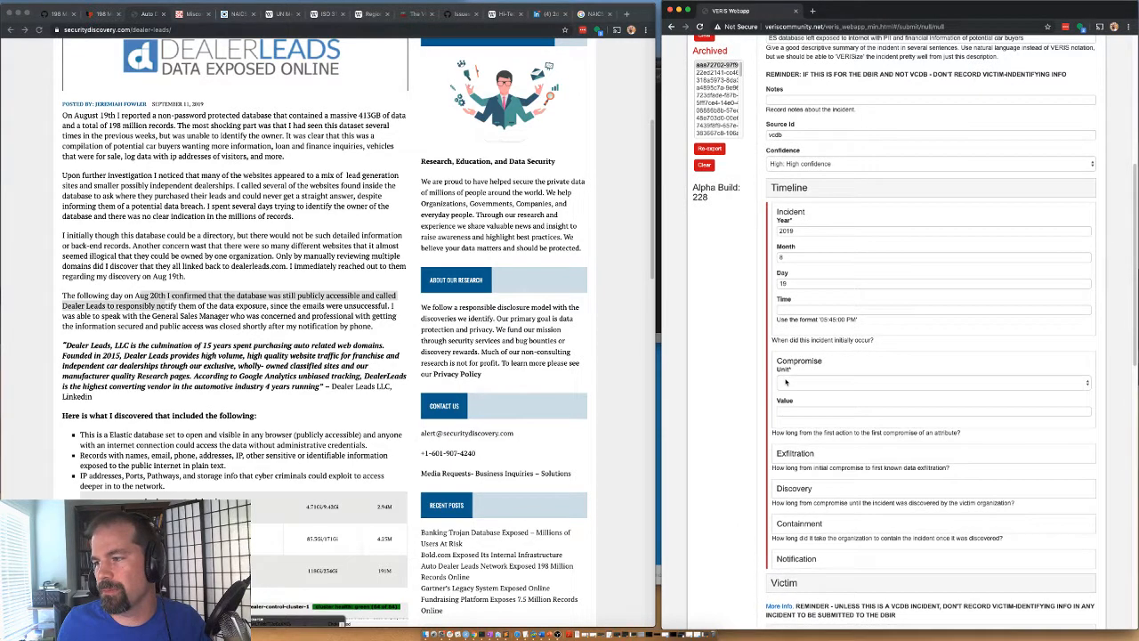
pyautogui.click(790, 384)
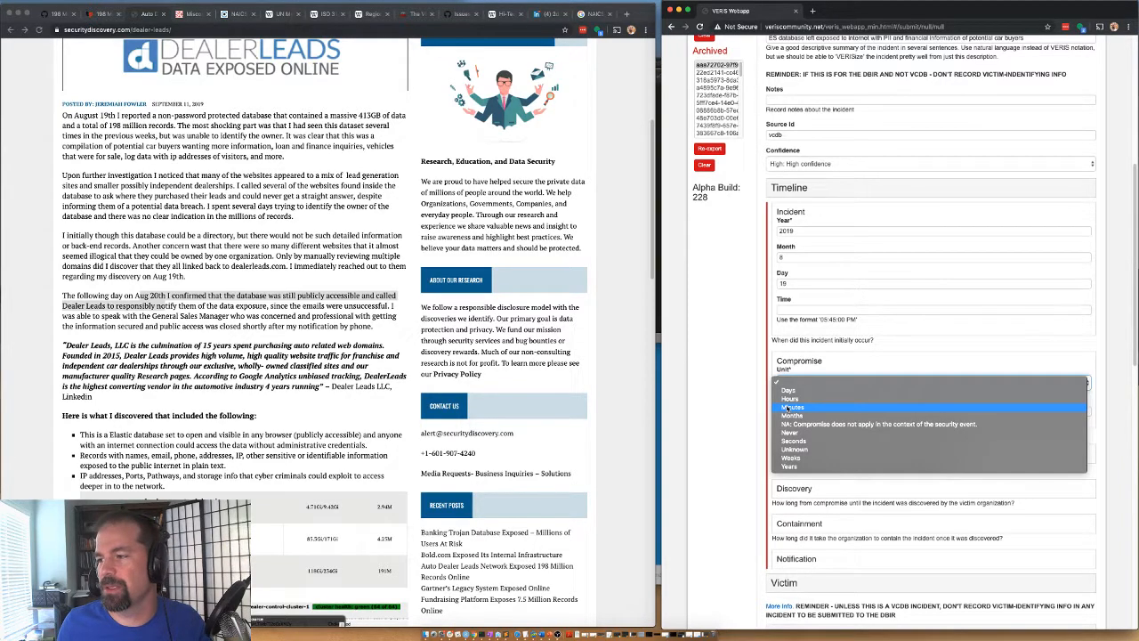
pyautogui.click(787, 408)
pyautogui.click(801, 364)
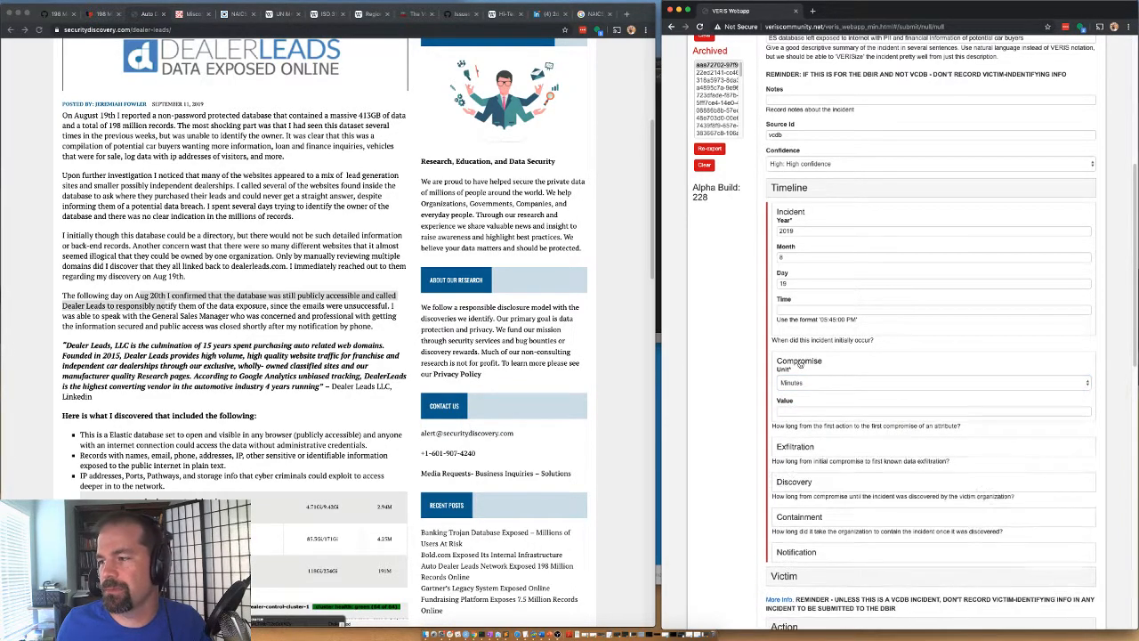
# Set the timeline's Exfiltration unit to Minutes and collapse that subsection
pyautogui.click(800, 400)
pyautogui.click(801, 417)
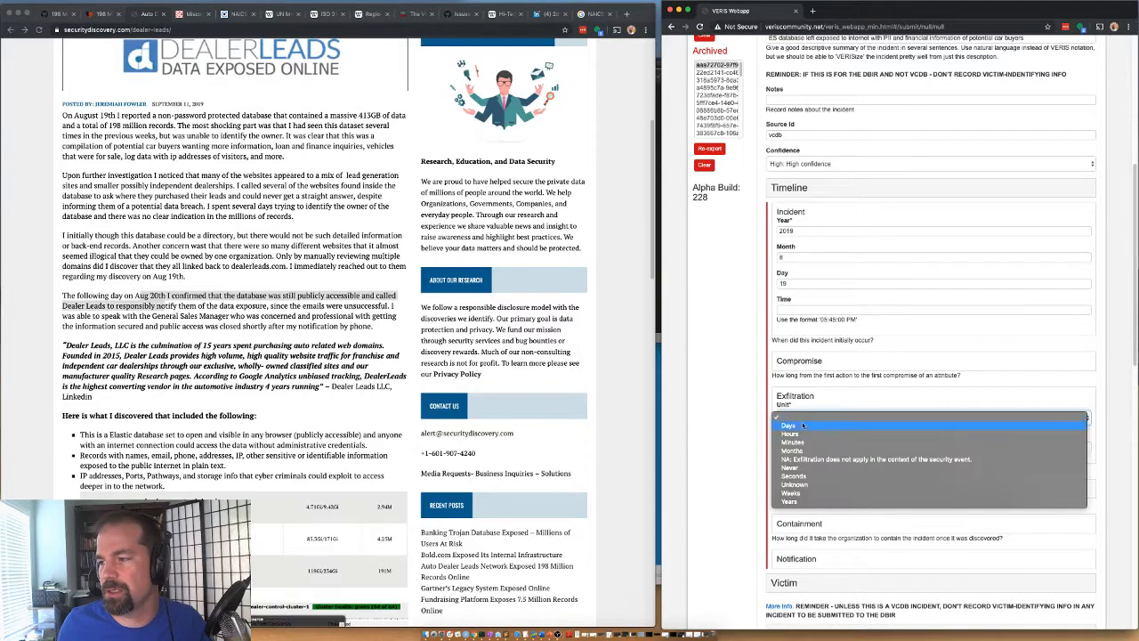
pyautogui.click(806, 445)
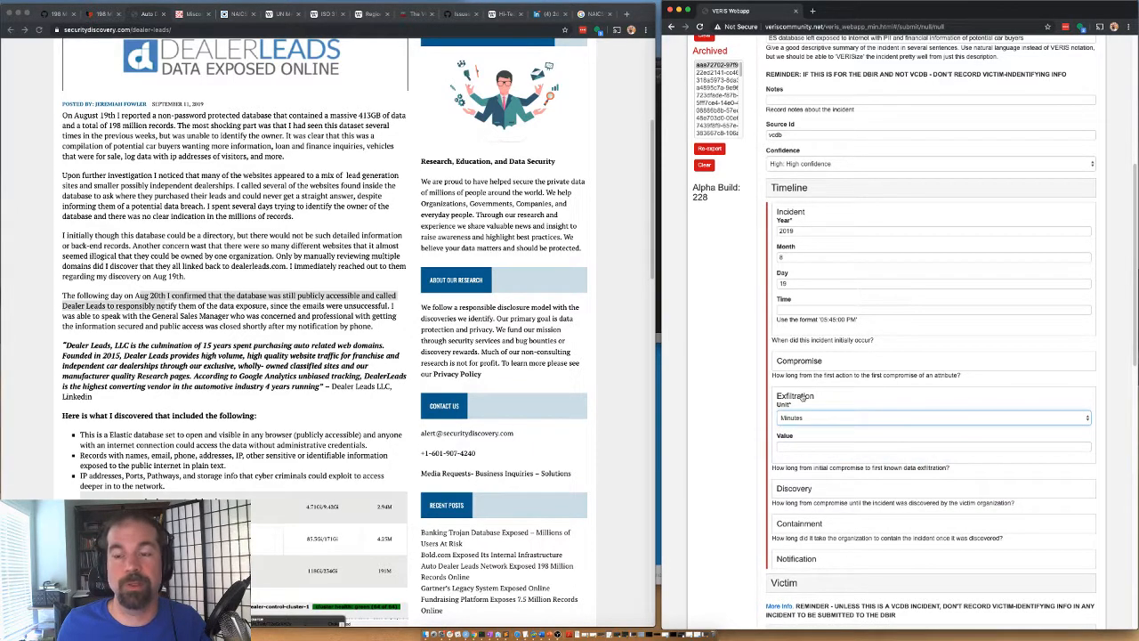
pyautogui.click(800, 396)
# Set the timeline's Discovery time to 24 with the unit Hours
pyautogui.click(795, 435)
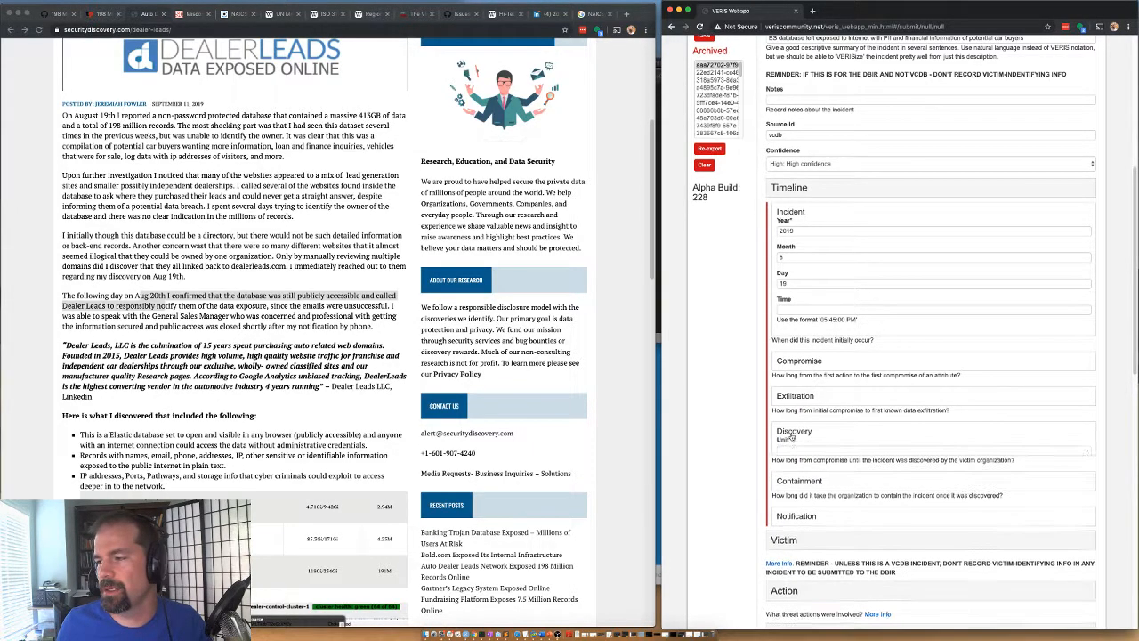
pyautogui.click(795, 452)
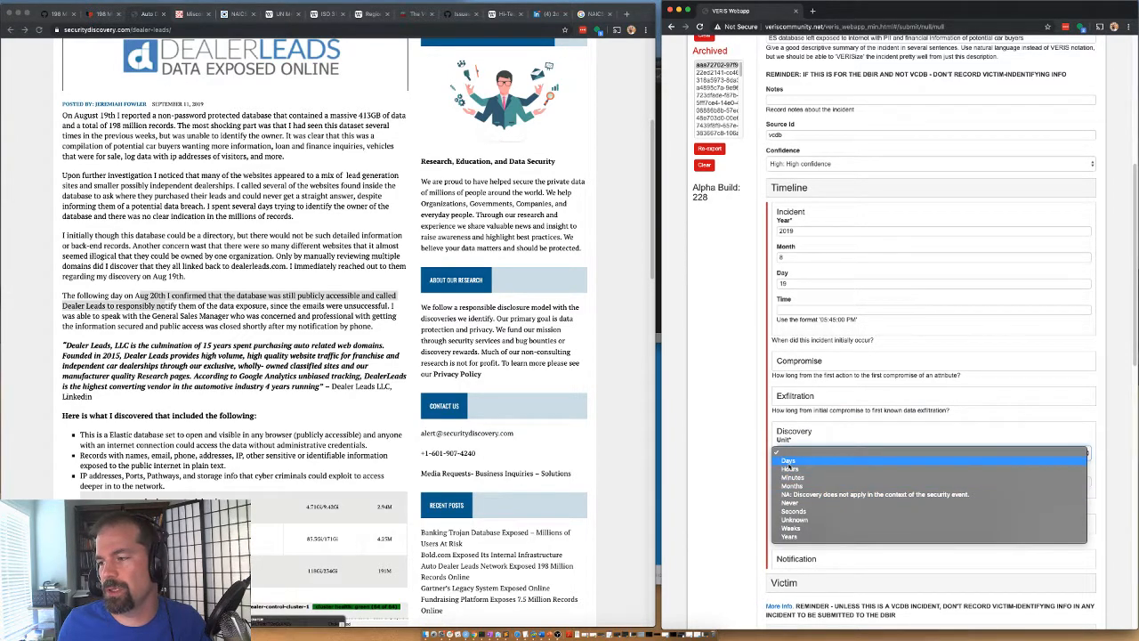
pyautogui.click(789, 469)
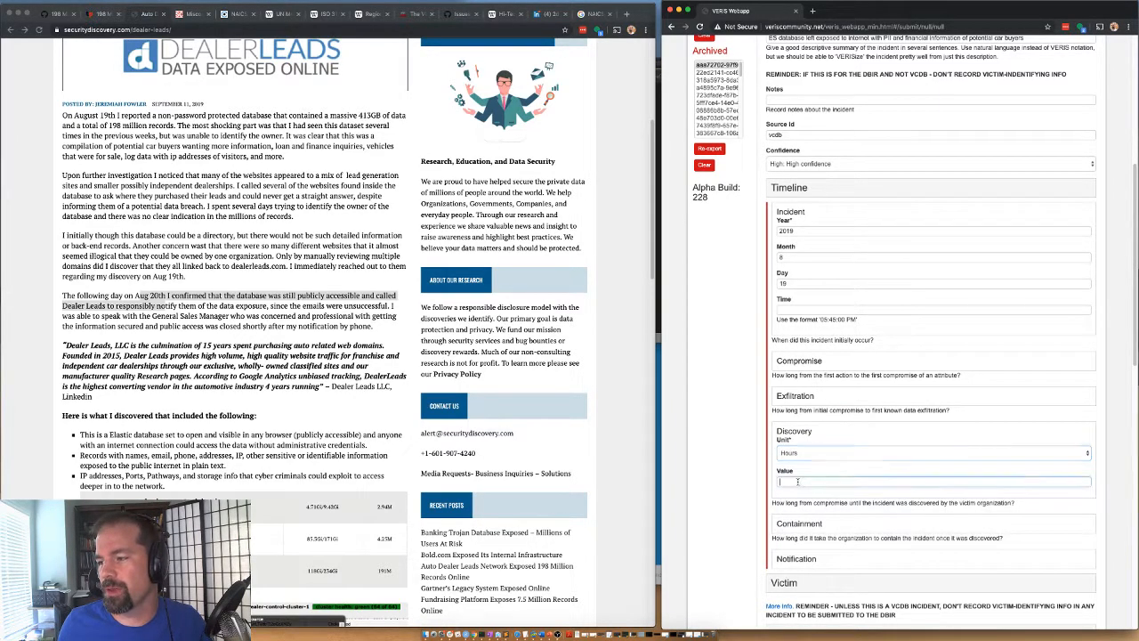
pyautogui.click(798, 481)
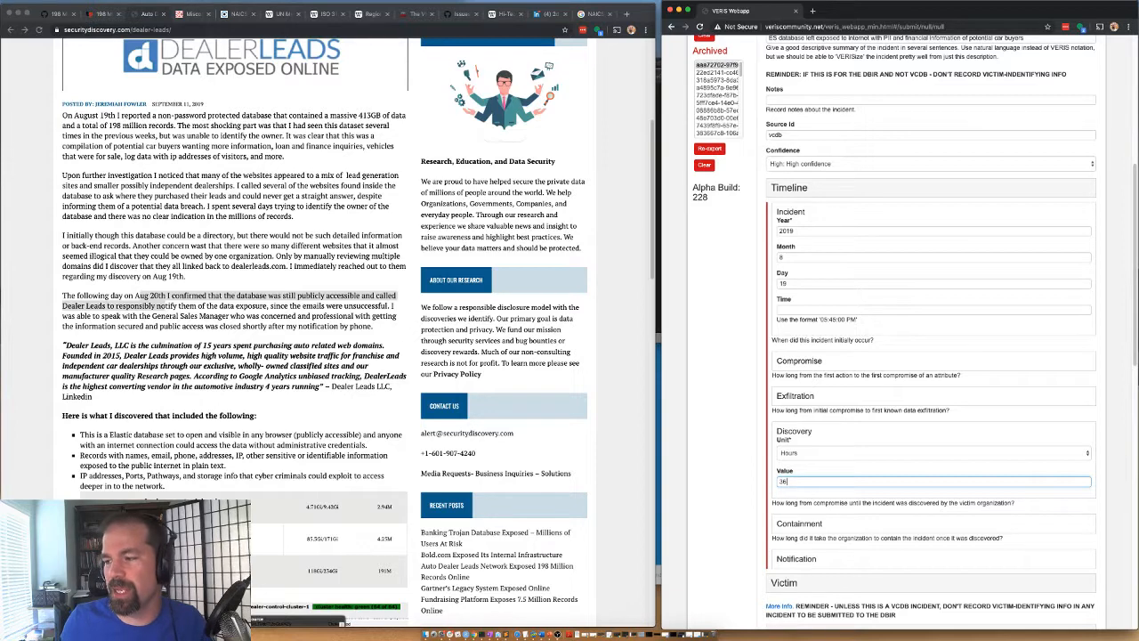
pyautogui.write('36')
pyautogui.press('BackSpace')
pyautogui.press('BackSpace')
pyautogui.write('24')
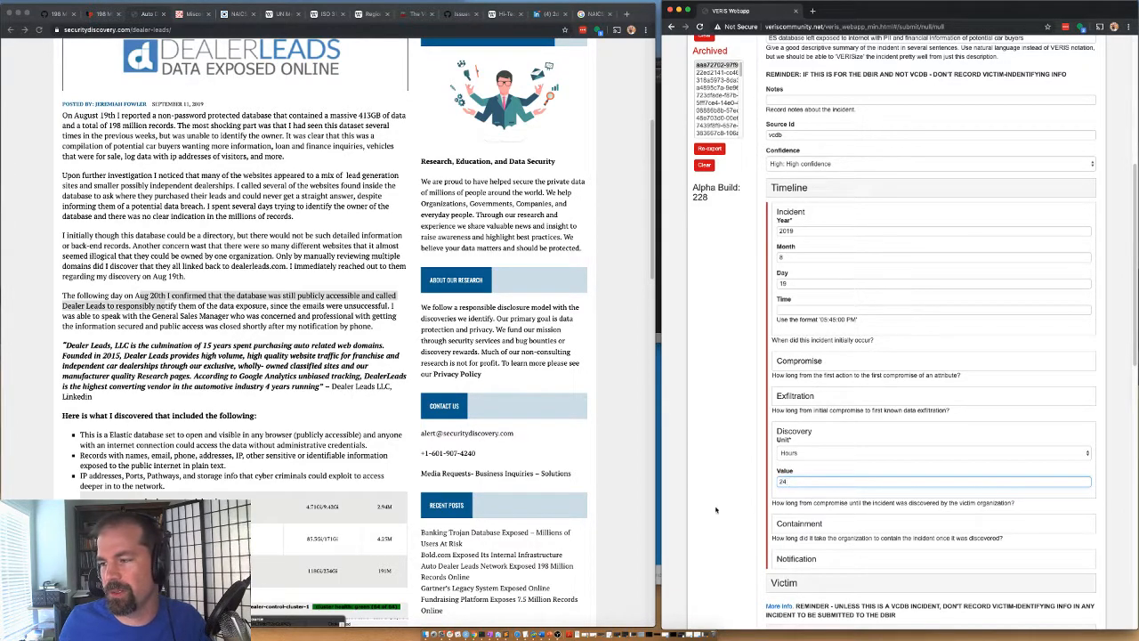
pyautogui.click(803, 514)
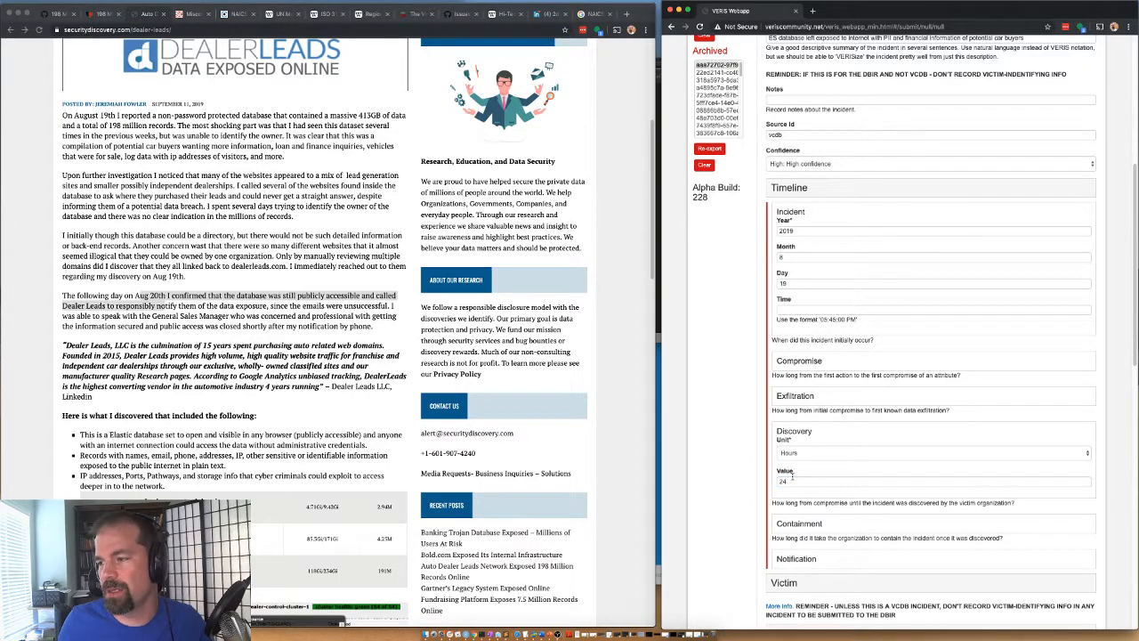
# Set the timeline's Containment unit to Hours and collapse that subsection
pyautogui.click(798, 524)
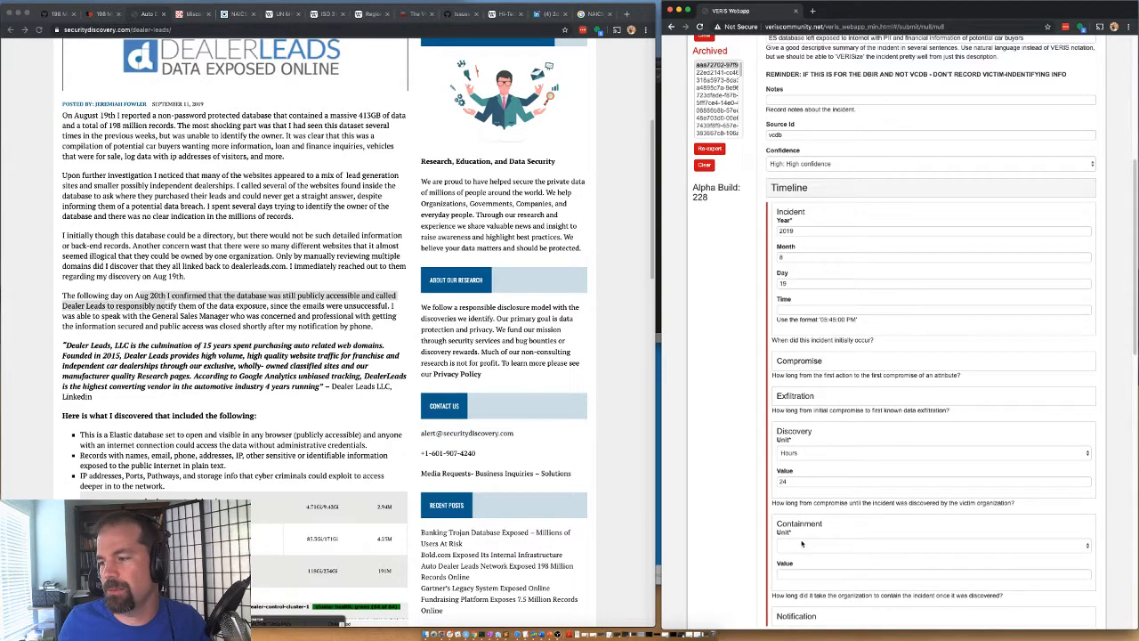
pyautogui.click(800, 543)
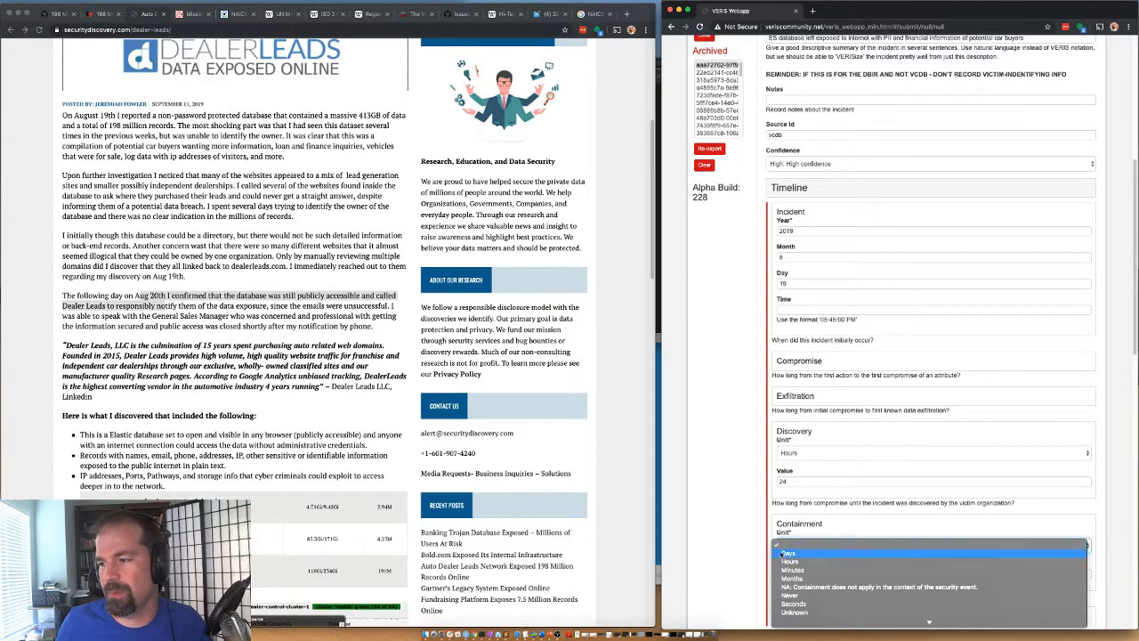
pyautogui.click(745, 528)
pyautogui.scroll(-1, 747, 528)
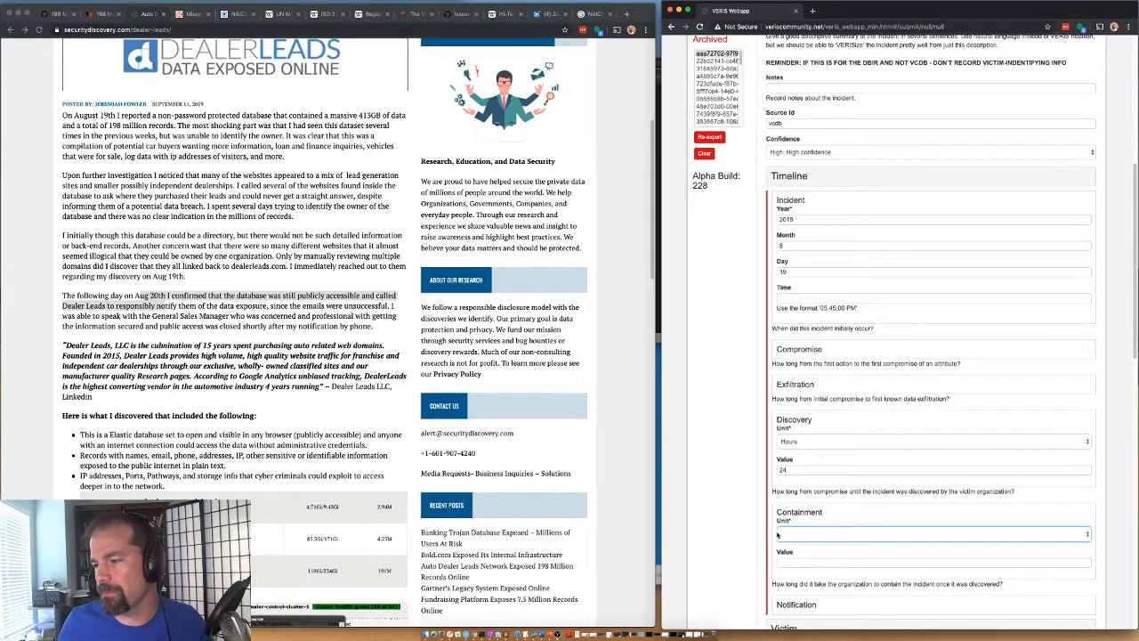
pyautogui.click(778, 534)
pyautogui.click(795, 551)
pyautogui.click(783, 510)
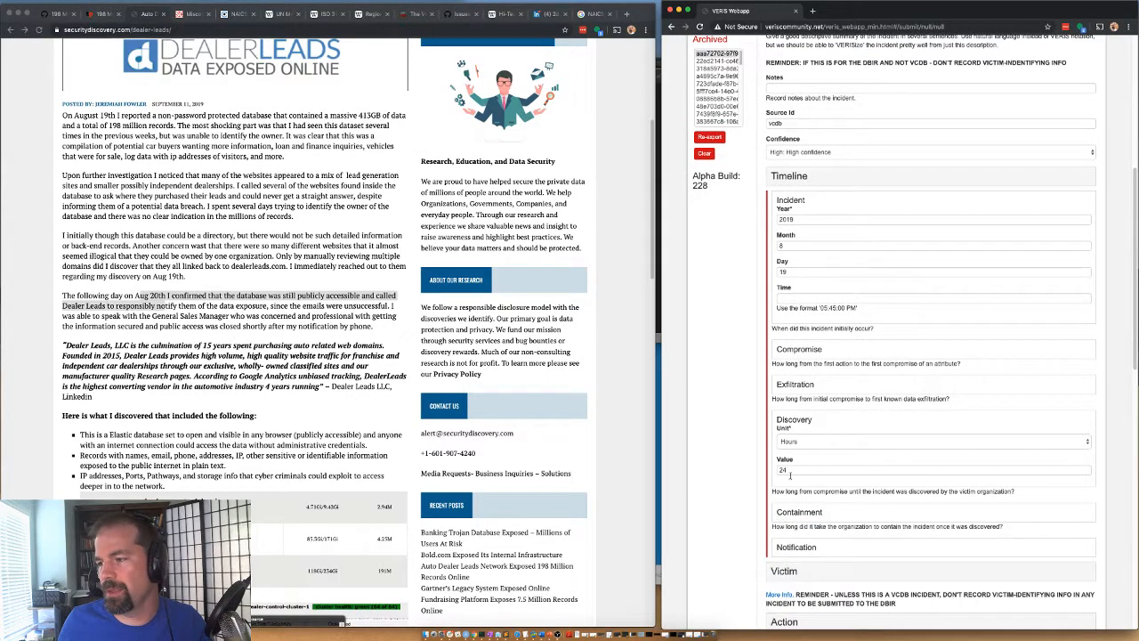
# Collapse the Timeline section with its Discovery entry and expand the Victim section
pyautogui.click(782, 420)
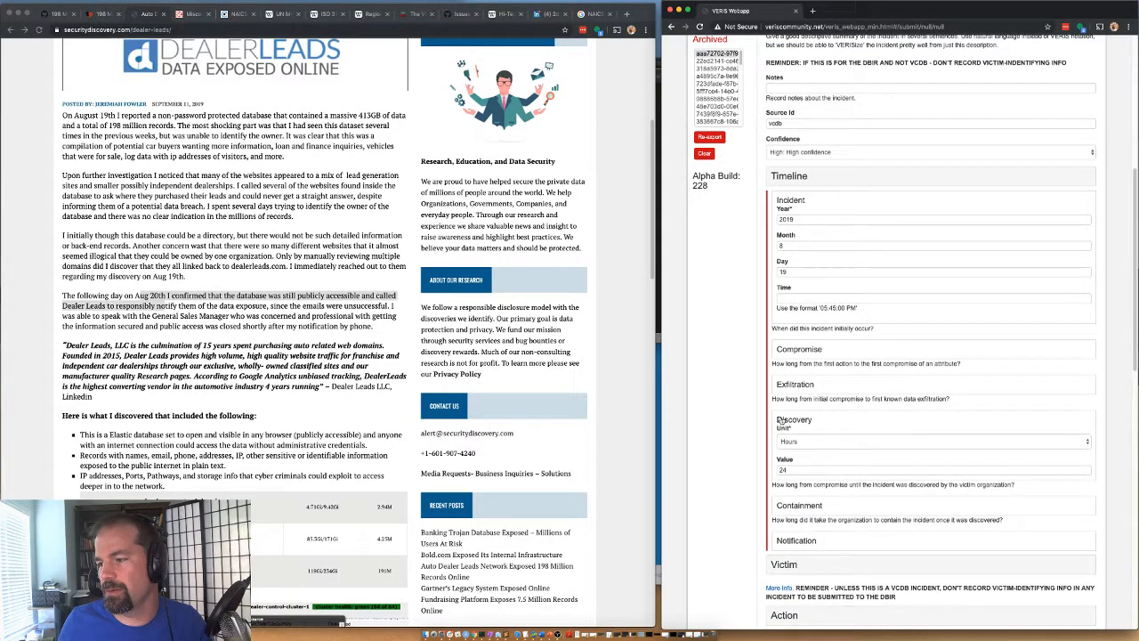
pyautogui.click(795, 178)
pyautogui.click(779, 210)
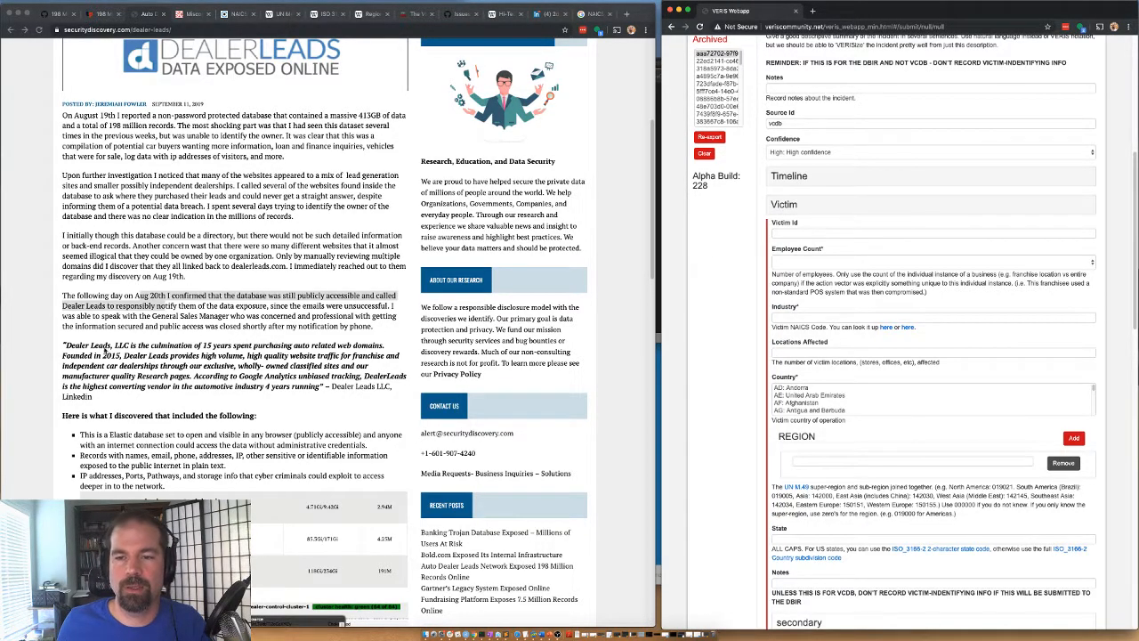
# Copy "Dealer Leads, LLC" from the writeup, search Google for it and open the company's LinkedIn result in a new tab
pyautogui.click(107, 351)
pyautogui.moveTo(130, 346); pyautogui.dragTo(65, 345)
pyautogui.hotkey('ctrl', 'c')
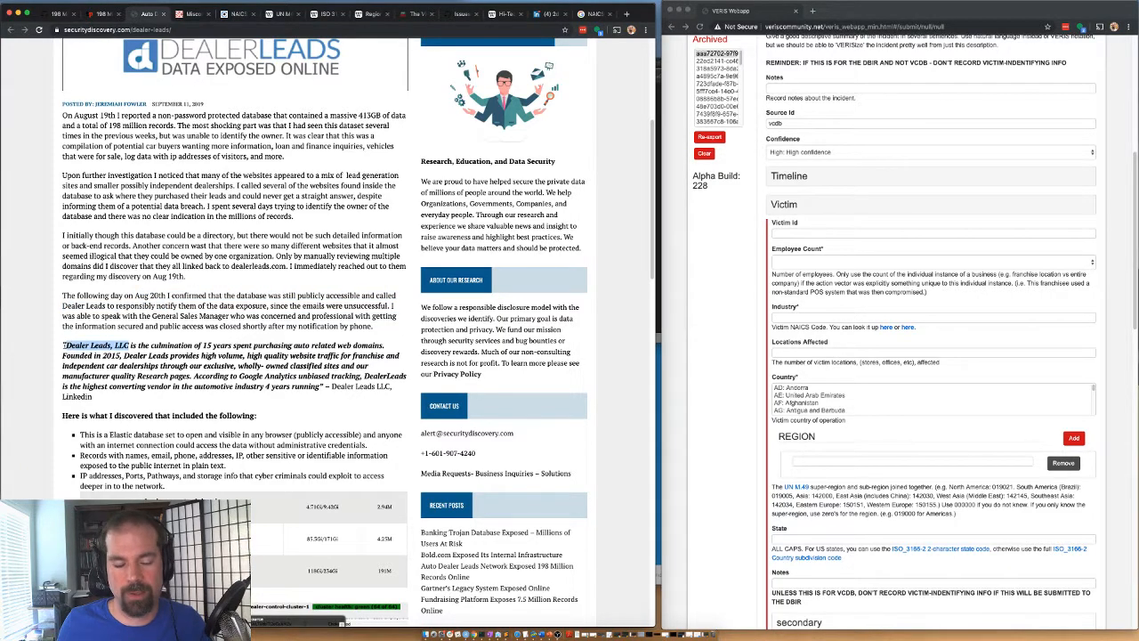
pyautogui.click(503, 14)
pyautogui.click(11, 30)
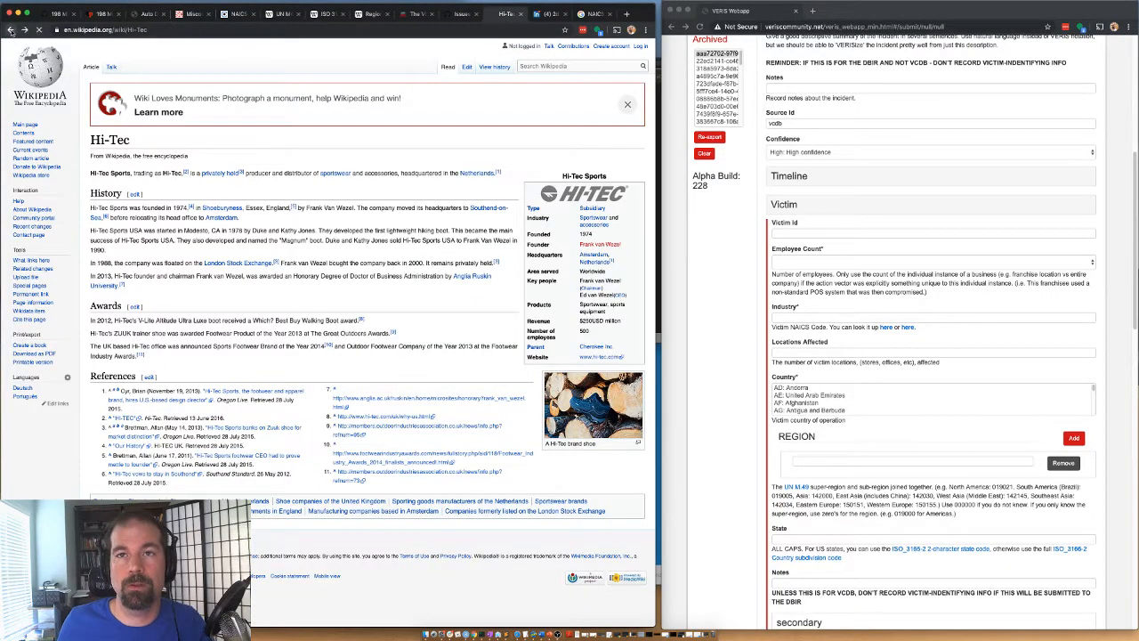
pyautogui.doubleClick(212, 58)
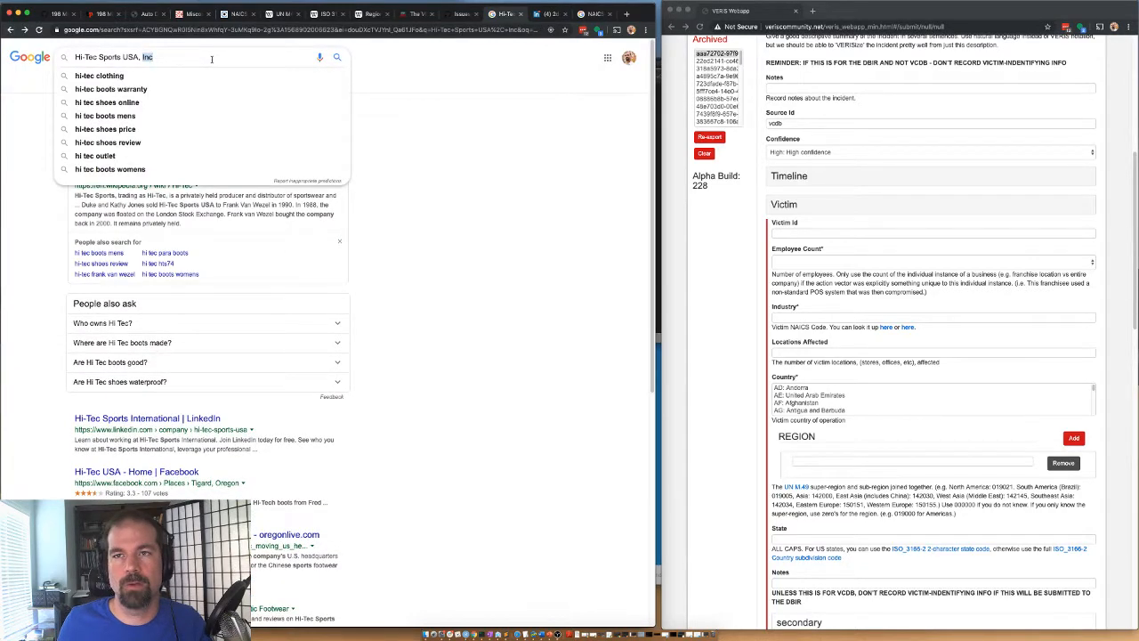
pyautogui.hotkey('ctrl', 'a')
pyautogui.hotkey('ctrl', 'v')
pyautogui.press('Return')
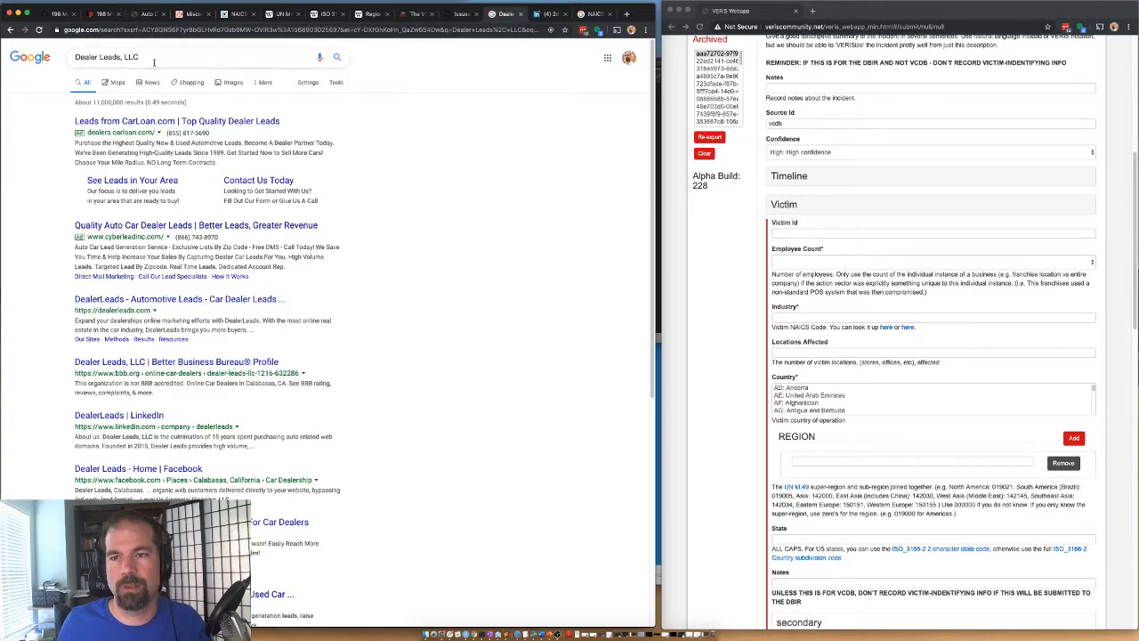
pyautogui.rightClick(132, 418)
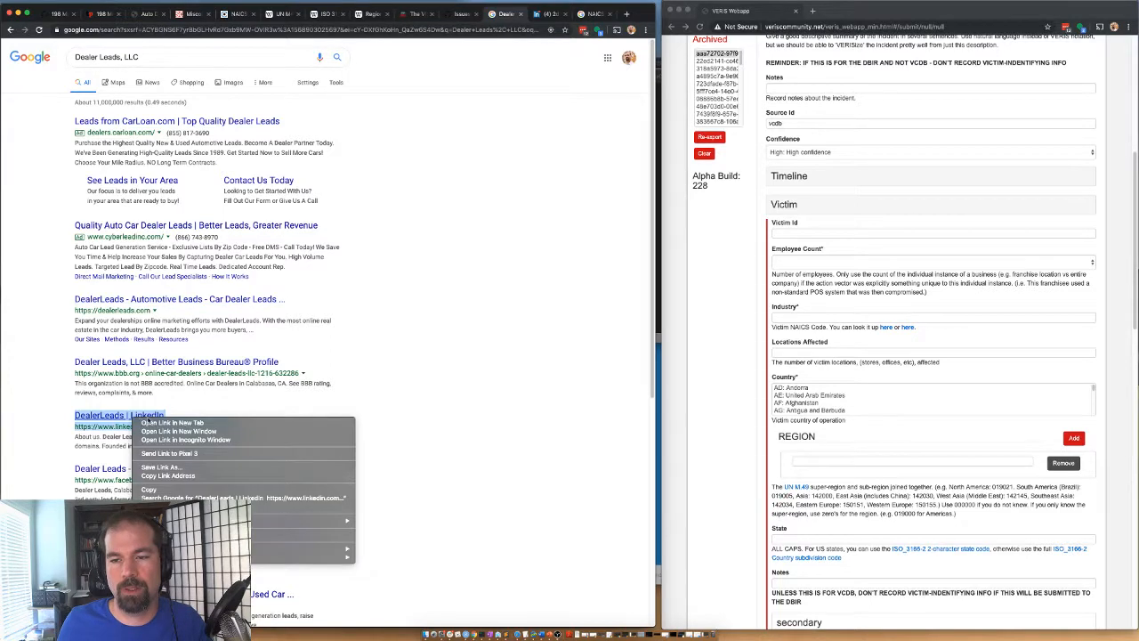
pyautogui.click(160, 423)
# Search Google for "Dealer Leads, LLC number of employees" and examine the business details on its Better Business Bureau profile
pyautogui.click(158, 57)
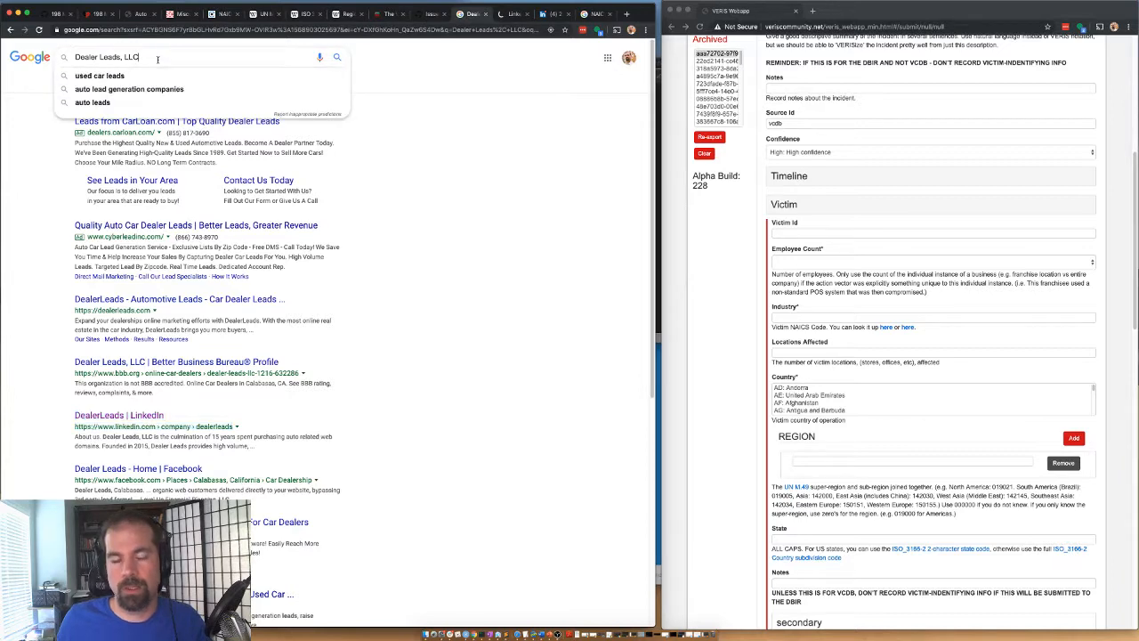
pyautogui.write('number of employees')
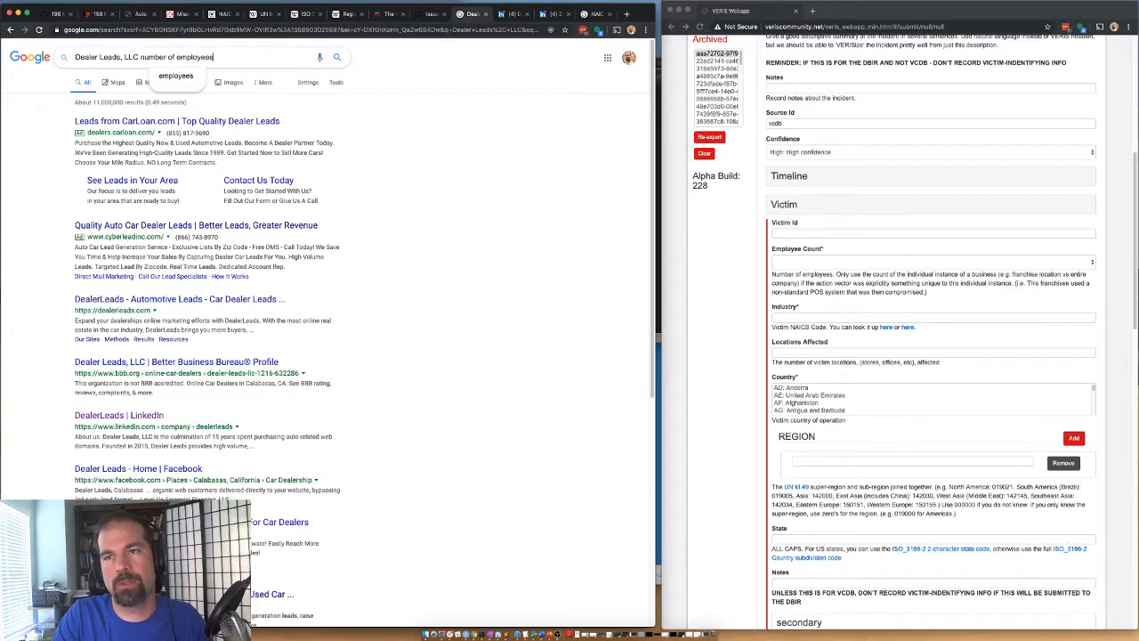
pyautogui.press('Return')
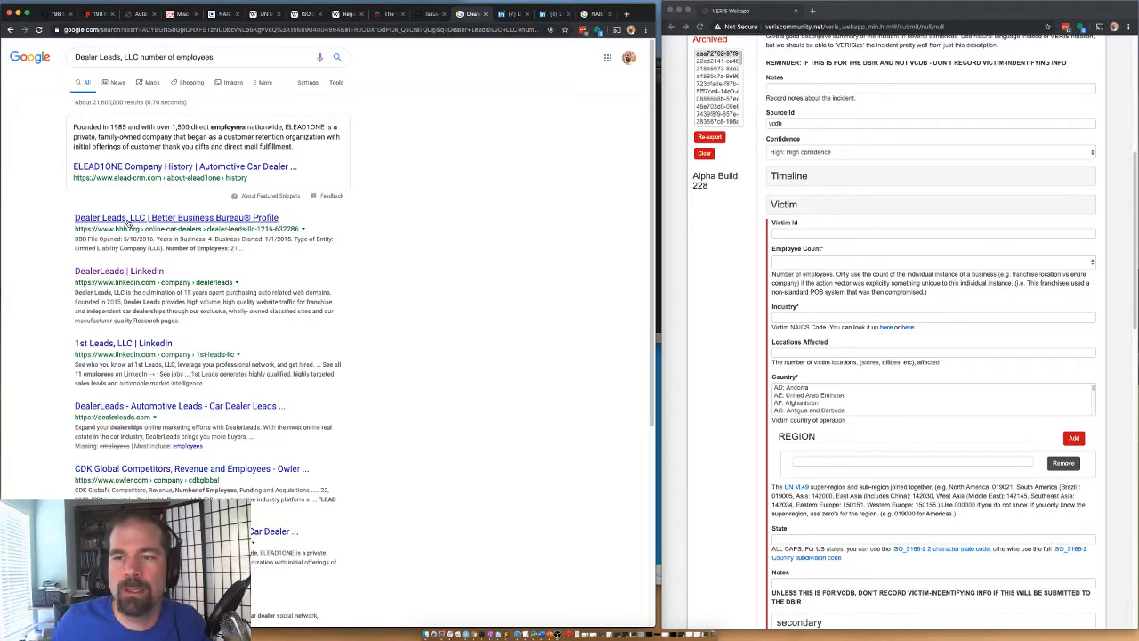
pyautogui.click(128, 222)
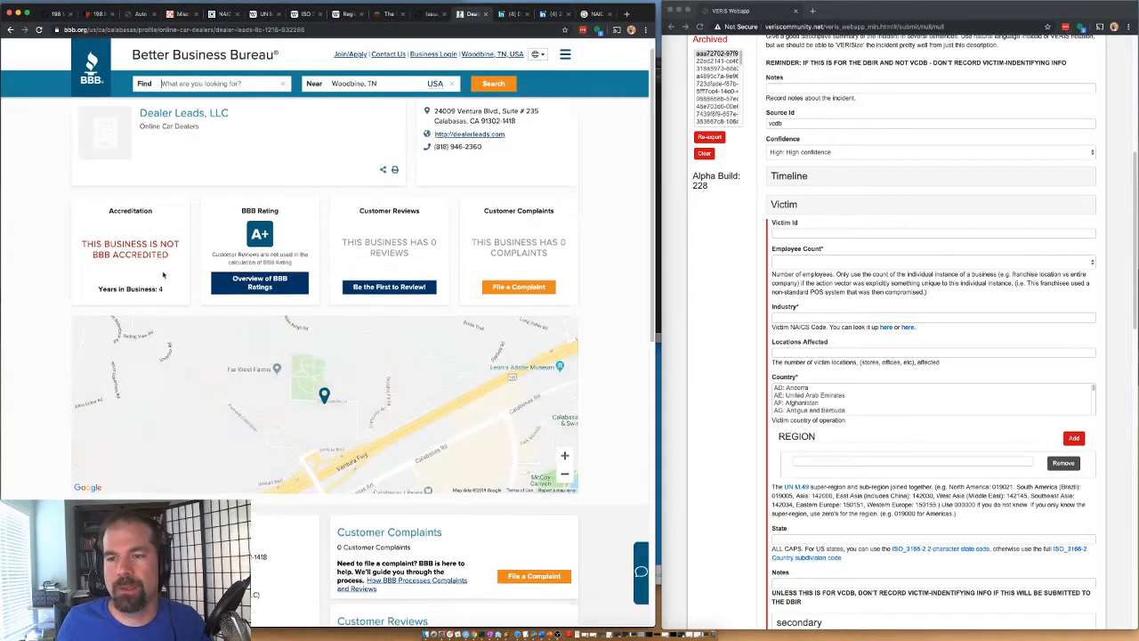
pyautogui.scroll(-2, 128, 249)
pyautogui.scroll(-3, 127, 250)
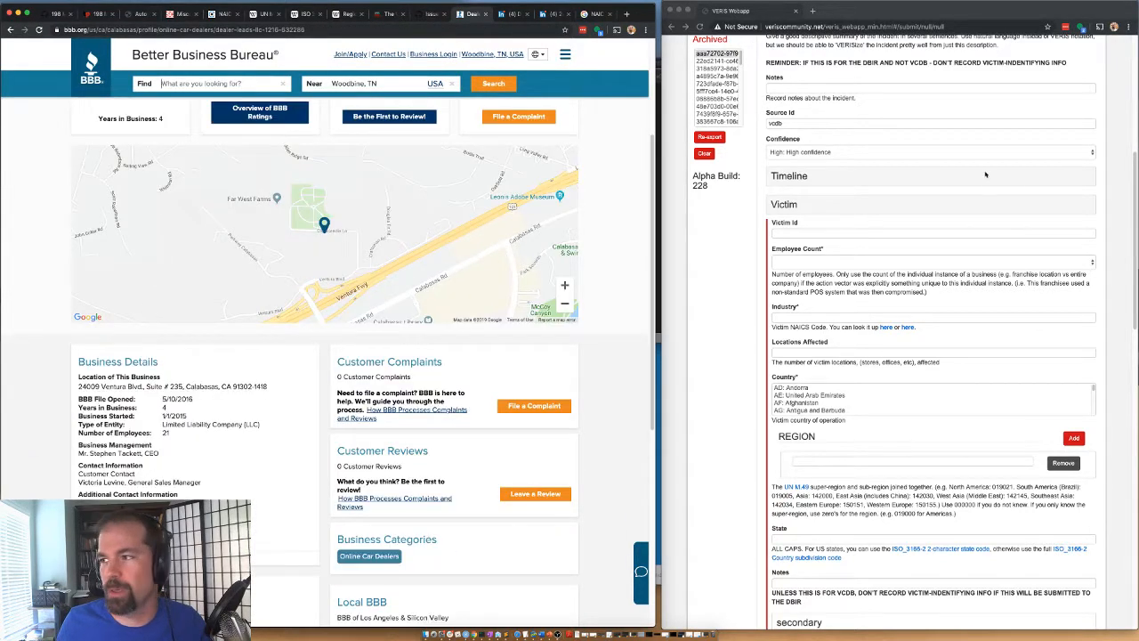
# Set the Victim Id to "Dealer Leads, LLC" and the employee count to "11 to 100: 11 to 100 employees"
pyautogui.click(799, 235)
pyautogui.click(800, 235)
pyautogui.press('super+v')
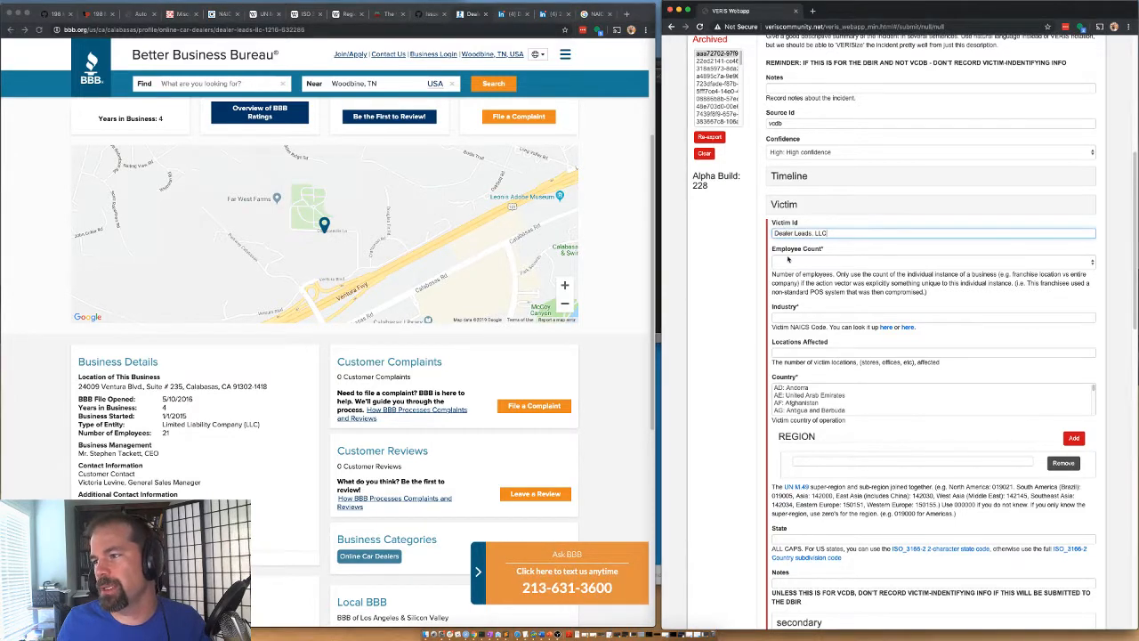
pyautogui.click(790, 262)
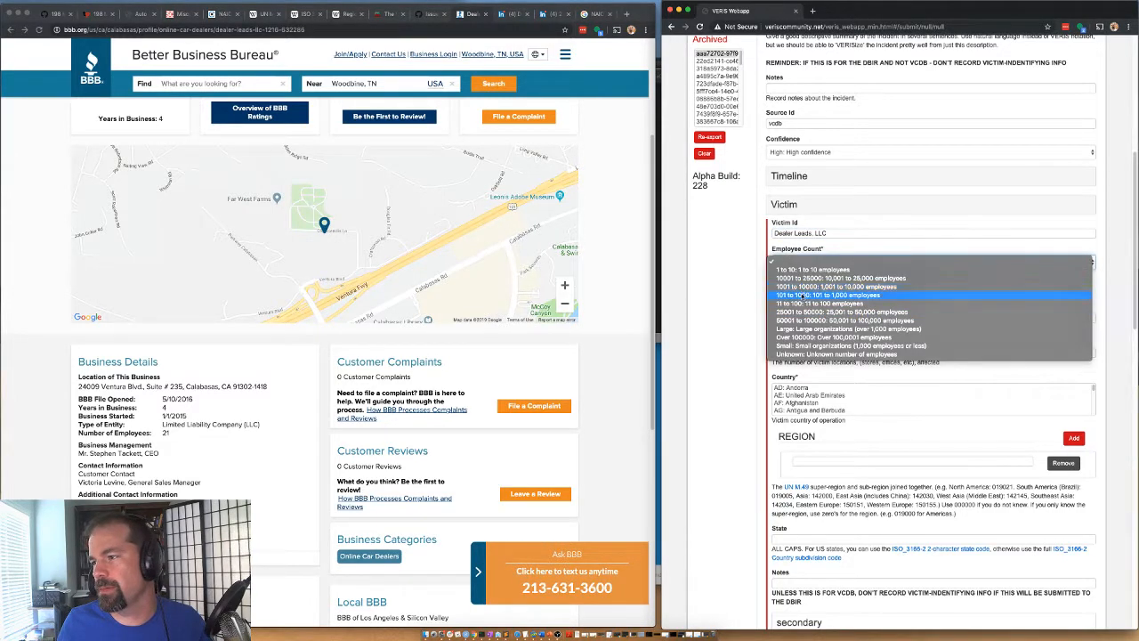
pyautogui.click(802, 304)
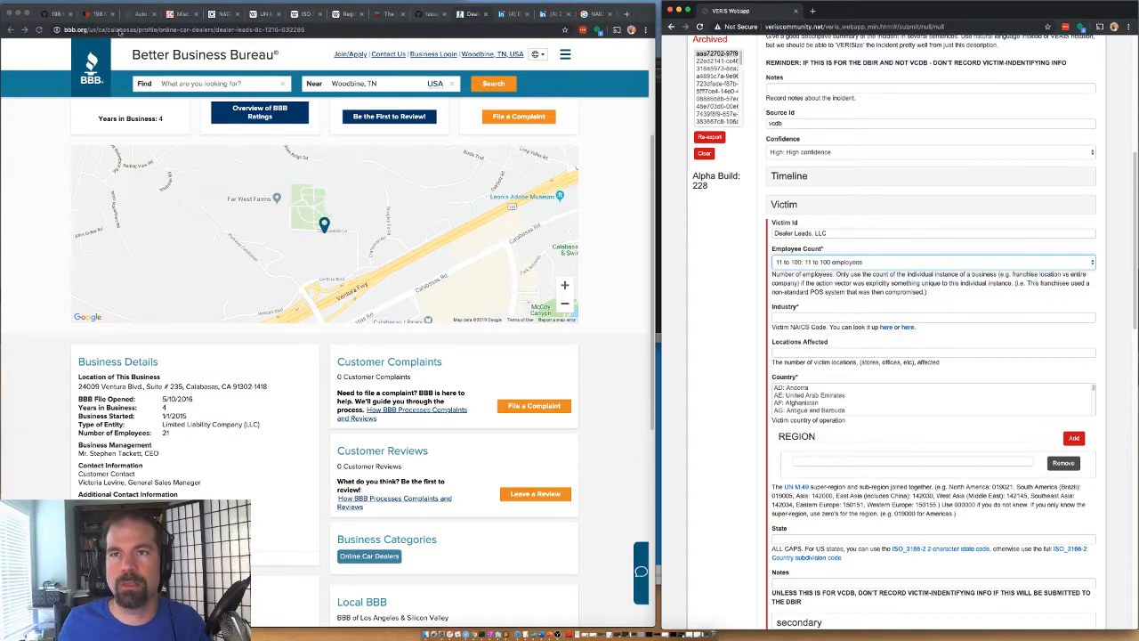
# Close the old 2degrees NZ Ltd LinkedIn page and bring up the DealerLeads LinkedIn page
pyautogui.click(553, 15)
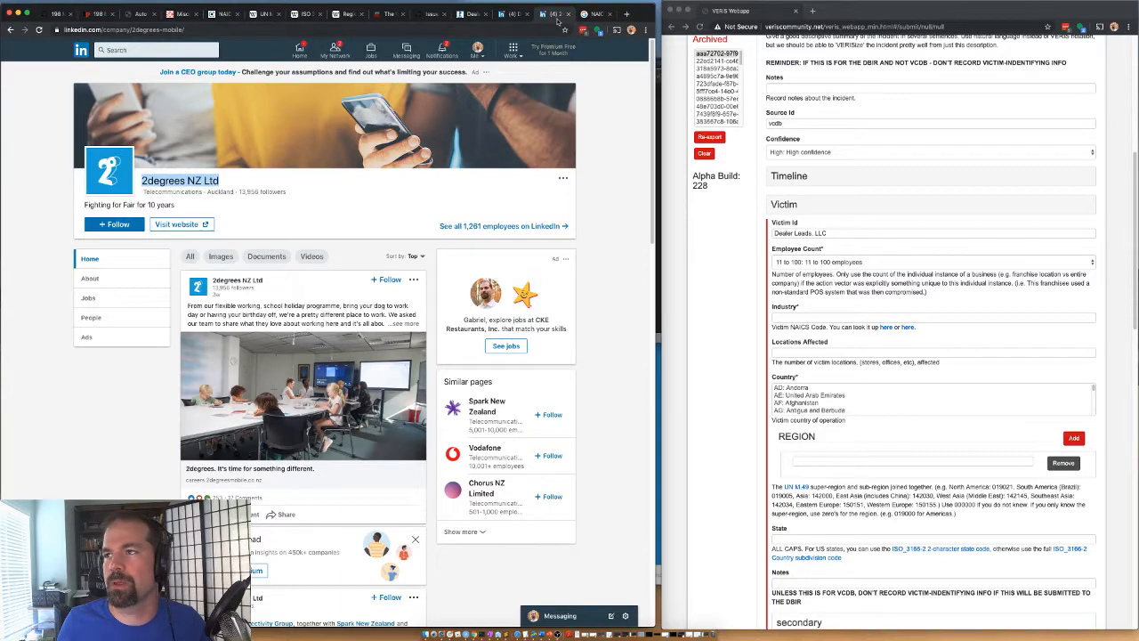
pyautogui.click(570, 14)
pyautogui.click(512, 16)
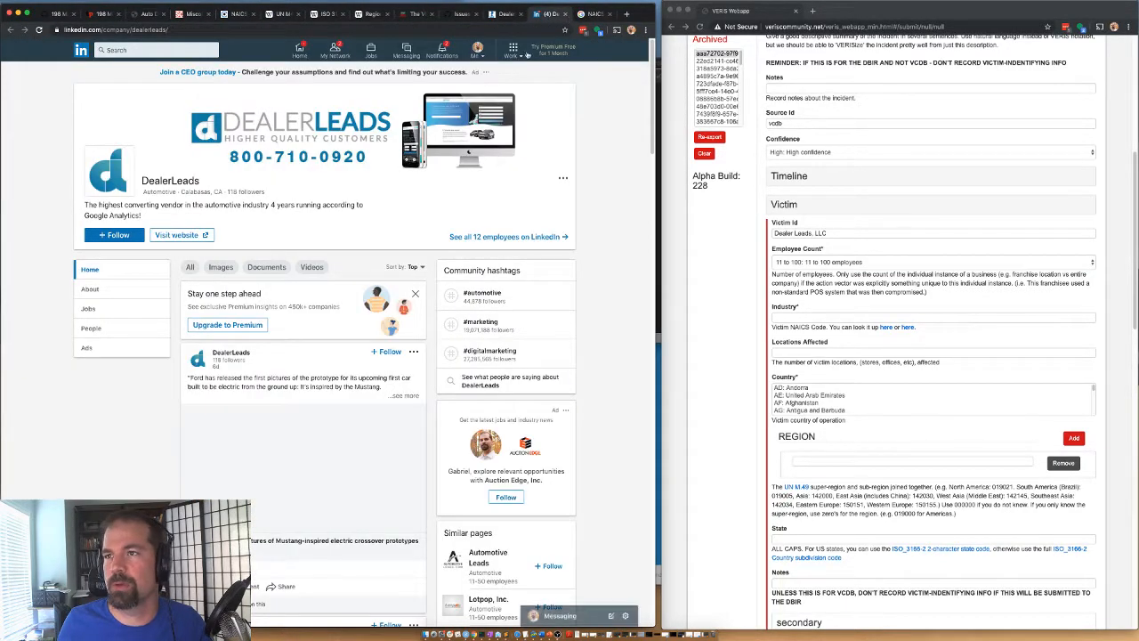
# Find the data processing and hosting entry in the NAICS code list and set the victim's Industry to 518210
pyautogui.click(59, 13)
pyautogui.click(595, 13)
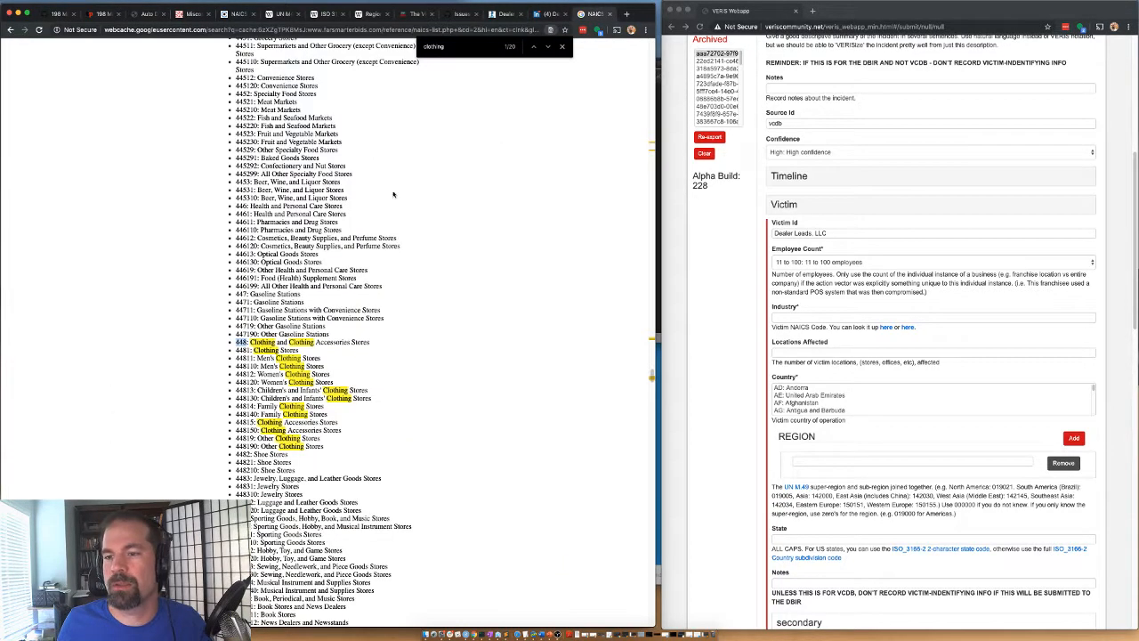
pyautogui.scroll(15, 330, 306)
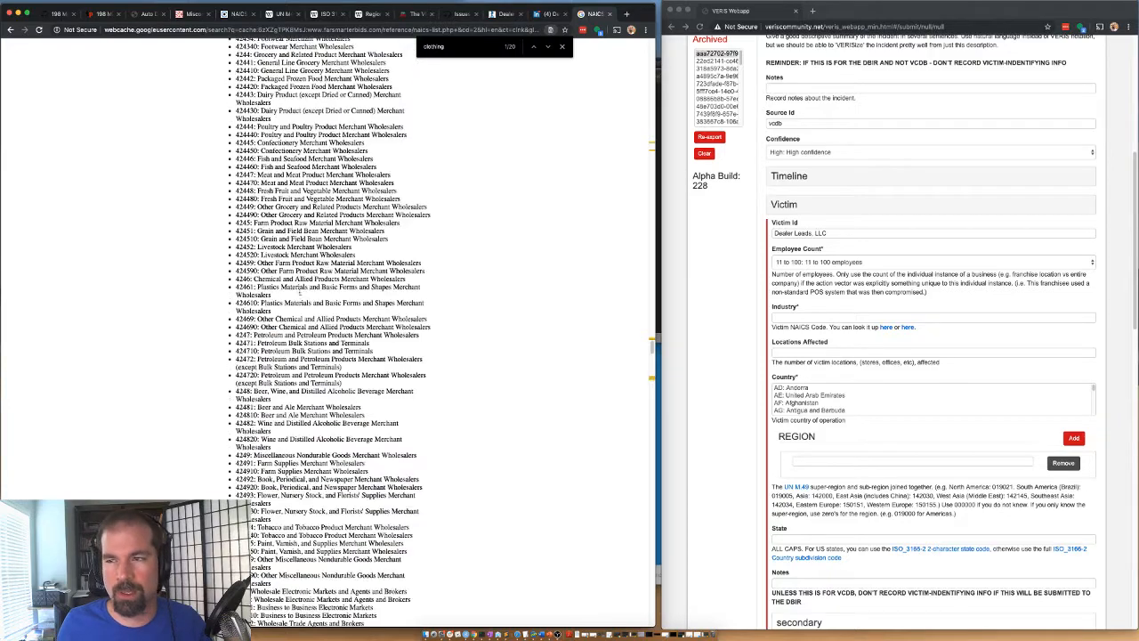
pyautogui.write('data')
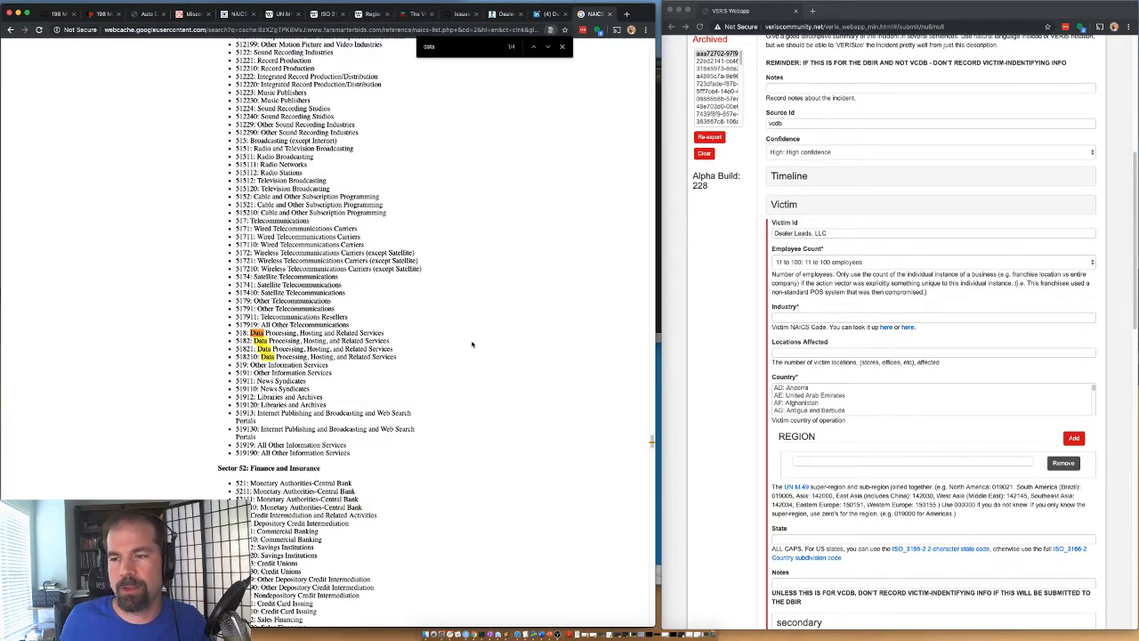
pyautogui.moveTo(258, 358); pyautogui.dragTo(234, 360)
pyautogui.press('super+c')
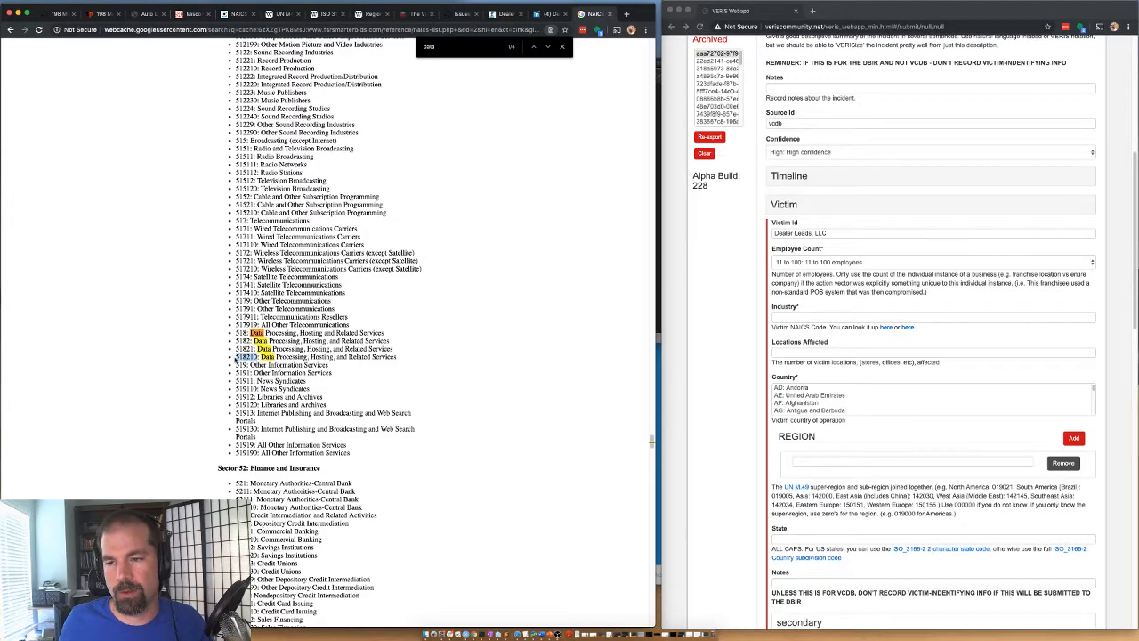
pyautogui.scroll(15, 313, 274)
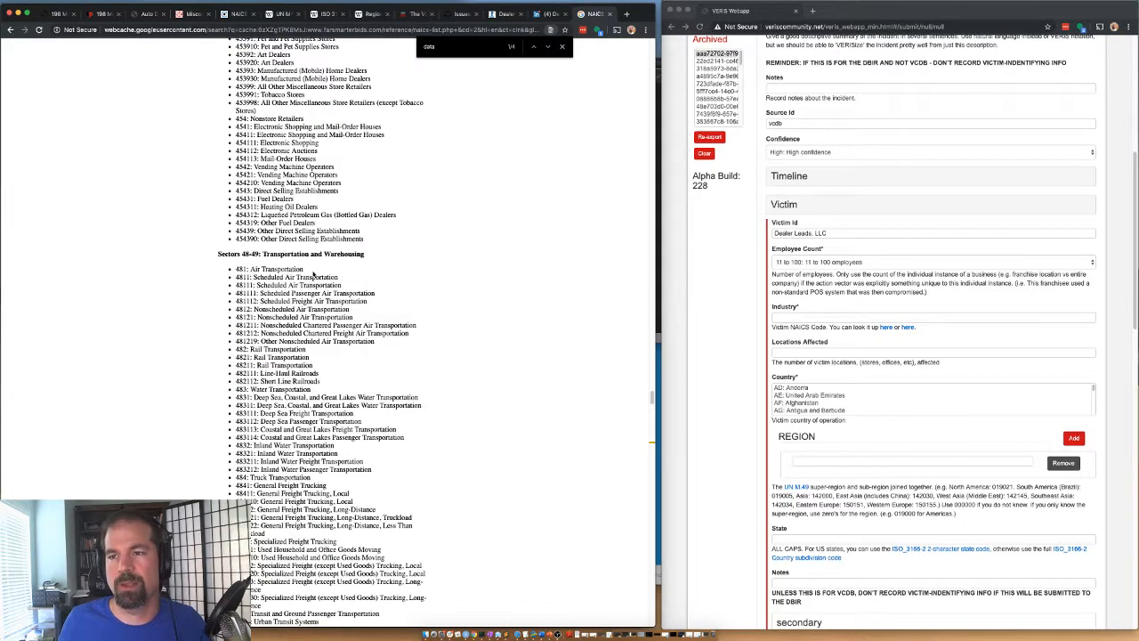
pyautogui.scroll(-15, 278, 368)
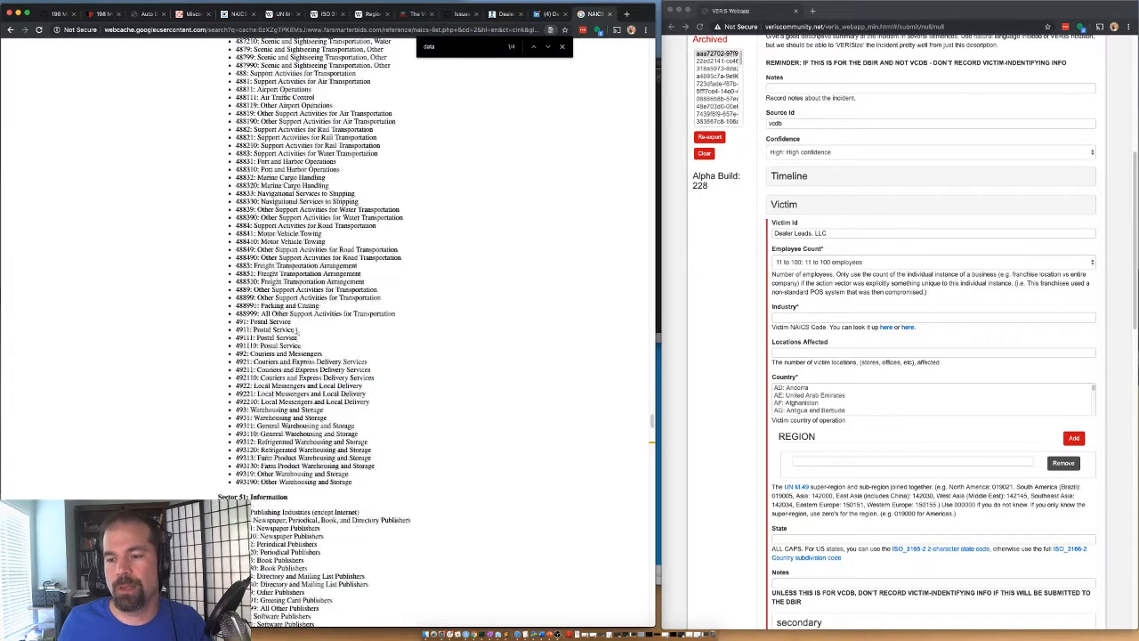
pyautogui.click(823, 317)
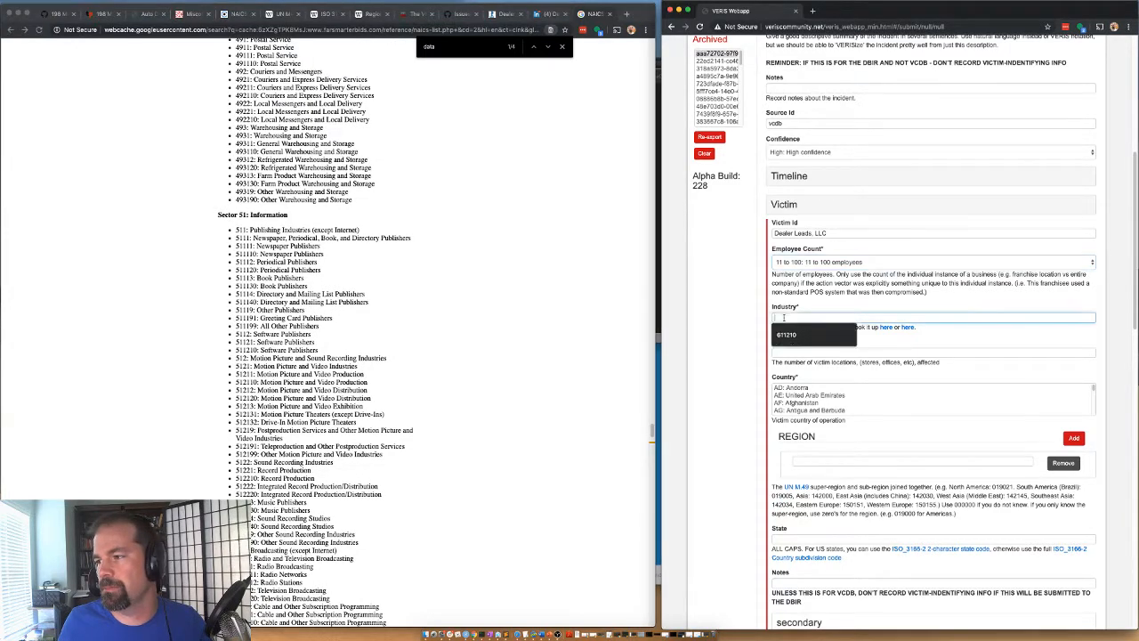
pyautogui.press('super+v')
# Set the victim's Locations Affected to 1 and its Country to "US: United States of America"
pyautogui.click(789, 353)
pyautogui.write('1')
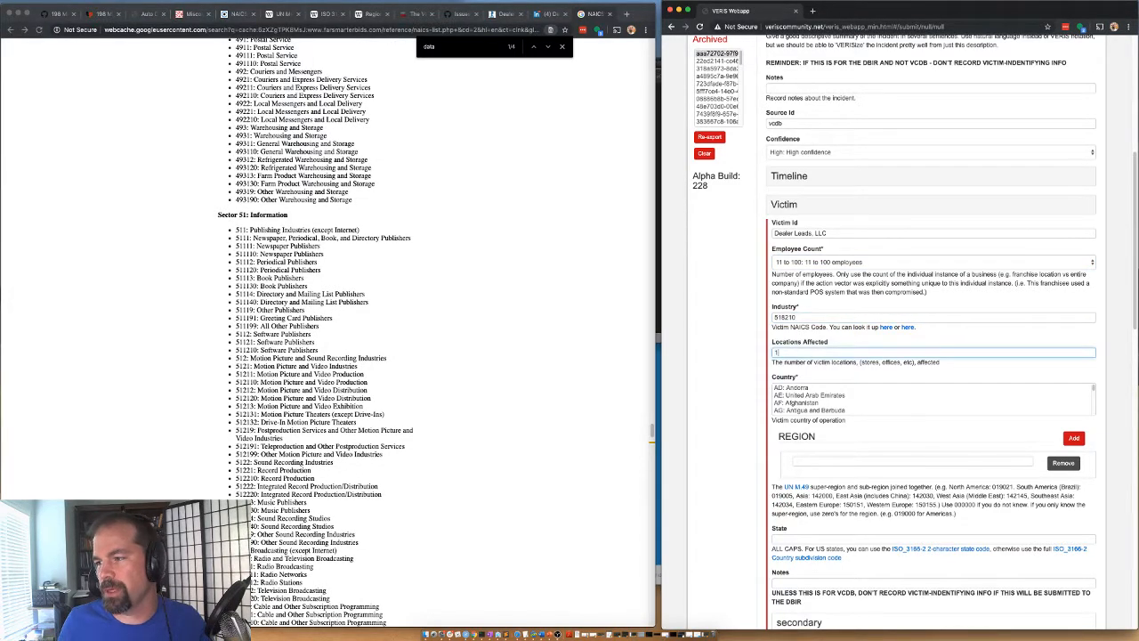
pyautogui.click(799, 400)
pyautogui.press('u')
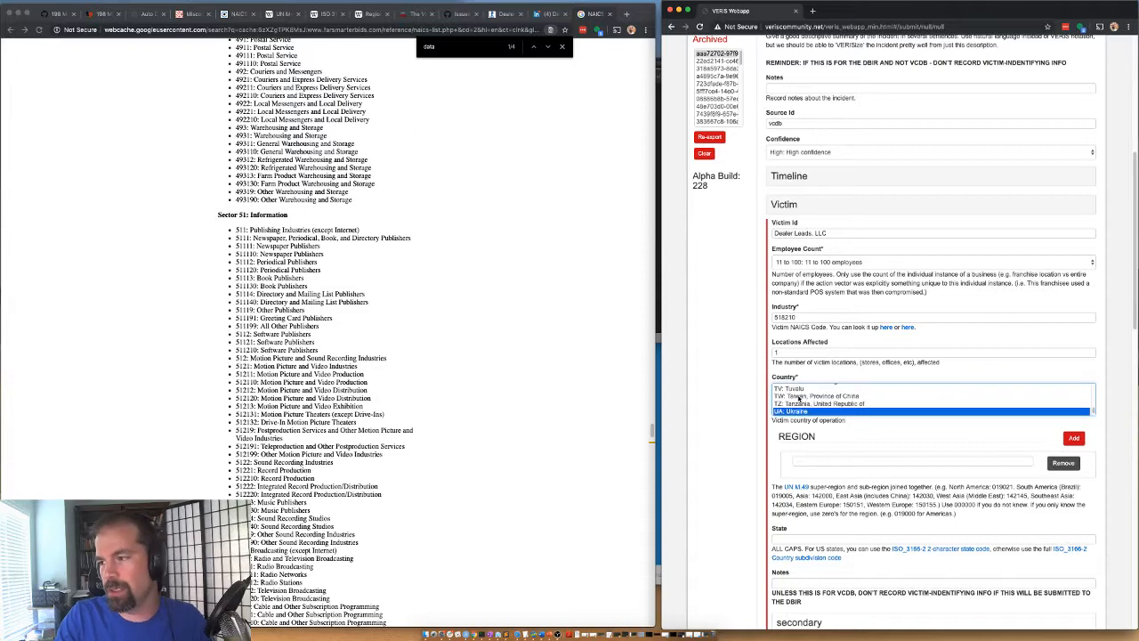
pyautogui.press('s')
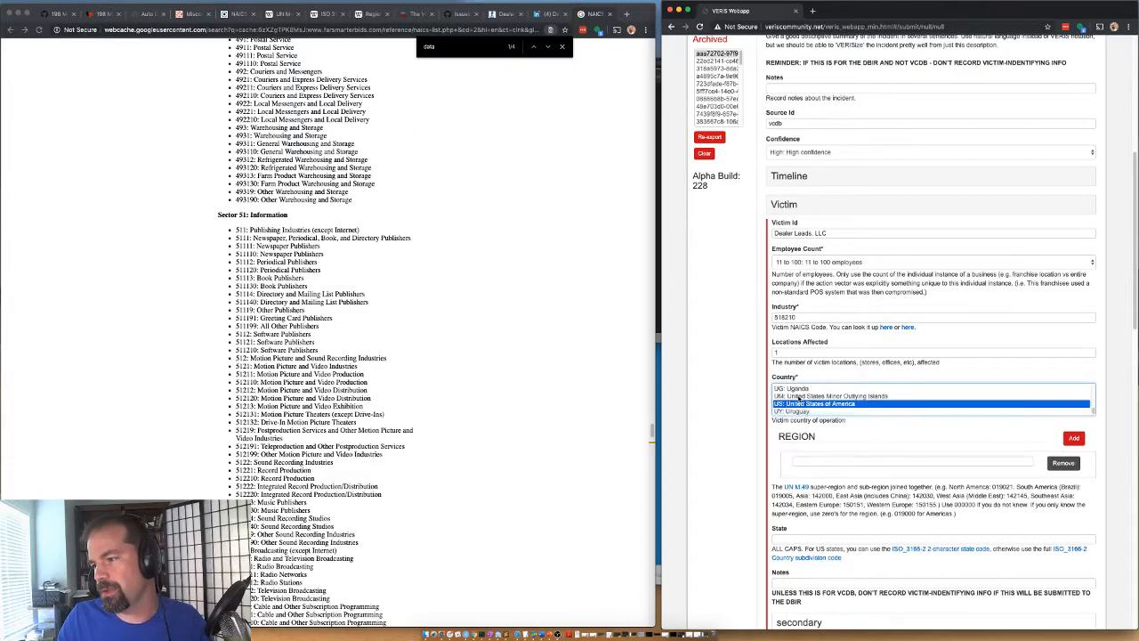
# Check the company's location on its LinkedIn page, set the victim Region to 019021 and State to US-CA, and collapse the Victim section
pyautogui.click(547, 14)
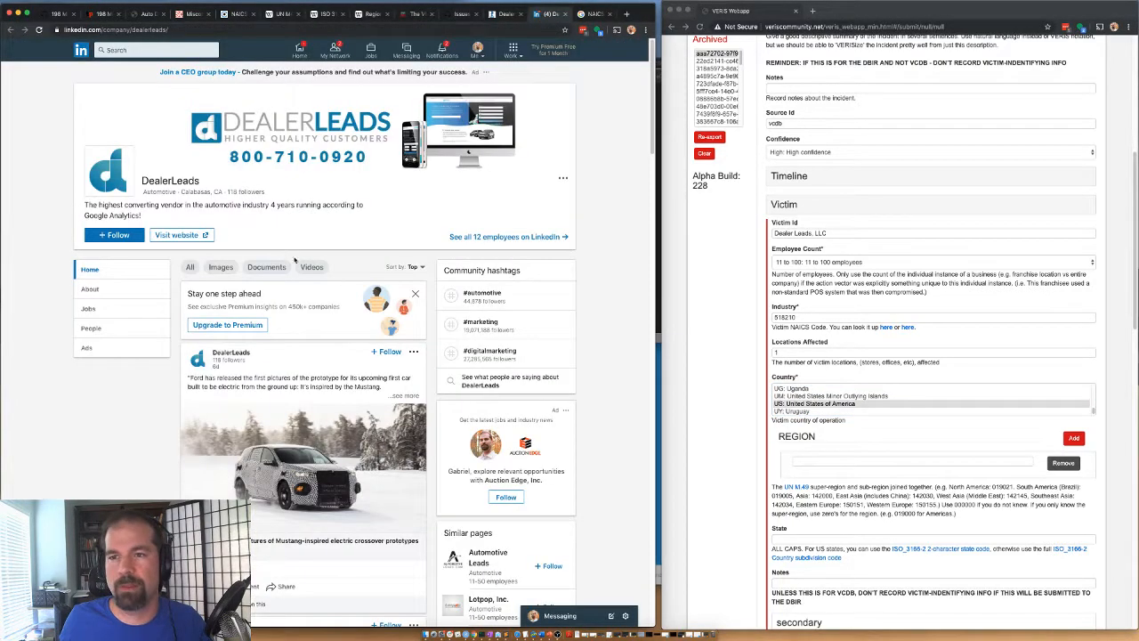
pyautogui.scroll(-4, 296, 335)
pyautogui.scroll(3, 294, 329)
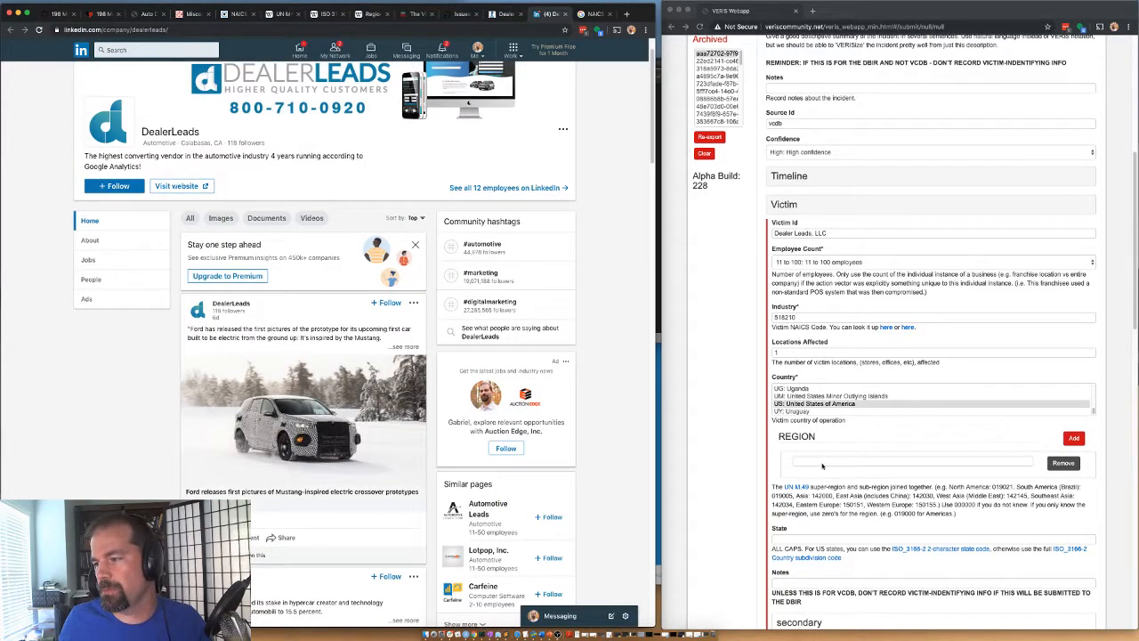
pyautogui.doubleClick(1003, 488)
pyautogui.hotkey('ctrl', 'c')
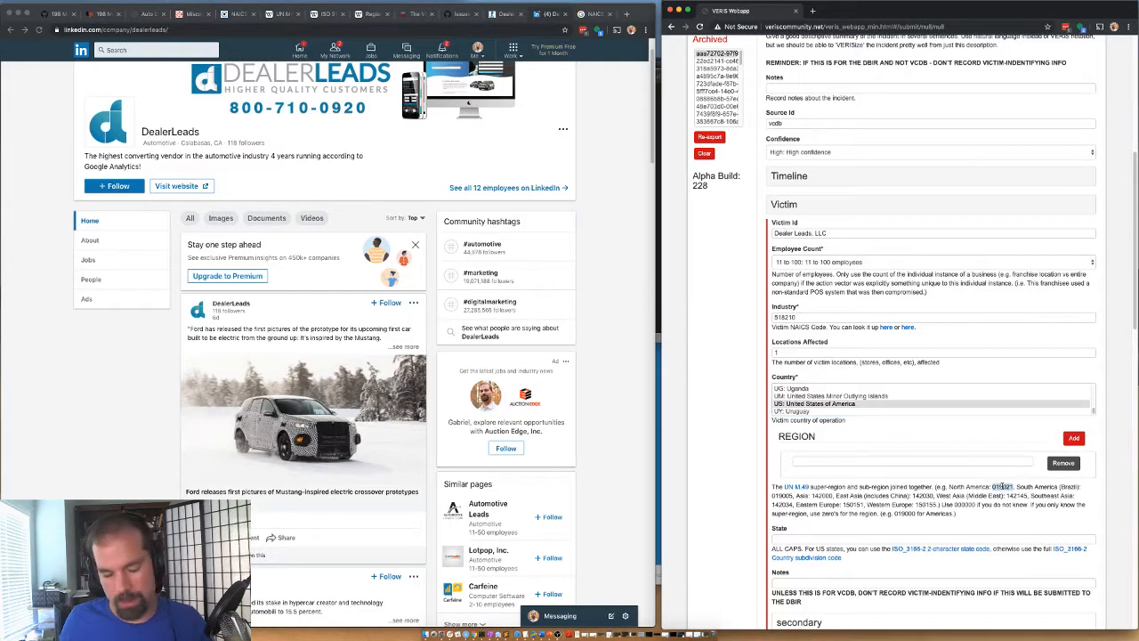
pyautogui.click(929, 464)
pyautogui.hotkey('ctrl', 'v')
pyautogui.click(806, 540)
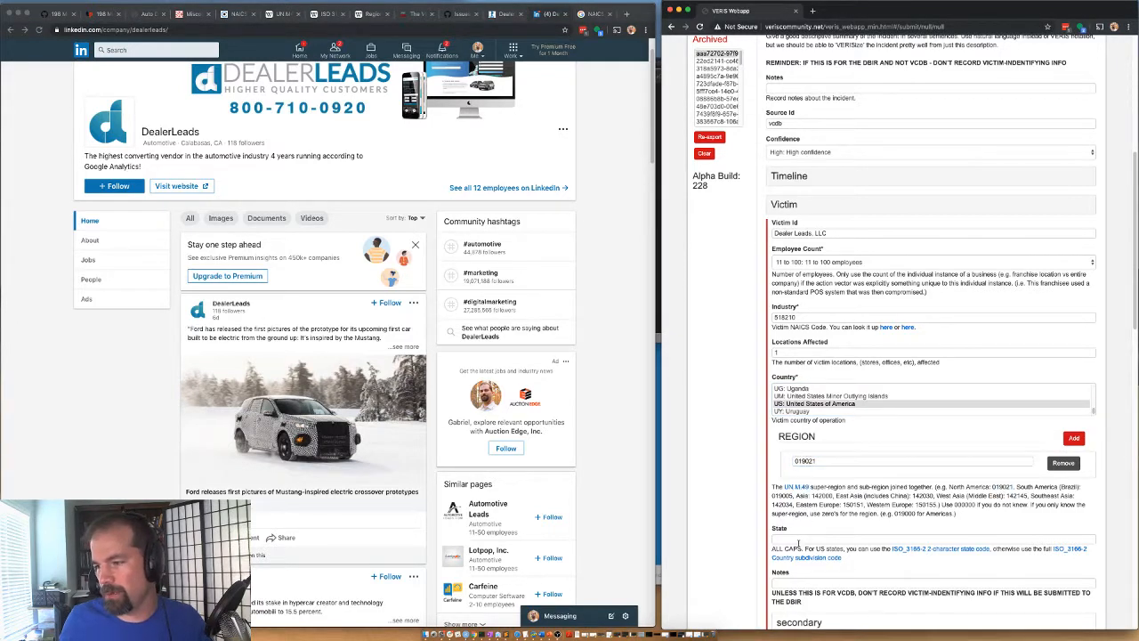
pyautogui.write('US-CA')
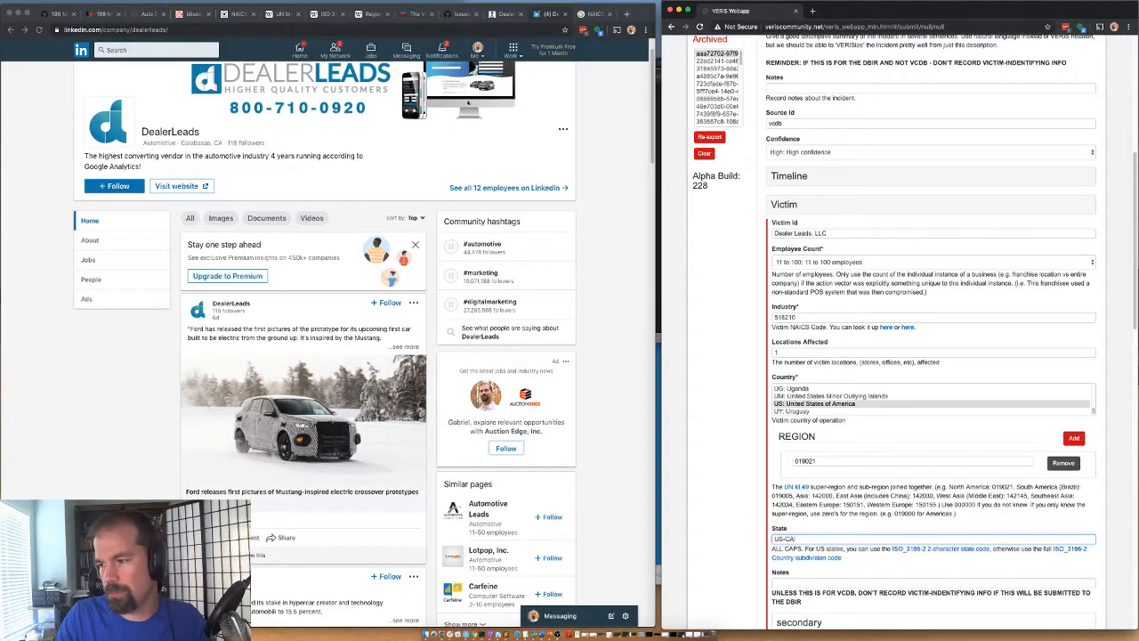
pyautogui.scroll(-3, 753, 556)
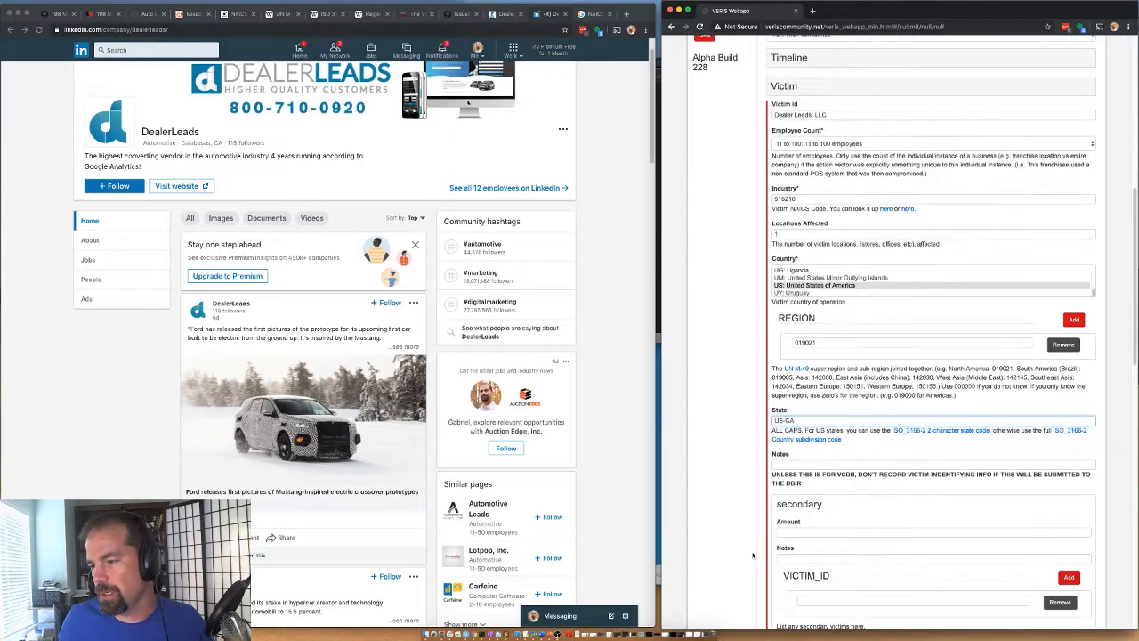
pyautogui.click(798, 87)
# Record an Error action with variety "Publishing error" and vector "Unknown", and collapse the Action section
pyautogui.click(792, 136)
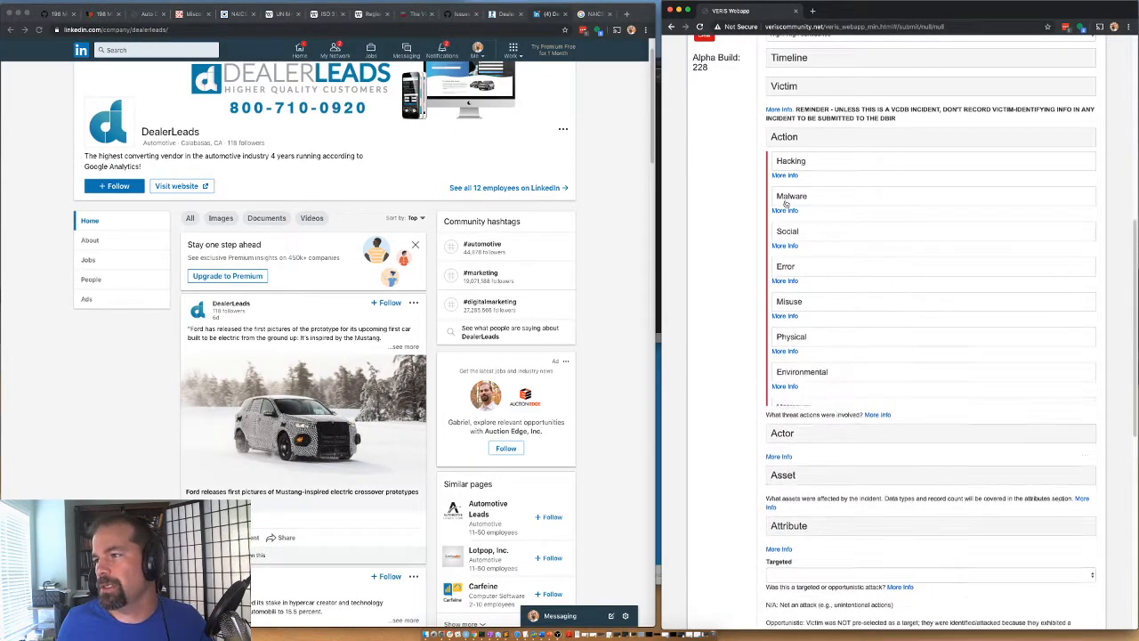
pyautogui.click(783, 268)
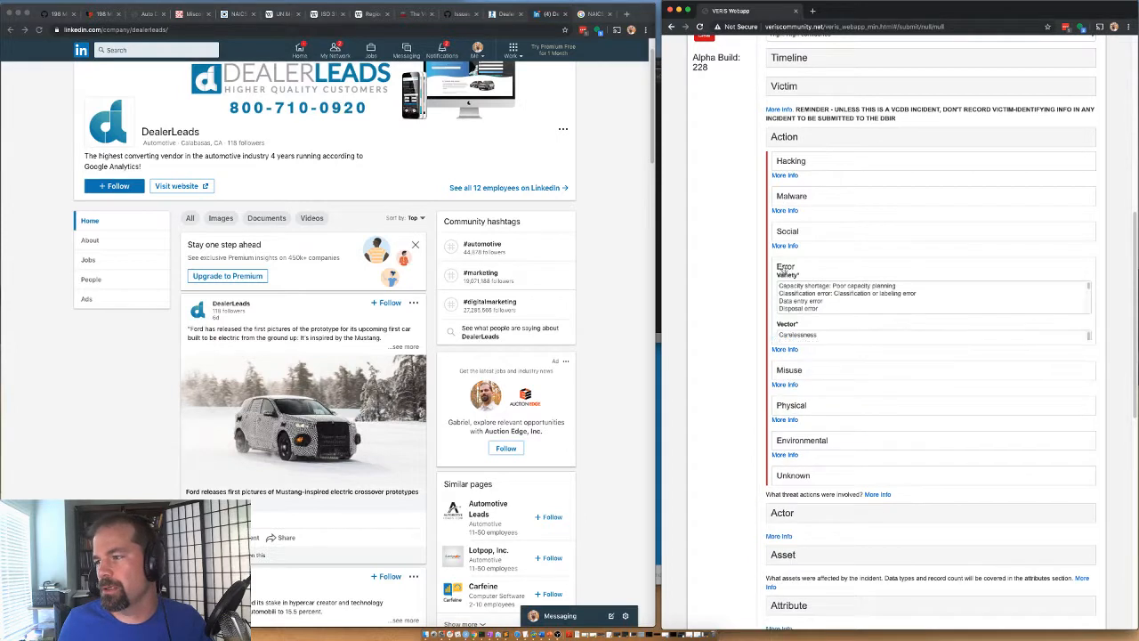
pyautogui.scroll(-3, 803, 303)
pyautogui.scroll(-2, 803, 305)
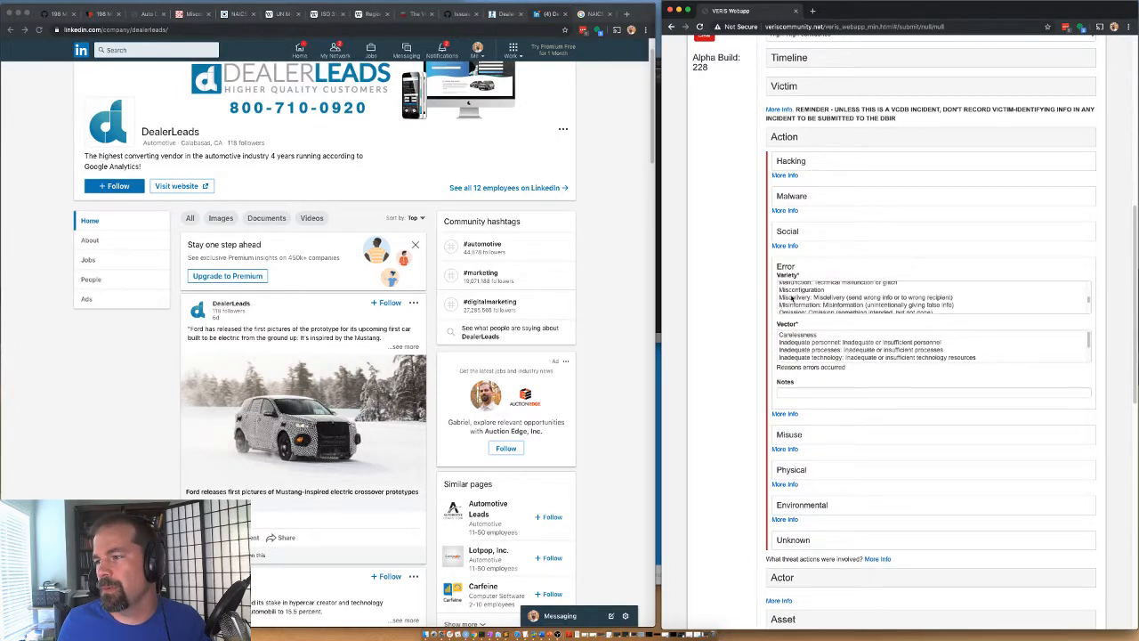
pyautogui.scroll(-3, 790, 300)
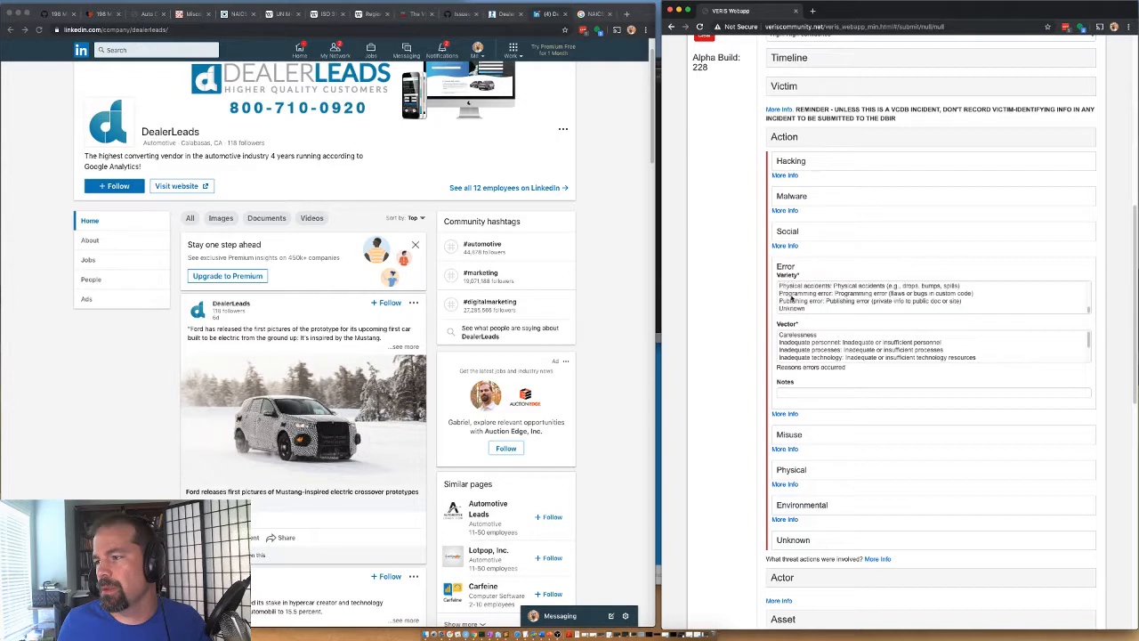
pyautogui.click(796, 301)
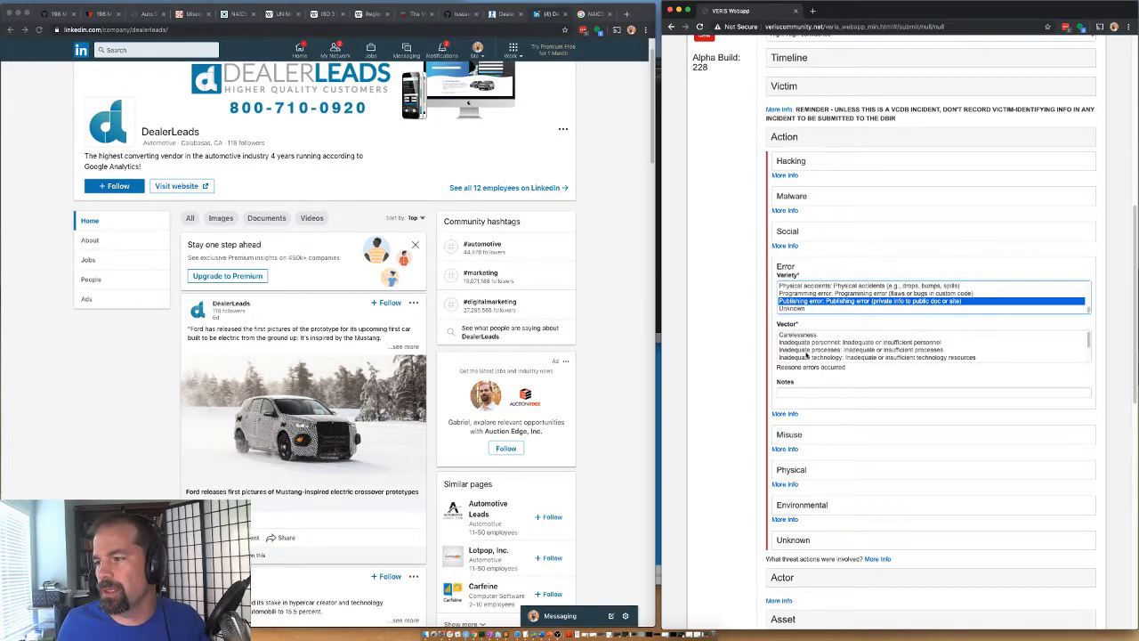
pyautogui.scroll(-3, 803, 345)
pyautogui.click(799, 357)
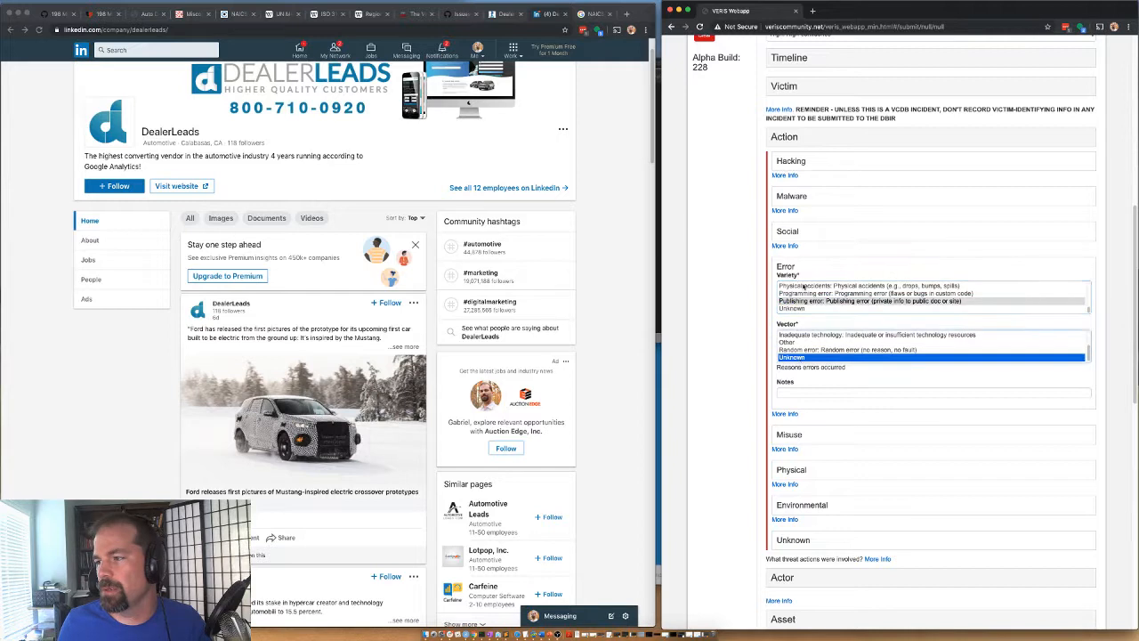
pyautogui.click(786, 140)
# Record an Internal actor with variety "System admin" and motive "NA: Not Applicable (unintentional action)", and collapse the Actor section
pyautogui.click(780, 185)
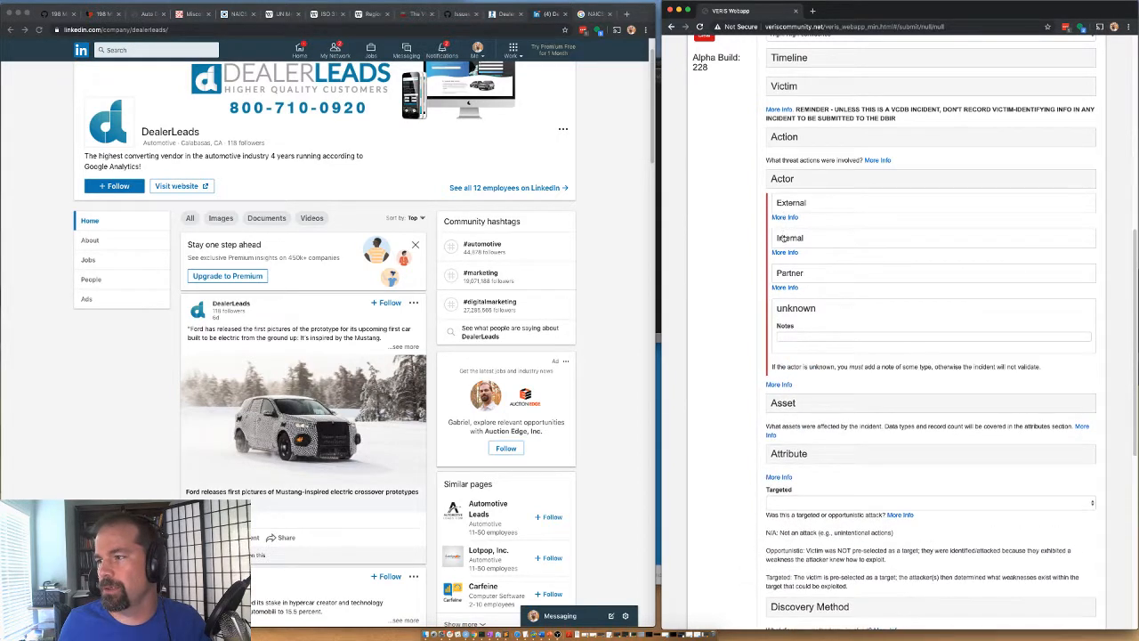
pyautogui.click(787, 238)
pyautogui.scroll(-3, 801, 276)
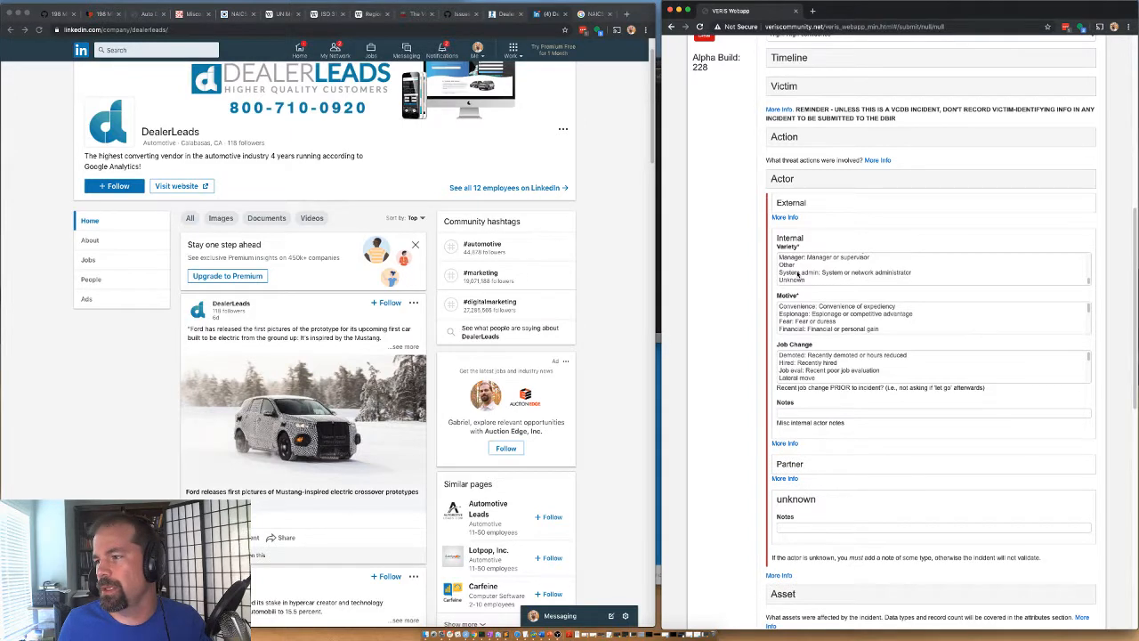
pyautogui.click(801, 272)
pyautogui.scroll(-2, 805, 320)
pyautogui.scroll(-3, 805, 323)
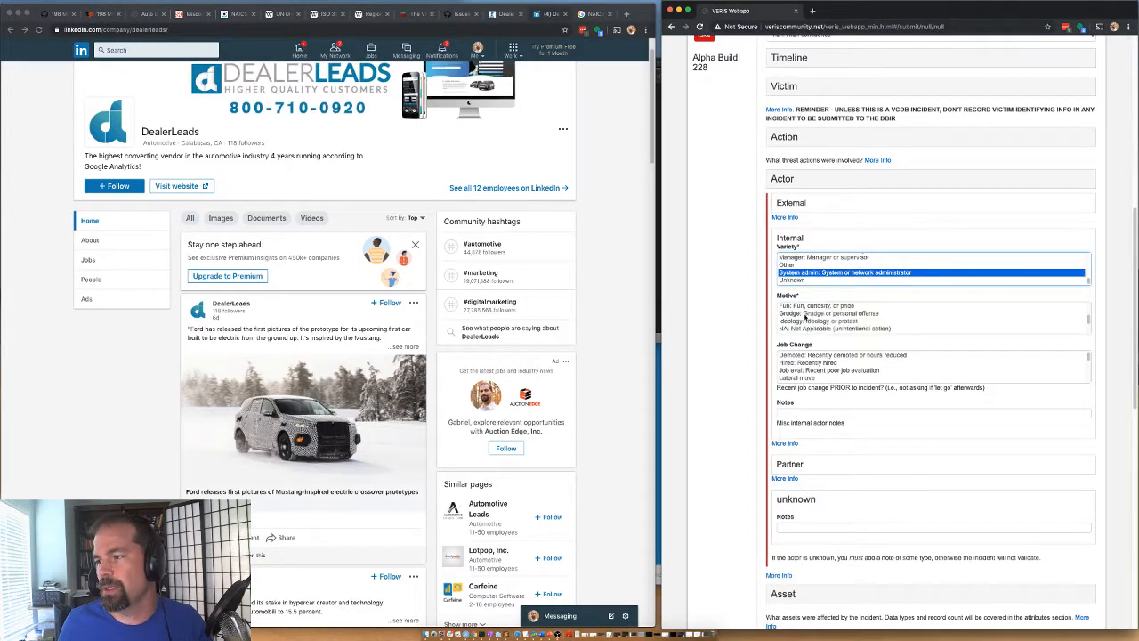
pyautogui.click(804, 306)
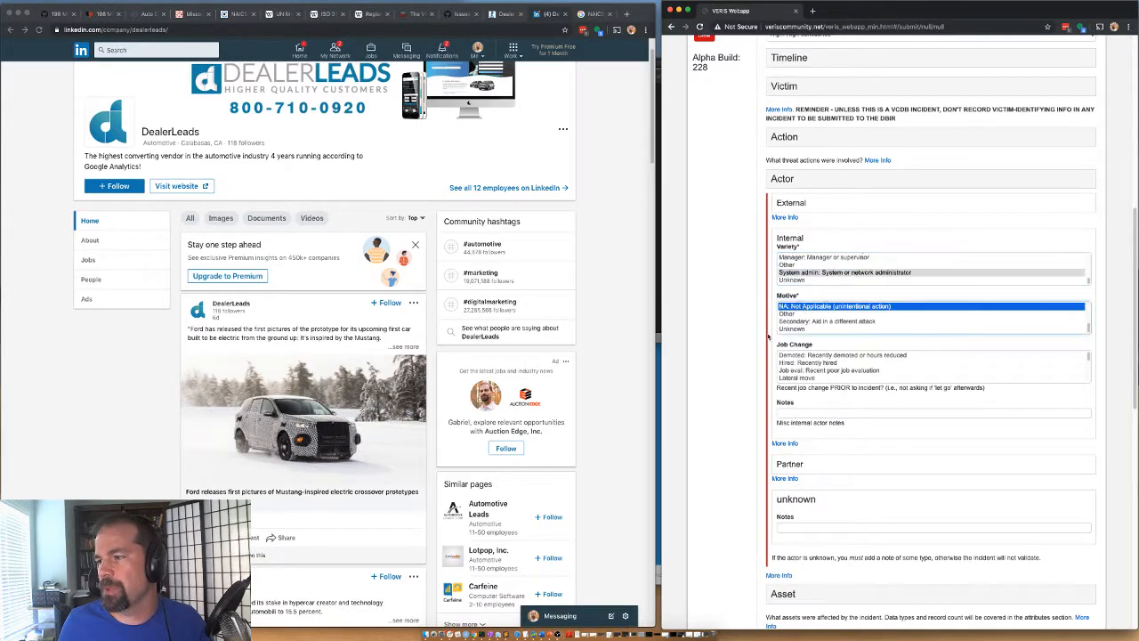
pyautogui.click(794, 178)
pyautogui.click(795, 178)
# Record an "S - Database" asset with an amount of 1 and a total asset amount of 1
pyautogui.click(788, 220)
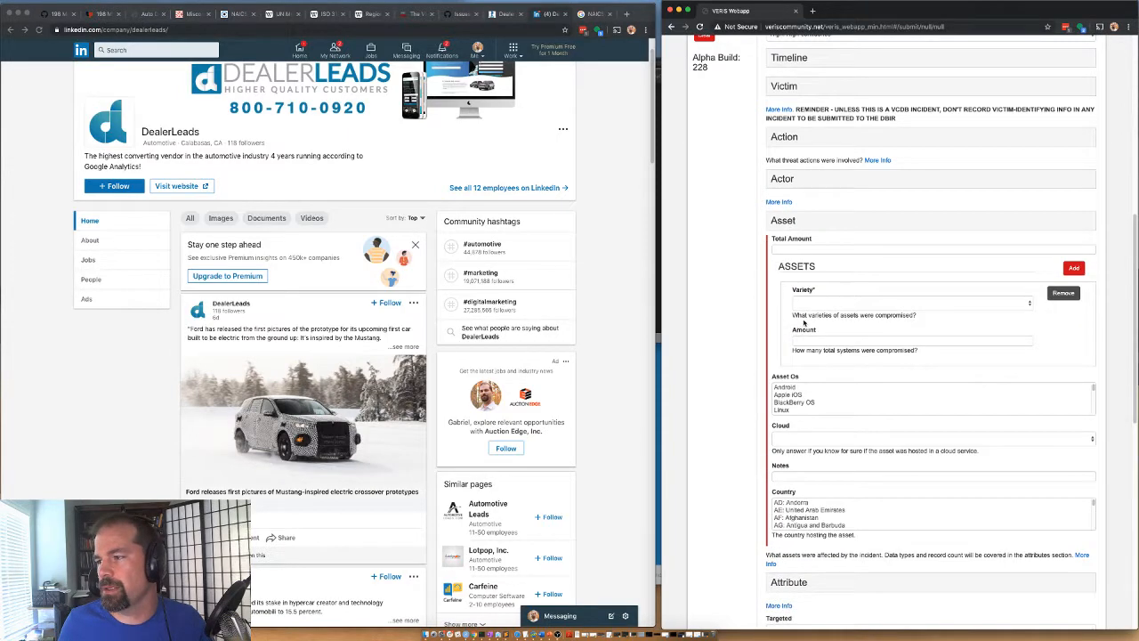
pyautogui.click(806, 307)
pyautogui.scroll(-10, 836, 391)
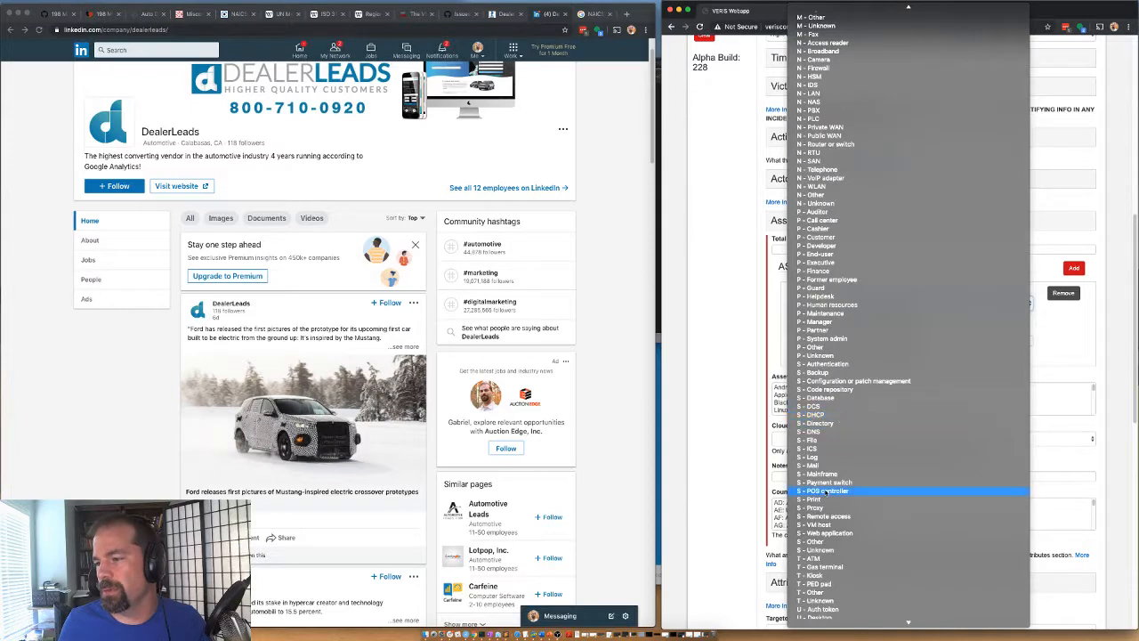
pyautogui.click(814, 398)
pyautogui.click(809, 339)
pyautogui.write('1')
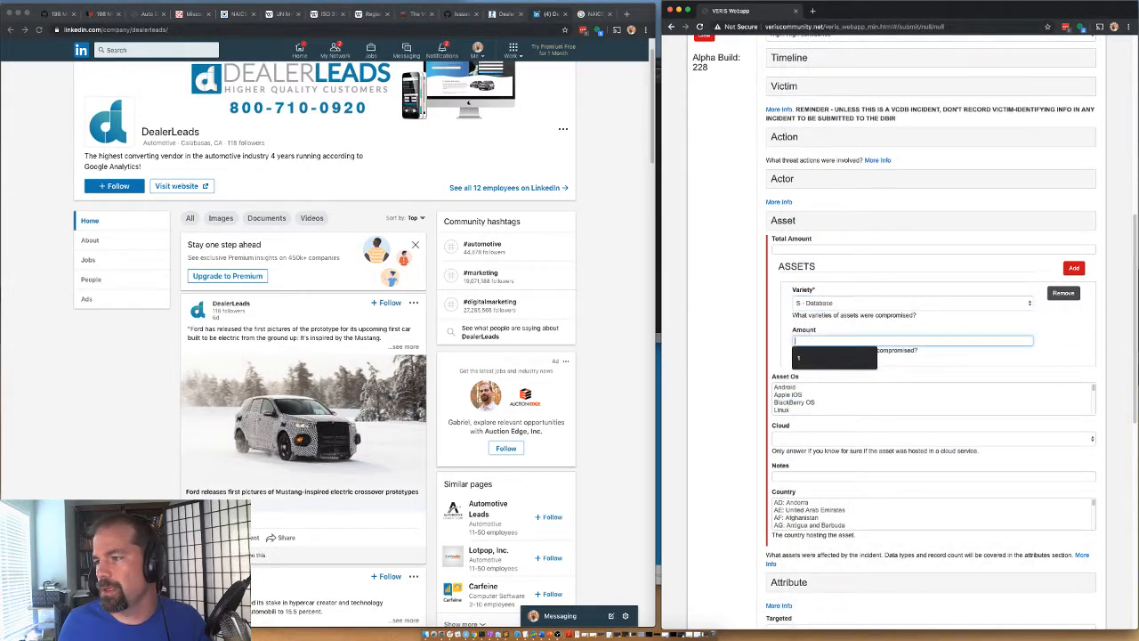
pyautogui.click(792, 249)
pyautogui.write('1')
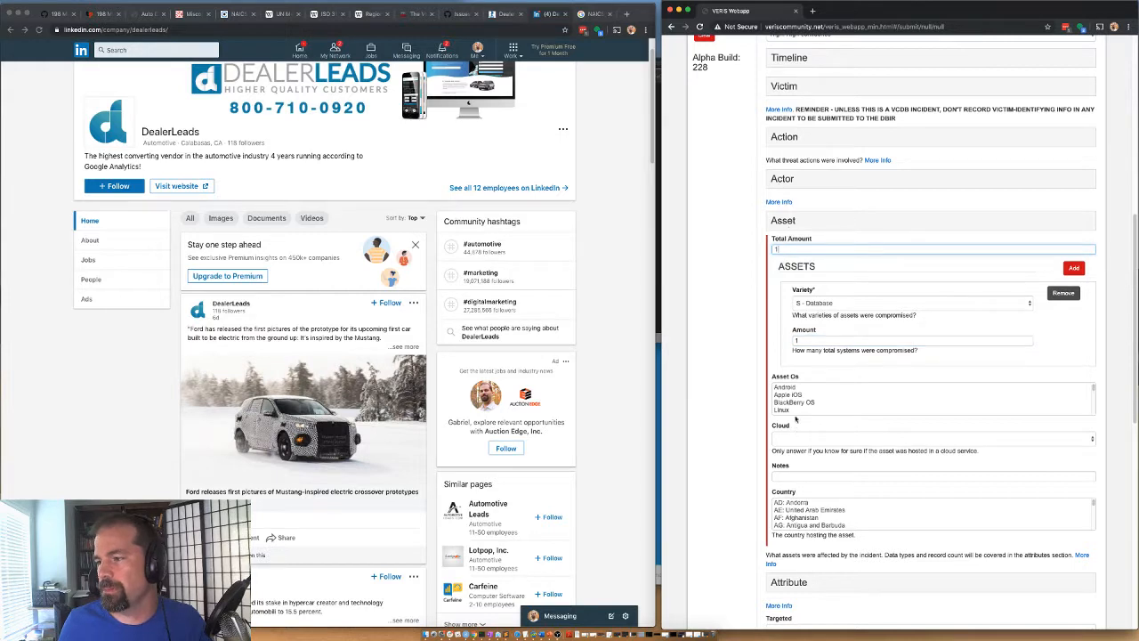
# Set the country hosting the asset to "US: United States of America", leaving the asset operating system unselected
pyautogui.scroll(-5, 799, 410)
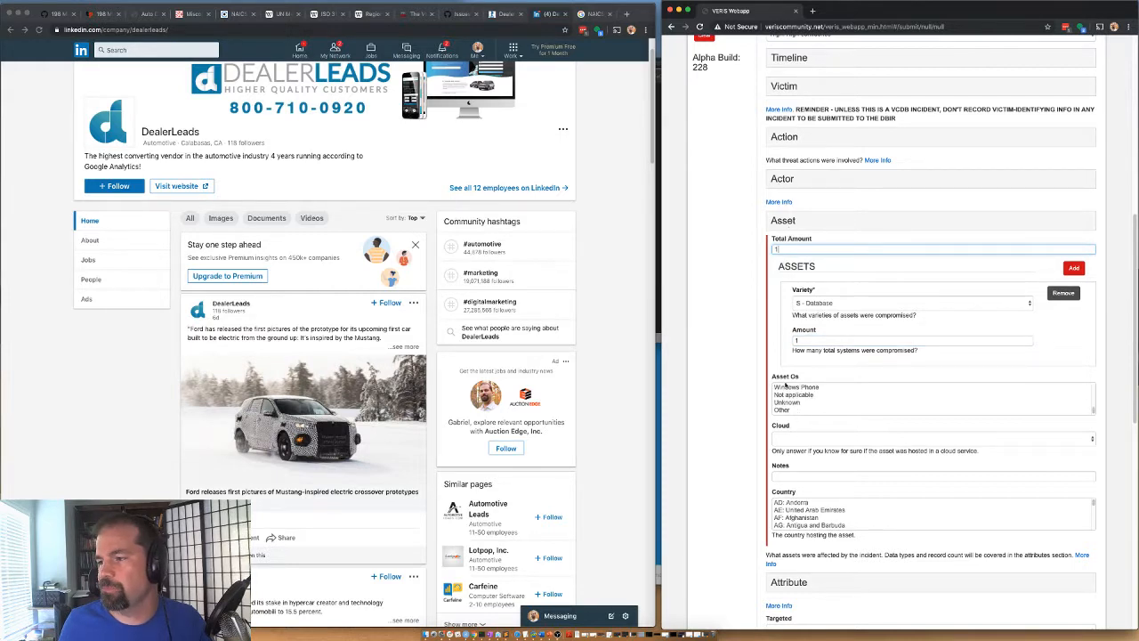
pyautogui.click(797, 525)
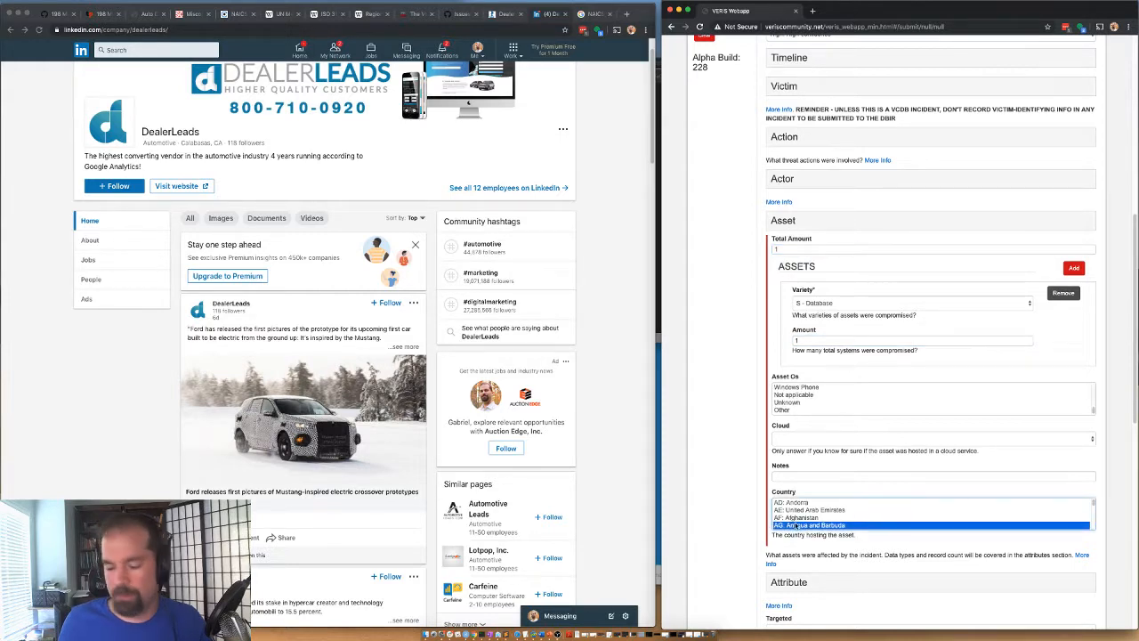
pyautogui.press('u')
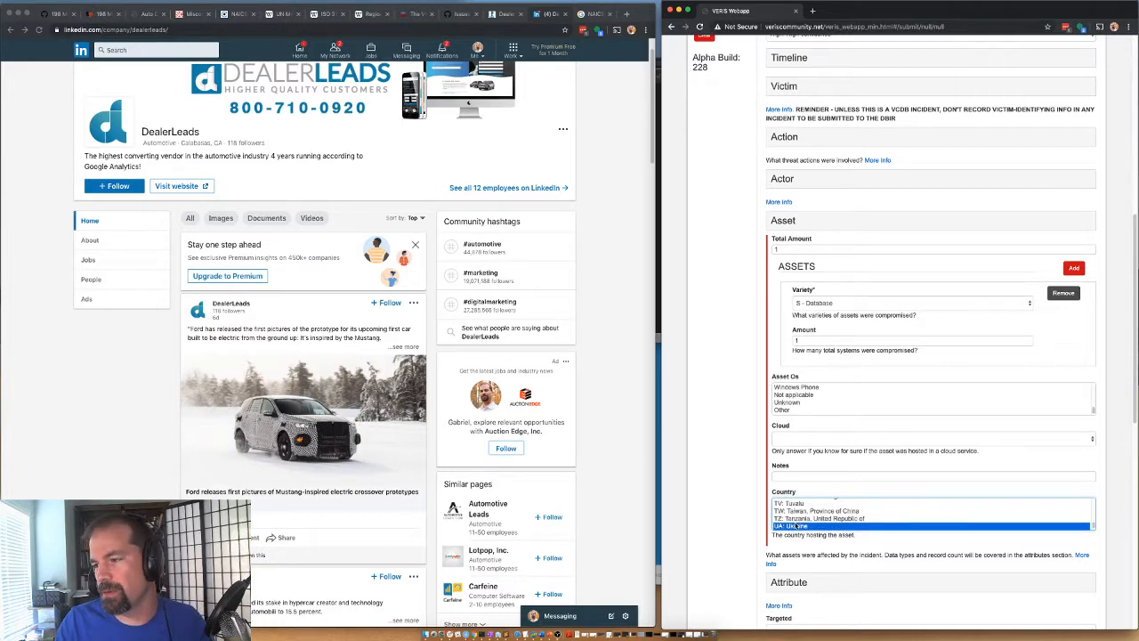
pyautogui.press('u')
pyautogui.press('u')
pyautogui.press('u')
pyautogui.press('u')
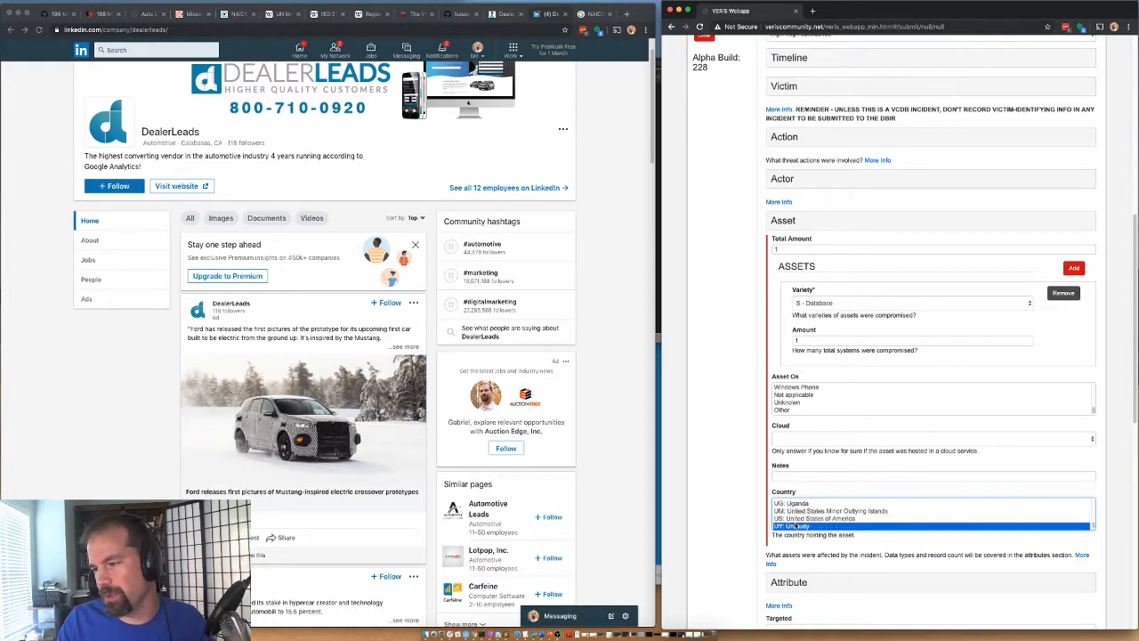
pyautogui.press('Up')
pyautogui.click(737, 487)
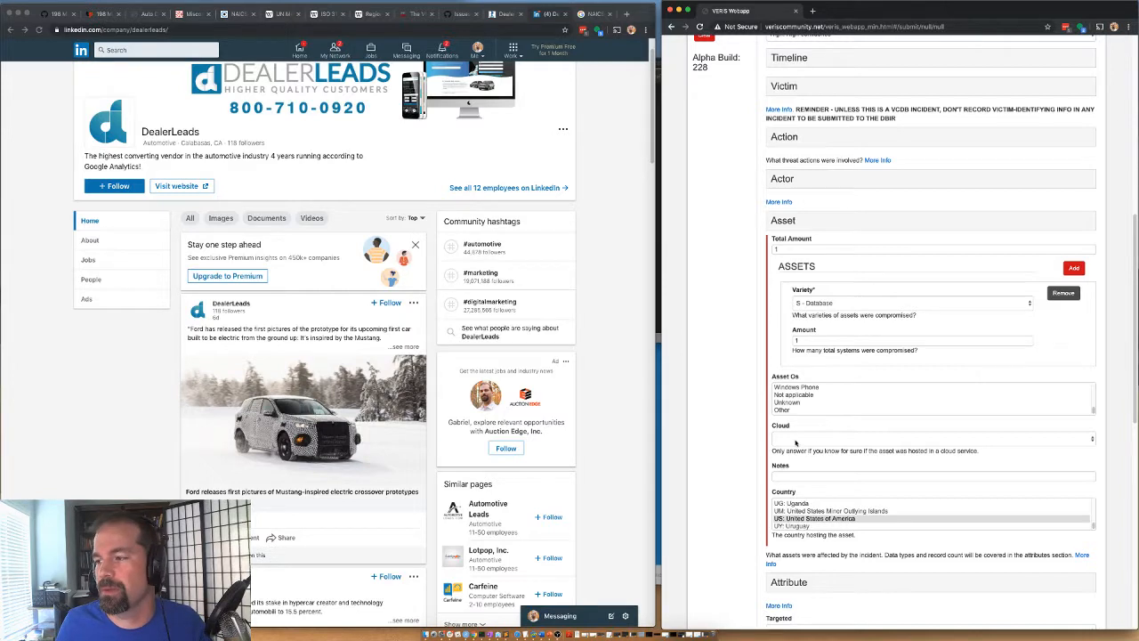
# Collapse the Asset section and, under Attribute, set the Confidentiality data disclosure to "Yes: Yes (confirmed)"
pyautogui.click(807, 225)
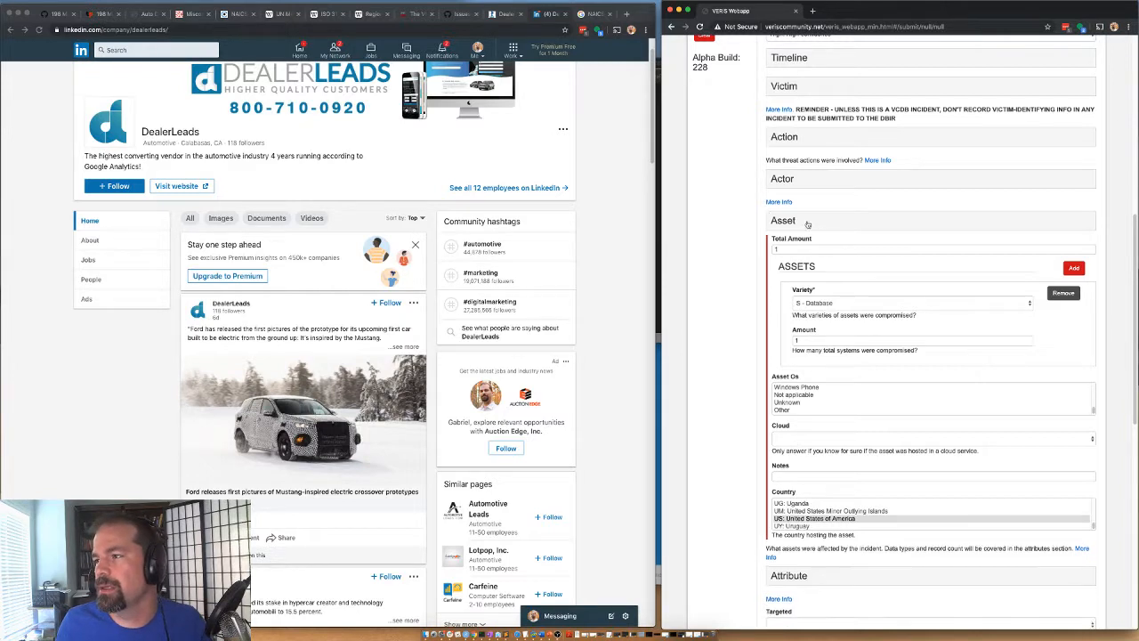
pyautogui.click(799, 276)
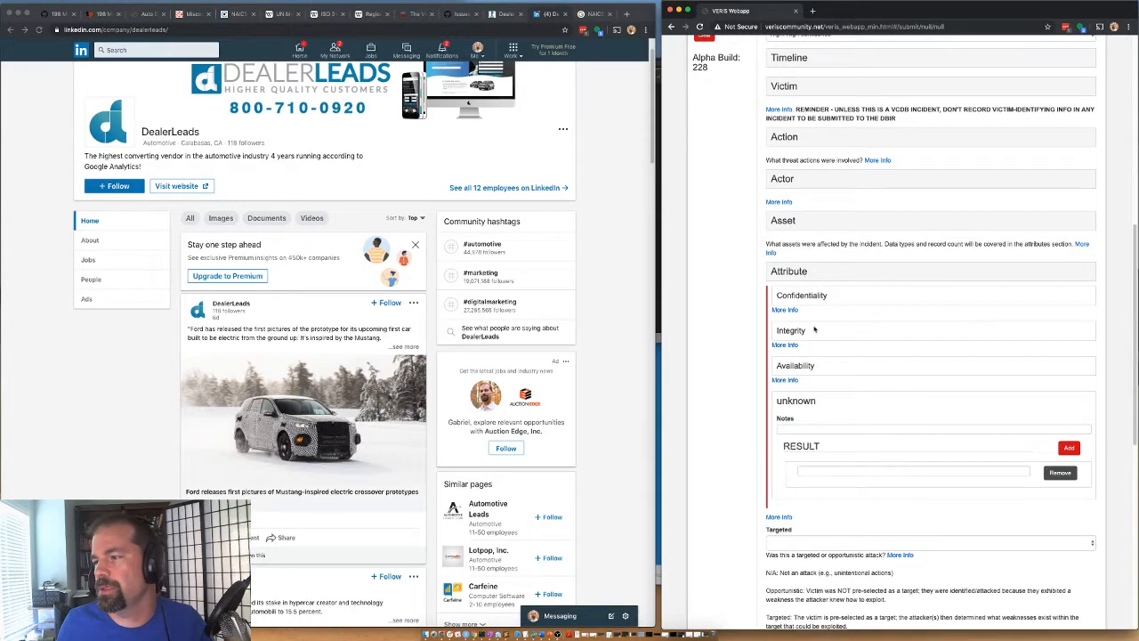
pyautogui.click(804, 299)
pyautogui.click(796, 322)
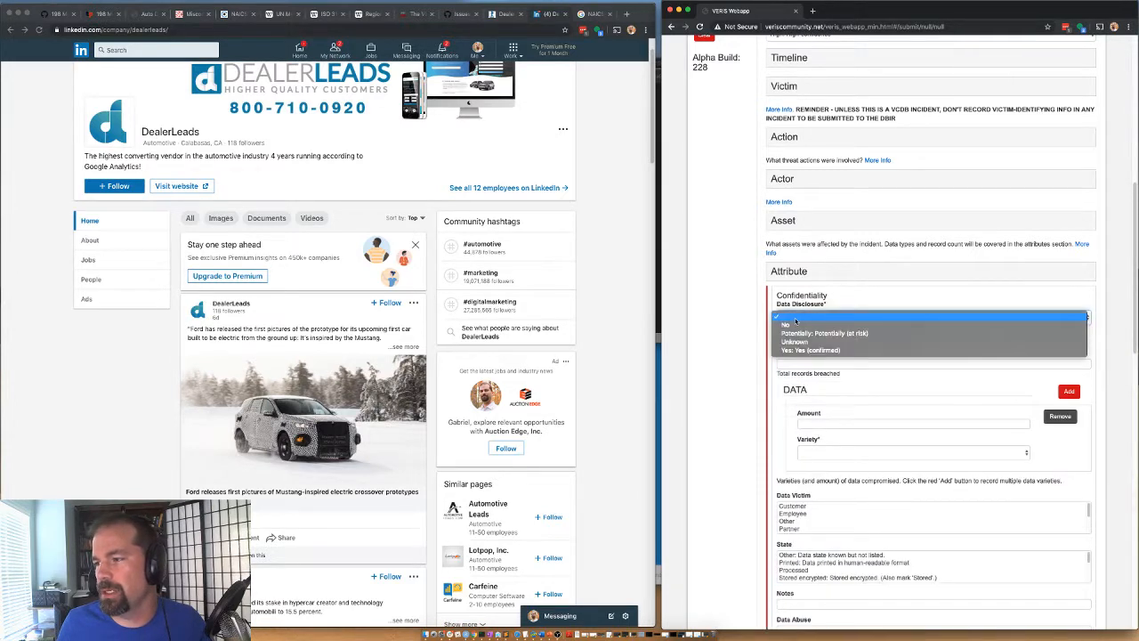
pyautogui.click(800, 351)
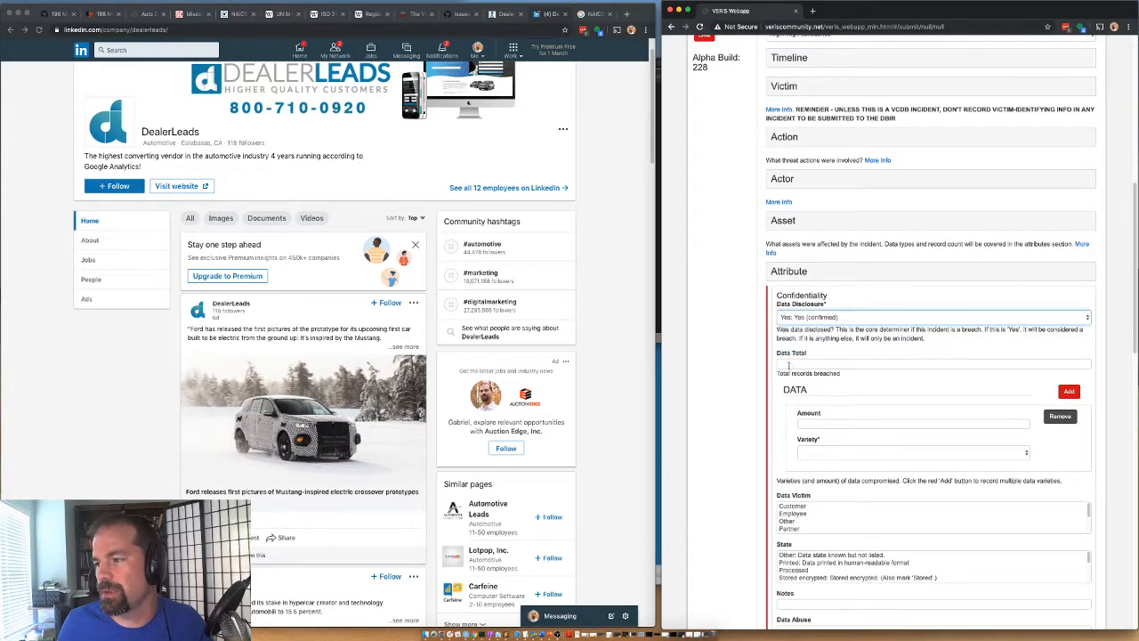
# Bring up the Threatpost article for reference and set the total records breached to 198000000
pyautogui.click(788, 365)
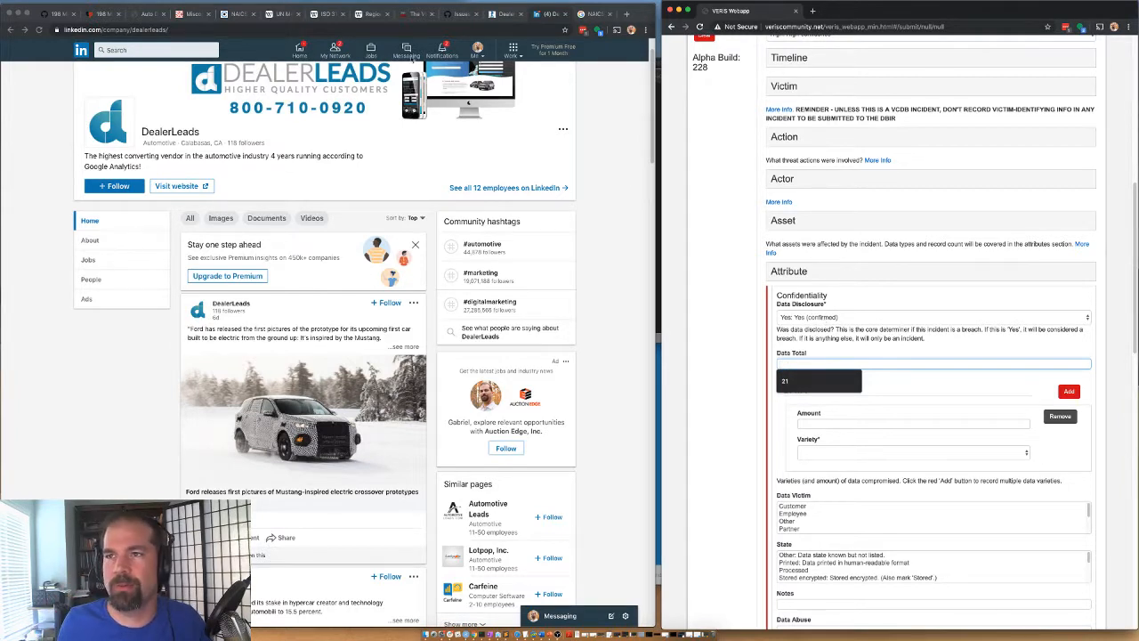
pyautogui.click(101, 15)
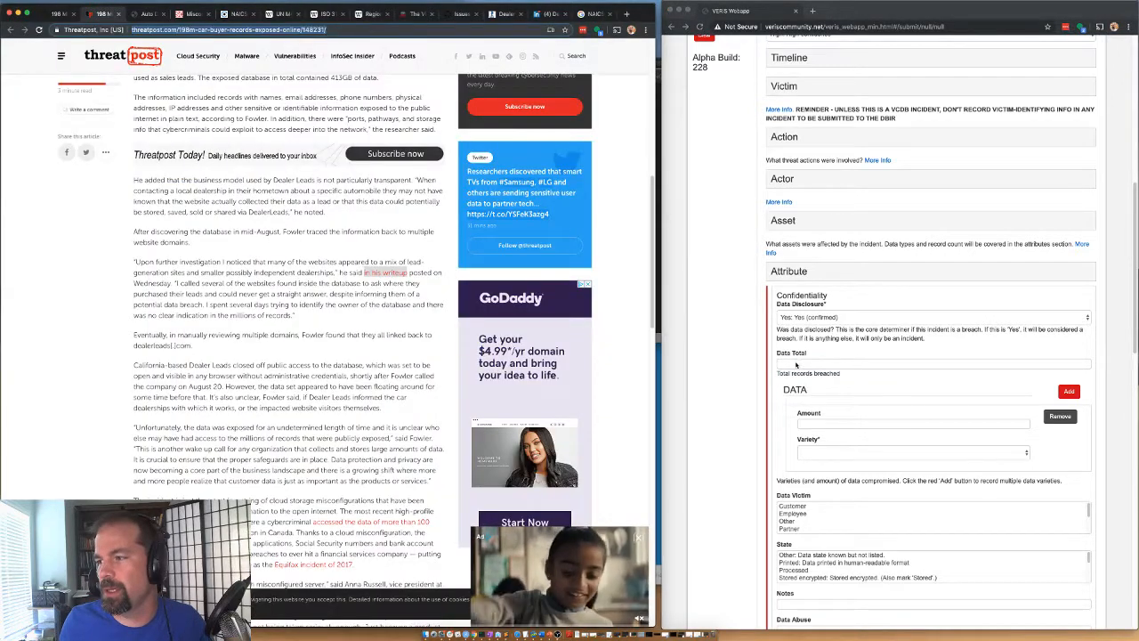
pyautogui.click(797, 364)
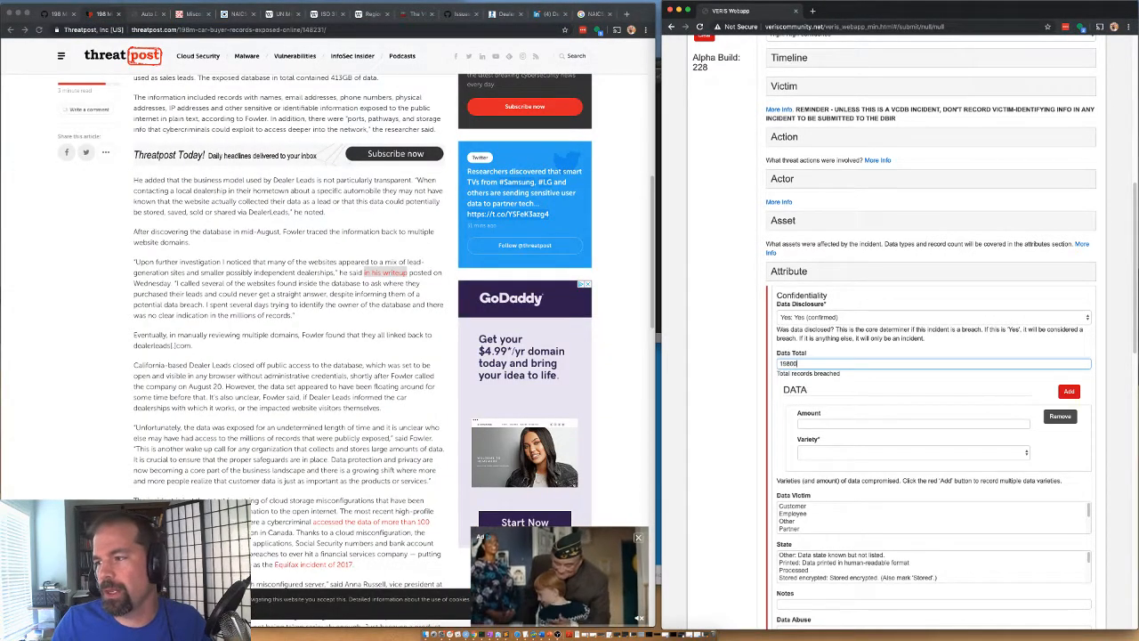
pyautogui.write('0000')
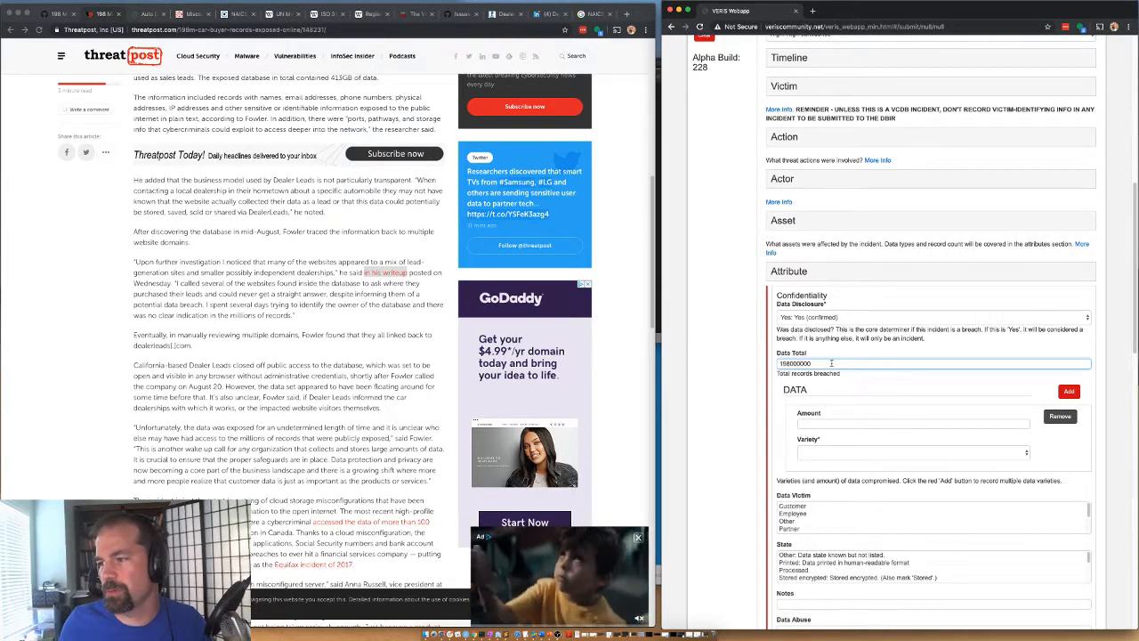
# Record the compromised data entry with the copied amount of 198000000 and variety "Personal"
pyautogui.moveTo(844, 361); pyautogui.dragTo(767, 366)
pyautogui.press('super+c')
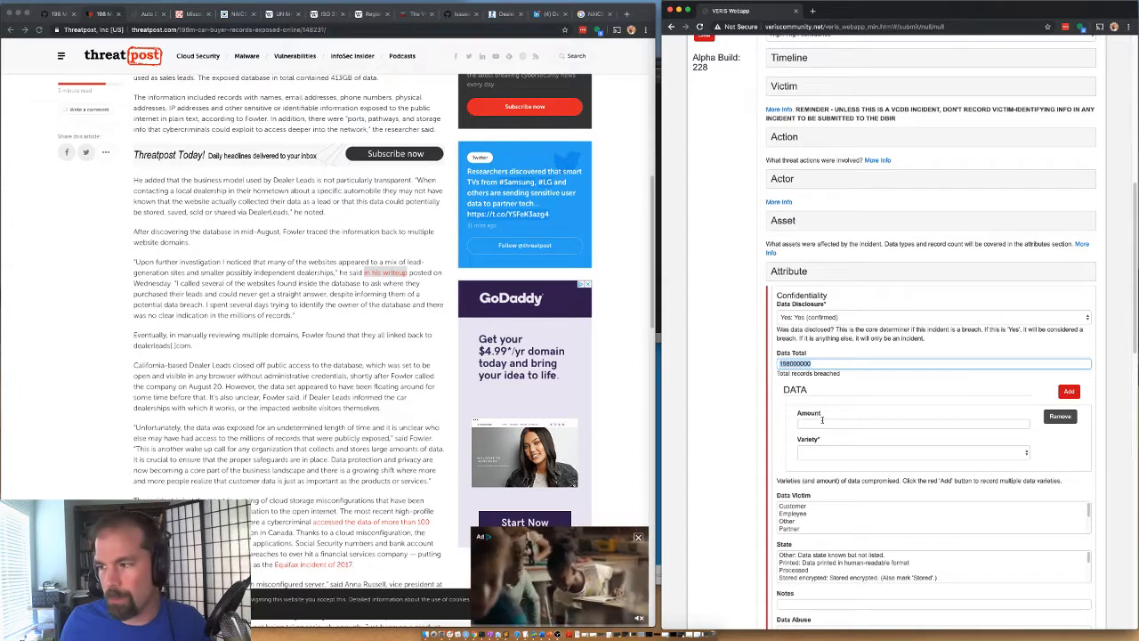
pyautogui.click(822, 422)
pyautogui.press('super+v')
pyautogui.click(853, 452)
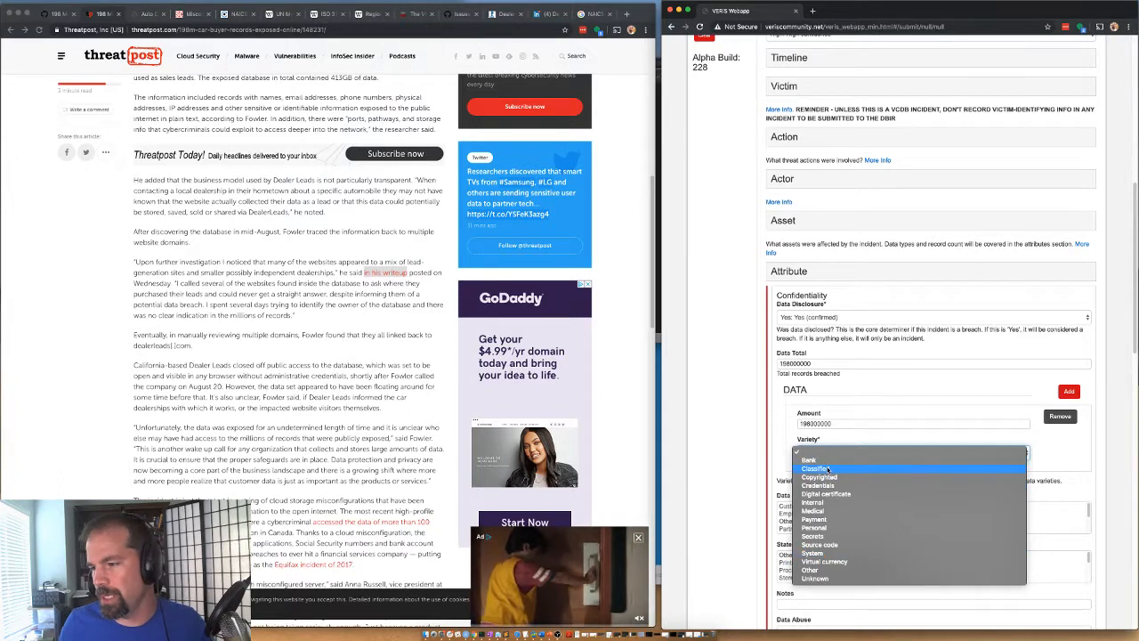
pyautogui.click(833, 528)
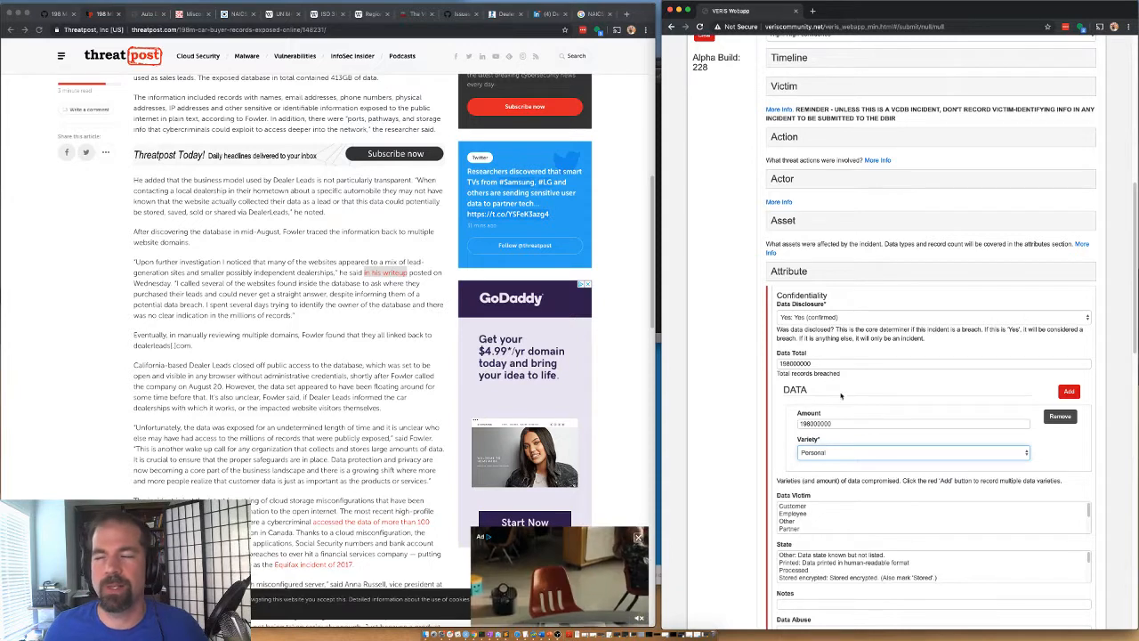
pyautogui.click(734, 435)
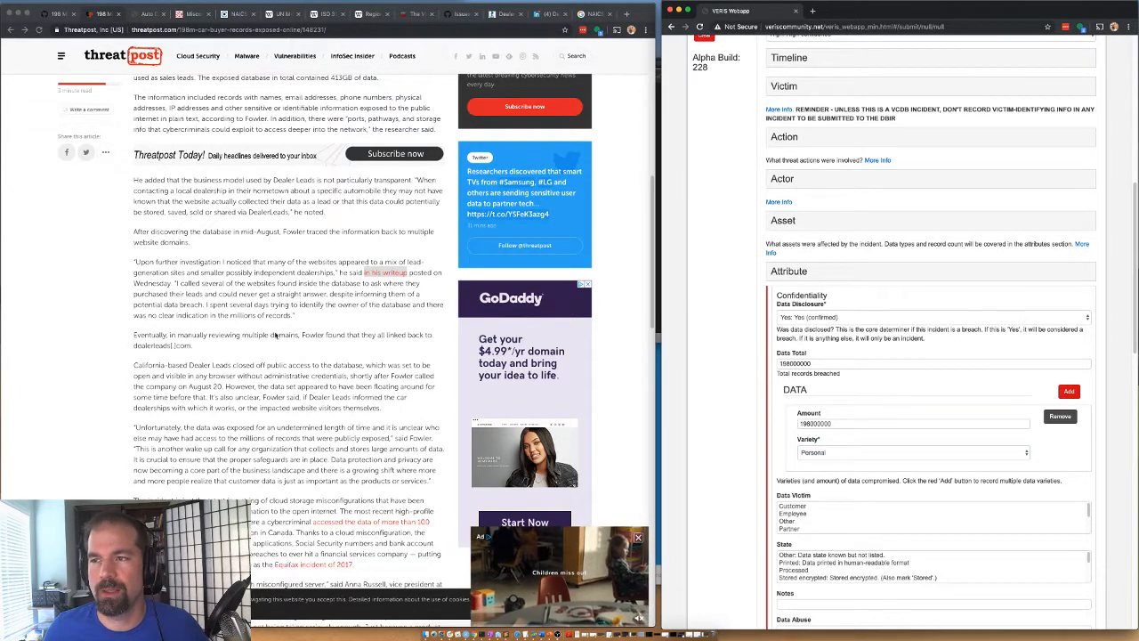
# Review the data victim options and set the data victim to "Other" for the Confidentiality attribute
pyautogui.scroll(-1, 681, 455)
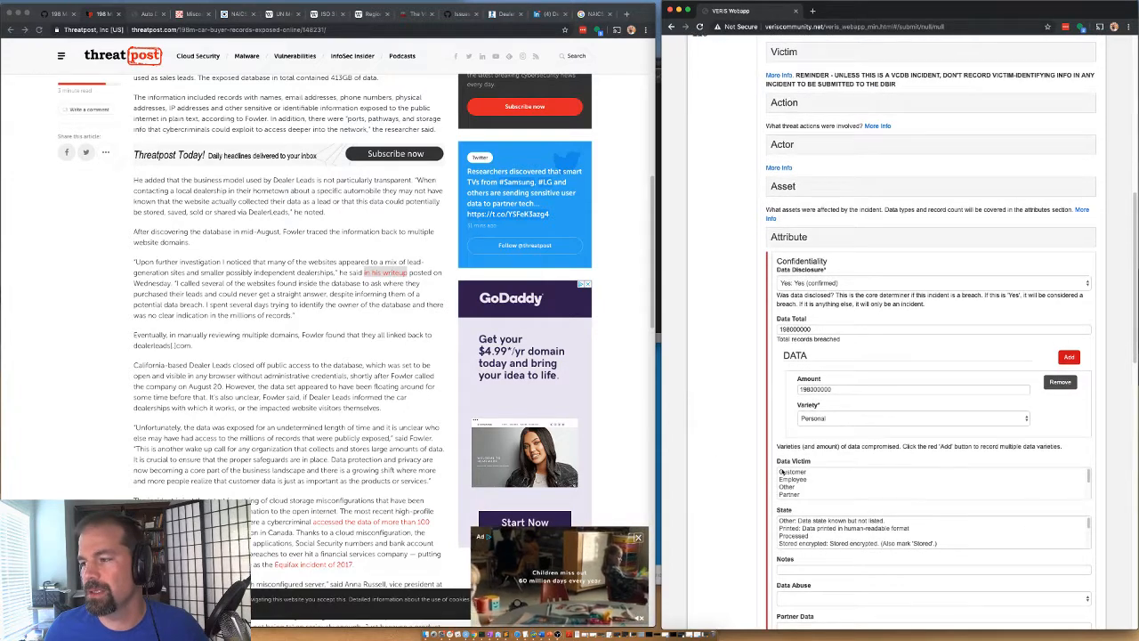
pyautogui.scroll(-1, 774, 498)
pyautogui.click(795, 471)
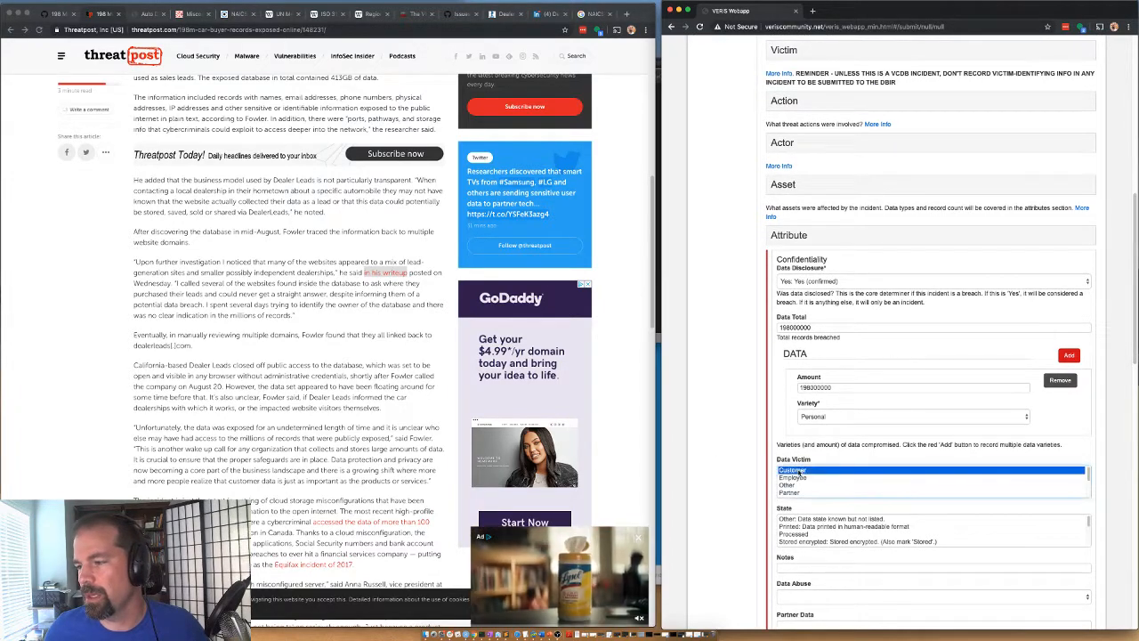
pyautogui.scroll(-2, 797, 480)
pyautogui.scroll(-1, 792, 488)
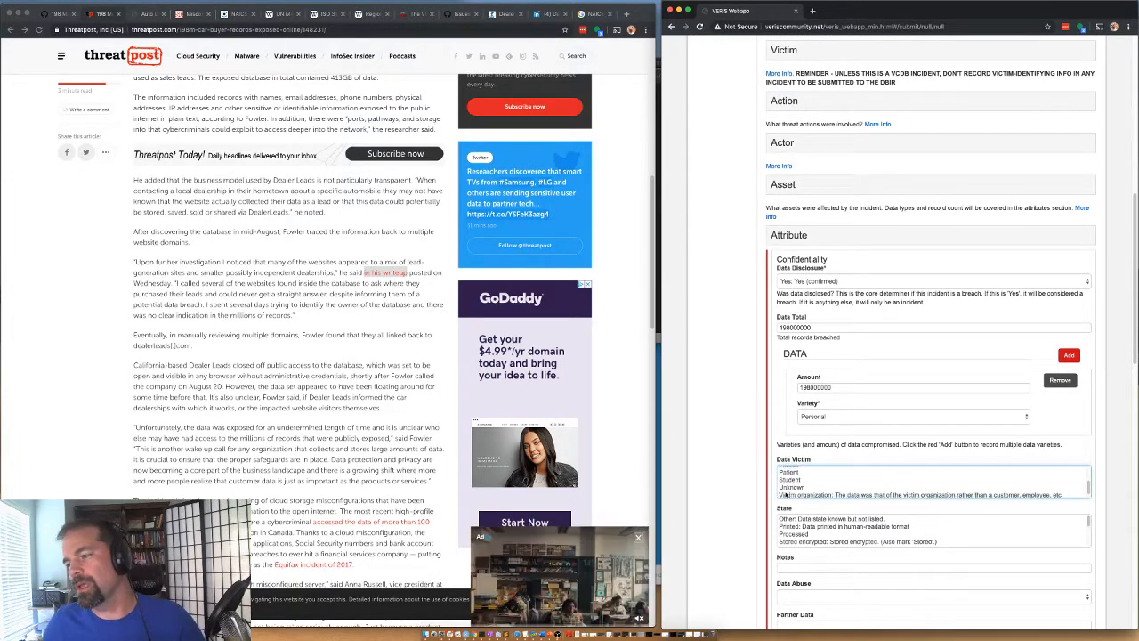
pyautogui.scroll(3, 786, 490)
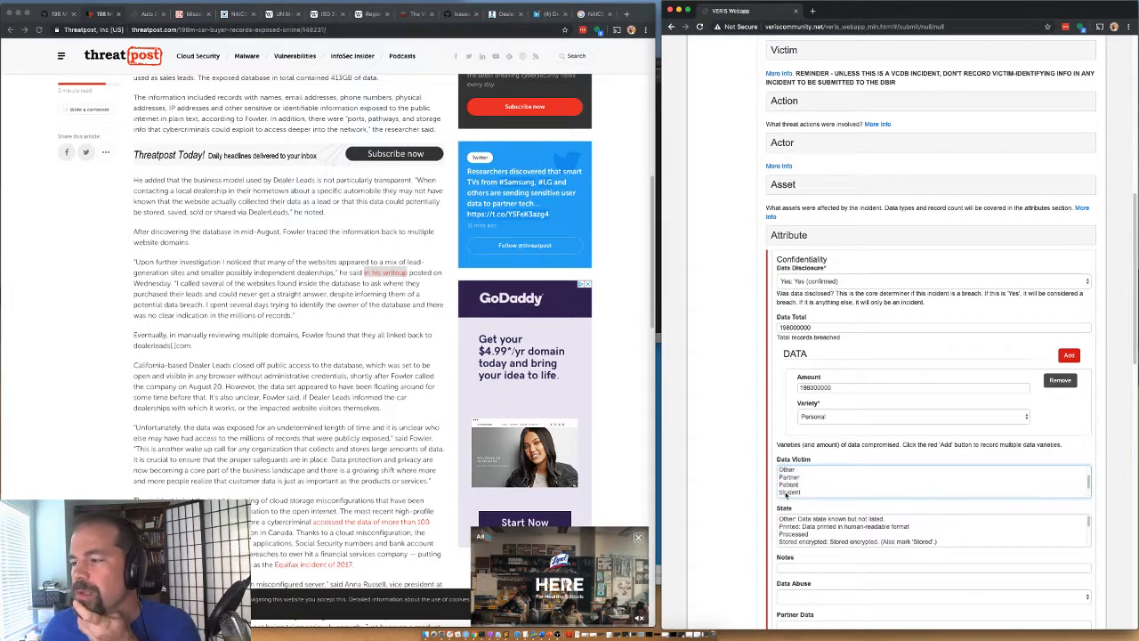
pyautogui.scroll(-1, 786, 495)
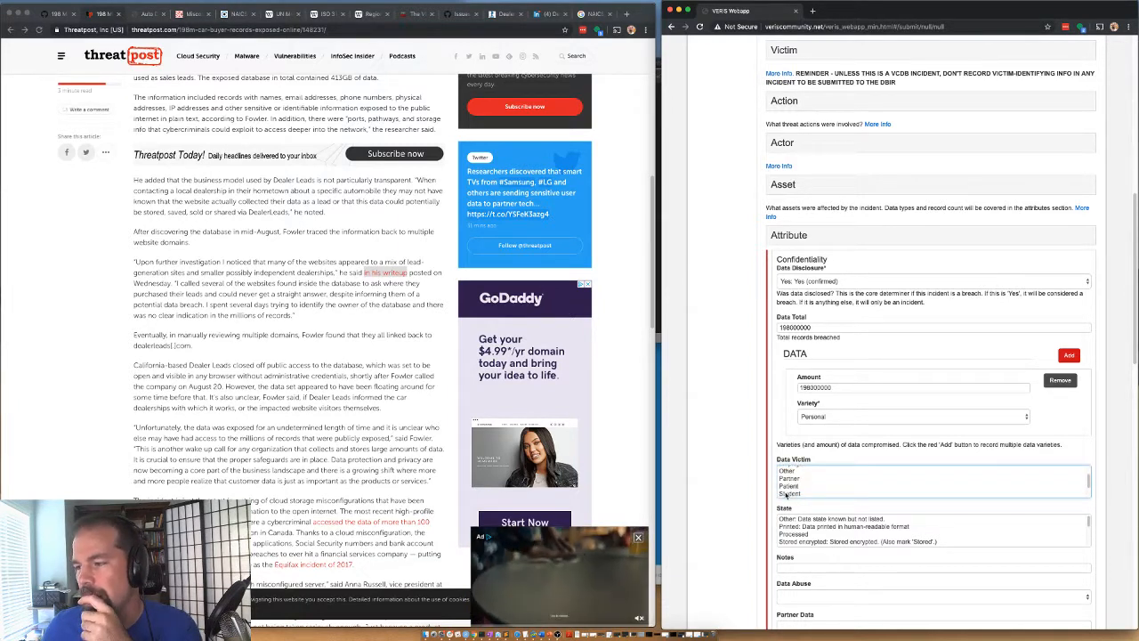
pyautogui.click(792, 470)
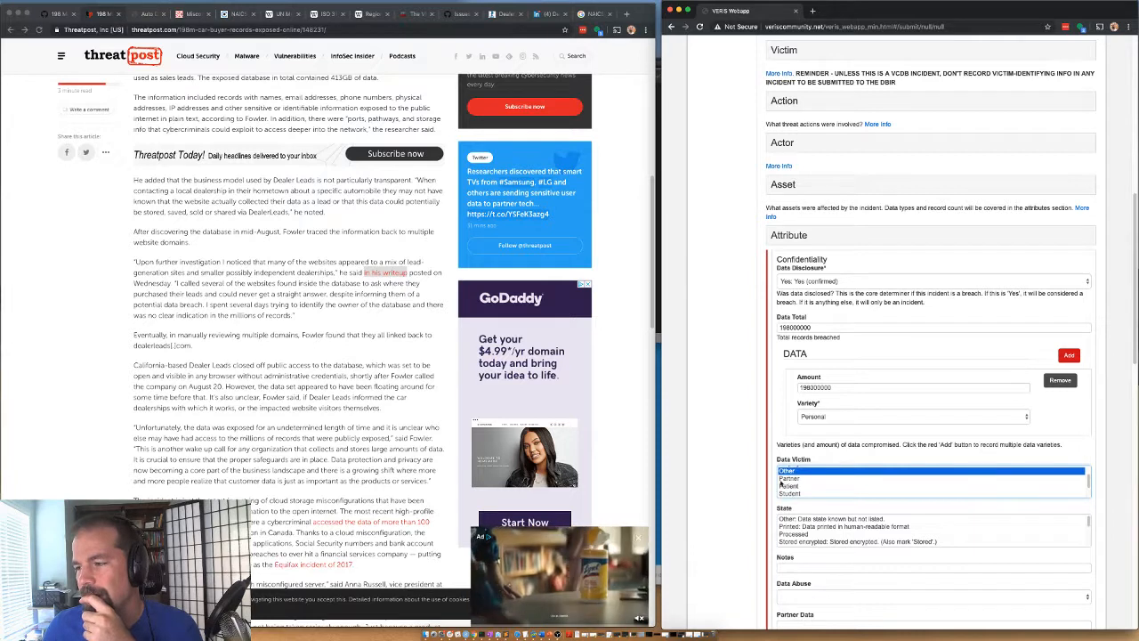
pyautogui.scroll(-5, 783, 486)
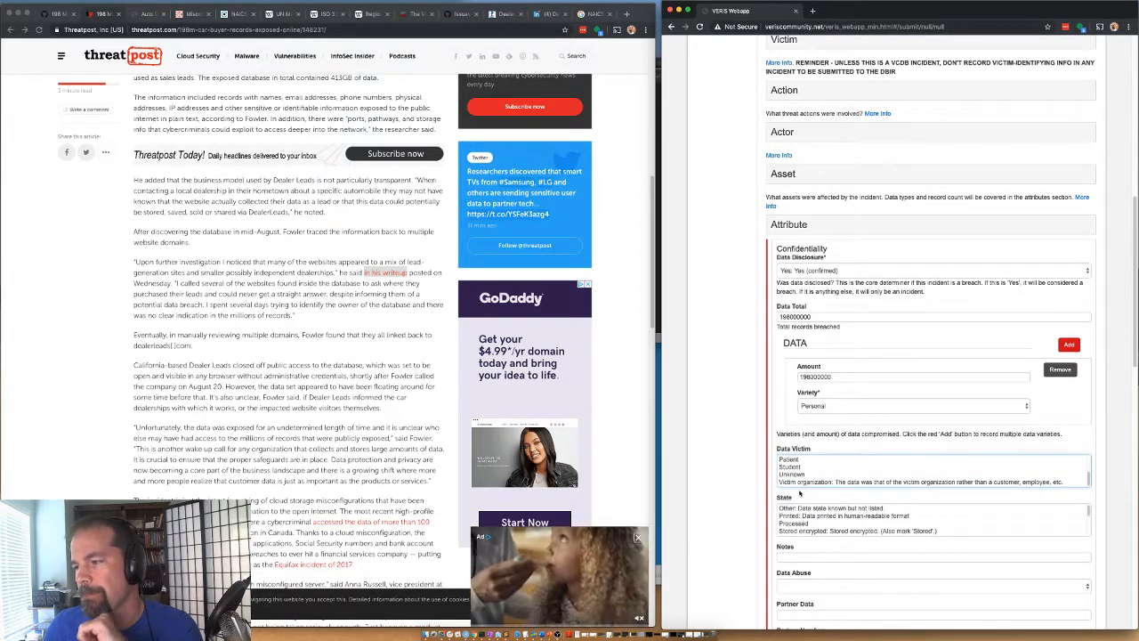
# Enter the Confidentiality note "Data owners were website users, but not really the victim's customers per se."
pyautogui.click(792, 556)
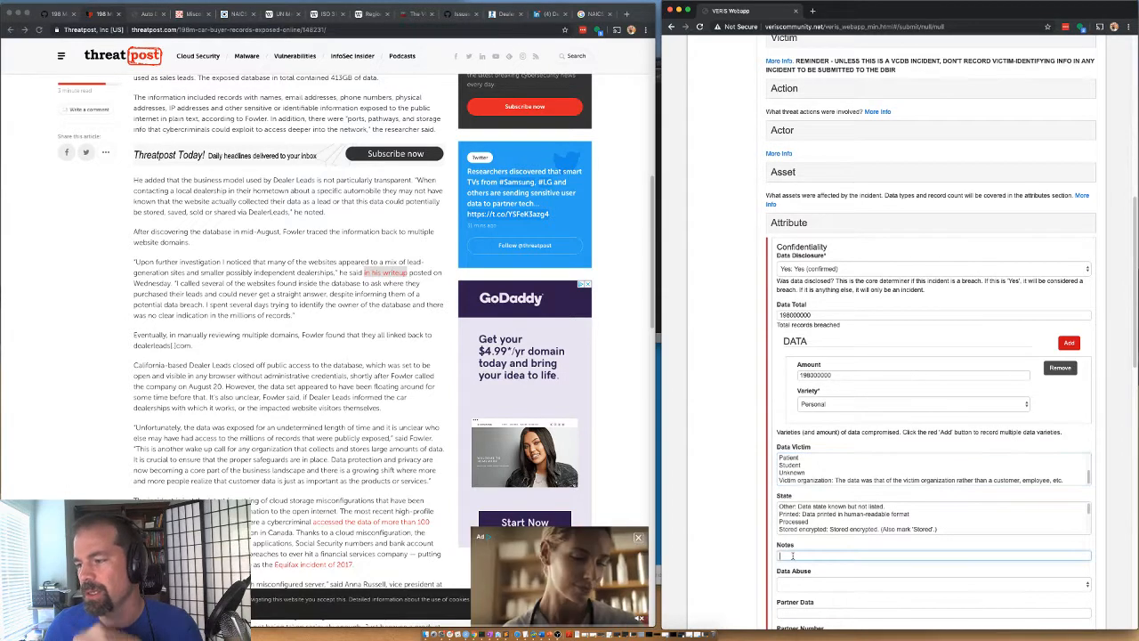
pyautogui.write('Data o')
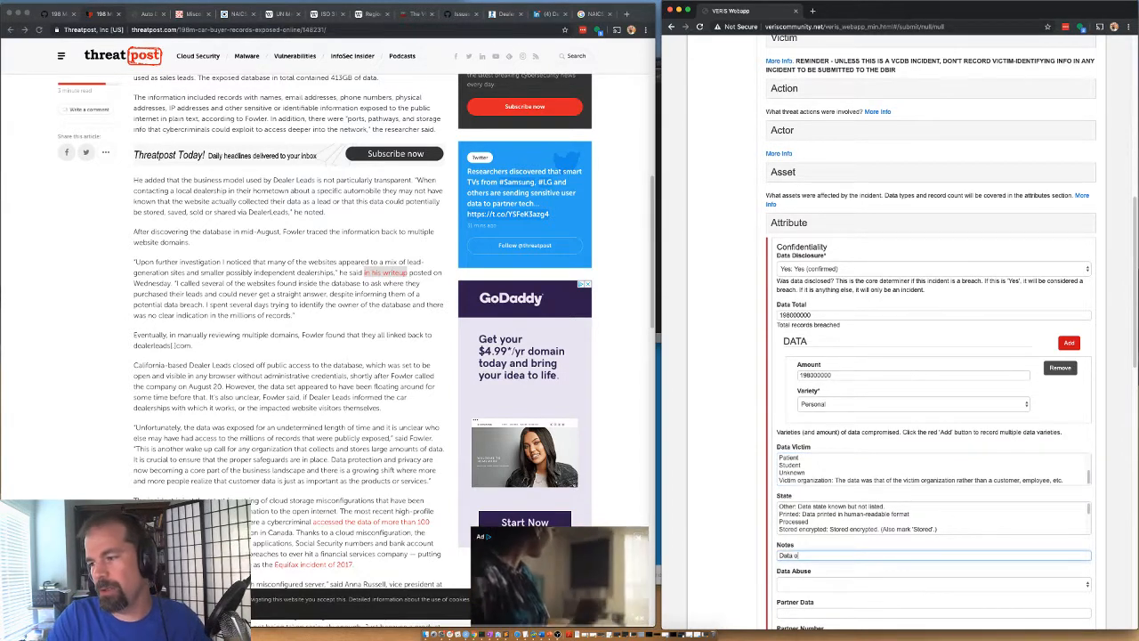
pyautogui.write('wners aren')
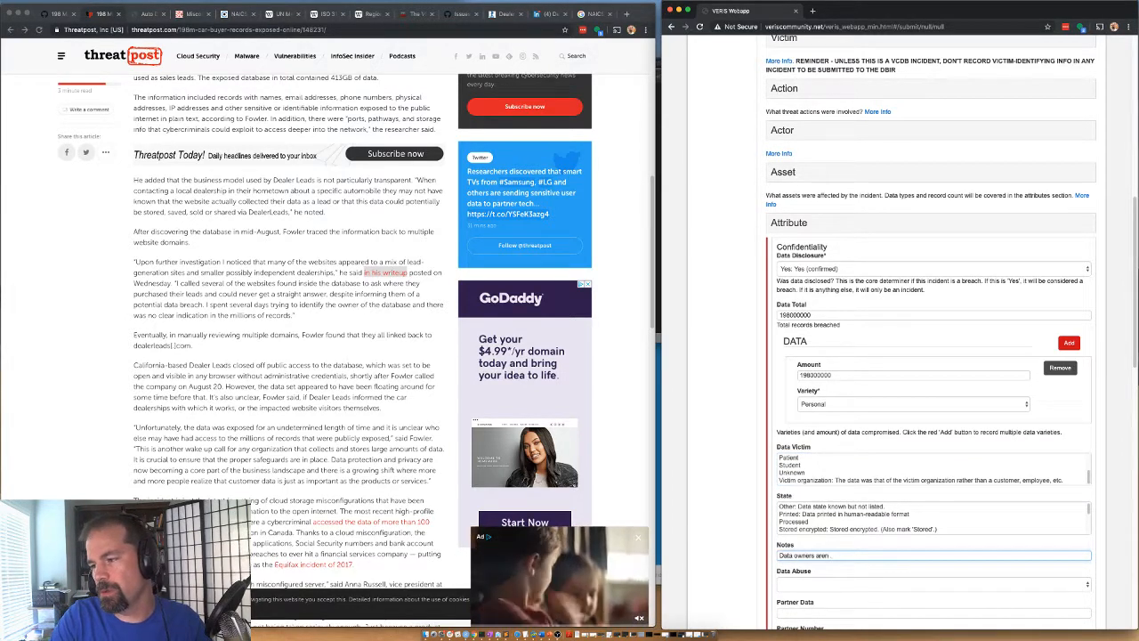
pyautogui.press('BackSpace')
pyautogui.press('BackSpace')
pyautogui.press('BackSpace')
pyautogui.press('BackSpace')
pyautogui.write('were website user')
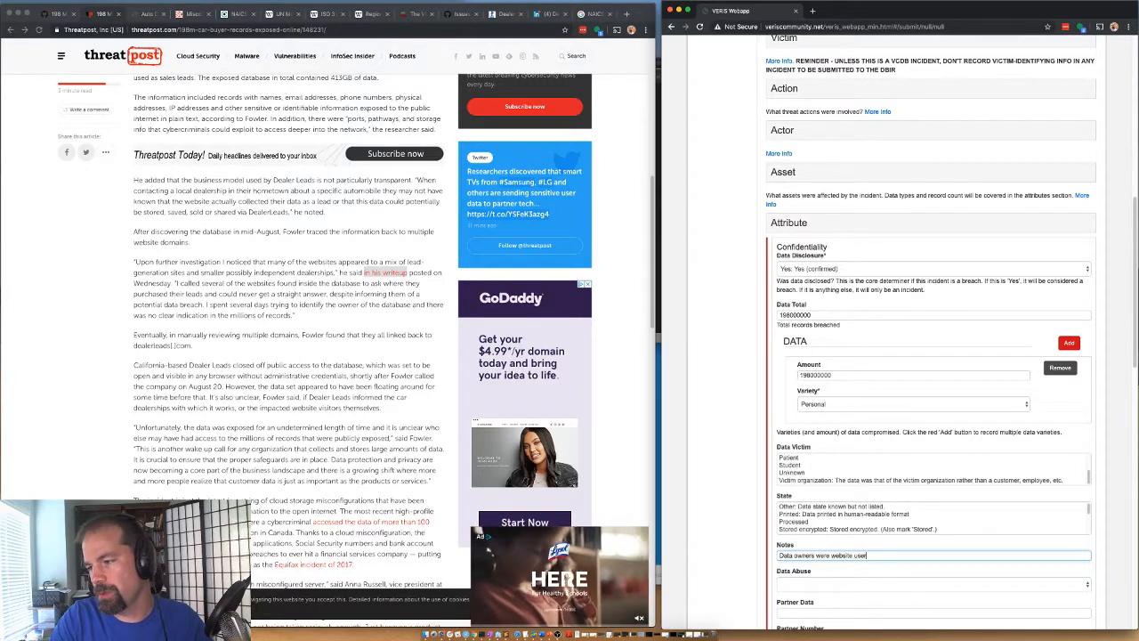
pyautogui.write('s, but not really the vi')
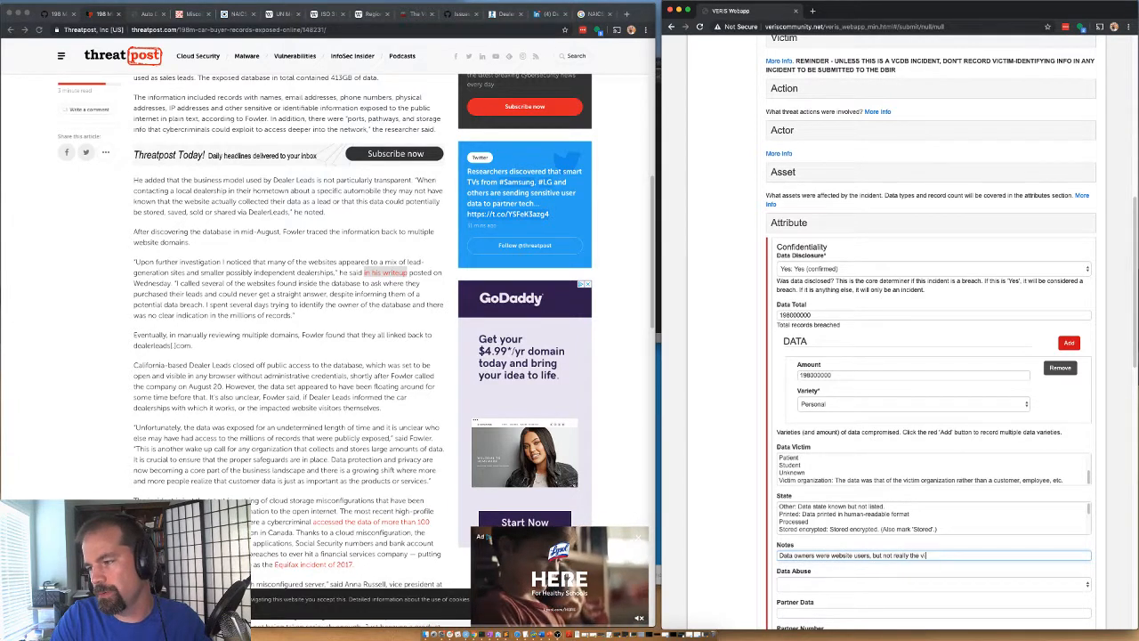
pyautogui.write("ctim's customers per se.")
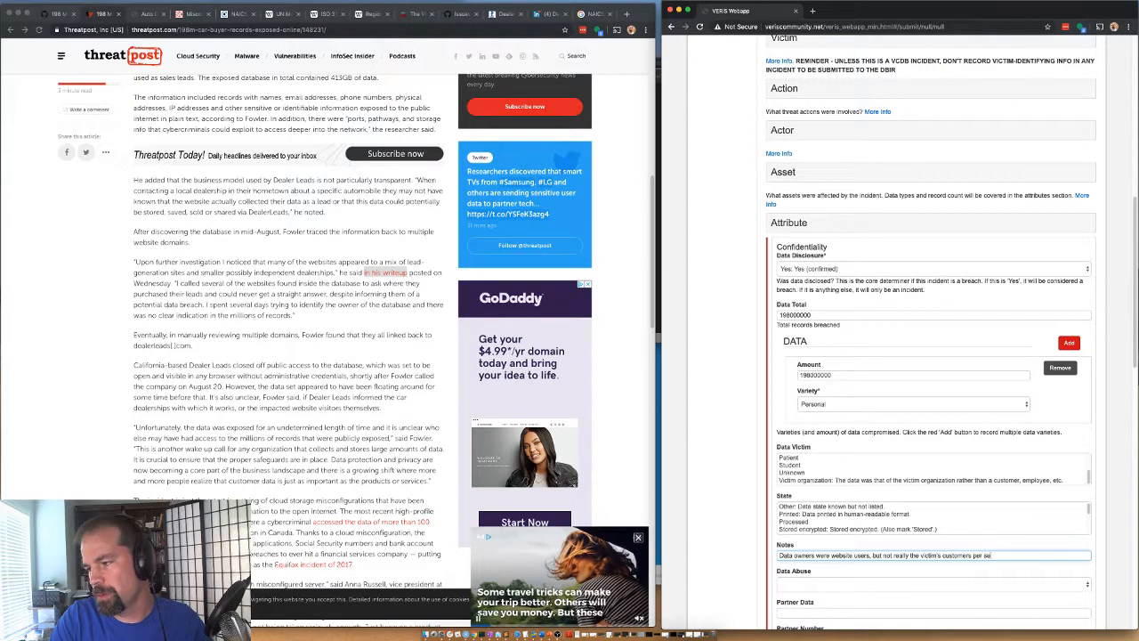
# Mark the Confidentiality data State as "Stored unencrypted" and set Data Abuse to No
pyautogui.scroll(-1, 797, 528)
pyautogui.click(797, 523)
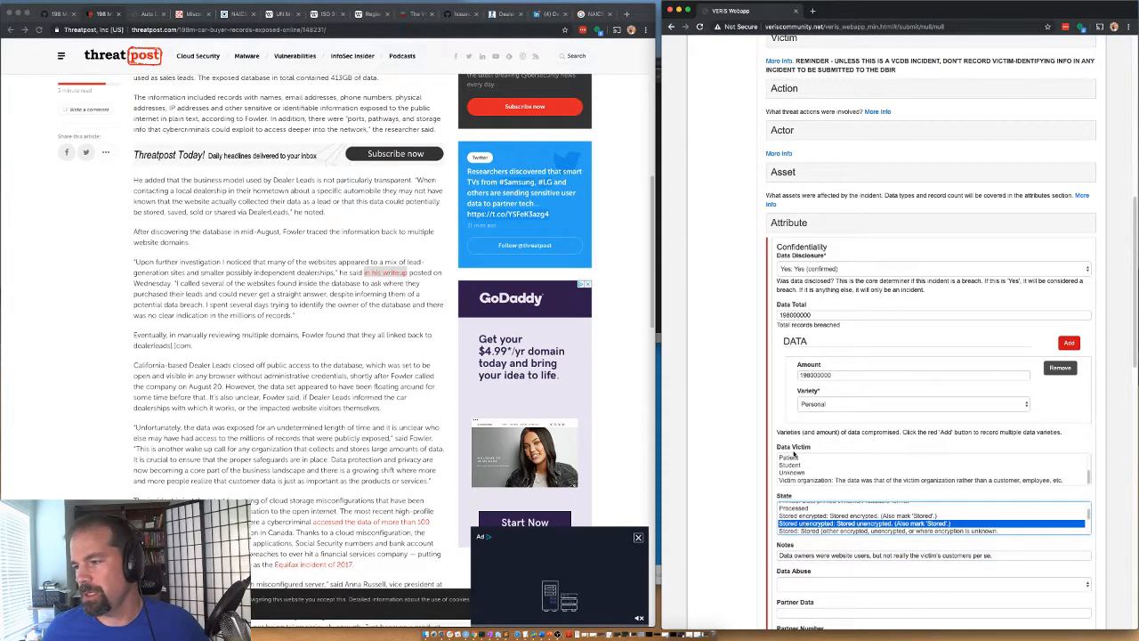
pyautogui.scroll(2, 783, 476)
pyautogui.scroll(-5, 762, 490)
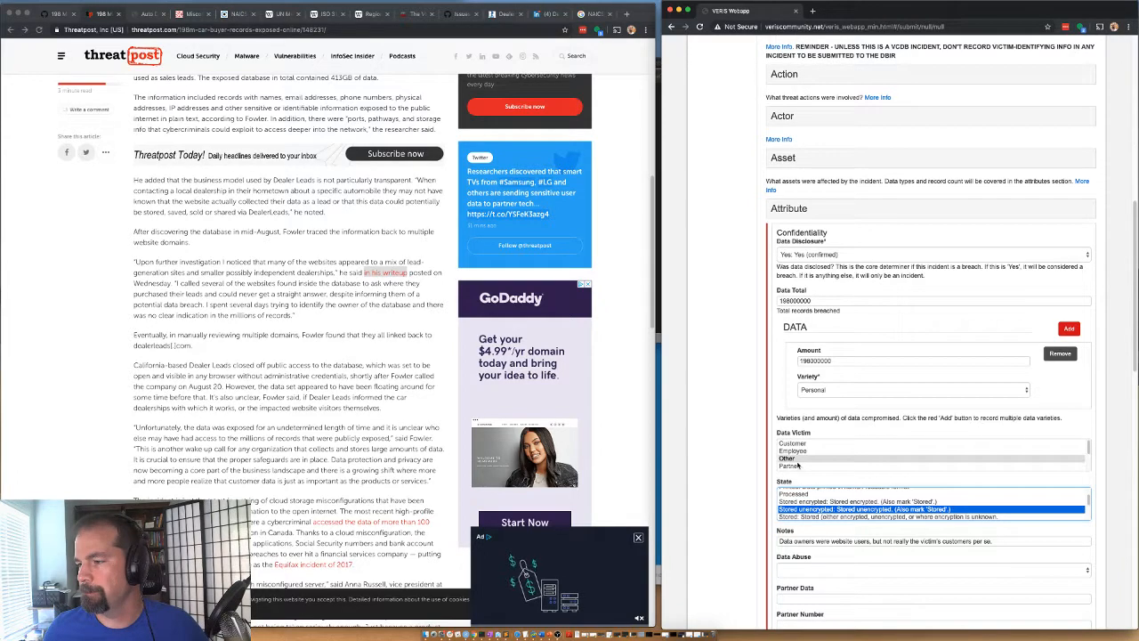
pyautogui.click(796, 422)
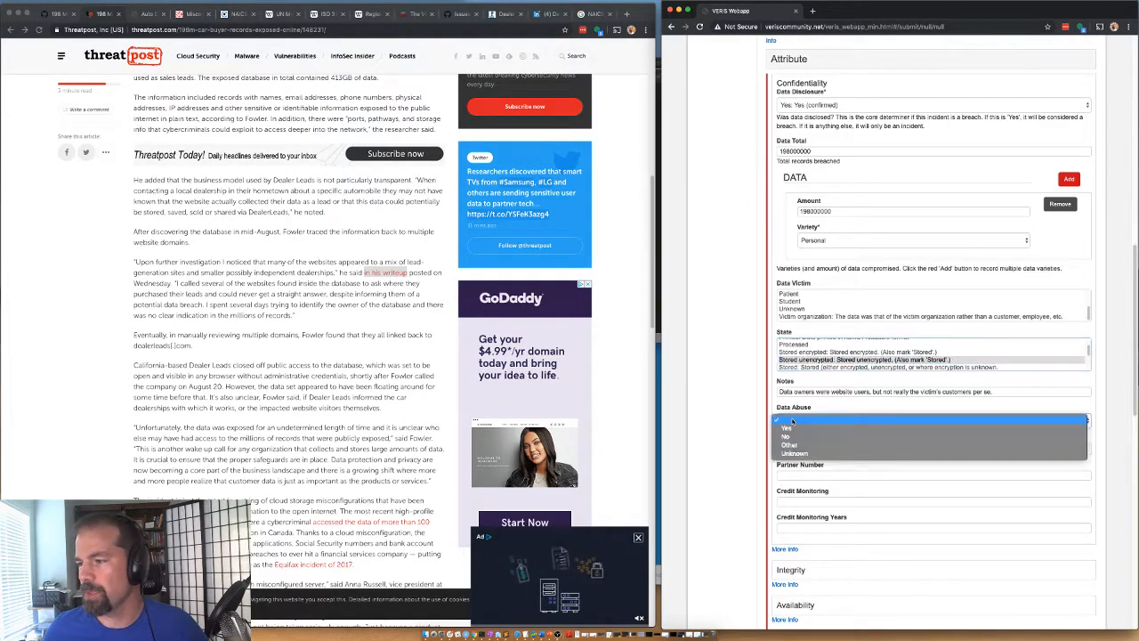
pyautogui.click(757, 467)
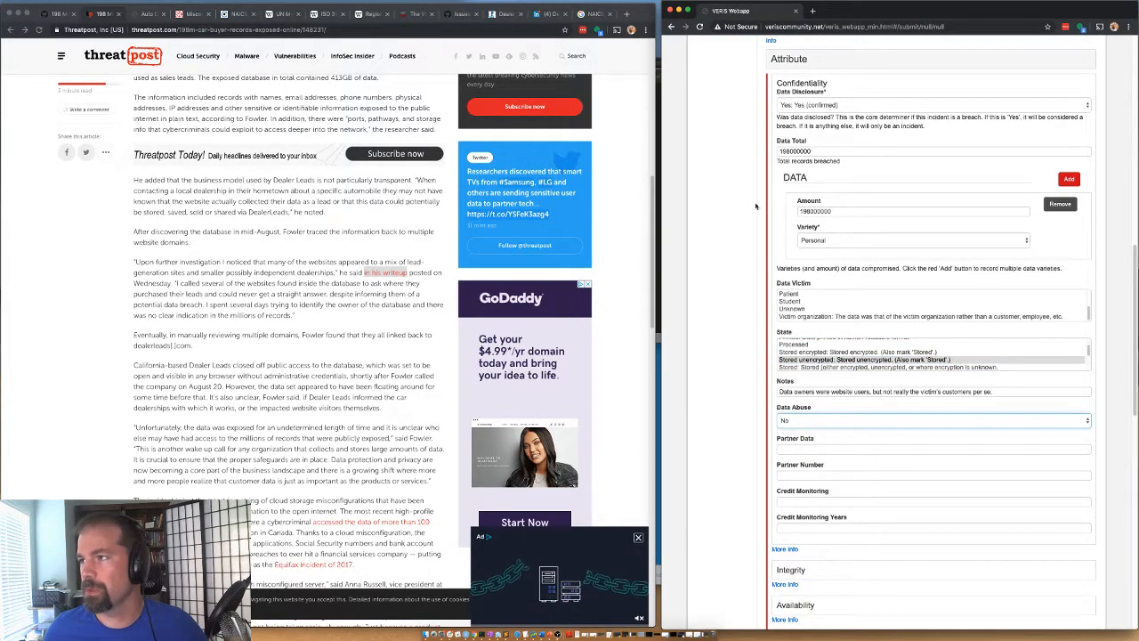
# Collapse the Attribute section and set Targeted to Opportunistic
pyautogui.click(788, 60)
pyautogui.click(797, 108)
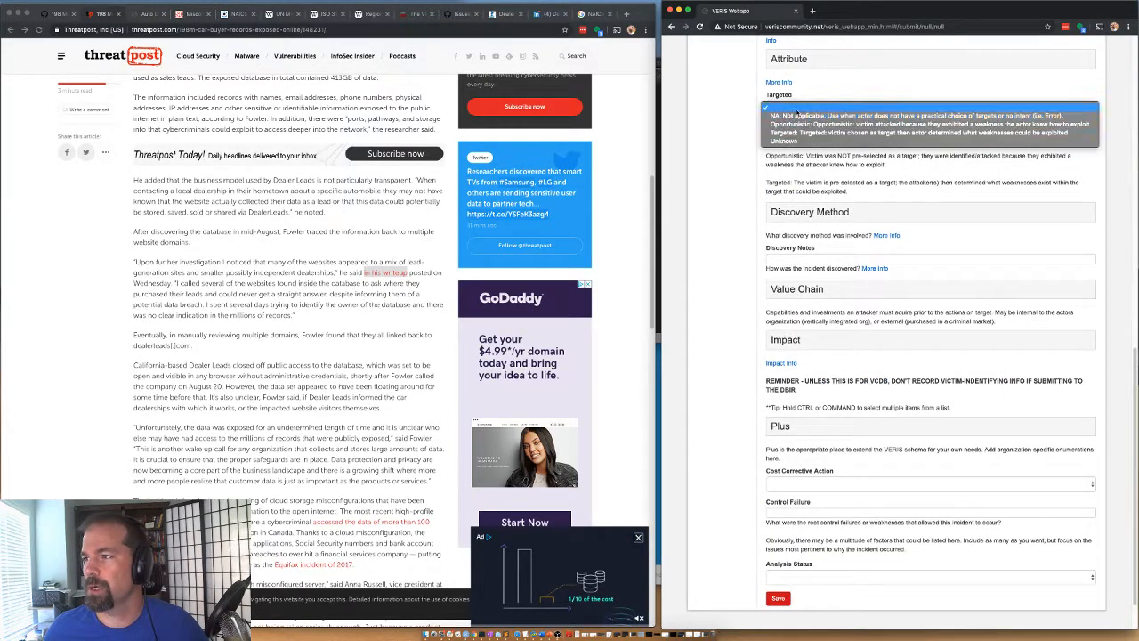
pyautogui.click(783, 125)
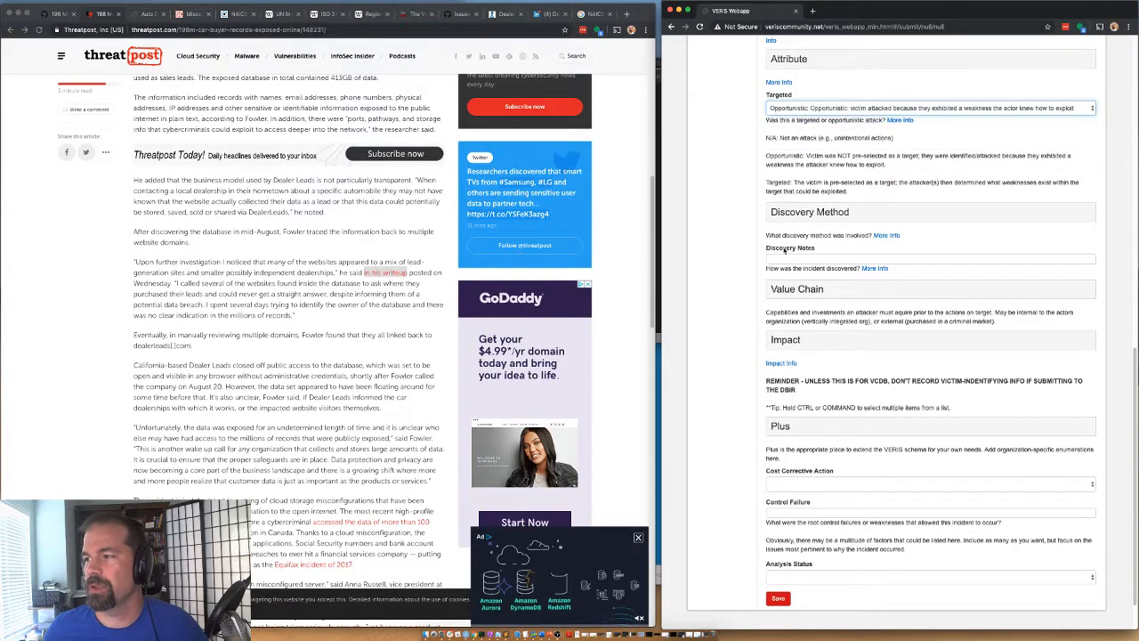
# Record the Discovery Method as External with variety "Unrelated 3rd party", and collapse the section
pyautogui.click(796, 215)
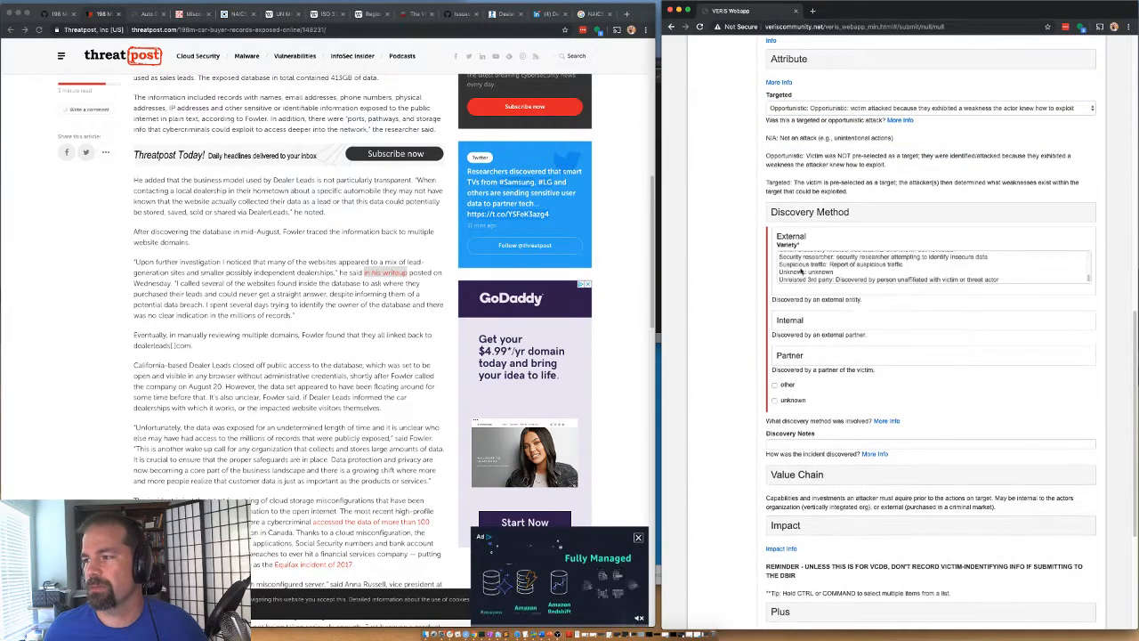
pyautogui.click(801, 278)
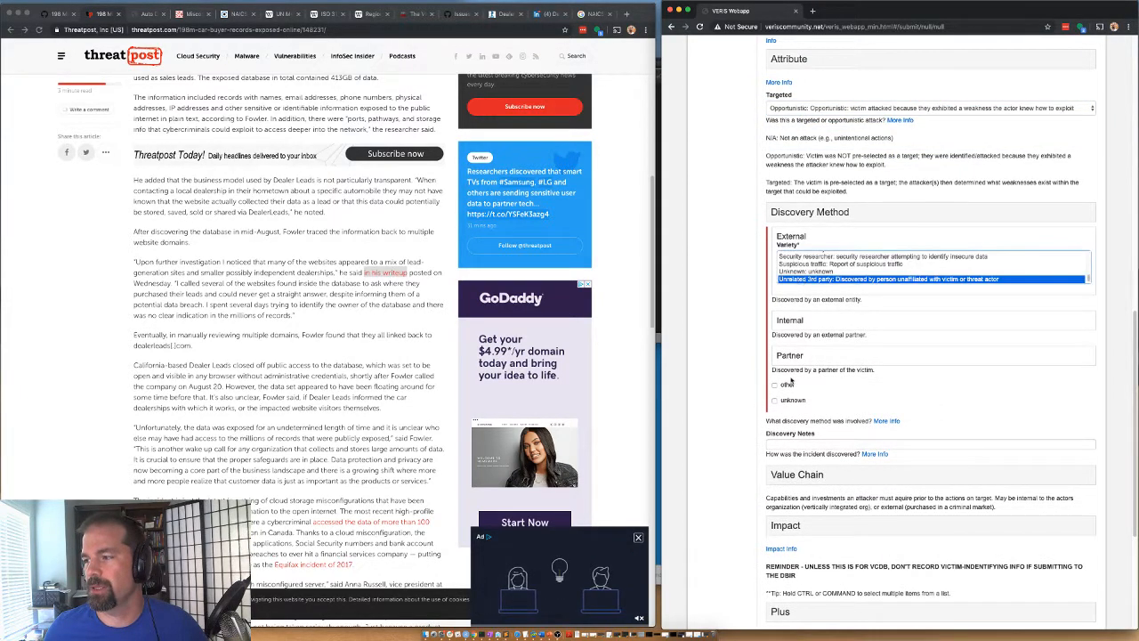
pyautogui.click(779, 230)
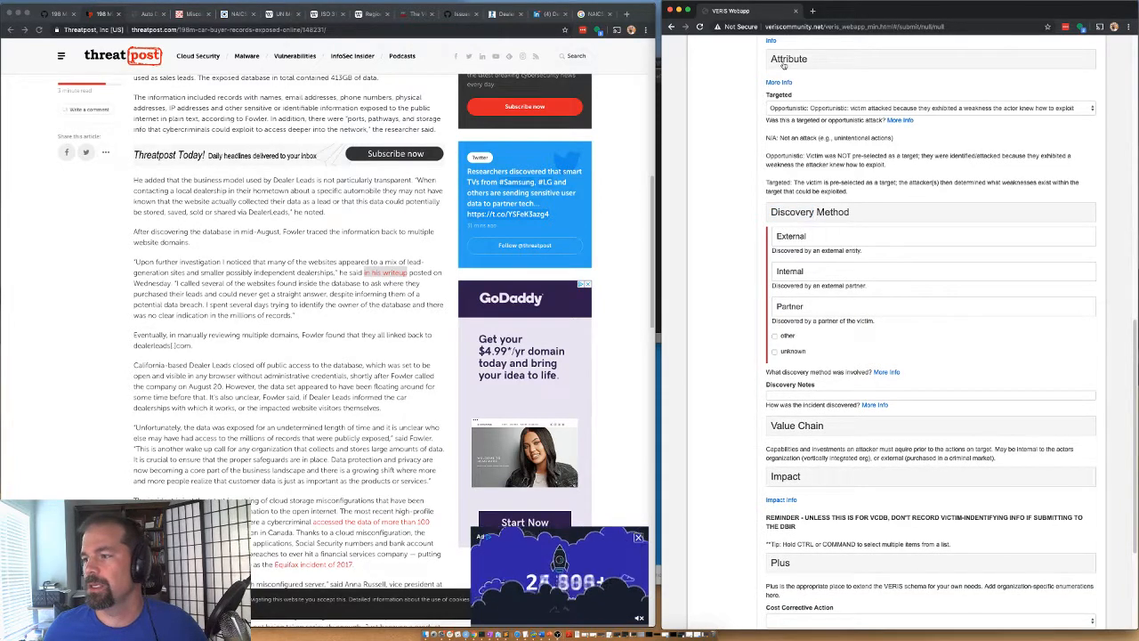
pyautogui.click(783, 60)
pyautogui.click(783, 61)
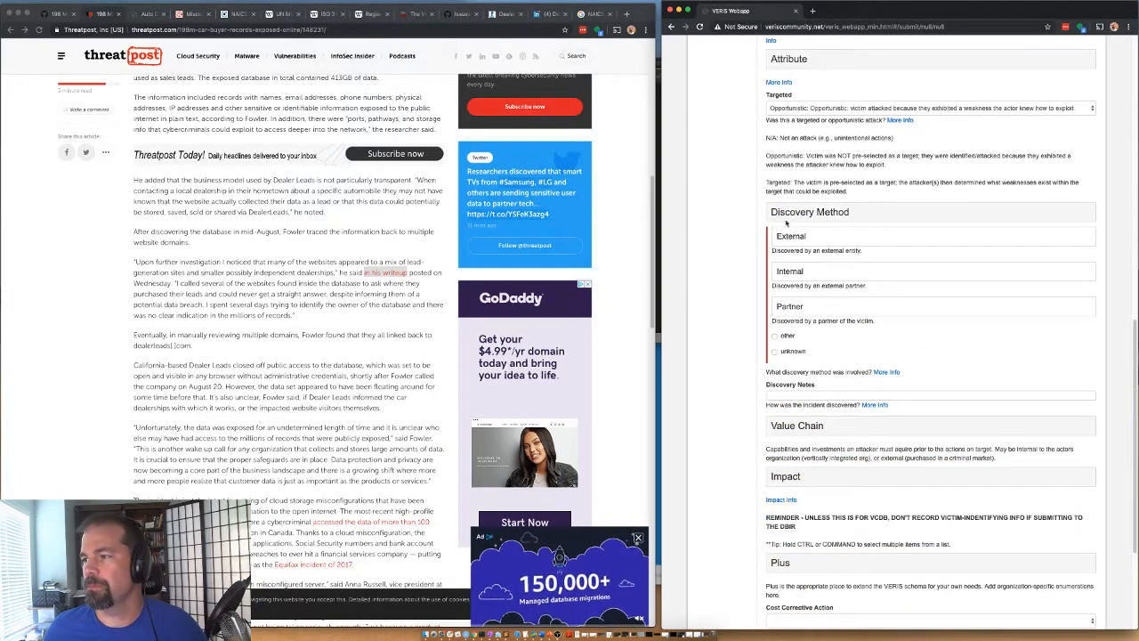
pyautogui.click(788, 215)
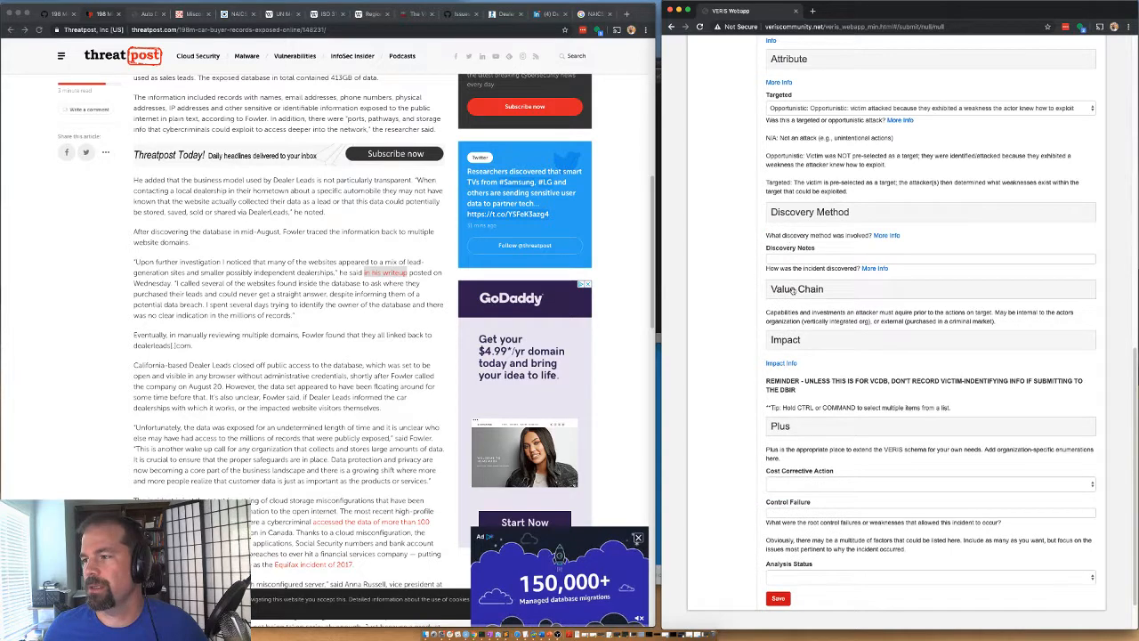
# Set the Impact section's Overall Rating to Insignificant and collapse the section
pyautogui.click(783, 343)
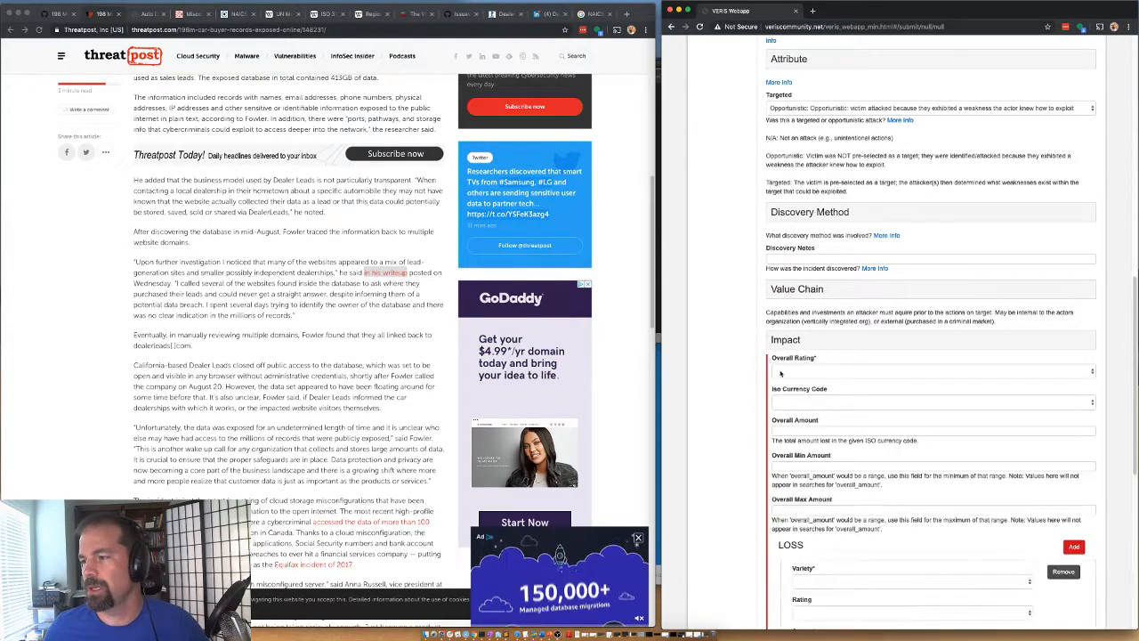
pyautogui.click(781, 373)
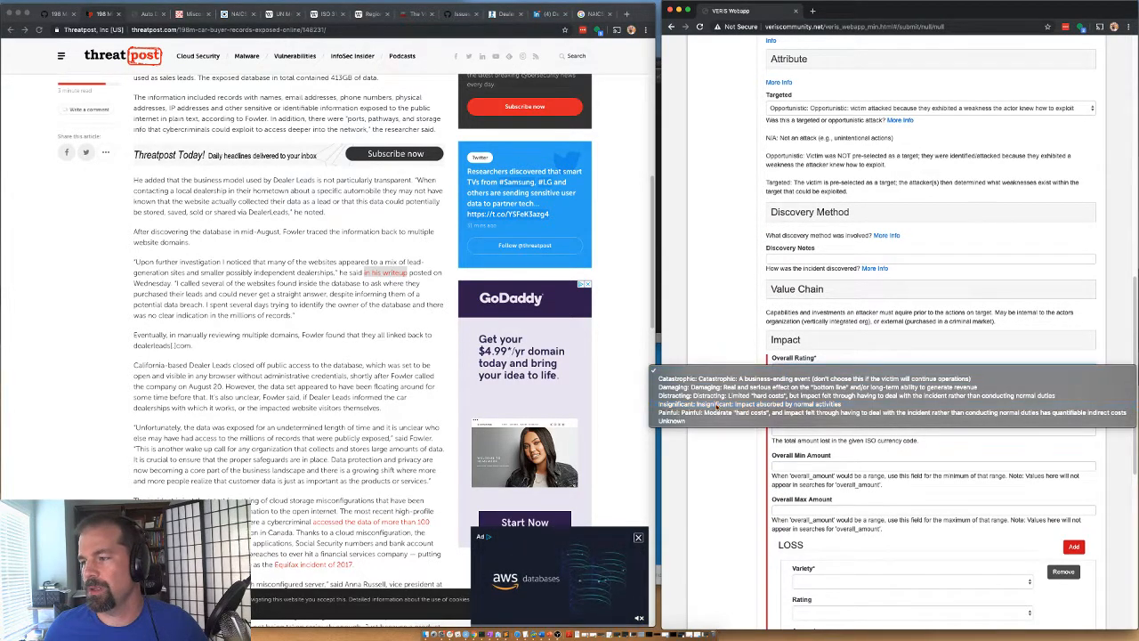
pyautogui.click(717, 405)
pyautogui.click(786, 344)
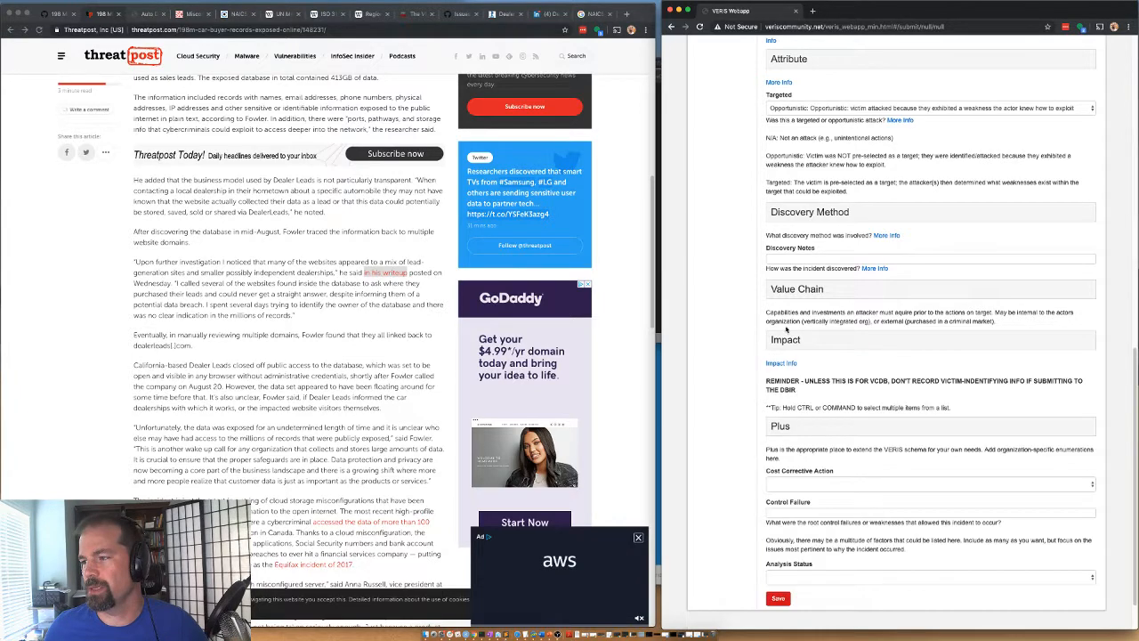
# Expand the Plus section and enter "priority" as the Sub Source
pyautogui.click(789, 429)
pyautogui.scroll(-3, 792, 409)
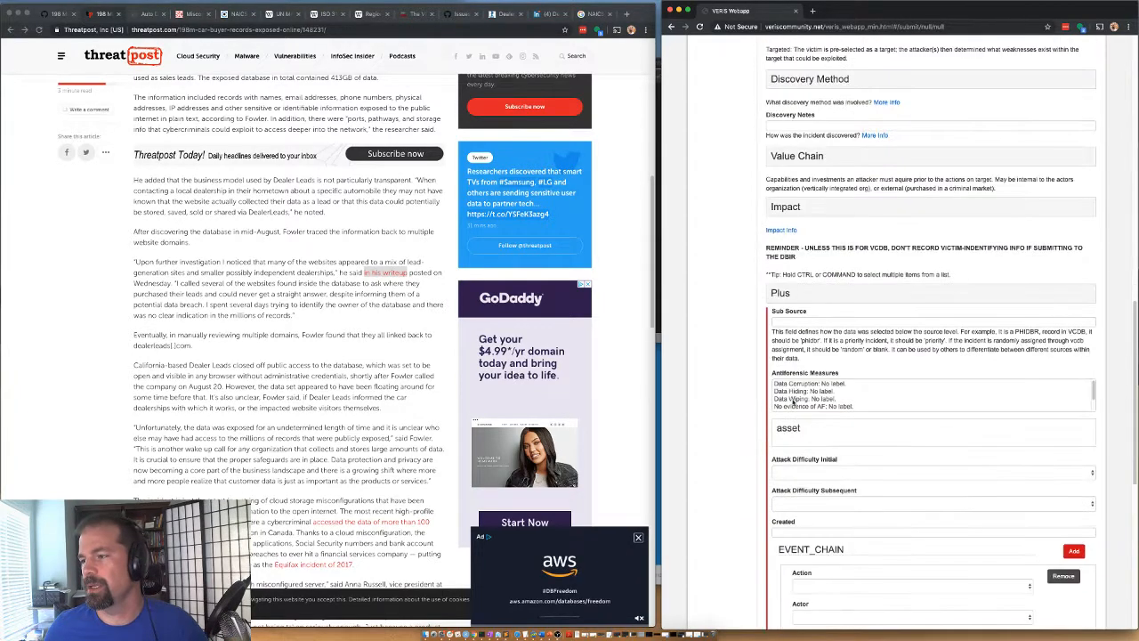
pyautogui.click(787, 321)
pyautogui.write('priority')
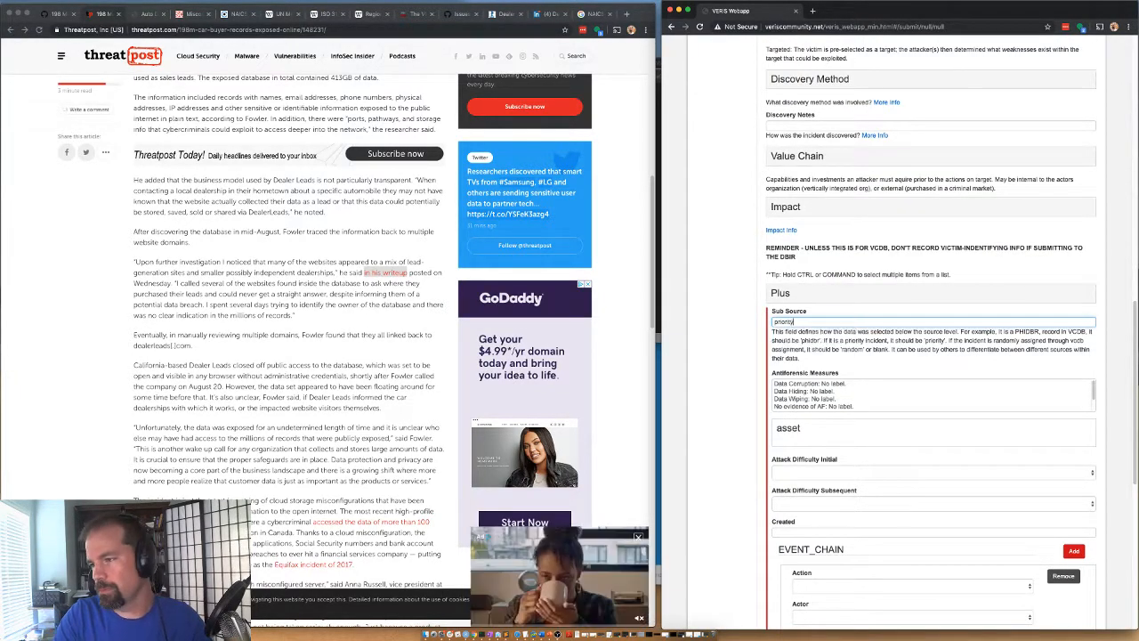
# Fill in the event chain entry with action err, actor int, asset srv and attribute cp
pyautogui.scroll(-5, 765, 454)
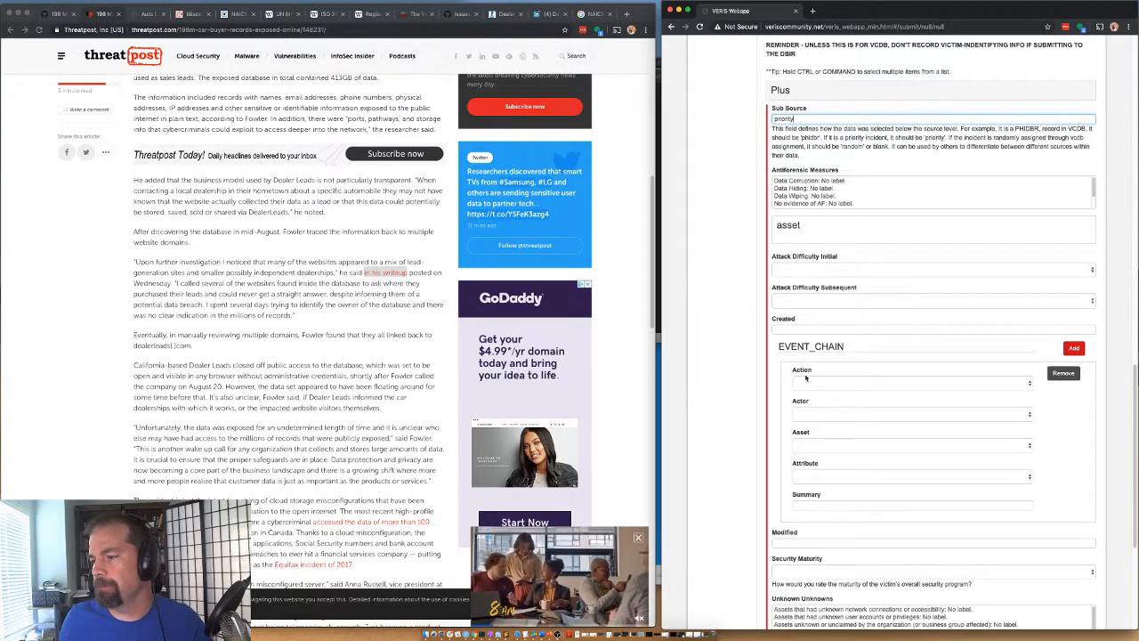
pyautogui.click(805, 382)
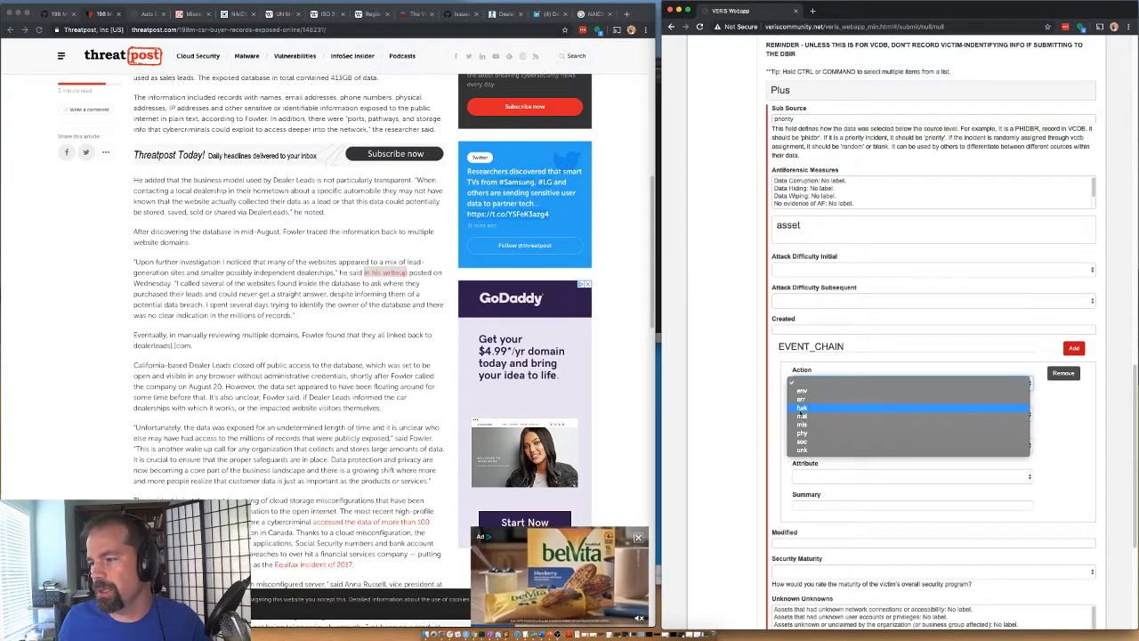
pyautogui.click(801, 398)
pyautogui.click(805, 413)
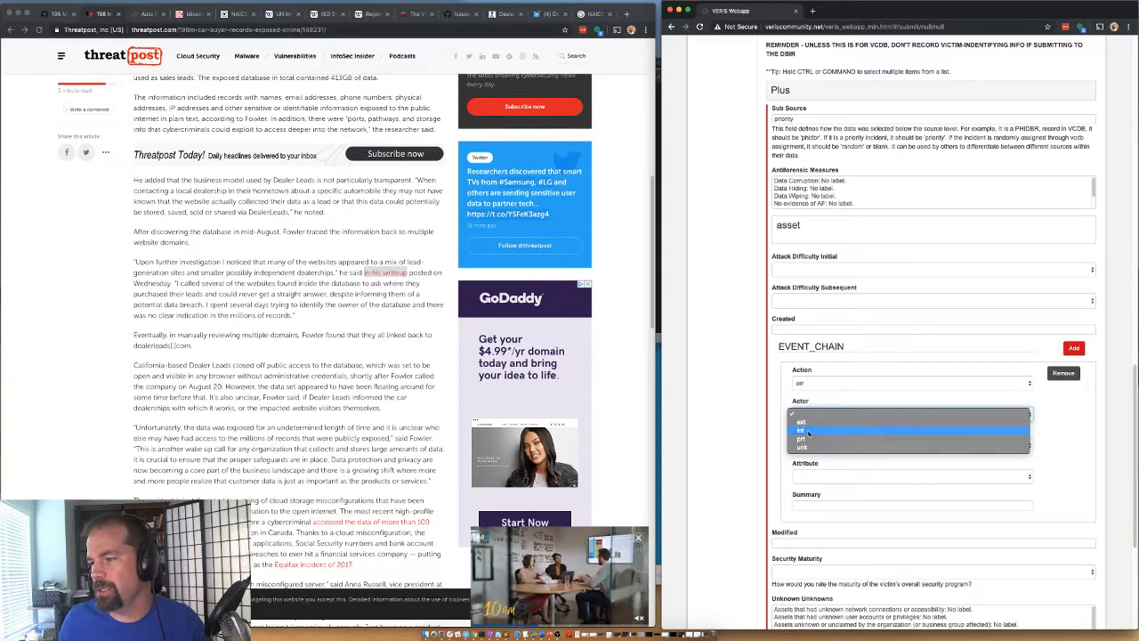
pyautogui.click(806, 436)
pyautogui.click(808, 443)
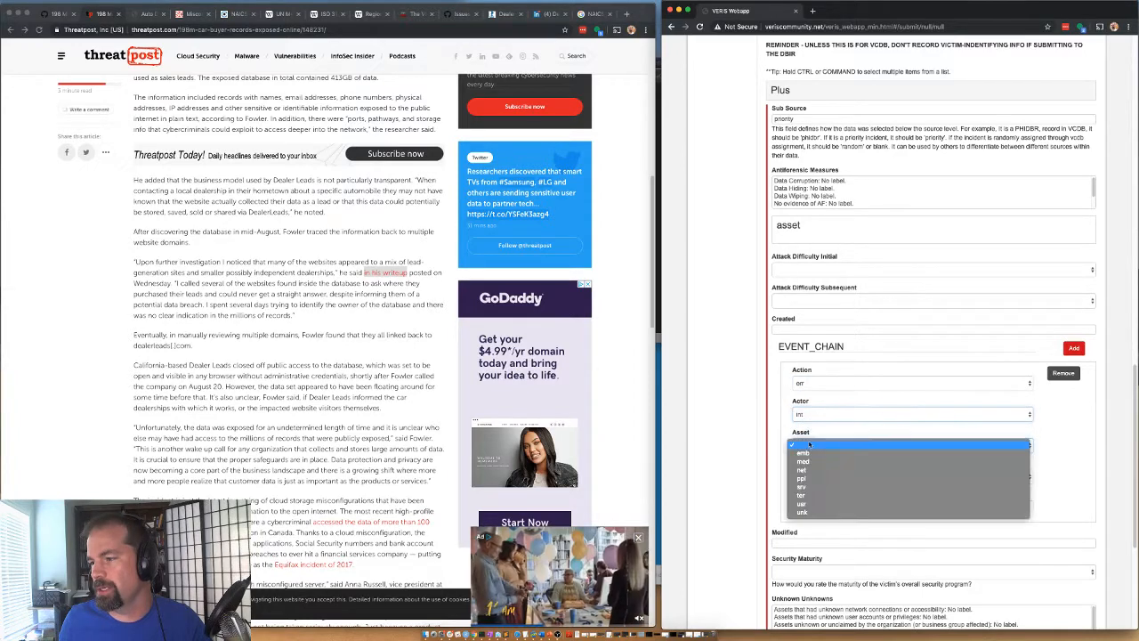
pyautogui.click(801, 488)
pyautogui.click(801, 476)
pyautogui.click(805, 495)
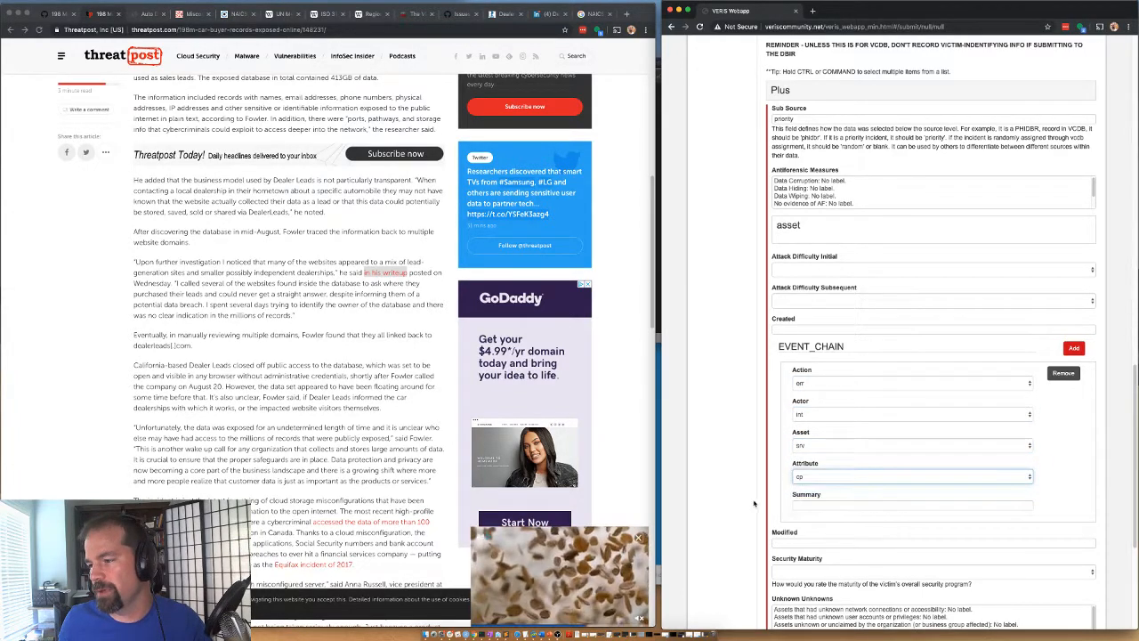
# Set the Analysis Status to Validated and save the incident record
pyautogui.scroll(-3, 754, 504)
pyautogui.scroll(-2, 794, 445)
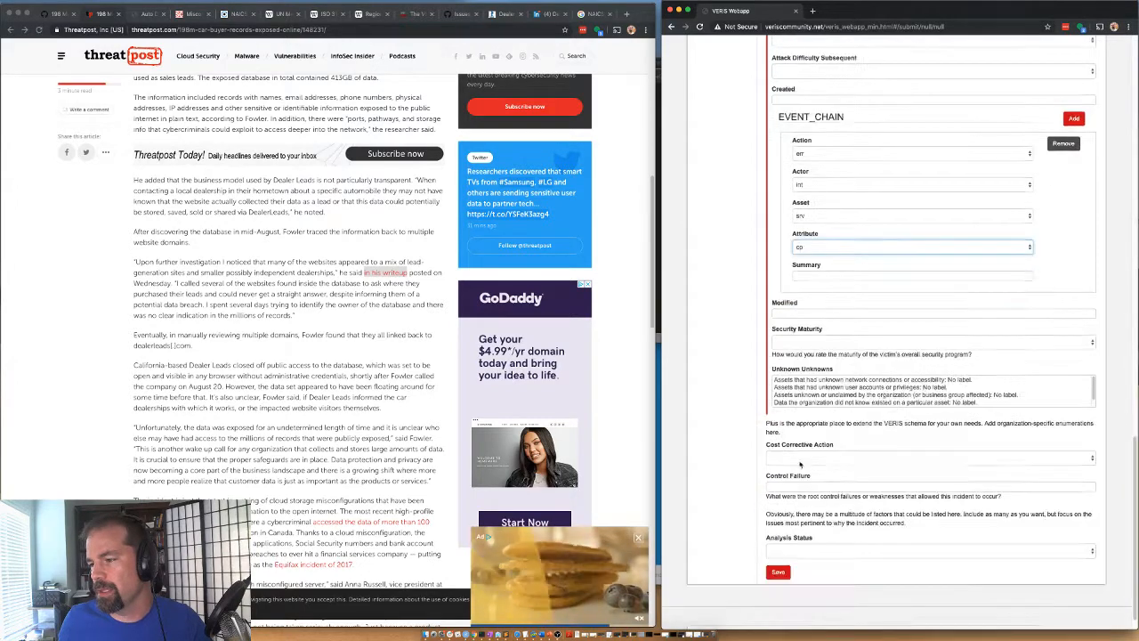
pyautogui.click(779, 551)
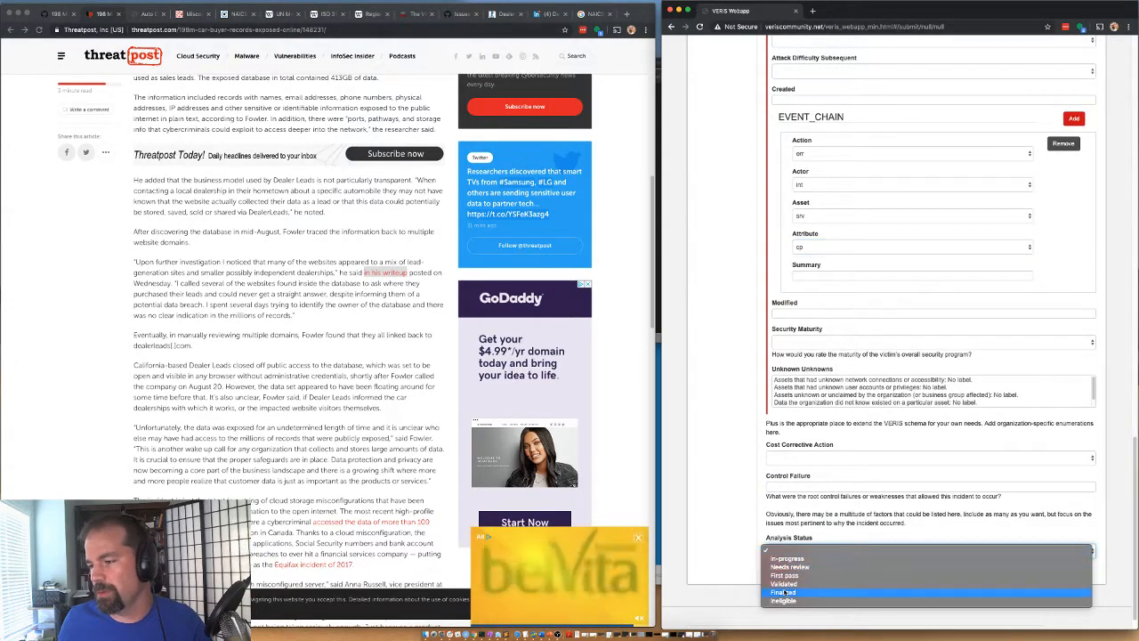
pyautogui.click(783, 583)
pyautogui.click(771, 612)
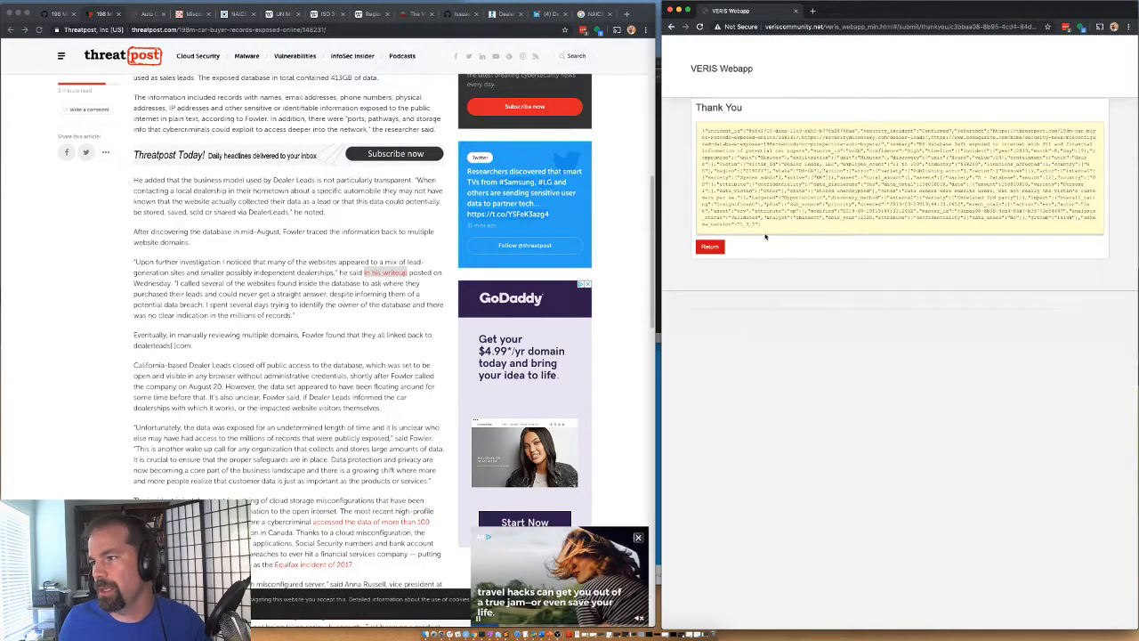
# Copy the generated incident JSON into the text editor's open file and create a new blank file
pyautogui.moveTo(765, 235); pyautogui.dragTo(696, 124)
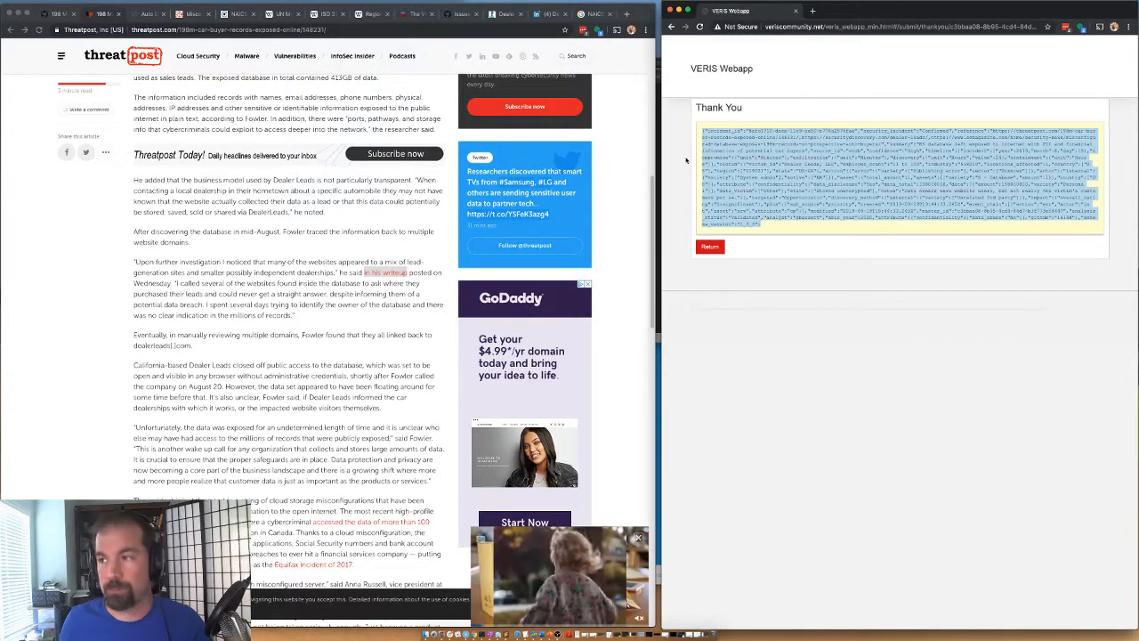
pyautogui.click(660, 203)
pyautogui.press('super+v')
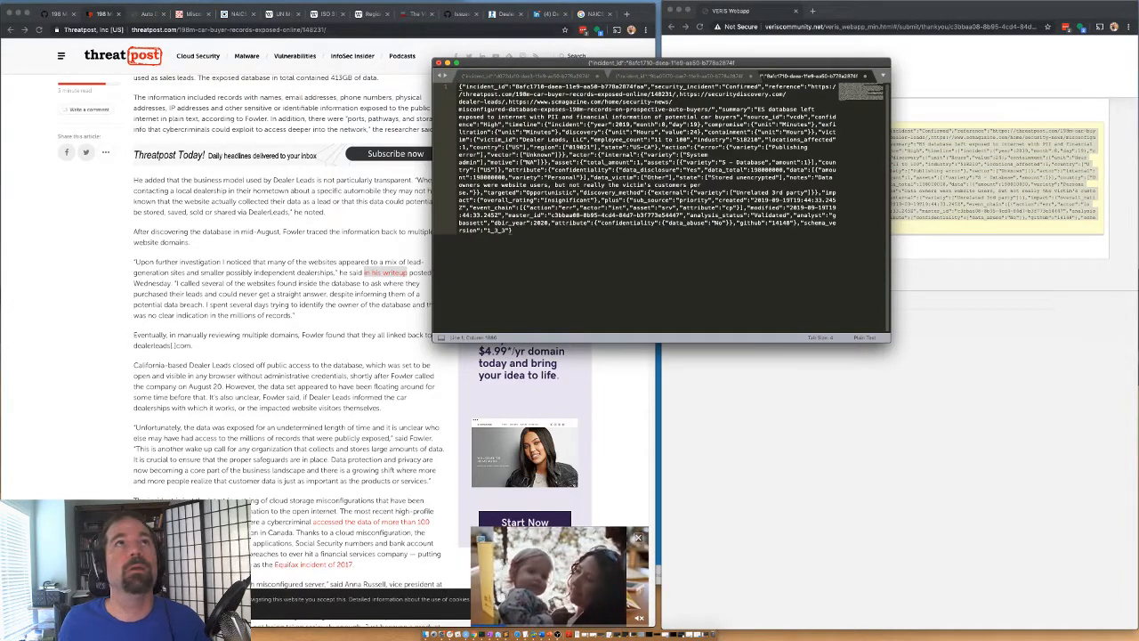
pyautogui.press('super+n')
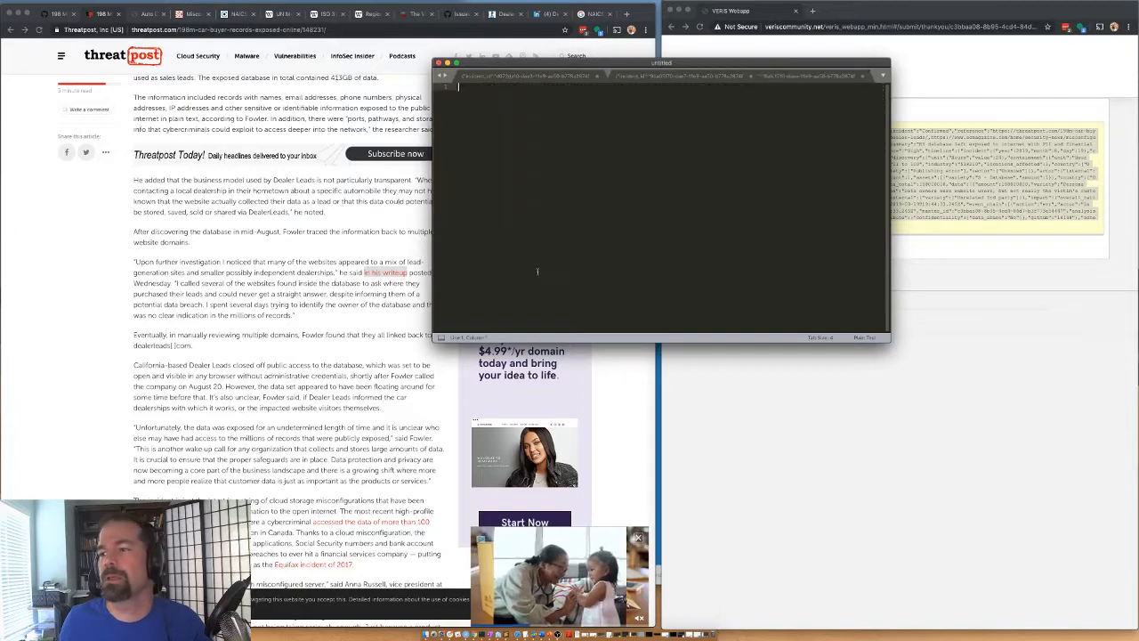
# Close the remaining Dealer Leads article tabs in the browser and close GitHub issue #14148
pyautogui.click(269, 329)
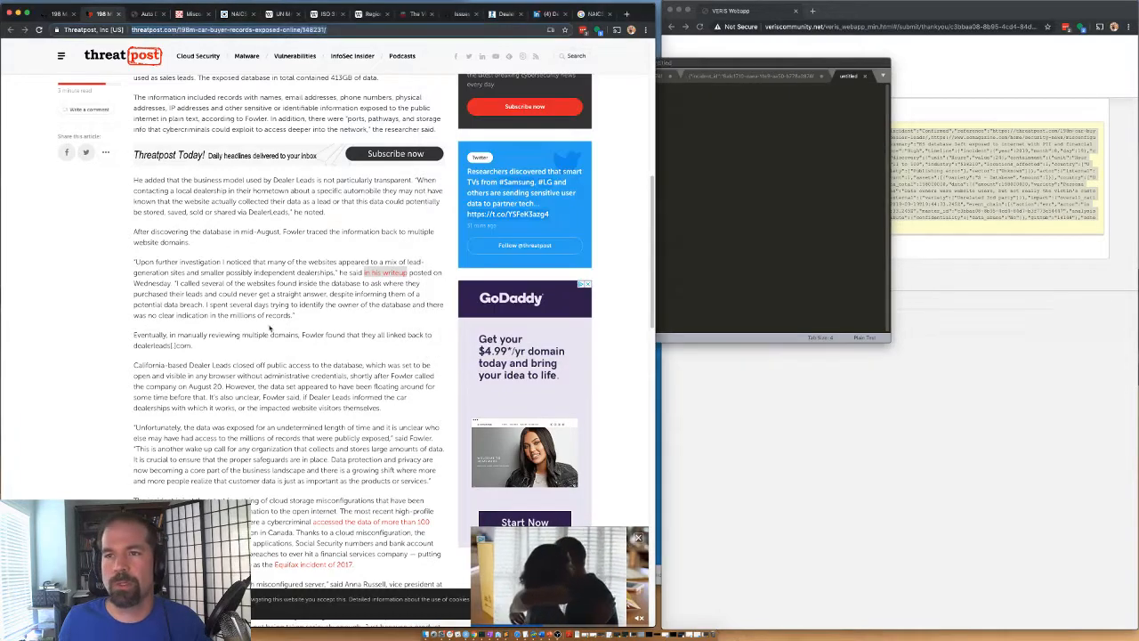
pyautogui.click(118, 14)
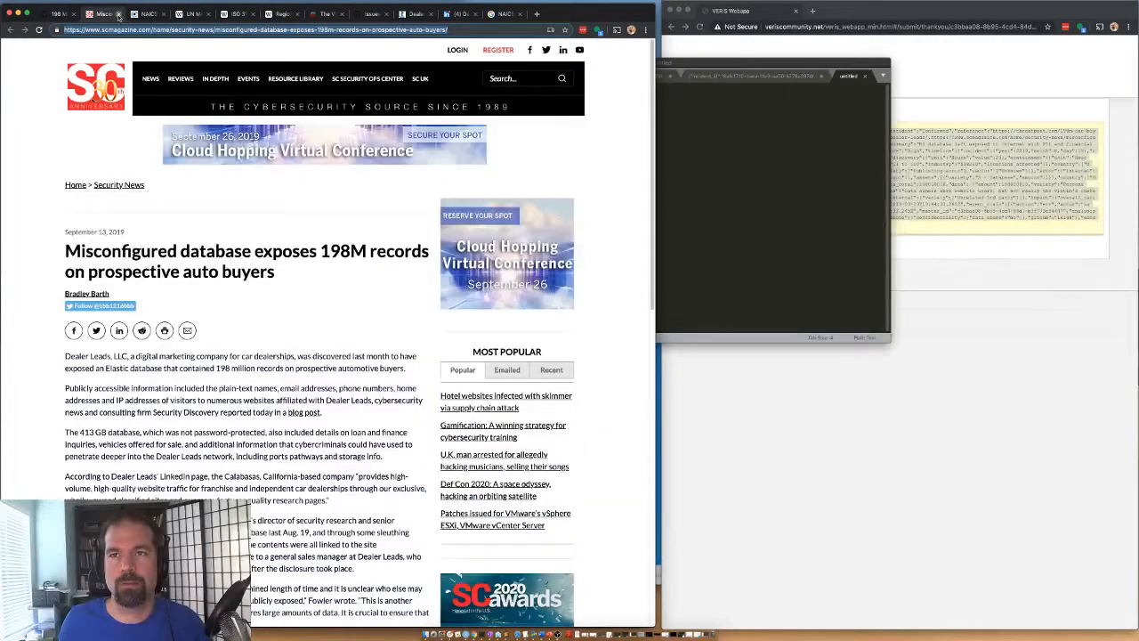
pyautogui.click(118, 14)
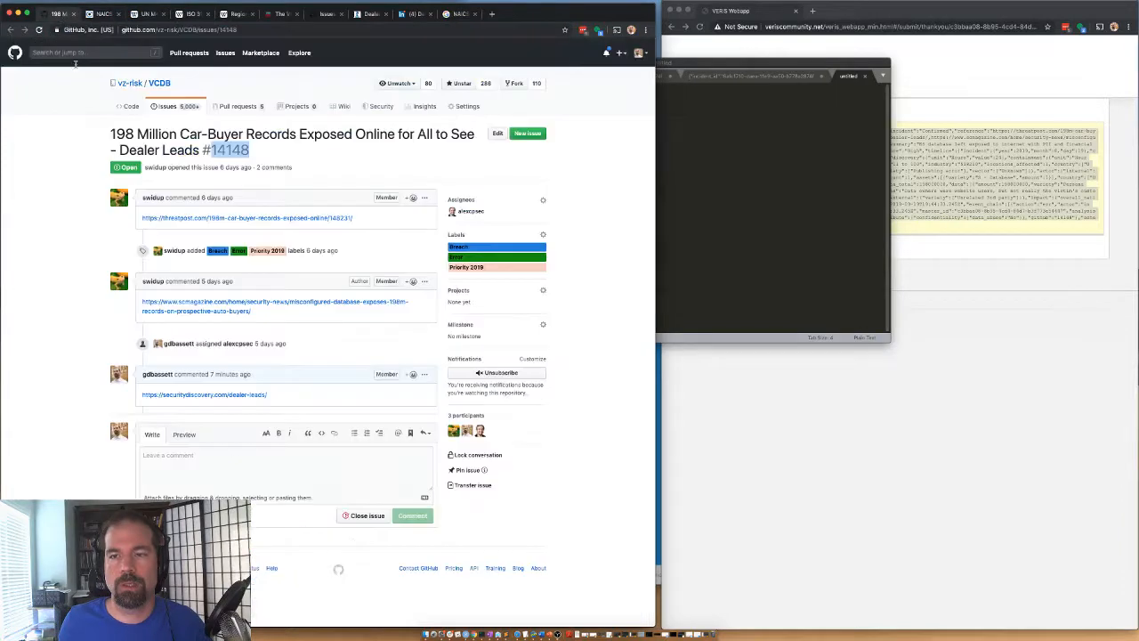
pyautogui.click(360, 517)
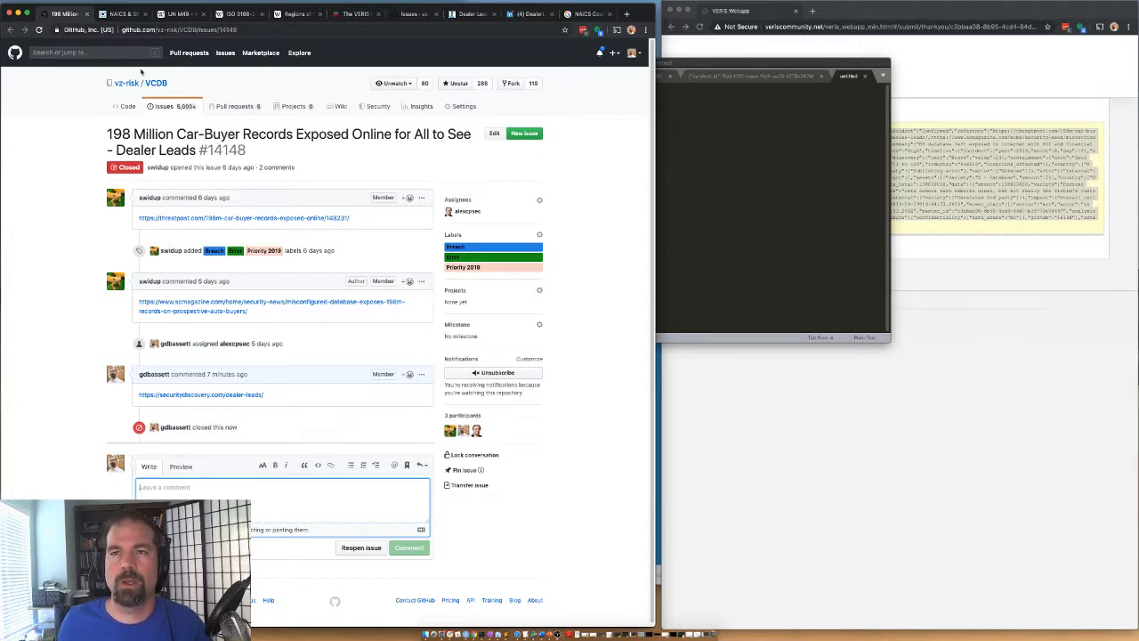
# Filter the VCDB issues by the same assignee and open the issue "Vulnerabilities Exposed 2 Million Verizon Customer Contracts"
pyautogui.click(168, 106)
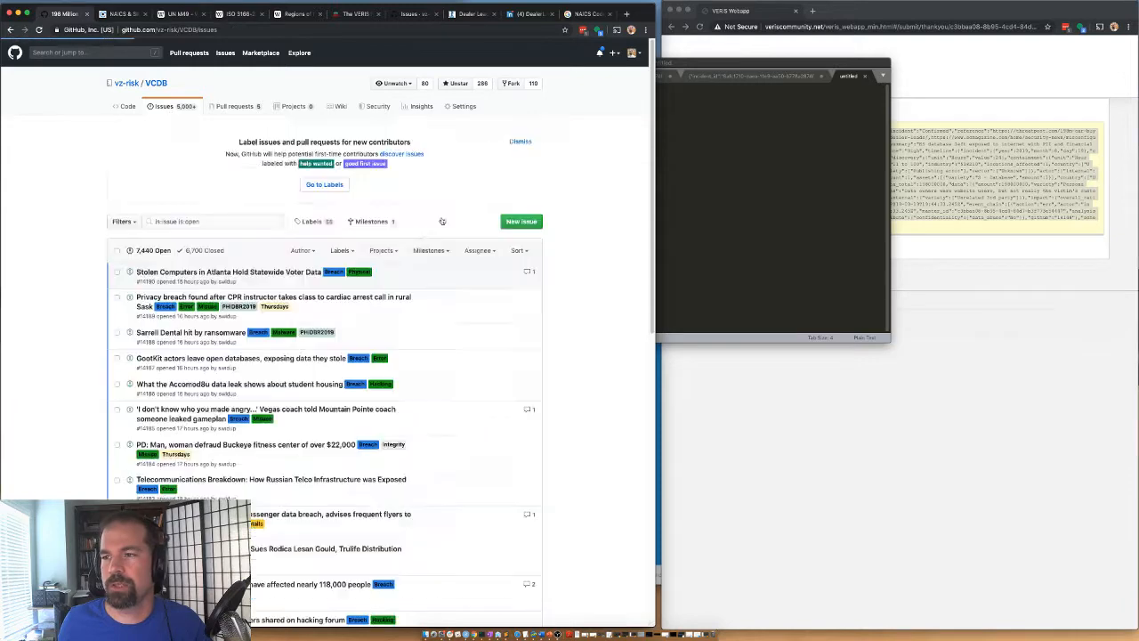
pyautogui.click(476, 250)
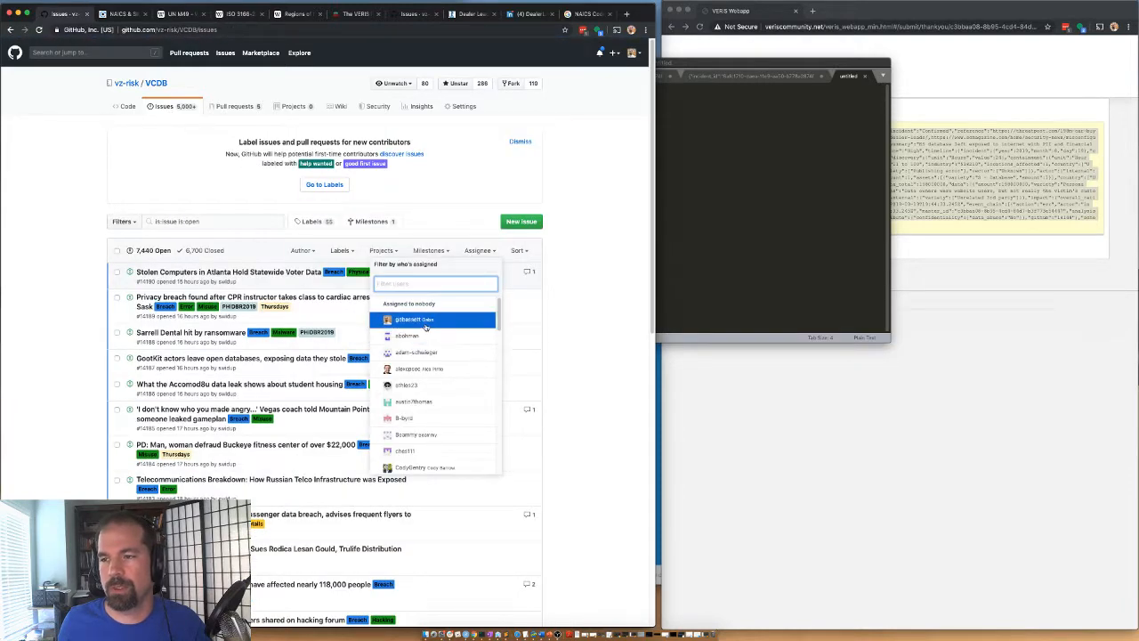
pyautogui.click(427, 368)
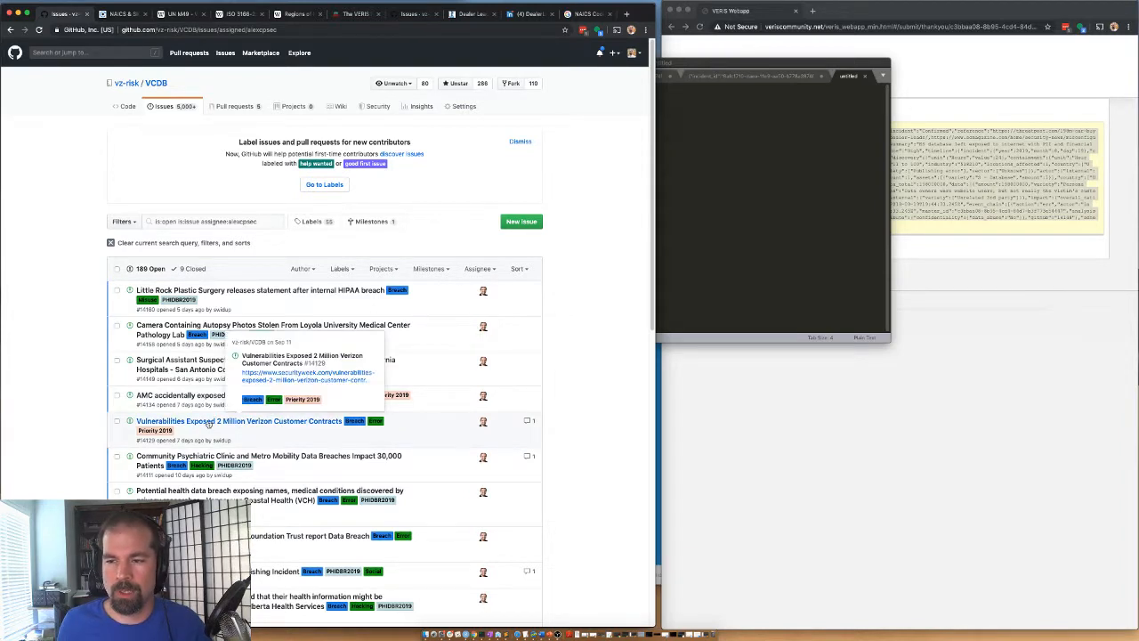
pyautogui.click(208, 424)
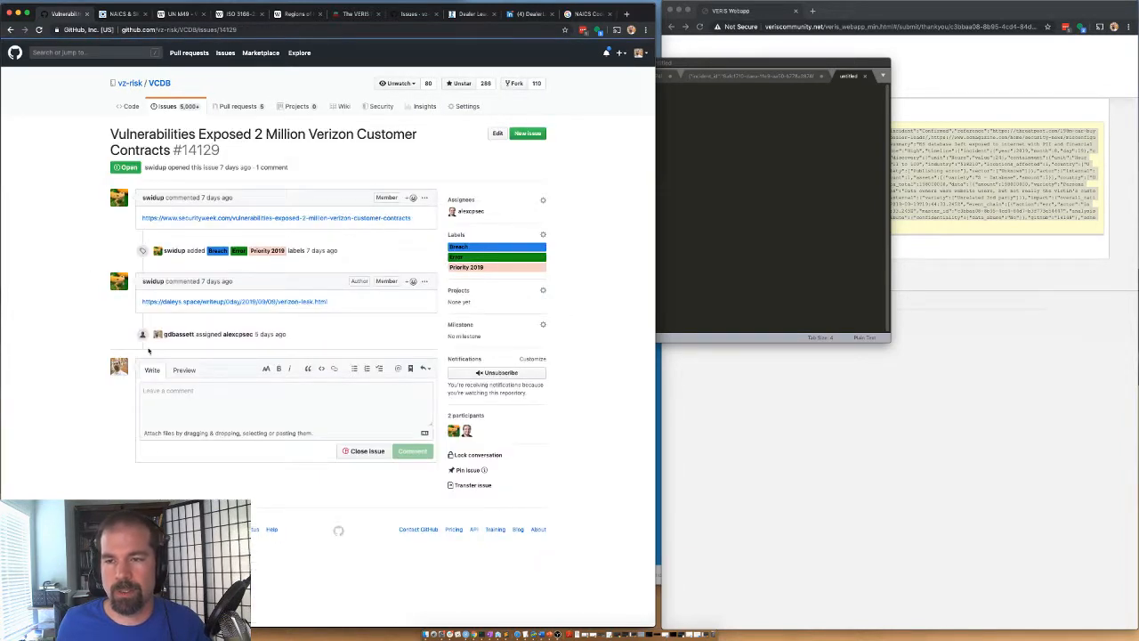
# Open both source links from the Verizon issue, the SecurityWeek article and the researcher's write-up, in new tabs
pyautogui.rightClick(193, 220)
pyautogui.click(191, 222)
pyautogui.rightClick(202, 219)
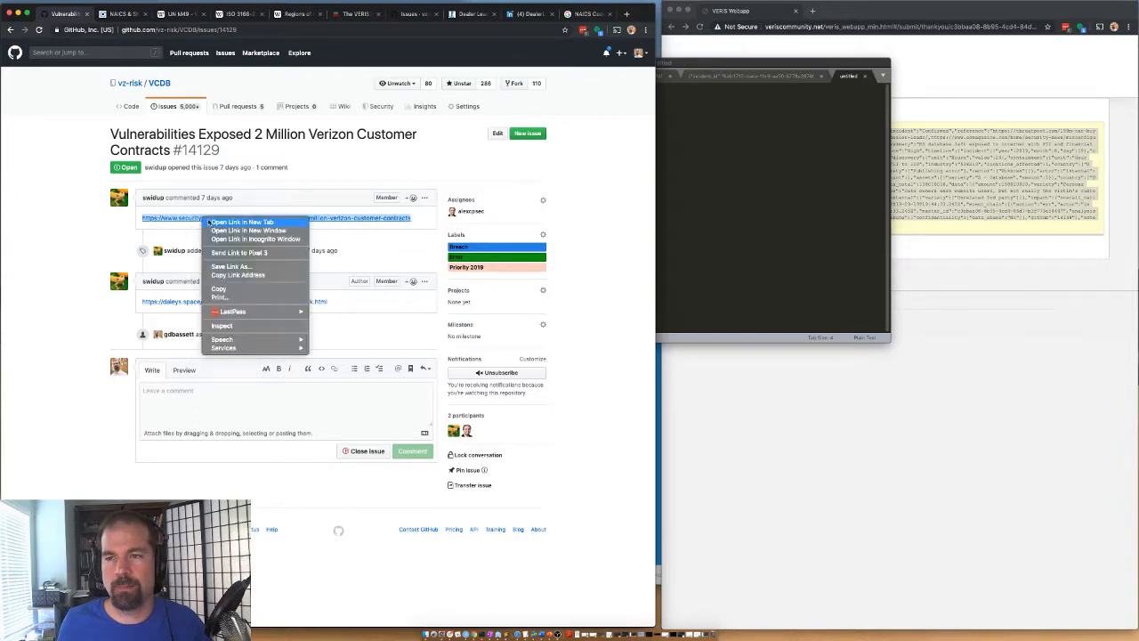
pyautogui.click(206, 222)
pyautogui.rightClick(190, 303)
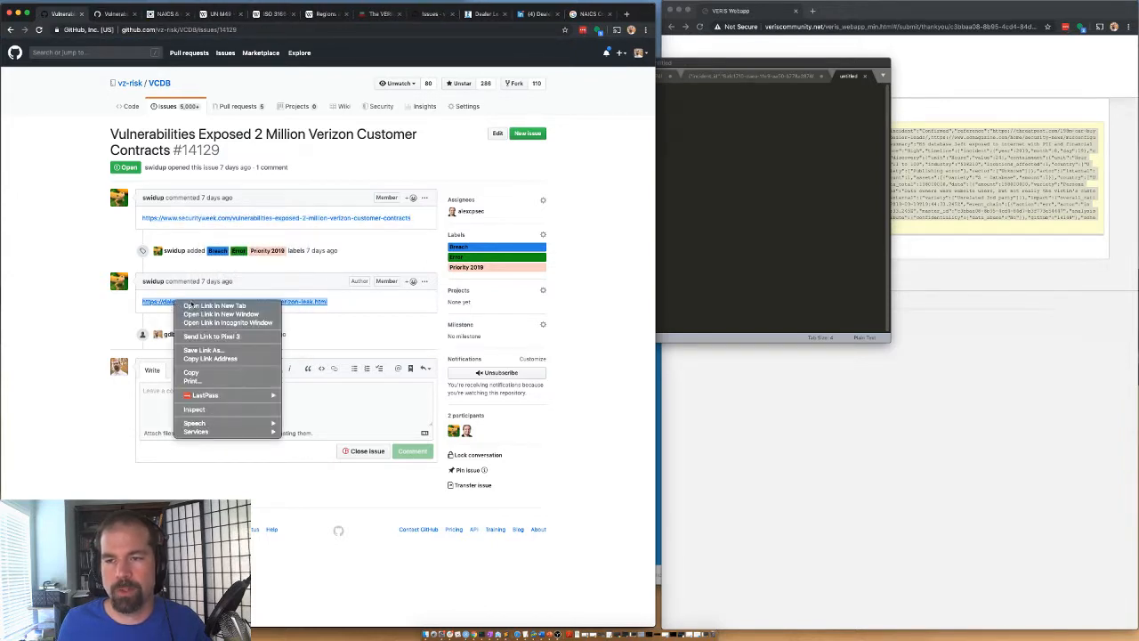
pyautogui.click(195, 307)
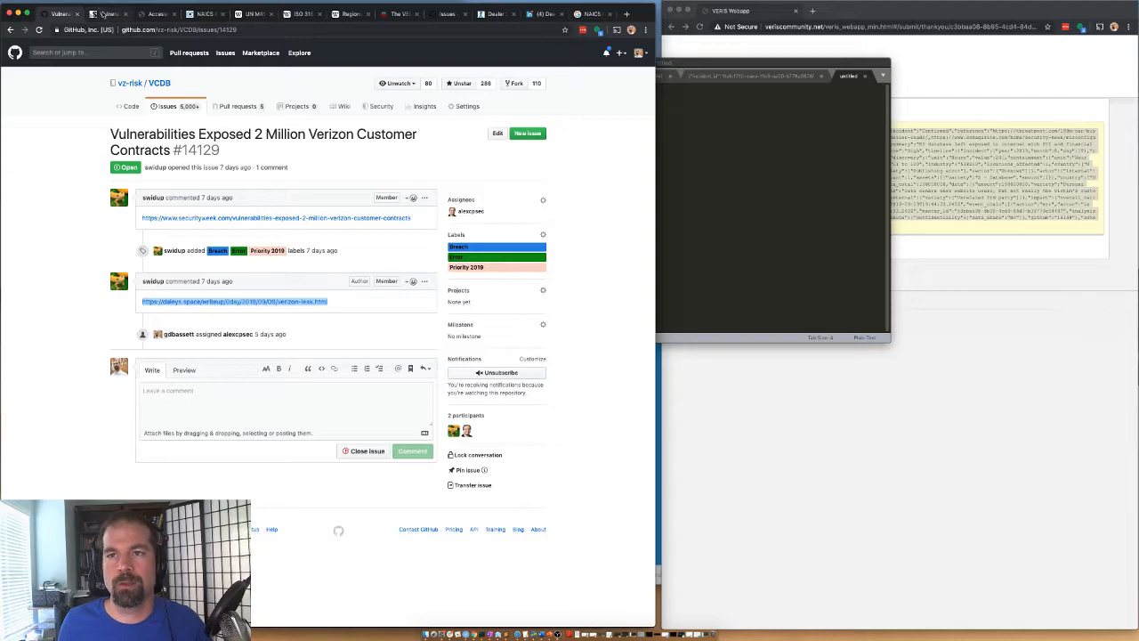
# Show the SecurityWeek article and return the VERIS Webapp from the Thank You page to a blank incident form
pyautogui.hotkey('ctrl', 'Tab')
pyautogui.click(328, 442)
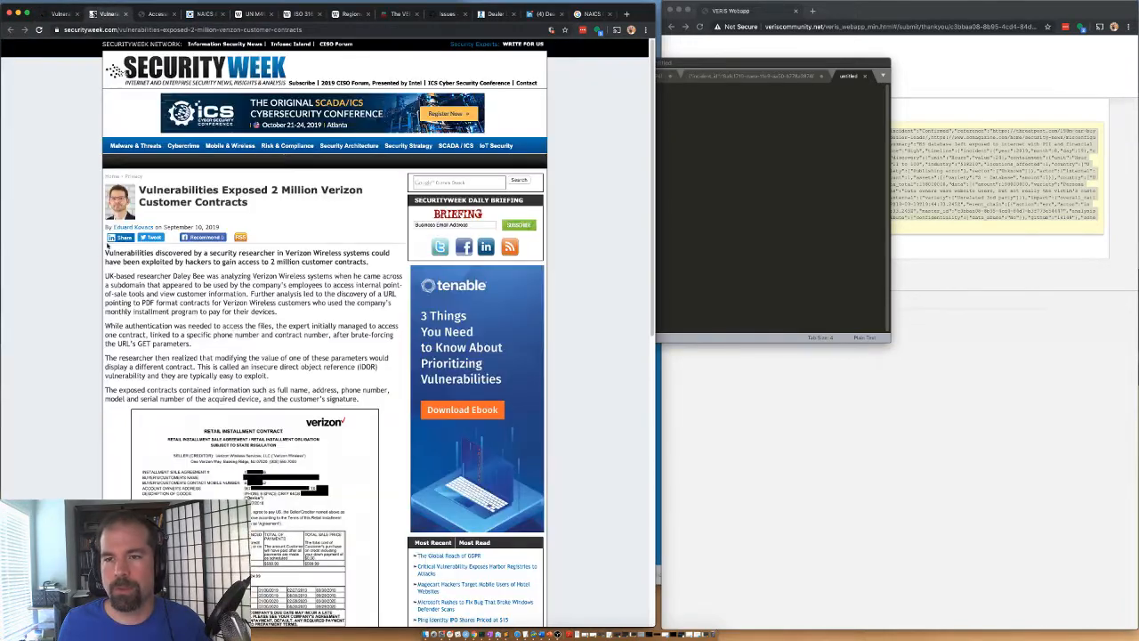
pyautogui.scroll(-3, 111, 248)
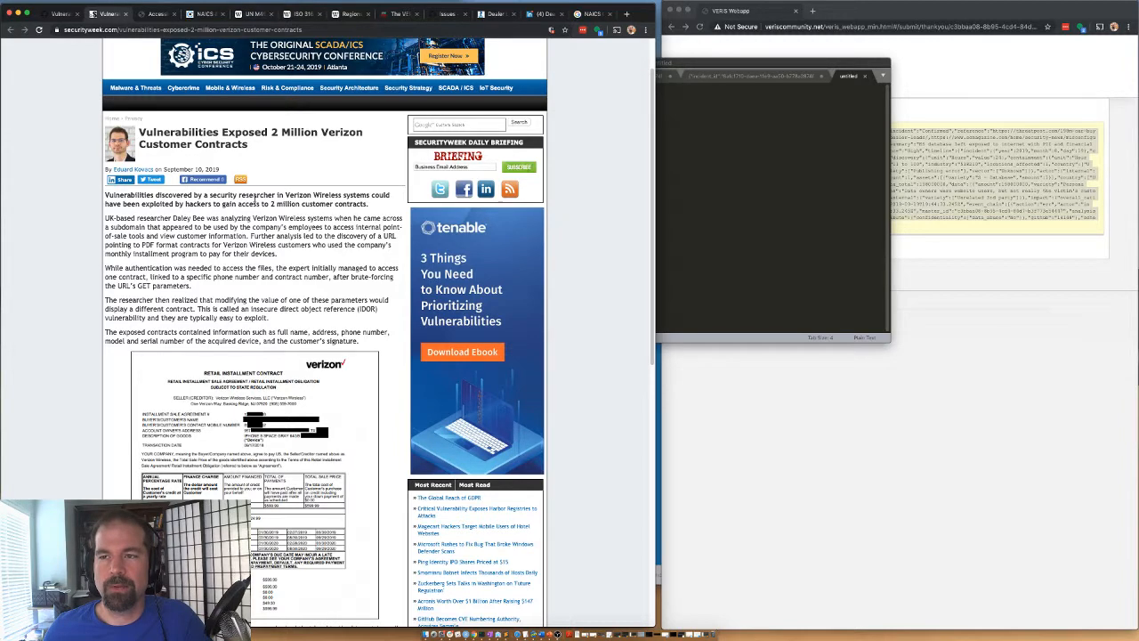
pyautogui.click(712, 266)
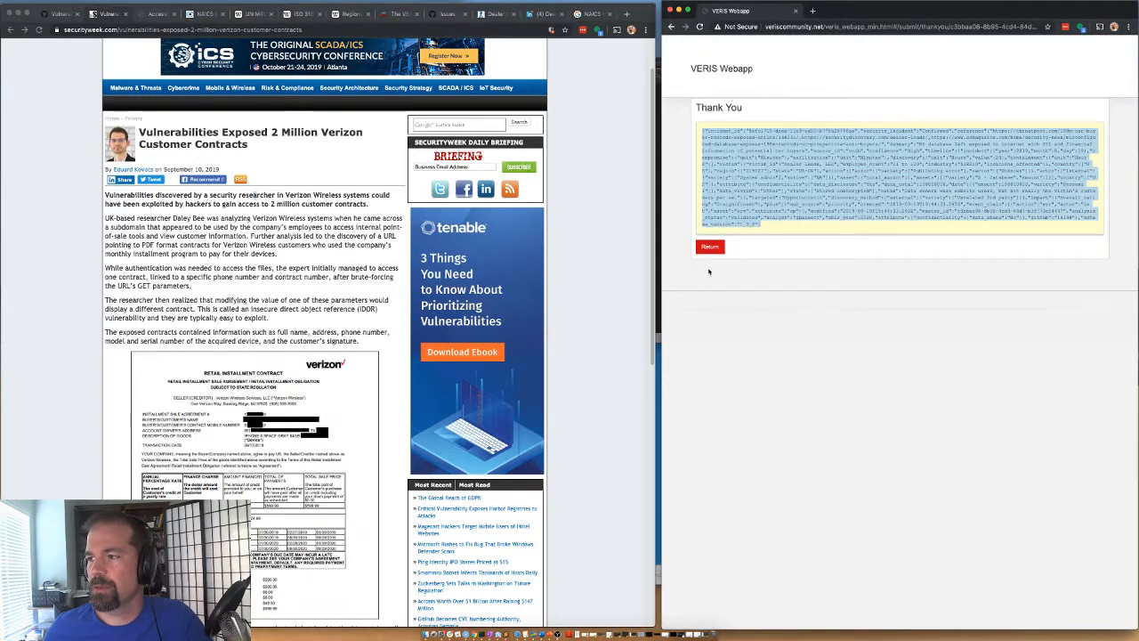
pyautogui.click(709, 249)
# Read the SecurityWeek article's opening paragraphs on who found the Verizon exposure and how the contract files were accessed
pyautogui.click(130, 220)
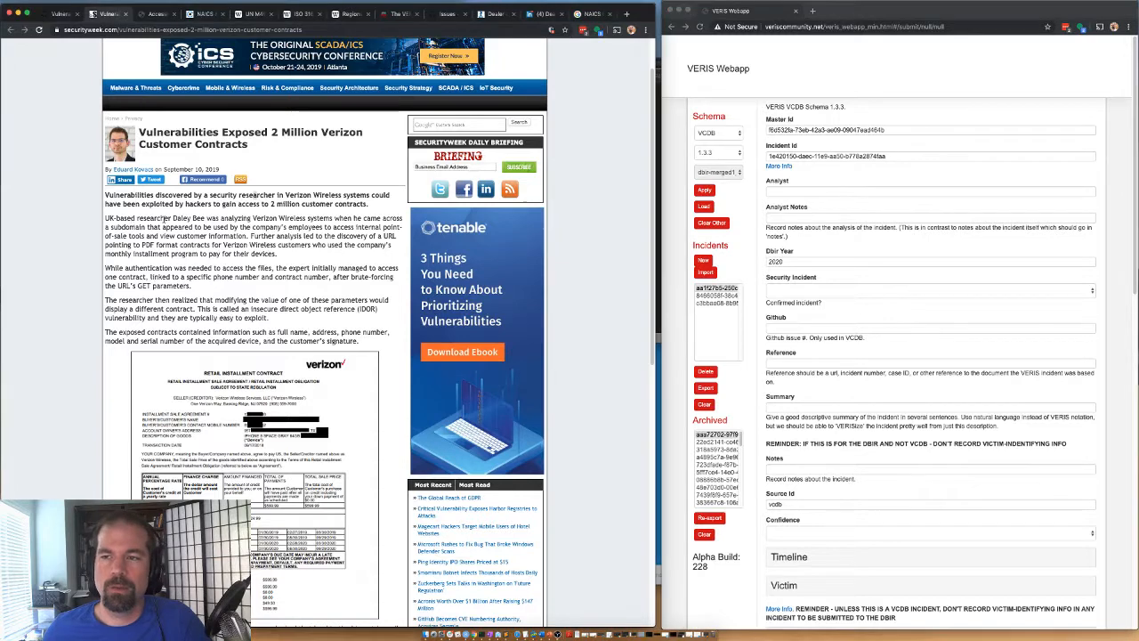
pyautogui.moveTo(164, 219); pyautogui.dragTo(271, 220)
pyautogui.click(220, 232)
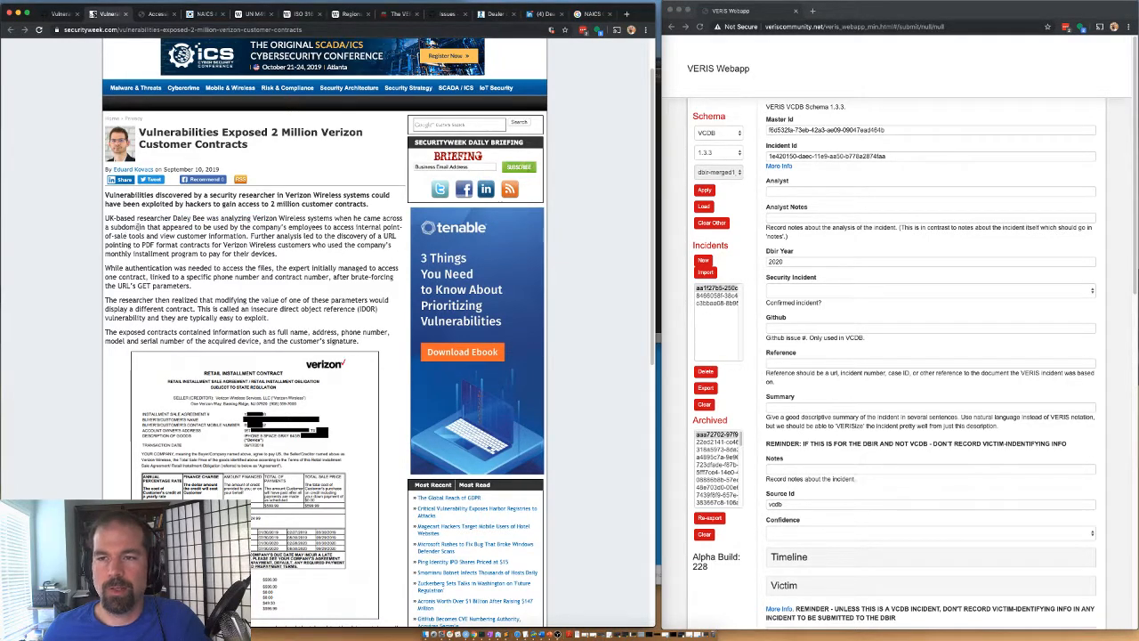
pyautogui.moveTo(163, 228); pyautogui.dragTo(287, 228)
pyautogui.click(300, 225)
pyautogui.scroll(-1, 300, 218)
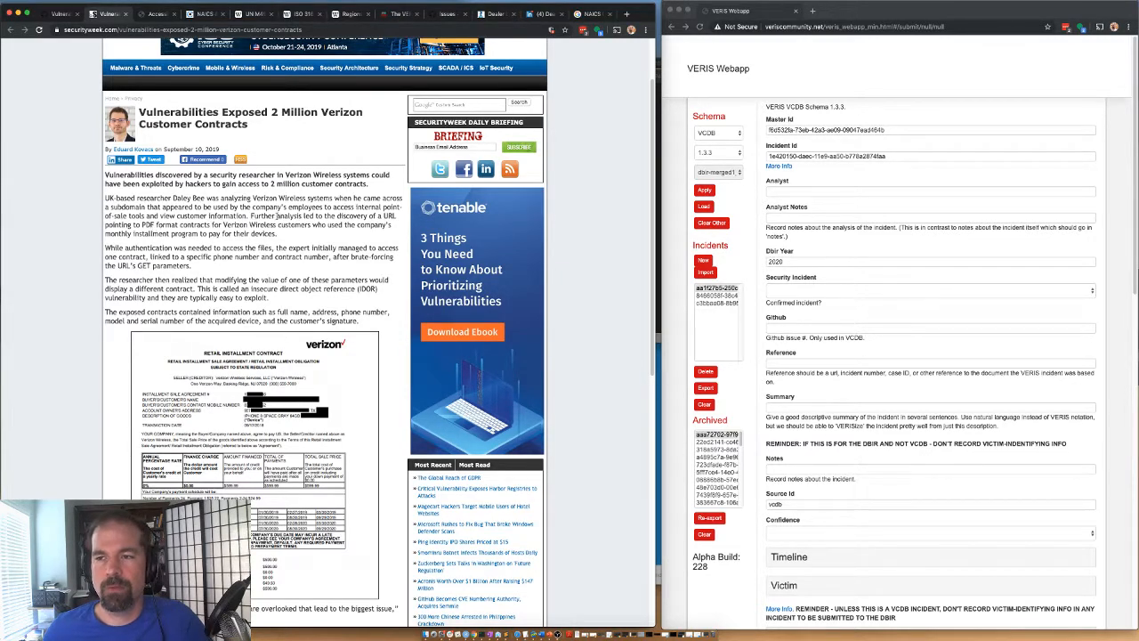
pyautogui.scroll(-1, 288, 205)
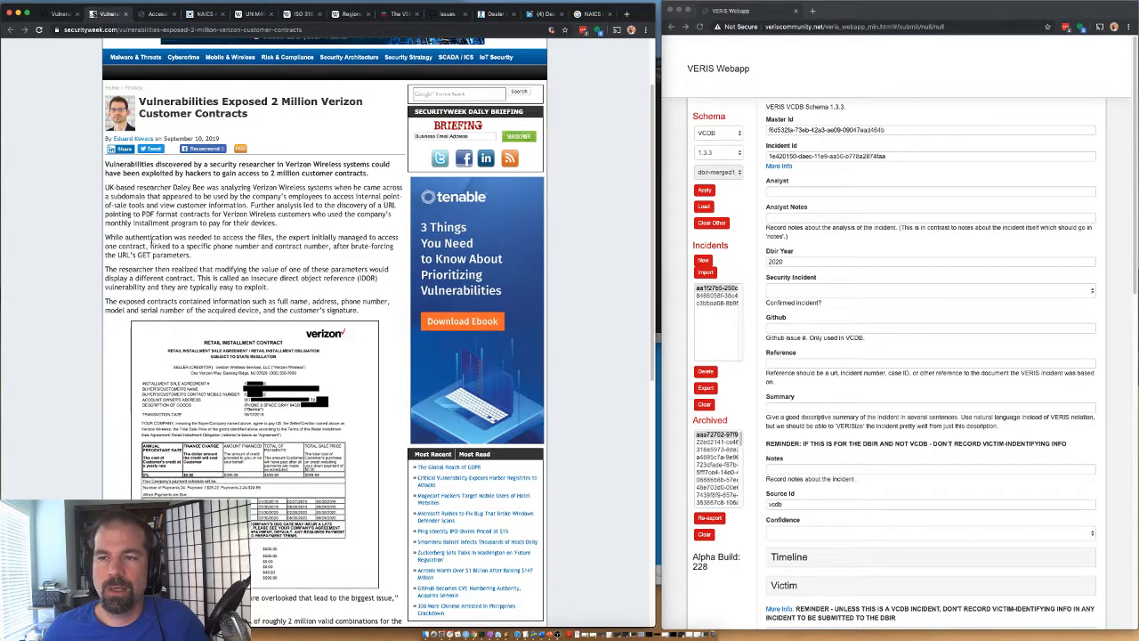
pyautogui.moveTo(117, 223); pyautogui.dragTo(169, 258)
pyautogui.click(343, 238)
pyautogui.click(366, 254)
pyautogui.click(176, 267)
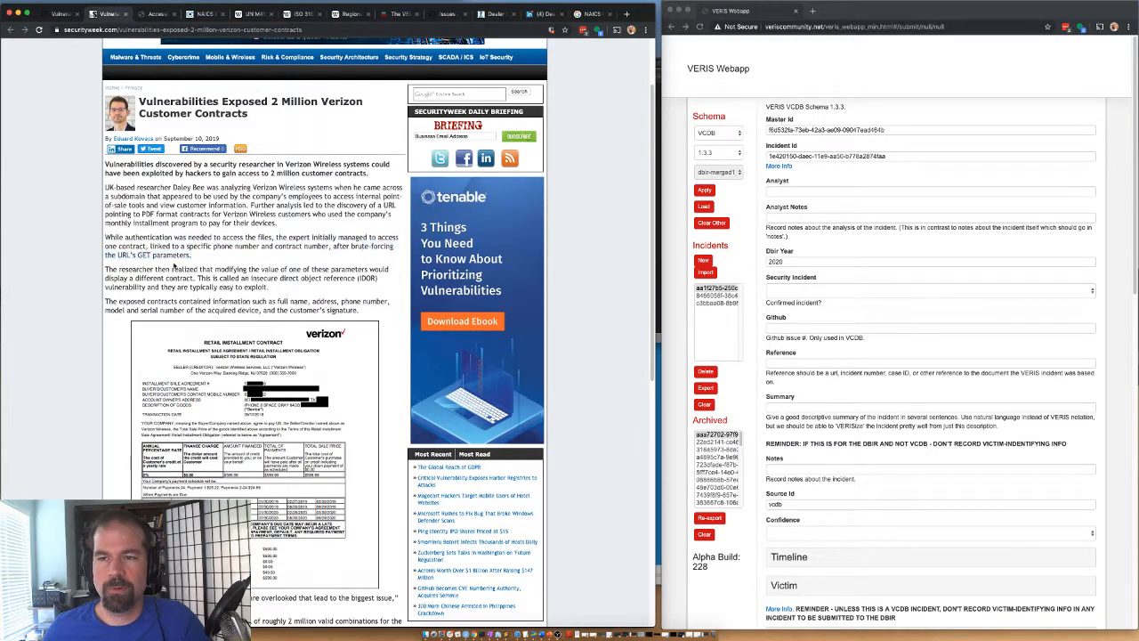
# Examine the article's description of the IDOR flaw, the exposed contract data and the range of valid parameter values
pyautogui.scroll(-1, 170, 263)
pyautogui.scroll(-1, 170, 262)
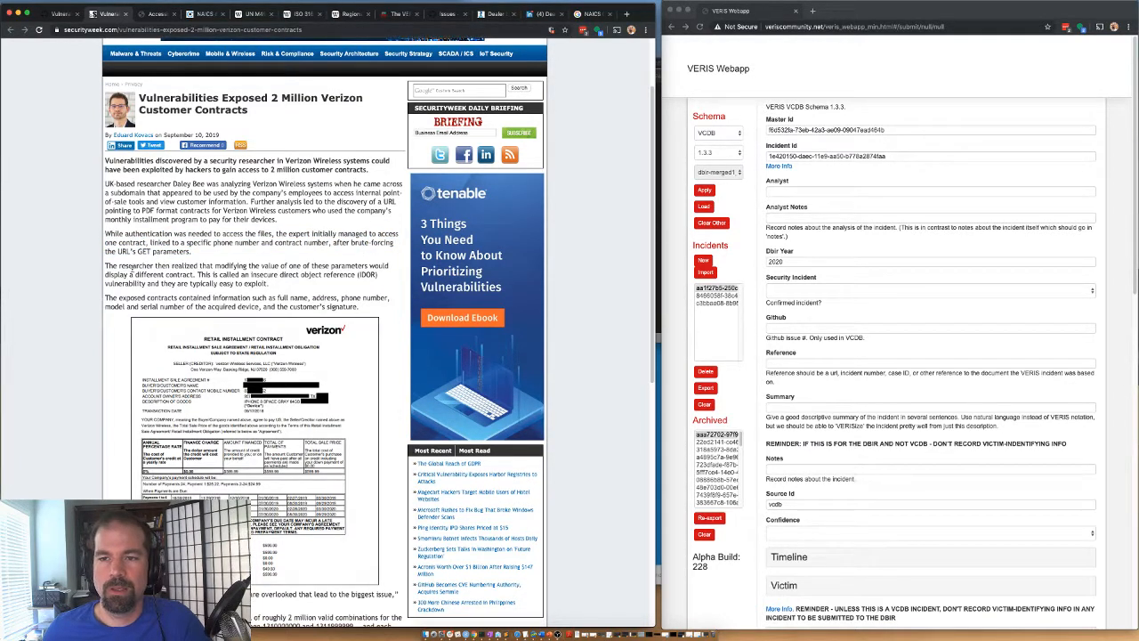
pyautogui.moveTo(131, 268); pyautogui.dragTo(264, 284)
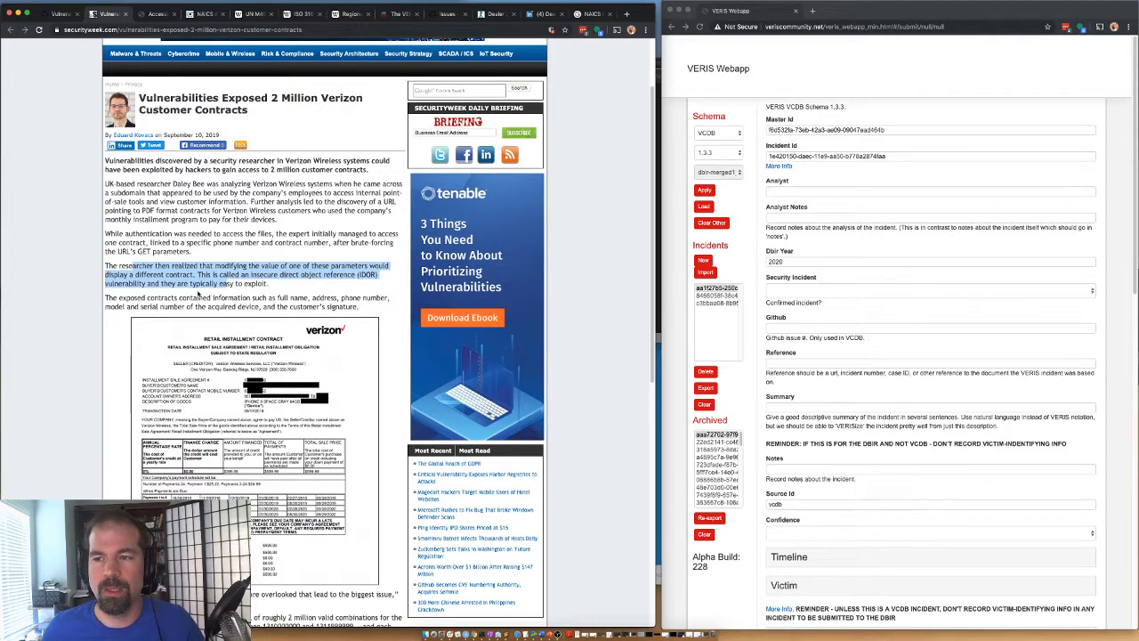
pyautogui.click(195, 293)
pyautogui.scroll(-3, 223, 431)
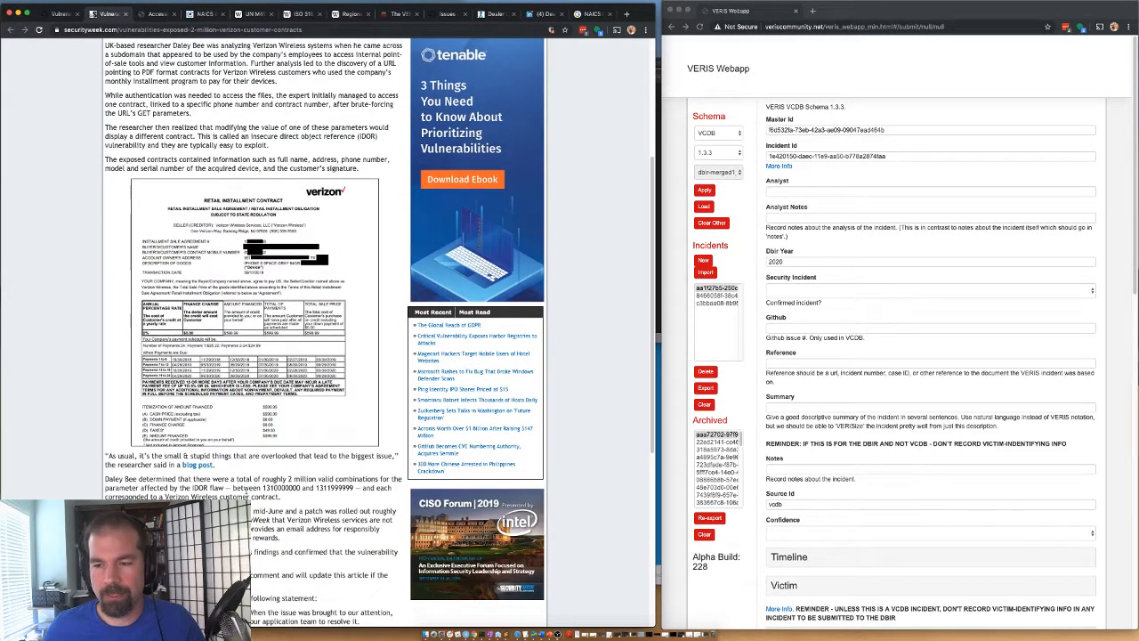
pyautogui.moveTo(234, 488); pyautogui.dragTo(354, 488)
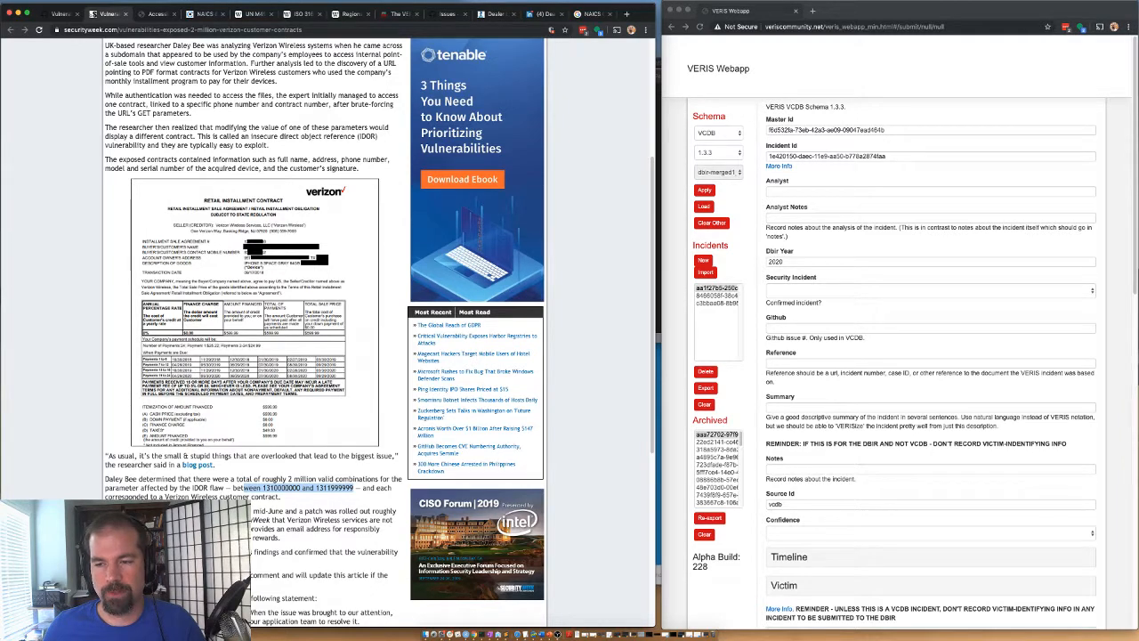
# Enter the analyst's username and set Security Incident to "Confirmed: Yes - Confirmed"
pyautogui.click(772, 191)
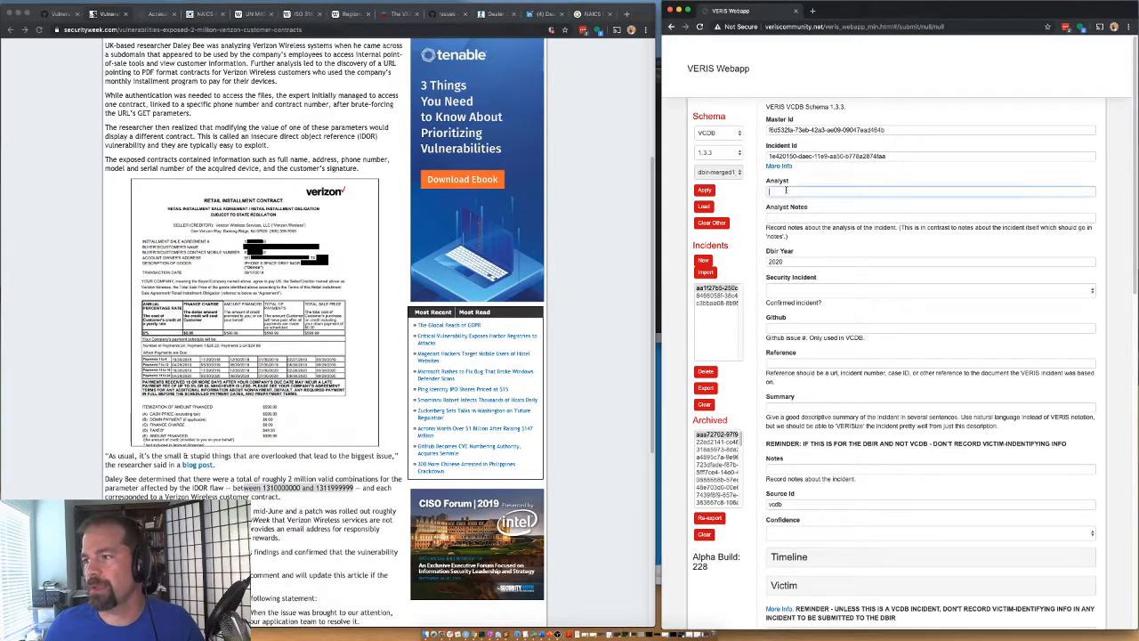
pyautogui.write('gbassett')
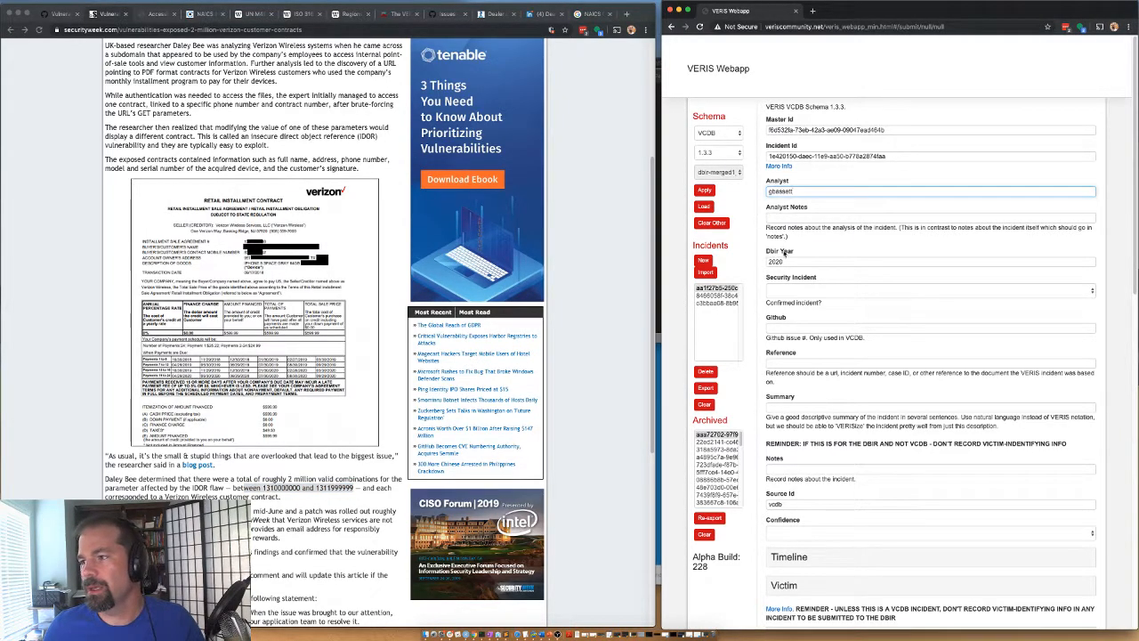
pyautogui.scroll(5, 359, 177)
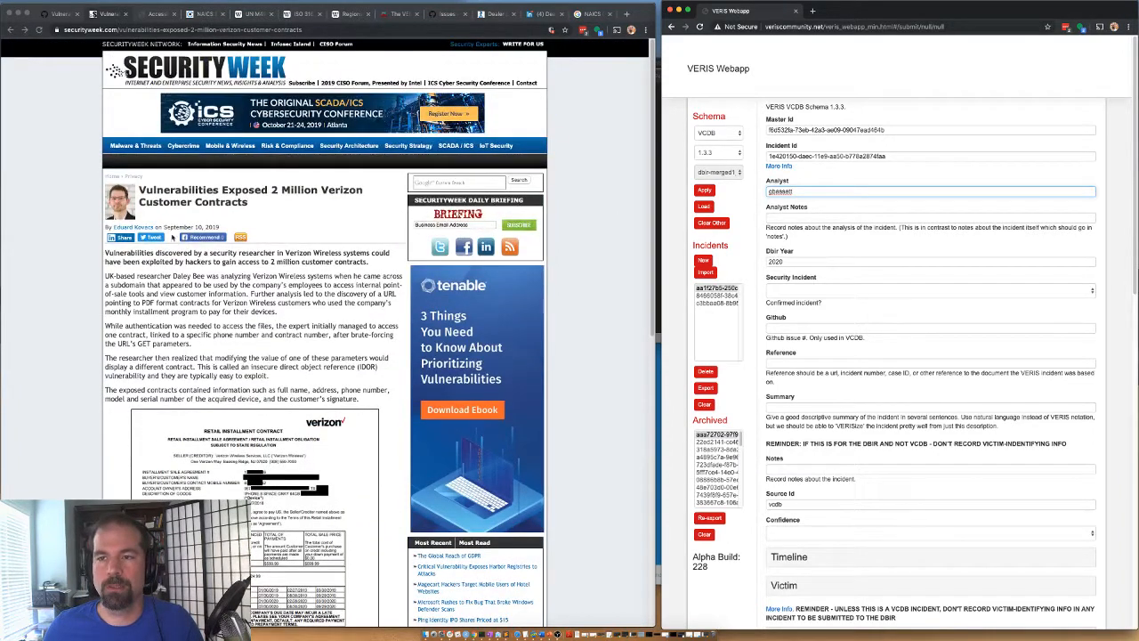
pyautogui.click(782, 263)
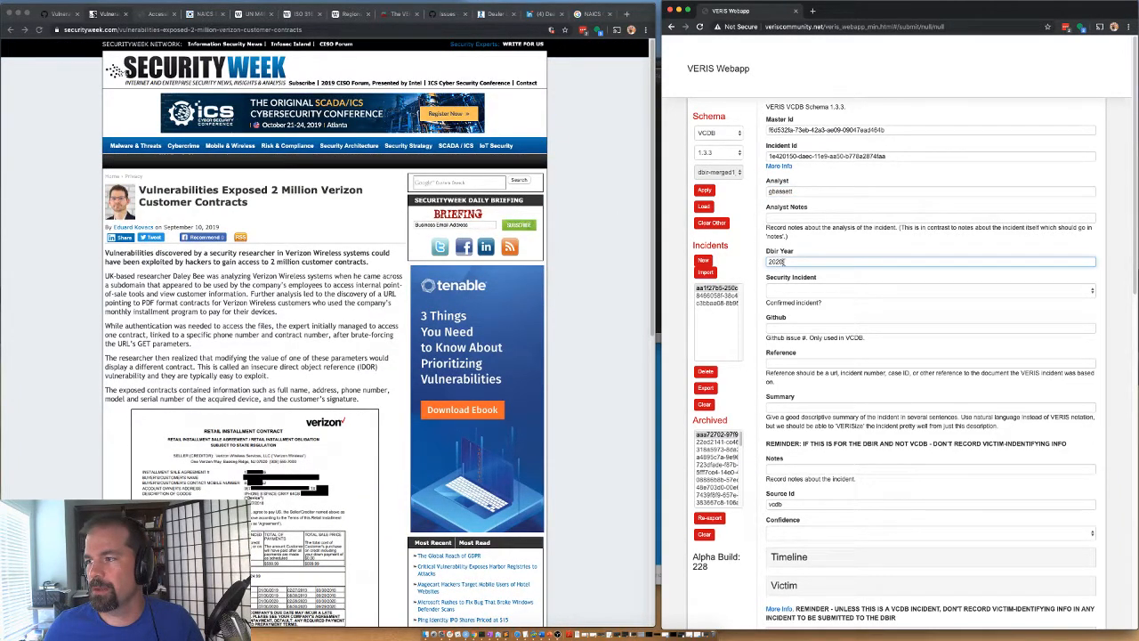
pyautogui.click(782, 293)
pyautogui.click(800, 299)
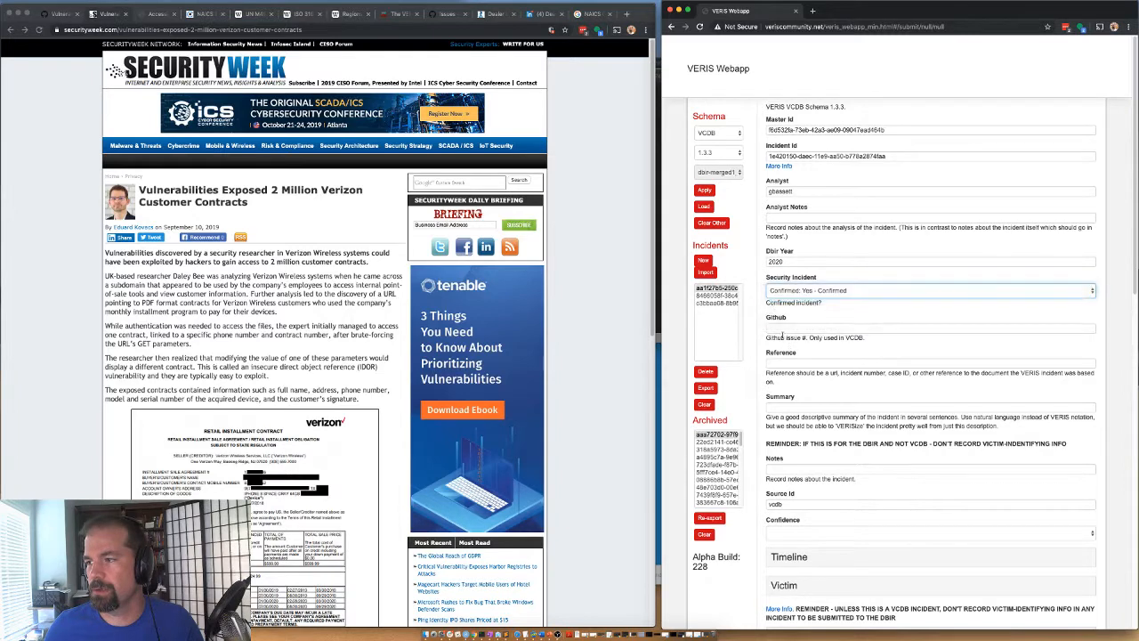
# Copy issue number 14129 from the Verizon GitHub issue into the incident's Github field
pyautogui.click(55, 15)
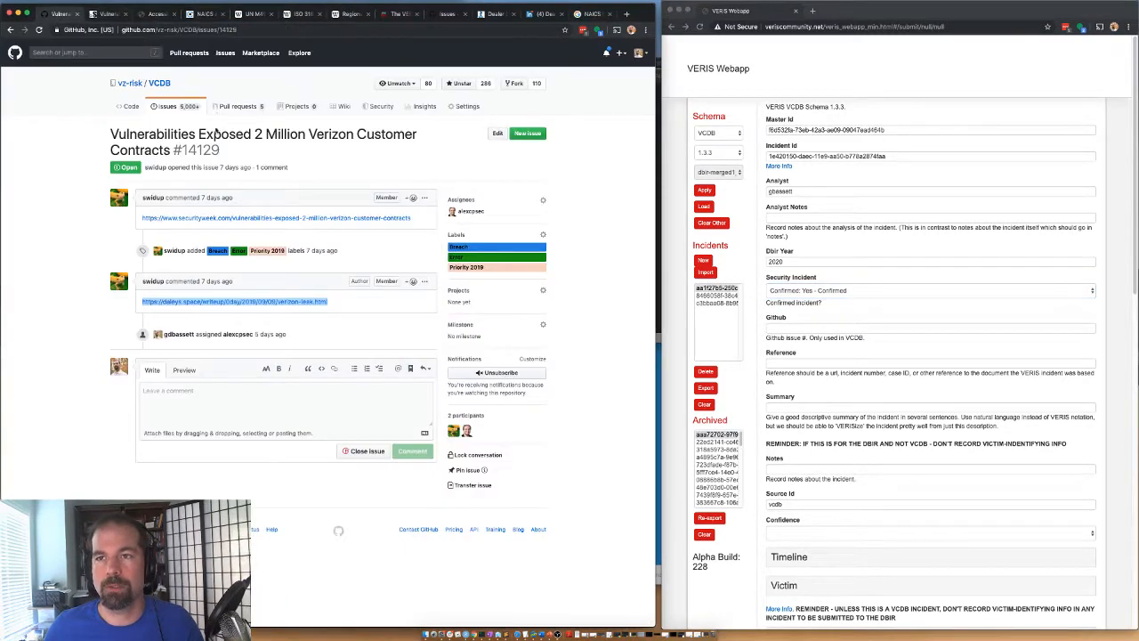
pyautogui.moveTo(182, 150); pyautogui.dragTo(236, 157)
pyautogui.press('super+c')
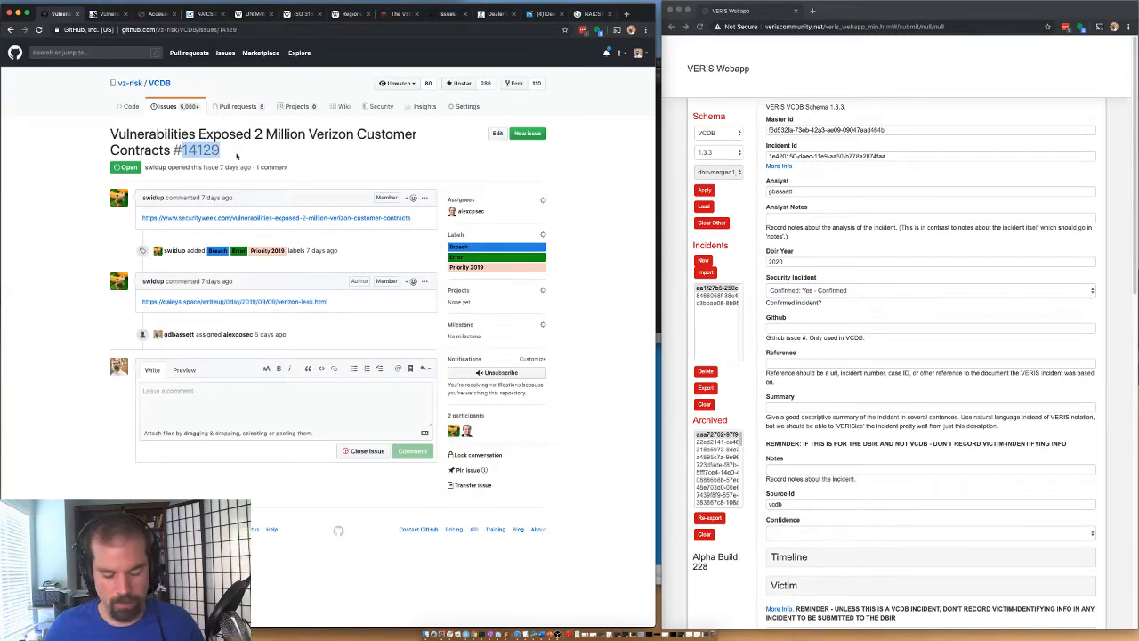
pyautogui.click(777, 329)
pyautogui.press('super+v')
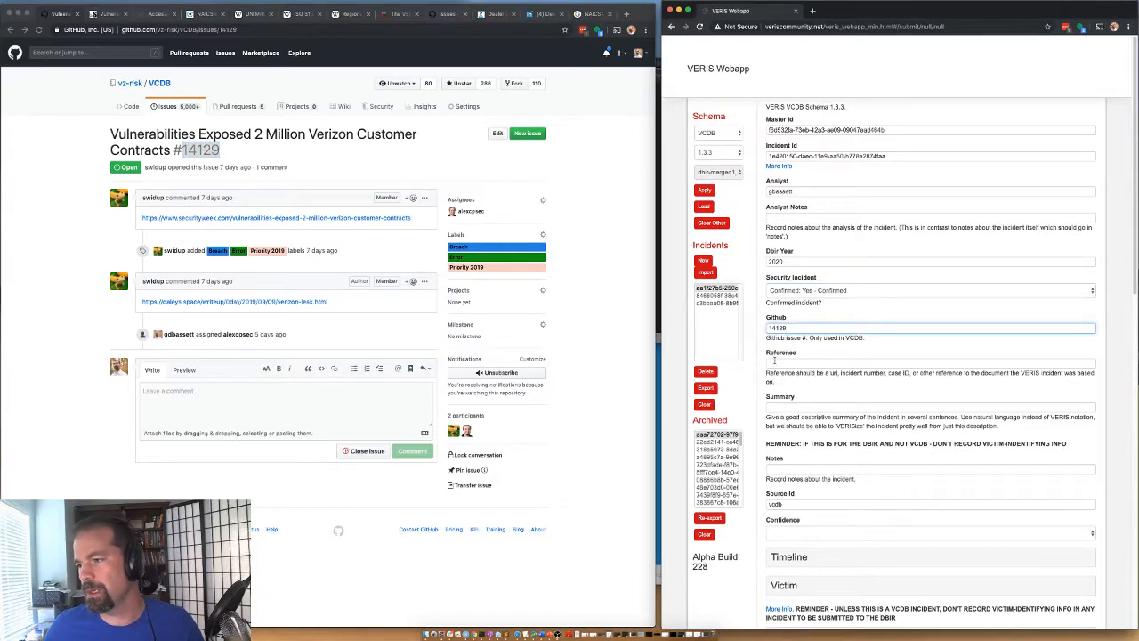
# Fill in the Reference with the SecurityWeek article URL and the researcher's verizon-leak.html write-up URL, separated by a comma
pyautogui.click(107, 14)
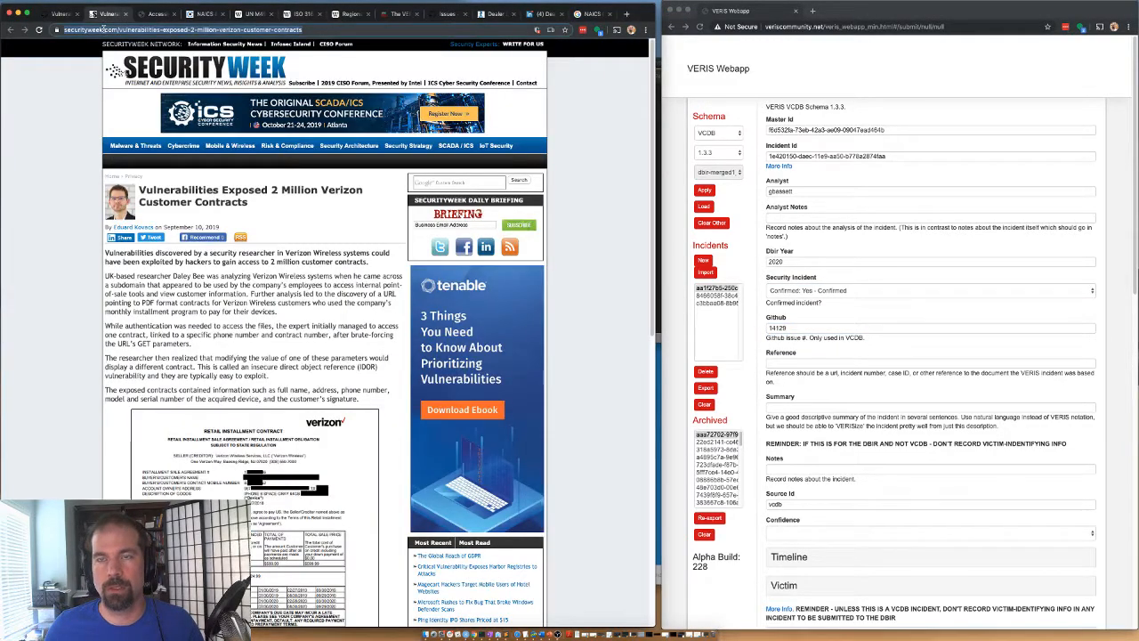
pyautogui.click(776, 364)
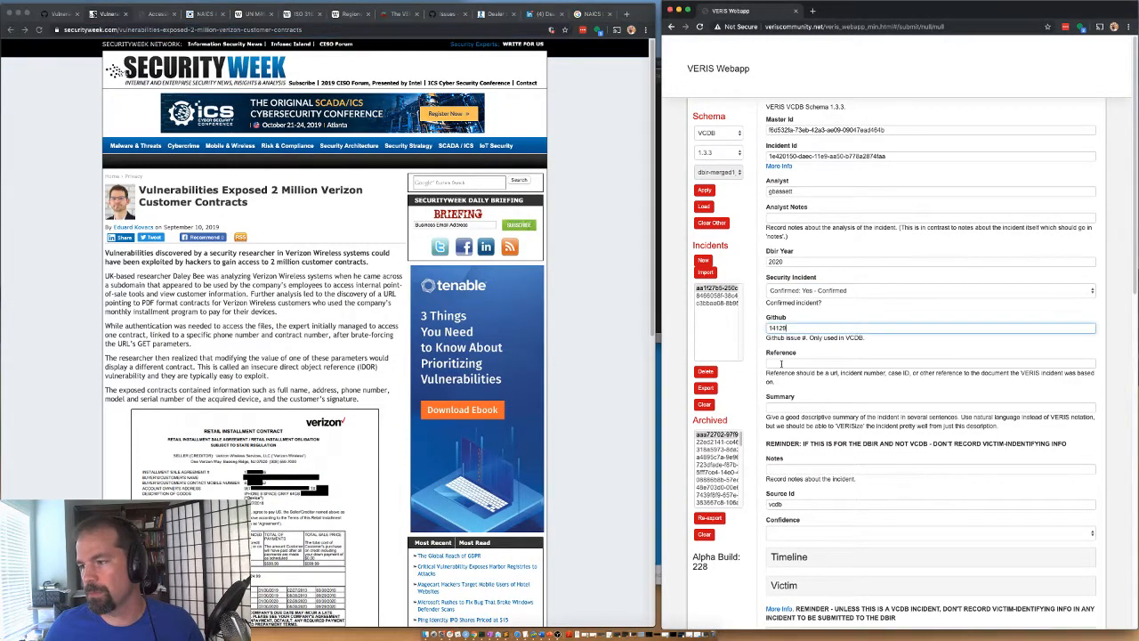
pyautogui.write('https://www.securityweek.com/vulnerabilities-exposed-2-million-verizon-customer-contracts')
pyautogui.click(158, 14)
pyautogui.click(146, 30)
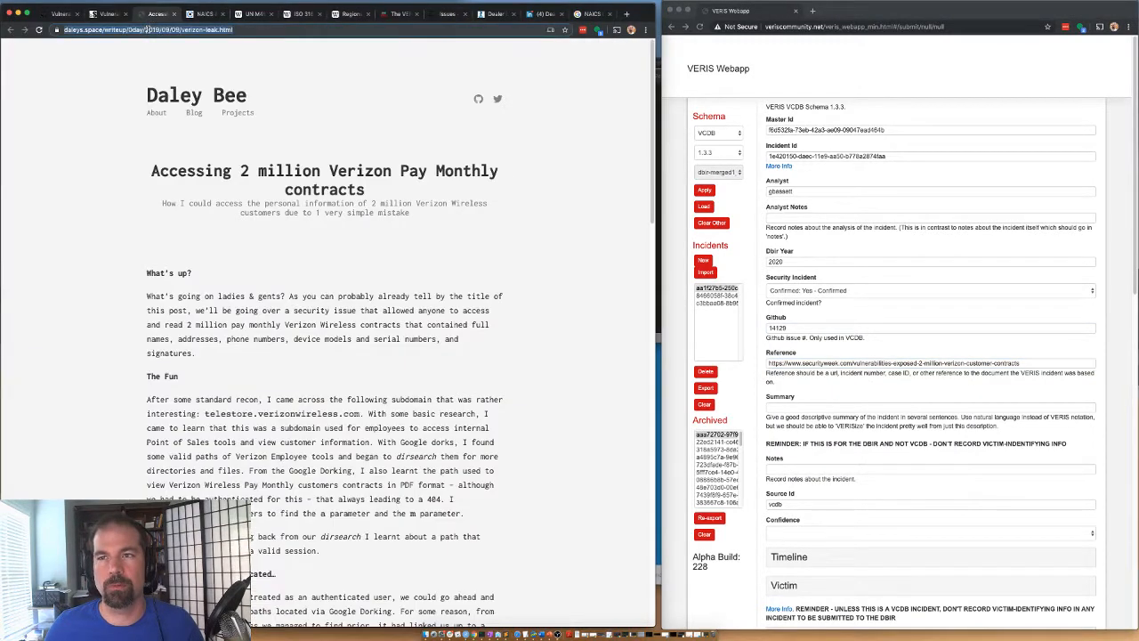
pyautogui.click(1042, 364)
pyautogui.write(',')
pyautogui.write('https://daleys.space/writeup/0day/2019/09/09/verizon-leak.html')
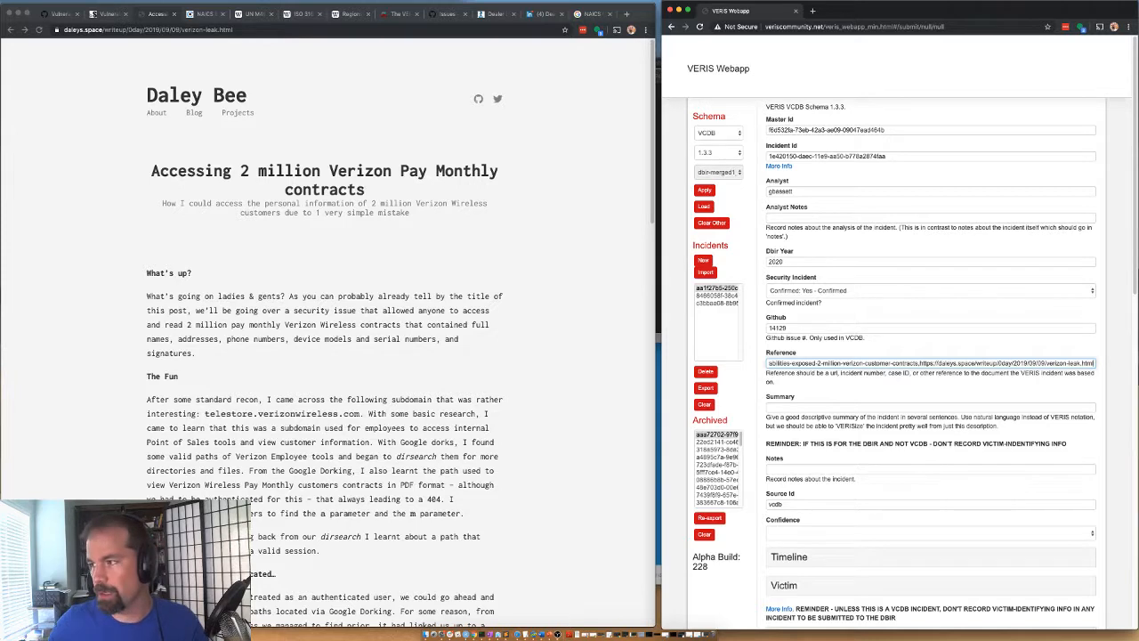
# Copy the phrase "insecure direct object reference" from the SecurityWeek article into the incident's Summary
pyautogui.click(784, 406)
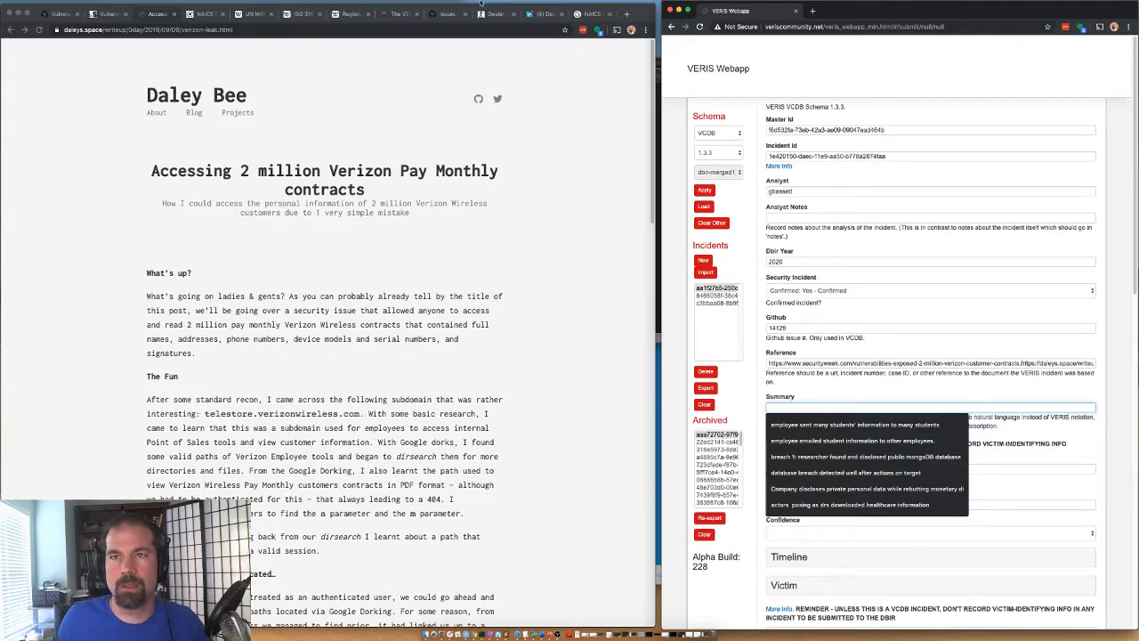
pyautogui.click(110, 14)
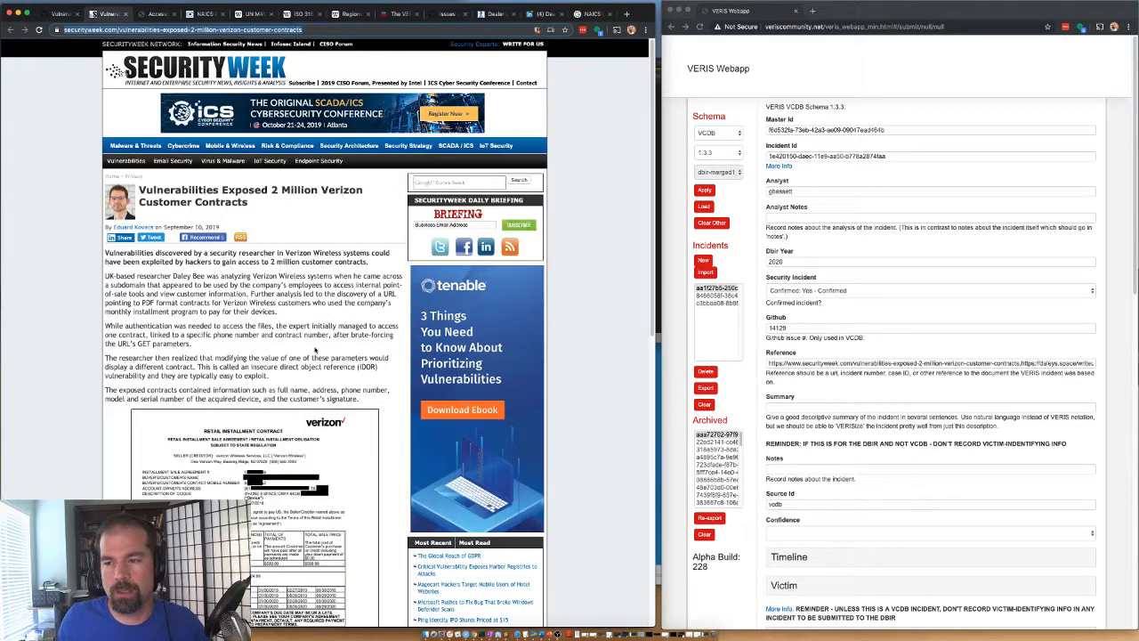
pyautogui.moveTo(251, 366); pyautogui.dragTo(356, 367)
pyautogui.press('super+c')
pyautogui.click(791, 406)
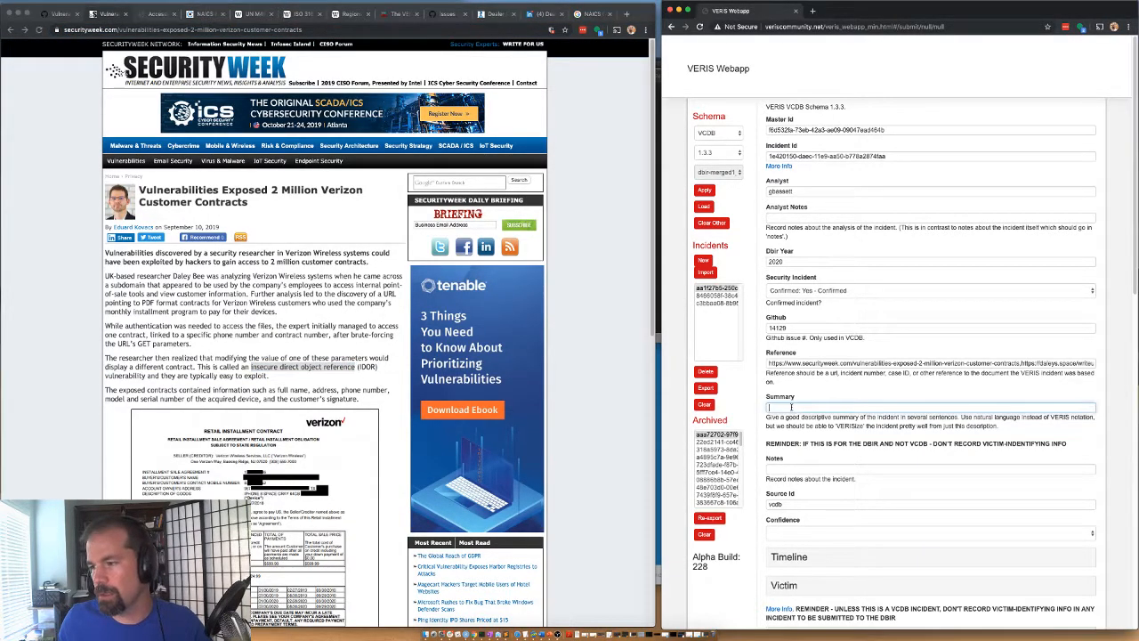
pyautogui.press('super+v')
# Complete the Summary after the copied phrase with "vulnerability in employee website exposed contract information when id number brute forced."
pyautogui.write('in')
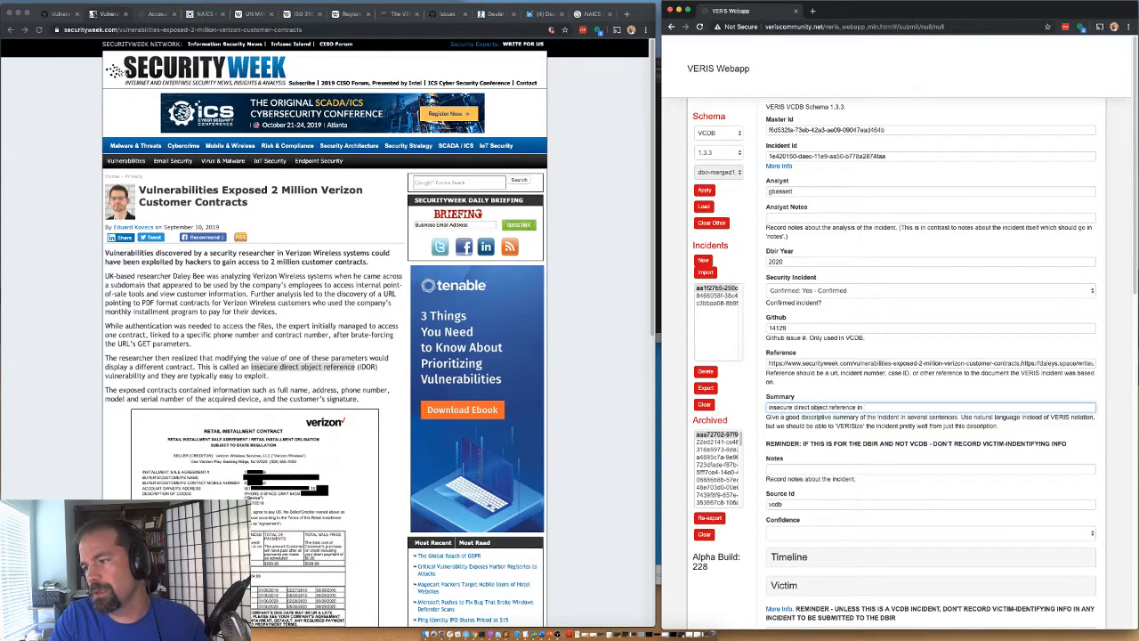
pyautogui.press('BackSpace')
pyautogui.press('BackSpace')
pyautogui.write('vulnerabili')
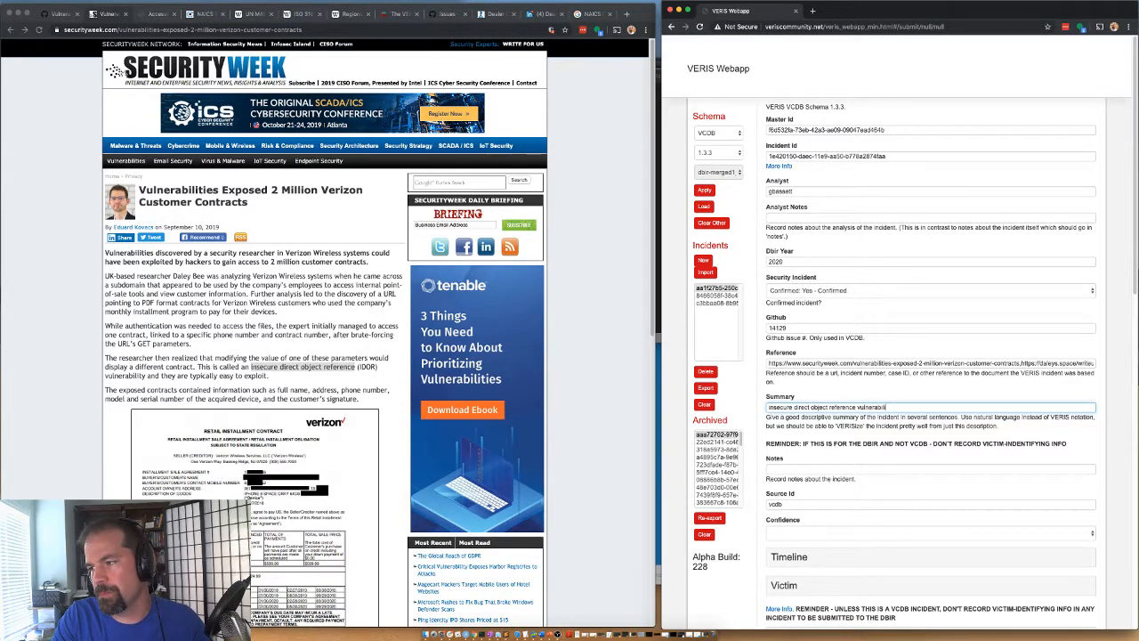
pyautogui.write('ty in')
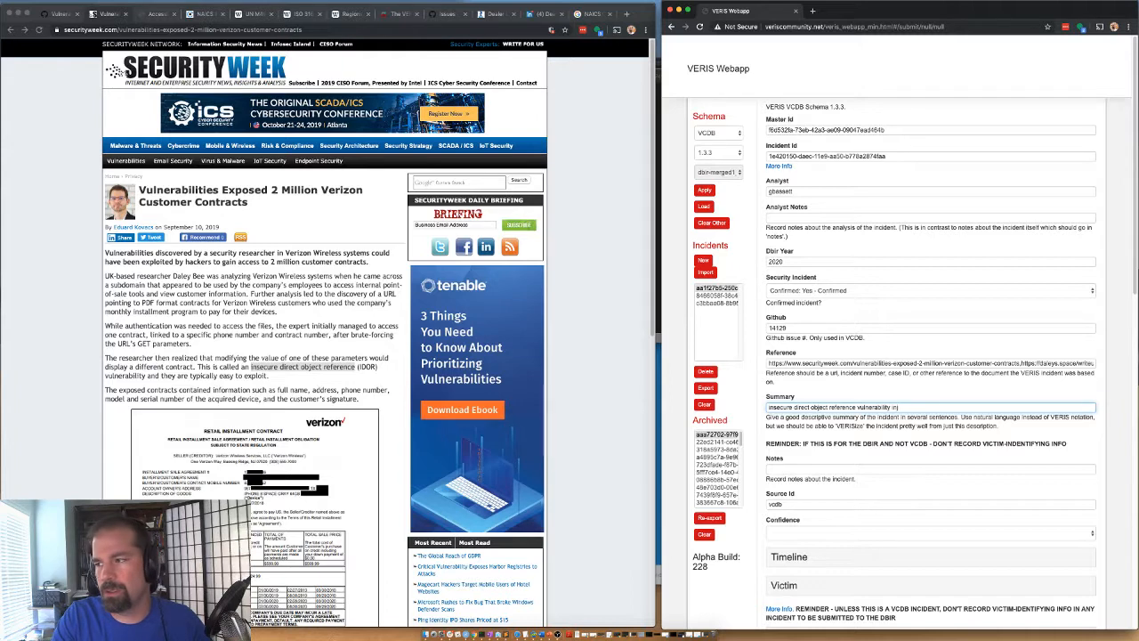
pyautogui.write(' inte')
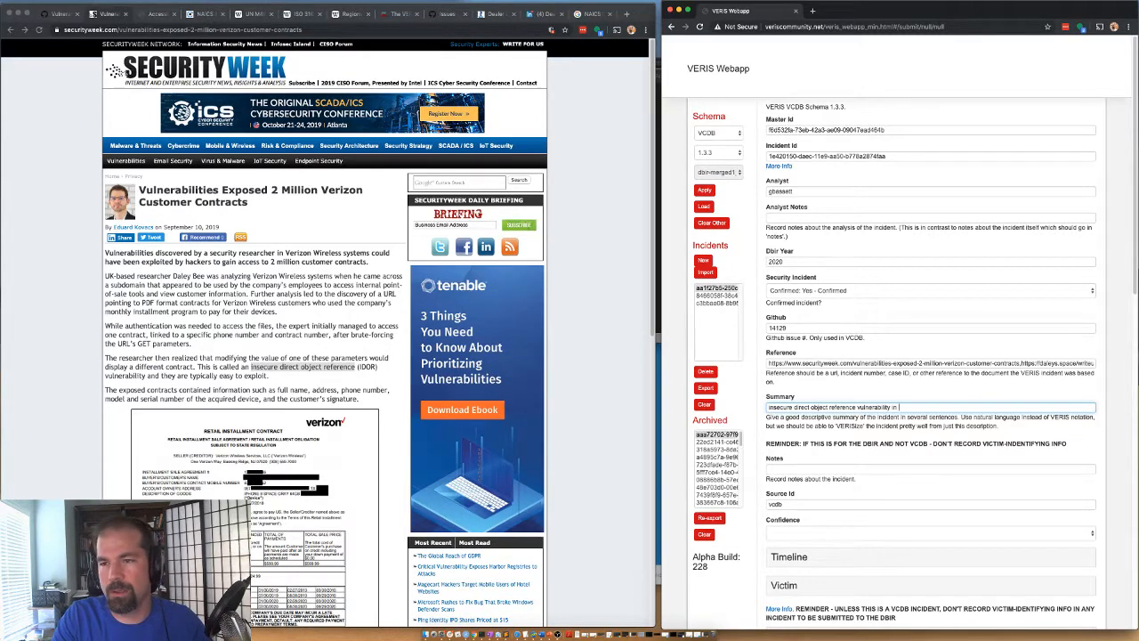
pyautogui.write('employe')
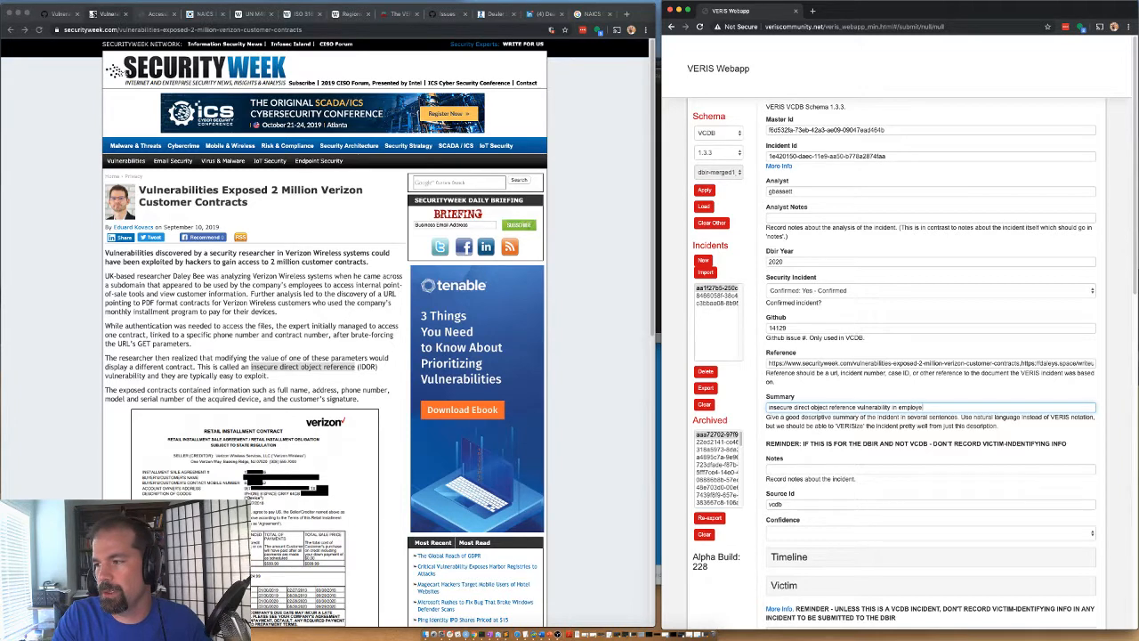
pyautogui.write('e website expose')
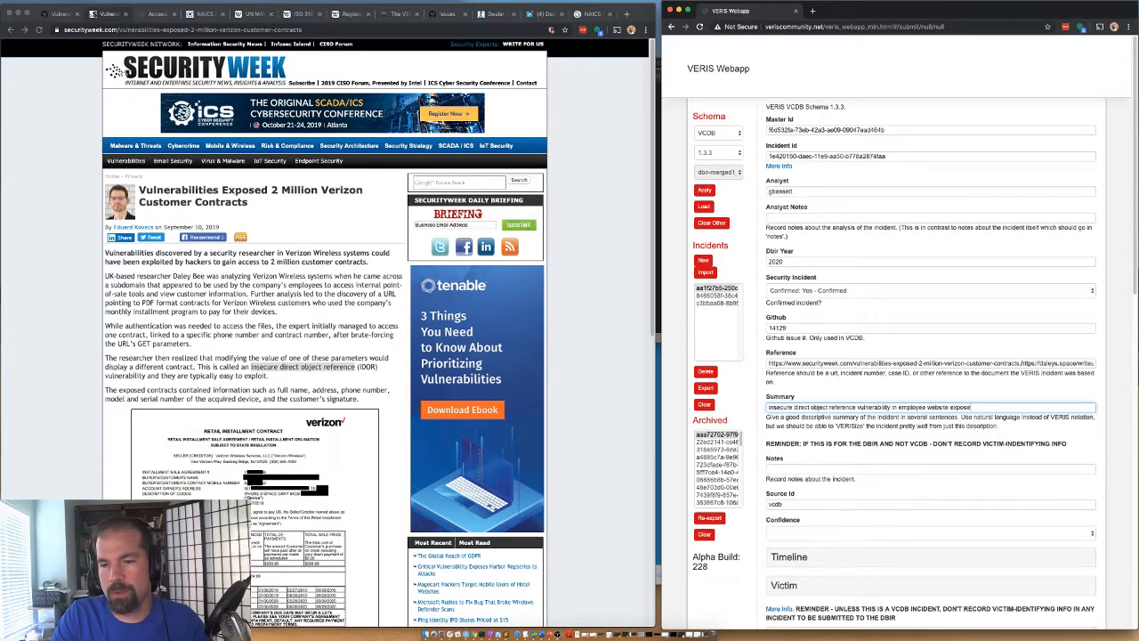
pyautogui.write('d contract')
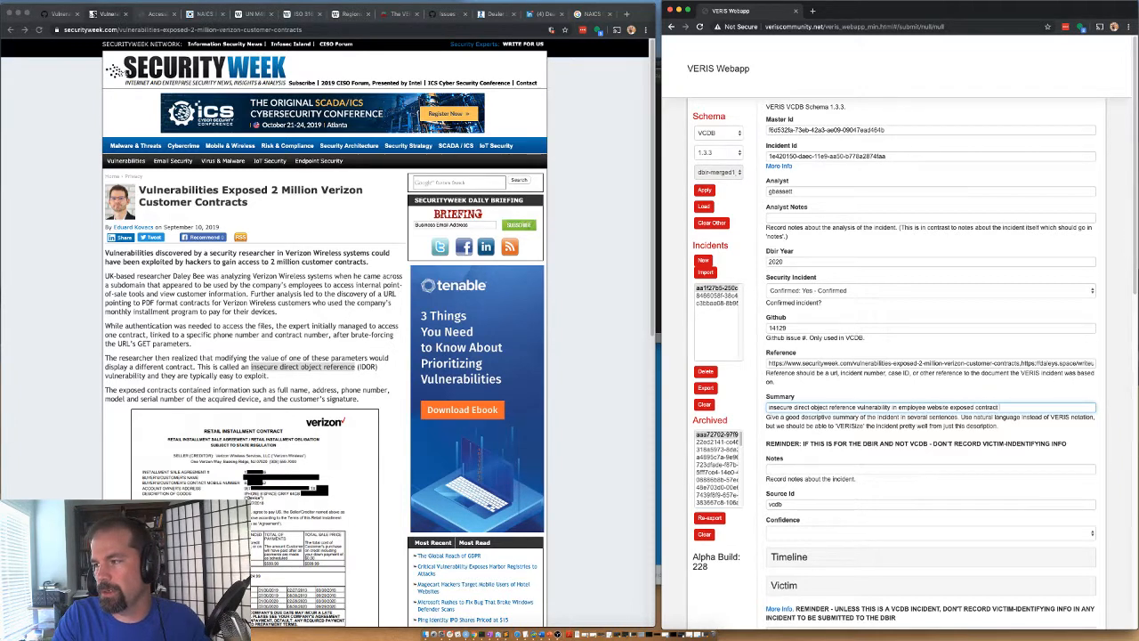
pyautogui.write(' information when id number b')
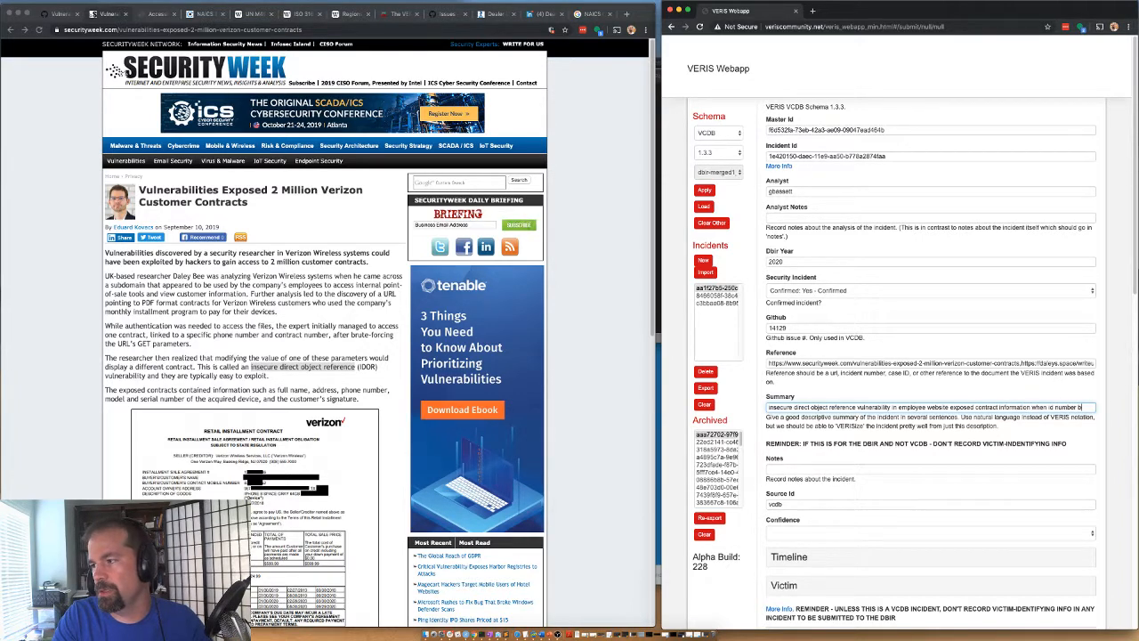
pyautogui.write('rute forced.')
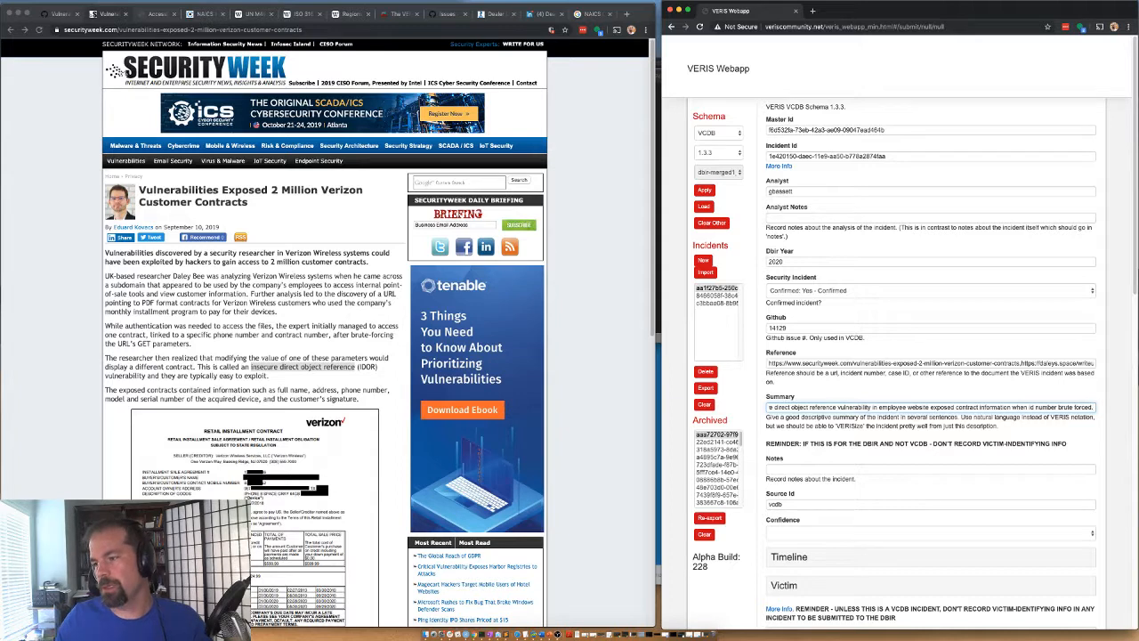
# Set Confidence to "High: High confidence" and expand the Timeline's Incident date fields
pyautogui.scroll(-2, 729, 556)
pyautogui.click(785, 481)
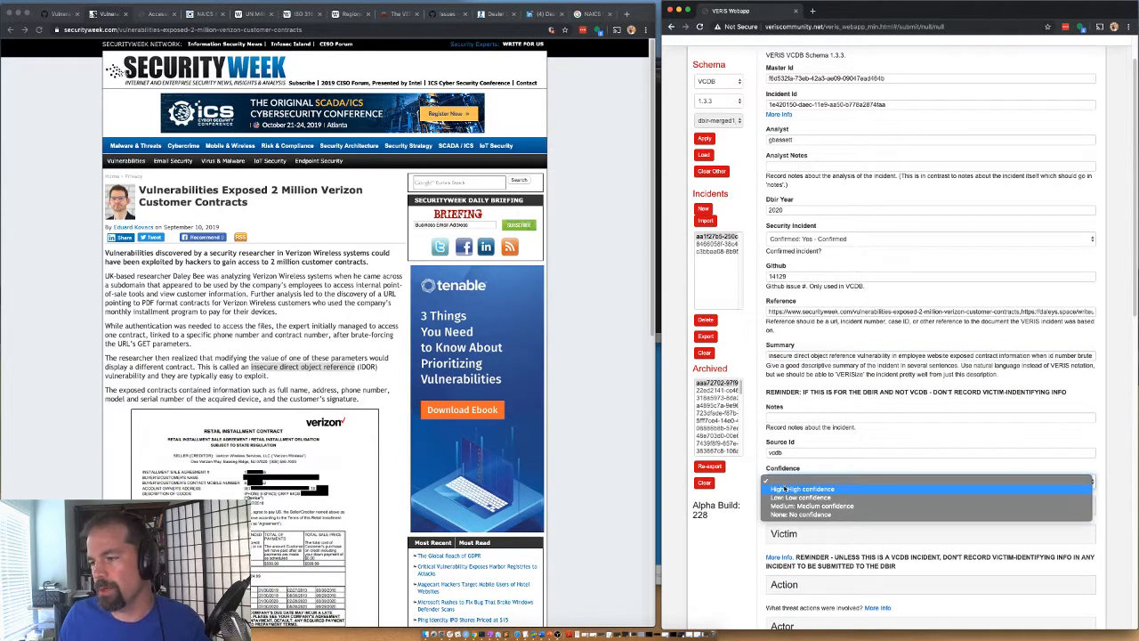
pyautogui.click(787, 492)
pyautogui.click(789, 504)
pyautogui.scroll(-1, 787, 445)
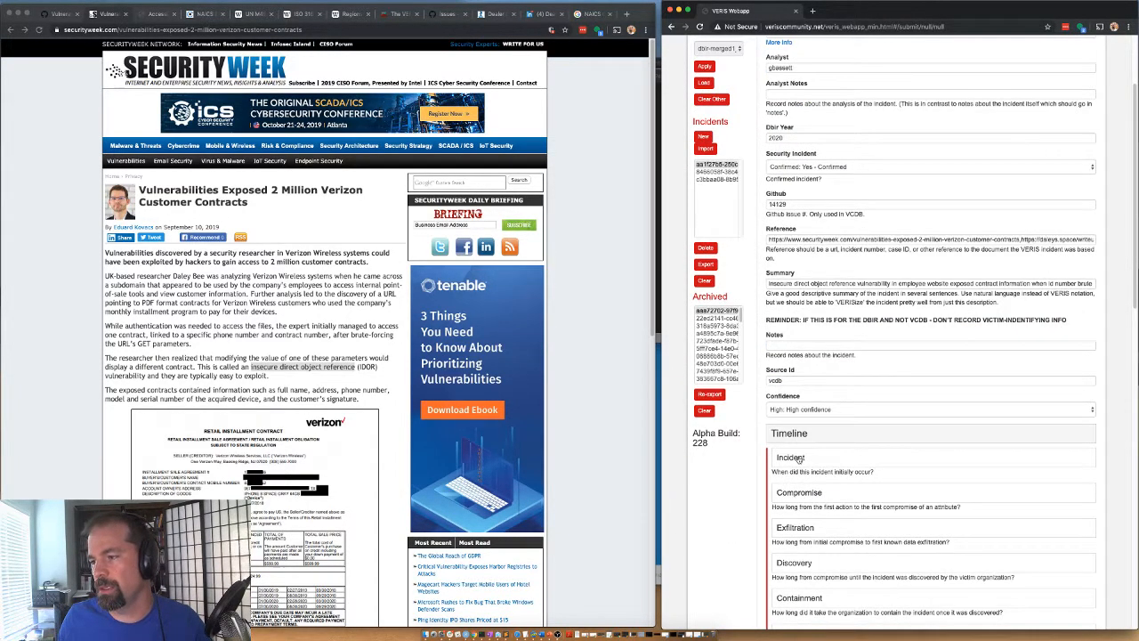
pyautogui.scroll(-4, 787, 378)
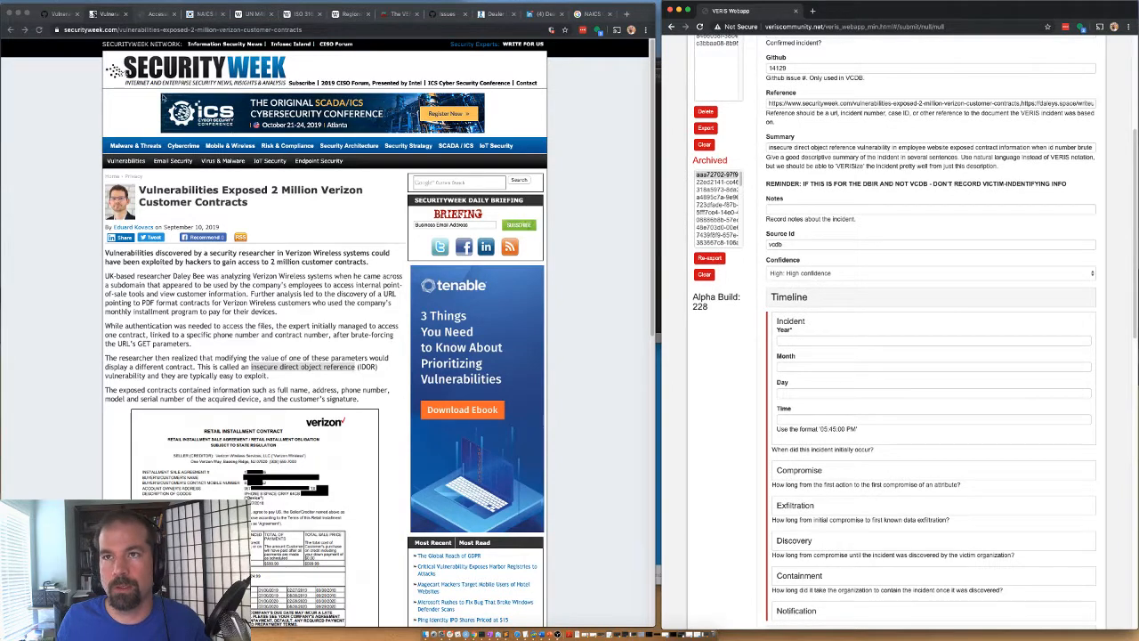
# Check the researcher's write-up and the SecurityWeek article, including Verizon's statement, for when the incident happened and was reported
pyautogui.click(148, 14)
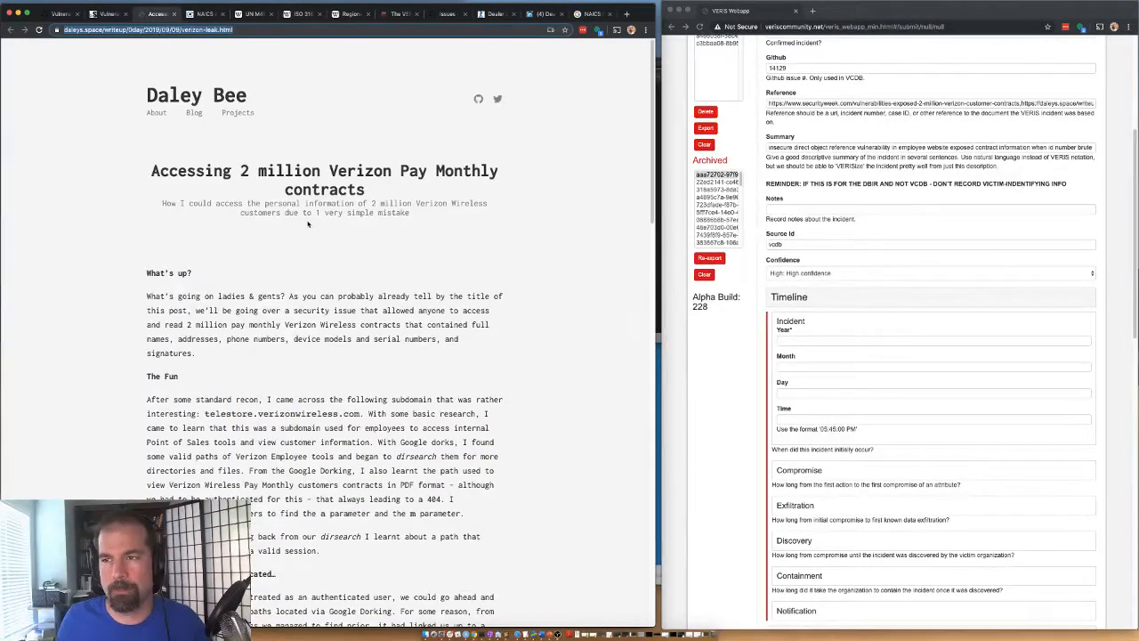
pyautogui.scroll(-10, 273, 405)
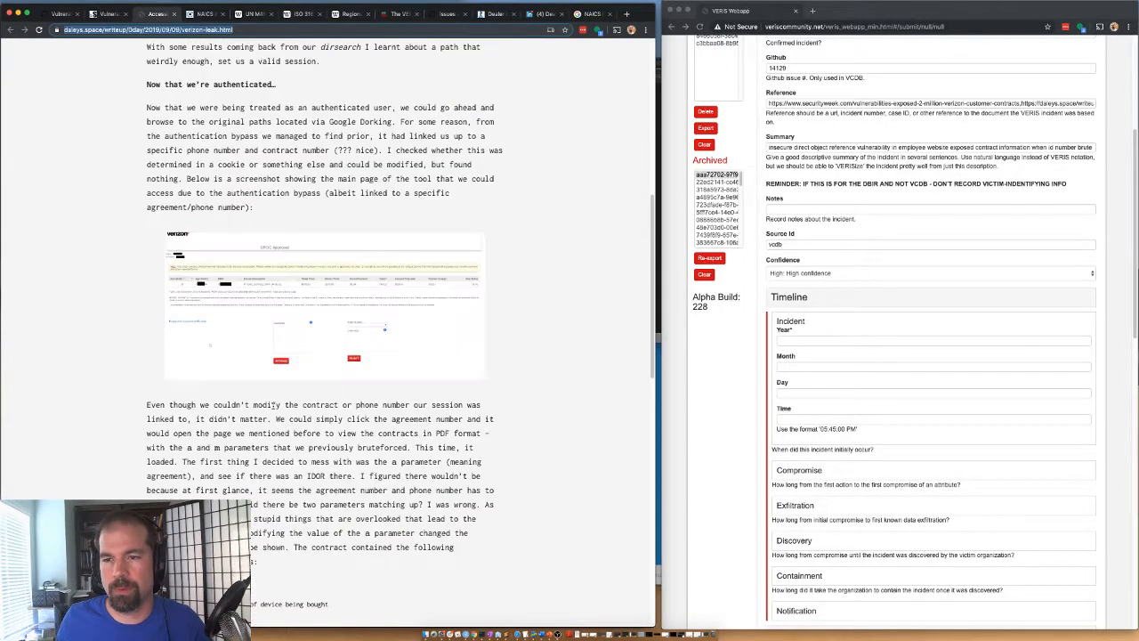
pyautogui.scroll(5, 318, 294)
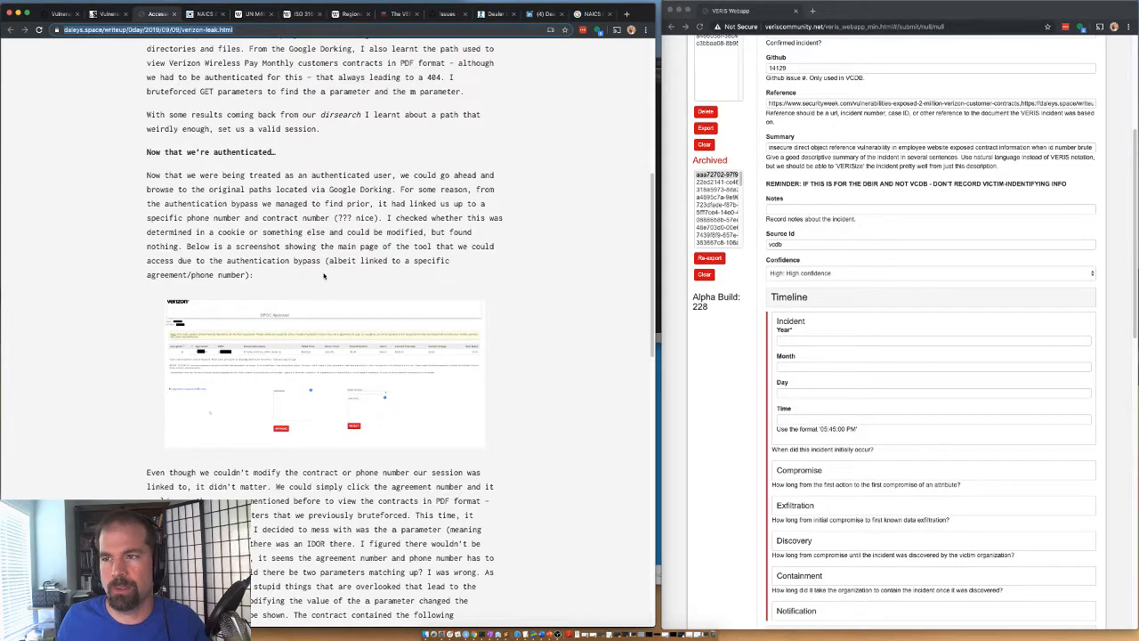
pyautogui.click(105, 15)
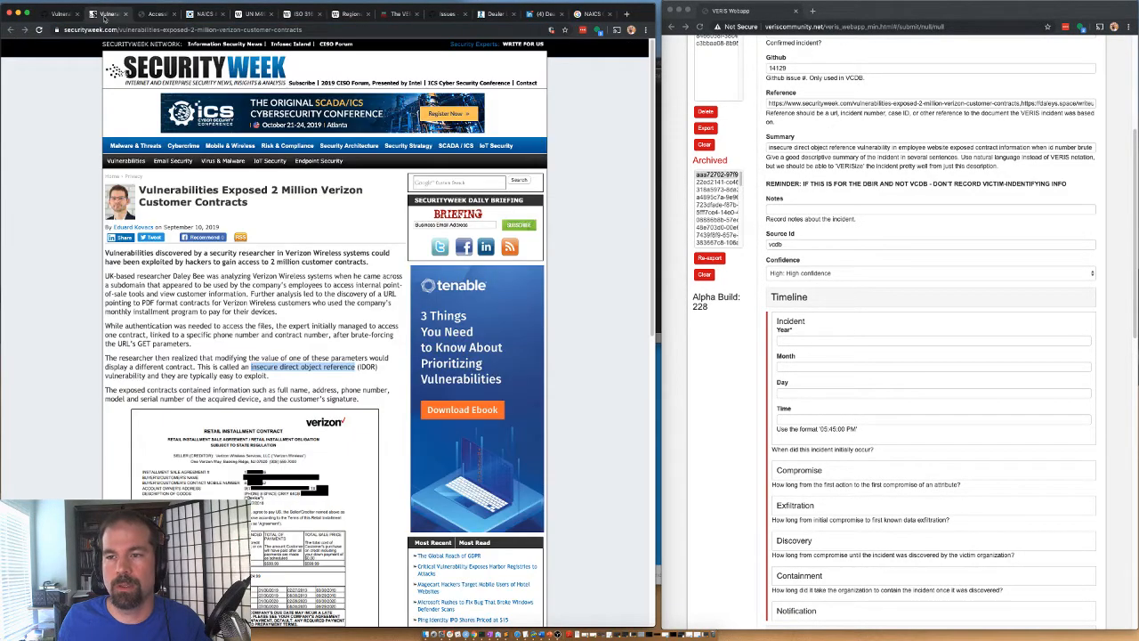
pyautogui.click(243, 325)
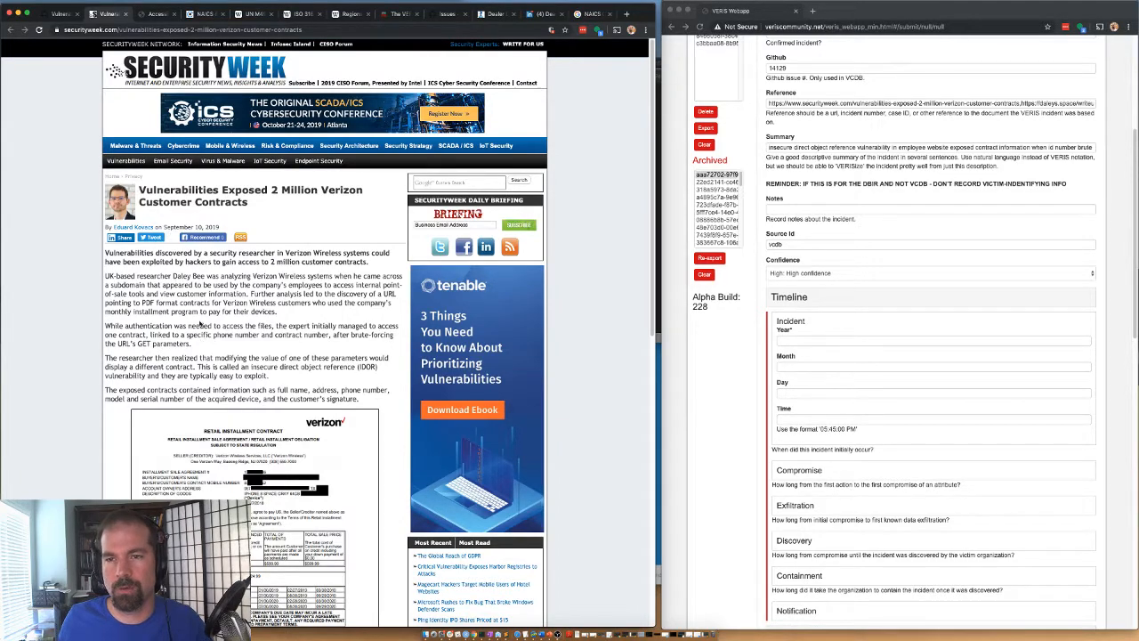
pyautogui.scroll(-10, 181, 229)
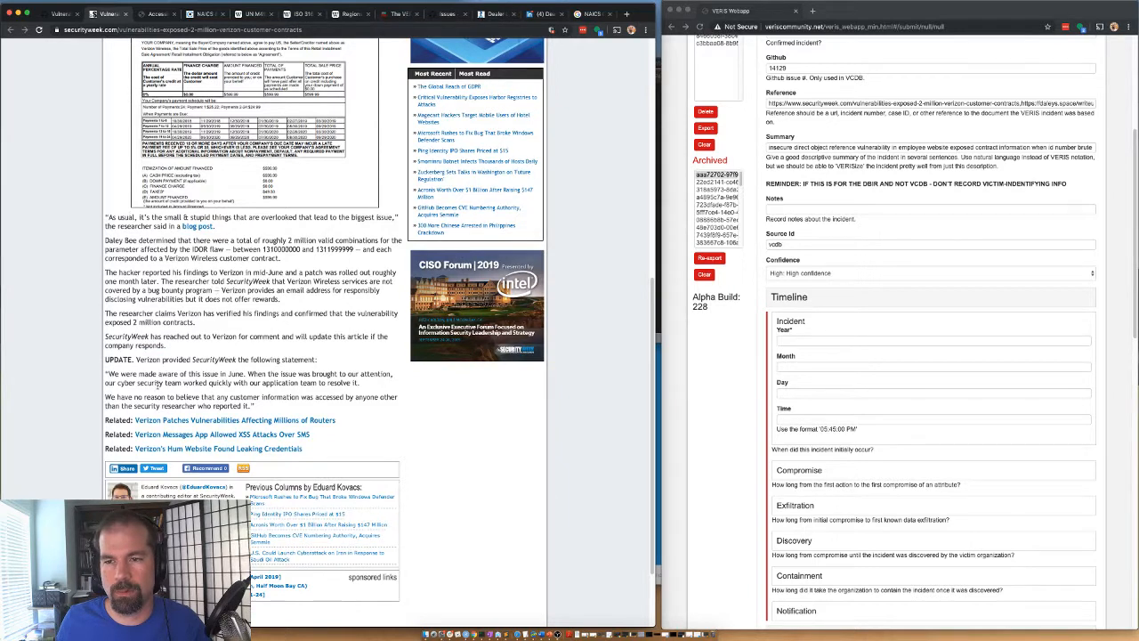
pyautogui.moveTo(152, 362); pyautogui.dragTo(231, 373)
pyautogui.click(230, 374)
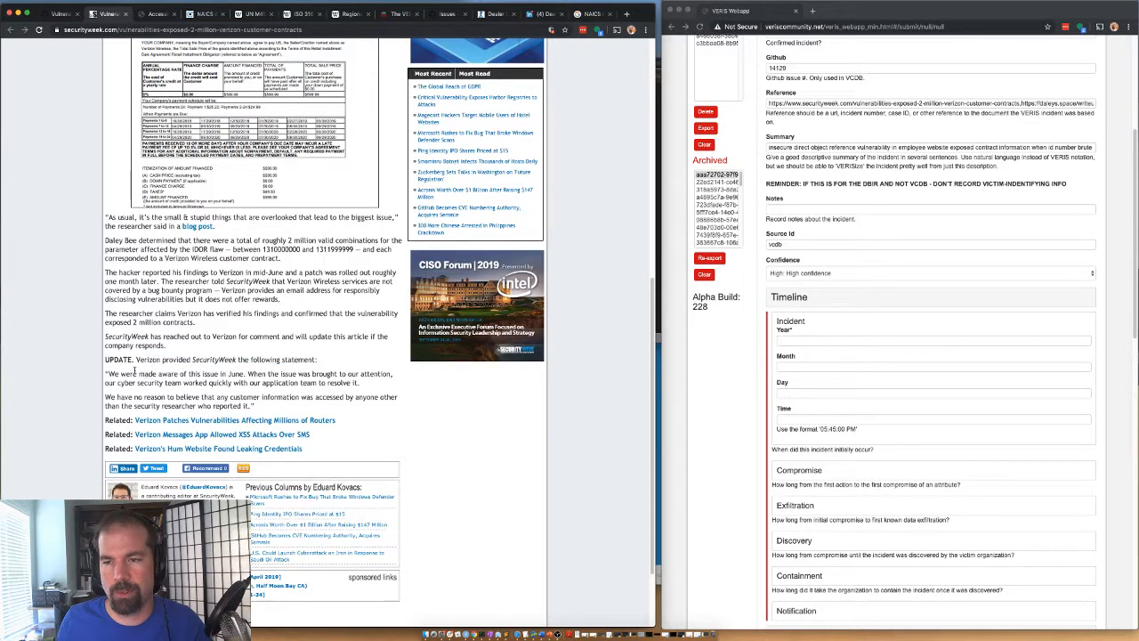
pyautogui.moveTo(138, 374); pyautogui.dragTo(360, 392)
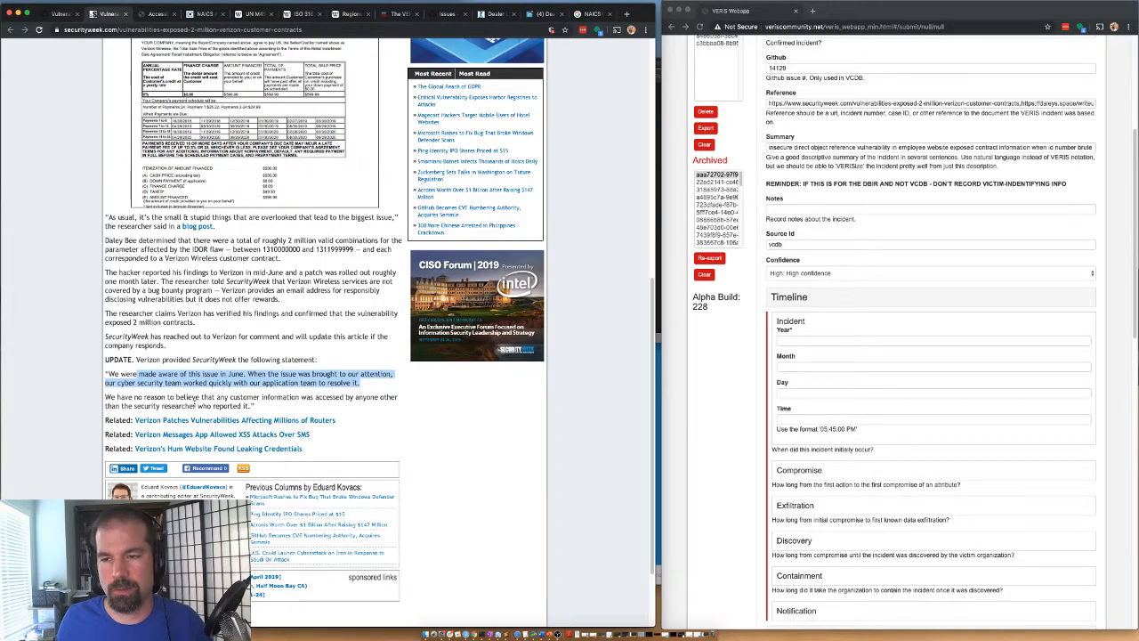
# Examine the reported, patched and blogged dates at the end of the researcher's write-up
pyautogui.click(158, 14)
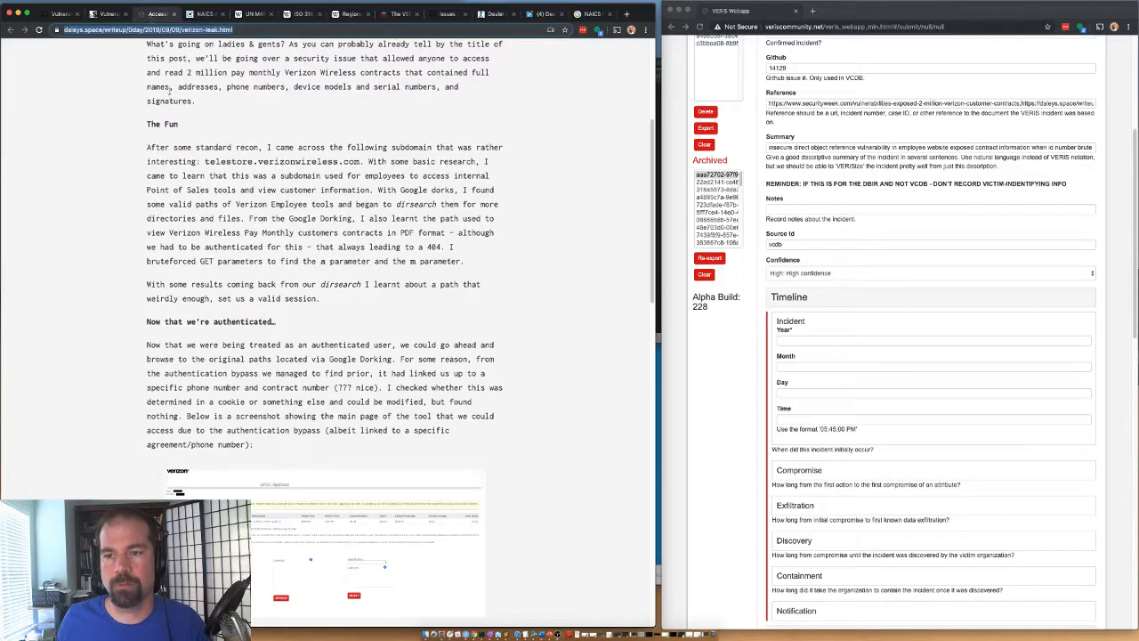
pyautogui.scroll(-10, 312, 356)
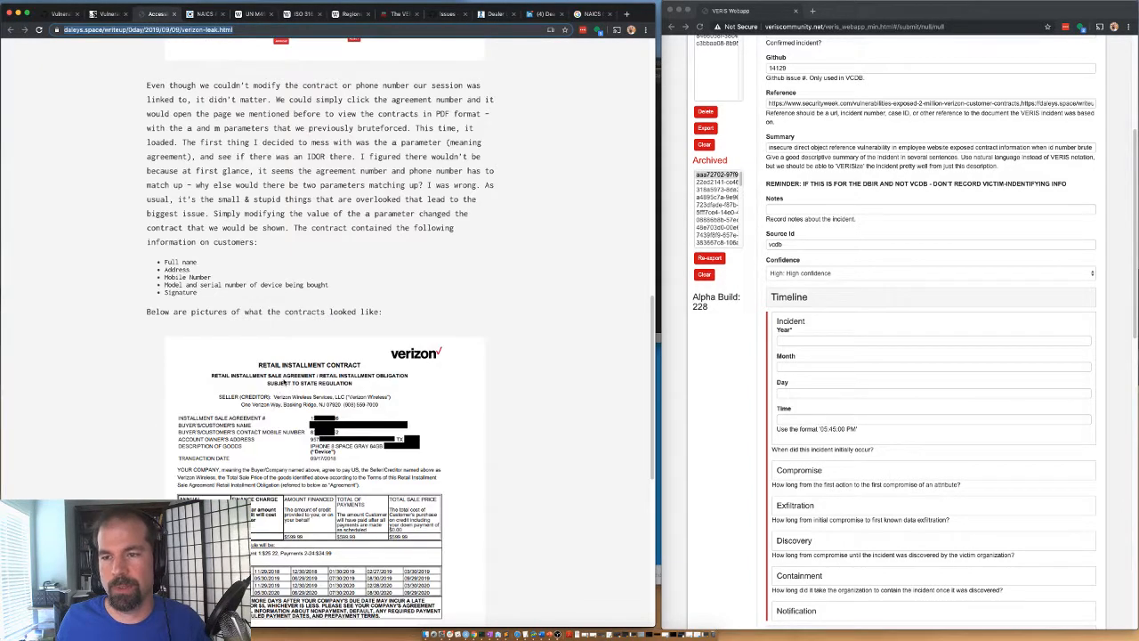
pyautogui.scroll(-8, 283, 381)
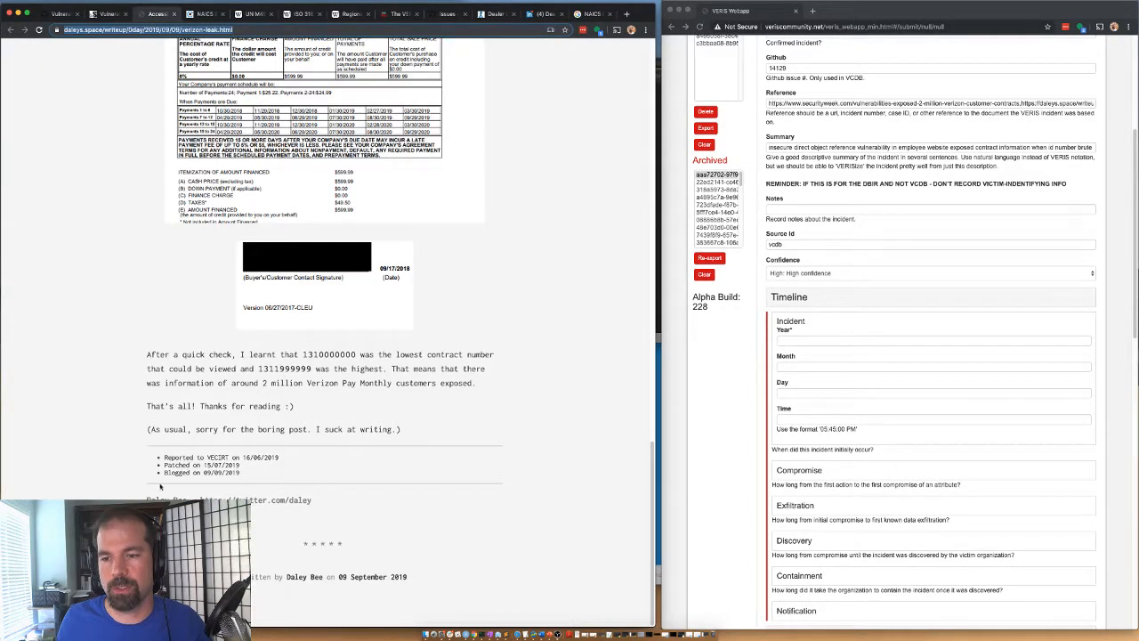
pyautogui.moveTo(179, 459); pyautogui.dragTo(278, 457)
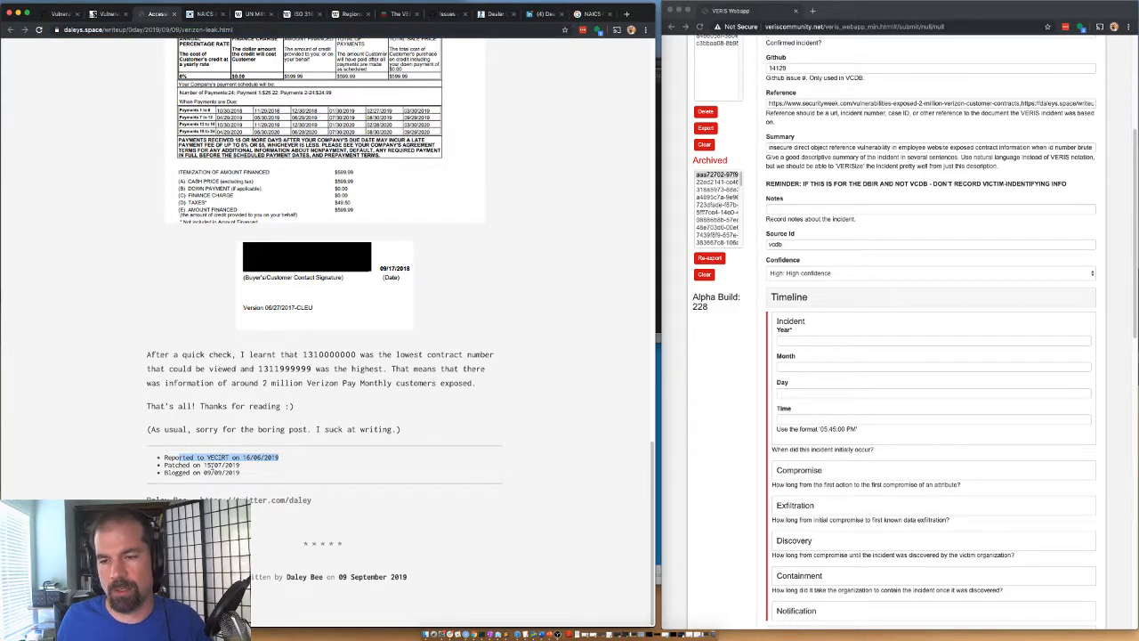
pyautogui.moveTo(240, 464); pyautogui.dragTo(187, 470)
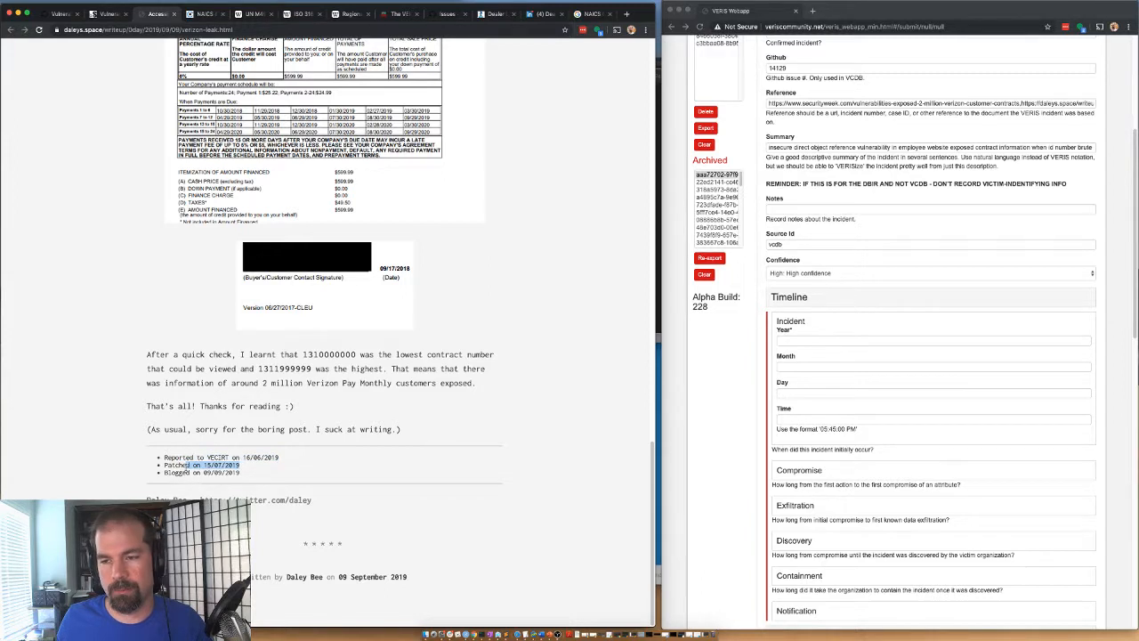
pyautogui.click(236, 472)
# Enter the Timeline's incident date as year 2019, month 6, day 15, collapse it and expand the Compromise fields
pyautogui.click(795, 341)
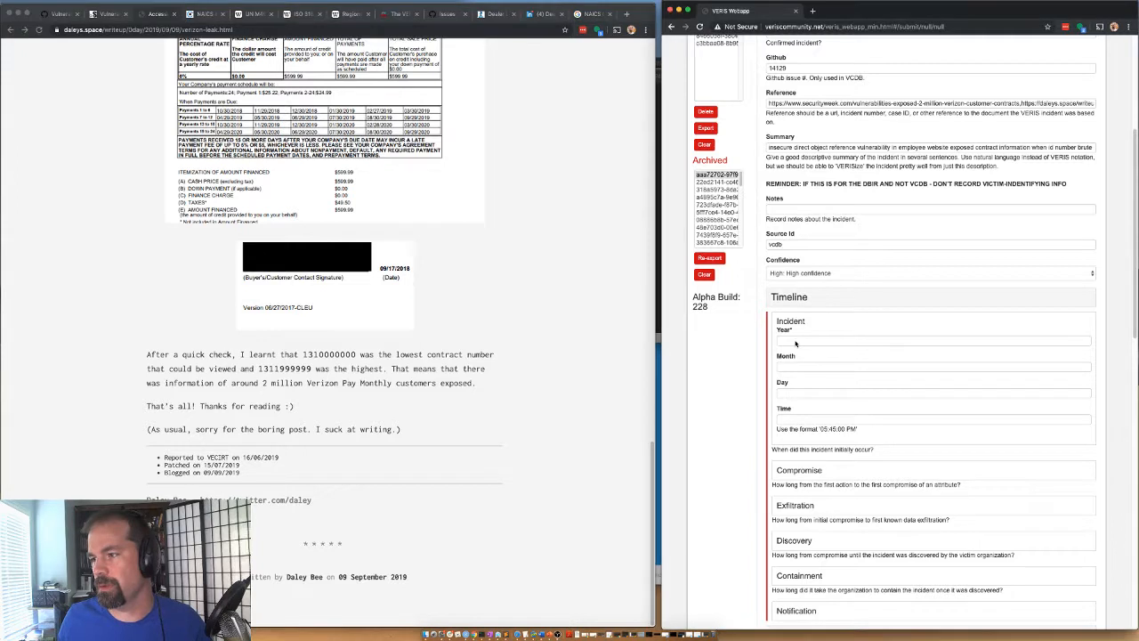
pyautogui.click(795, 341)
pyautogui.write('2019')
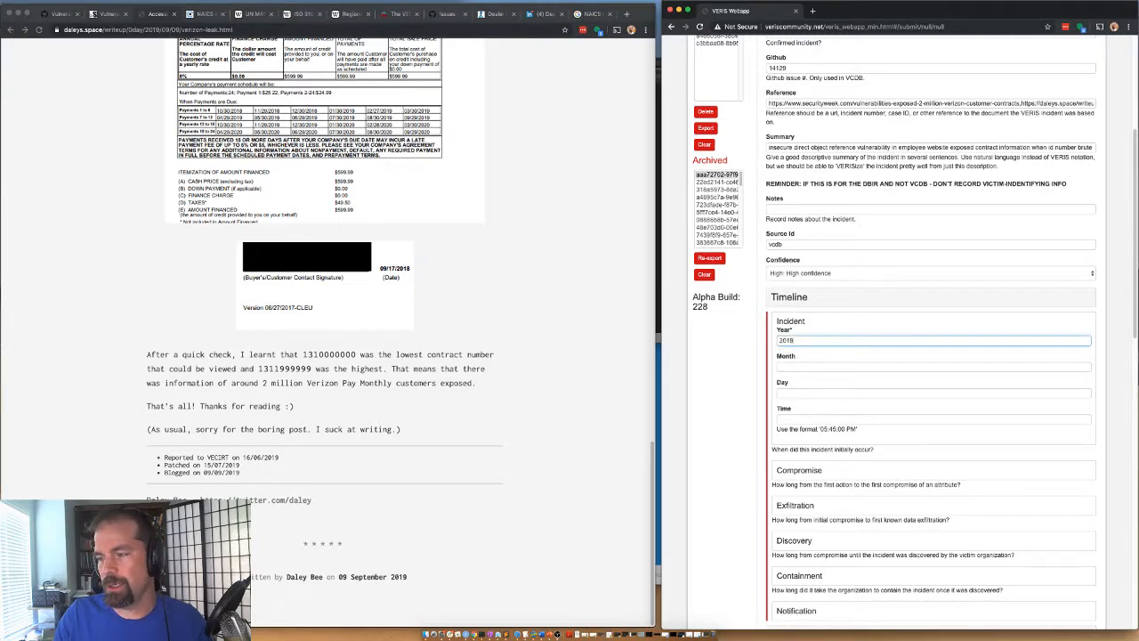
pyautogui.press('Tab')
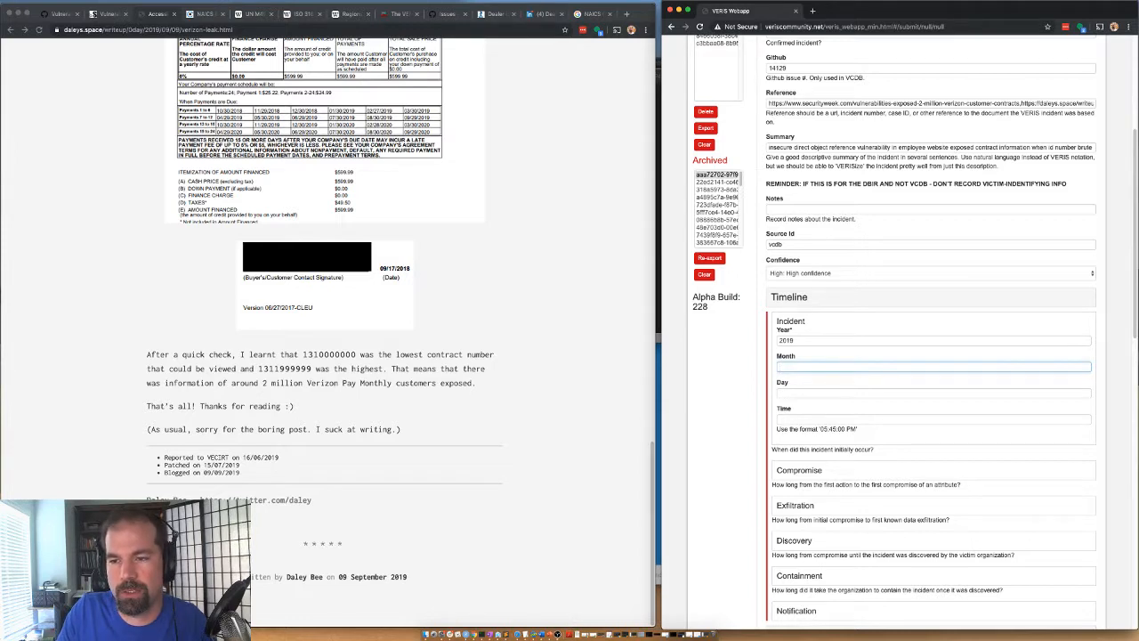
pyautogui.write('6')
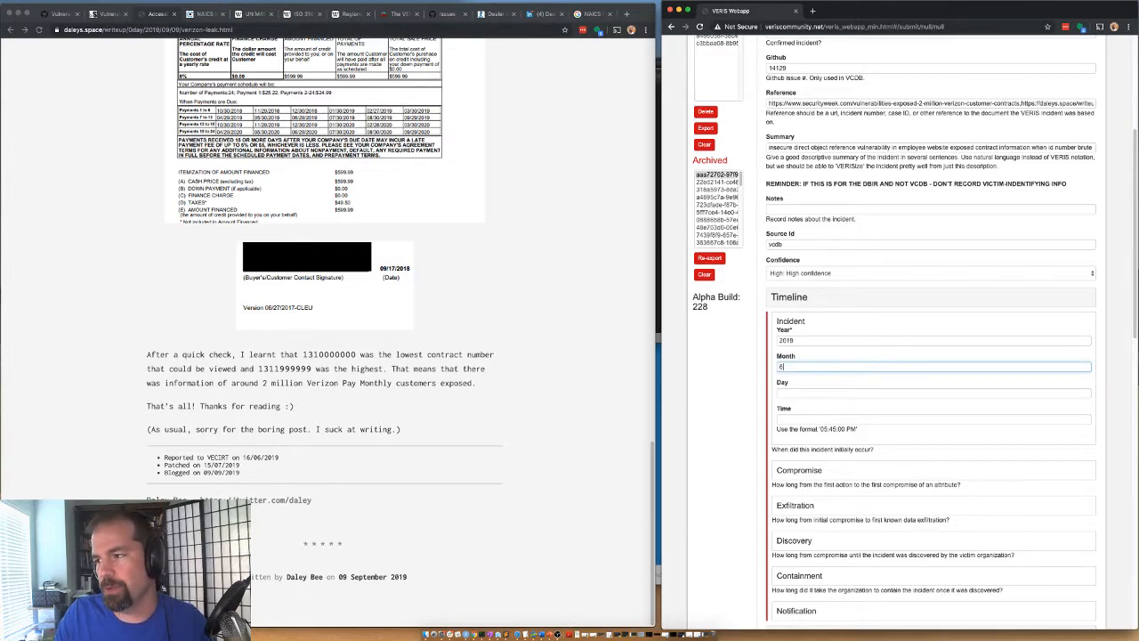
pyautogui.press('Tab')
pyautogui.write('0')
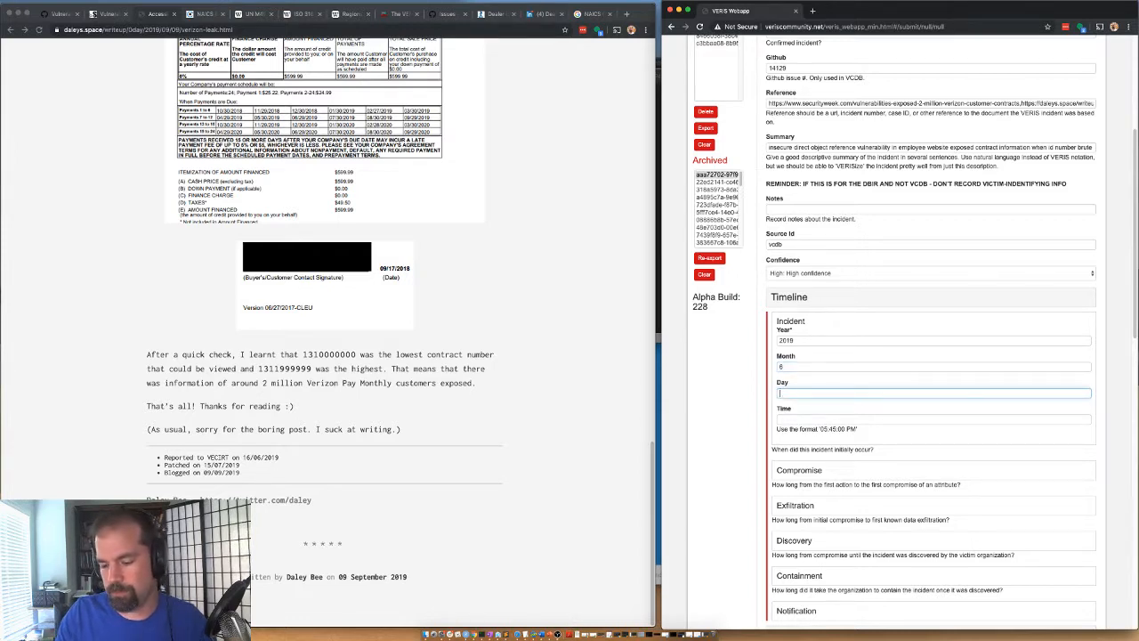
pyautogui.write('5')
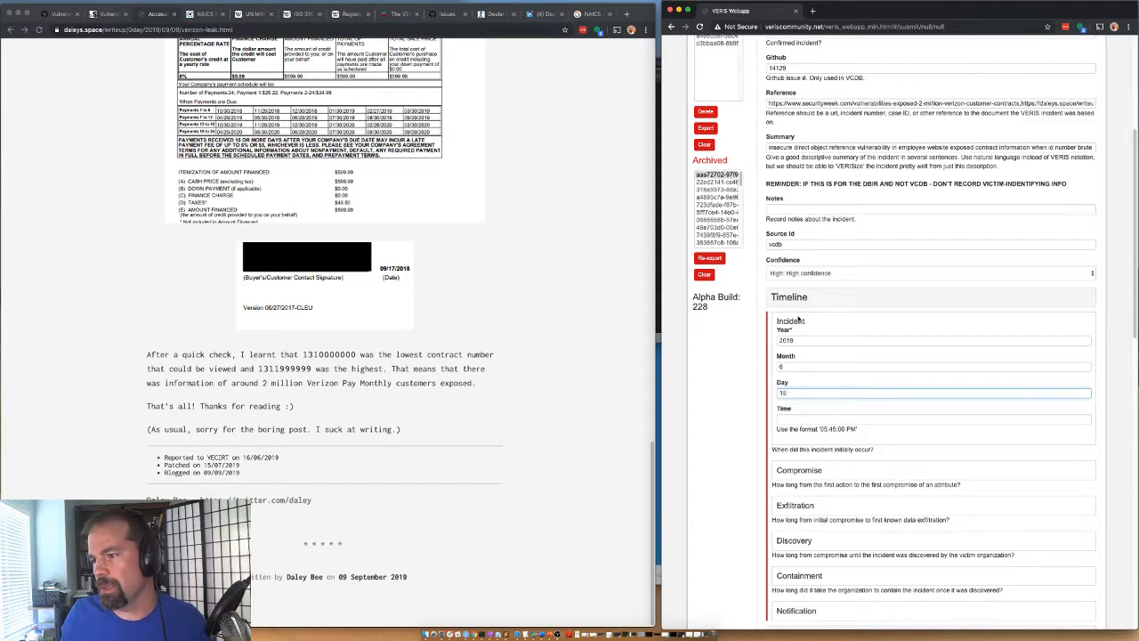
pyautogui.click(800, 321)
pyautogui.click(796, 358)
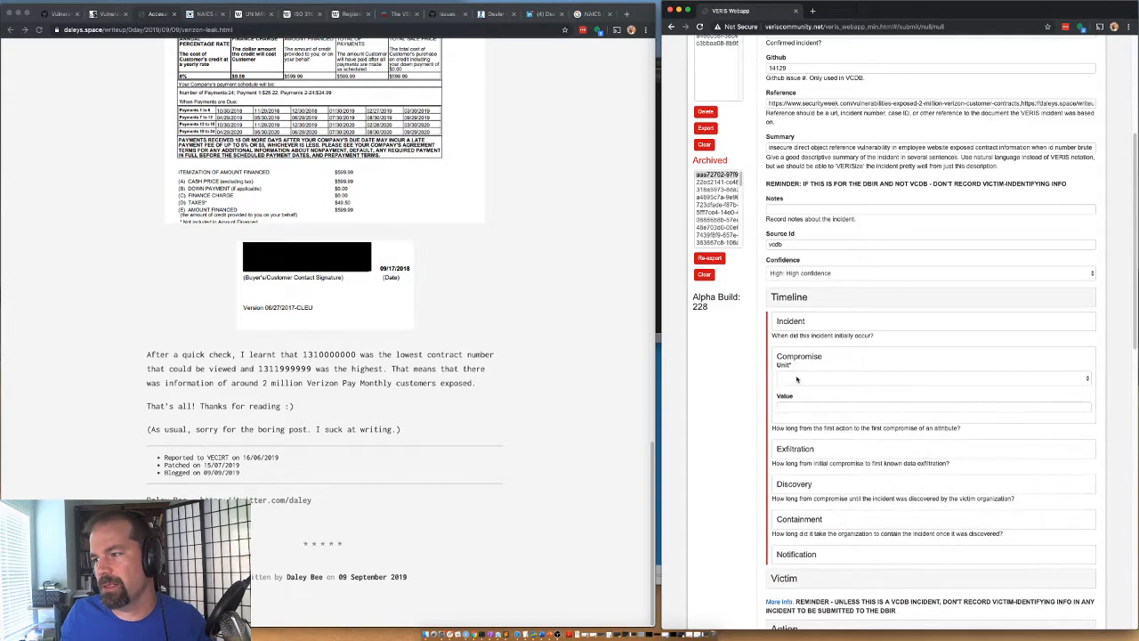
# Set the Timeline's Compromise unit to Hours and the Exfiltration unit to Minutes, collapsing each group
pyautogui.click(798, 379)
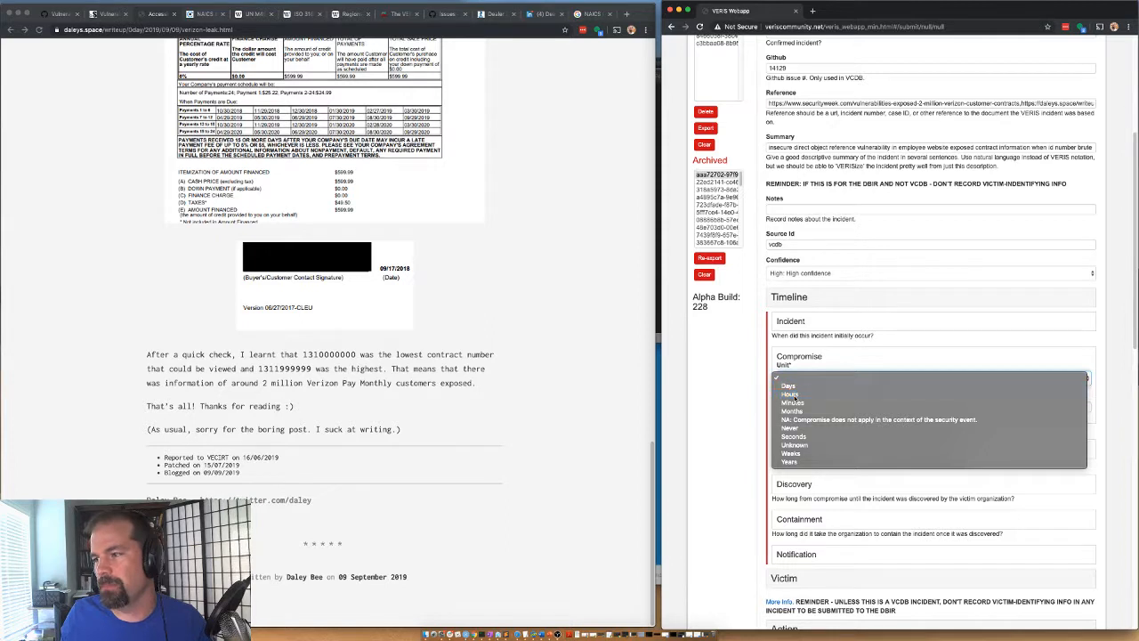
pyautogui.click(790, 394)
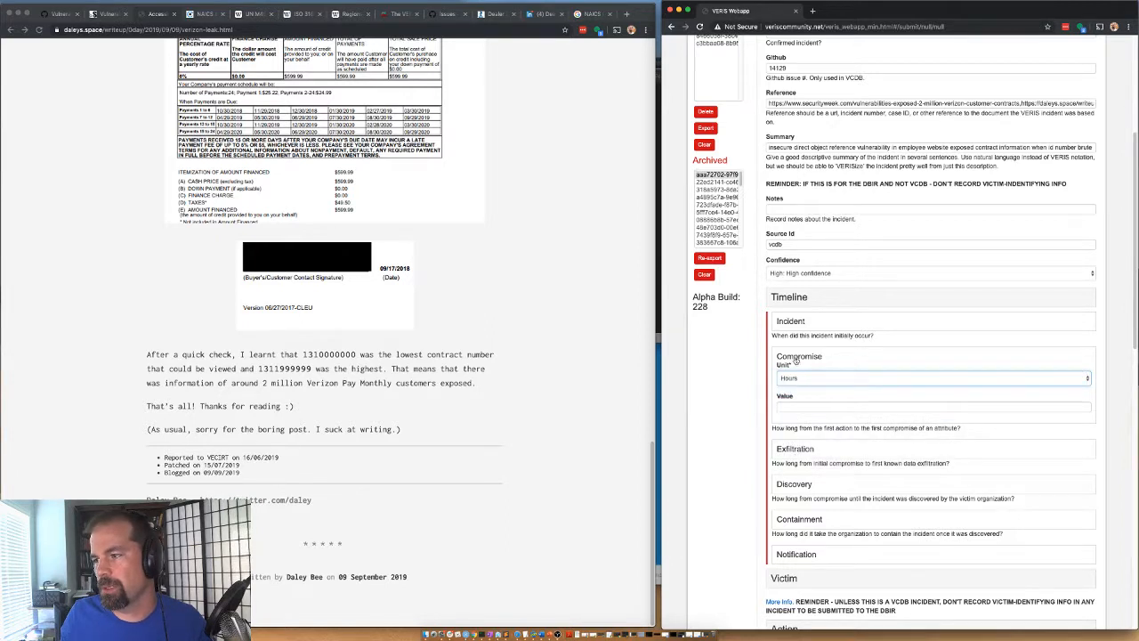
pyautogui.click(797, 359)
pyautogui.click(788, 393)
pyautogui.click(789, 414)
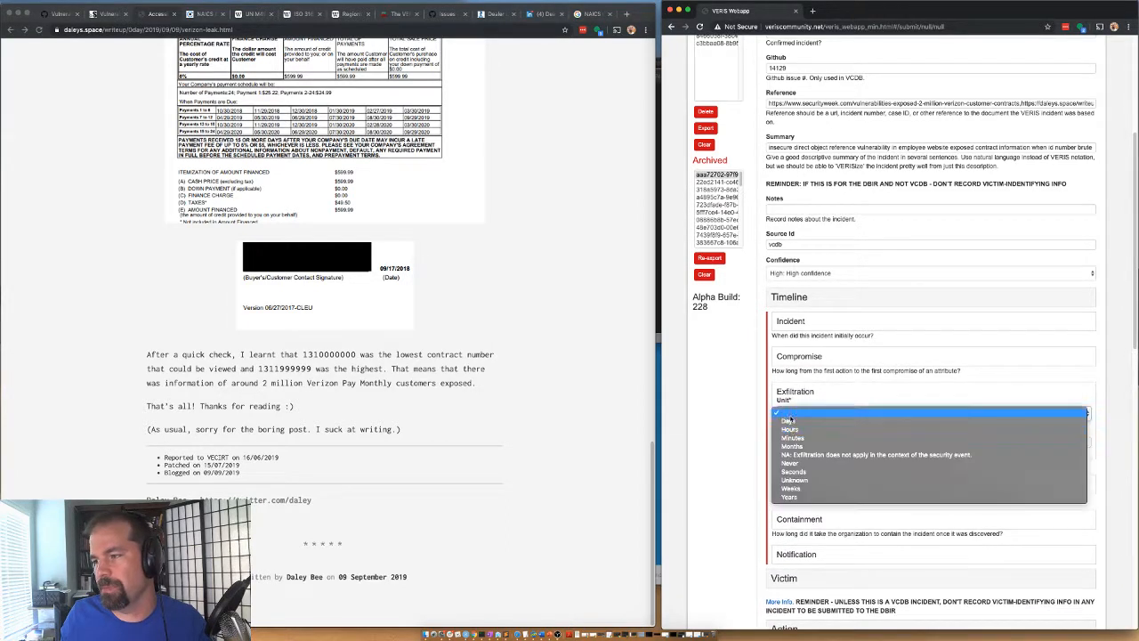
pyautogui.click(789, 438)
pyautogui.click(795, 391)
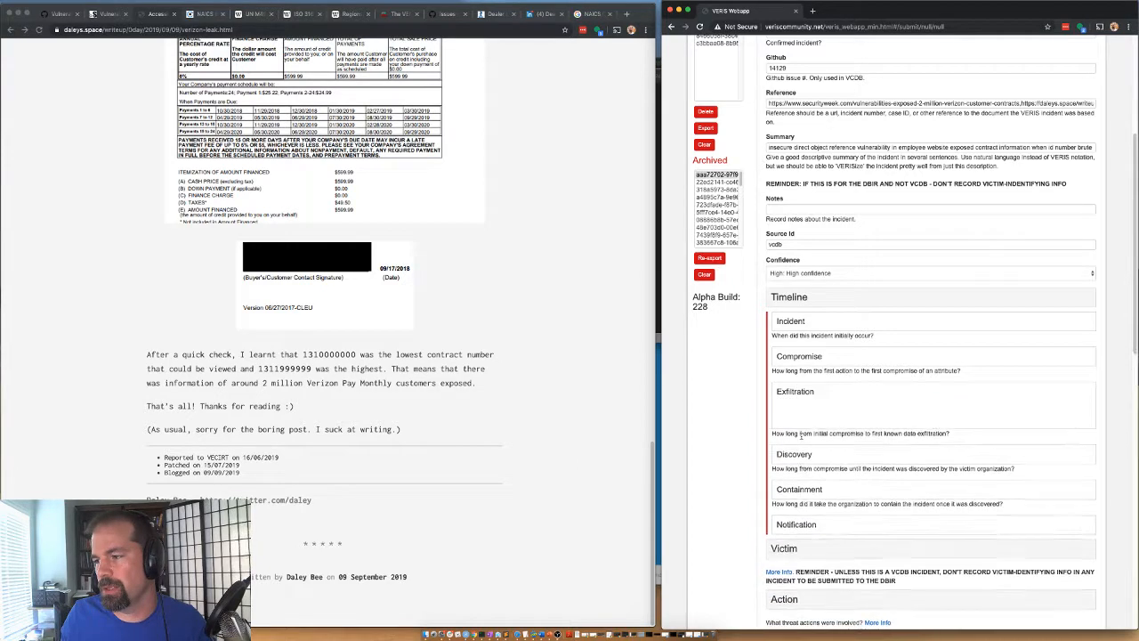
# Set the Timeline's Discovery unit to Hours and collapse the group
pyautogui.click(798, 430)
pyautogui.click(791, 447)
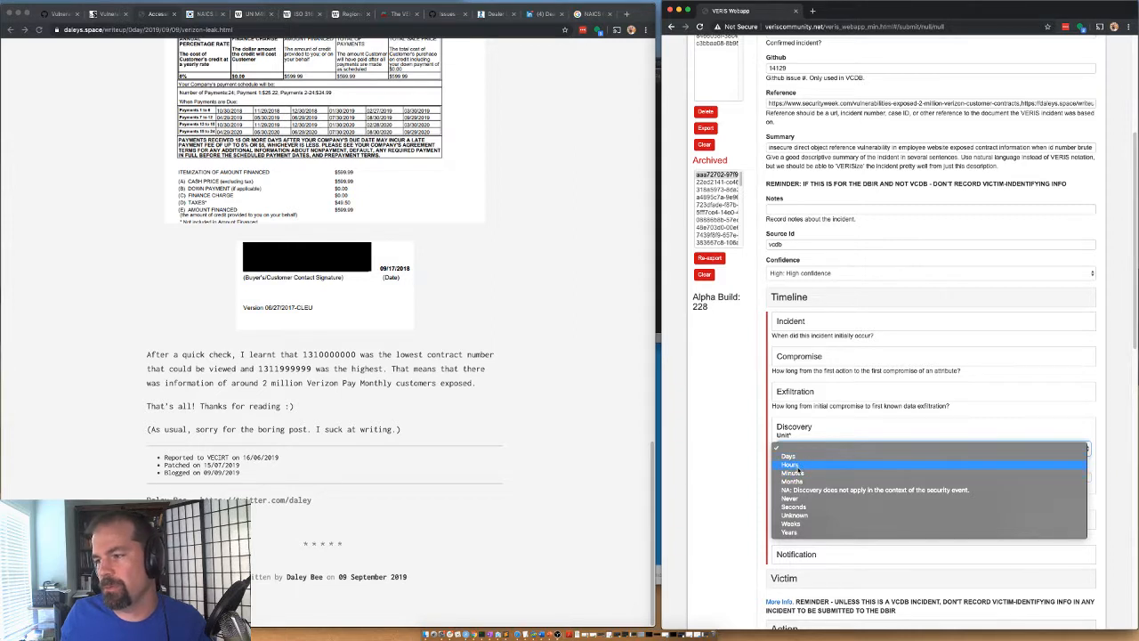
pyautogui.click(792, 463)
pyautogui.click(794, 428)
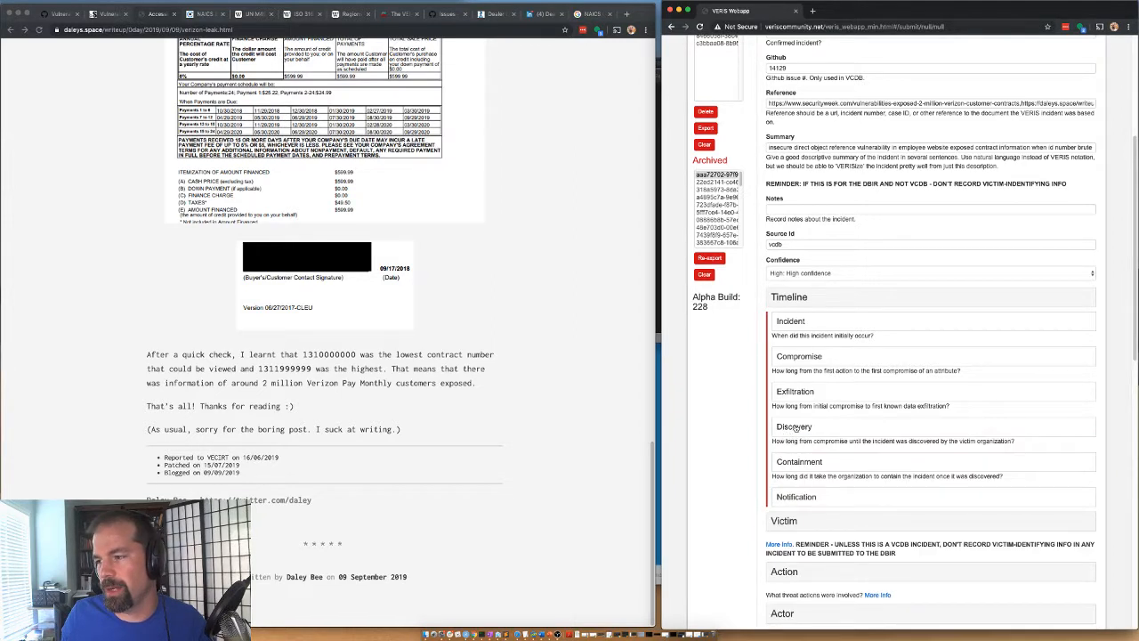
# Set the Timeline's Containment to unit Weeks with value 5 and collapse the group
pyautogui.click(799, 463)
pyautogui.click(793, 484)
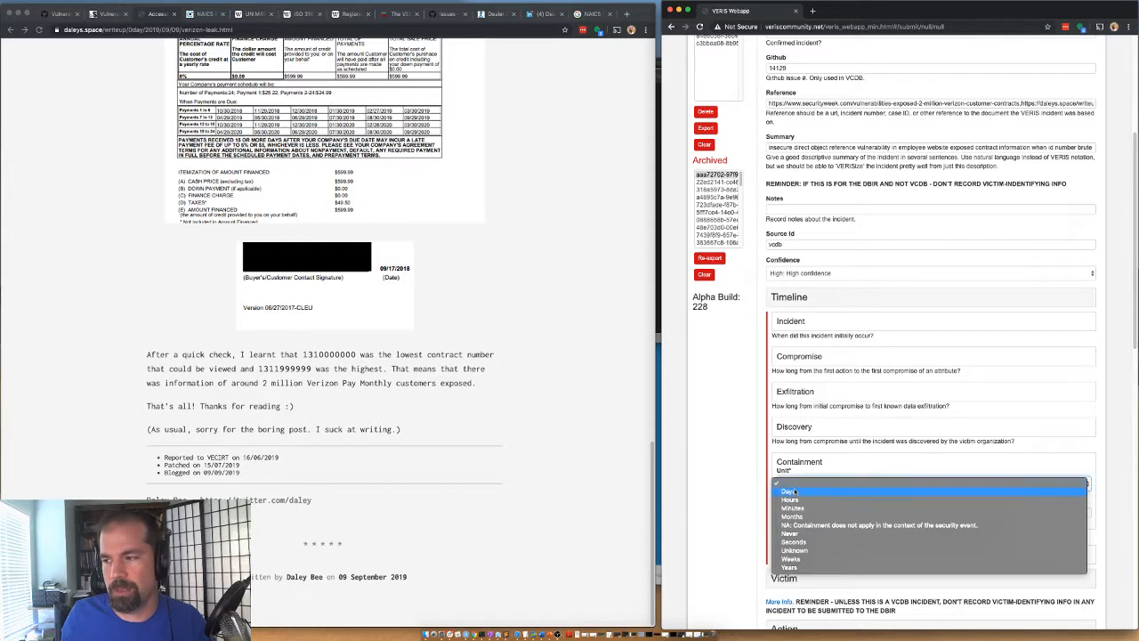
pyautogui.click(799, 558)
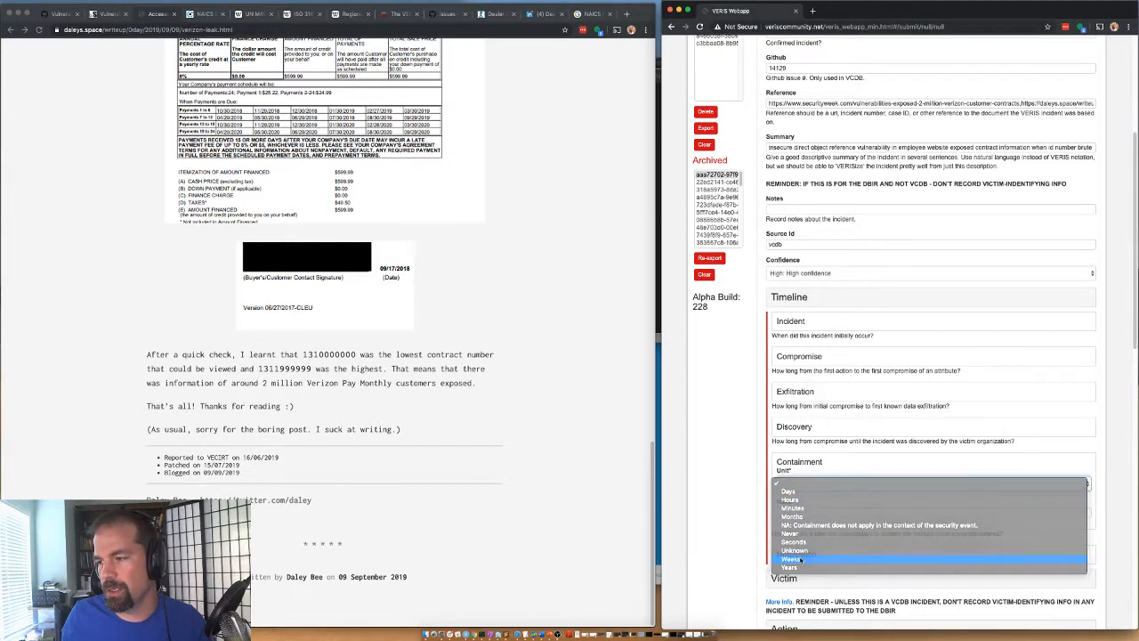
pyautogui.click(787, 511)
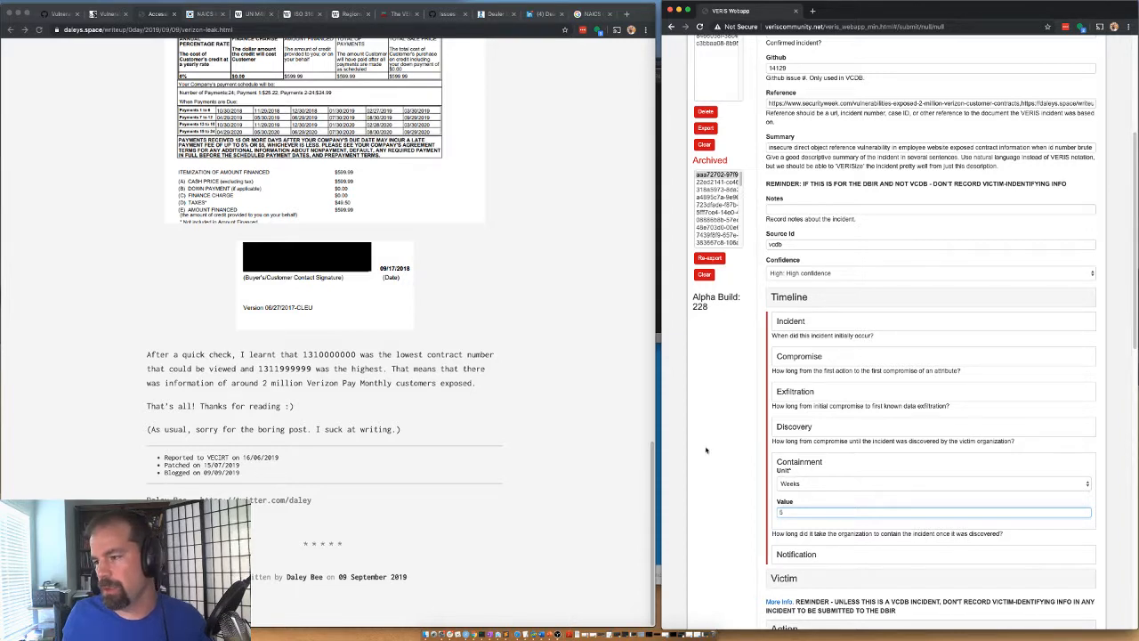
pyautogui.click(801, 463)
# Enter the Timeline's Notification date as year 2019, month 9, day 9, and collapse the finished fields
pyautogui.click(806, 499)
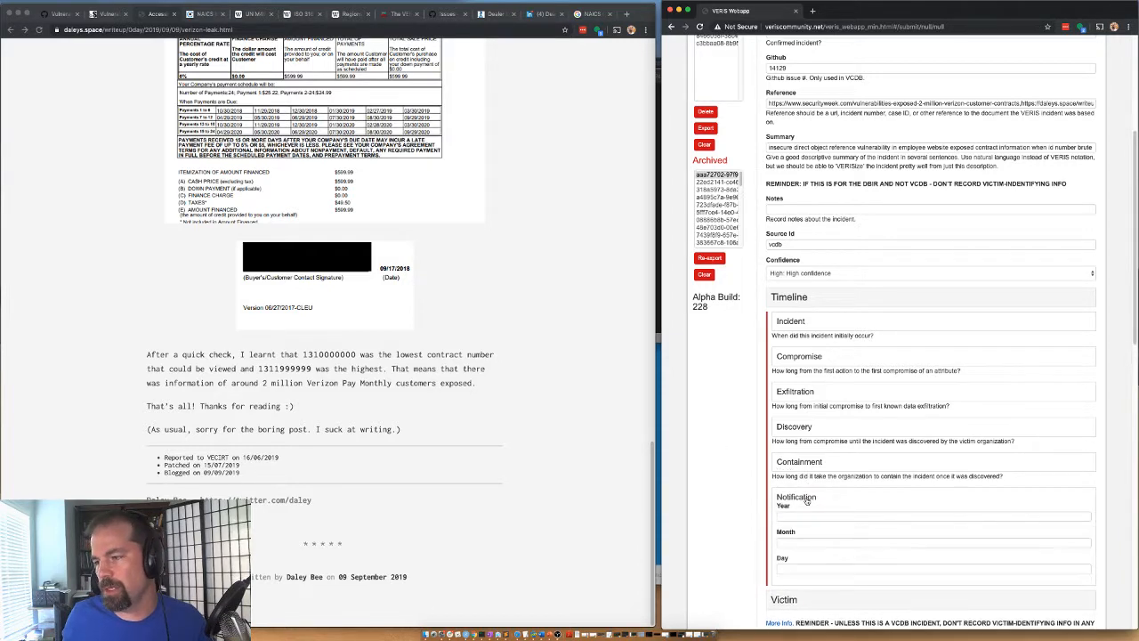
pyautogui.click(794, 516)
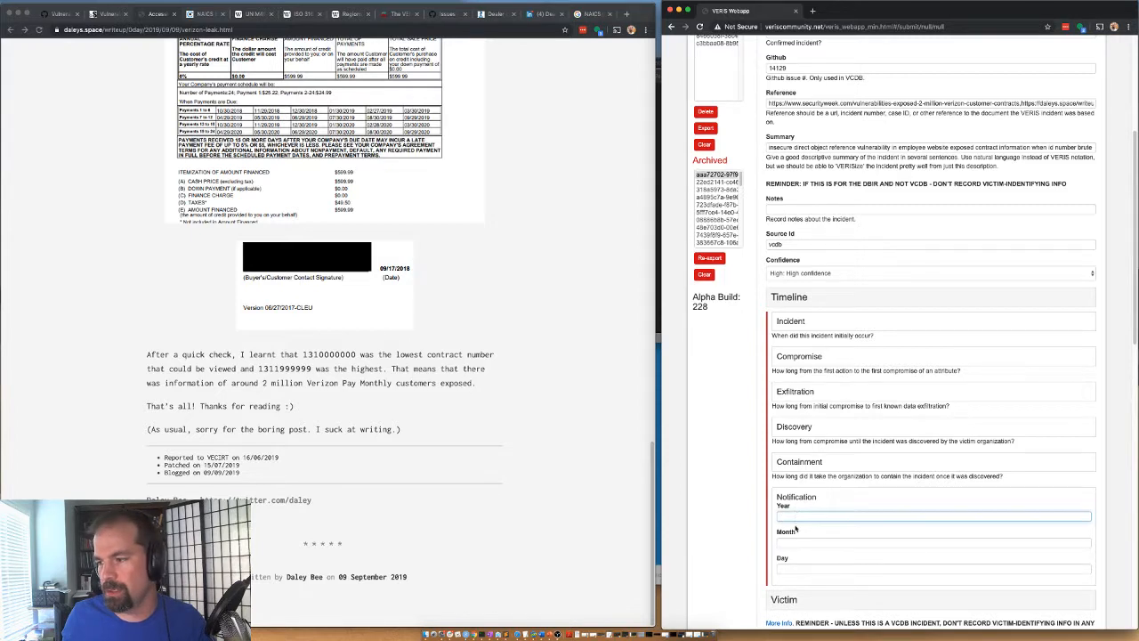
pyautogui.write('2018')
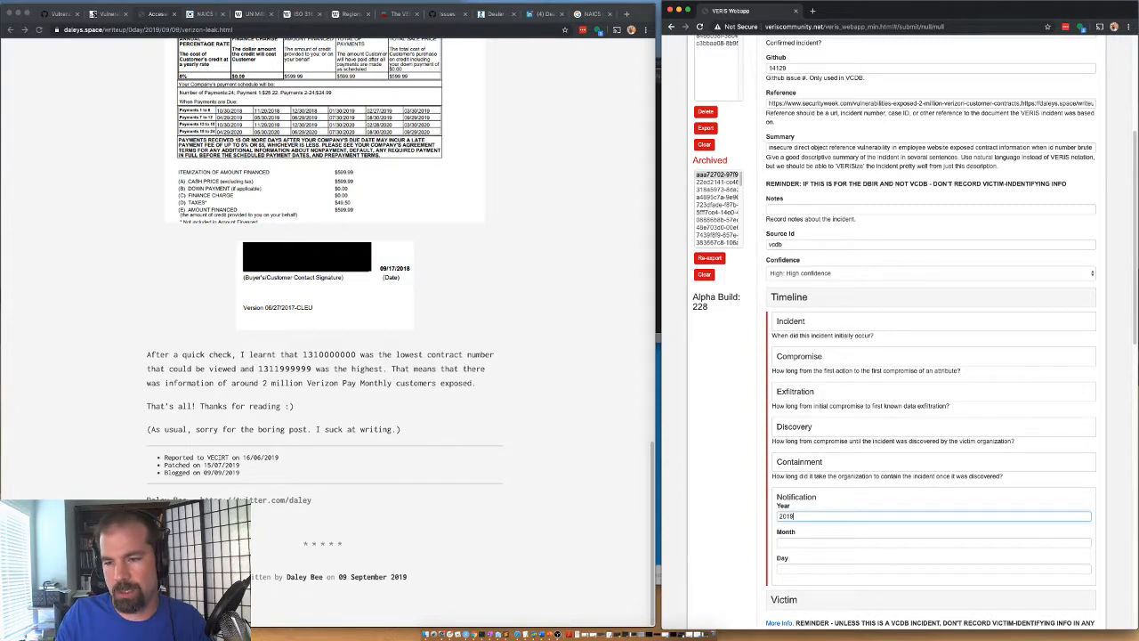
pyautogui.press('Tab')
pyautogui.write('9')
pyautogui.press('Tab')
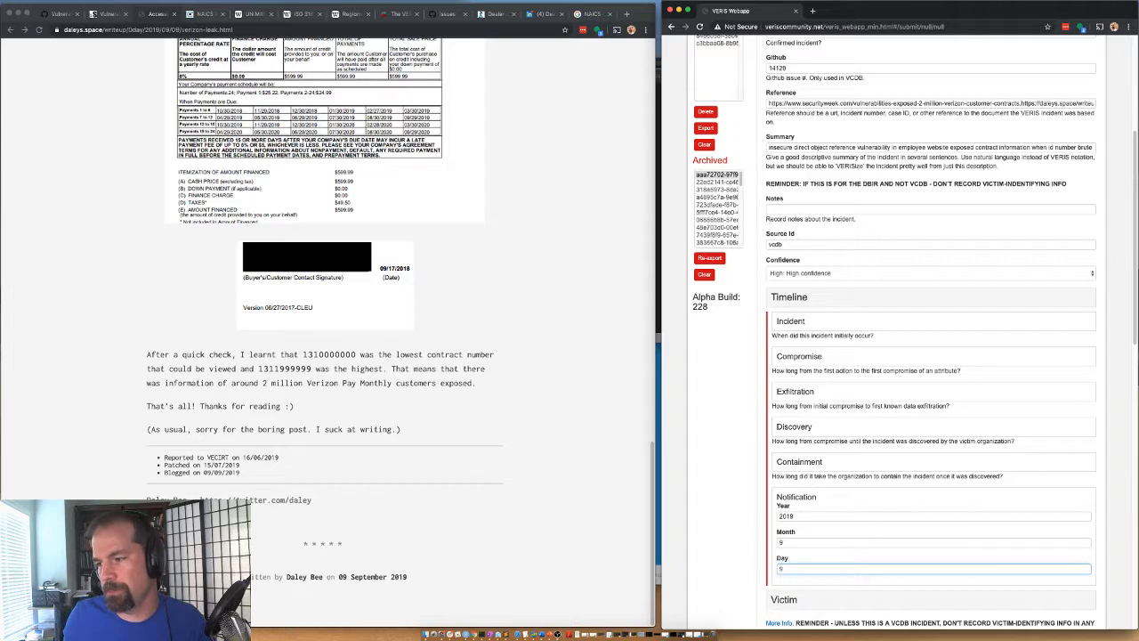
pyautogui.click(800, 499)
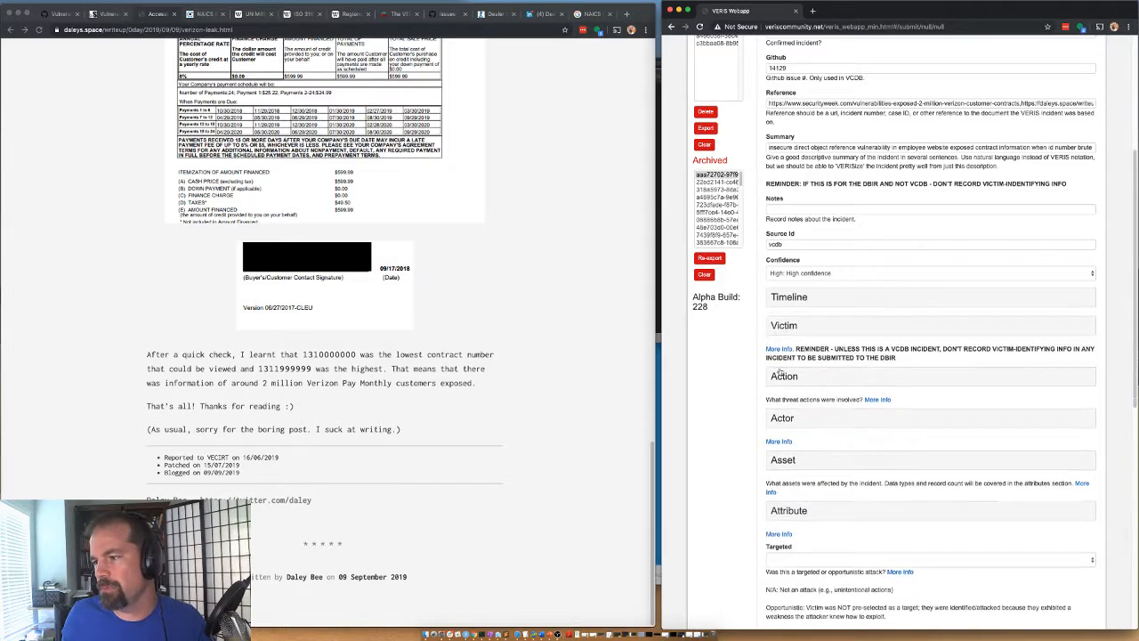
# Expand the Victim section and set Victim Id to "Verizon"
pyautogui.click(778, 327)
pyautogui.click(794, 355)
pyautogui.write('Ver')
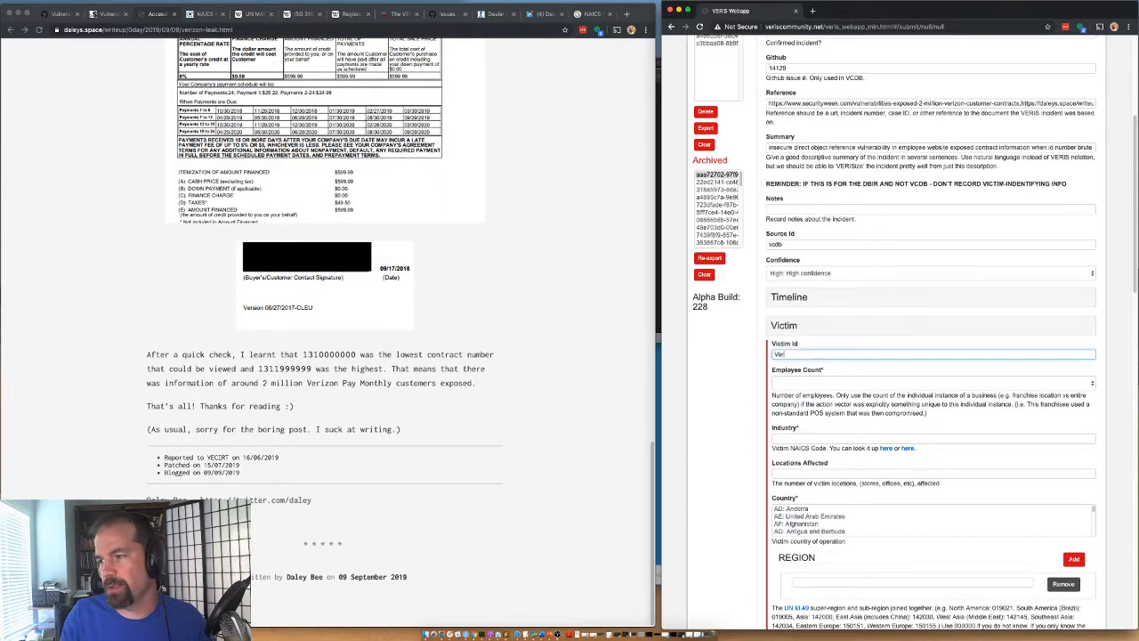
pyautogui.write('izon')
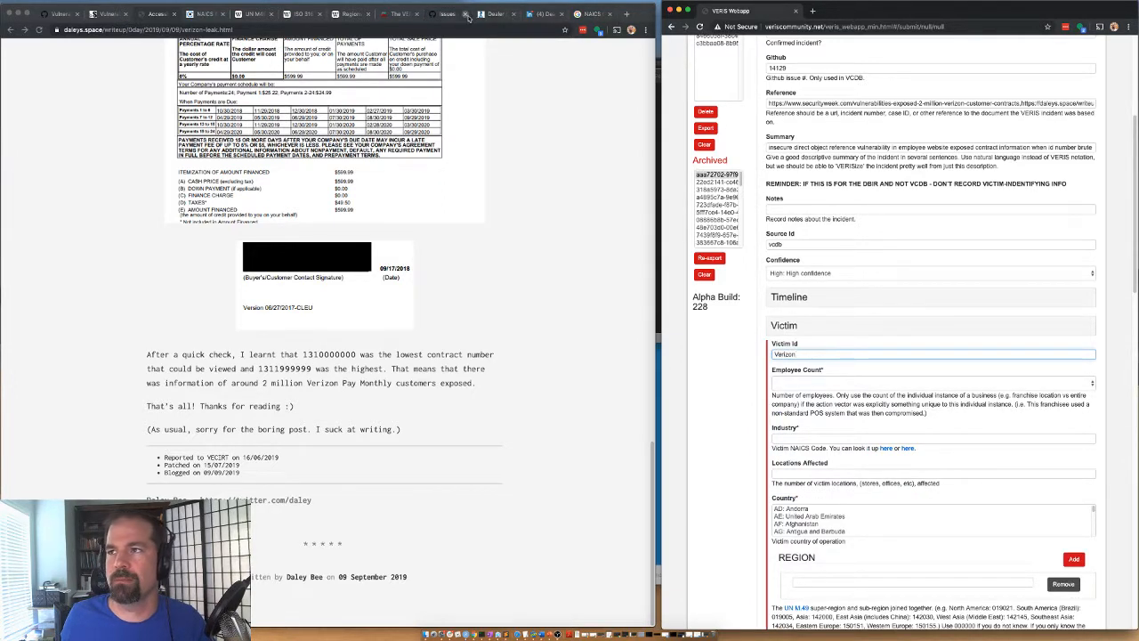
# Find Telecommunications in the NAICS code list by searching for "telec" and copy its code 517 into the Victim's Industry field
pyautogui.click(785, 435)
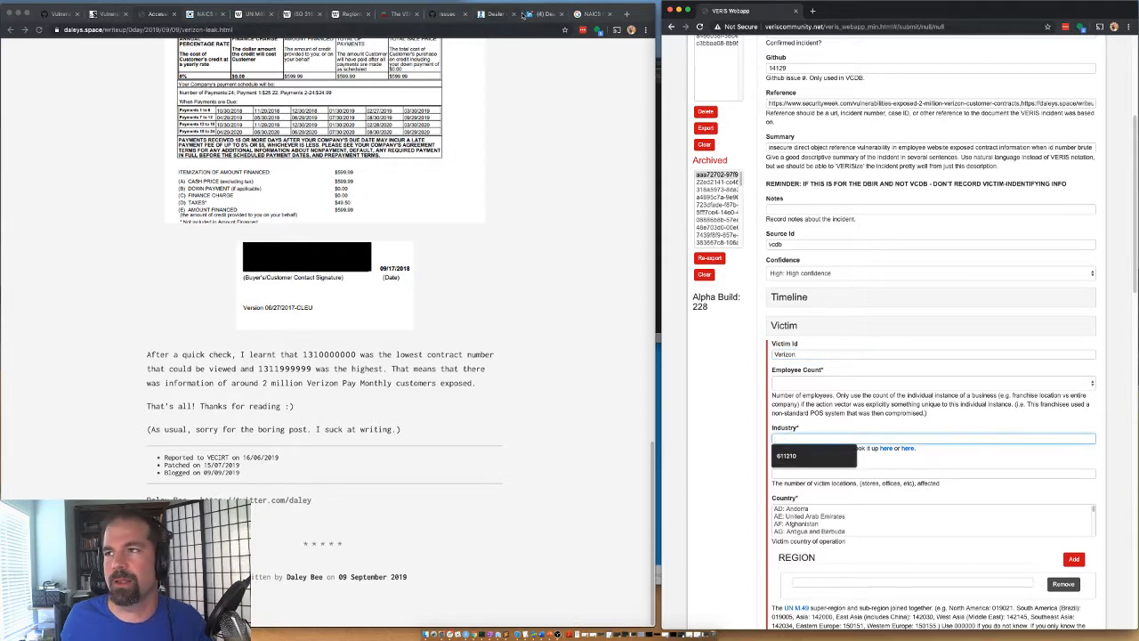
pyautogui.click(588, 14)
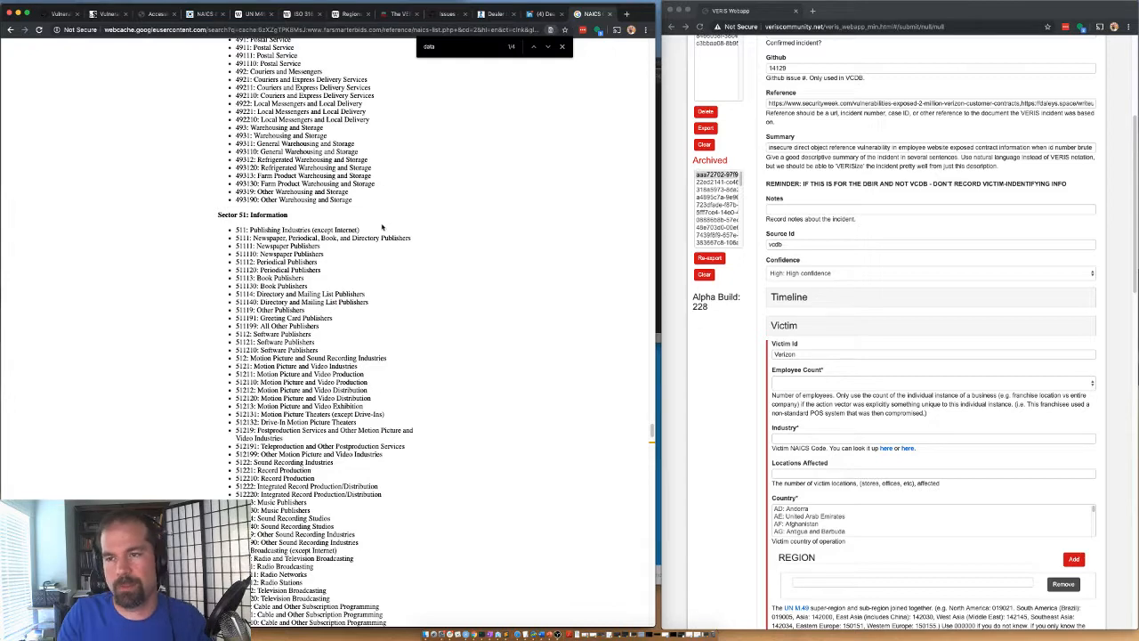
pyautogui.doubleClick(442, 51)
pyautogui.write('tele')
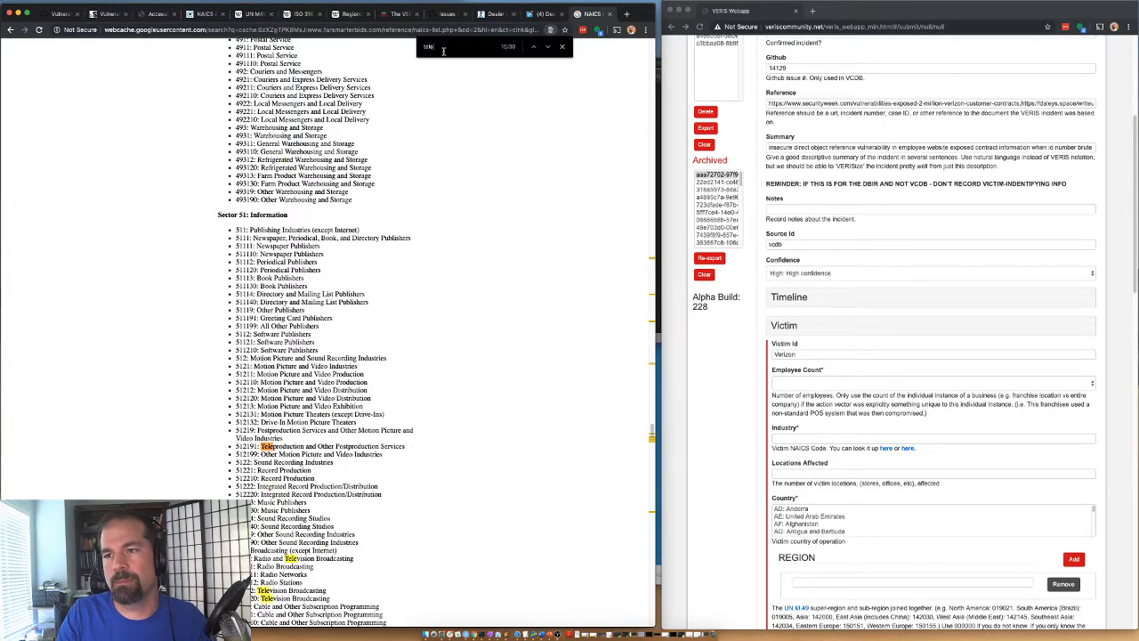
pyautogui.write('c')
pyautogui.scroll(-5, 320, 329)
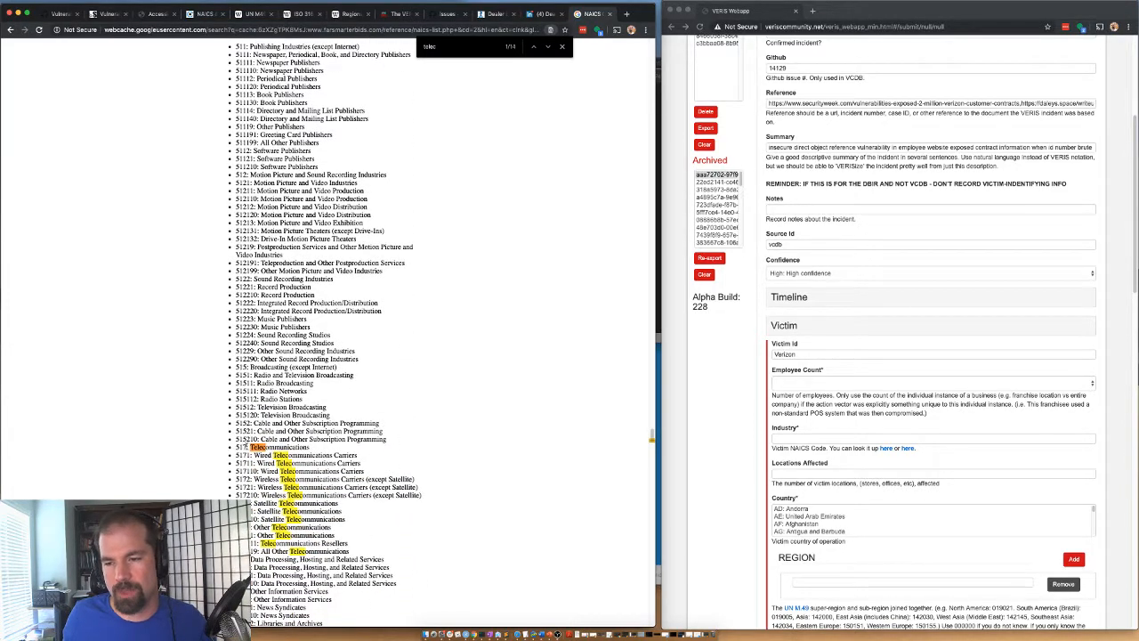
pyautogui.moveTo(248, 447); pyautogui.dragTo(235, 451)
pyautogui.press('super+c')
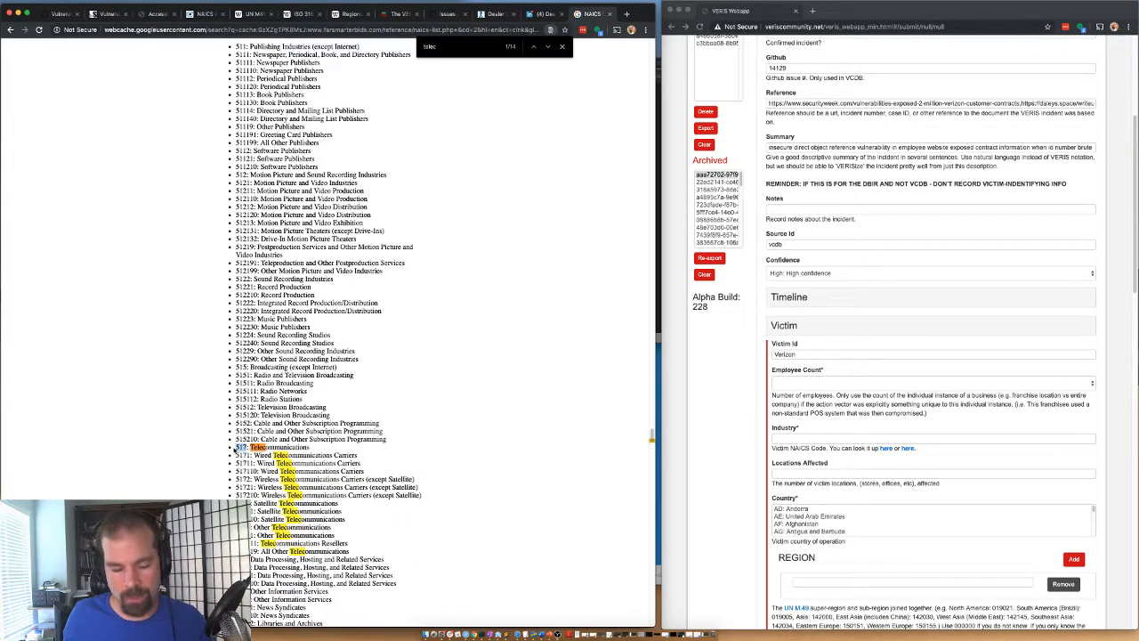
pyautogui.click(787, 437)
pyautogui.press('super+v')
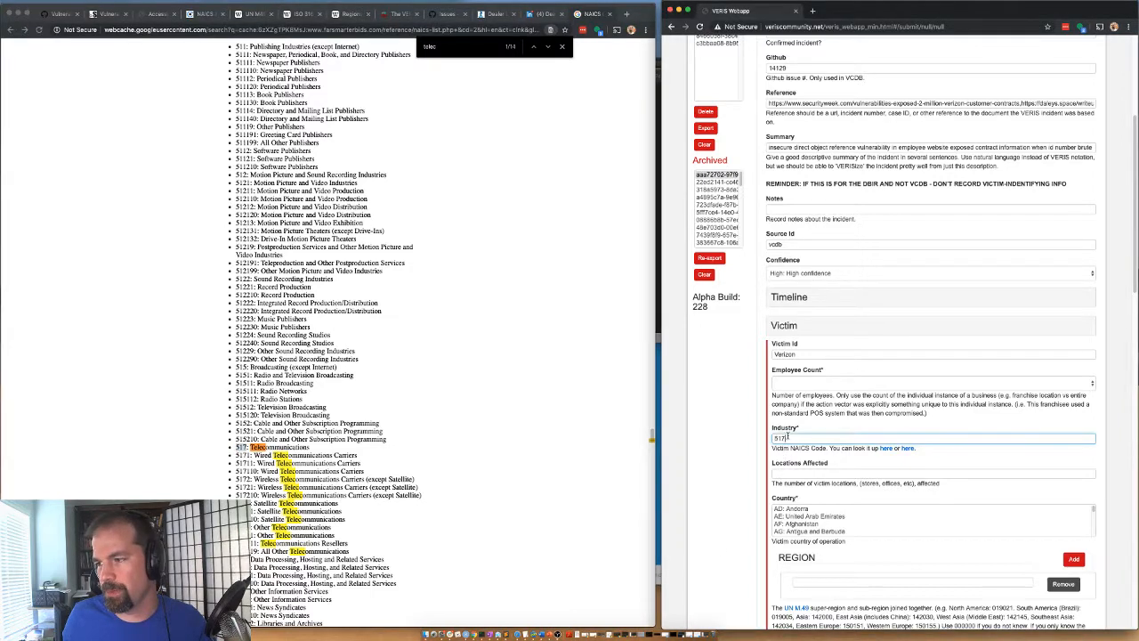
# Set the Victim's Employee Count to "Over 100000" and Locations Affected to 1
pyautogui.click(788, 384)
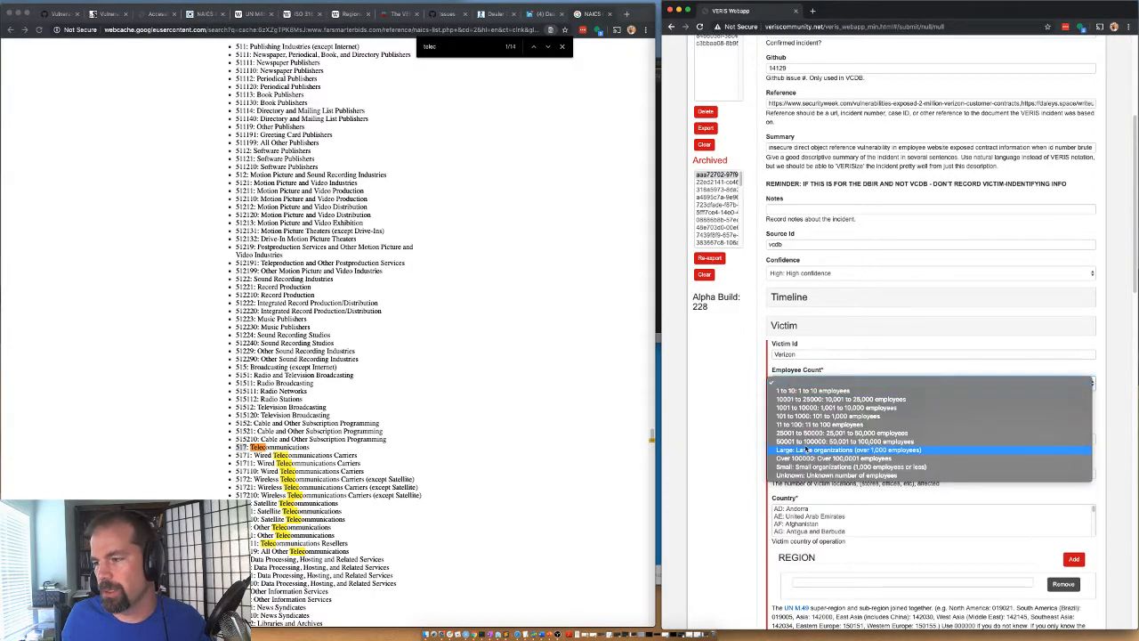
pyautogui.press('Escape')
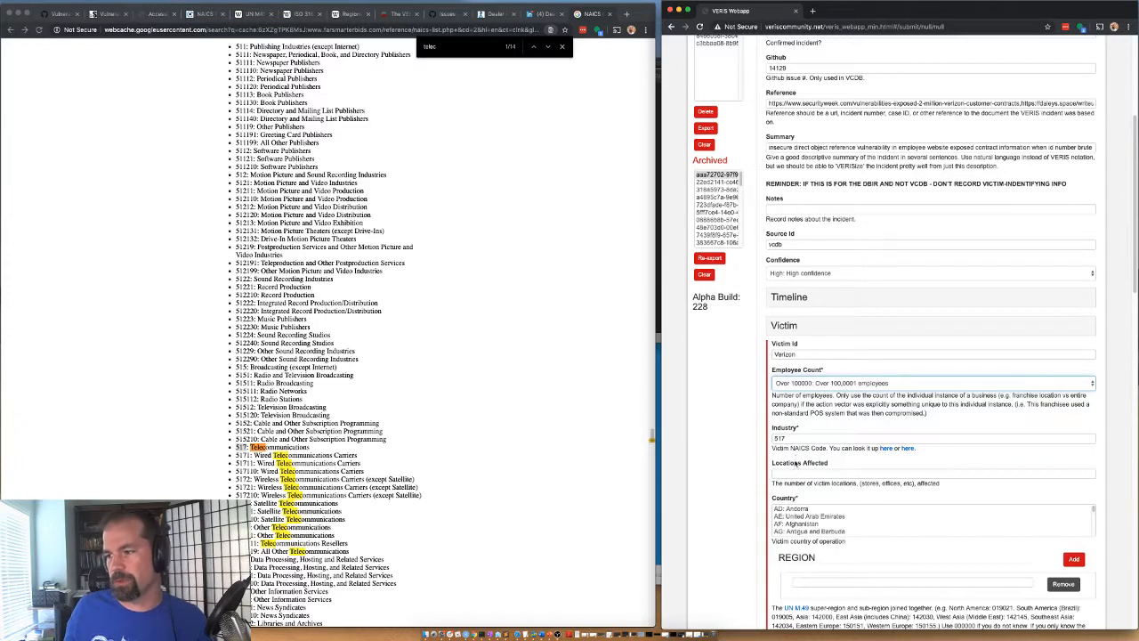
pyautogui.click(796, 473)
pyautogui.write('1')
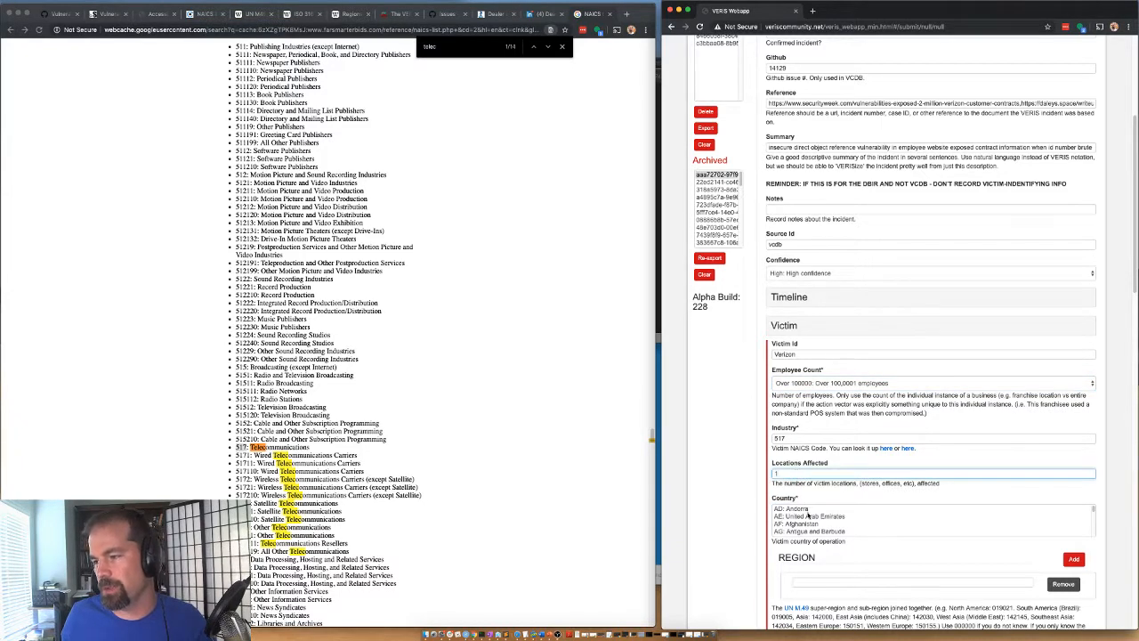
# Select "US: United States of America" as the Victim's Country
pyautogui.click(808, 515)
pyautogui.press('u')
pyautogui.press('Down')
pyautogui.press('Down')
pyautogui.press('Down')
pyautogui.press('Down')
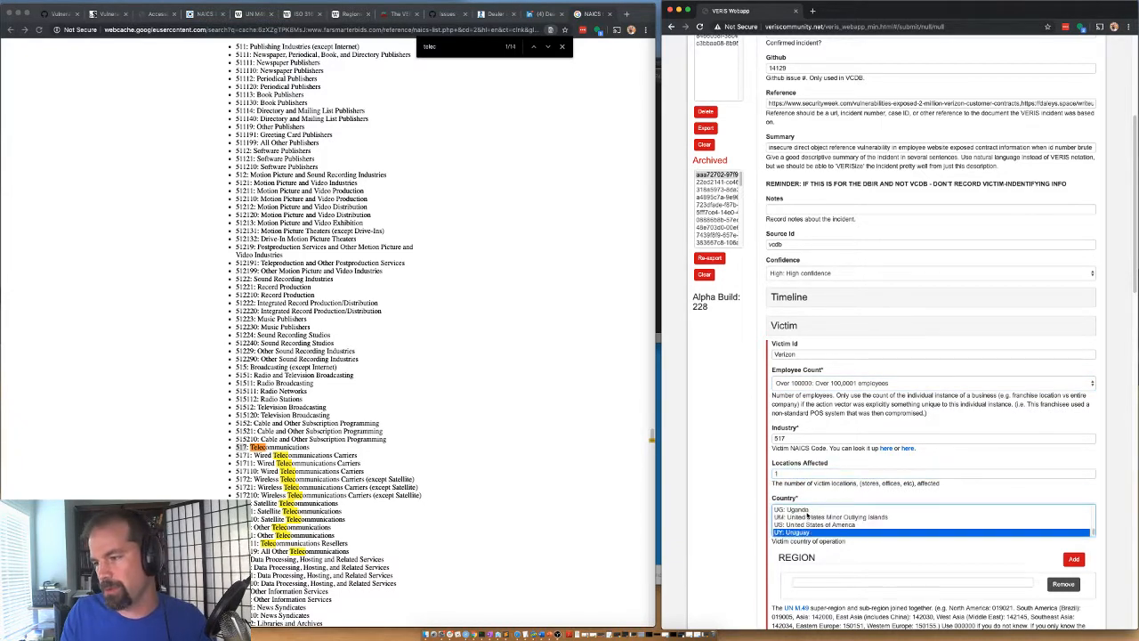
pyautogui.press('Up')
# Copy the North America code 019021 from the help text into the Victim's Region field and collapse the Victim section
pyautogui.scroll(-1, 938, 555)
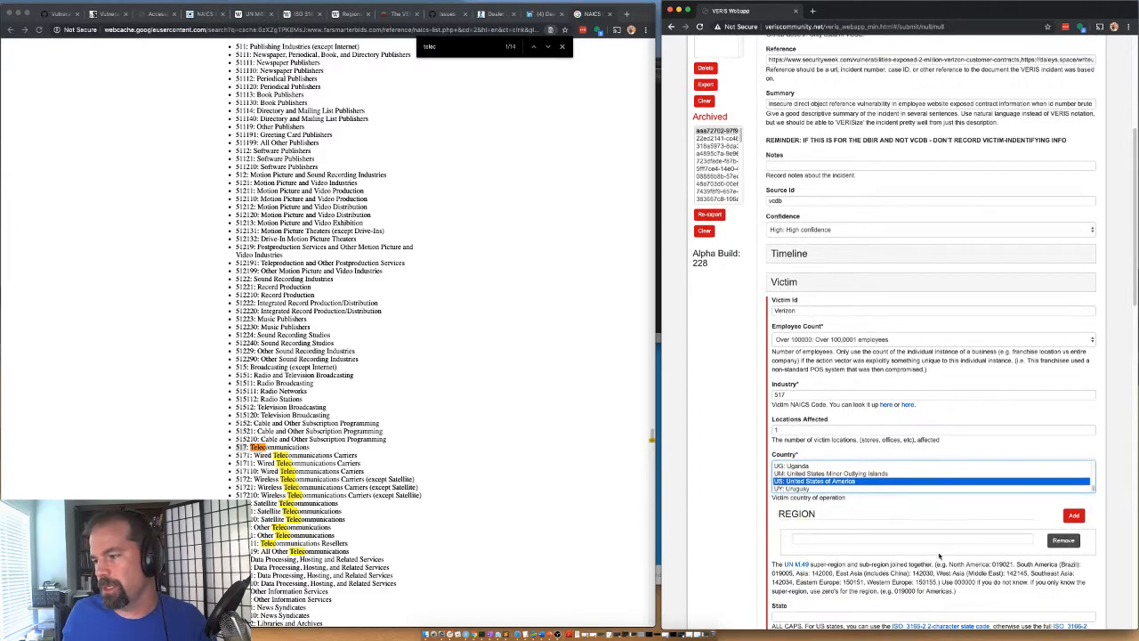
pyautogui.doubleClick(1004, 564)
pyautogui.press('super+c')
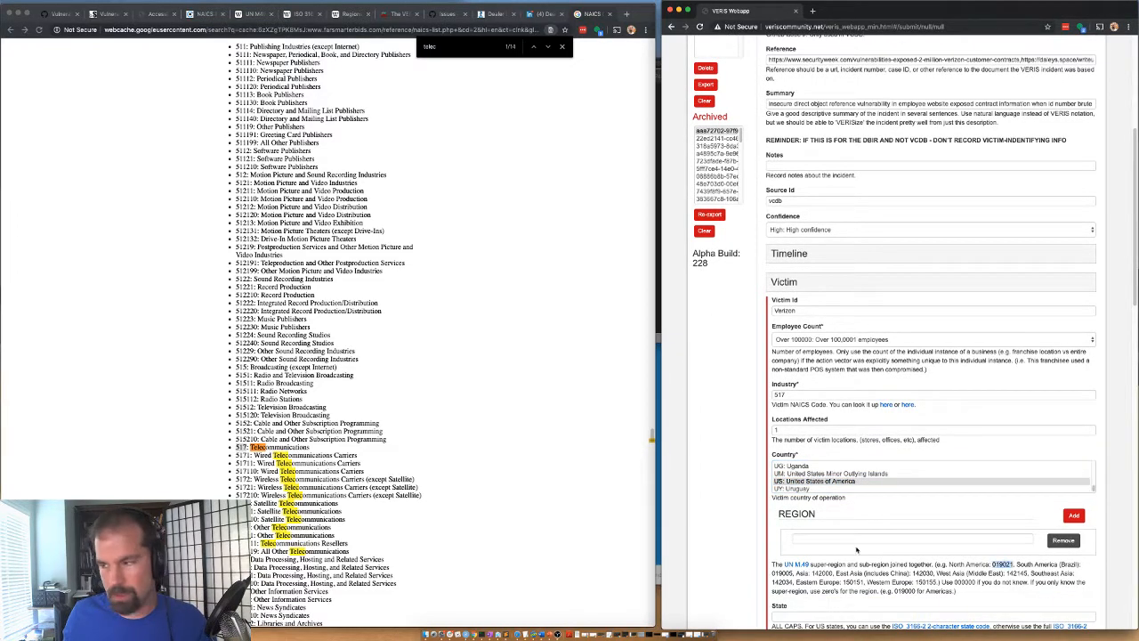
pyautogui.click(853, 539)
pyautogui.press('super+v')
pyautogui.scroll(-2, 811, 534)
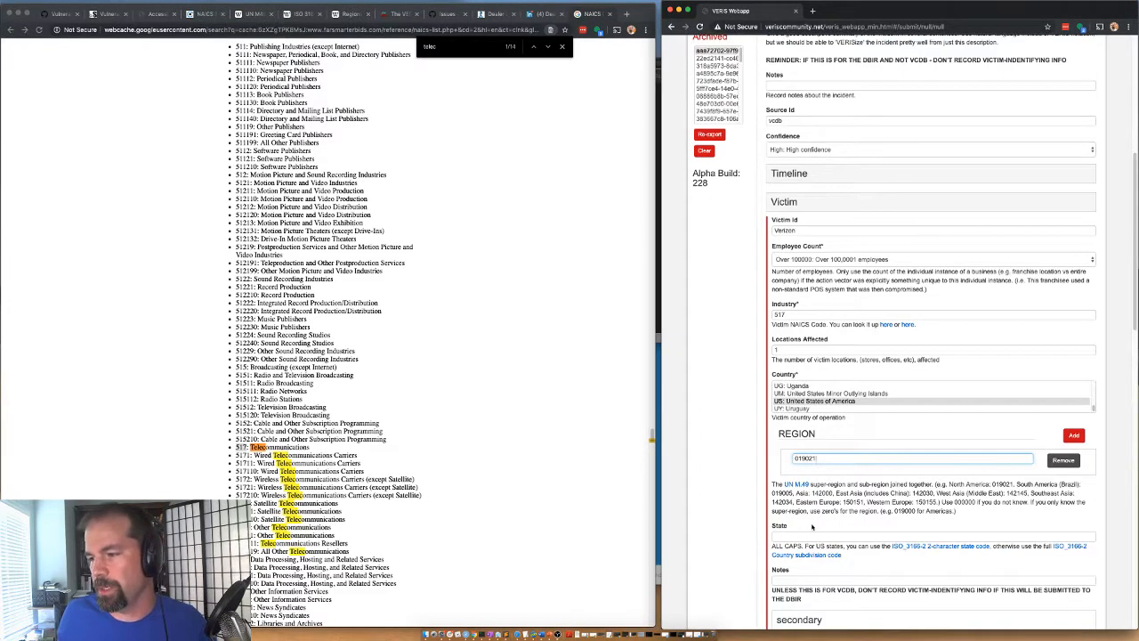
pyautogui.scroll(-1, 827, 585)
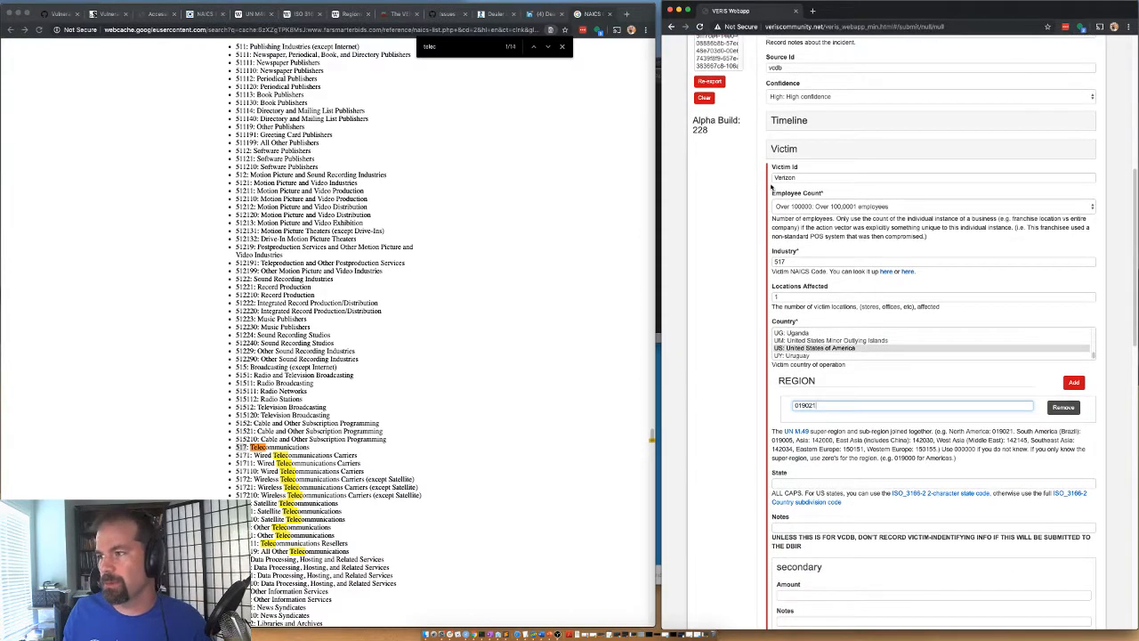
pyautogui.click(780, 148)
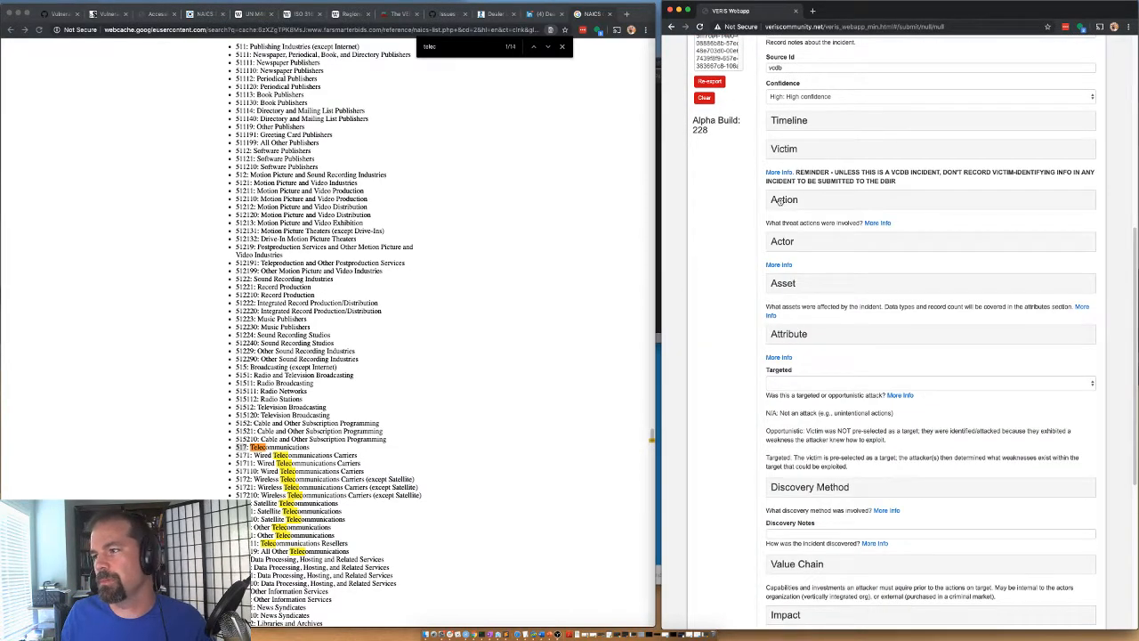
# Examine the Variety options of the Error action in the Action section, then collapse Error
pyautogui.click(777, 201)
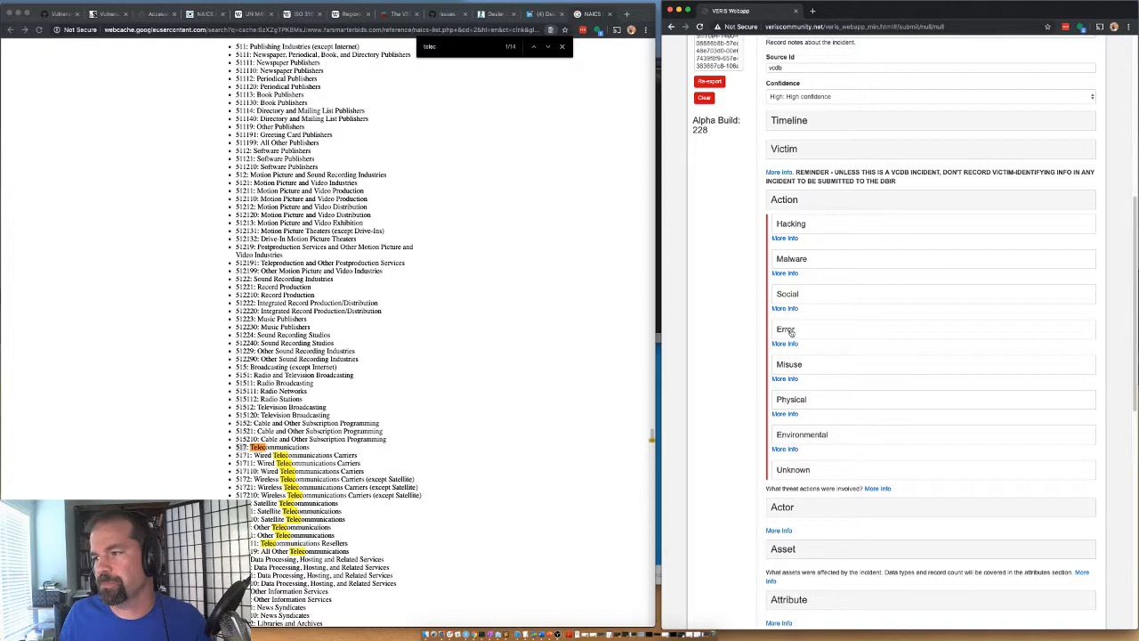
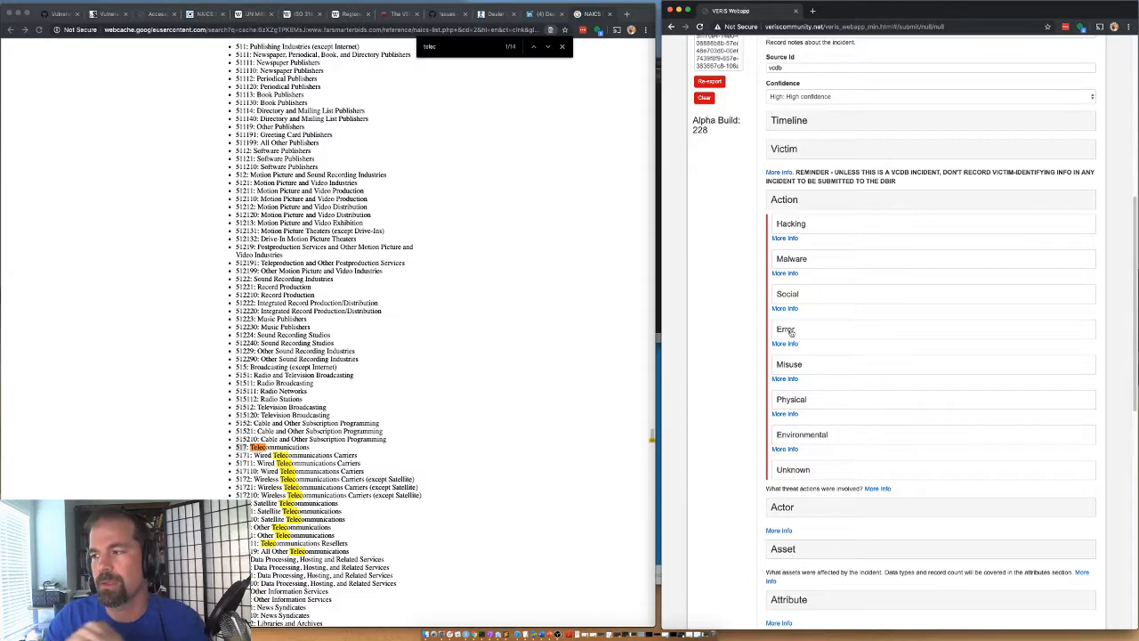
pyautogui.click(786, 329)
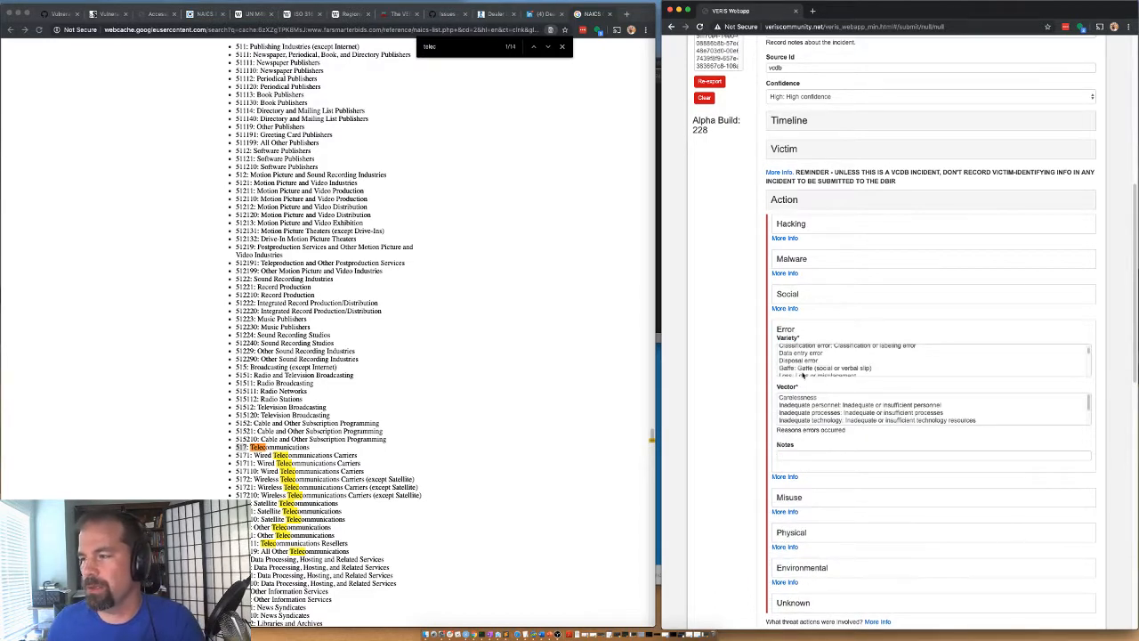
pyautogui.scroll(-2, 804, 373)
pyautogui.scroll(1, 804, 358)
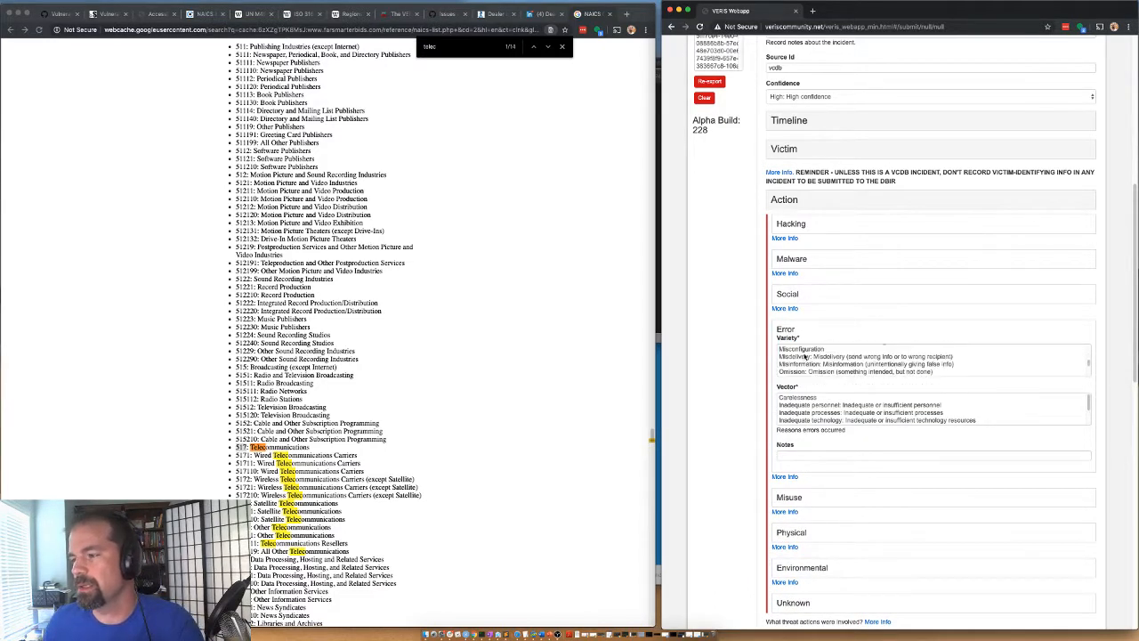
pyautogui.scroll(2, 804, 364)
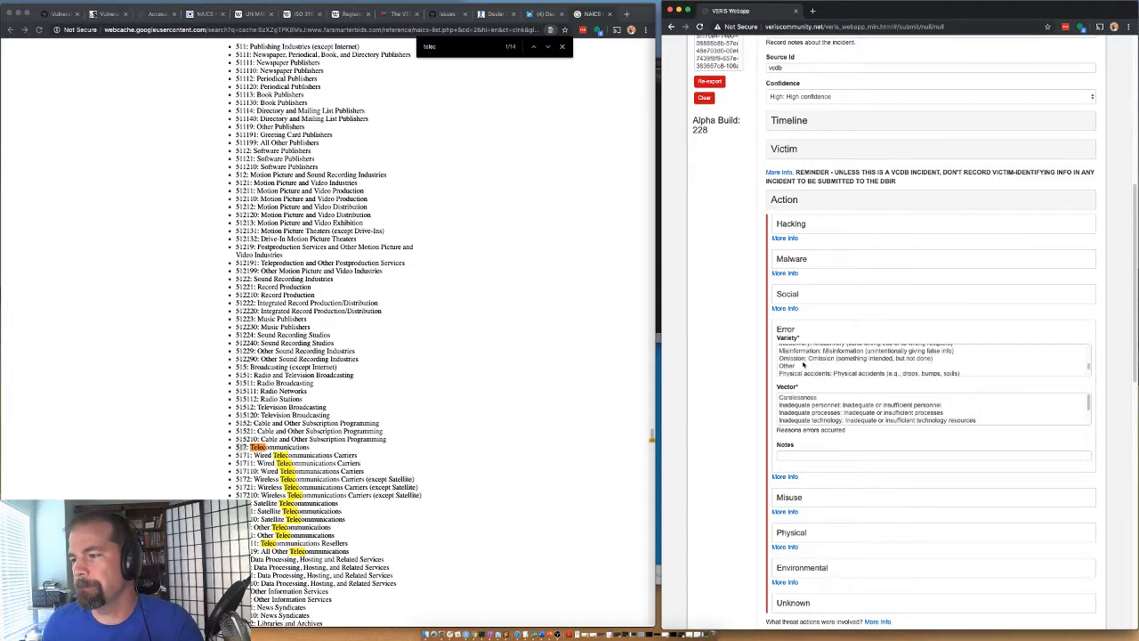
pyautogui.scroll(2, 805, 363)
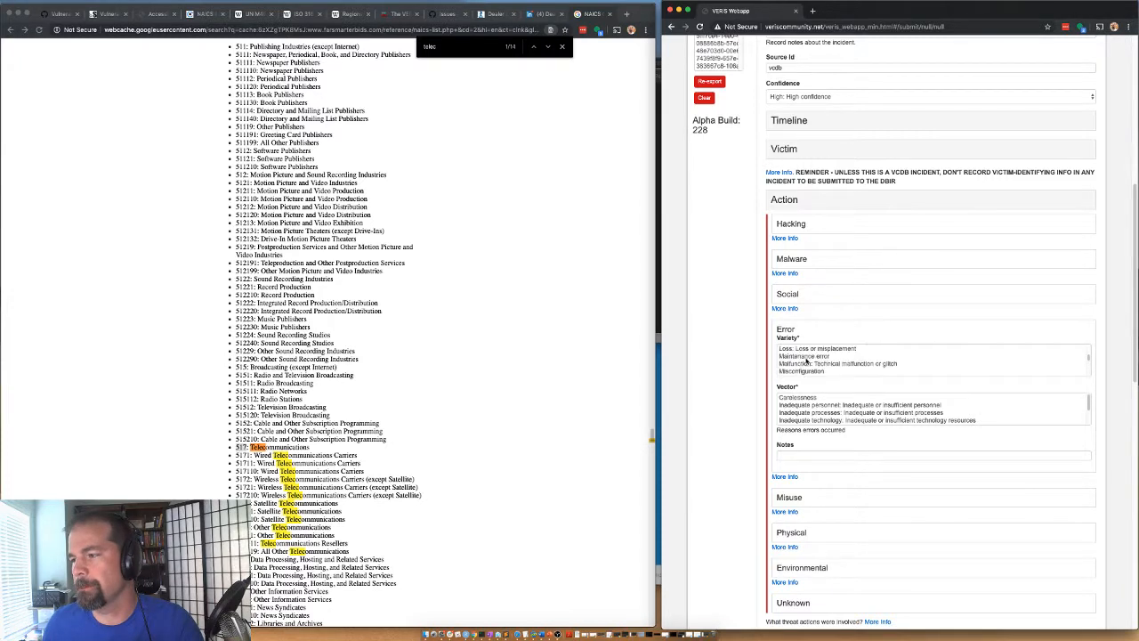
pyautogui.scroll(-5, 817, 364)
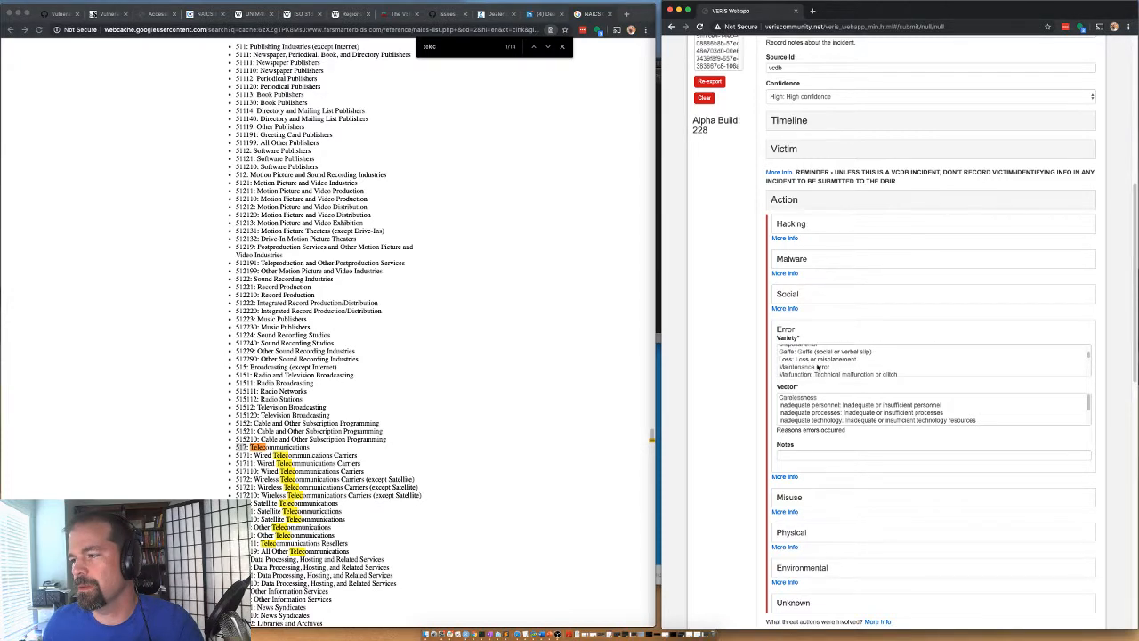
pyautogui.scroll(2, 816, 367)
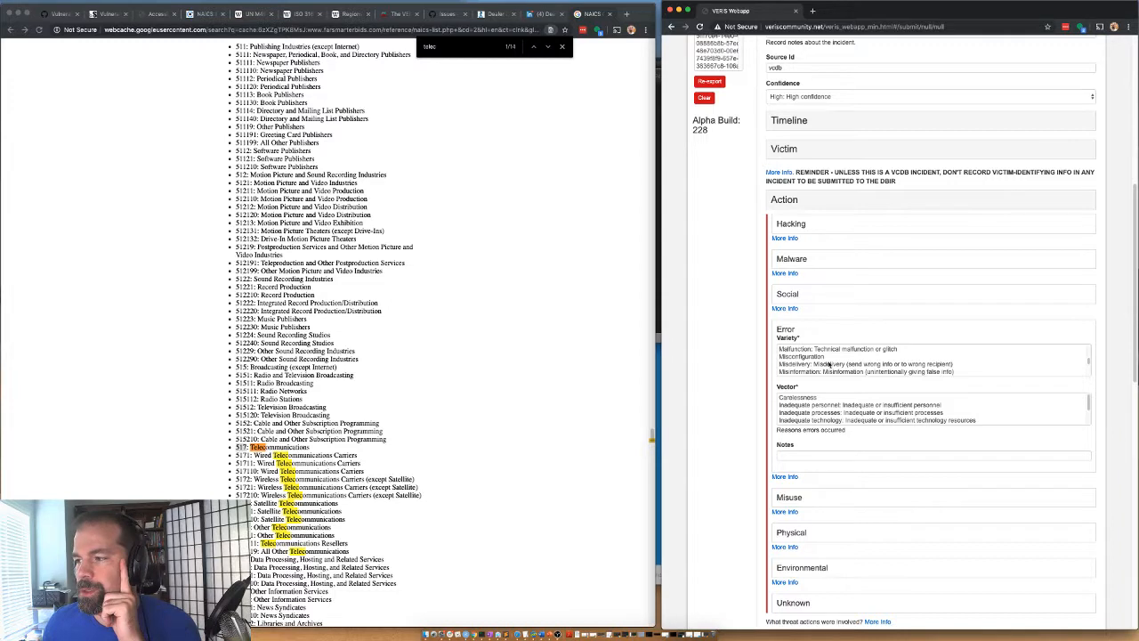
pyautogui.scroll(-1, 828, 365)
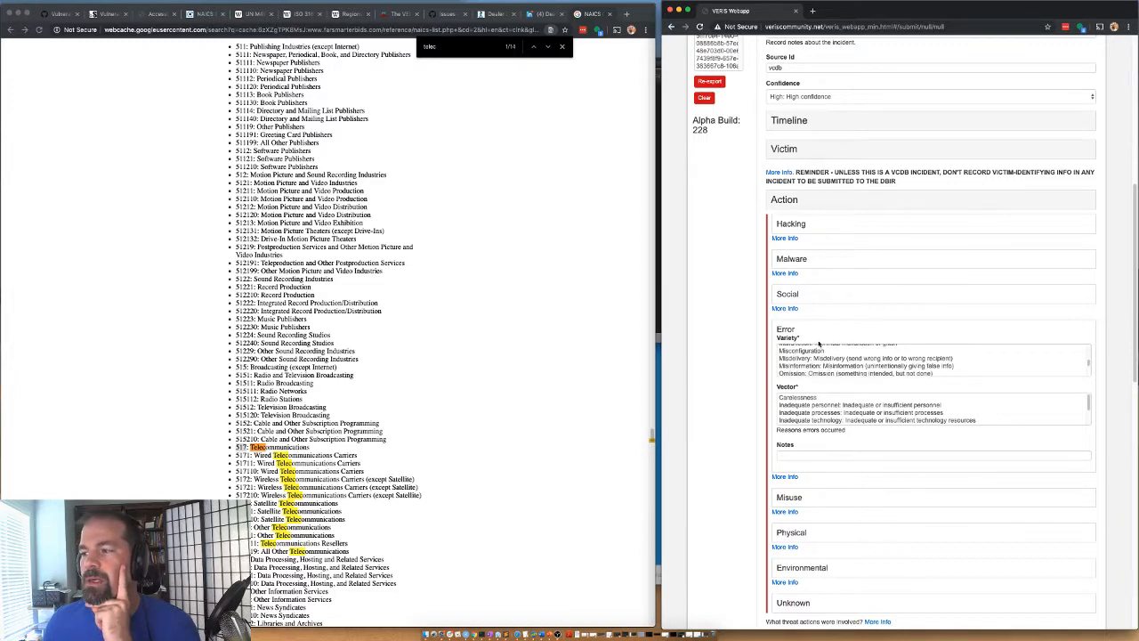
pyautogui.scroll(-1, 819, 356)
pyautogui.click(824, 336)
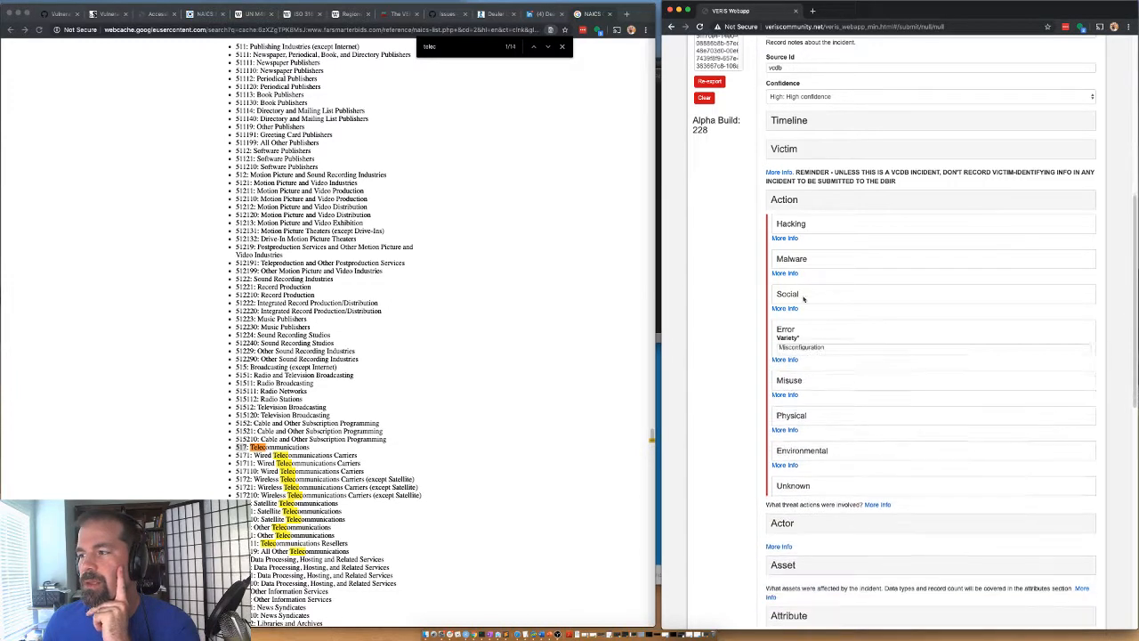
# Expand the Hacking action and select "Brute force: Brute force or password guessing attacks" as its Variety
pyautogui.click(799, 226)
pyautogui.scroll(-3, 804, 257)
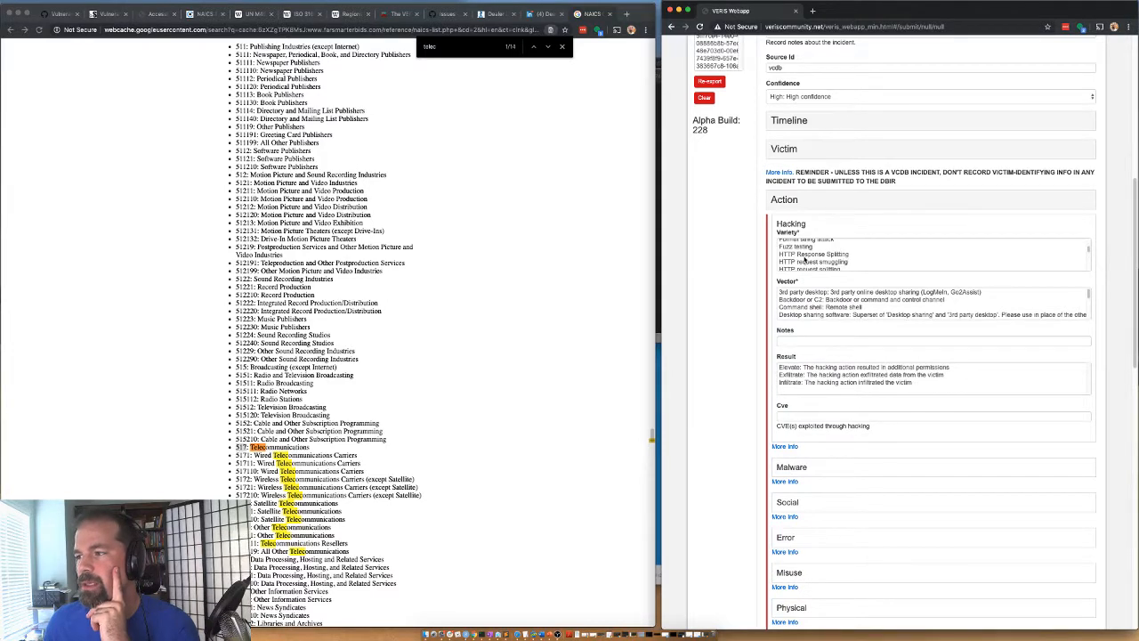
pyautogui.scroll(-8, 804, 258)
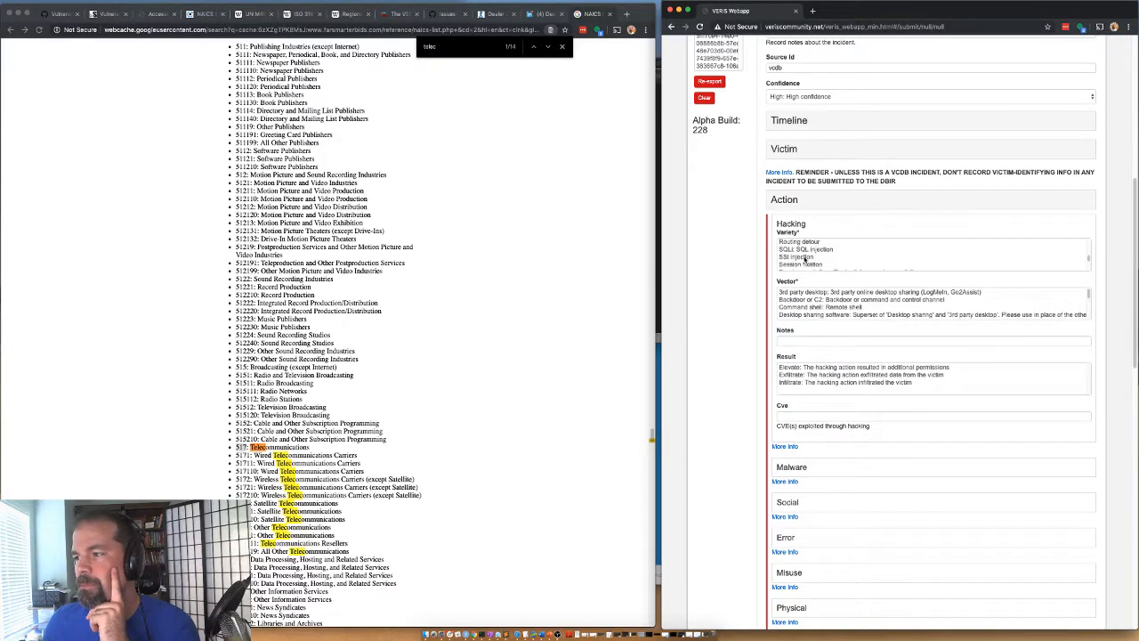
pyautogui.scroll(3, 807, 258)
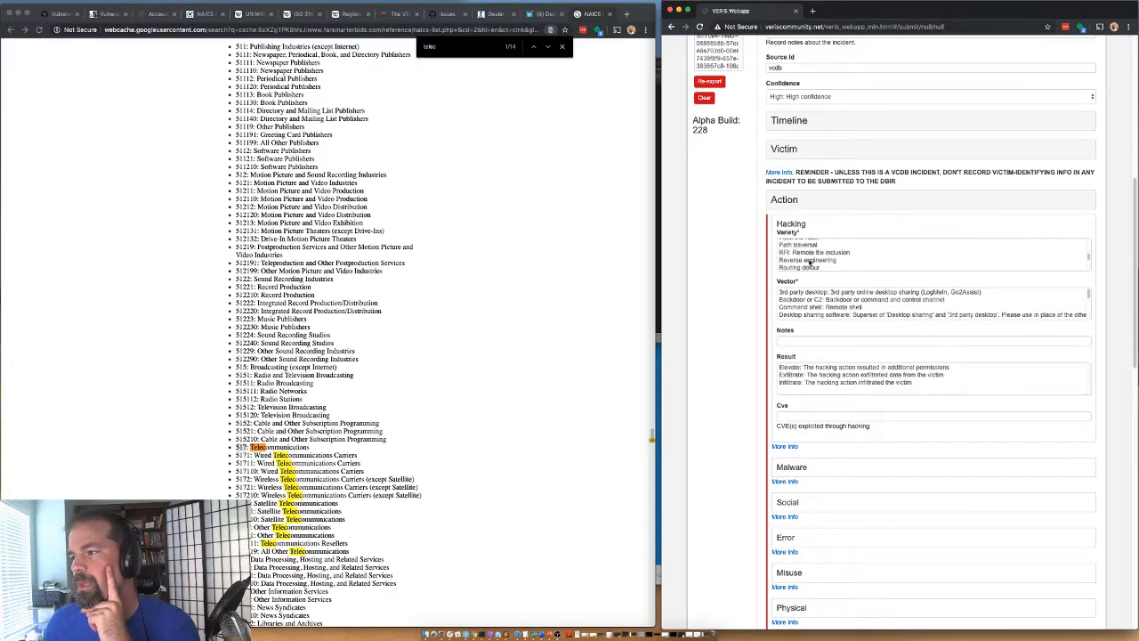
pyautogui.scroll(8, 808, 258)
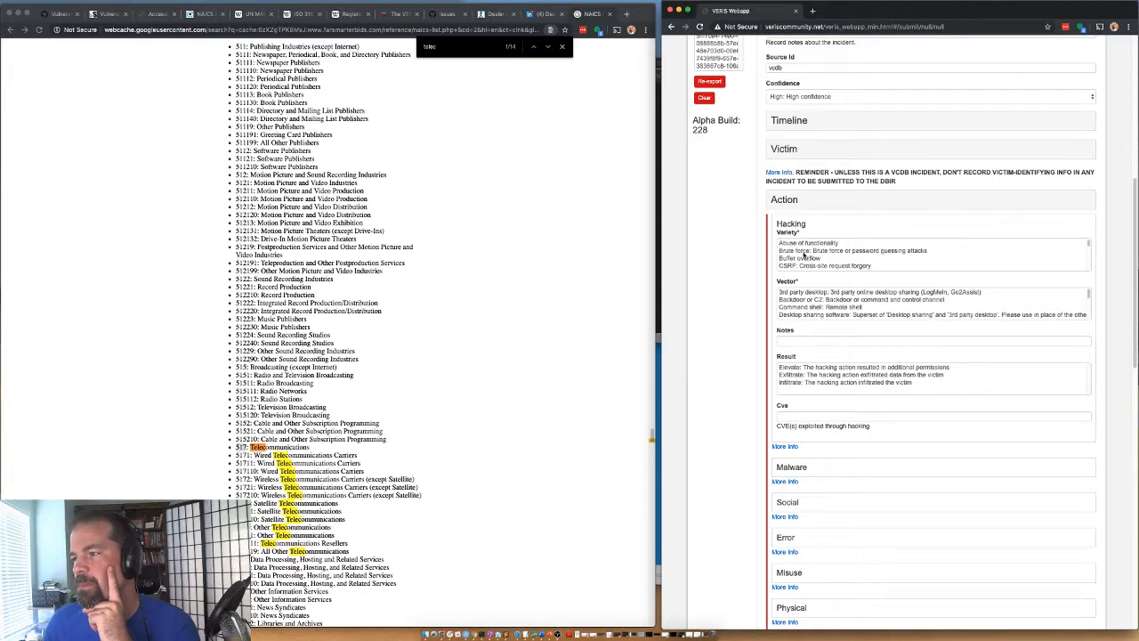
pyautogui.click(804, 251)
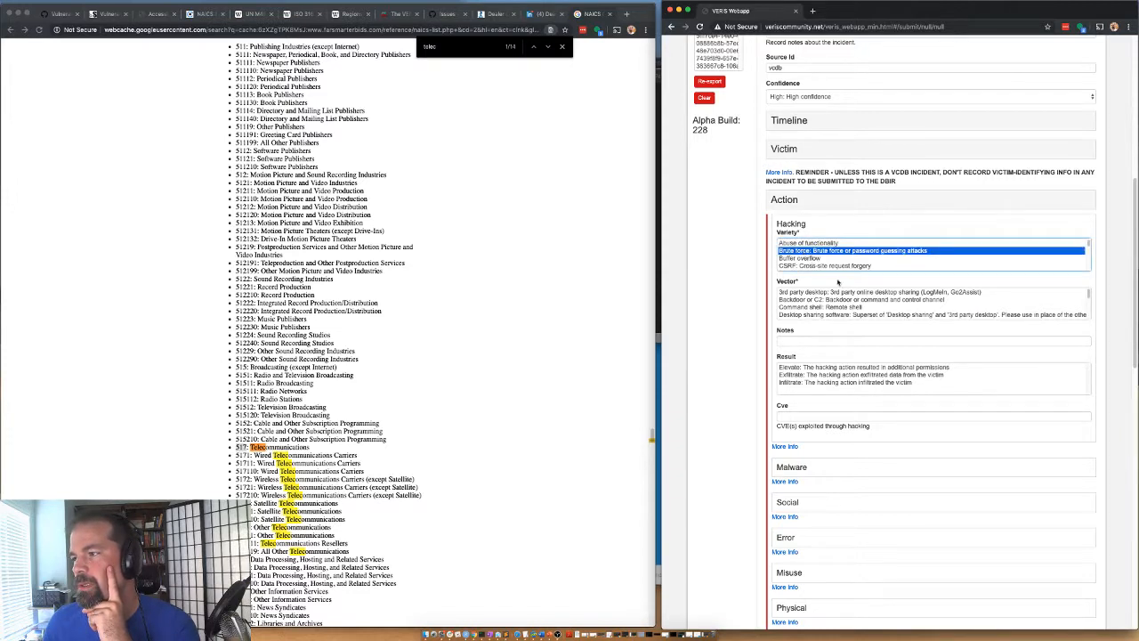
# Fill the Hacking Notes with "brute force ID numbers. (insecure direct object reference (IDOR) )", copying the vulnerability term from the SecurityWeek article
pyautogui.click(815, 342)
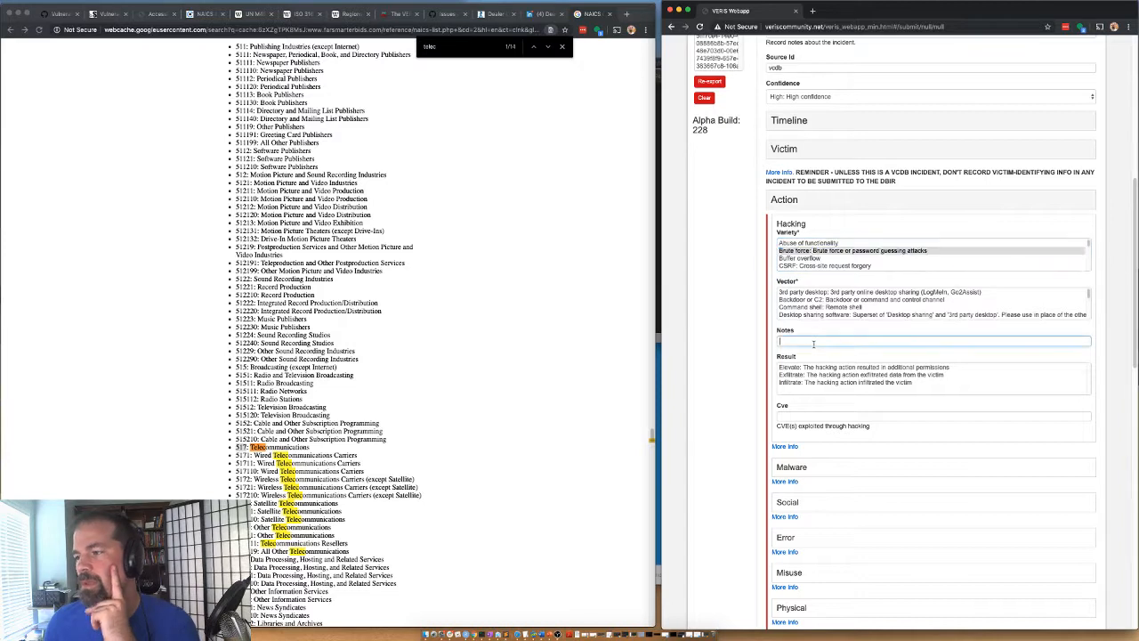
pyautogui.write('brute f')
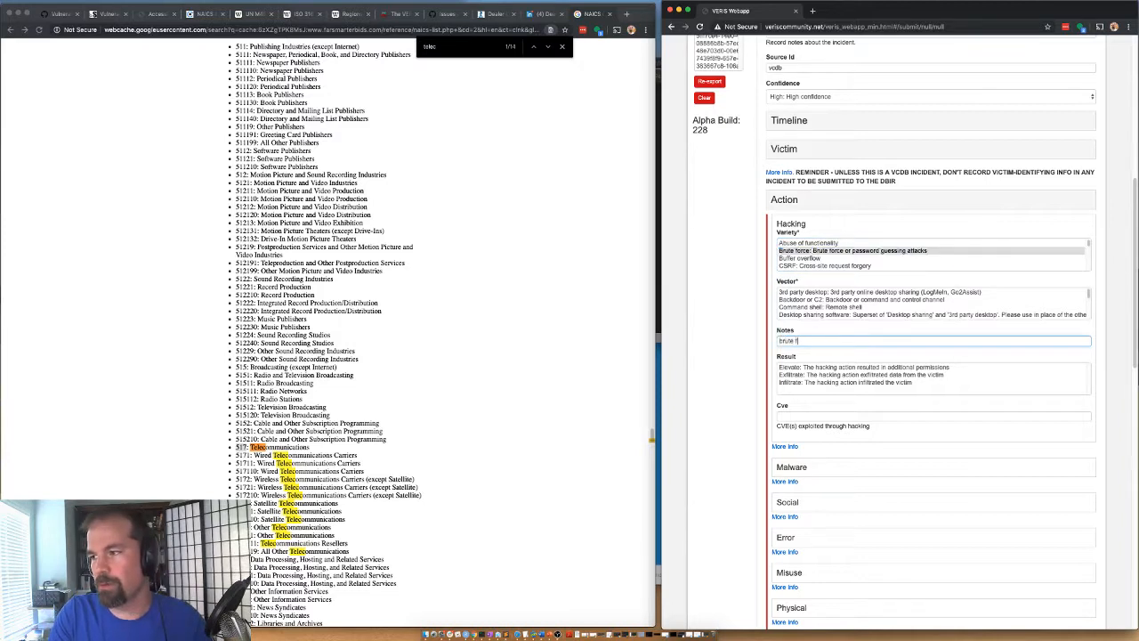
pyautogui.write('orce ID numbers. (')
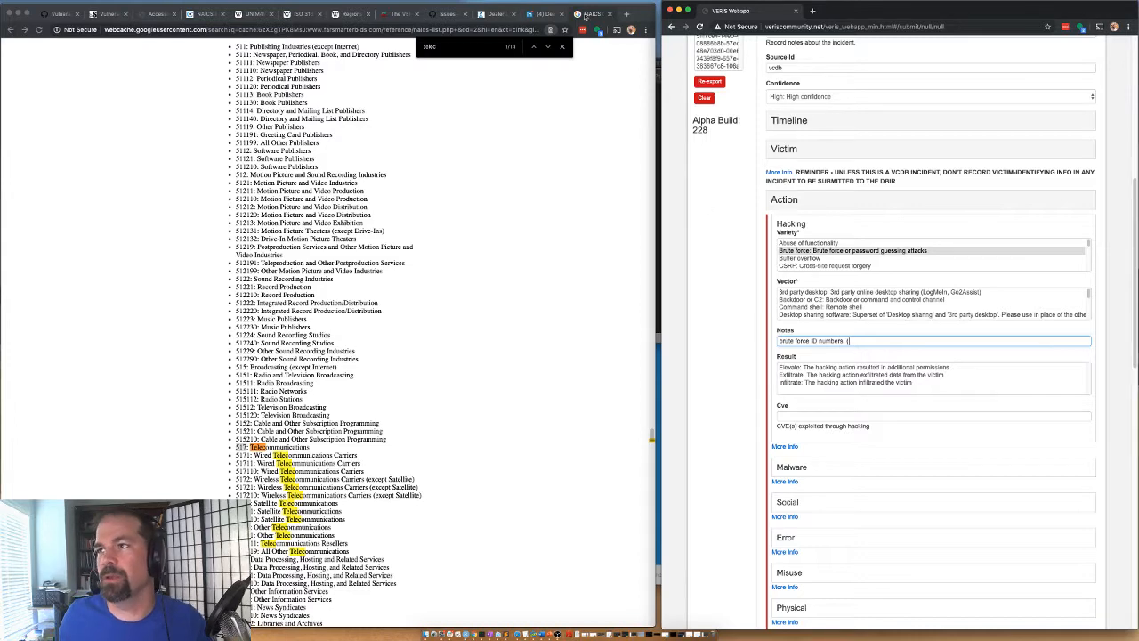
pyautogui.click(99, 15)
pyautogui.scroll(5, 172, 246)
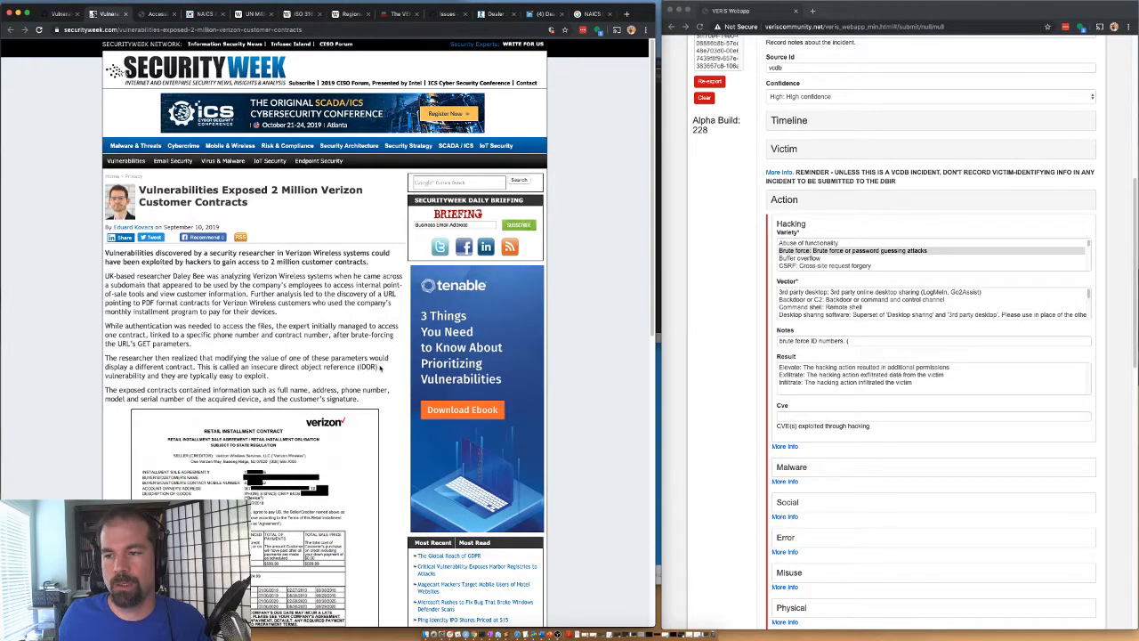
pyautogui.moveTo(380, 366); pyautogui.dragTo(250, 366)
pyautogui.hotkey('ctrl', 'c')
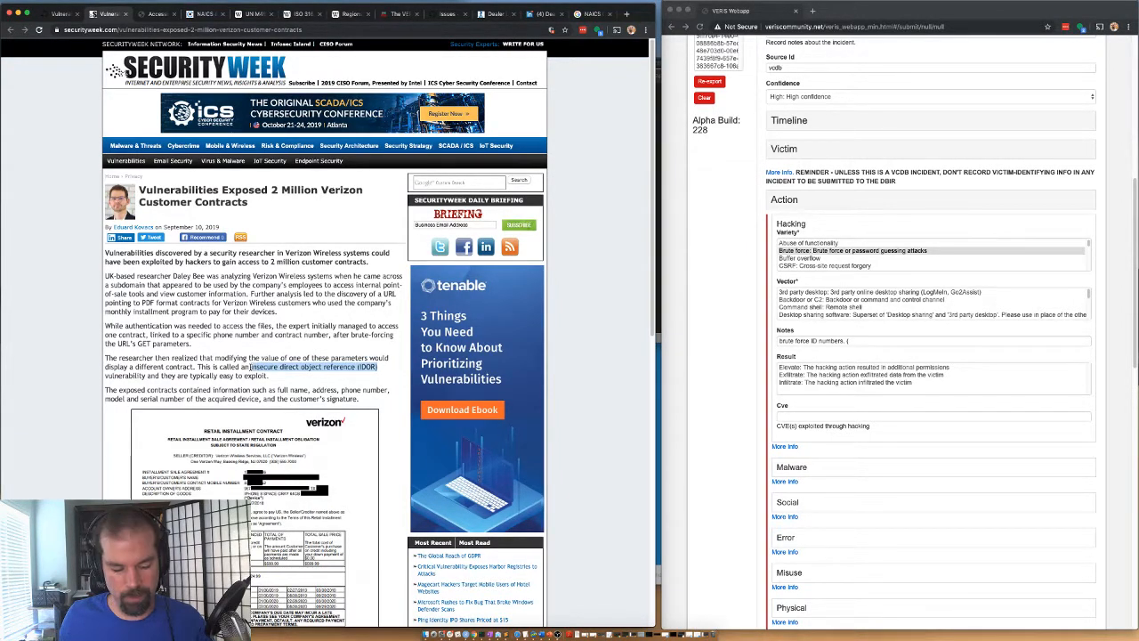
pyautogui.click(849, 341)
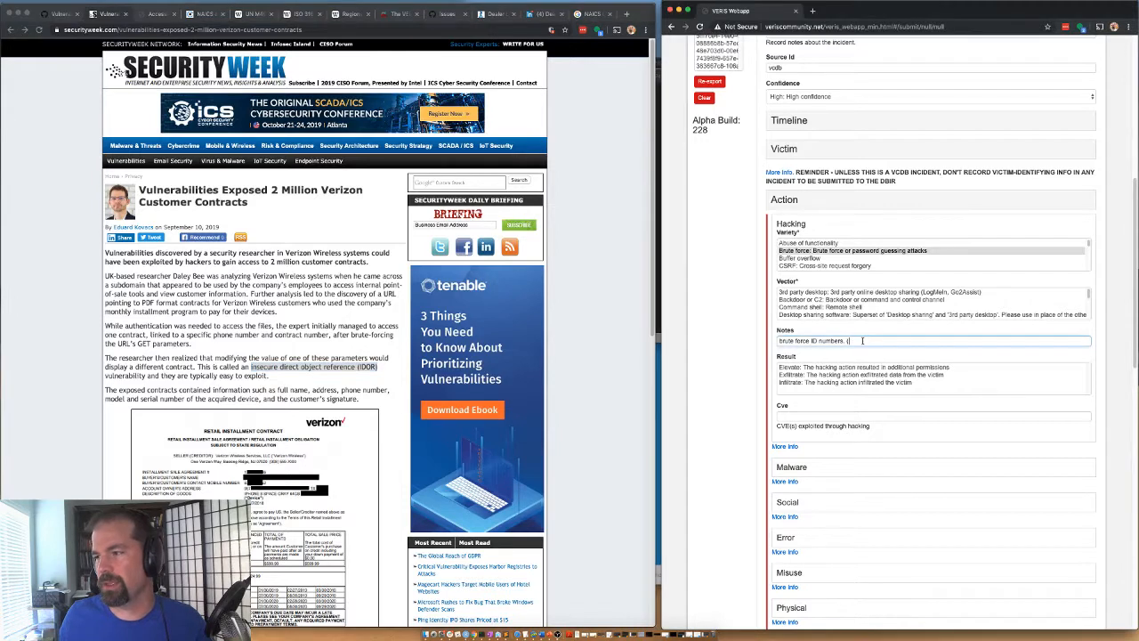
pyautogui.hotkey('ctrl', 'v')
pyautogui.write('))')
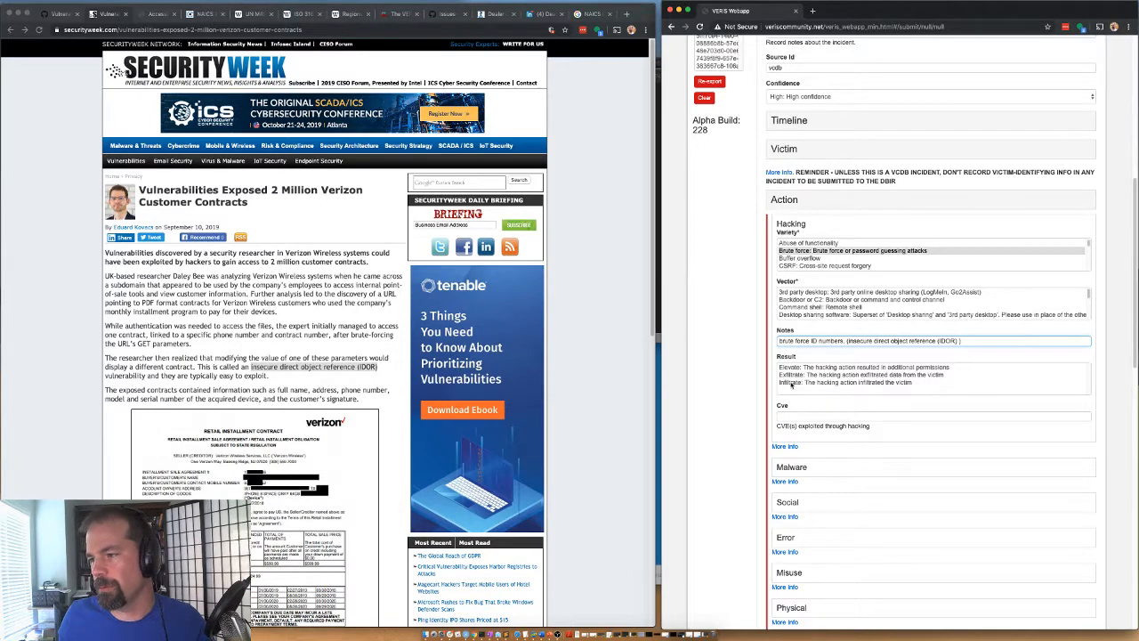
# Set the Hacking Result to Exfiltrate and its Vector to "Web application", and collapse the Action section
pyautogui.click(810, 376)
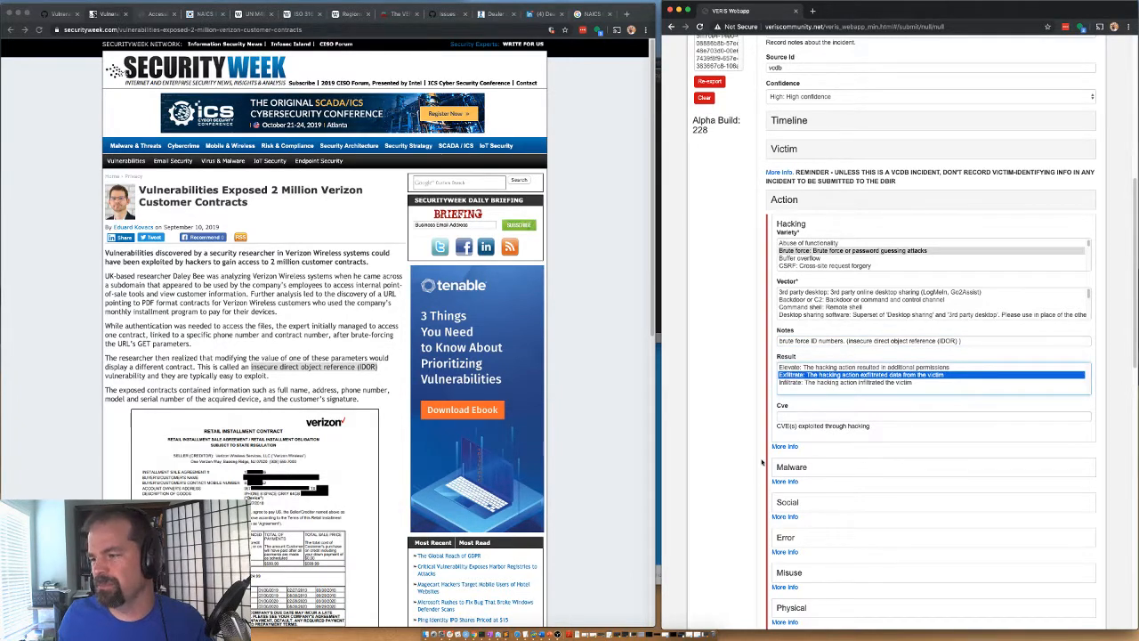
pyautogui.scroll(-3, 811, 304)
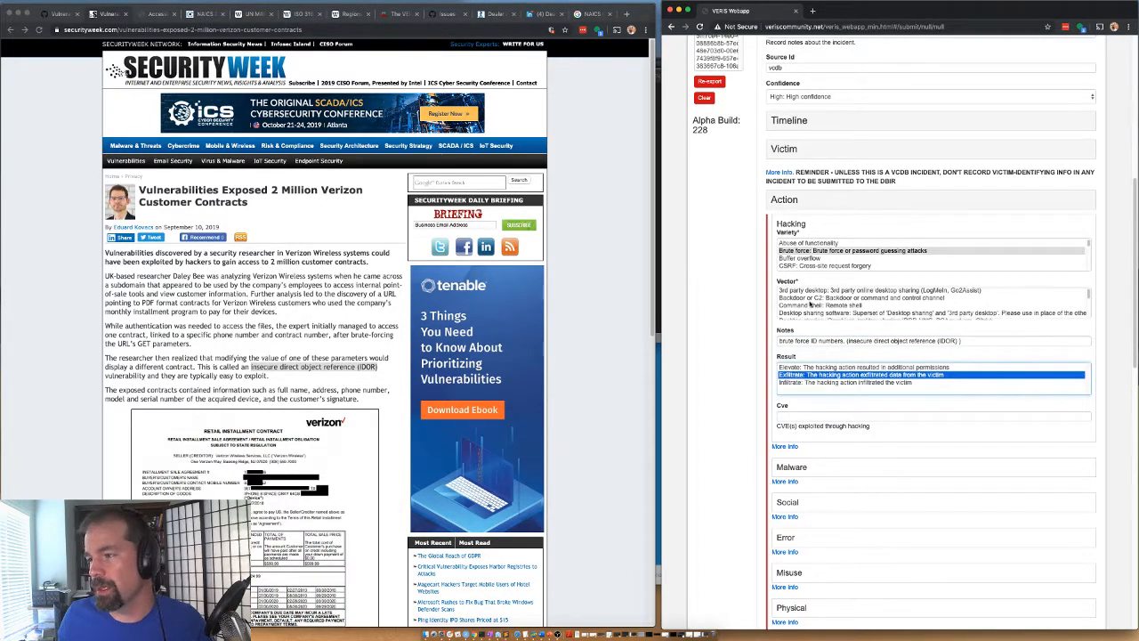
pyautogui.scroll(-2, 811, 304)
pyautogui.click(810, 314)
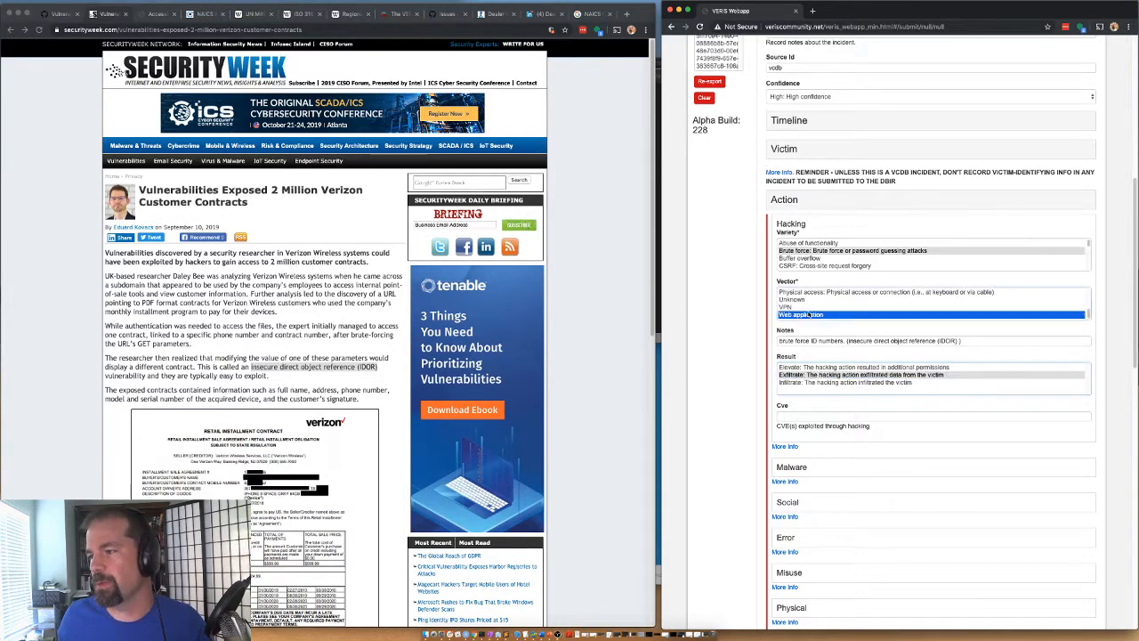
pyautogui.click(786, 204)
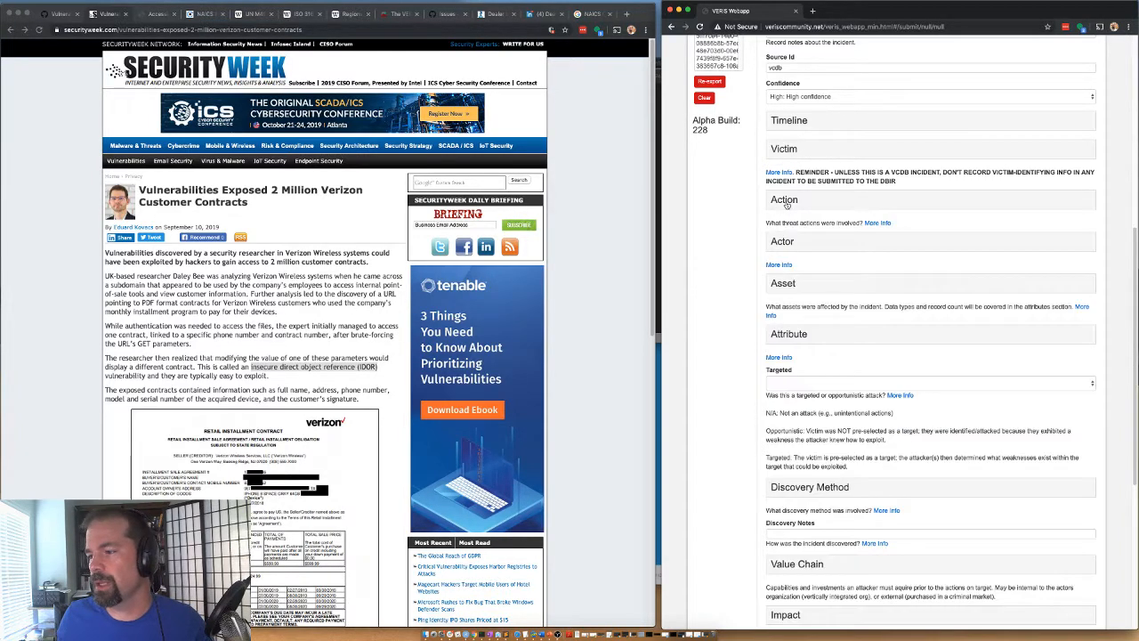
# Expand the External group in the Actor section and select "Other" as its Variety
pyautogui.click(786, 248)
pyautogui.click(788, 265)
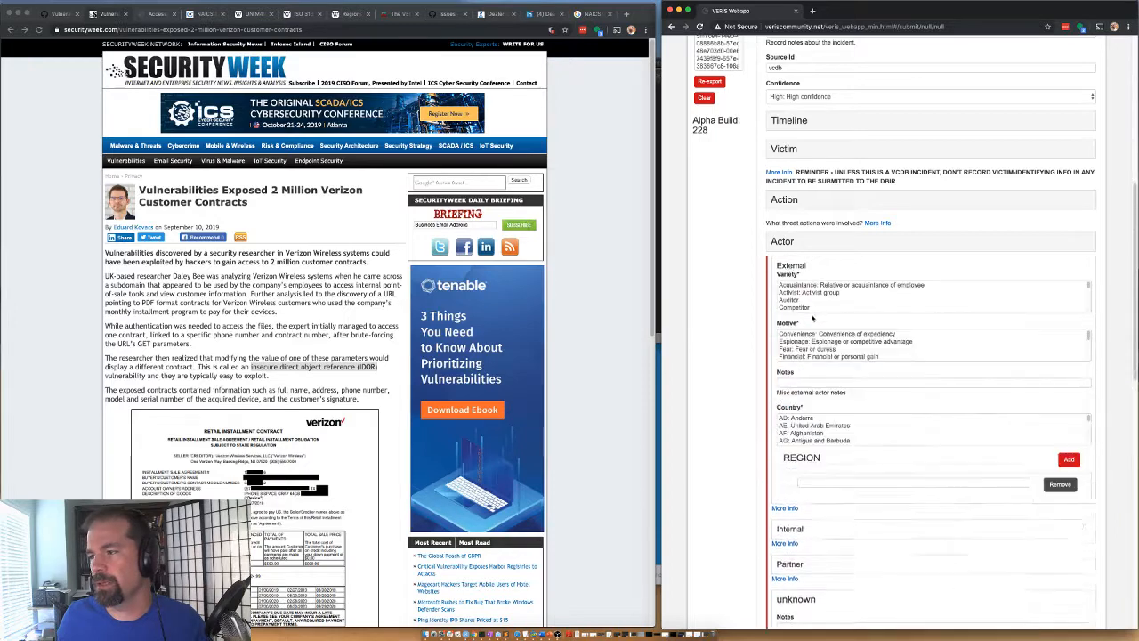
pyautogui.scroll(-2, 807, 307)
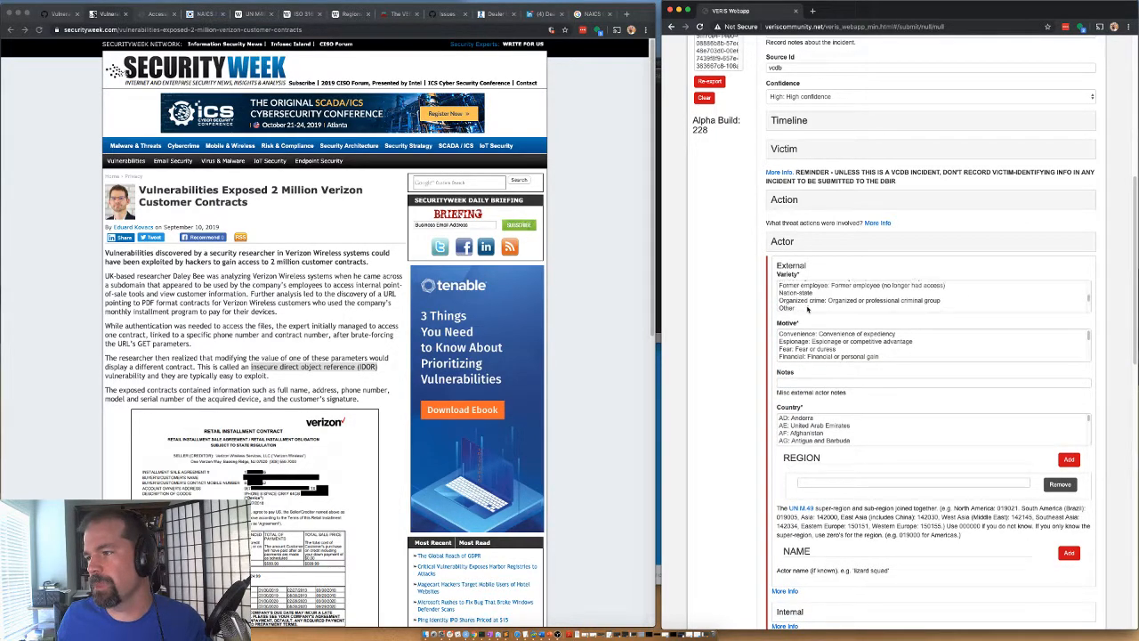
pyautogui.click(807, 308)
pyautogui.scroll(3, 819, 300)
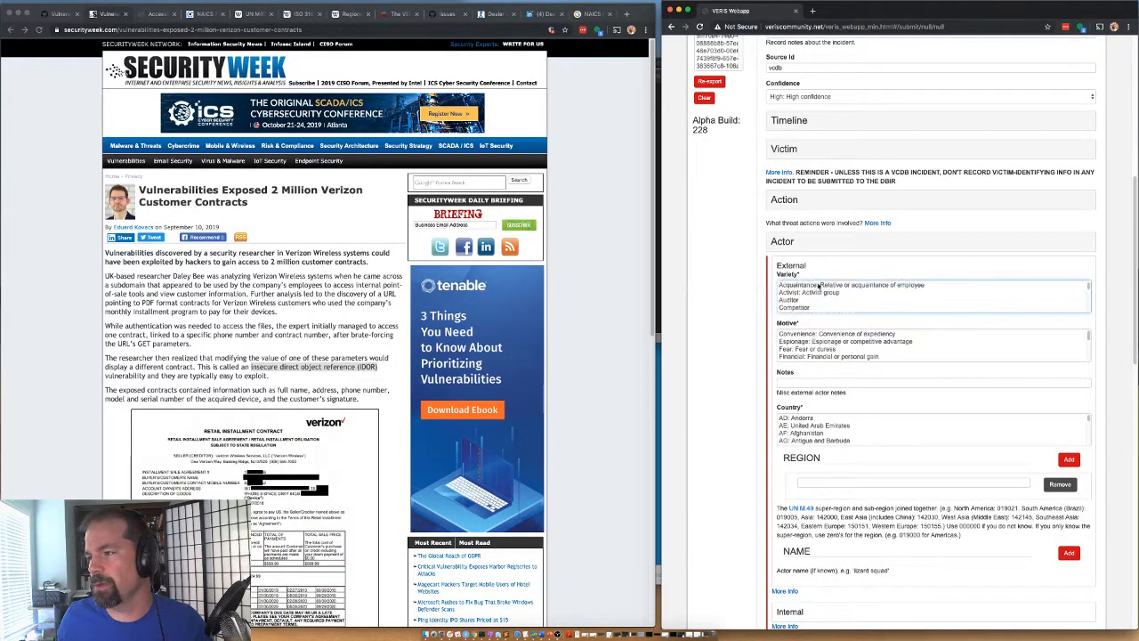
pyautogui.scroll(-1, 810, 297)
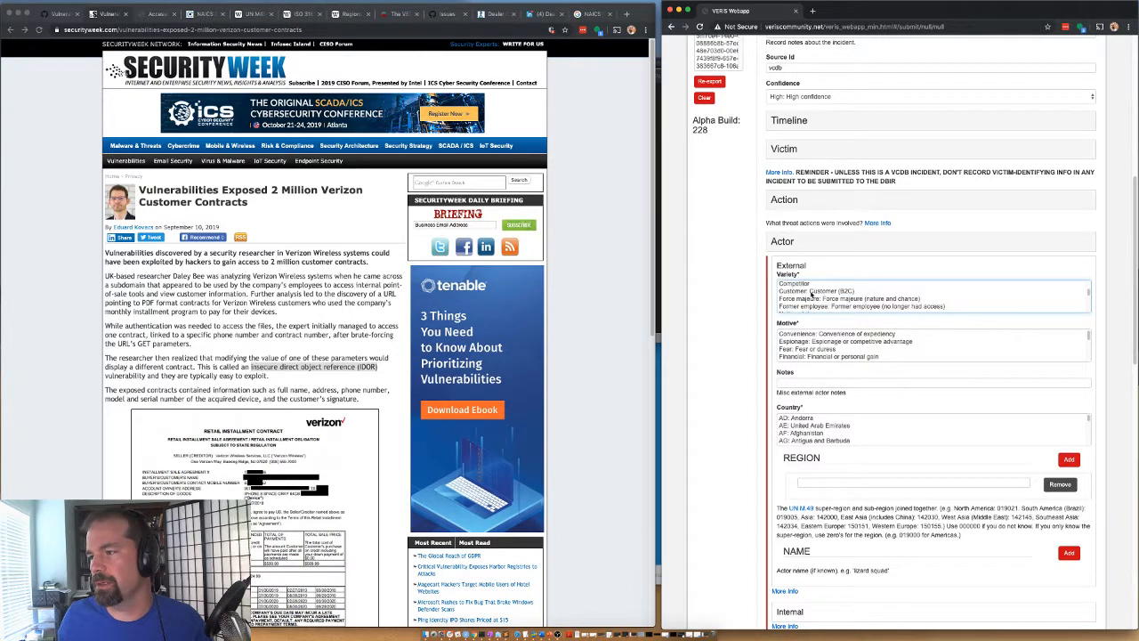
pyautogui.scroll(2, 811, 293)
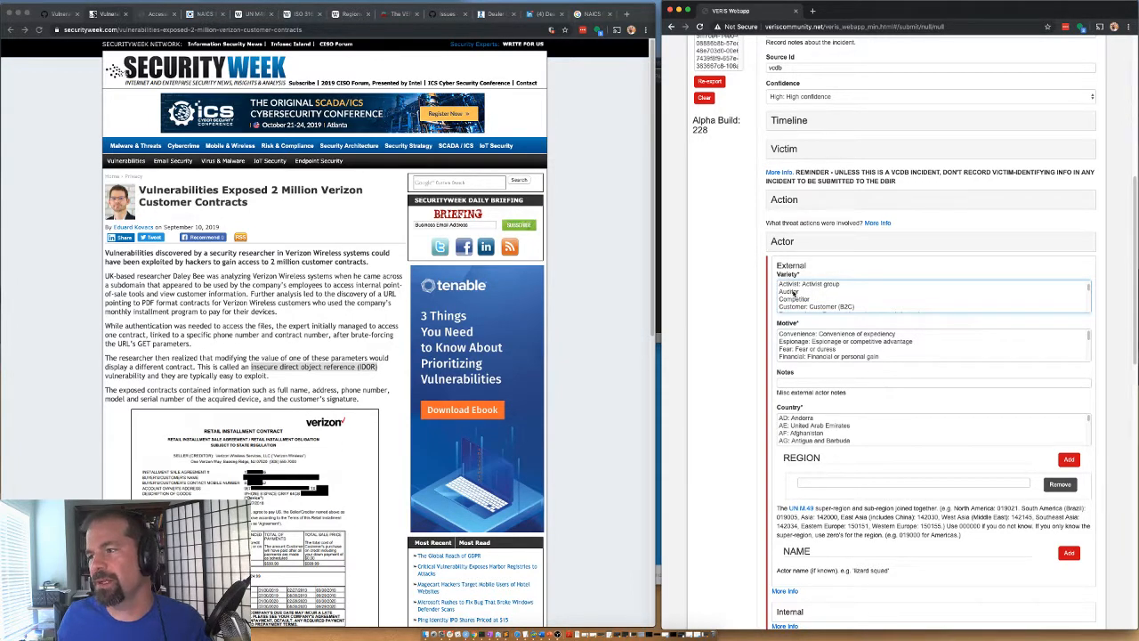
pyautogui.scroll(-4, 797, 294)
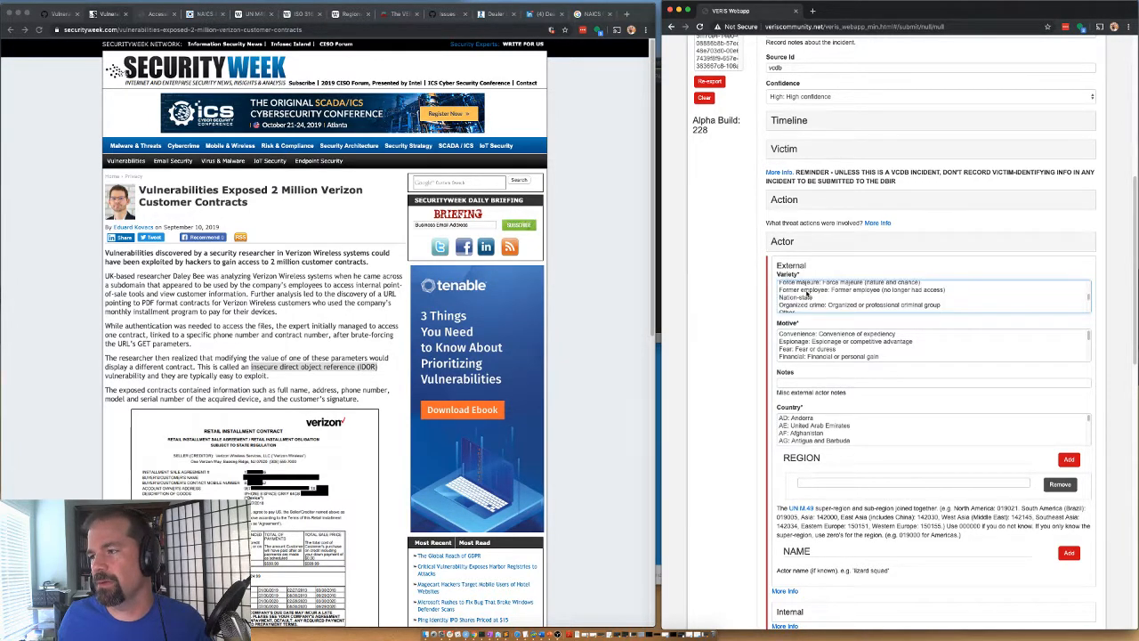
pyautogui.scroll(-2, 810, 297)
pyautogui.click(811, 303)
pyautogui.scroll(-2, 811, 303)
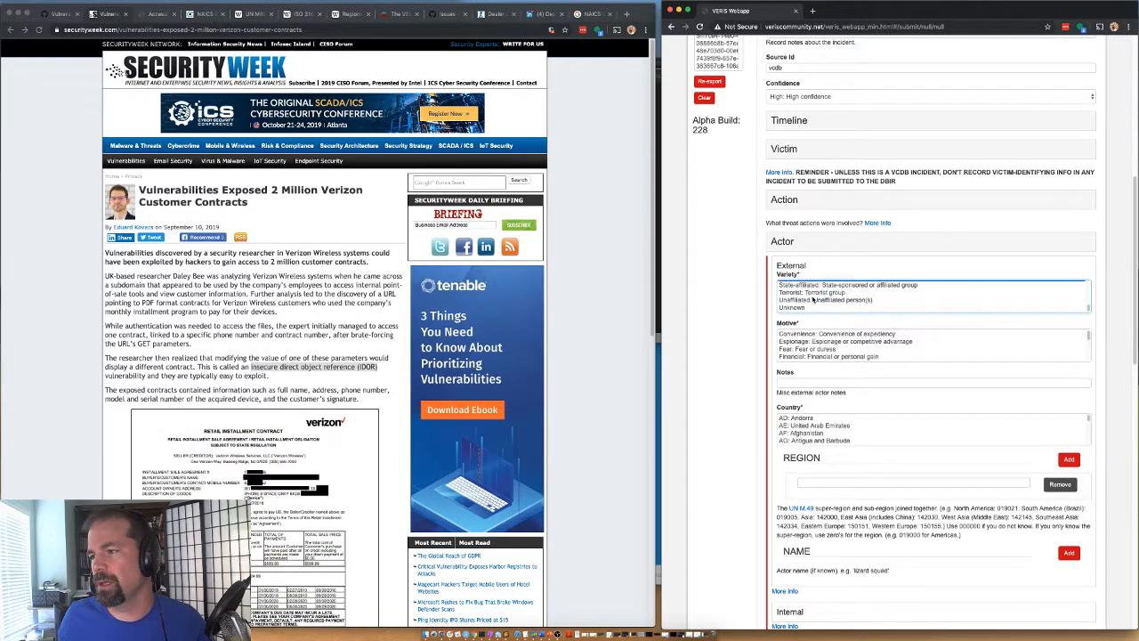
# Fill the External actor Notes with "security researcher (unrelated 3rd party)"
pyautogui.click(797, 381)
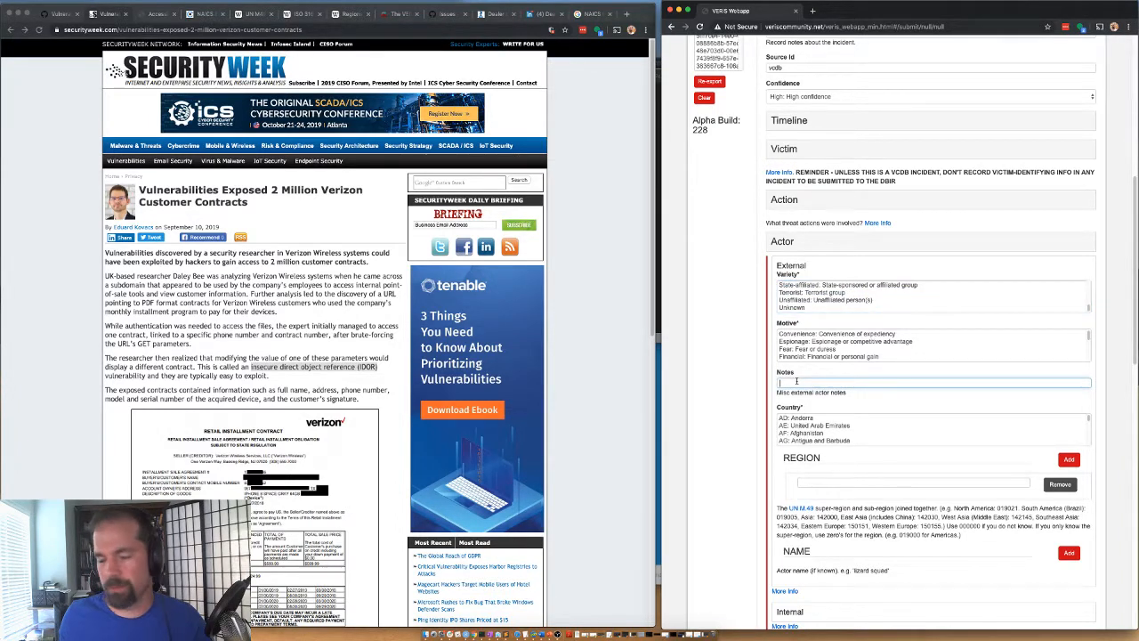
pyautogui.write('security resear')
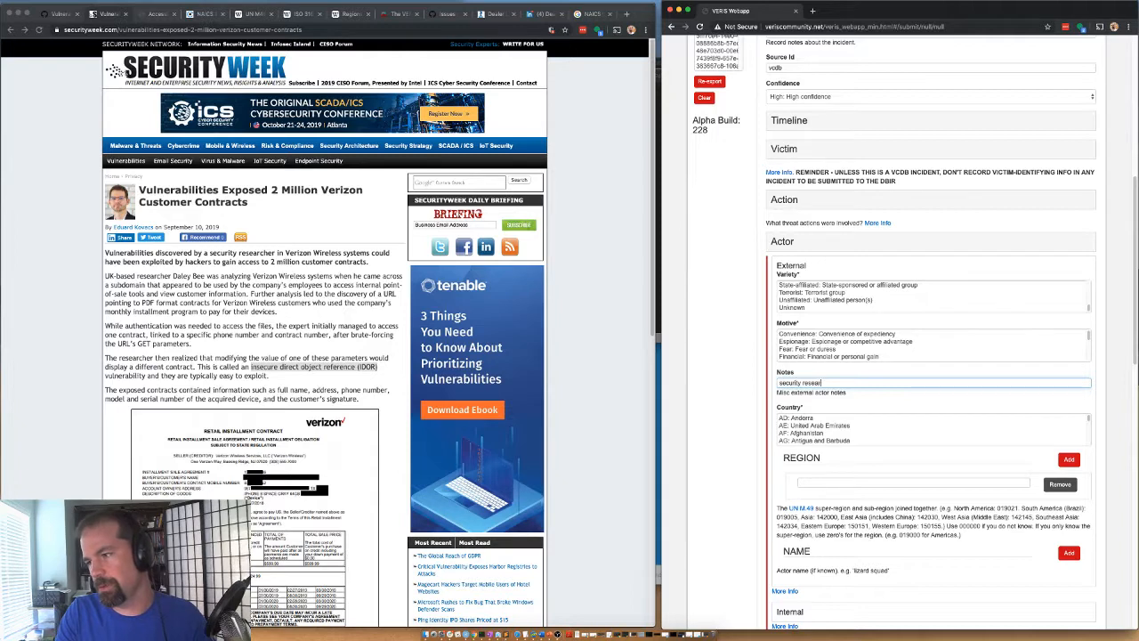
pyautogui.write('cher (unrelated')
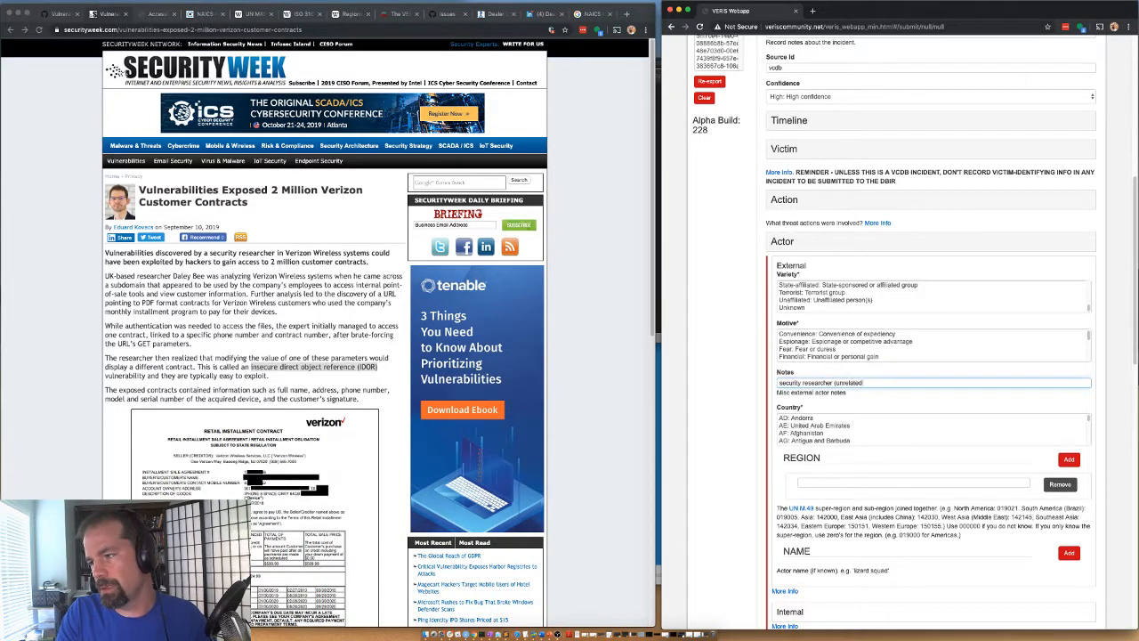
pyautogui.write(' 3rd party')
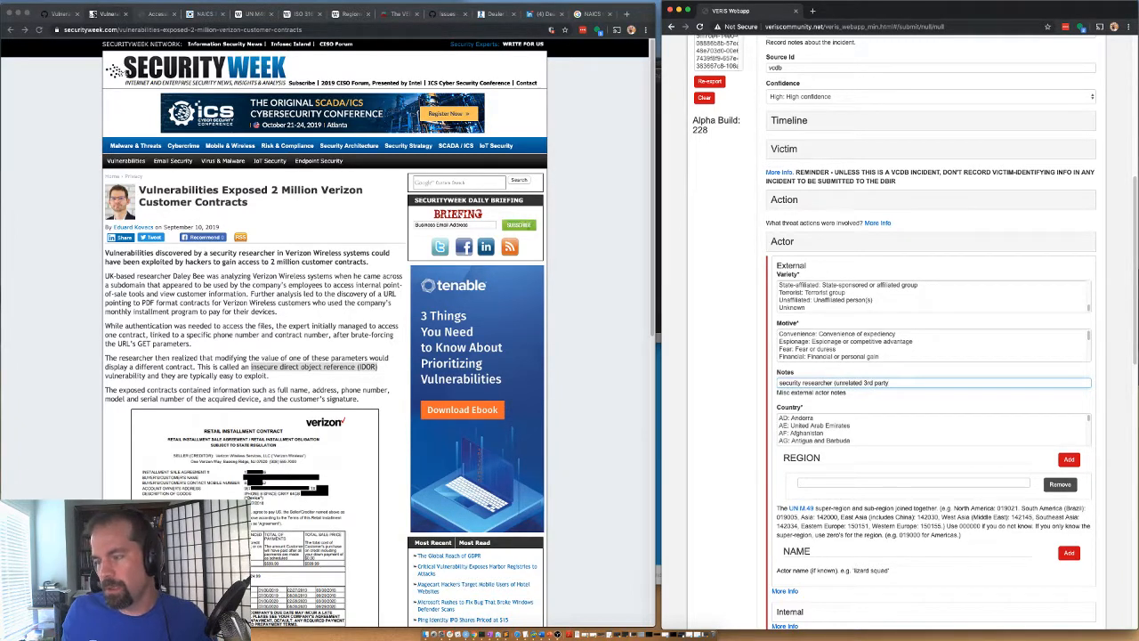
pyautogui.write(')')
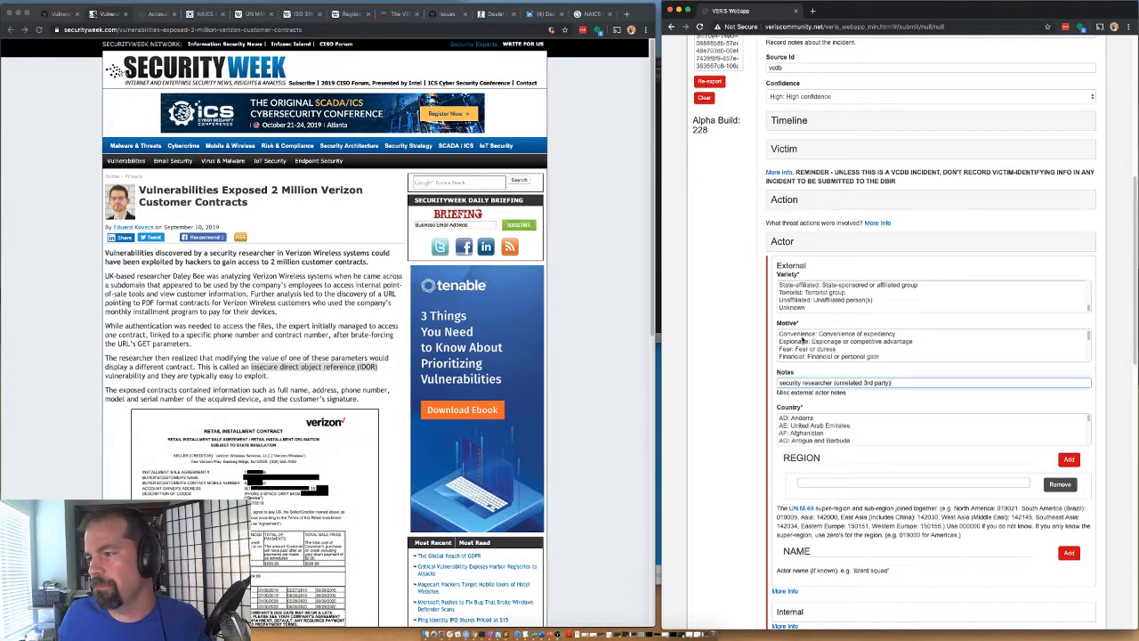
# Select "Other" as the External actor's Motive
pyautogui.scroll(-3, 805, 342)
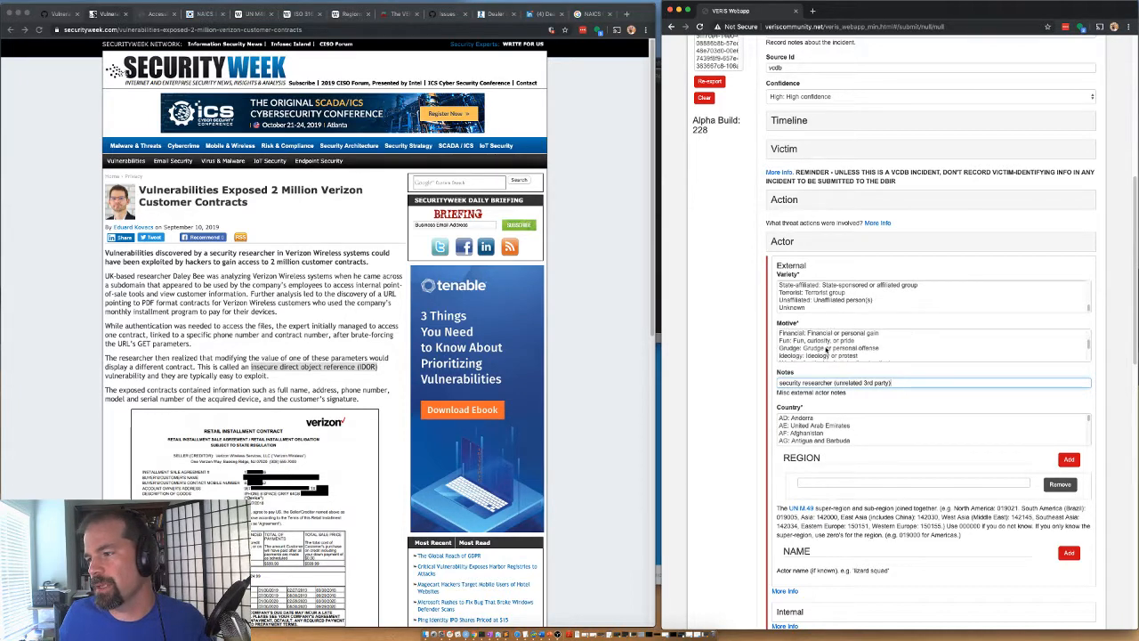
pyautogui.scroll(-3, 825, 349)
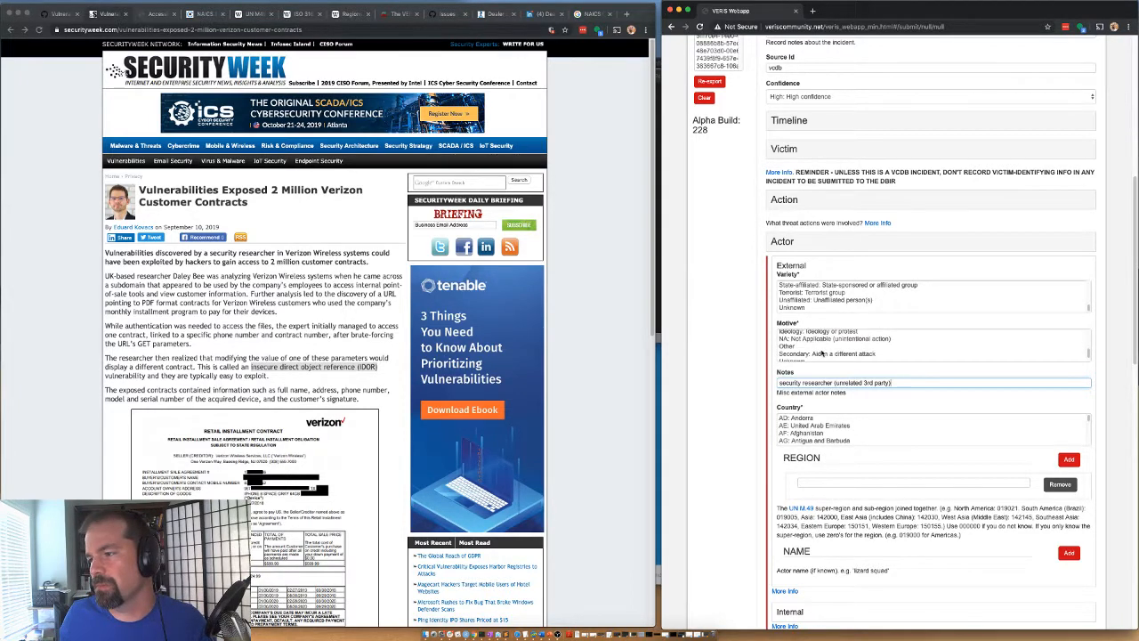
pyautogui.click(826, 346)
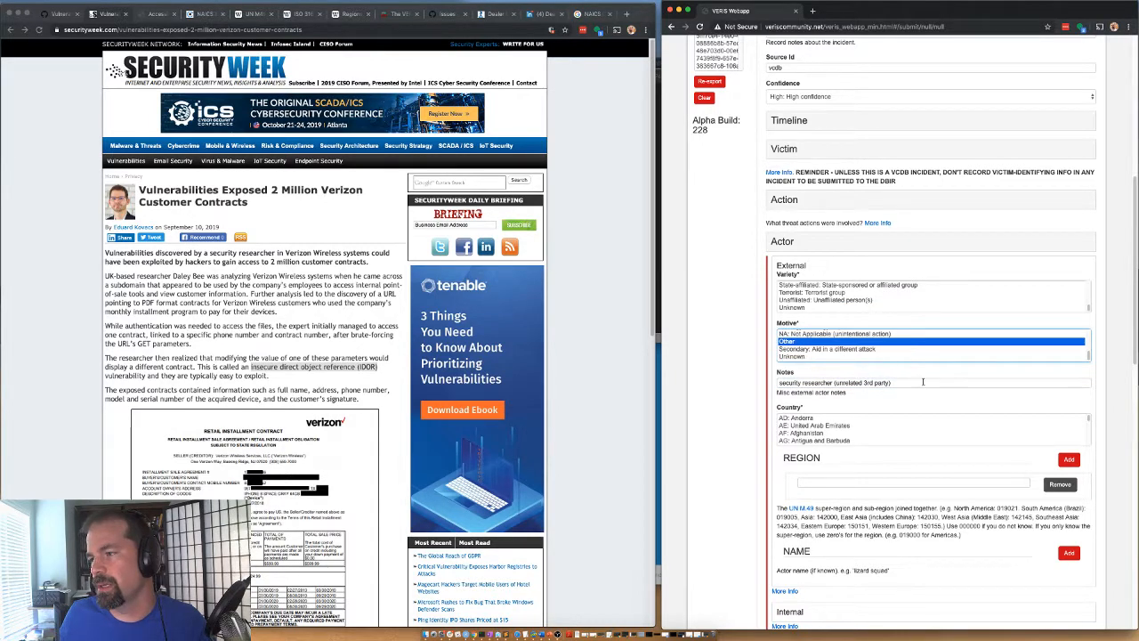
pyautogui.click(923, 382)
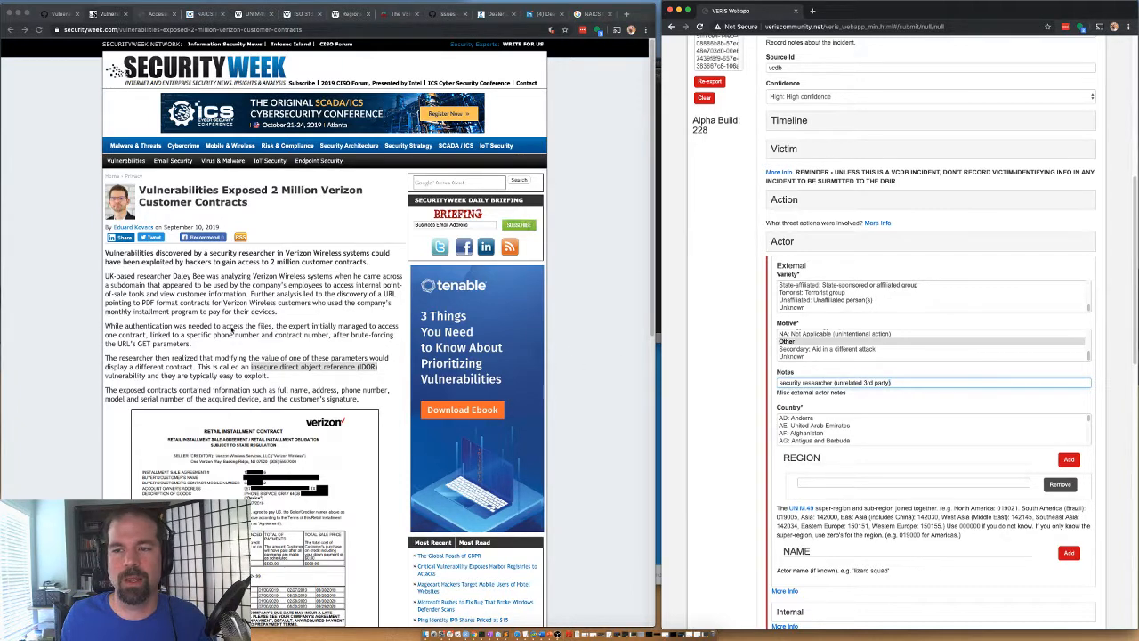
# Examine the SecurityWeek article and the researcher's blog post for the country the security researcher is based in
pyautogui.scroll(-7, 212, 336)
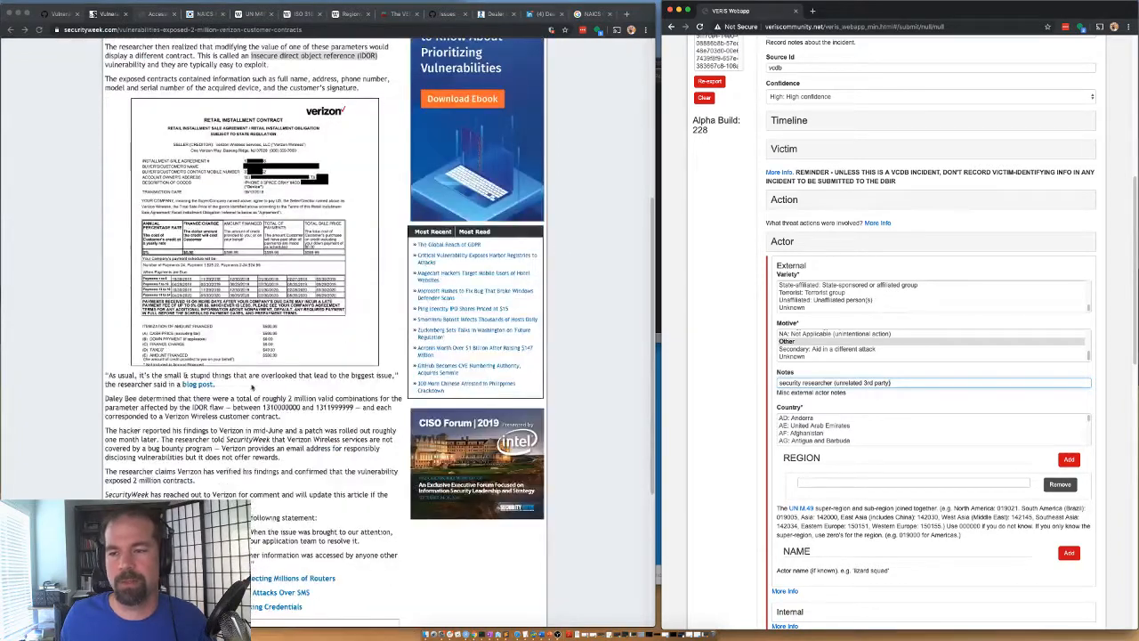
pyautogui.scroll(-1, 226, 440)
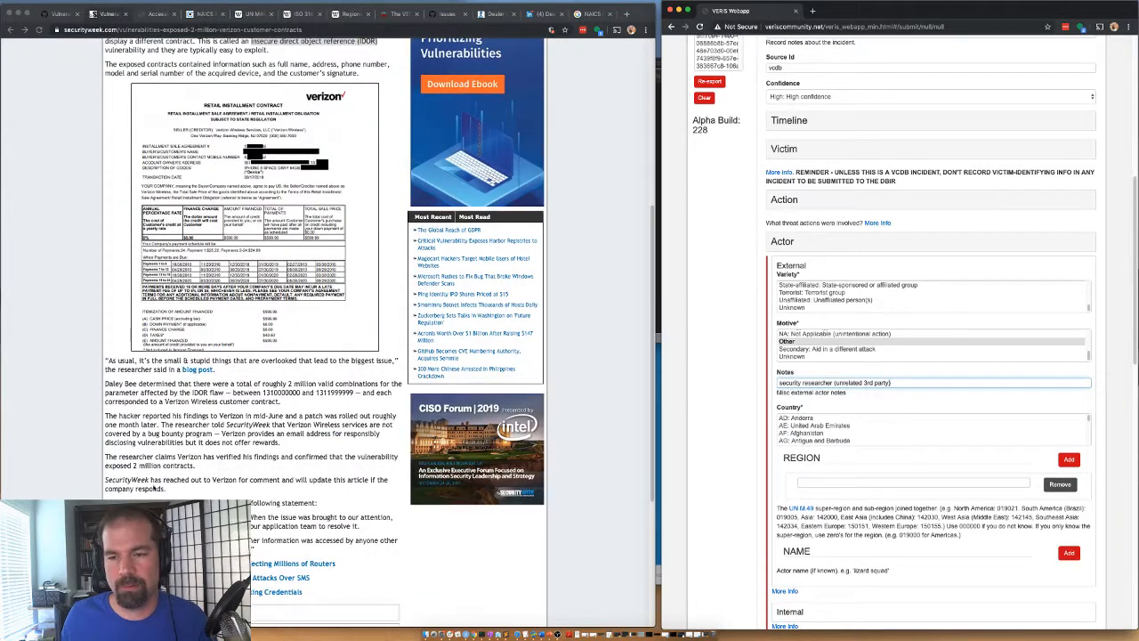
pyautogui.click(818, 433)
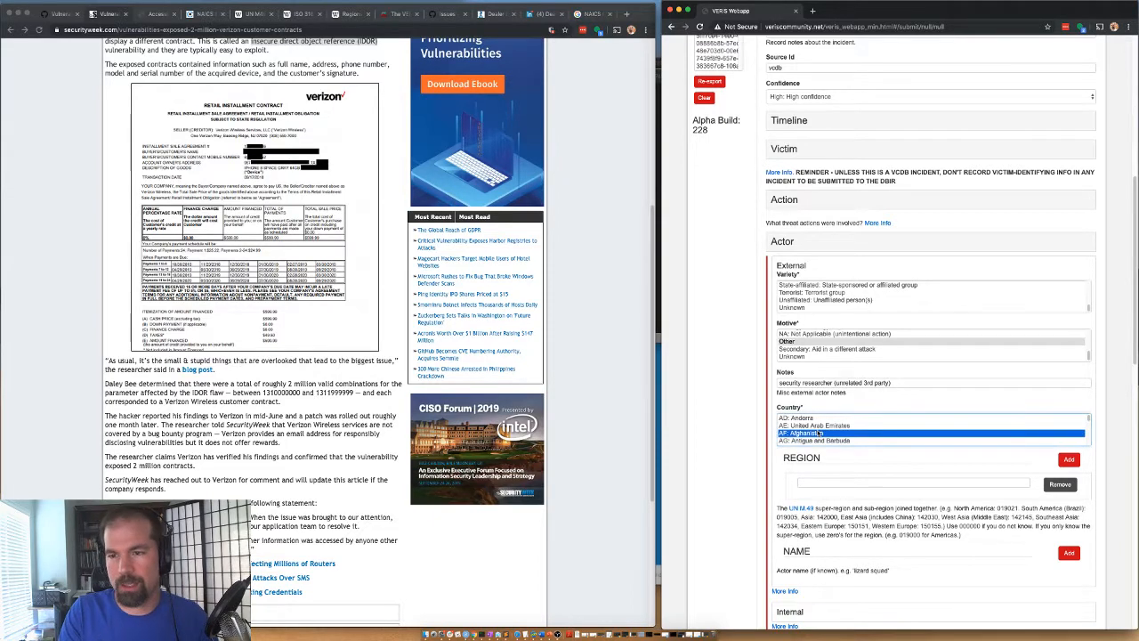
pyautogui.click(159, 14)
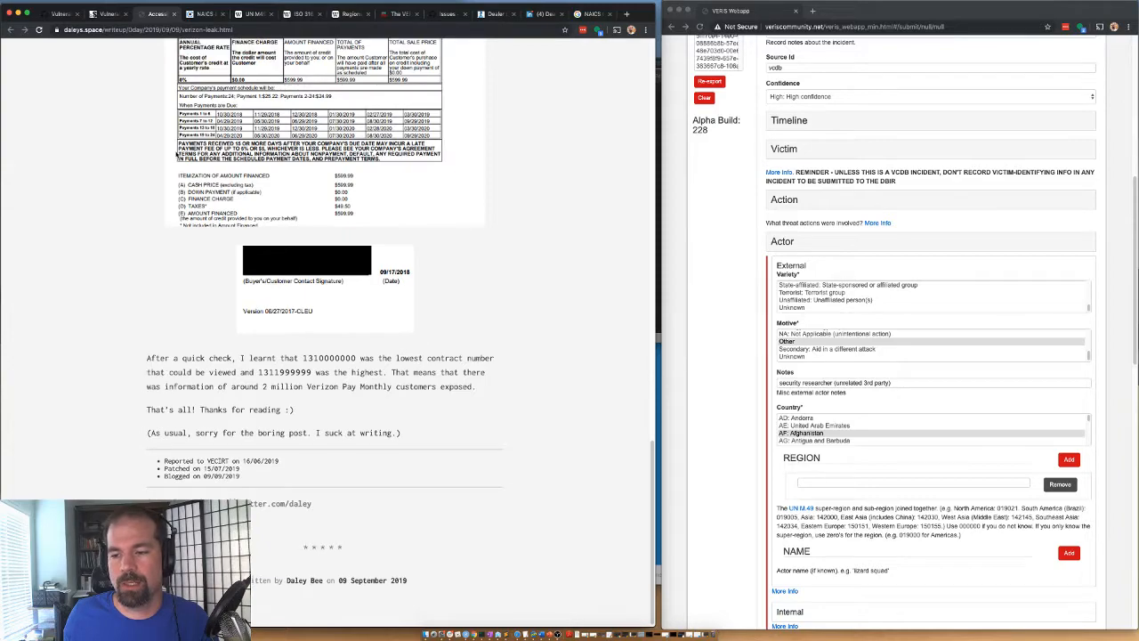
pyautogui.press('Home')
pyautogui.scroll(2, 211, 125)
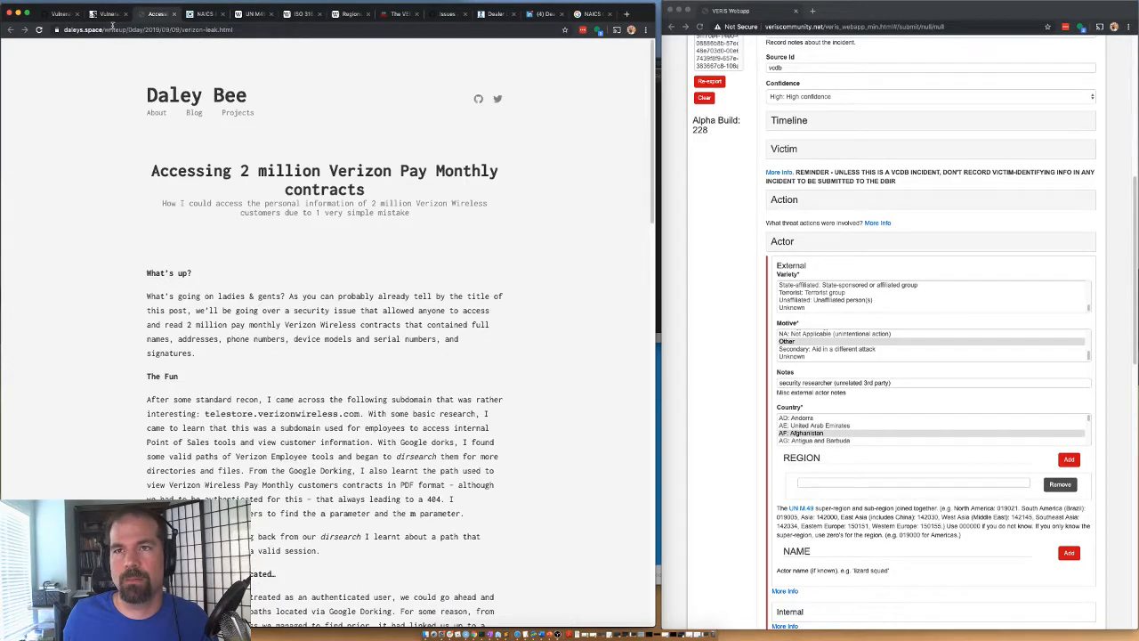
pyautogui.click(111, 16)
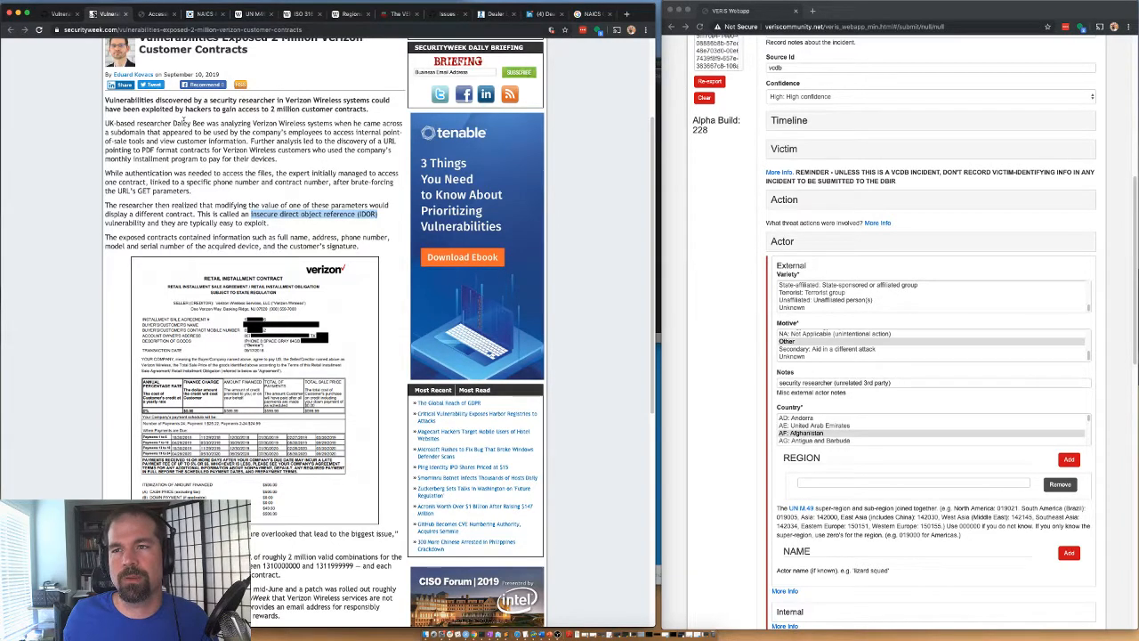
pyautogui.moveTo(209, 124); pyautogui.dragTo(175, 124)
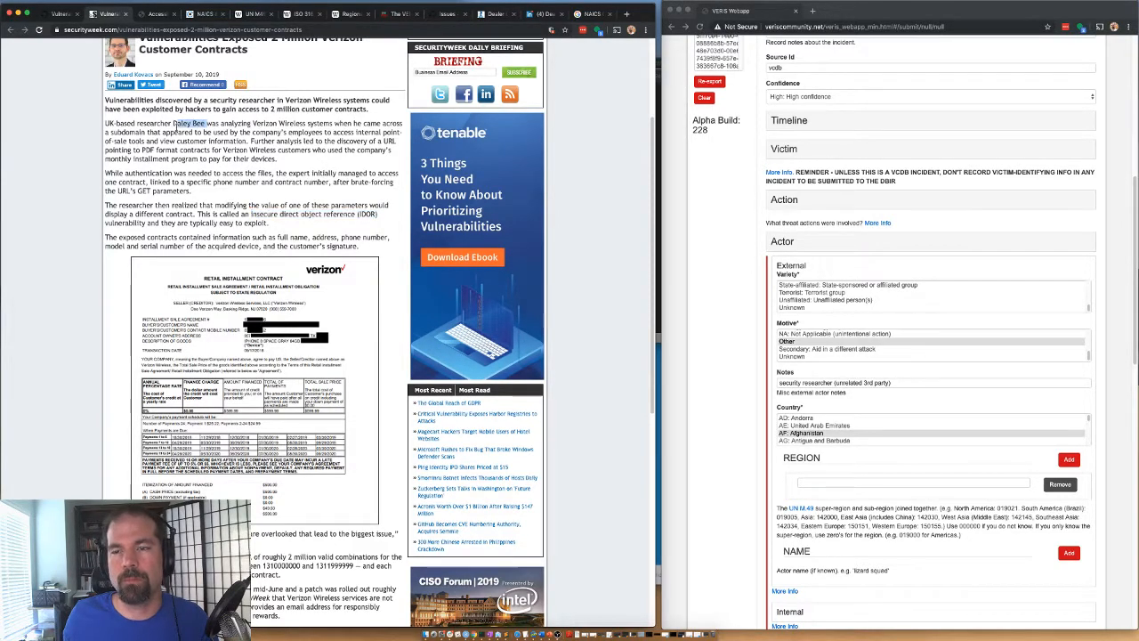
pyautogui.scroll(1, 211, 177)
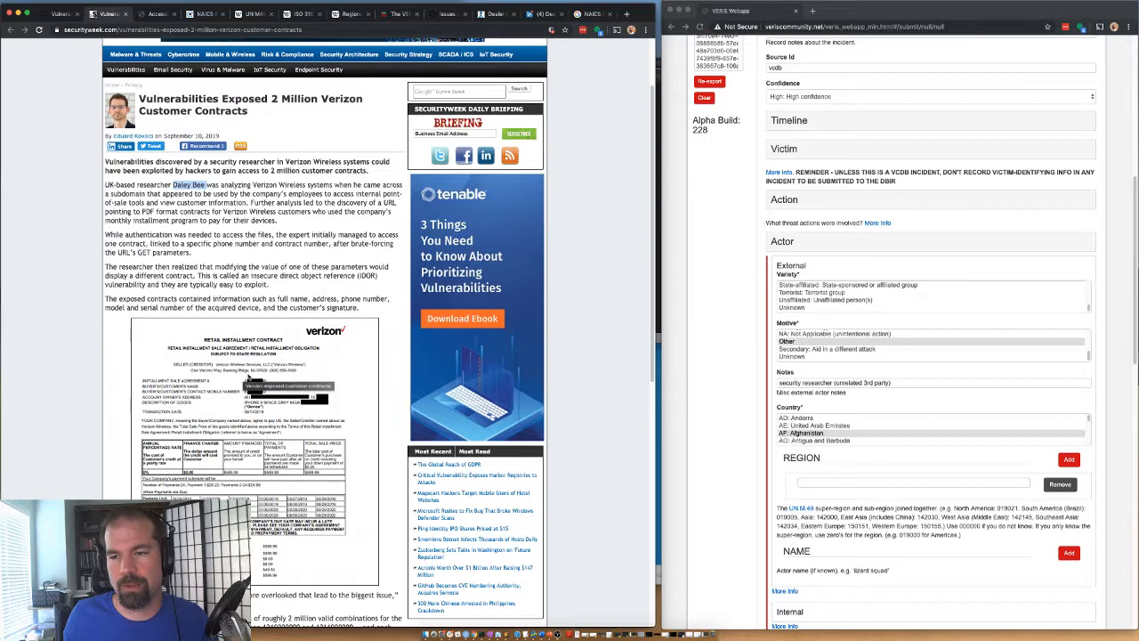
# Set the External actor's Country to "GB: United Kingdom" and Region to the Western Europe code 150155, and collapse the Actor section
pyautogui.click(811, 429)
pyautogui.press('g')
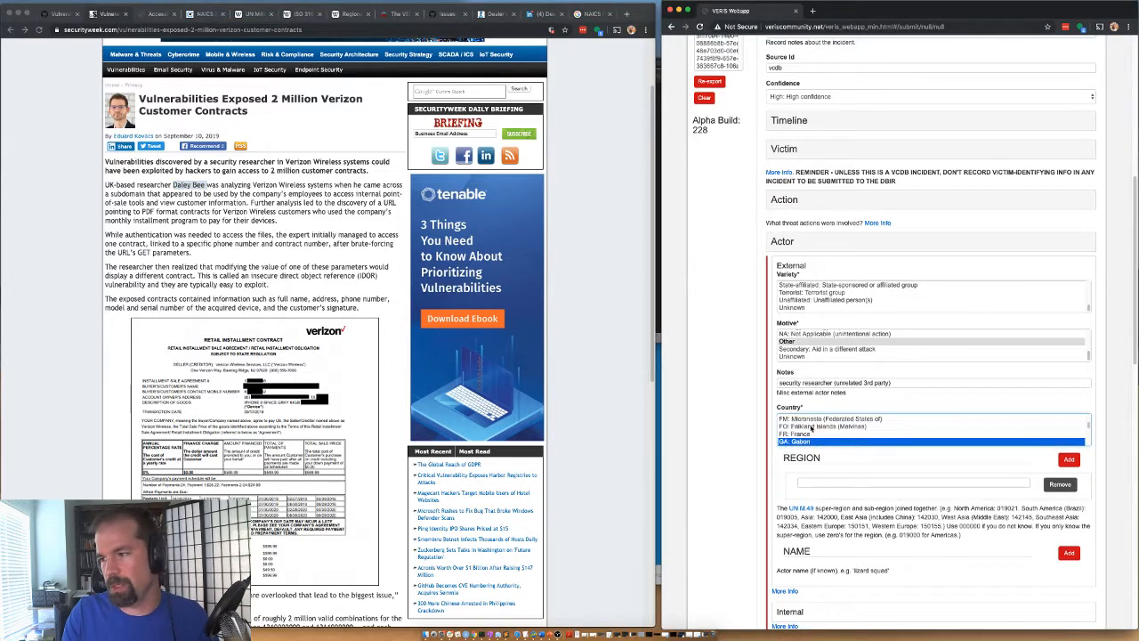
pyautogui.press('Down')
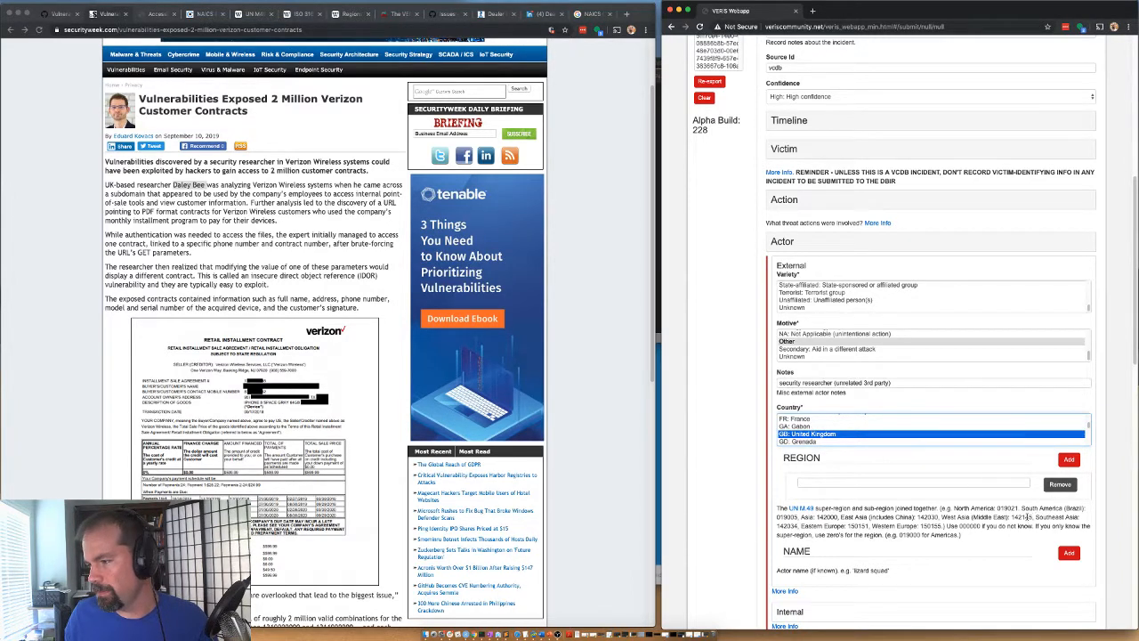
pyautogui.doubleClick(930, 525)
pyautogui.hotkey('ctrl', 'c')
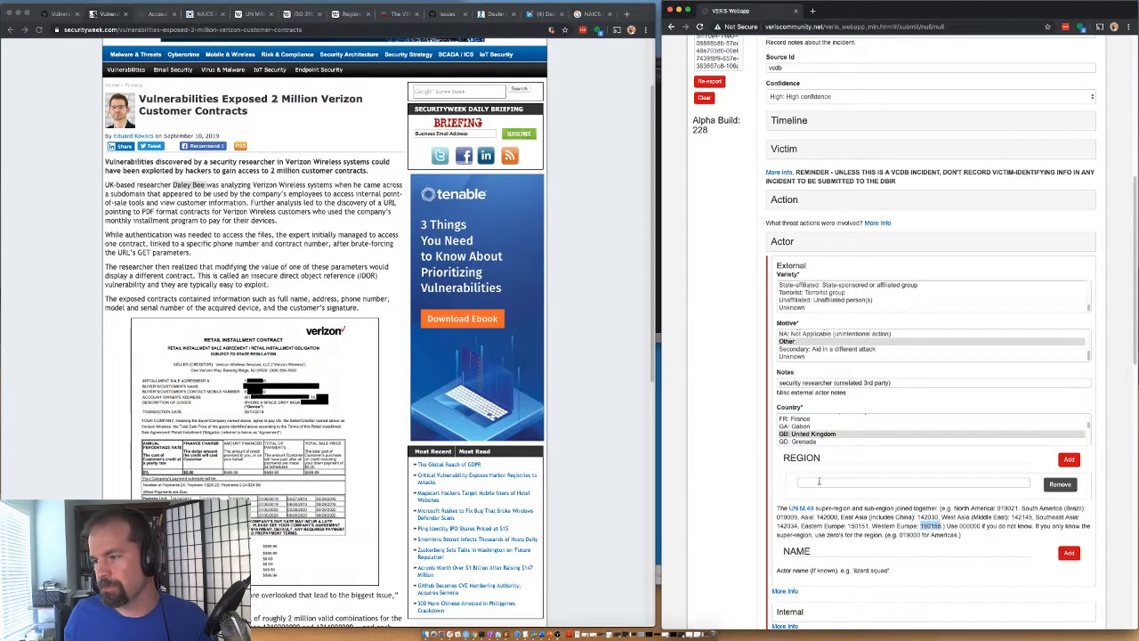
pyautogui.click(819, 481)
pyautogui.hotkey('ctrl', 'v')
pyautogui.click(799, 248)
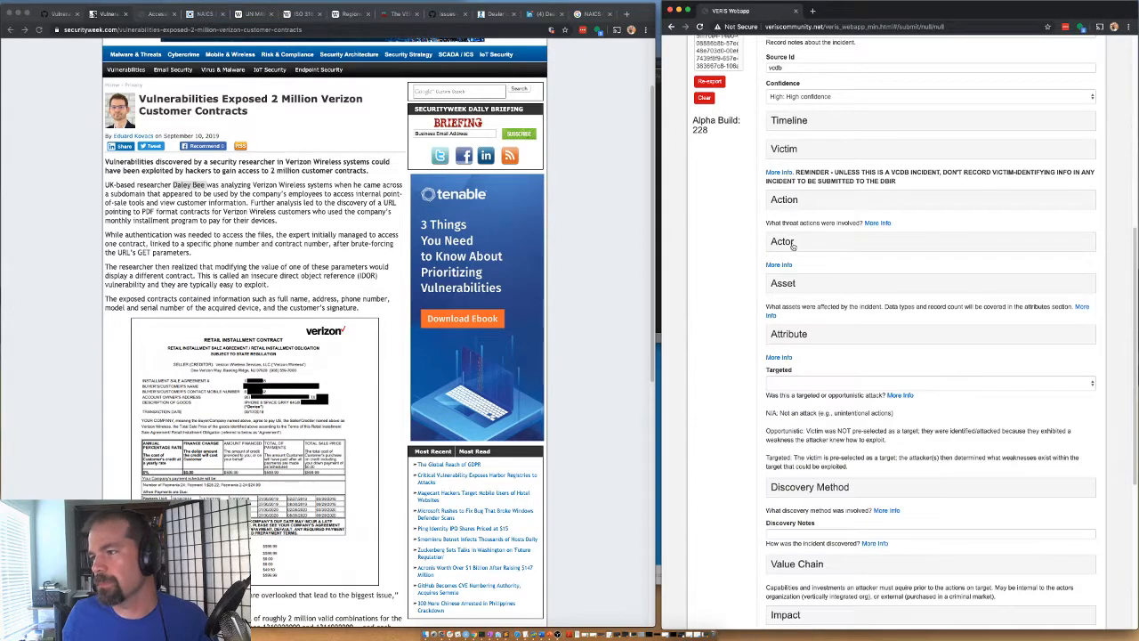
# Expand the Asset section, set Total Amount to 1, and record one asset of variety "S - Web application" with an Amount of 1
pyautogui.click(790, 292)
pyautogui.click(801, 311)
pyautogui.write('1')
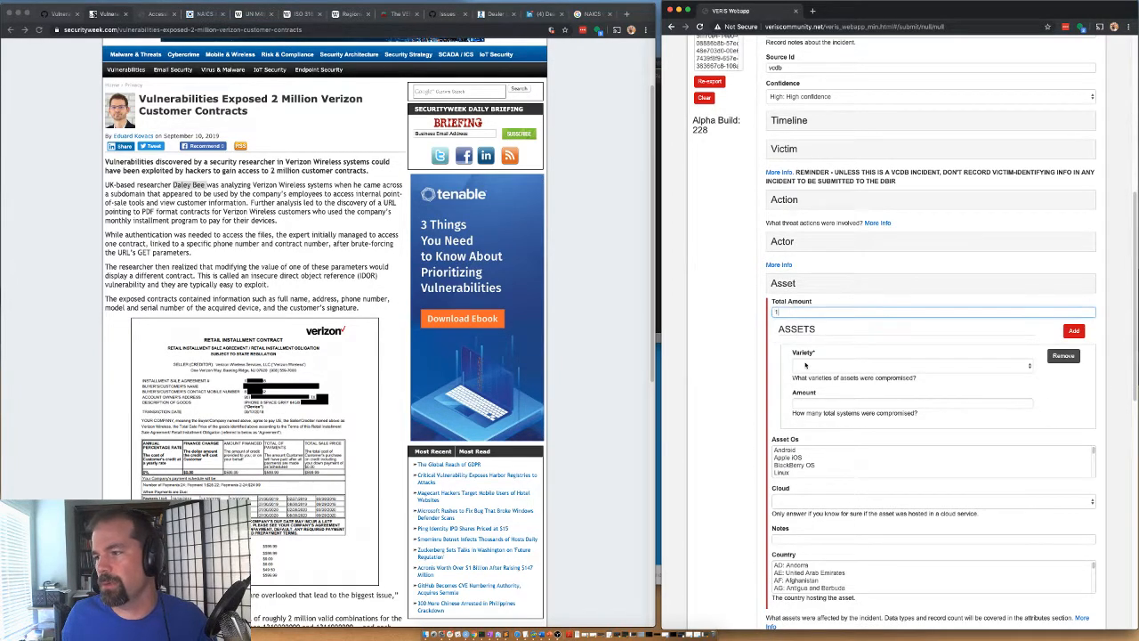
pyautogui.click(805, 365)
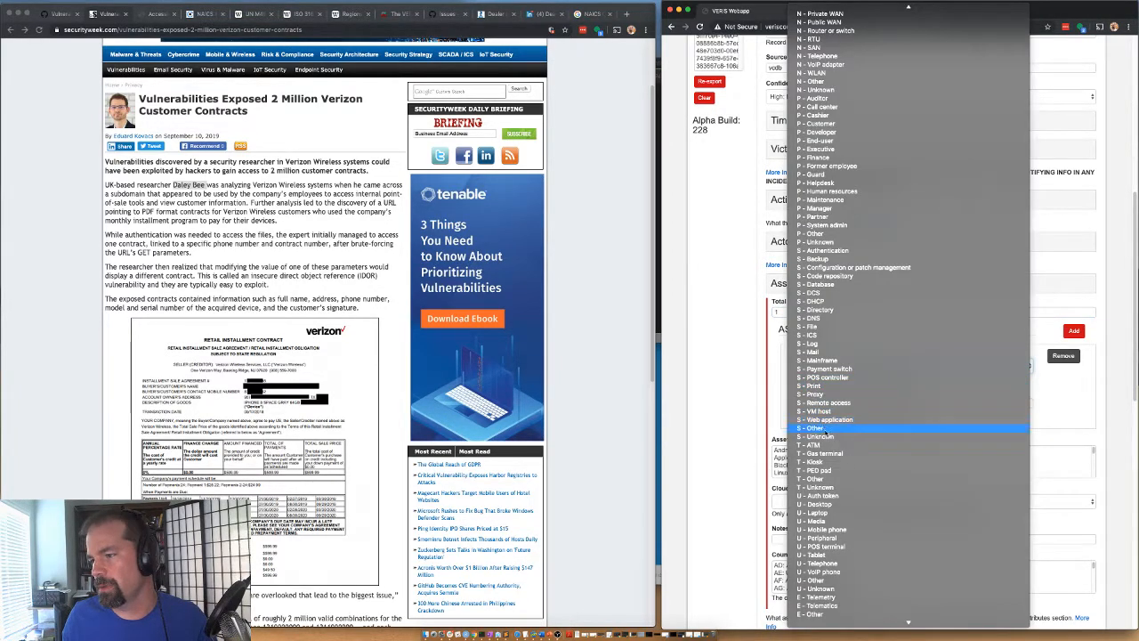
pyautogui.click(821, 419)
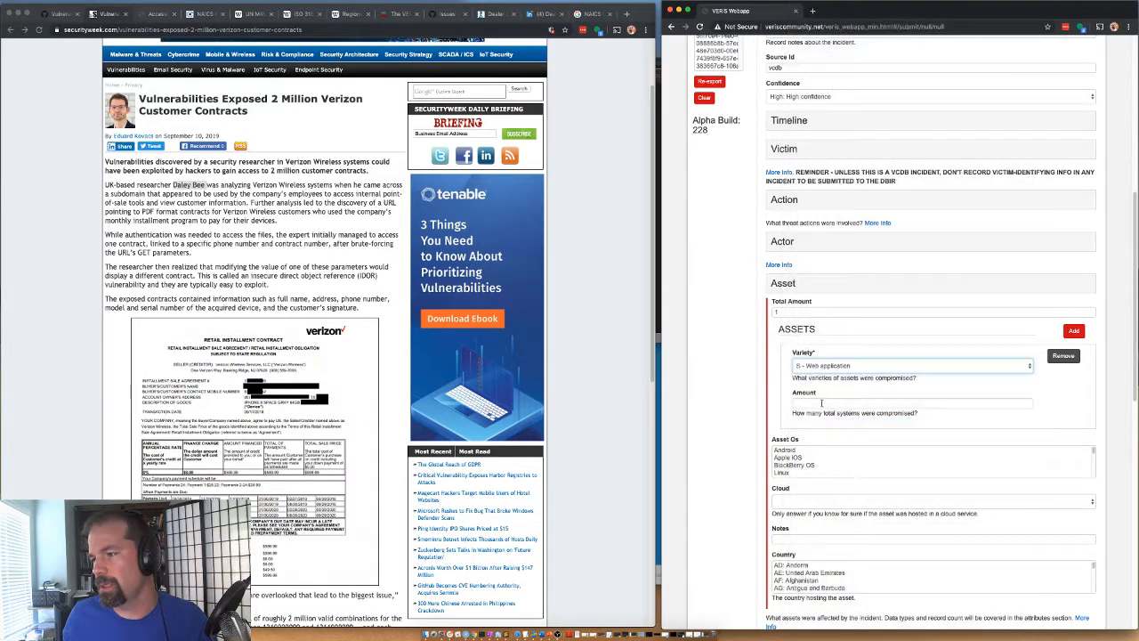
pyautogui.click(818, 402)
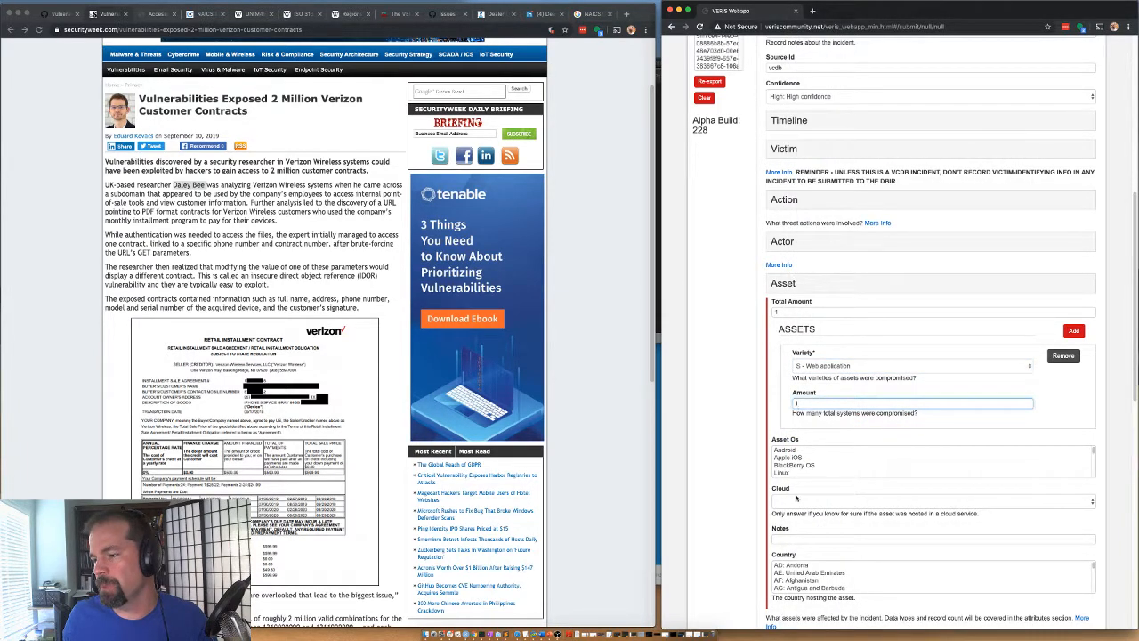
pyautogui.write('1')
# Set the country hosting the asset to "US: United States of America" and collapse the Asset section
pyautogui.scroll(-1, 788, 529)
pyautogui.click(805, 544)
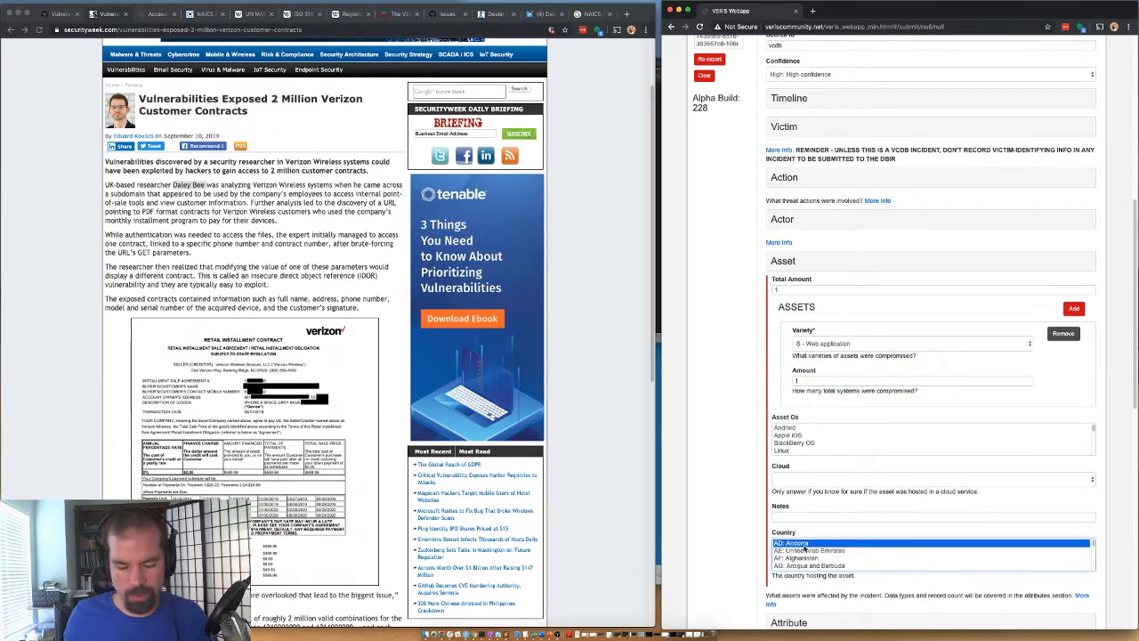
pyautogui.write('us')
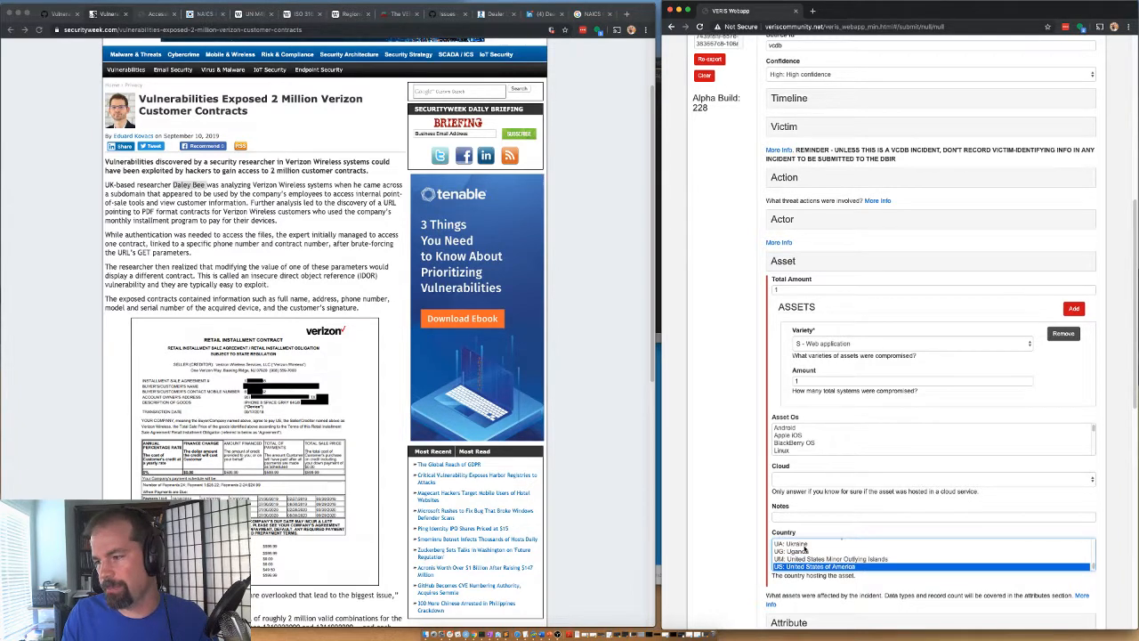
pyautogui.click(790, 262)
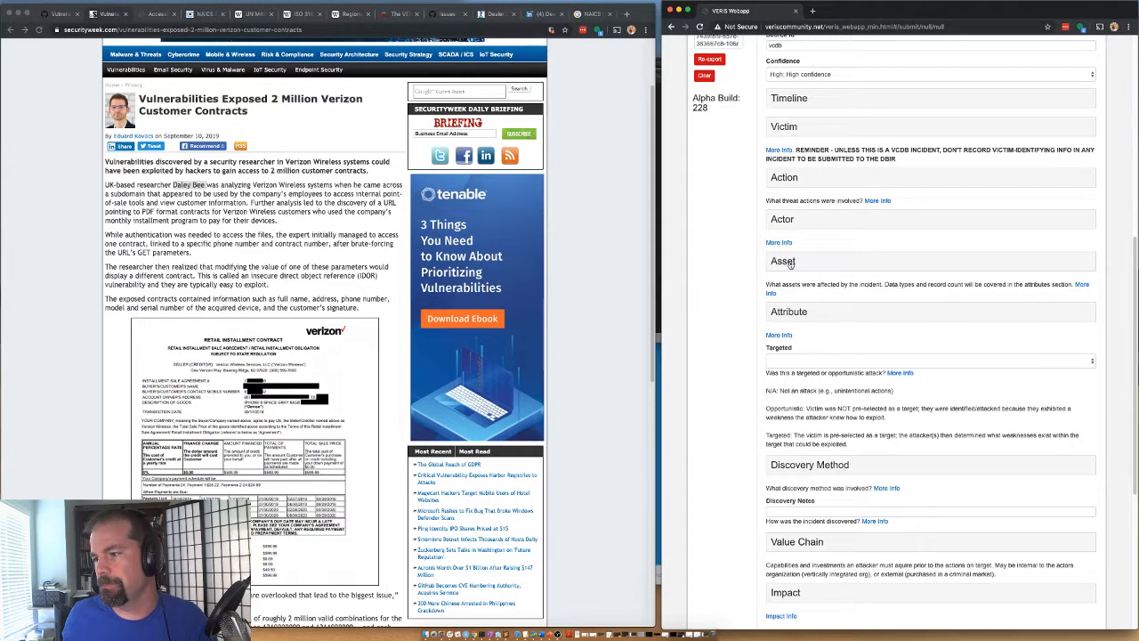
# Expand Confidentiality in the Attribute section and set Data Disclosure to "Yes: Yes (confirmed)"
pyautogui.click(794, 316)
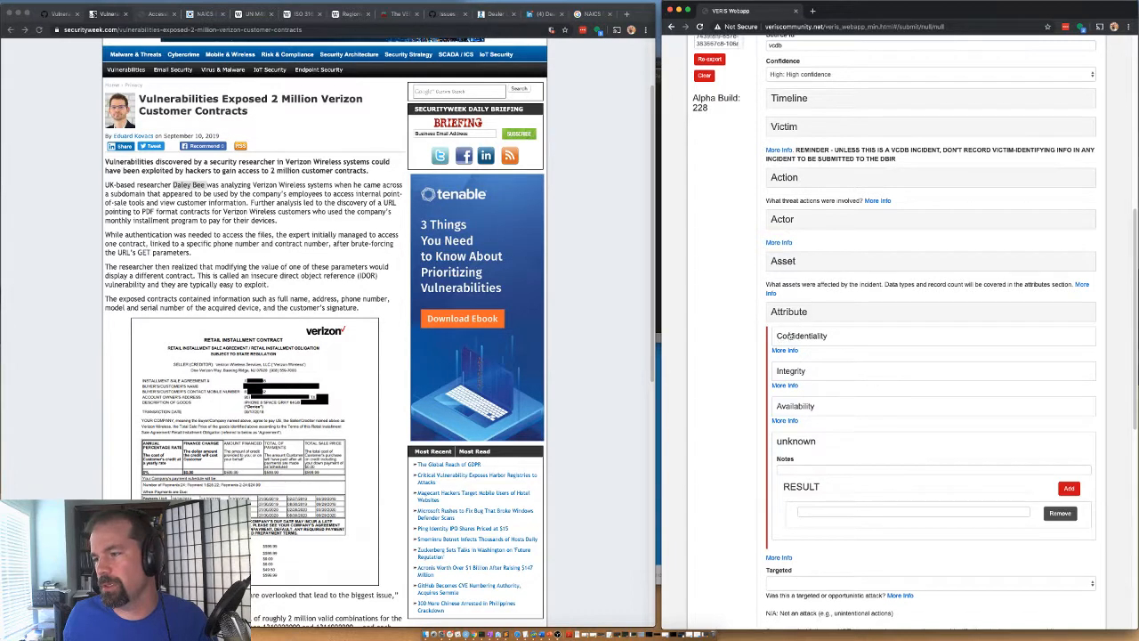
pyautogui.click(791, 336)
pyautogui.click(793, 357)
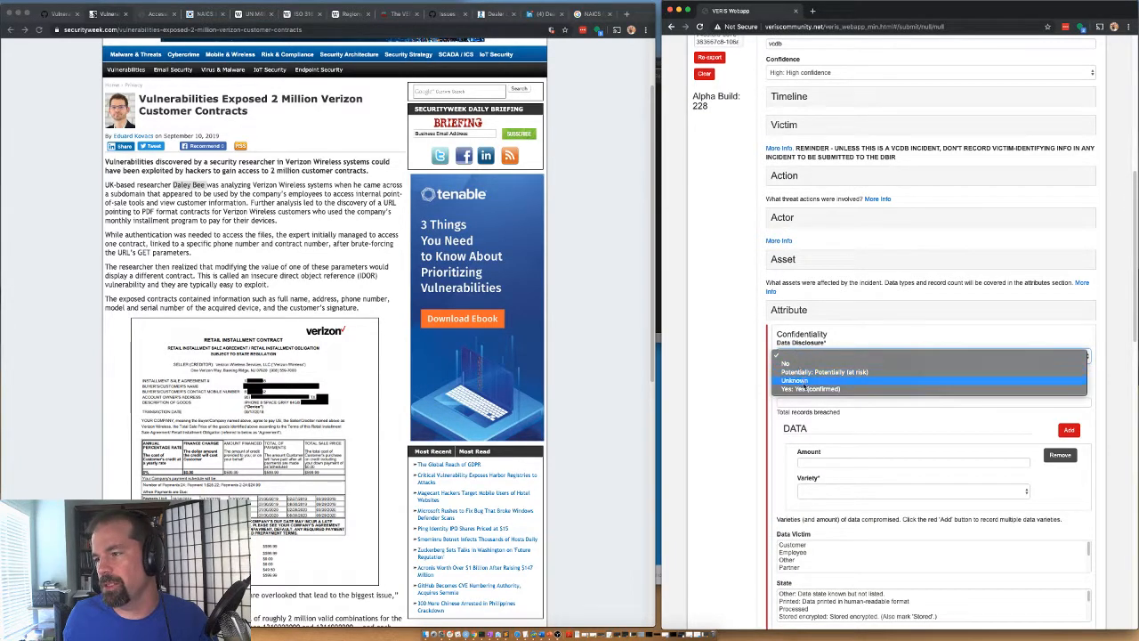
pyautogui.click(806, 389)
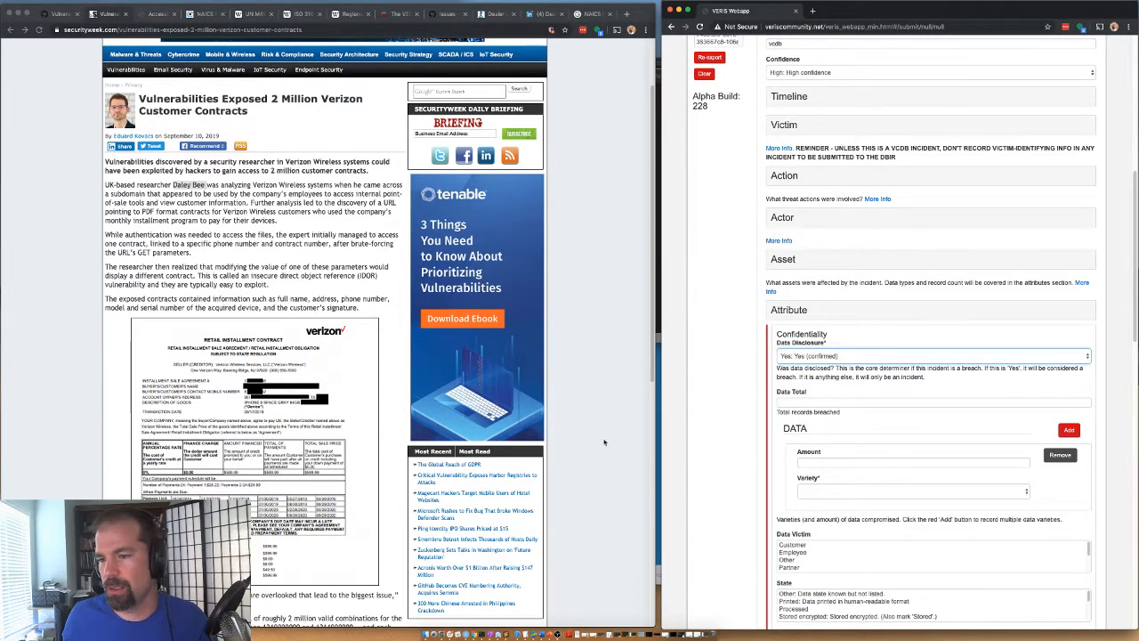
# Set the Confidentiality Data Total to 2000000, leaving the Amount of the data entry empty
pyautogui.scroll(-1, 743, 407)
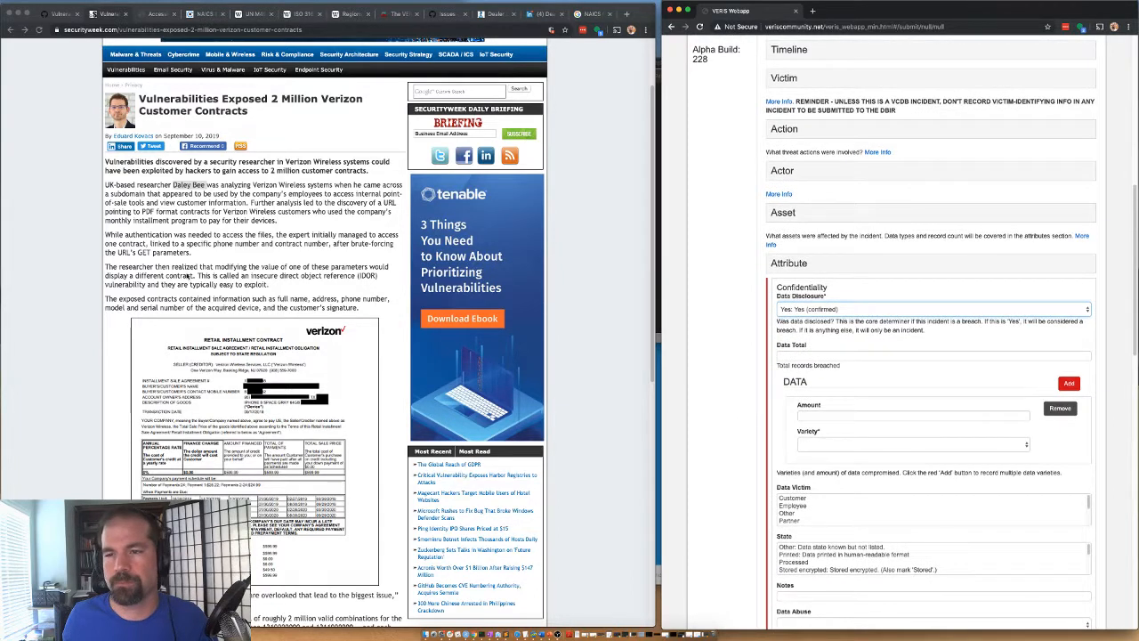
pyautogui.click(823, 415)
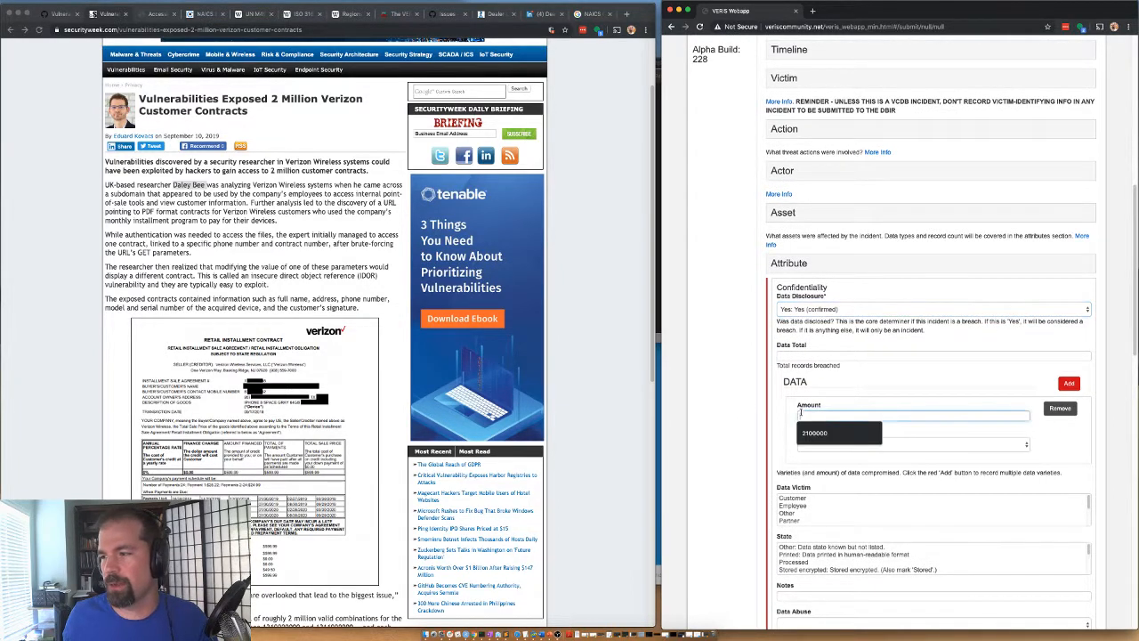
pyautogui.write('1')
pyautogui.press('BackSpace')
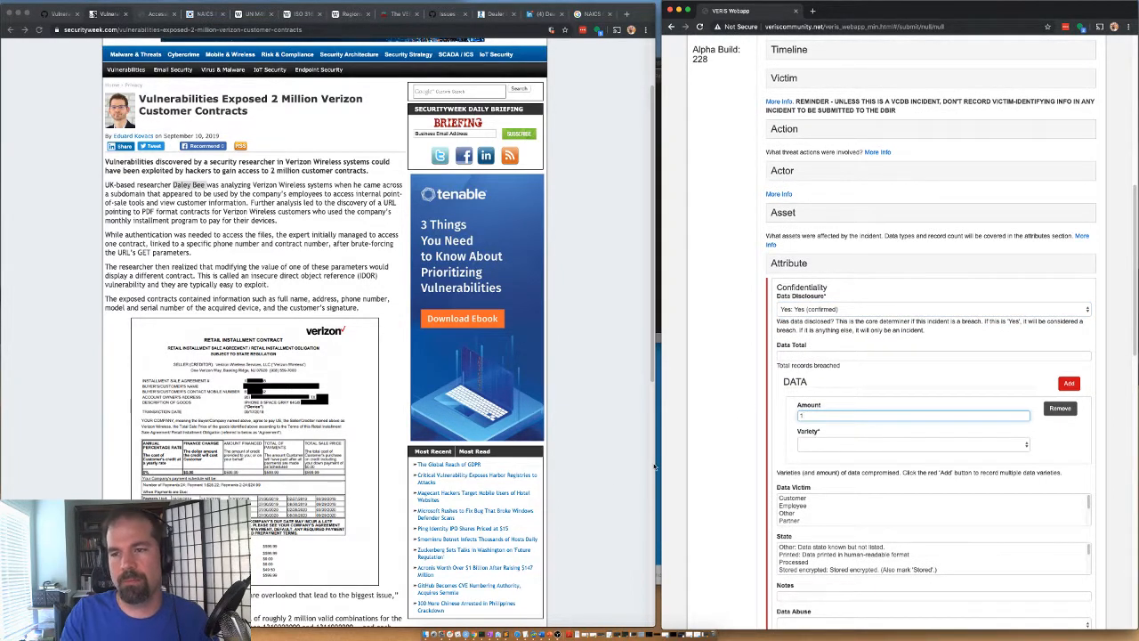
pyautogui.click(806, 355)
pyautogui.write('2000000')
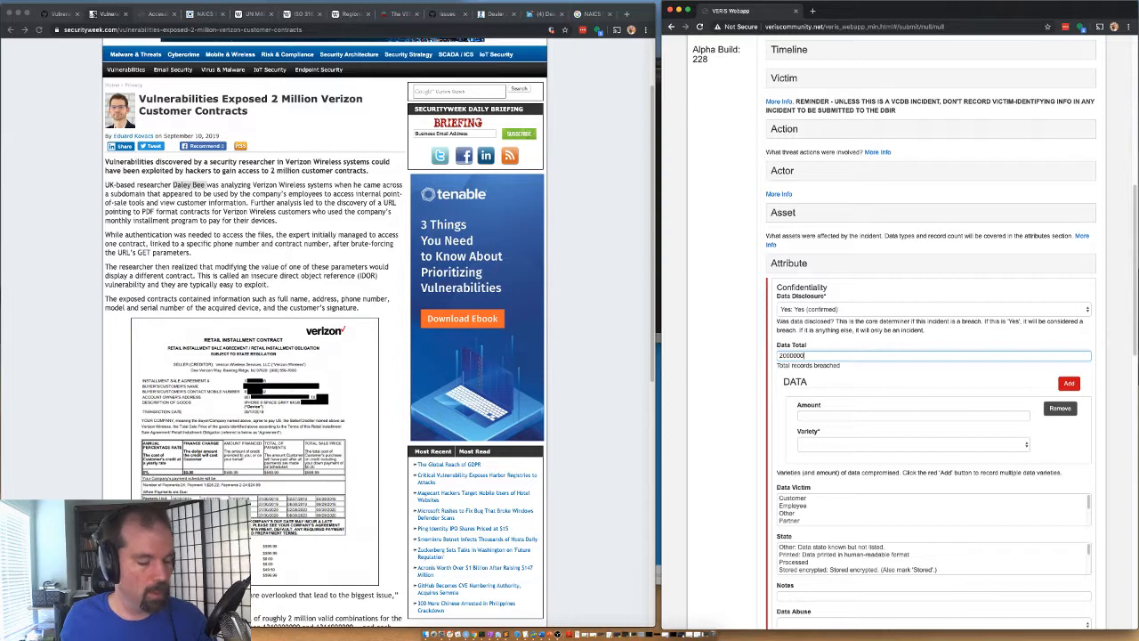
# Set Data Victim to Customer and fill in the data entry with an Amount of 2000000 and the variety Internal
pyautogui.click(794, 499)
pyautogui.click(804, 418)
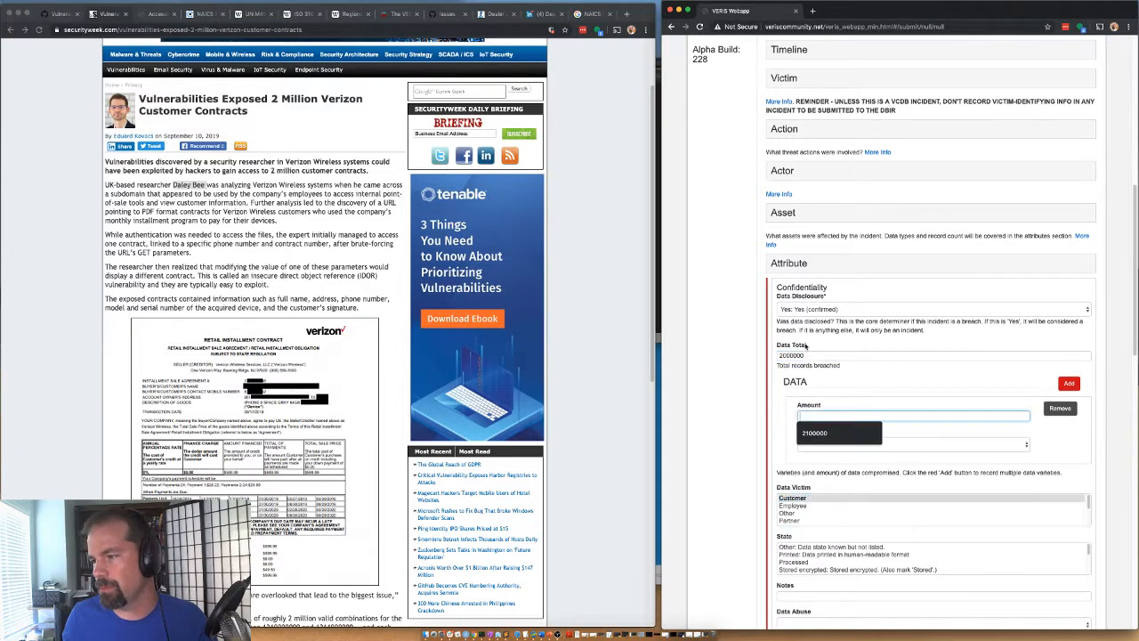
pyautogui.doubleClick(805, 354)
pyautogui.hotkey('ctrl', 'c')
pyautogui.click(842, 417)
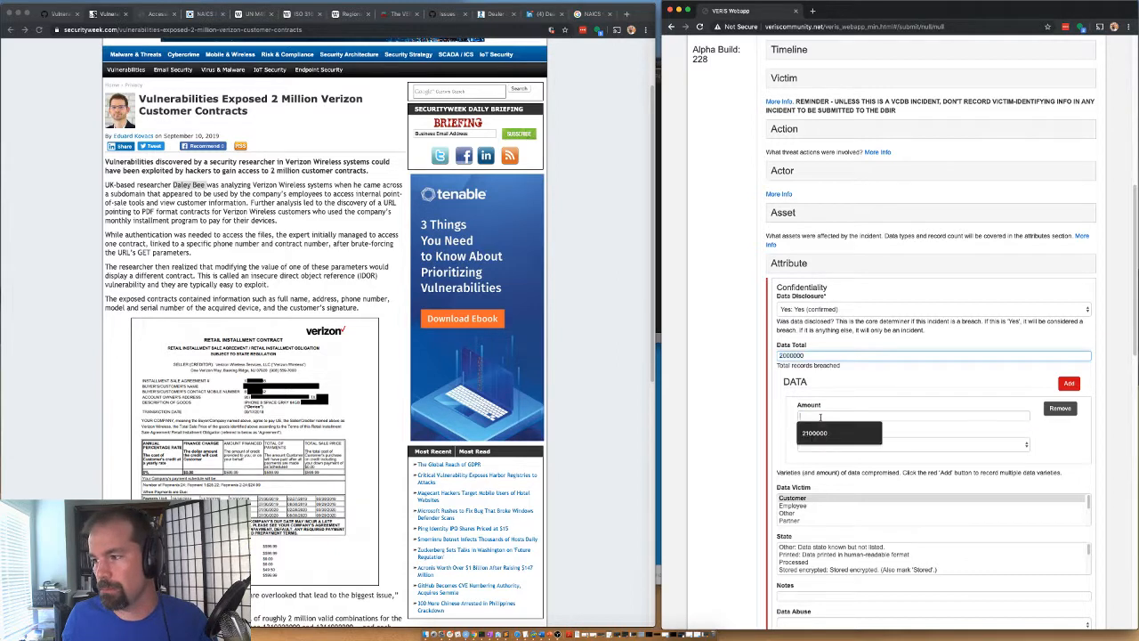
pyautogui.hotkey('ctrl', 'v')
pyautogui.click(816, 445)
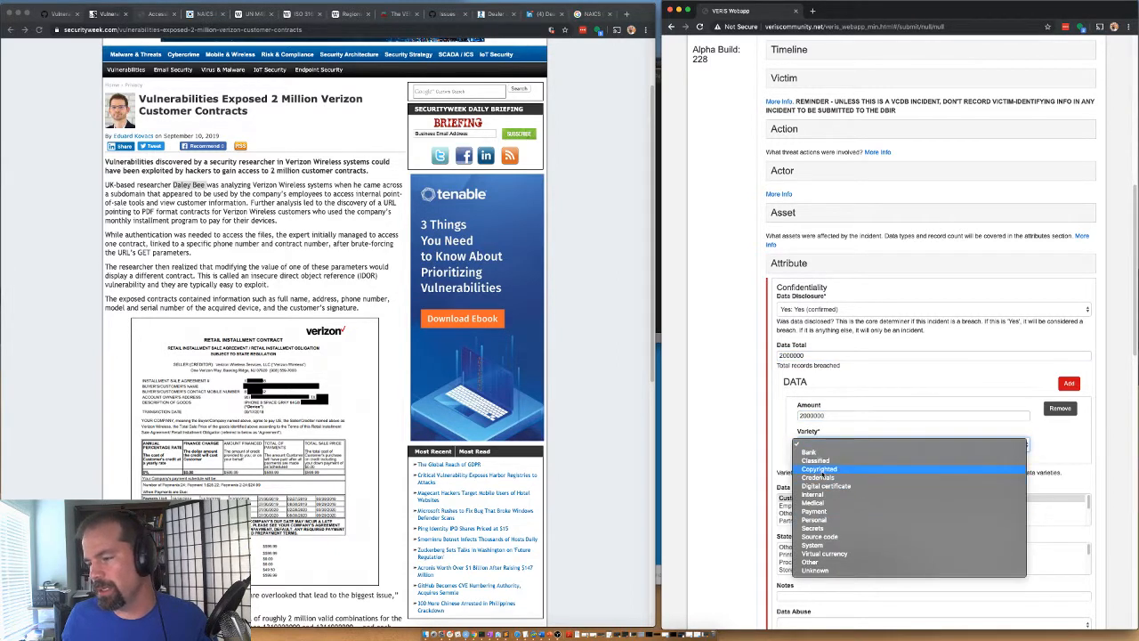
pyautogui.click(815, 494)
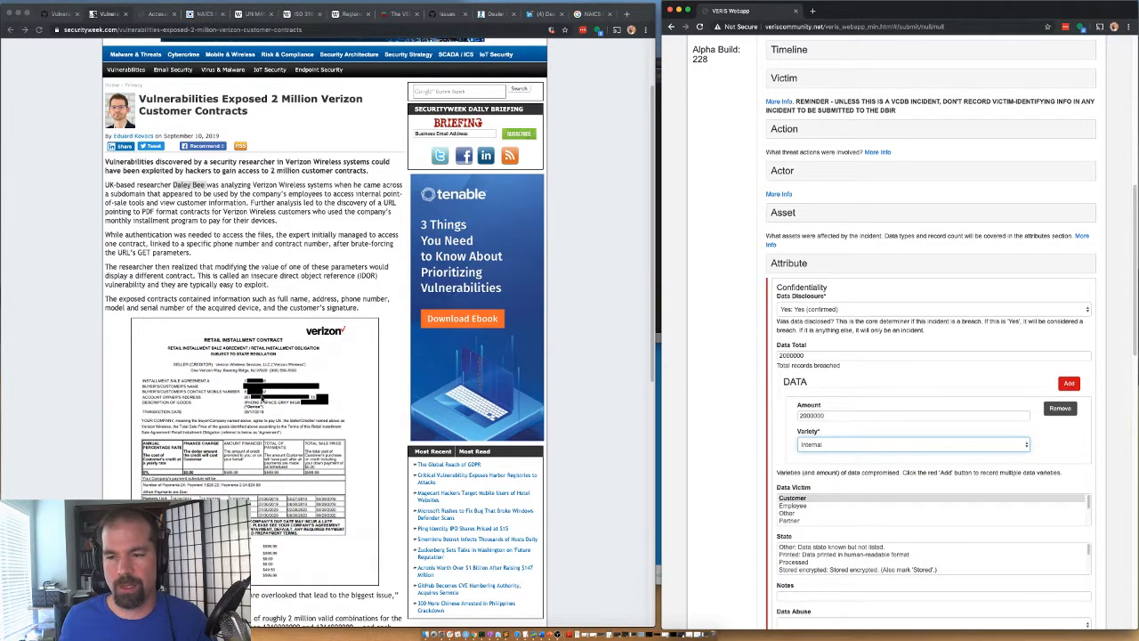
# Review the rest of the SecurityWeek article and set the data State to "Stored unencrypted"
pyautogui.scroll(-2, 166, 447)
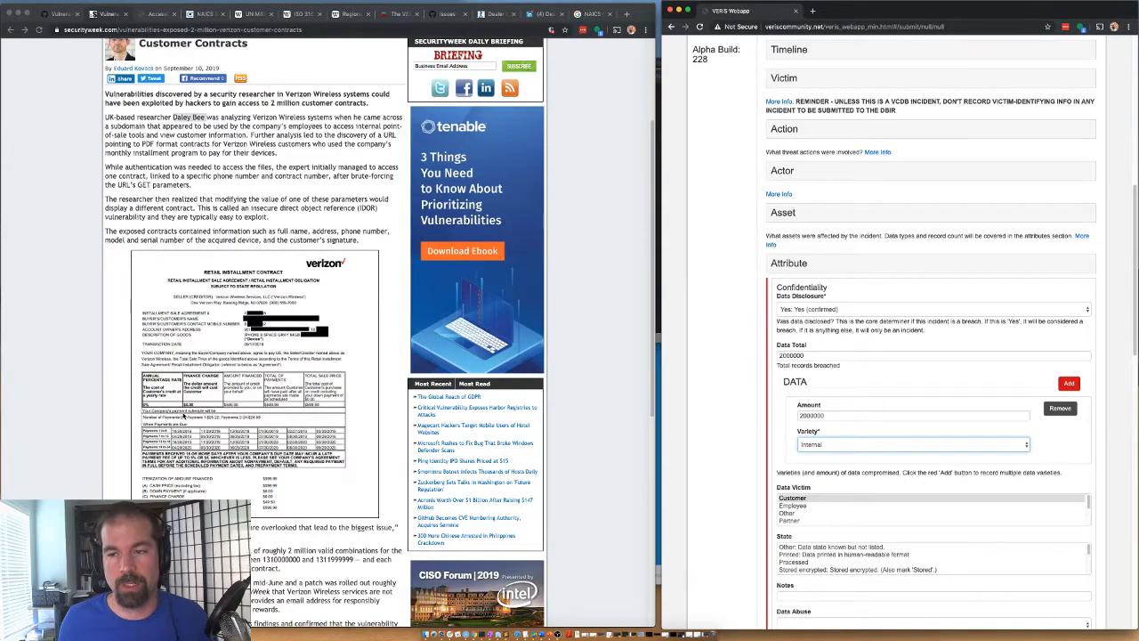
pyautogui.scroll(-10, 210, 330)
pyautogui.scroll(-2, 748, 436)
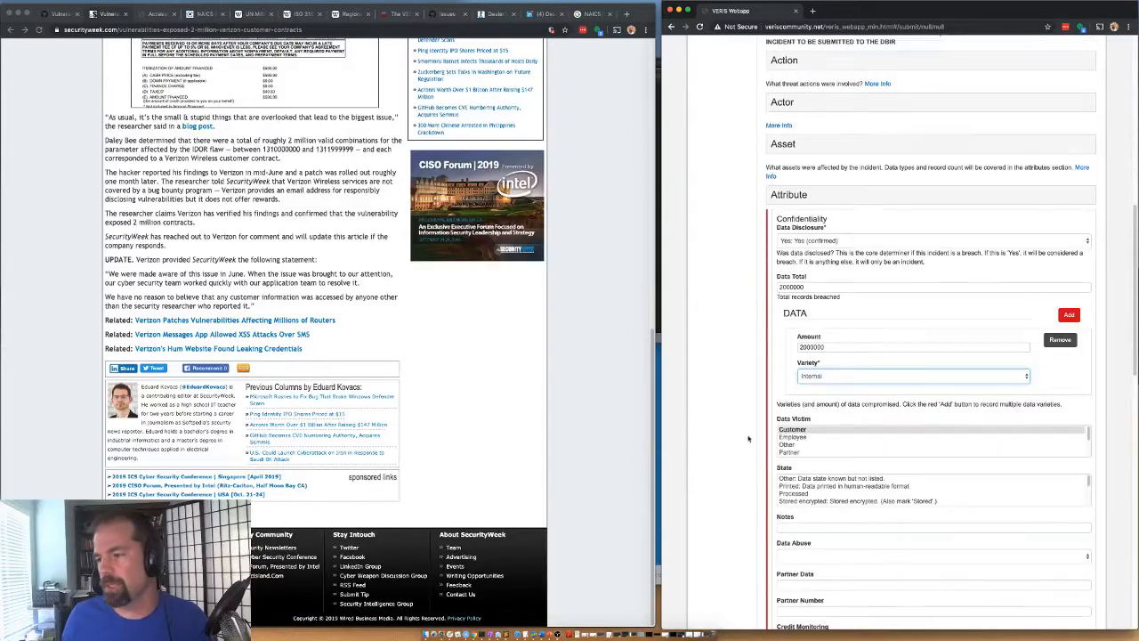
pyautogui.scroll(-2, 799, 485)
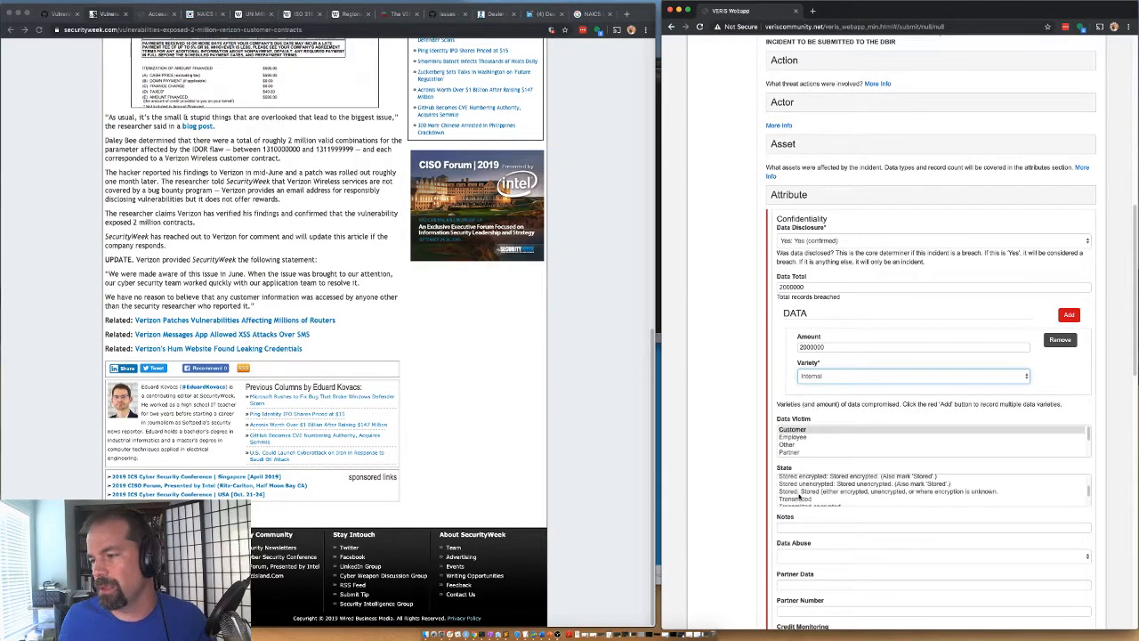
pyautogui.click(805, 491)
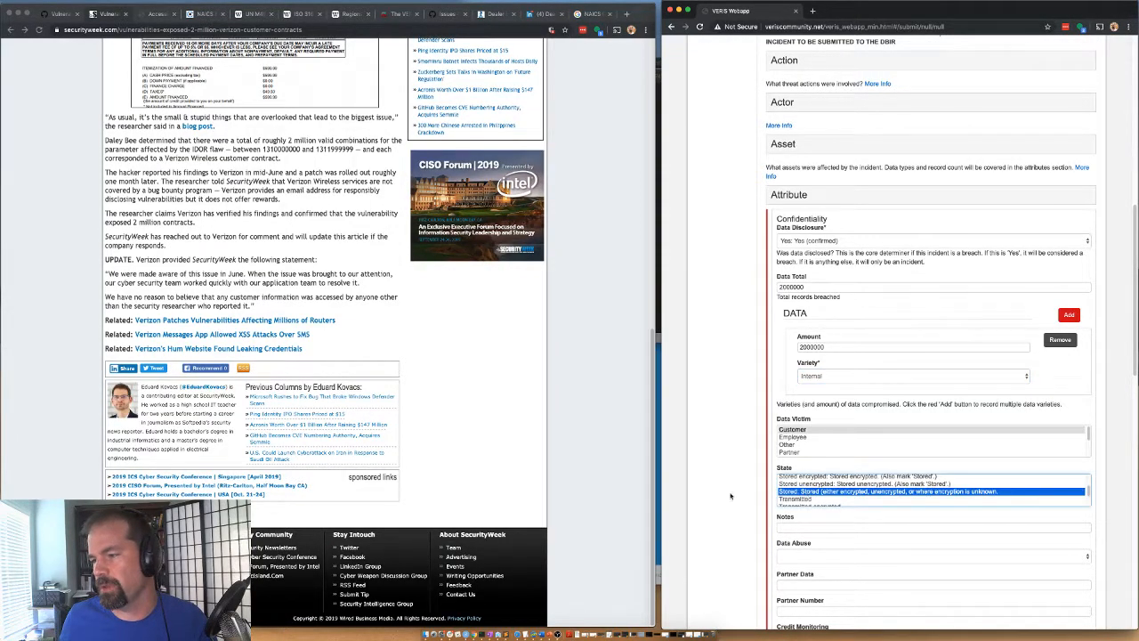
pyautogui.scroll(-1, 738, 514)
pyautogui.click(810, 472)
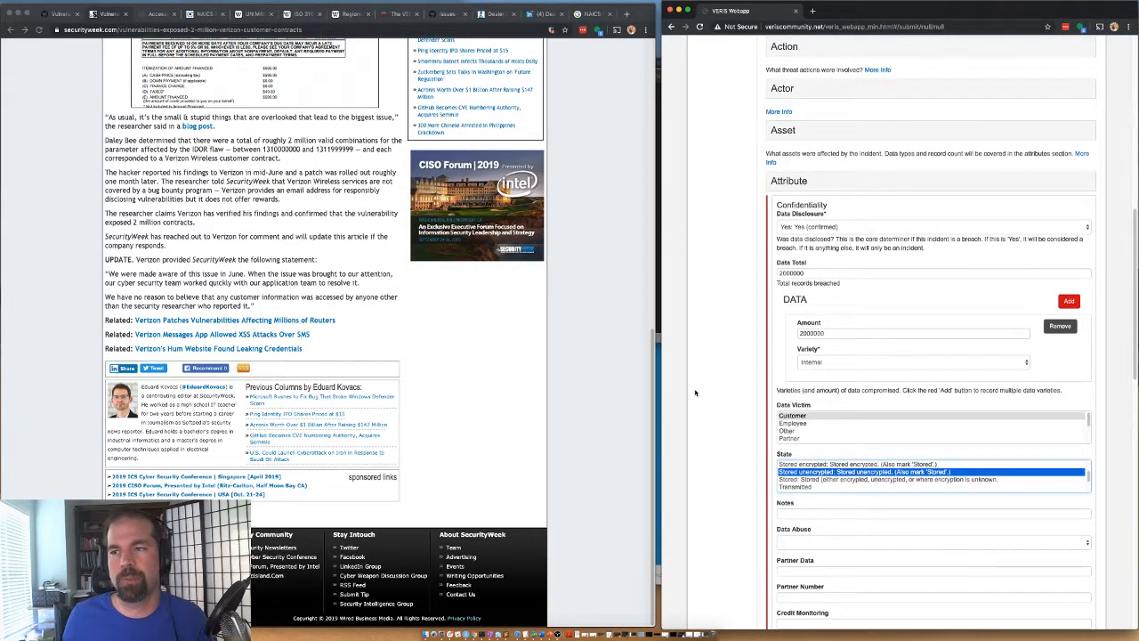
# Set Data Abuse to No in the Confidentiality section
pyautogui.click(812, 541)
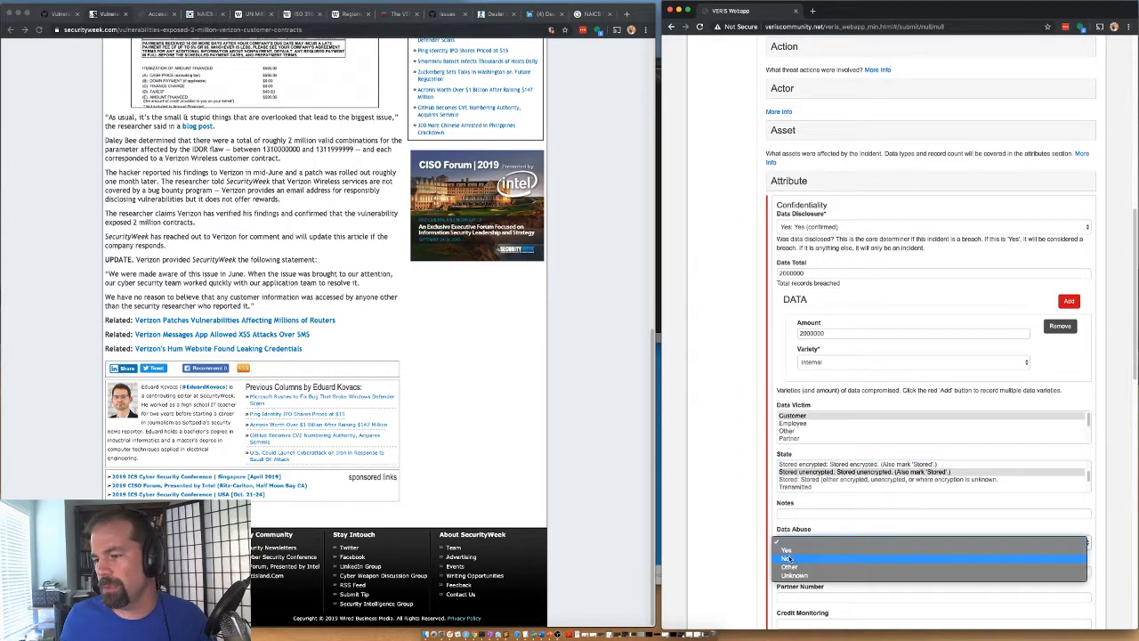
pyautogui.click(788, 558)
pyautogui.scroll(-3, 735, 543)
pyautogui.scroll(-1, 736, 543)
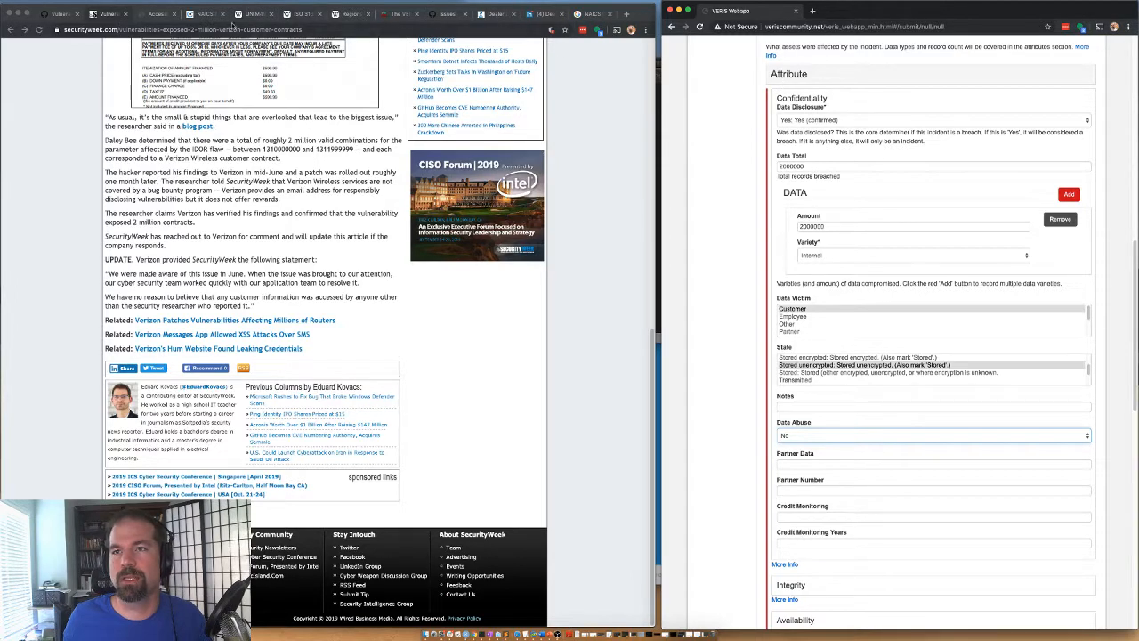
# Switch to the vz-risk/veris issues on GitHub and start a new issue titled "Consider structuring and defining "Partner Data" in 'attribute'"
pyautogui.click(444, 14)
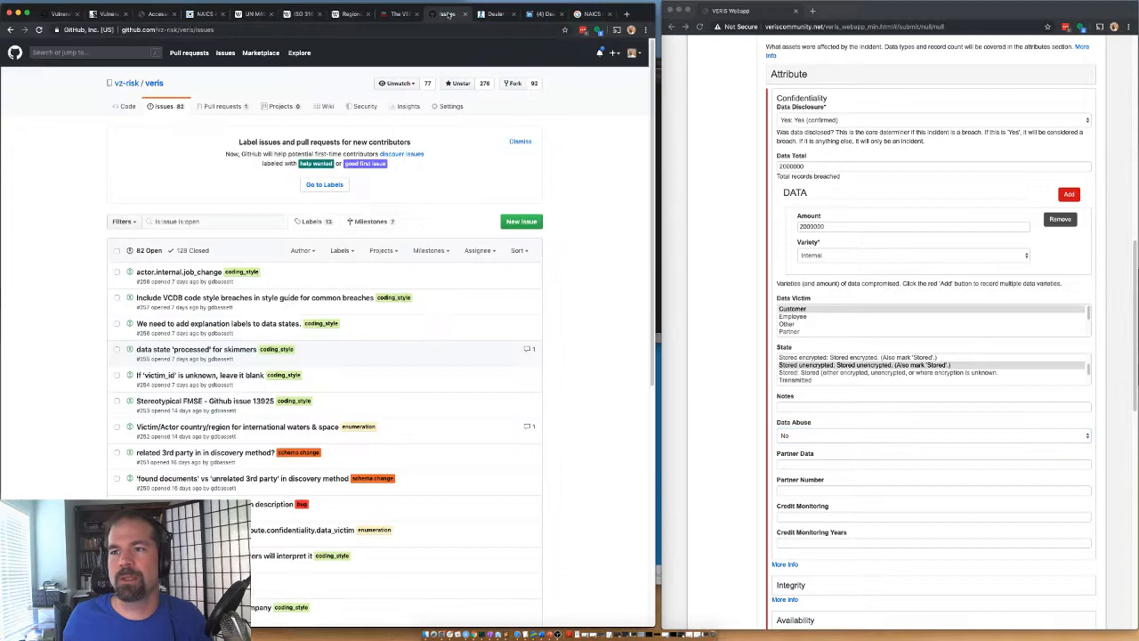
pyautogui.click(519, 222)
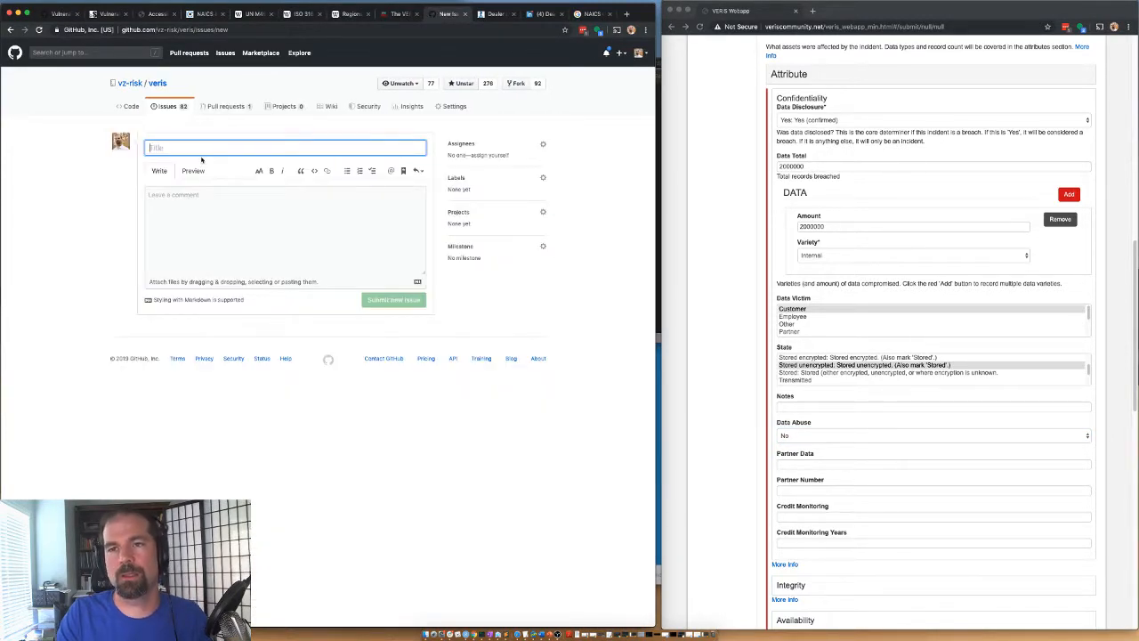
pyautogui.write('Consider st')
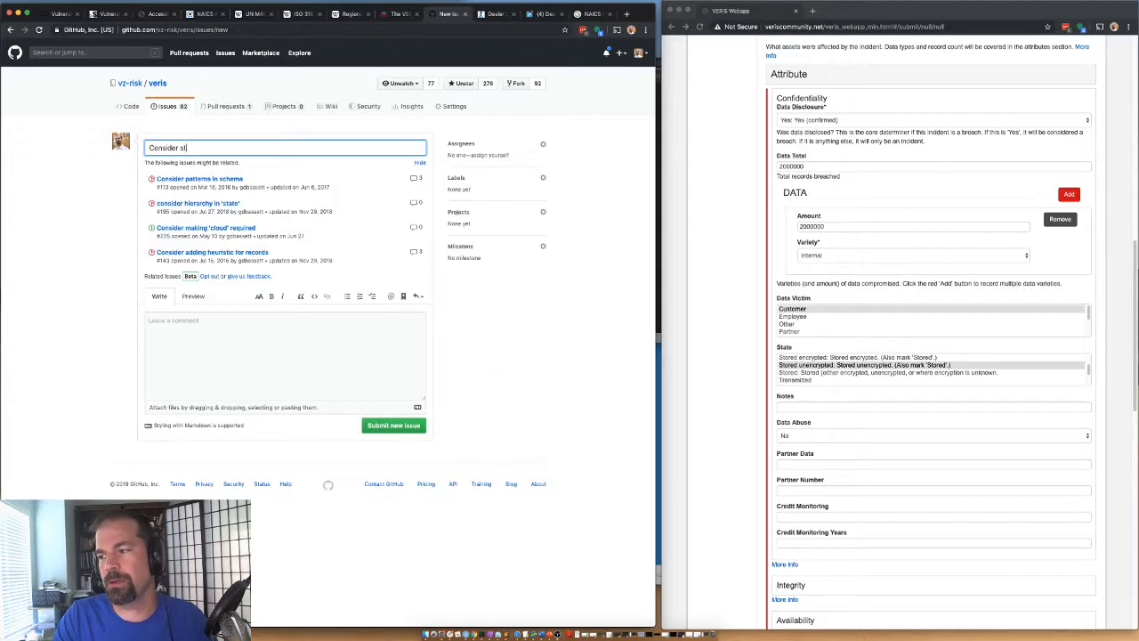
pyautogui.write('ructuring and defini')
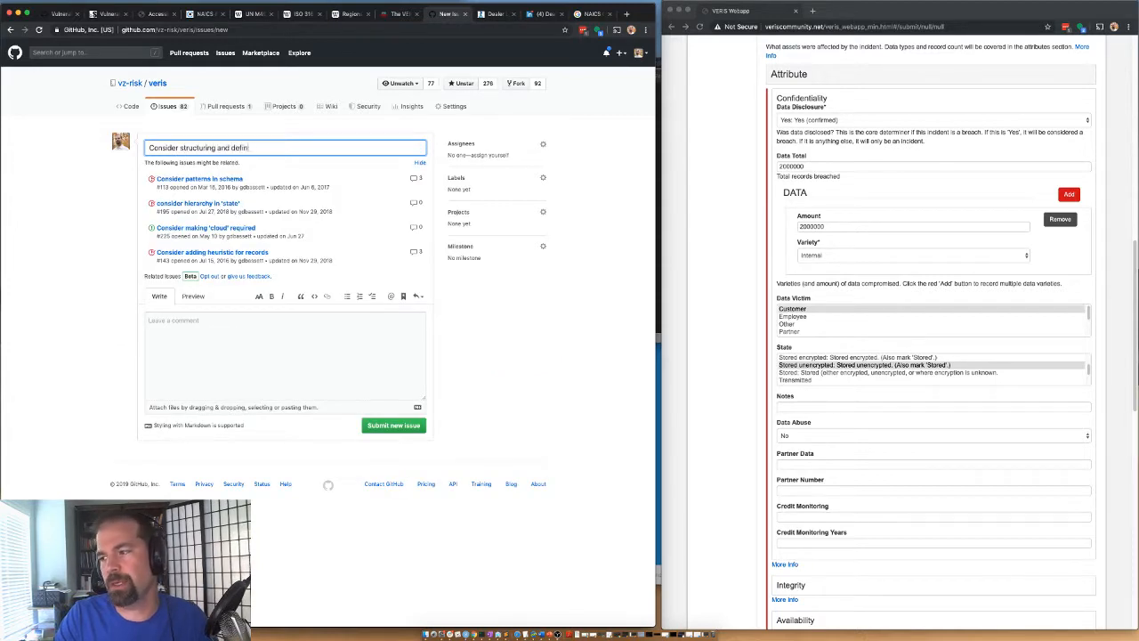
pyautogui.write('ng "Partner Data')
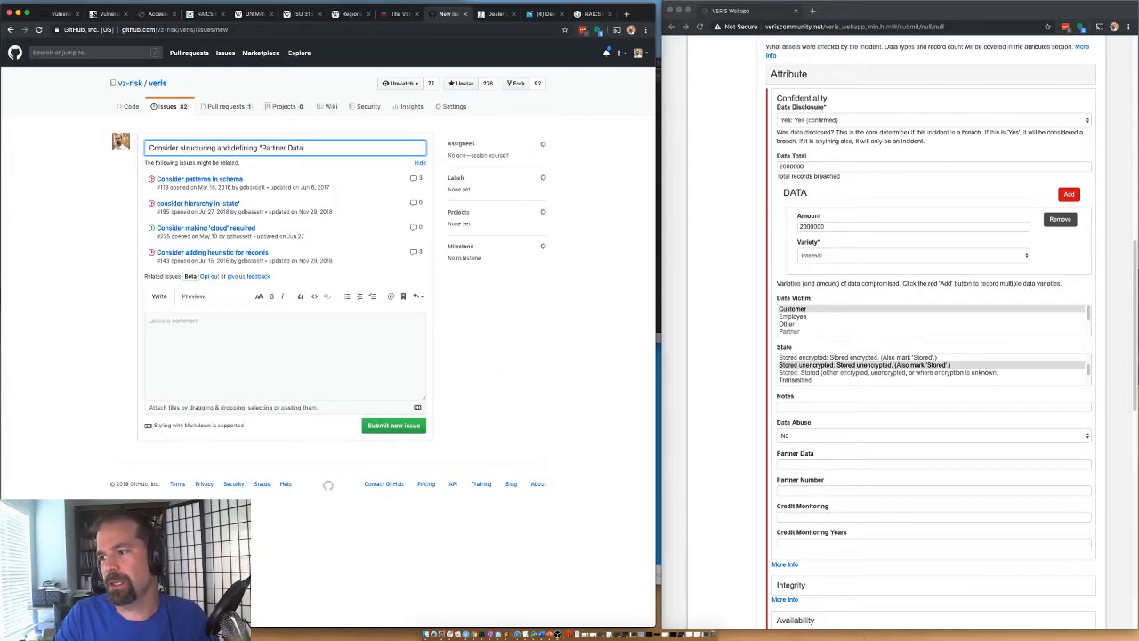
pyautogui.write('" in \'attribute\'')
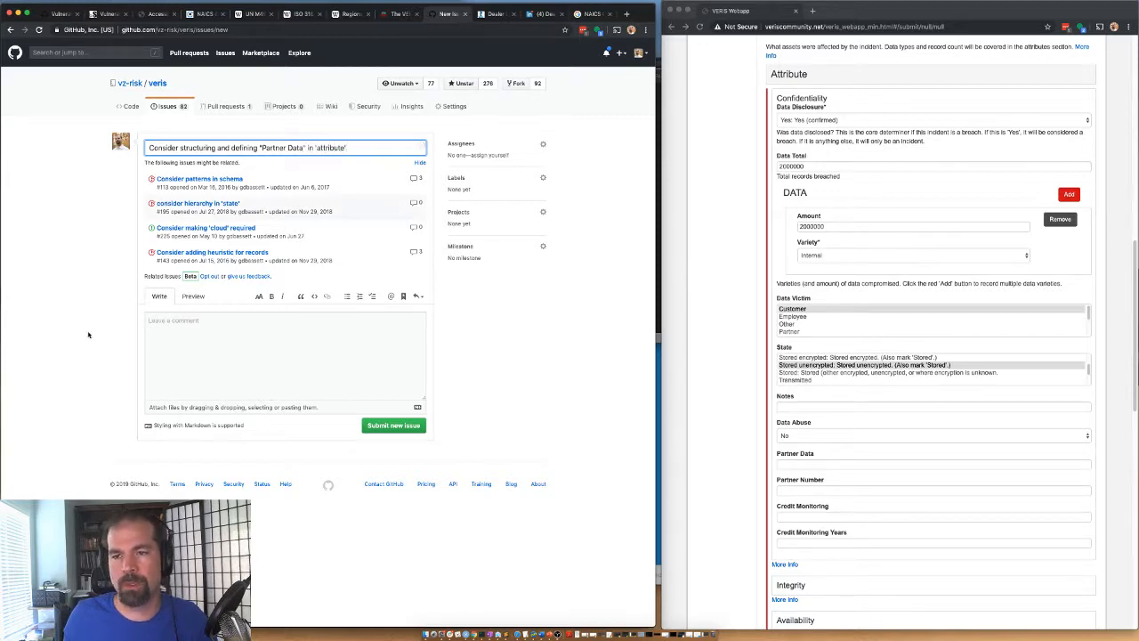
# Describe the issue as "The `attribute.confidentiality.partner_data` field is unstructured and poorly defined. Consider updating." and submit it
pyautogui.click(204, 343)
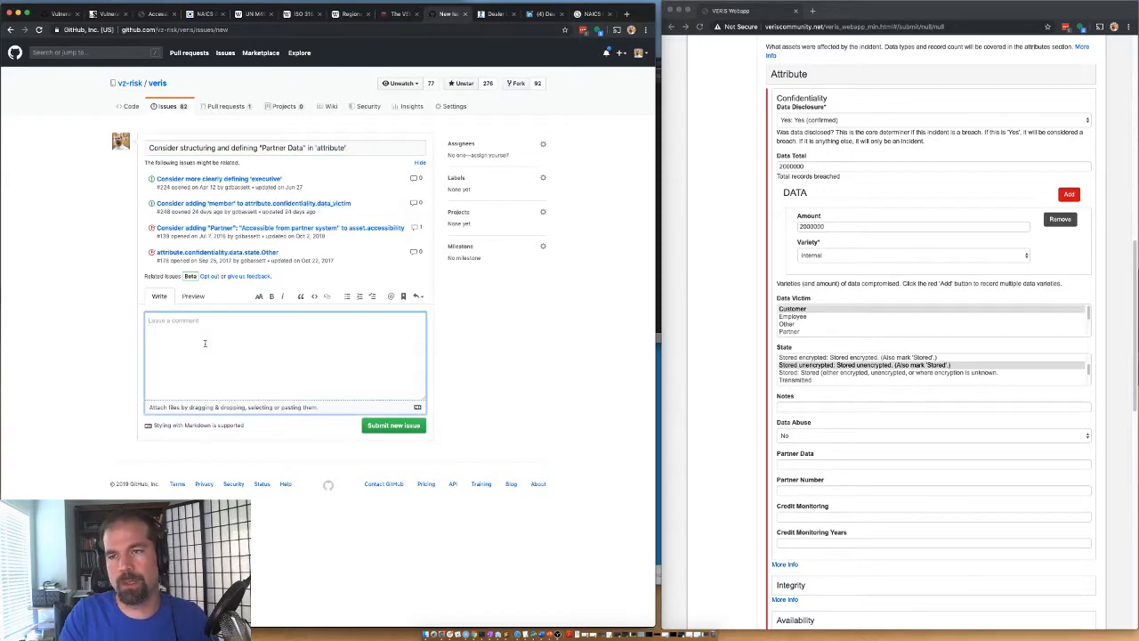
pyautogui.write('The attribute.c')
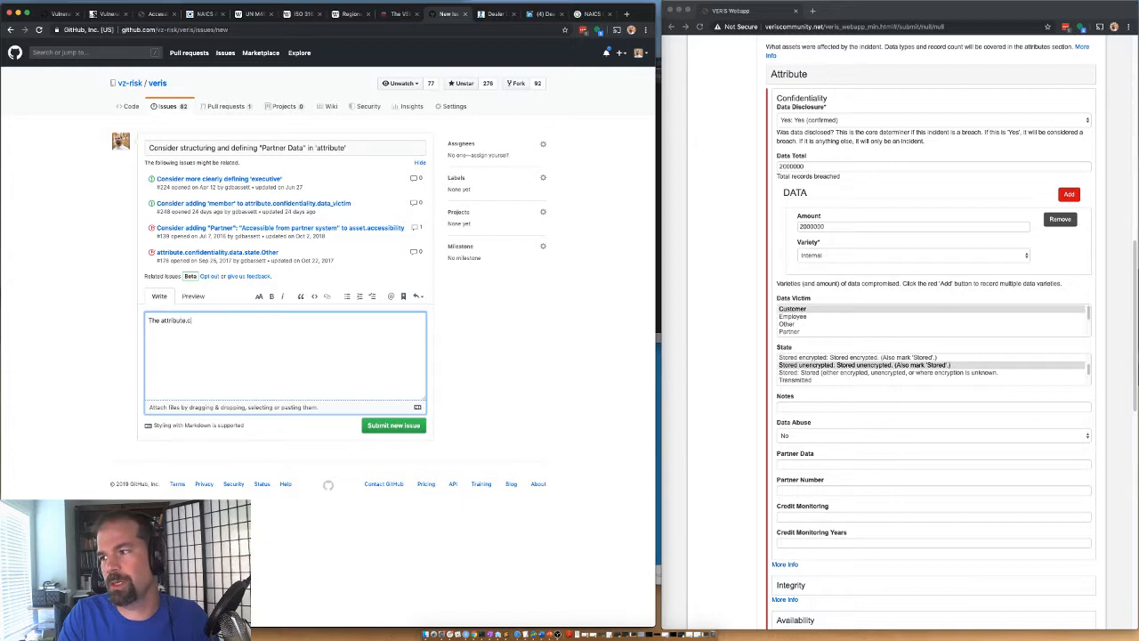
pyautogui.write('onfidentiality.')
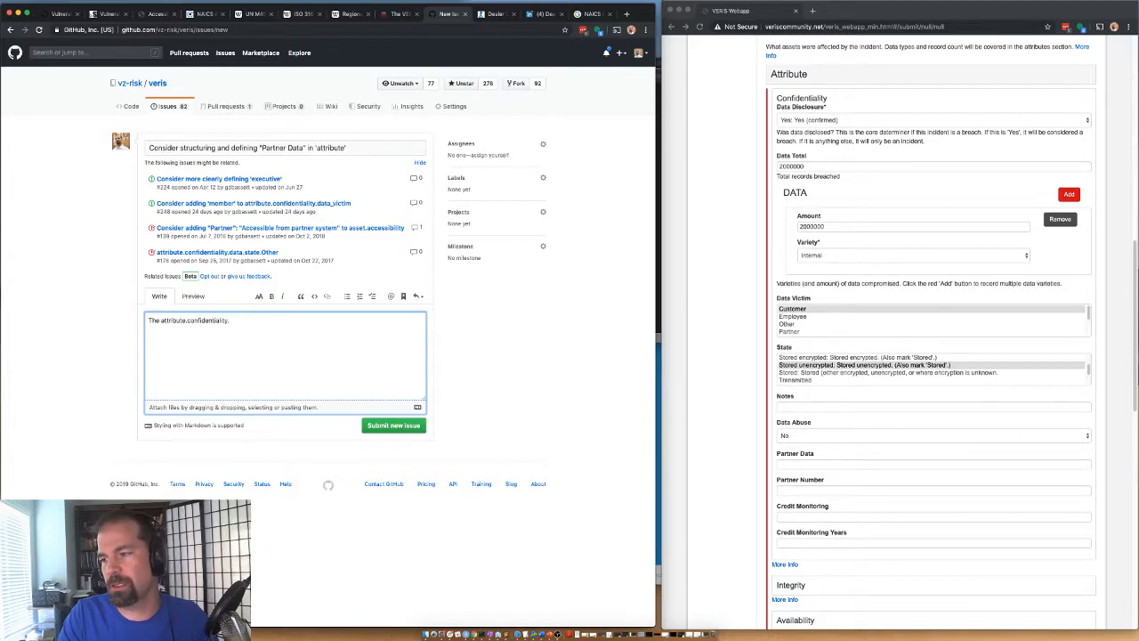
pyautogui.write('partner_d')
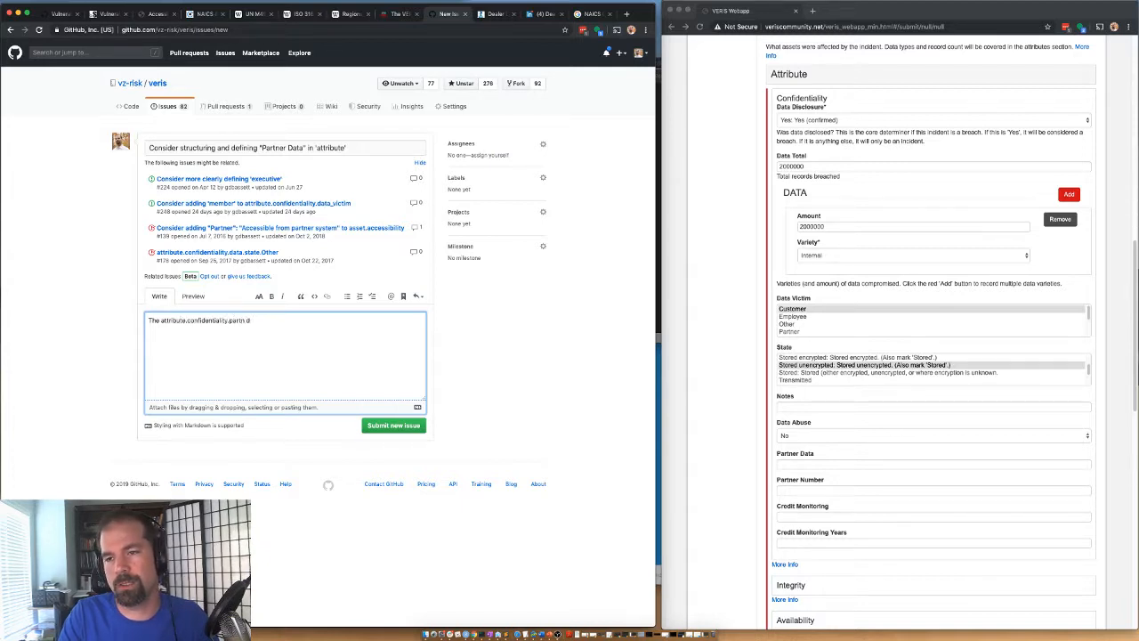
pyautogui.write('tner data ')
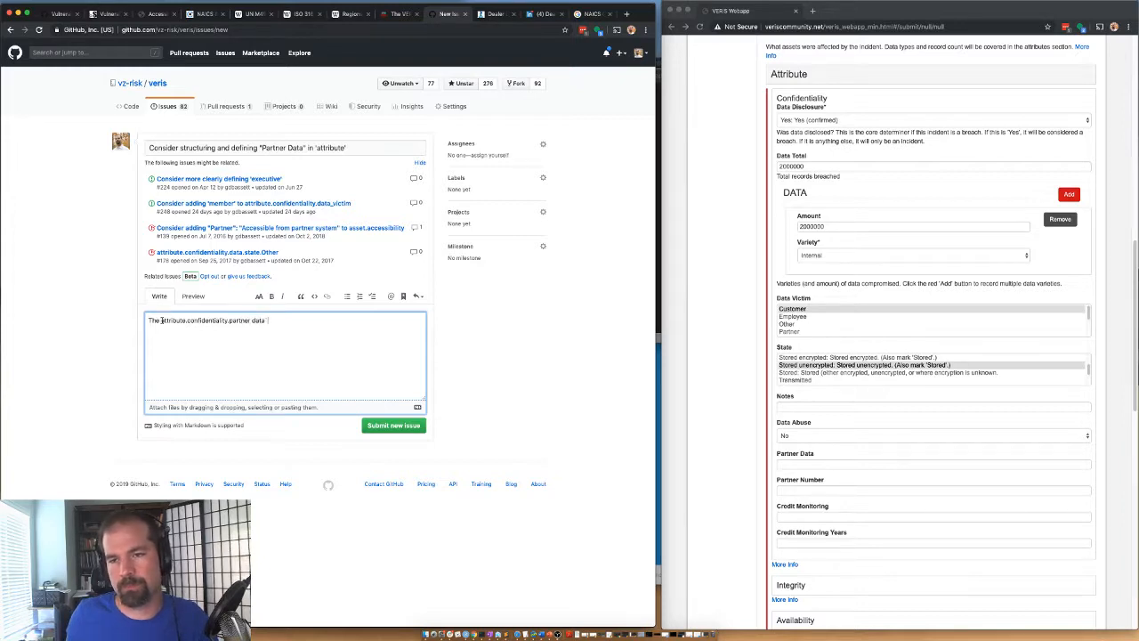
pyautogui.write('`')
pyautogui.write('field is unstruct')
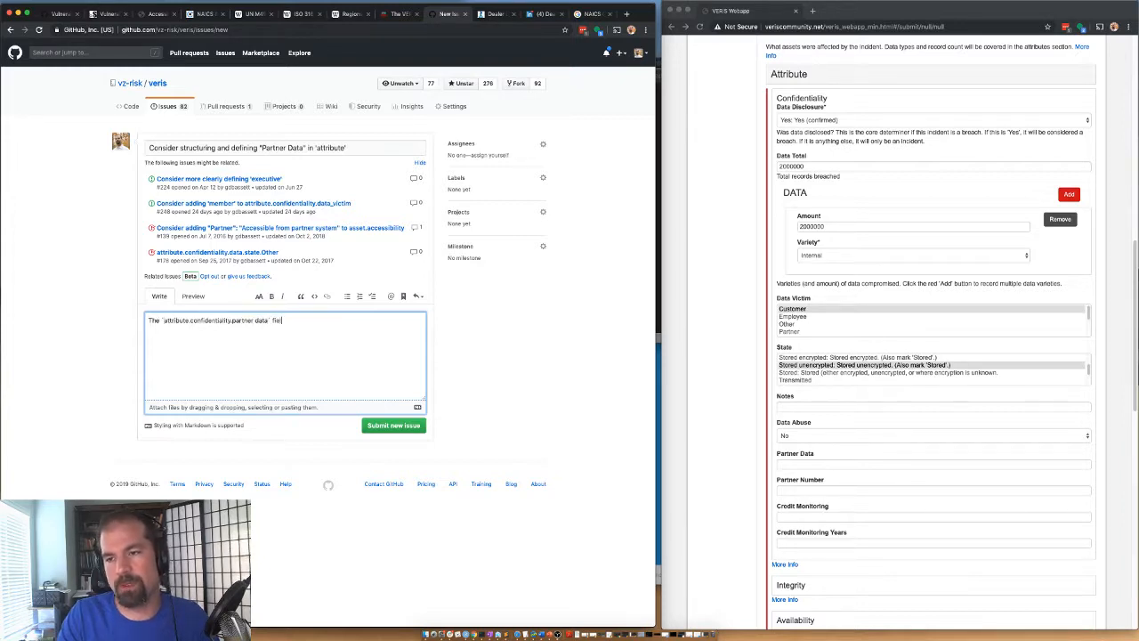
pyautogui.press('BackSpace')
pyautogui.press('BackSpace')
pyautogui.press('BackSpace')
pyautogui.press('BackSpace')
pyautogui.press('BackSpace')
pyautogui.press('BackSpace')
pyautogui.press('BackSpace')
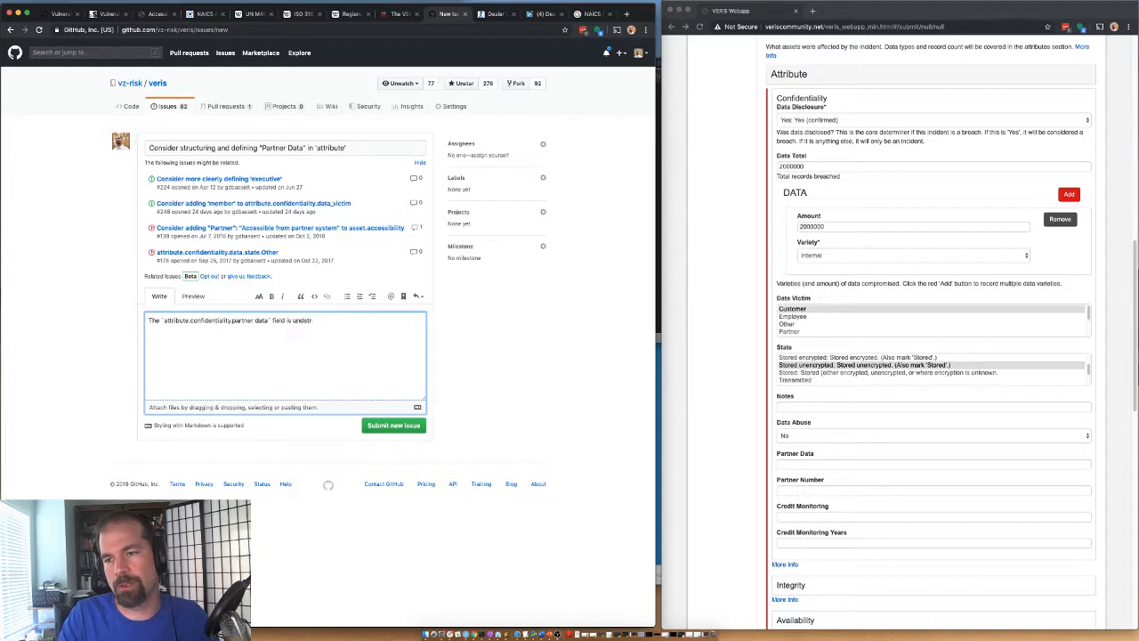
pyautogui.write('structured and poorly defined.')
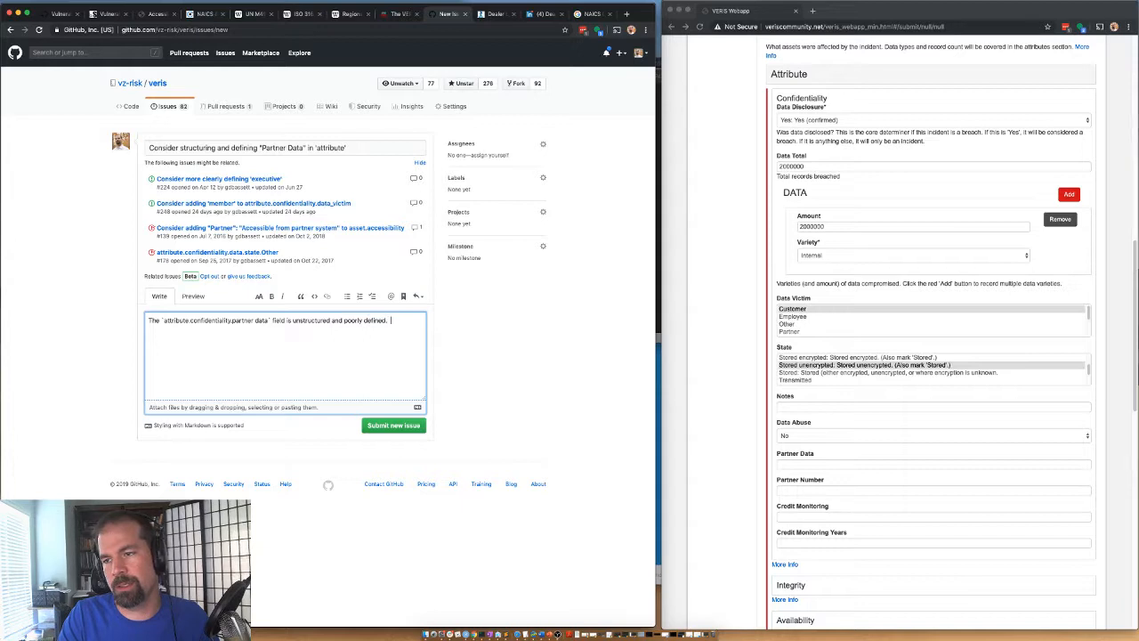
pyautogui.write('  Consider ')
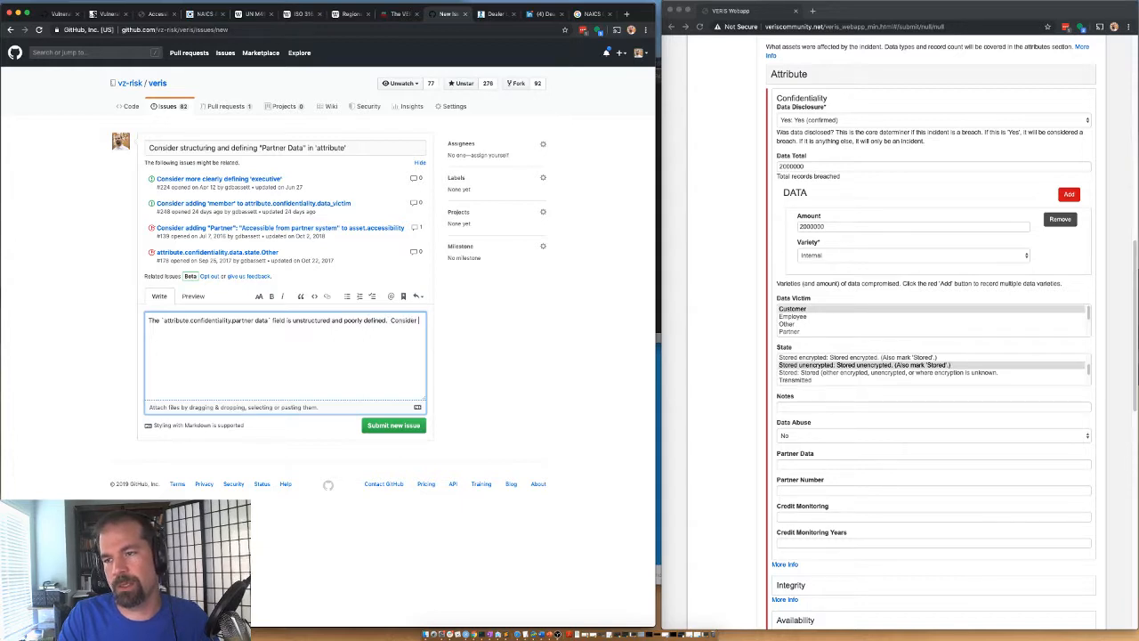
pyautogui.write('updating.')
pyautogui.click(379, 429)
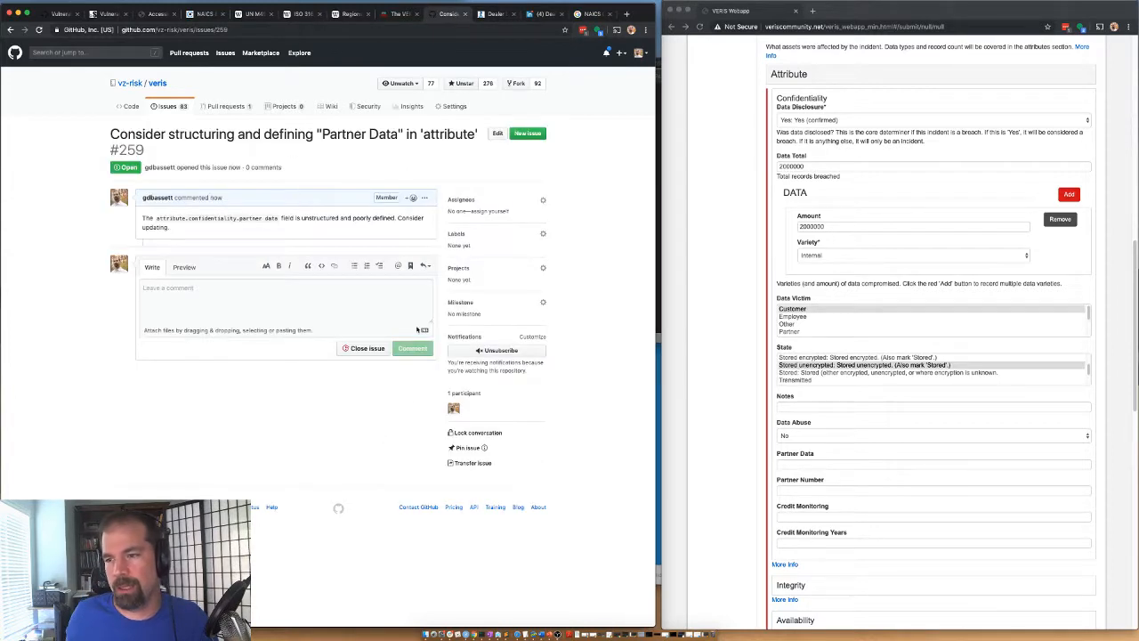
# Apply the "schema change" label to the new Partner Data issue
pyautogui.click(545, 236)
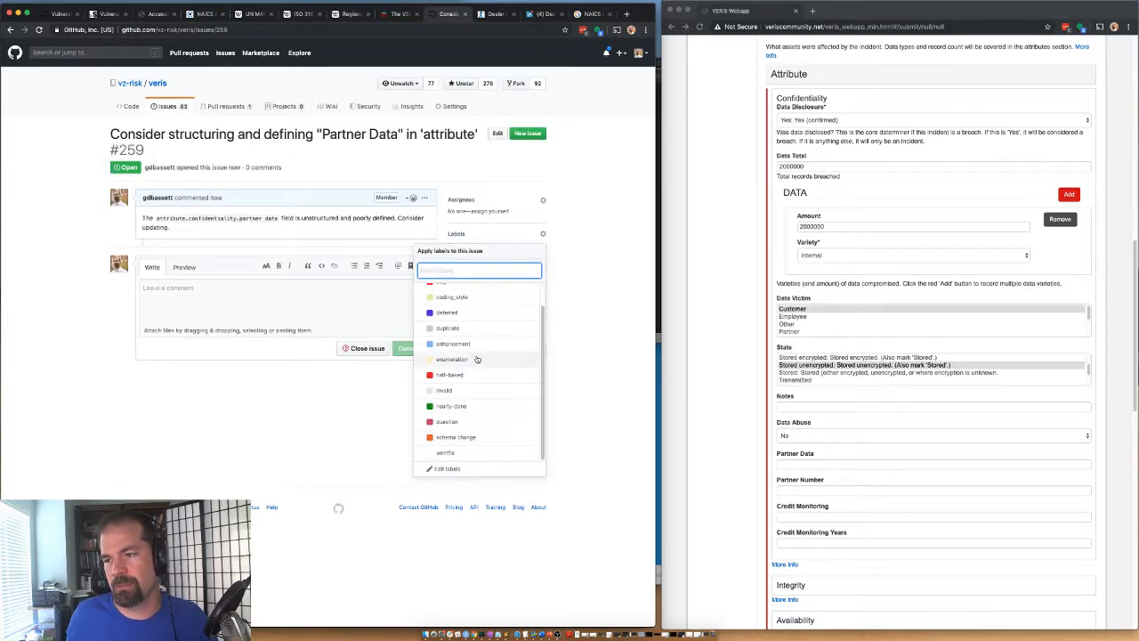
pyautogui.click(491, 437)
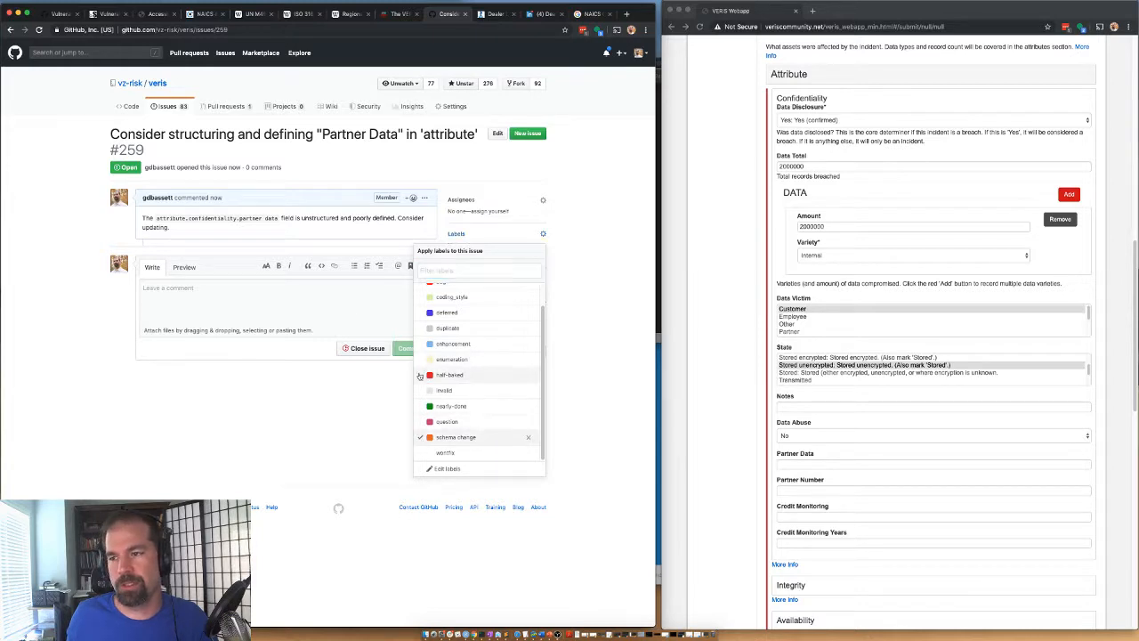
pyautogui.click(370, 458)
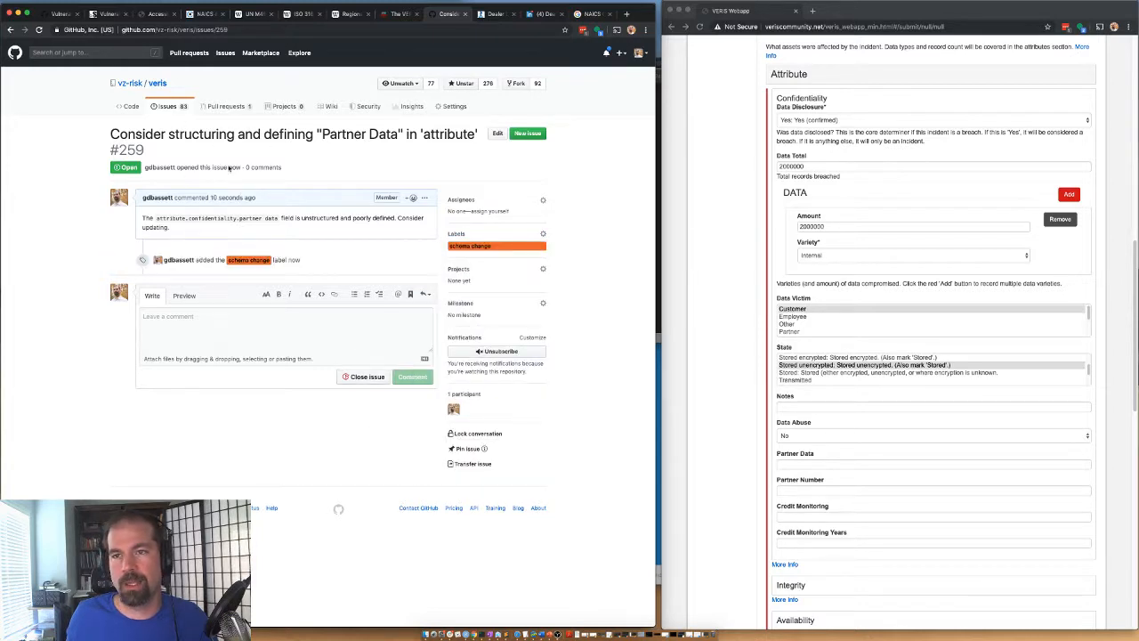
# Post a comment on the Partner Data issue reading "consider similar updates to `attribute.confidentiality.partner number`."
pyautogui.click(525, 134)
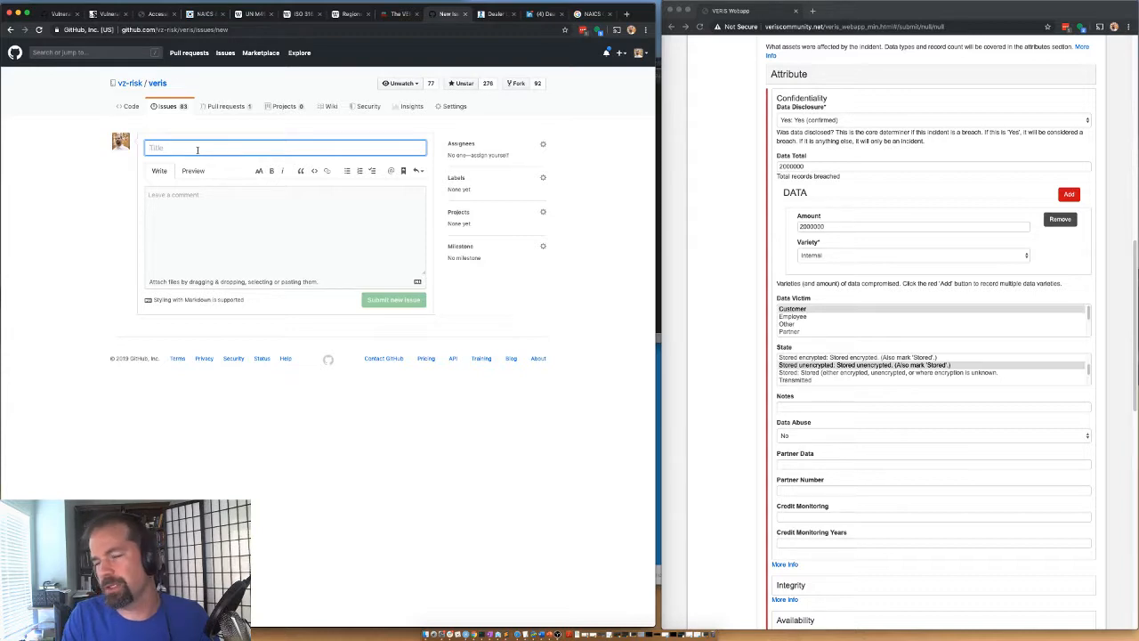
pyautogui.click(11, 30)
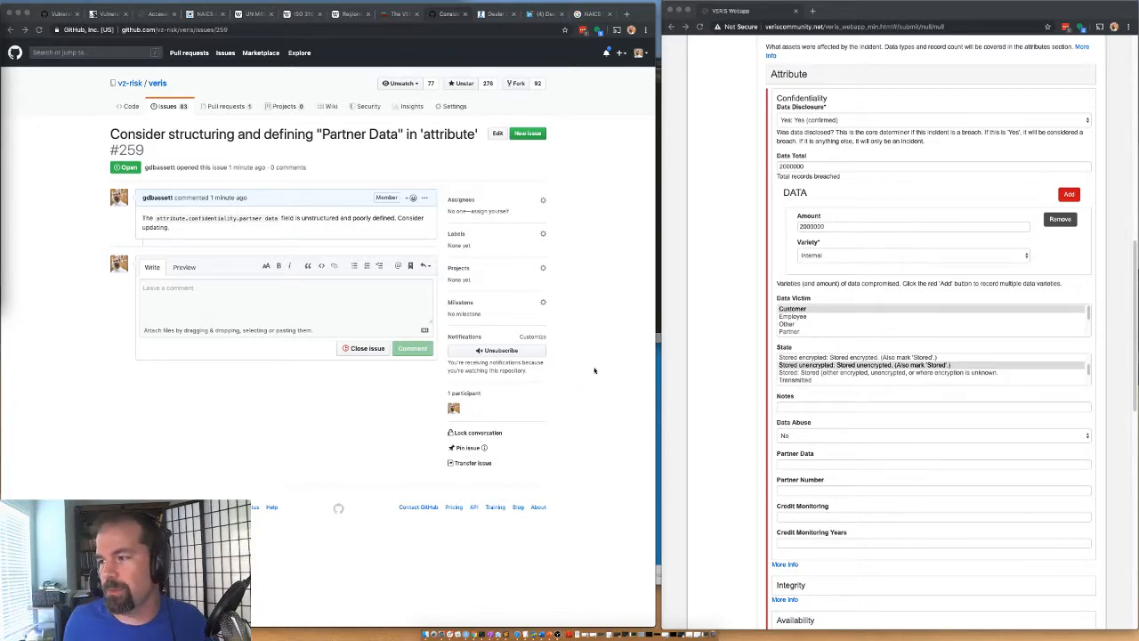
pyautogui.click(311, 292)
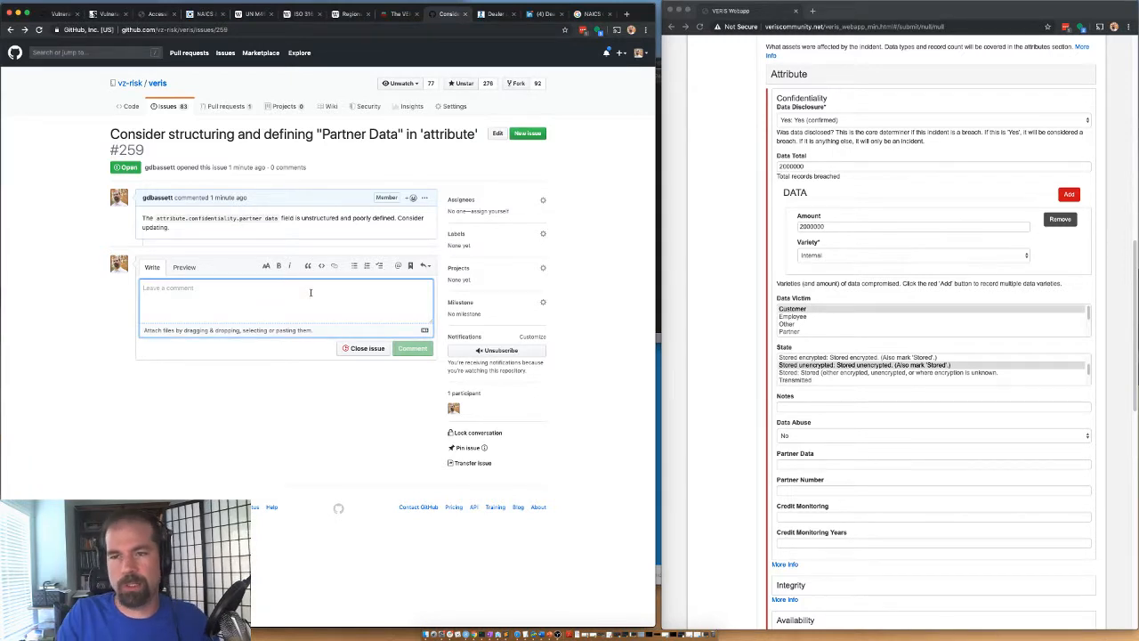
pyautogui.write('consider also')
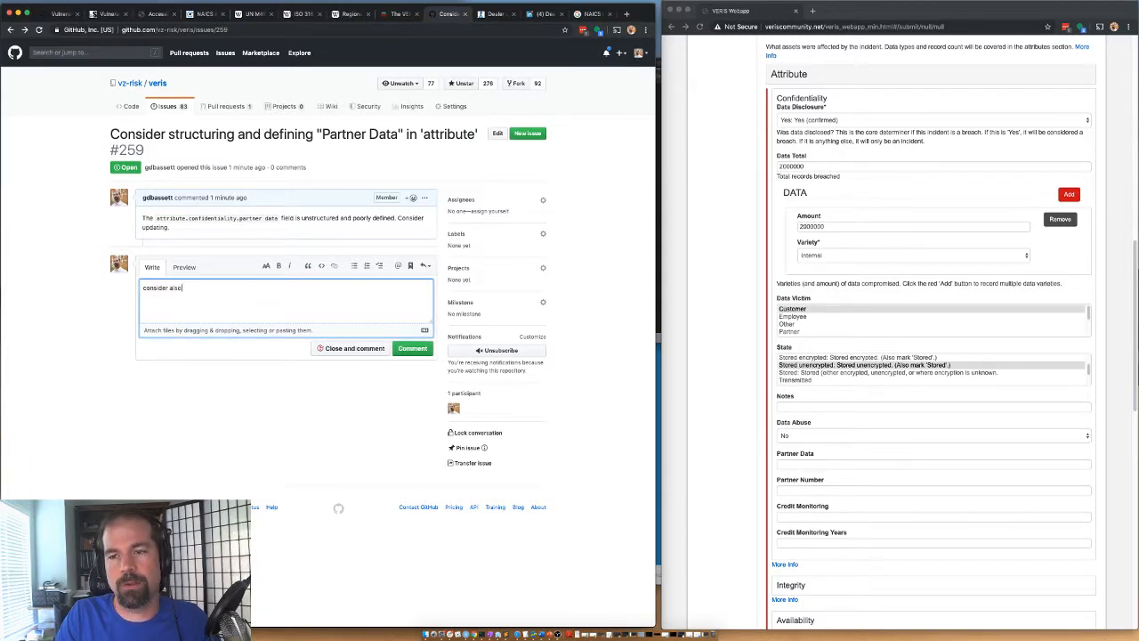
pyautogui.write(' re')
pyautogui.press('super+a')
pyautogui.write('co')
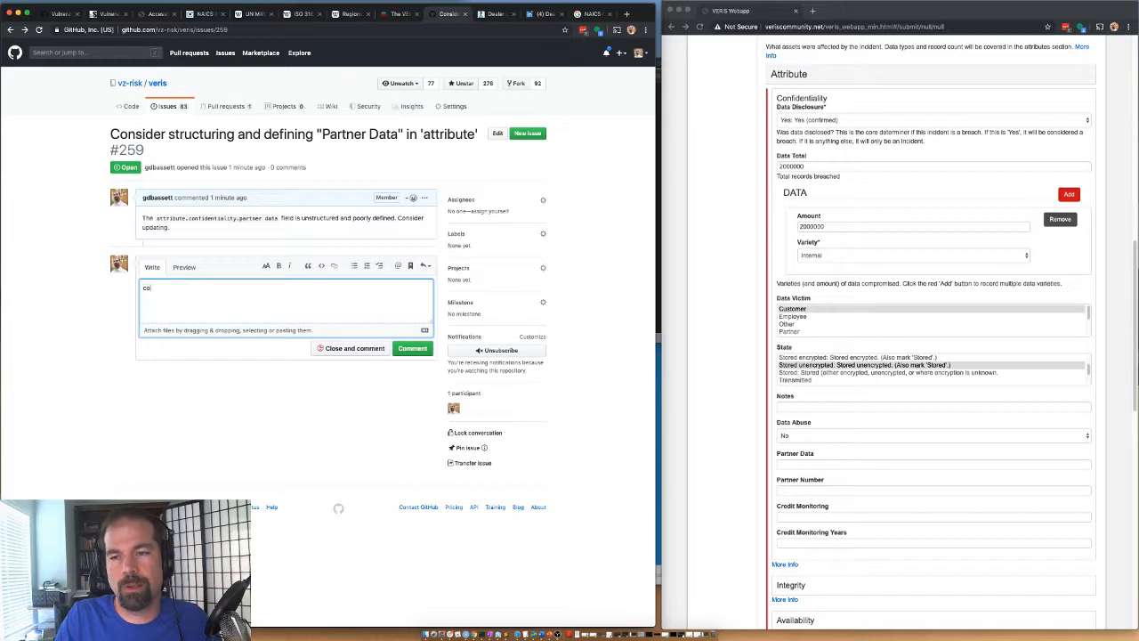
pyautogui.write('nsider simi')
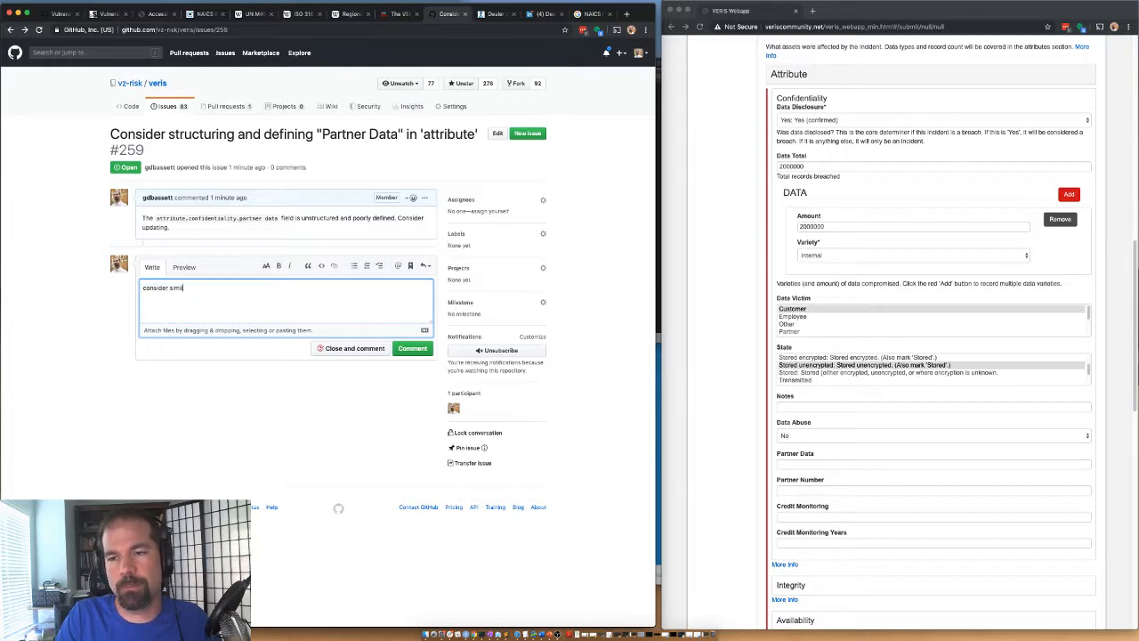
pyautogui.write('lar updates to')
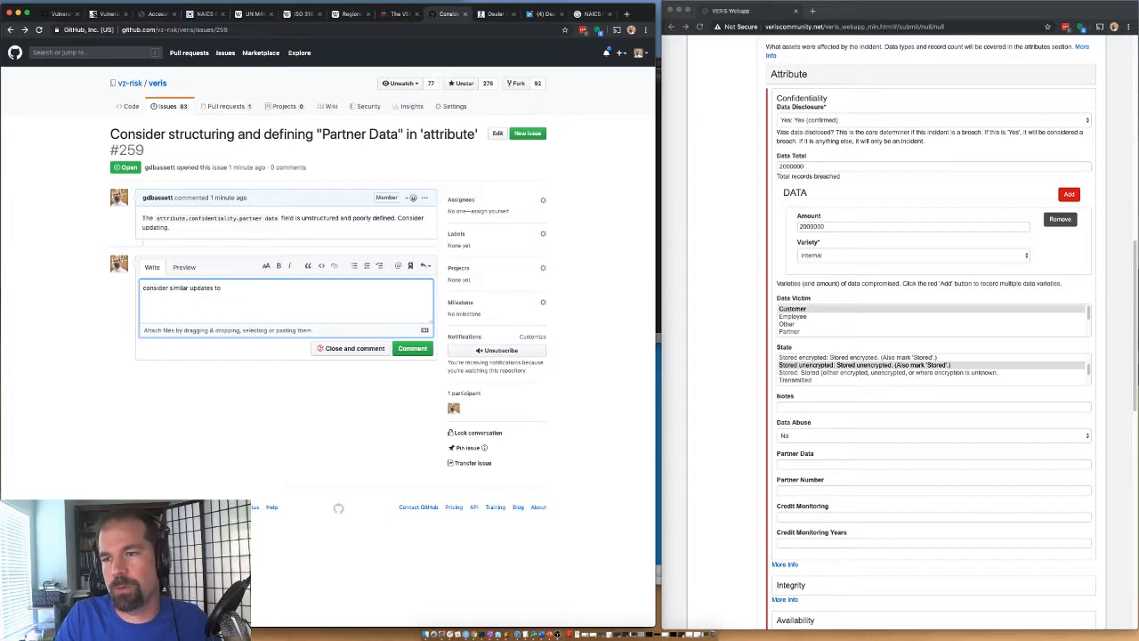
pyautogui.write(' `attribut')
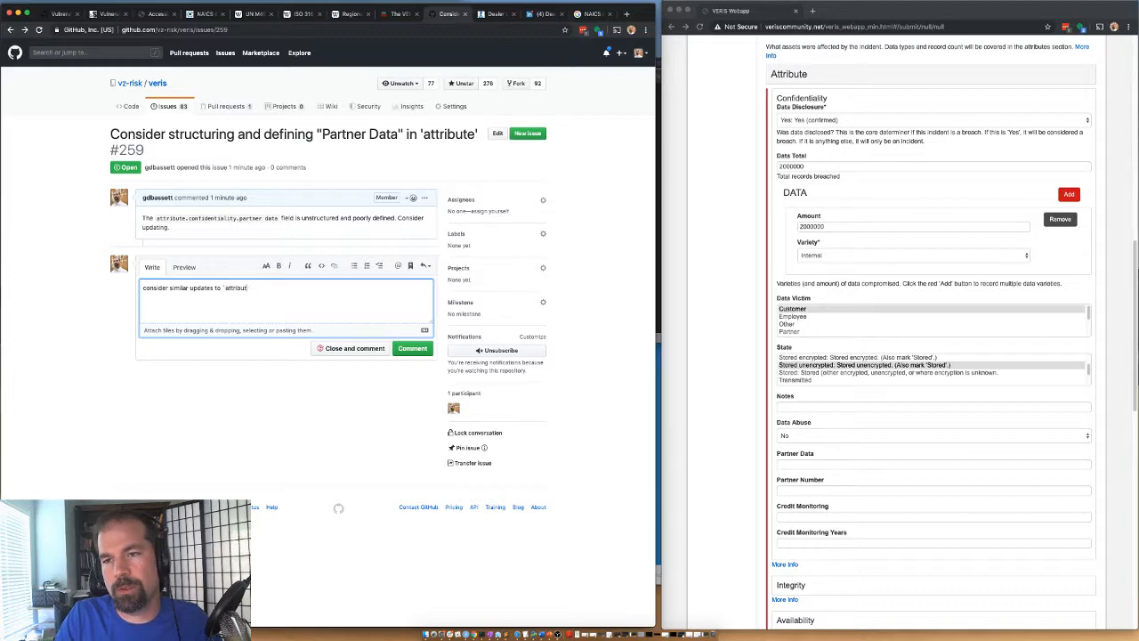
pyautogui.write('e.confidentiality.')
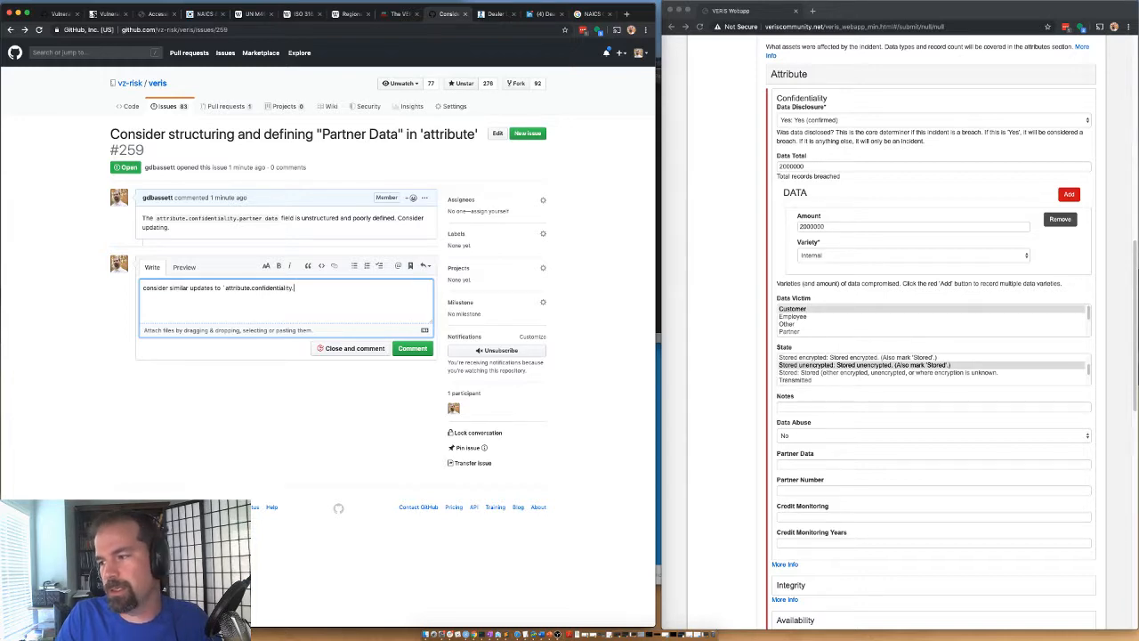
pyautogui.write('partner number`.')
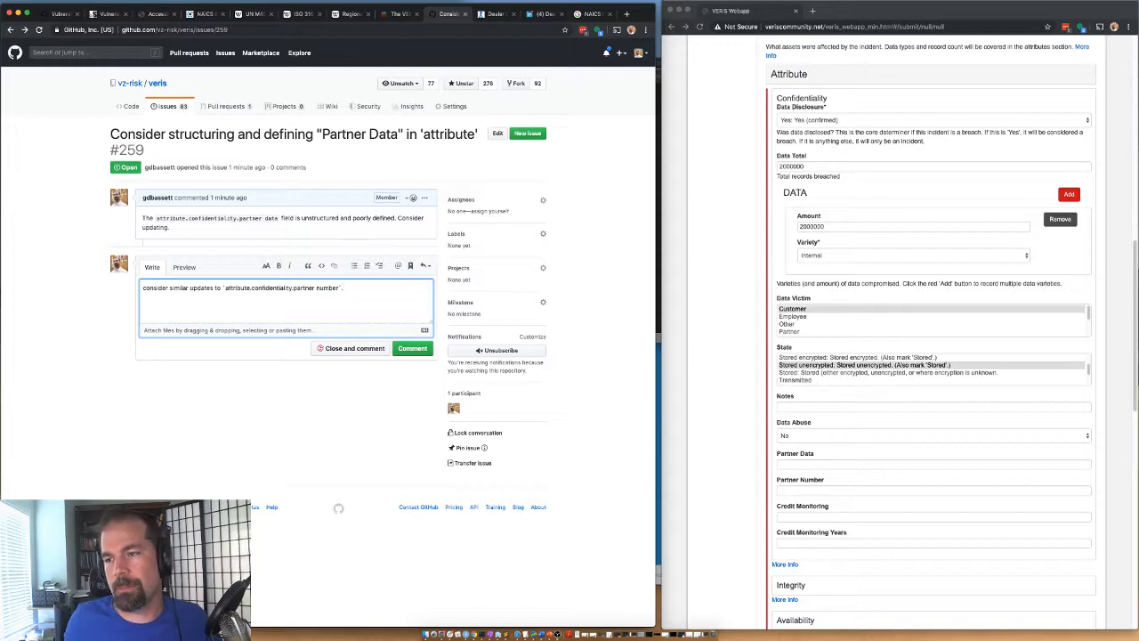
pyautogui.click(412, 347)
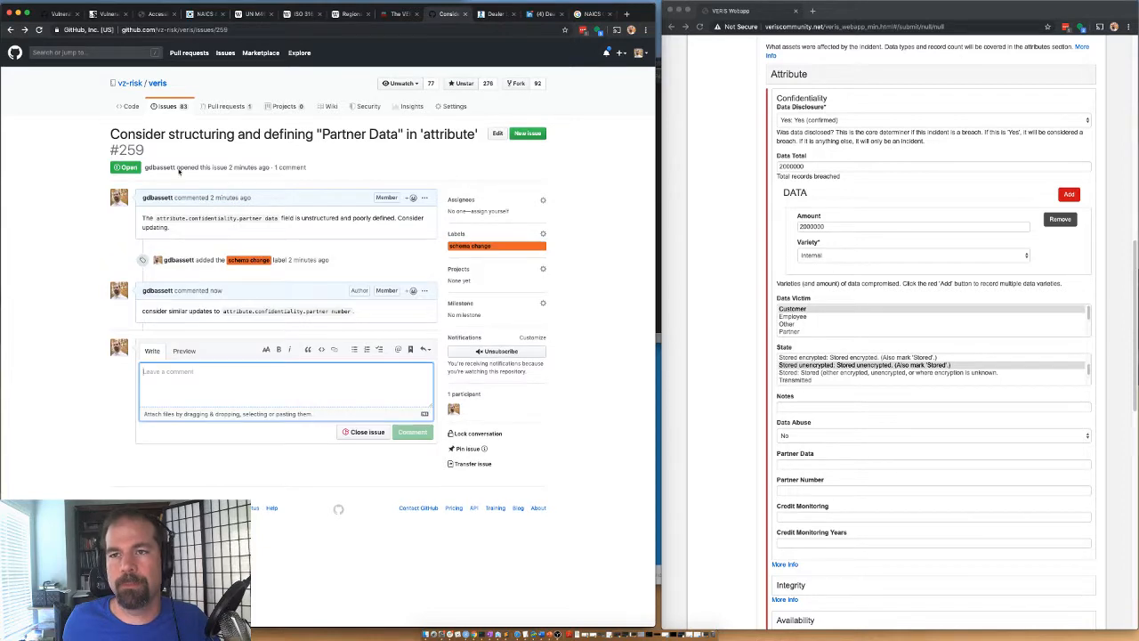
# Start a new issue in vz-risk/veris titled "Update 'credit monitoring' in attribute to be logical"
pyautogui.click(527, 133)
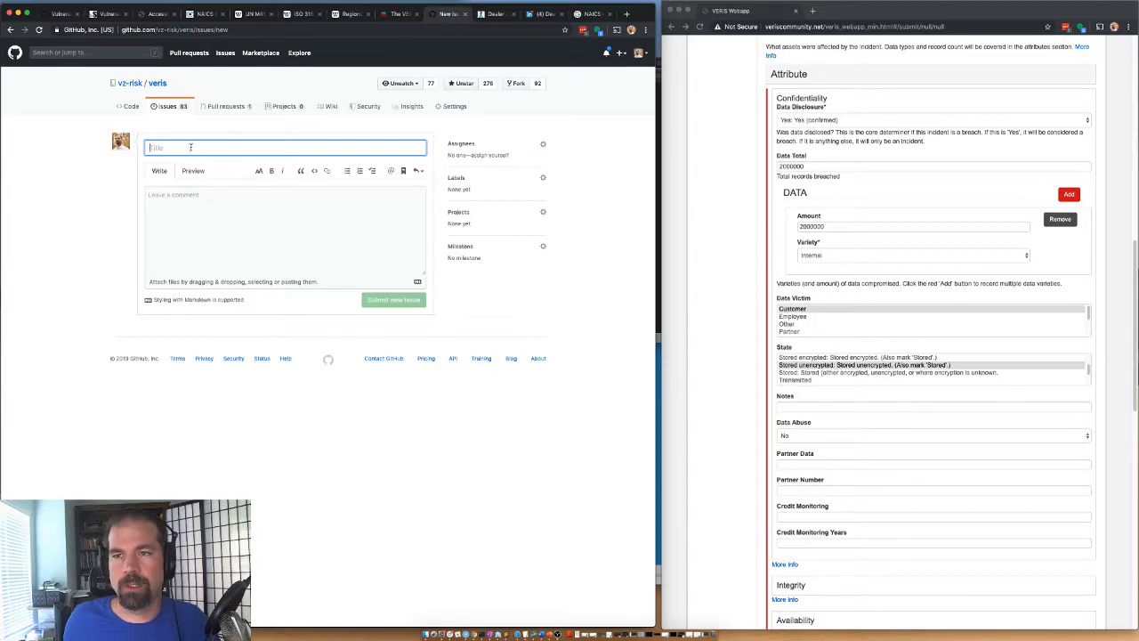
pyautogui.write('Update')
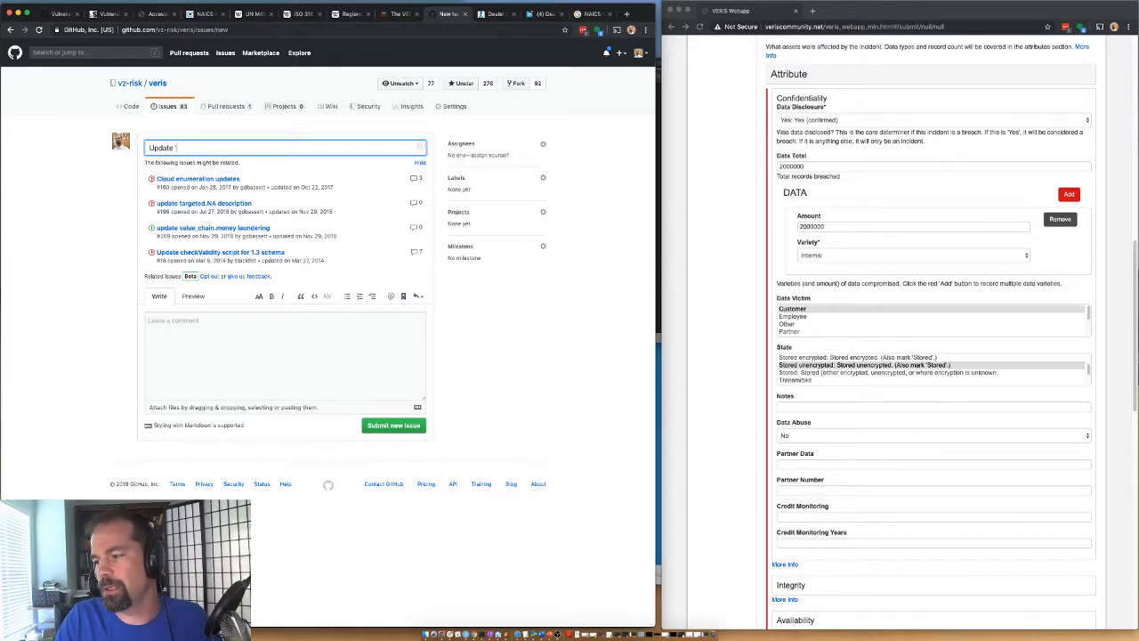
pyautogui.write("credit monitoring'")
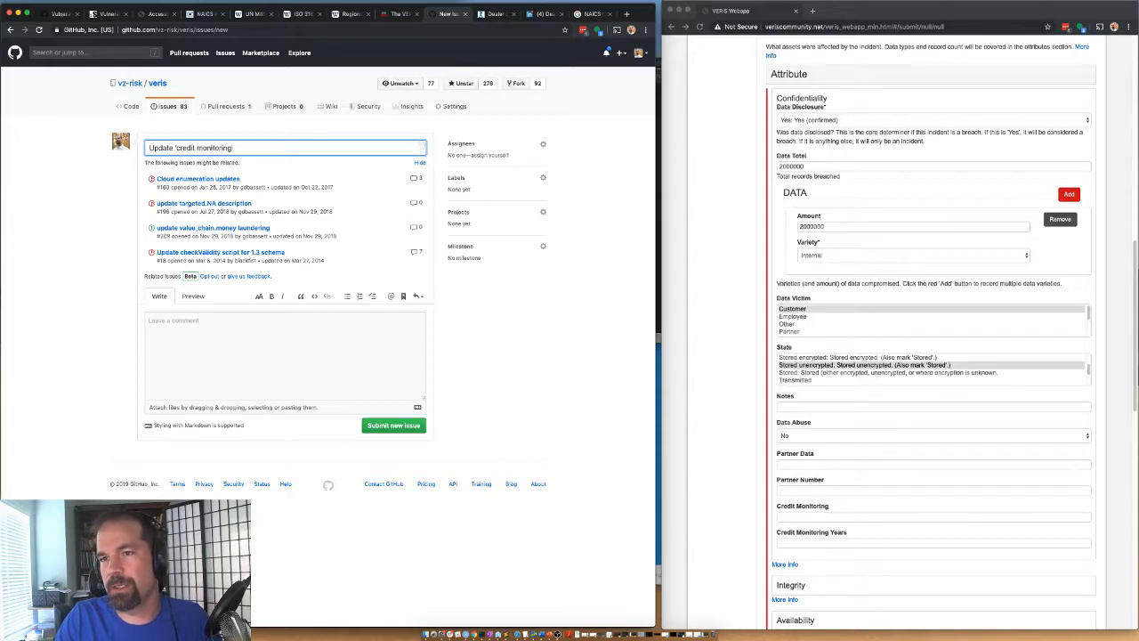
pyautogui.write(' in attribute e')
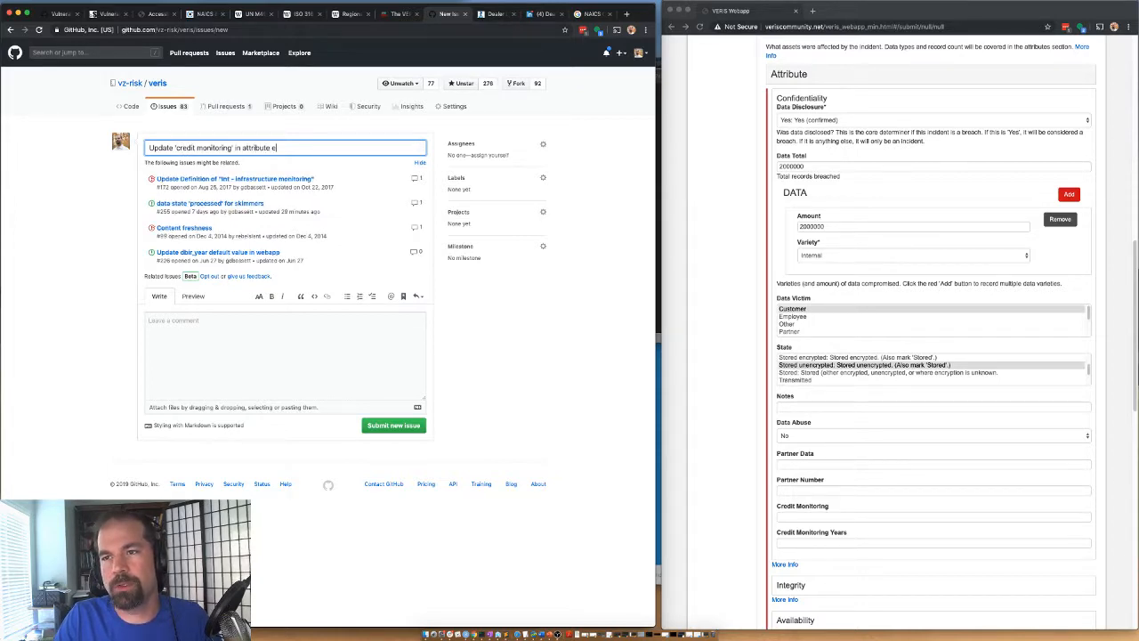
pyautogui.press('BackSpace')
pyautogui.write('to ')
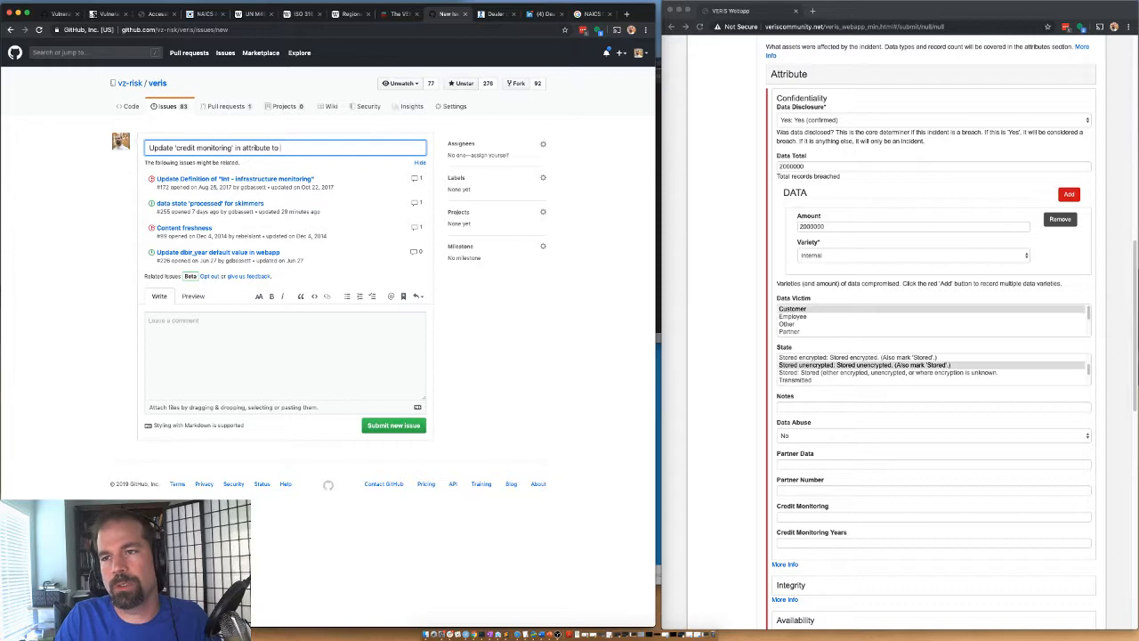
pyautogui.write('be logical')
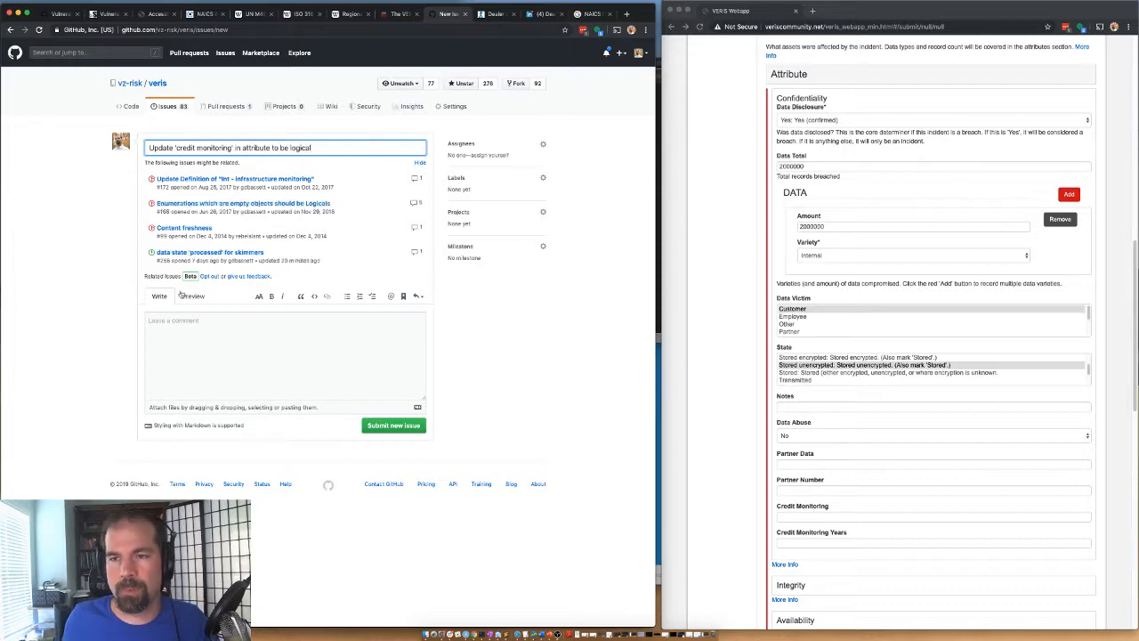
# Begin the issue description with "`attribute.confidentiality.credit monitoring` is currently free form. It should be an enumeration of:"
pyautogui.click(190, 323)
pyautogui.write('`attribute.c')
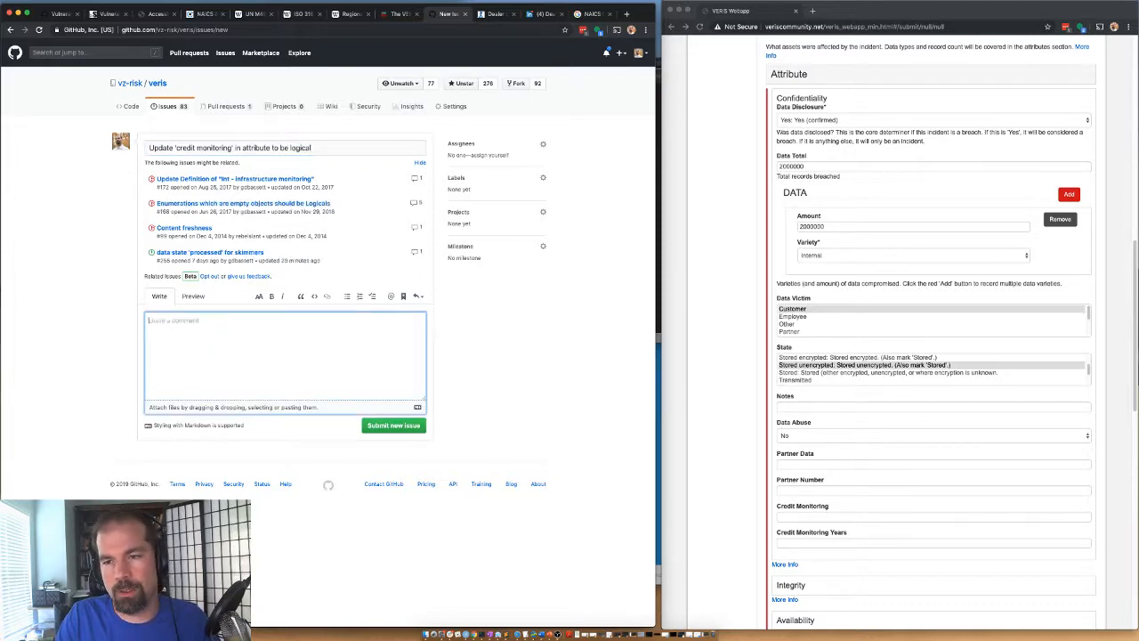
pyautogui.write('onfide')
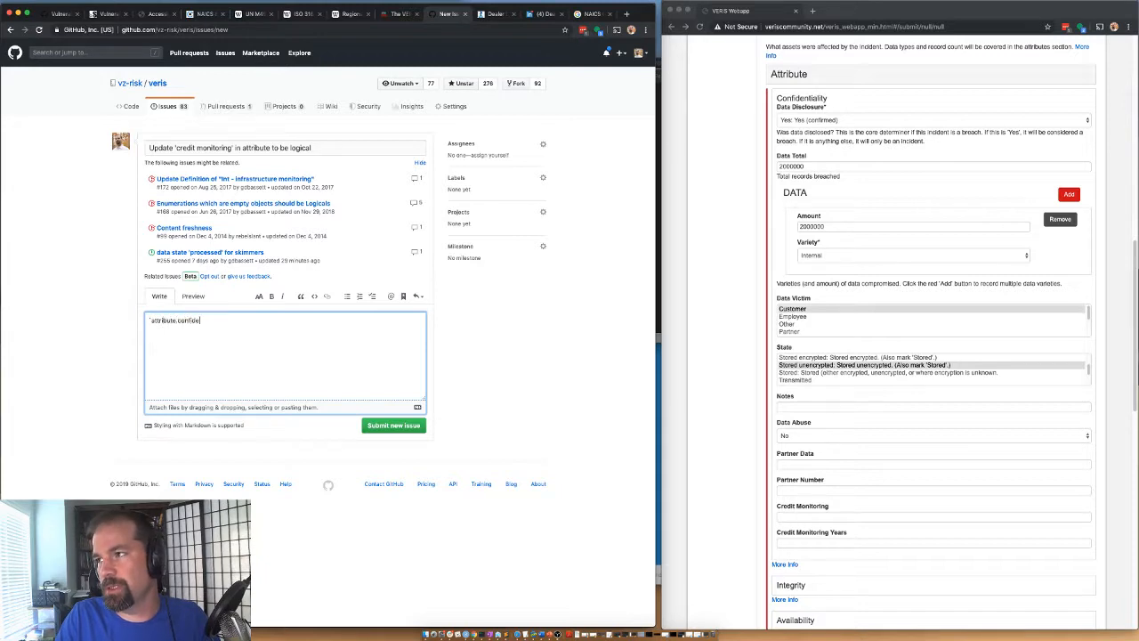
pyautogui.write('ntiality.dredit monito')
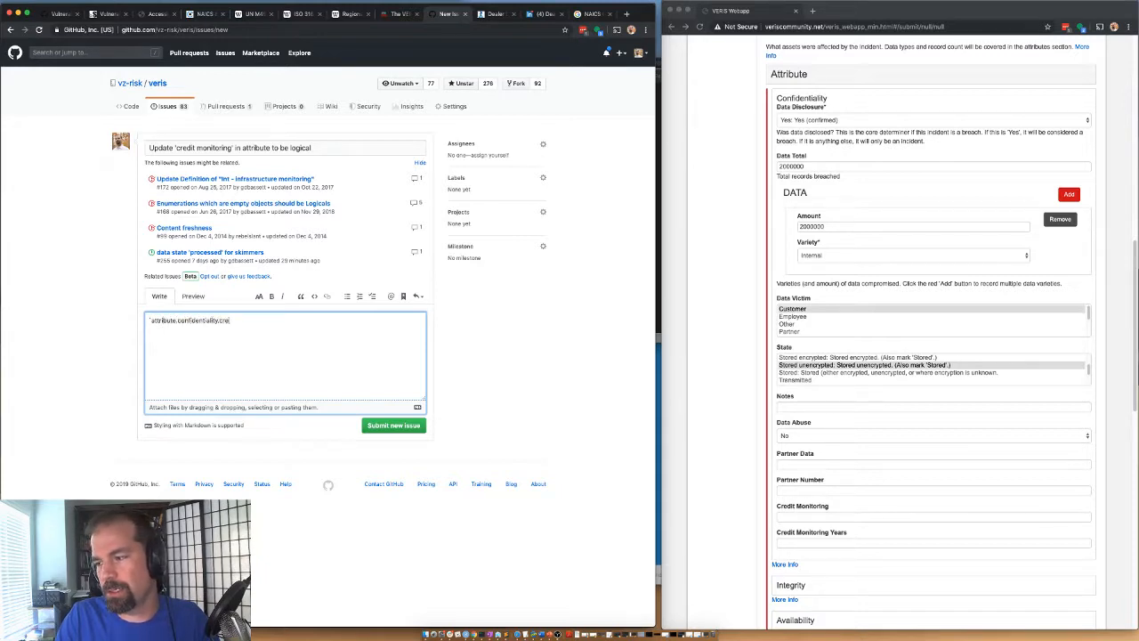
pyautogui.press('BackSpace')
pyautogui.press('BackSpace')
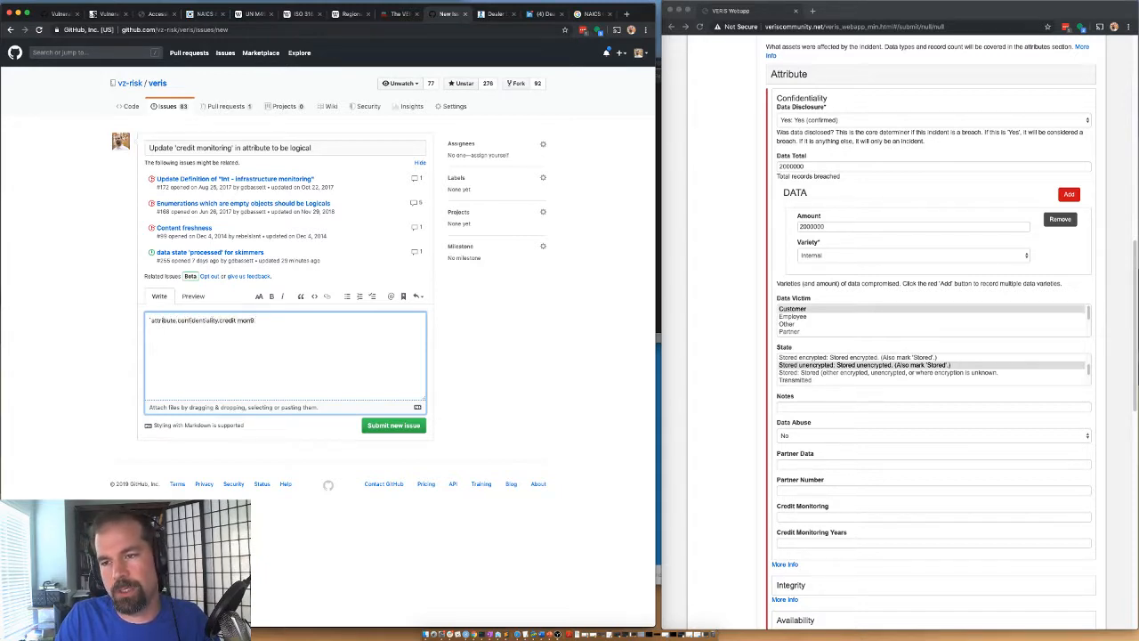
pyautogui.write('itoring` is')
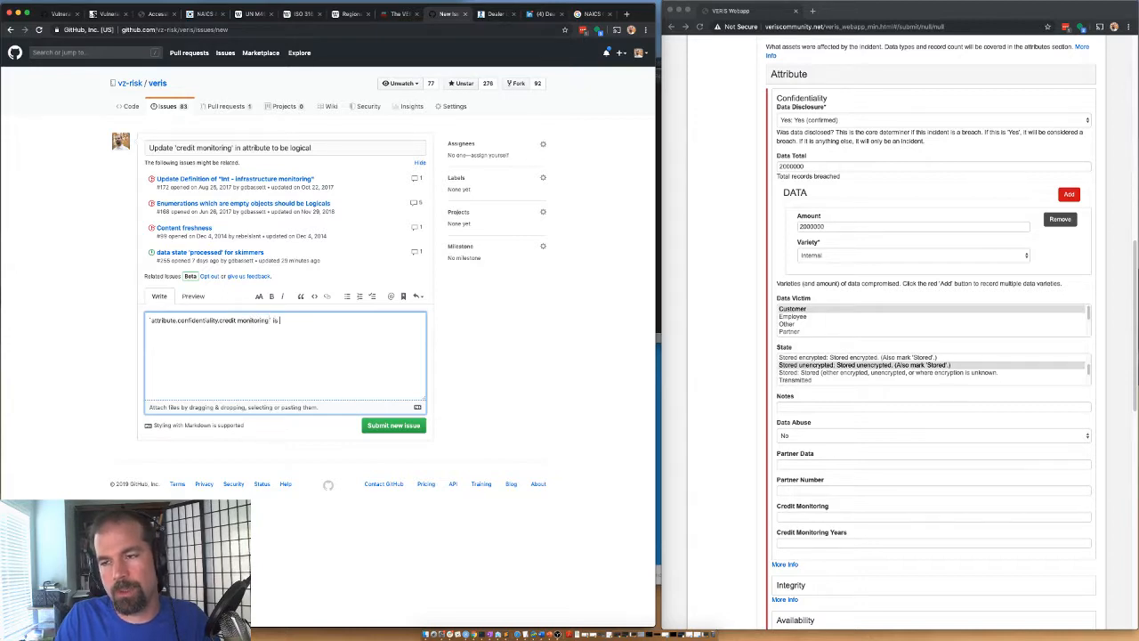
pyautogui.write(' currently ')
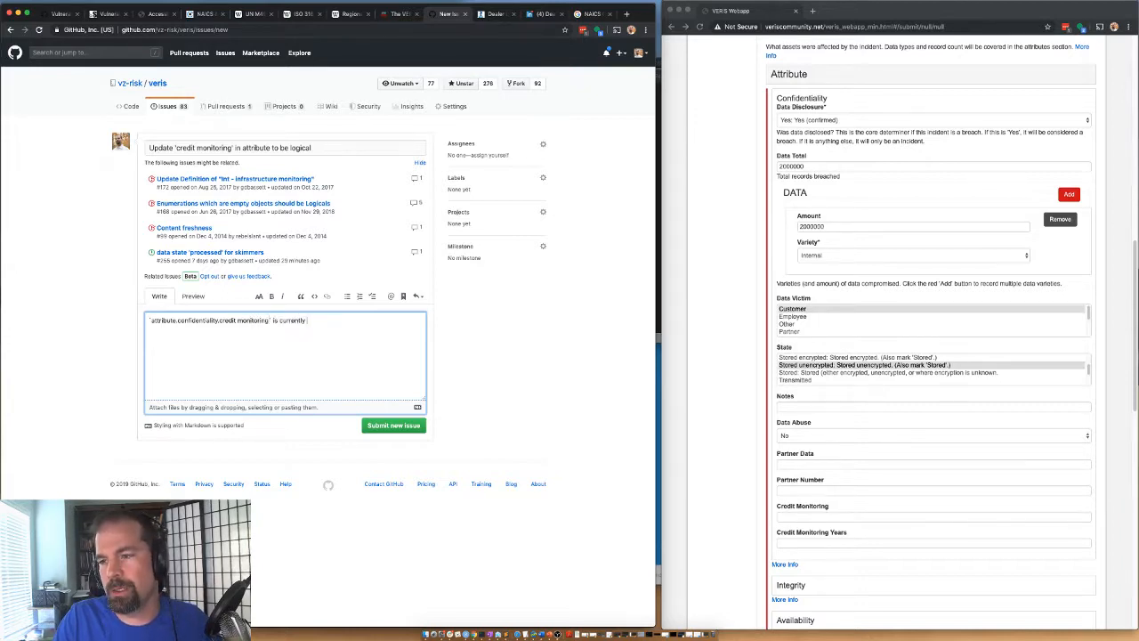
pyautogui.write('free form.  It')
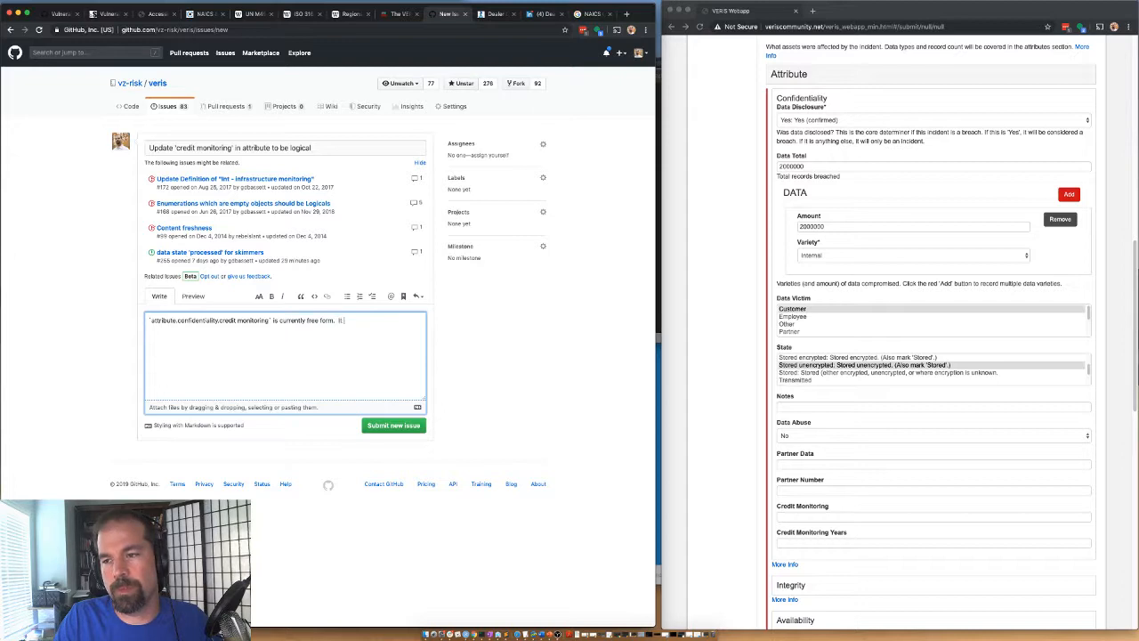
pyautogui.write(' should be an enu')
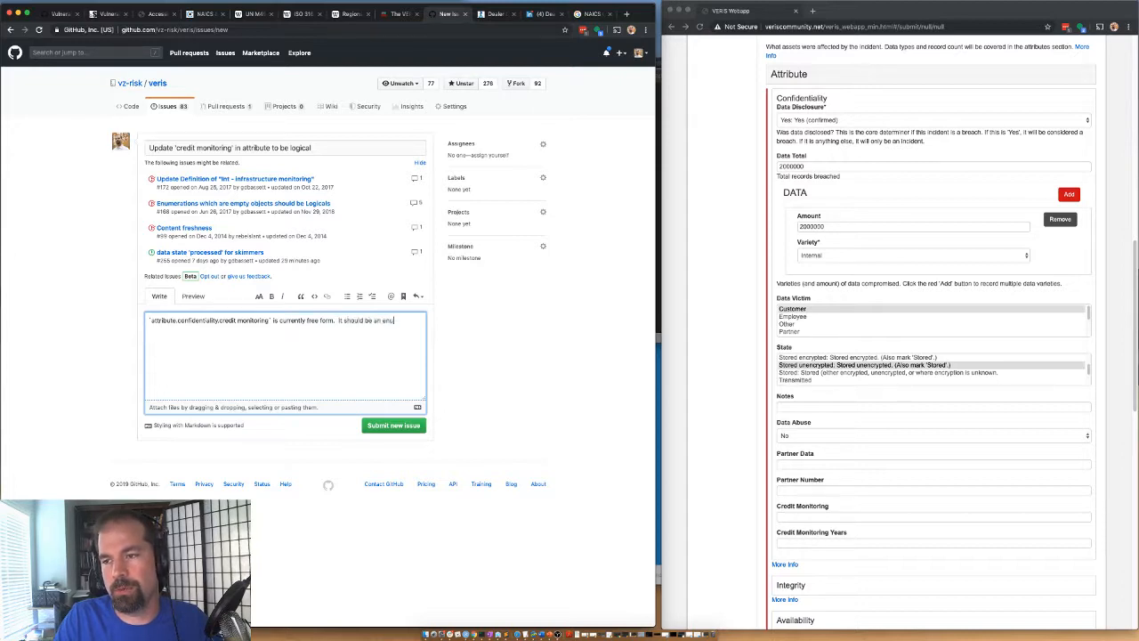
pyautogui.write('meration of:')
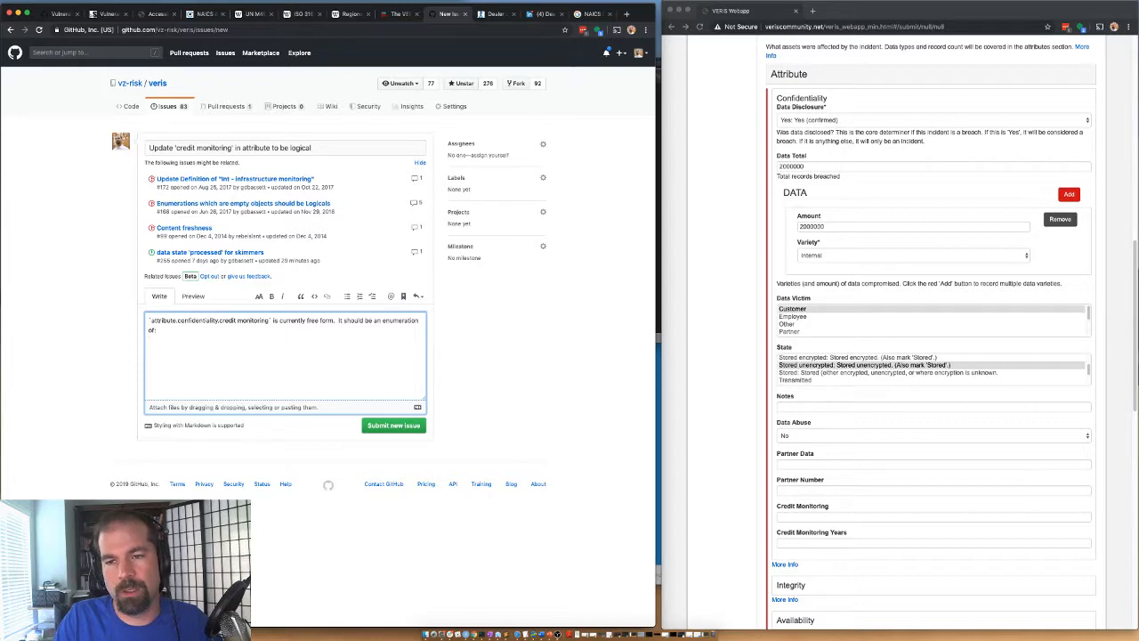
# Finish the description with the lines "yes, no, unknown, other" and "with a limit of 1 choice.", and submit the issue
pyautogui.write('yes, no, ')
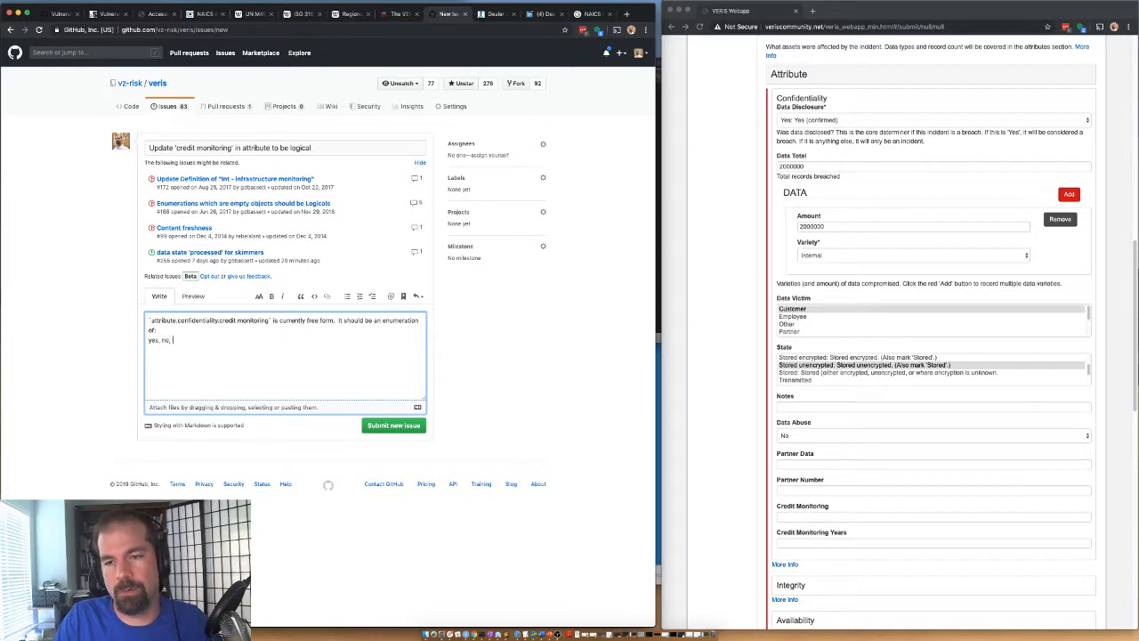
pyautogui.write('unknown, o')
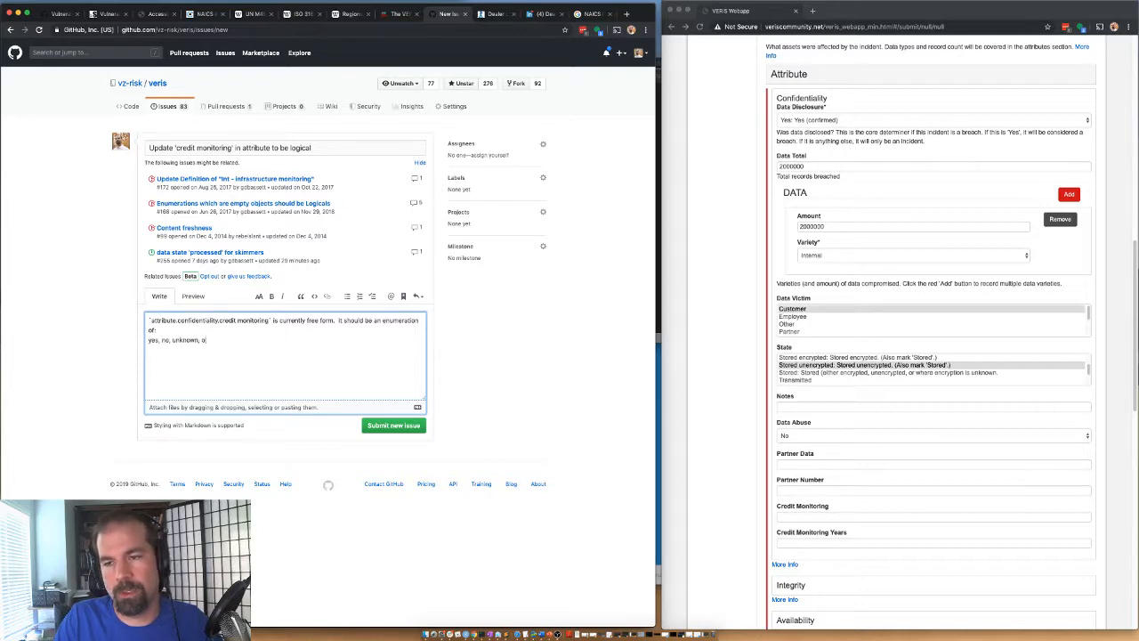
pyautogui.write('ther with')
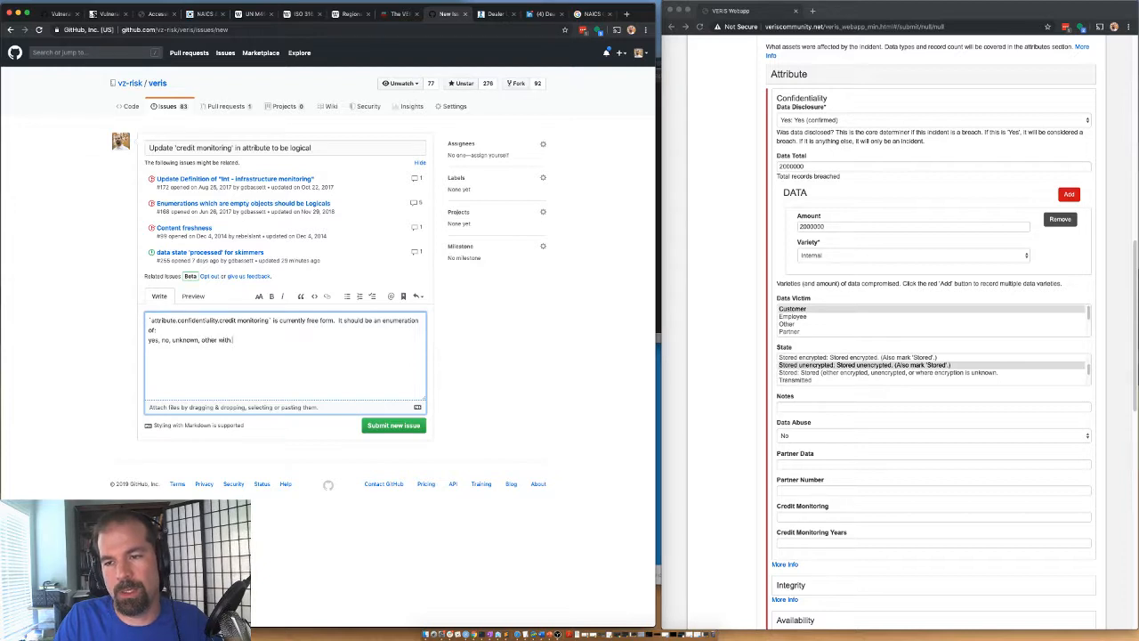
pyautogui.press('BackSpace')
pyautogui.press('BackSpace')
pyautogui.press('BackSpace')
pyautogui.press('BackSpace')
pyautogui.write('with a limit of 1 choice.')
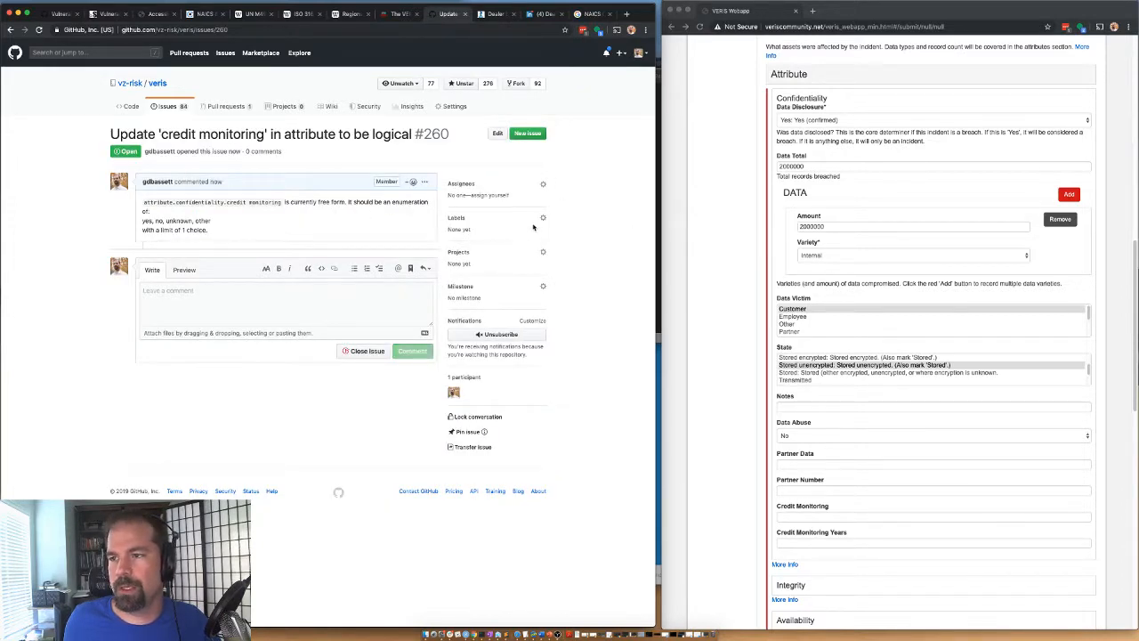
# Apply the "schema change" label to the new credit monitoring issue
pyautogui.click(542, 218)
pyautogui.scroll(-1, 461, 400)
pyautogui.click(461, 420)
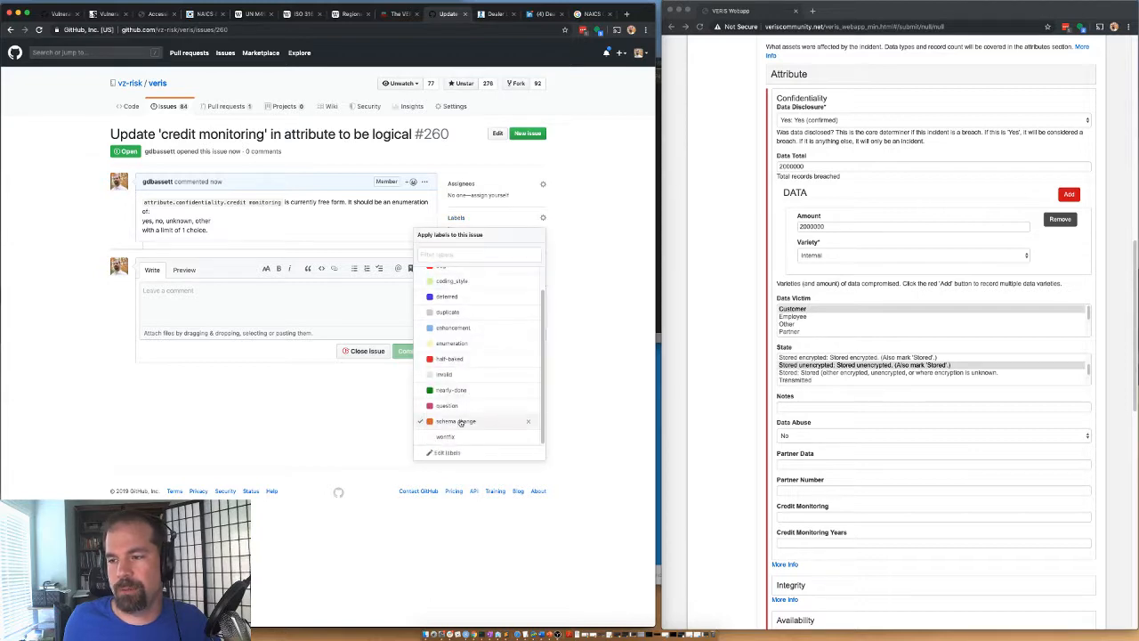
pyautogui.click(292, 411)
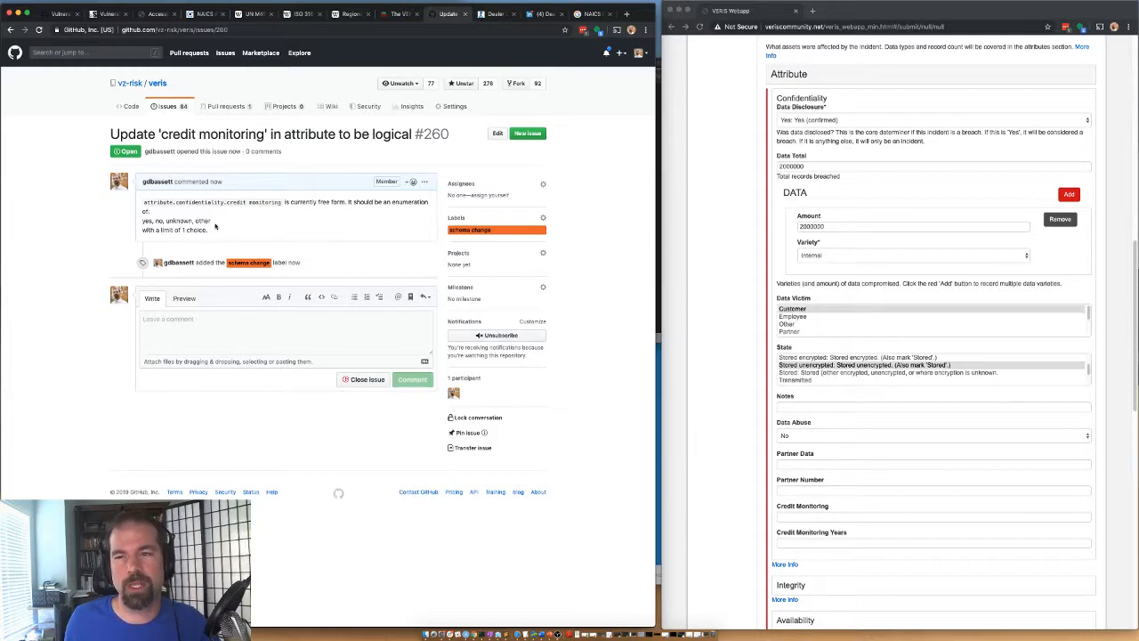
pyautogui.moveTo(212, 221); pyautogui.dragTo(145, 221)
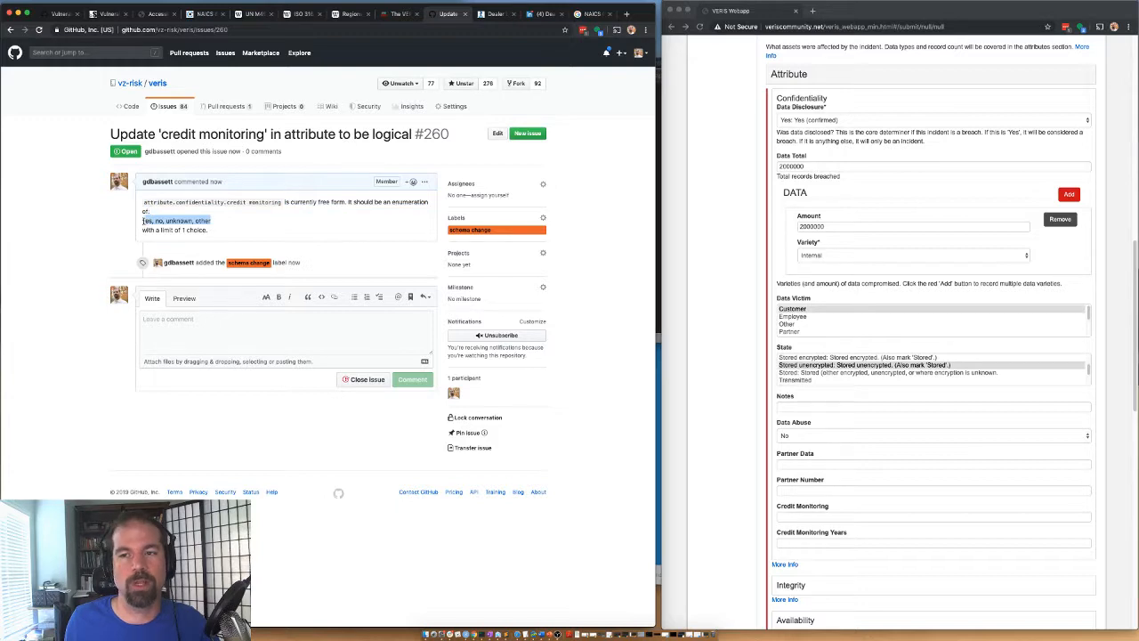
pyautogui.click(163, 226)
pyautogui.moveTo(143, 220)
pyautogui.mouseDown()
pyautogui.moveTo(219, 223)
pyautogui.moveTo(141, 221)
pyautogui.mouseUp()
pyautogui.doubleClick(211, 221)
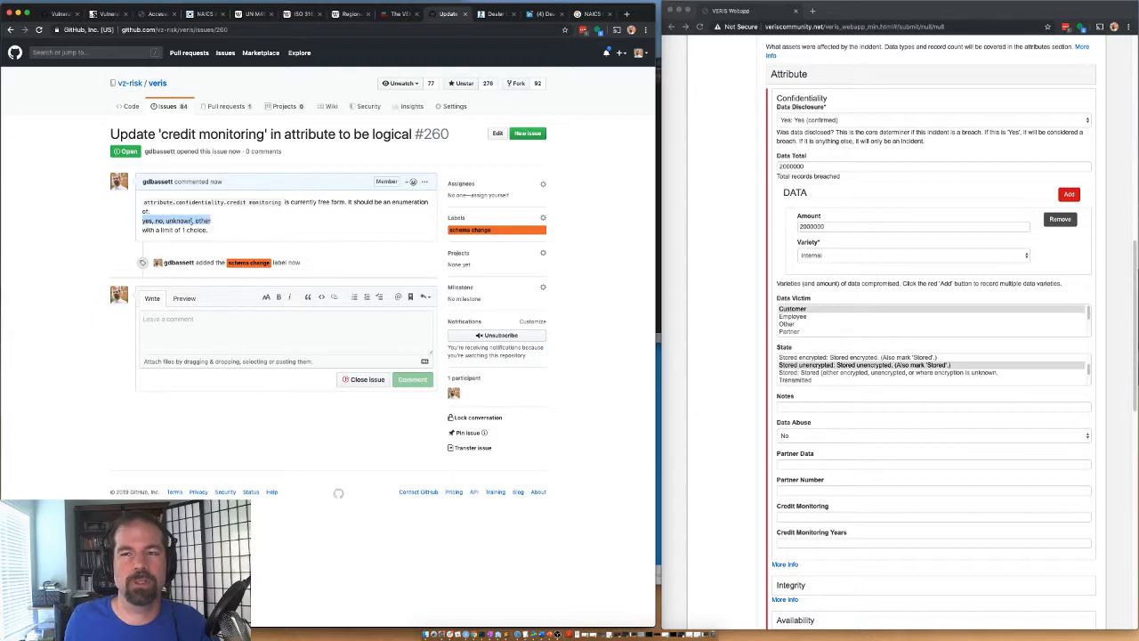
pyautogui.doubleClick(202, 221)
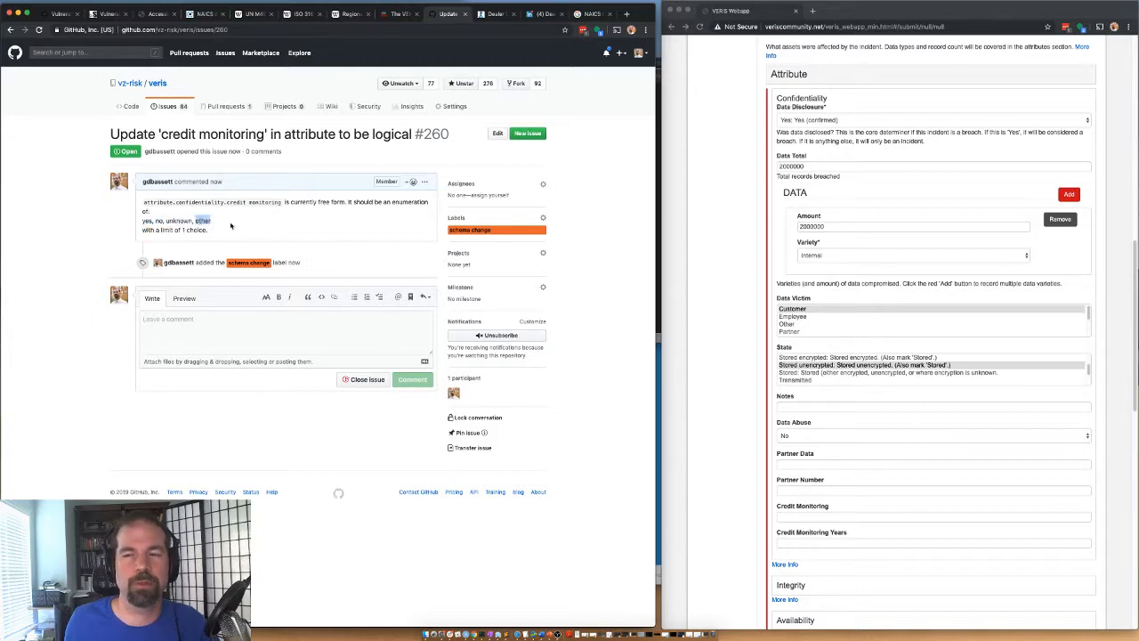
pyautogui.click(220, 229)
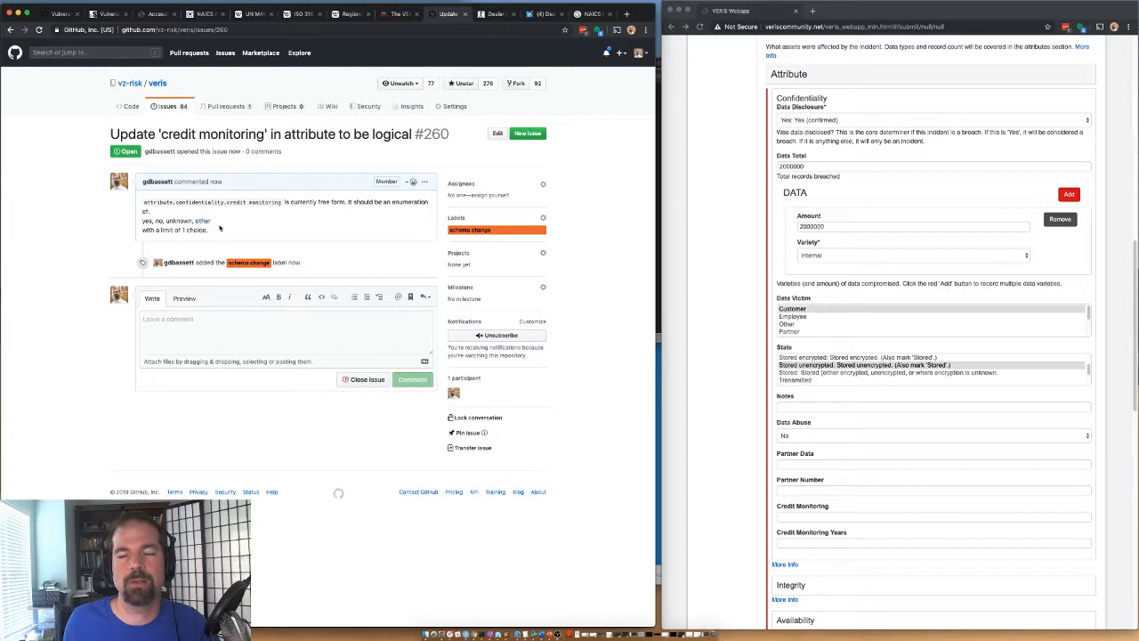
pyautogui.moveTo(216, 224); pyautogui.dragTo(121, 213)
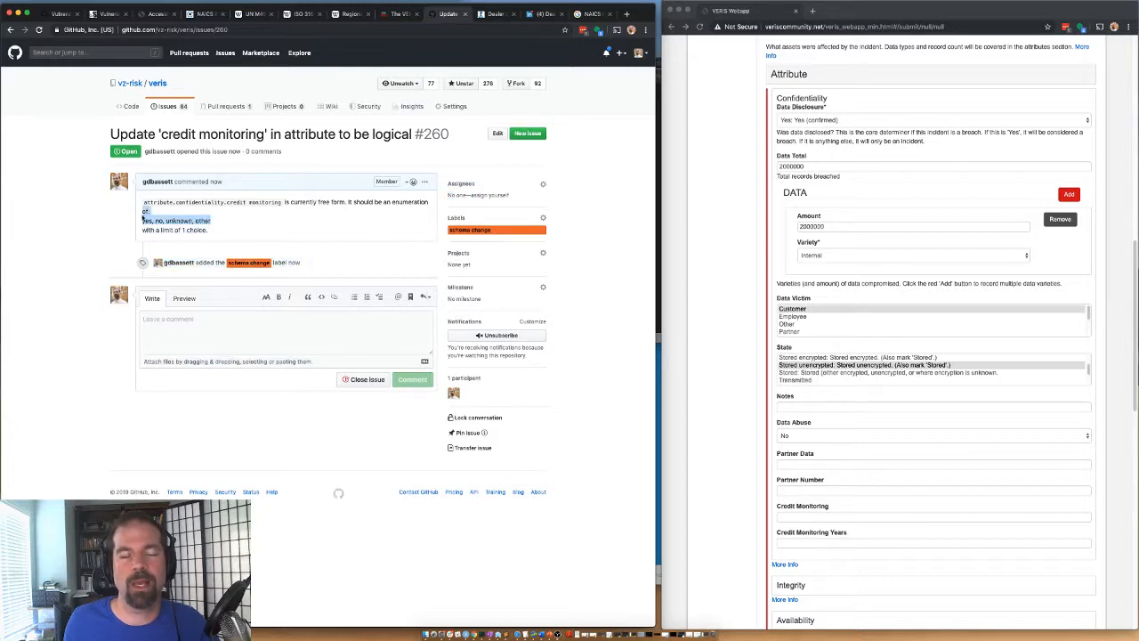
pyautogui.click(143, 217)
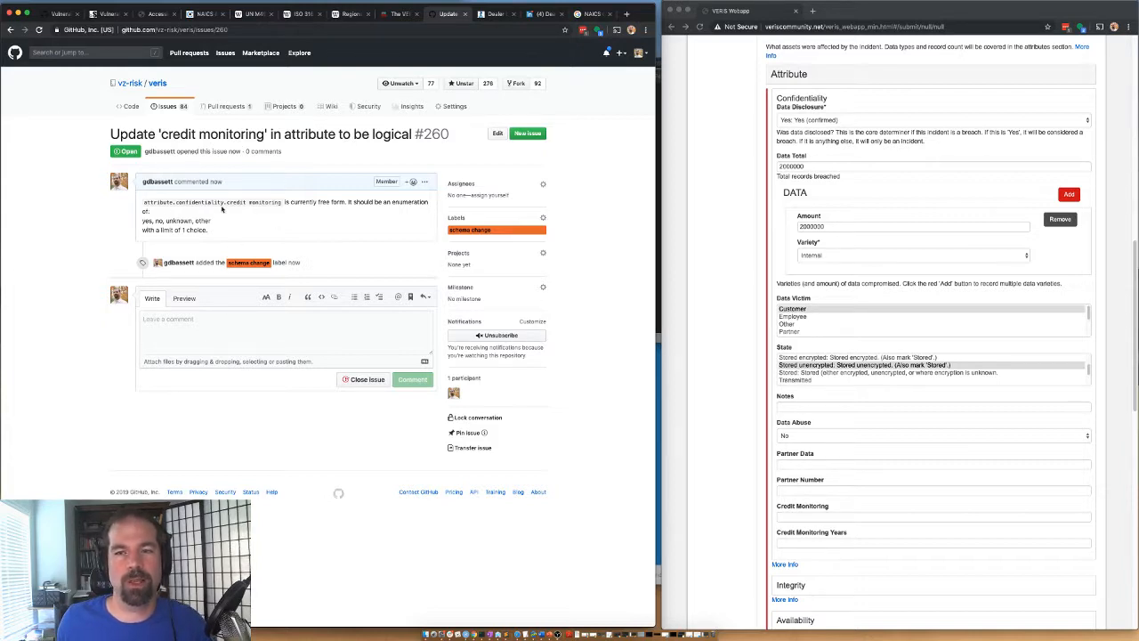
pyautogui.moveTo(180, 204)
pyautogui.mouseDown()
pyautogui.moveTo(217, 230)
pyautogui.moveTo(191, 214)
pyautogui.mouseUp()
pyautogui.click(211, 232)
pyautogui.click(184, 202)
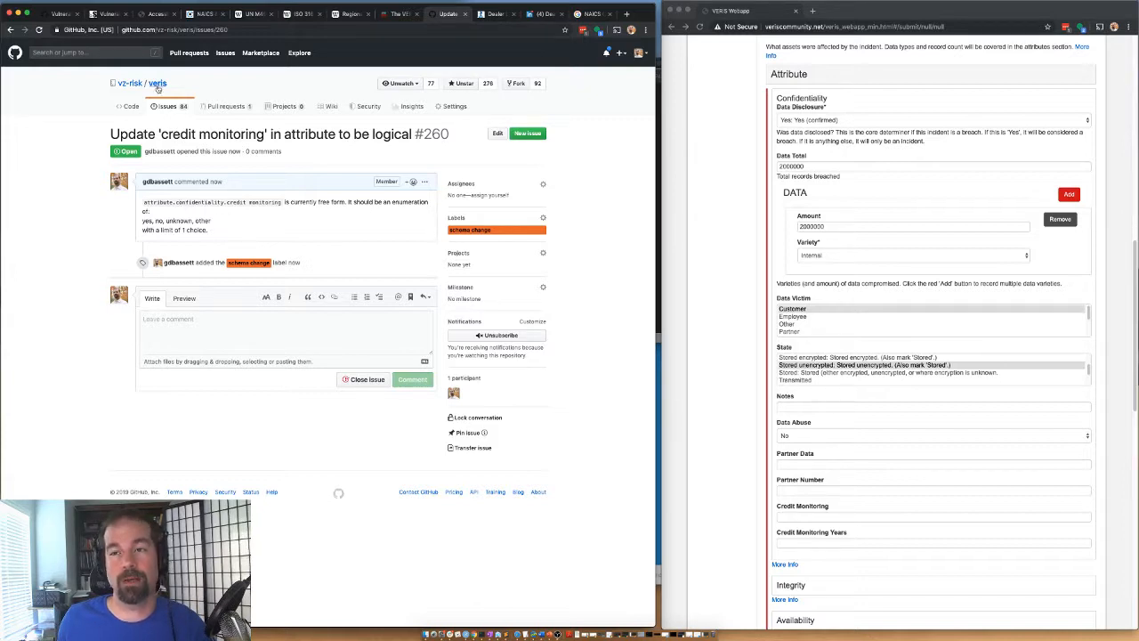
# Browse the bin folder of the veris repository, and return to the VCDB issue 14129 page
pyautogui.click(157, 82)
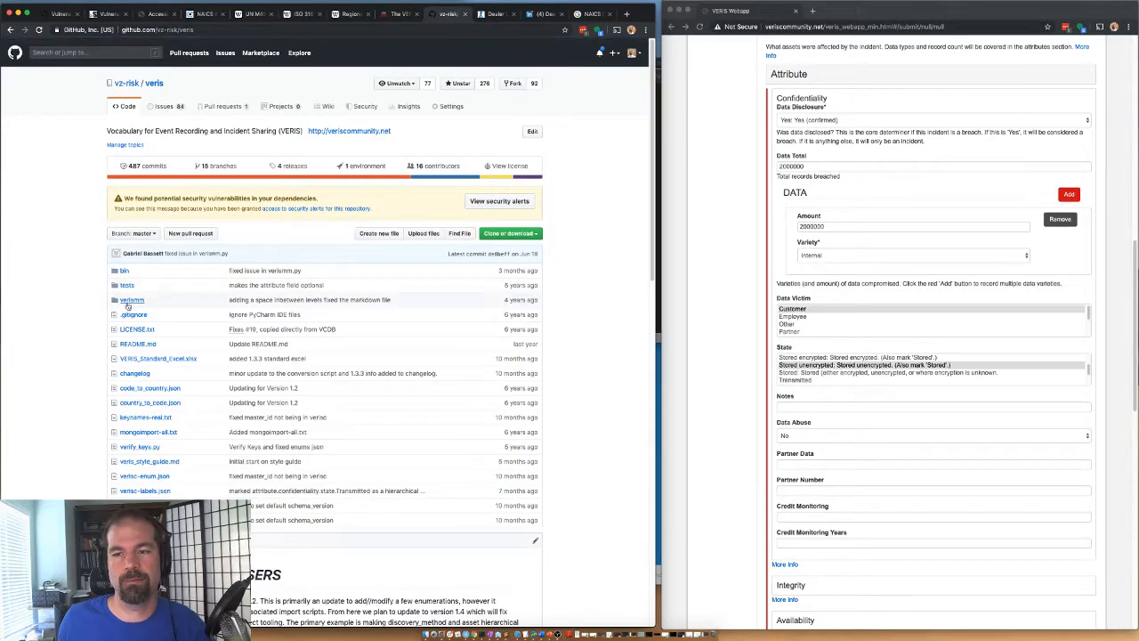
pyautogui.click(125, 272)
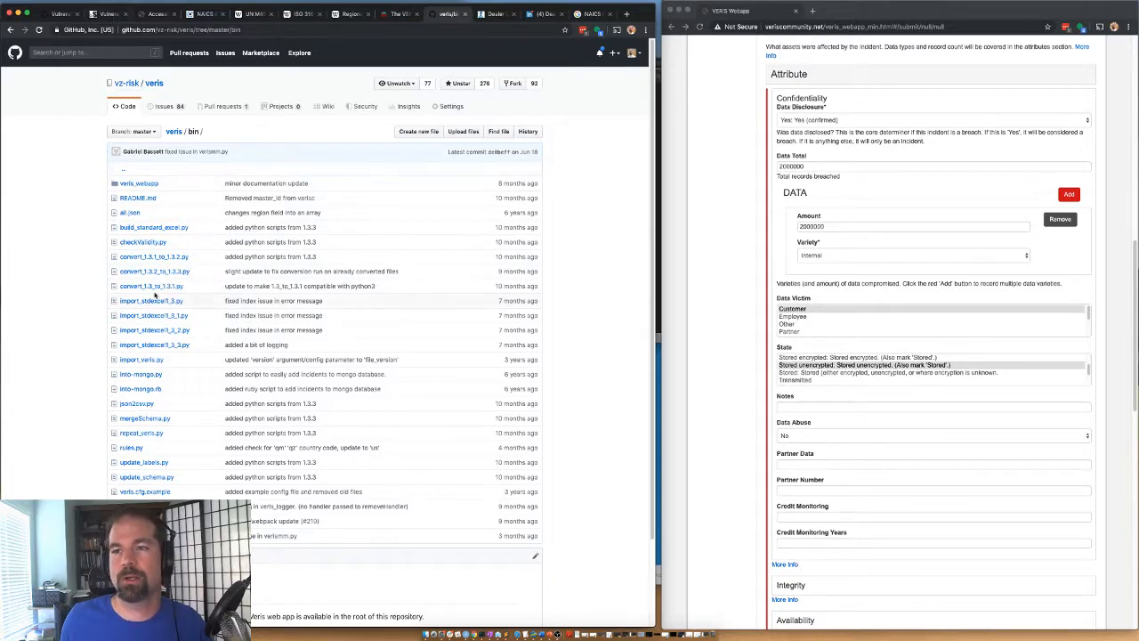
pyautogui.click(64, 14)
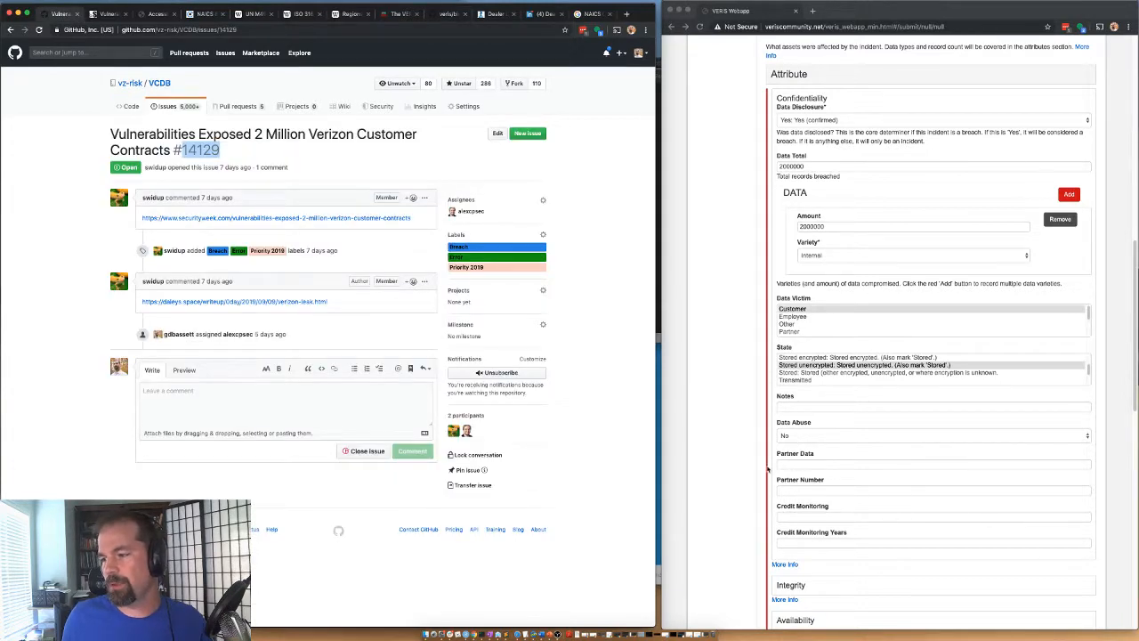
# Collapse the Attribute section of the incident form and set Targeted to Opportunistic
pyautogui.scroll(-4, 767, 469)
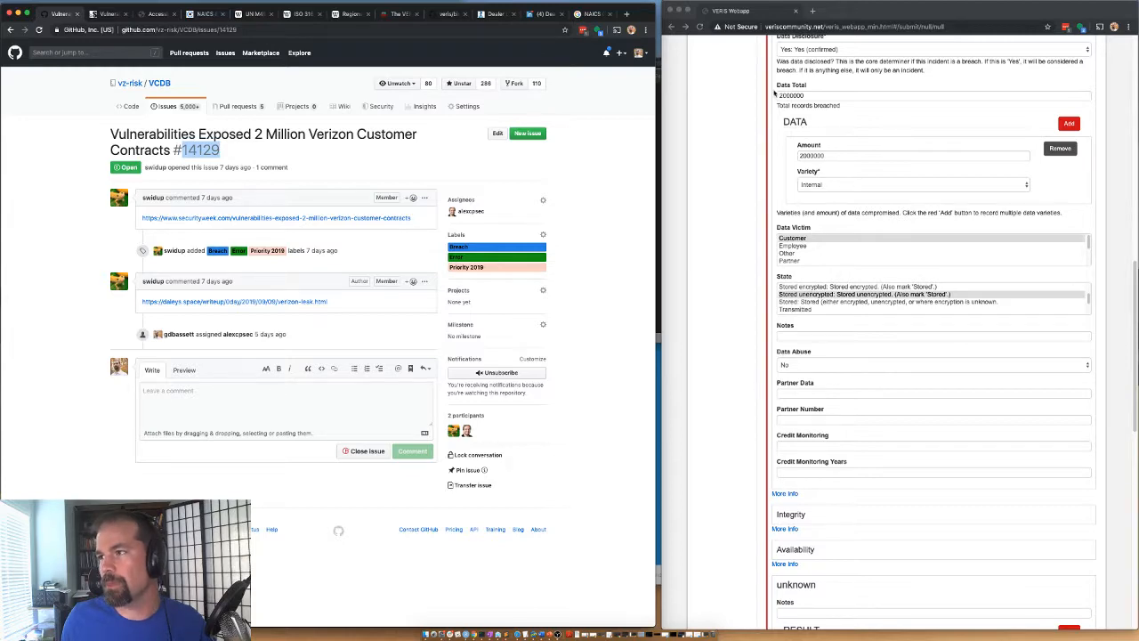
pyautogui.scroll(6, 774, 92)
pyautogui.click(775, 221)
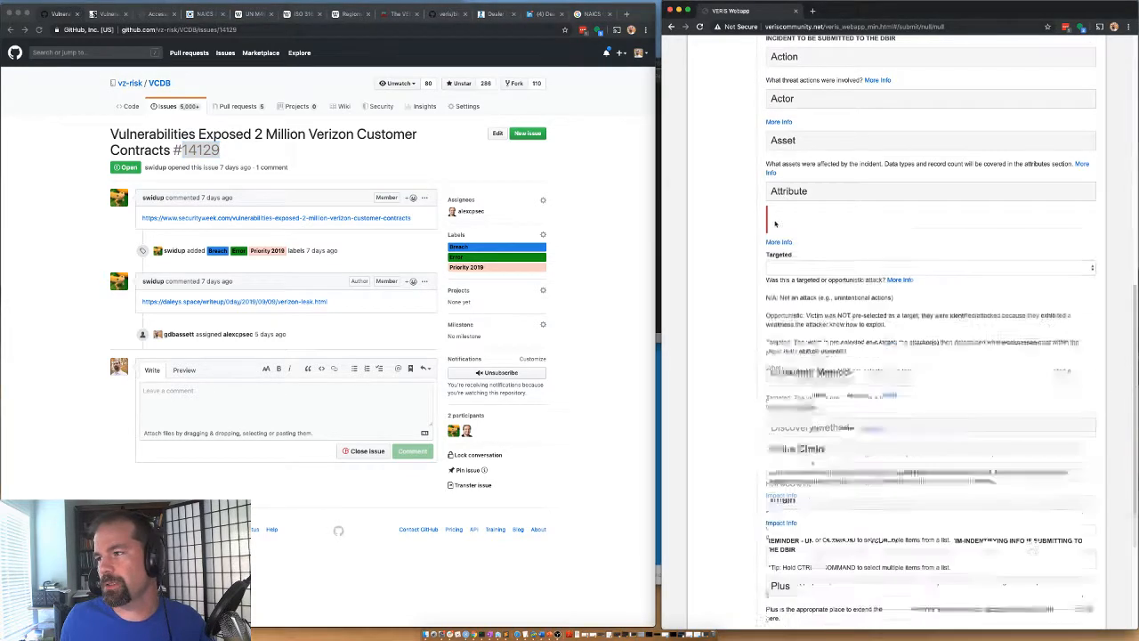
pyautogui.click(783, 248)
pyautogui.click(787, 261)
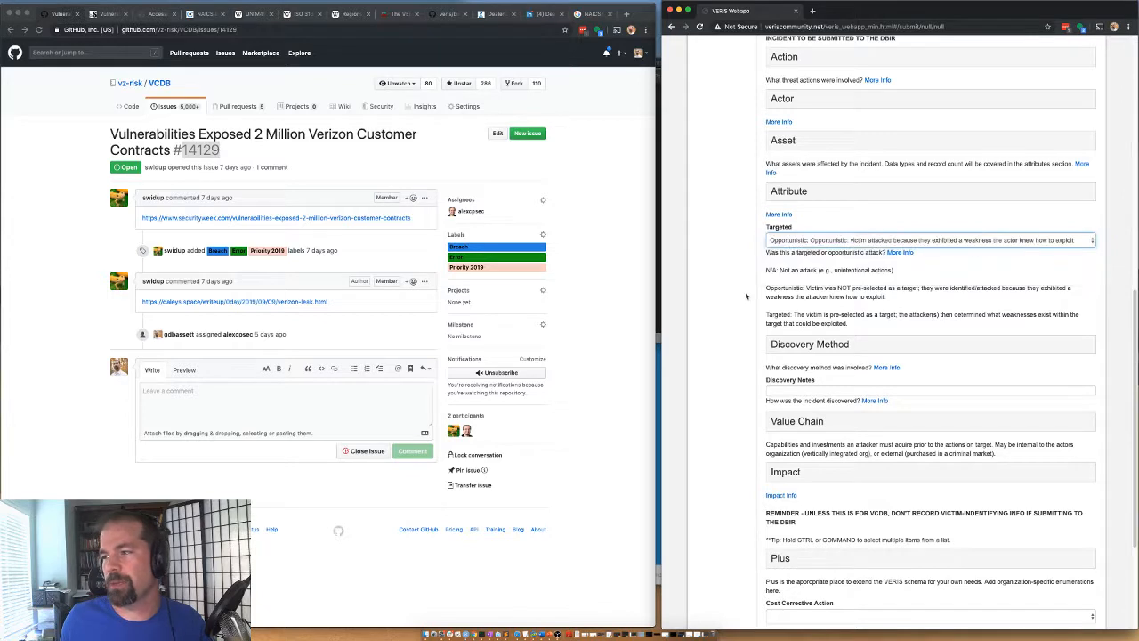
# Expand the Discovery Method section and change Targeted to Unknown
pyautogui.scroll(-1, 746, 296)
pyautogui.click(779, 301)
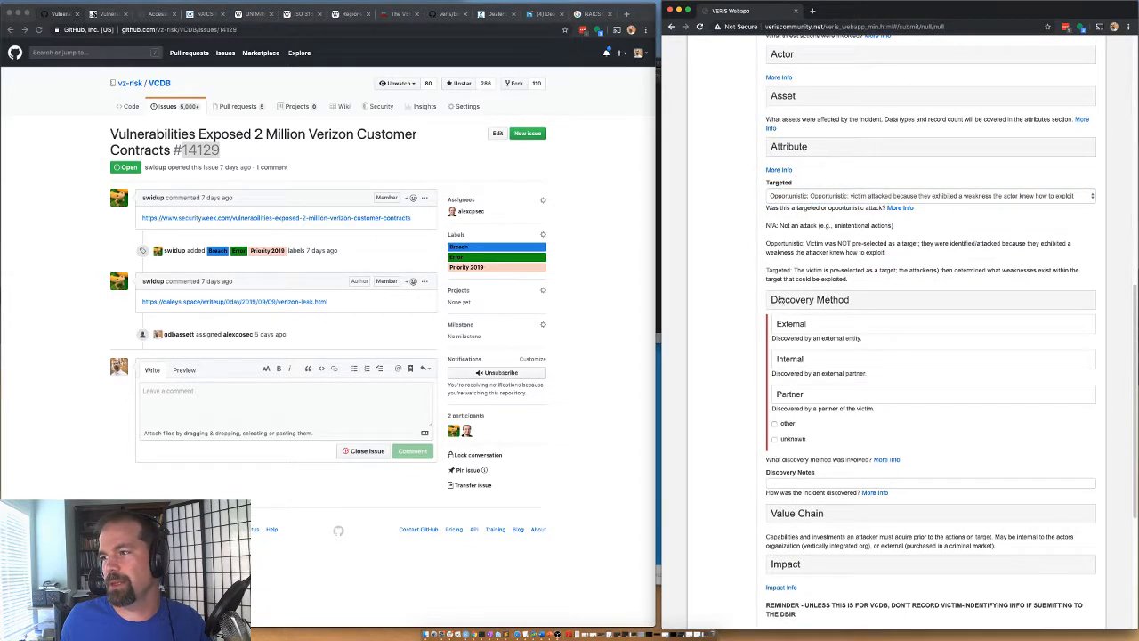
pyautogui.click(790, 195)
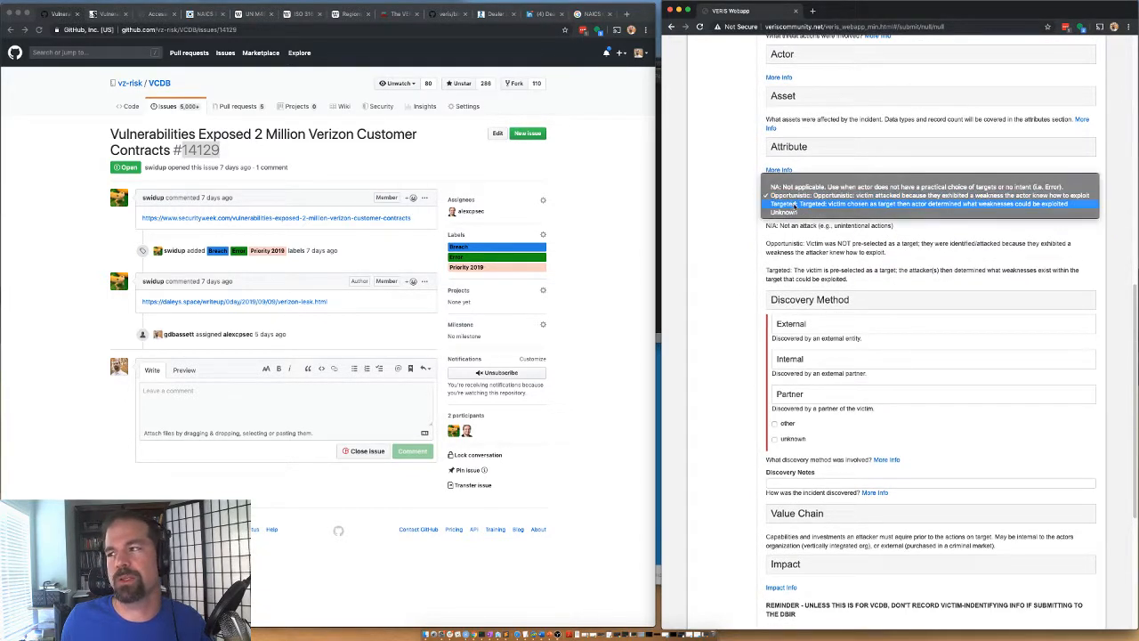
pyautogui.click(800, 212)
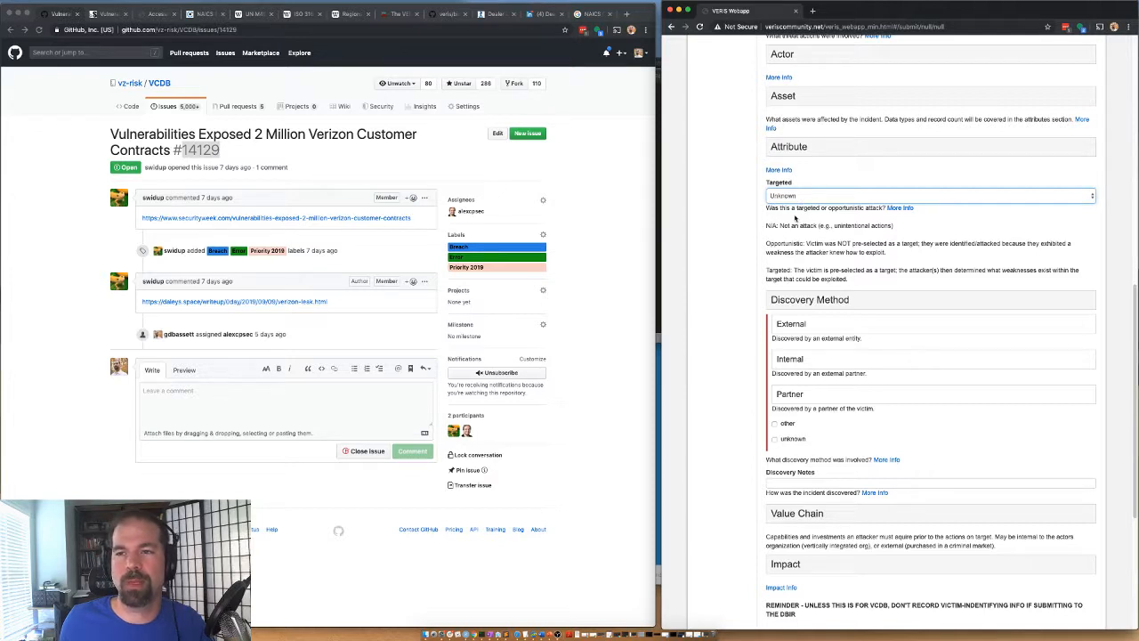
pyautogui.click(797, 300)
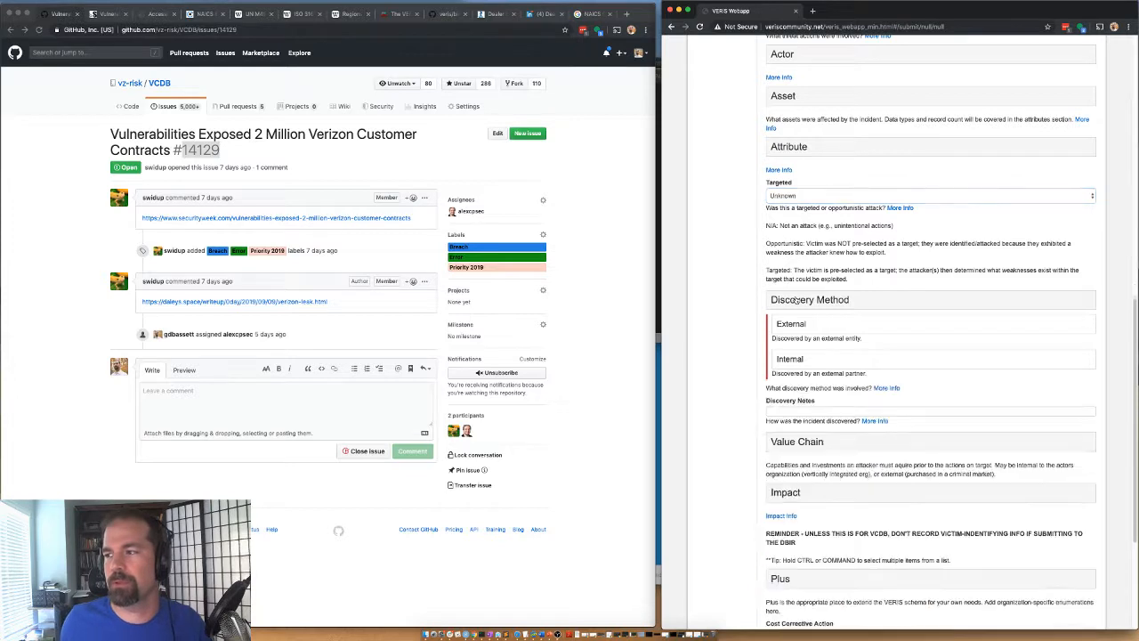
pyautogui.click(796, 301)
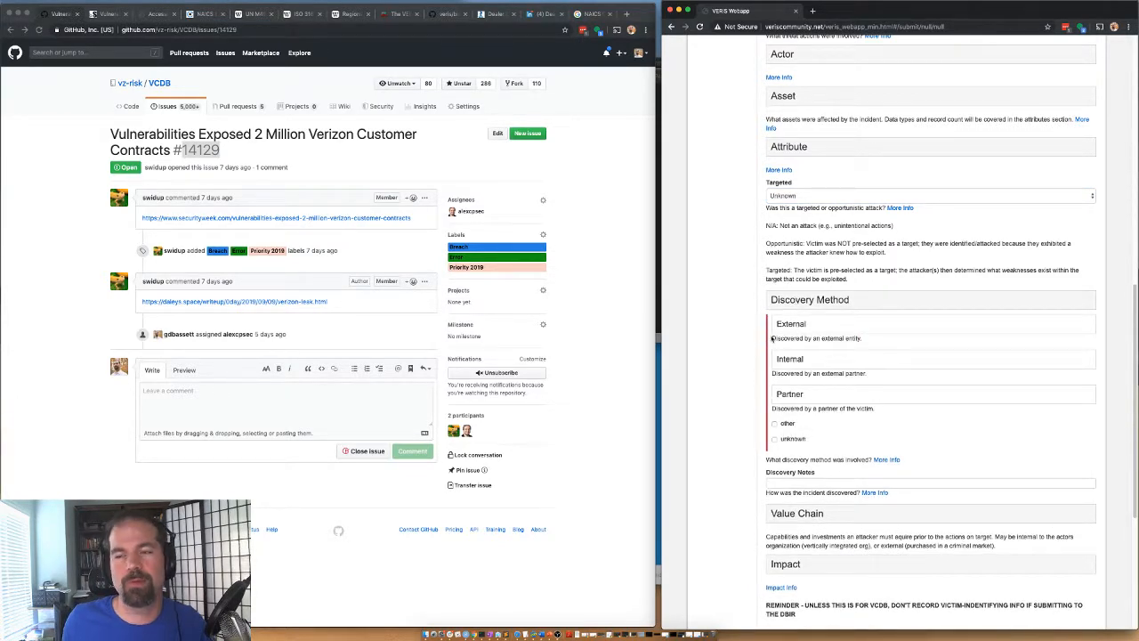
pyautogui.scroll(-1, 778, 313)
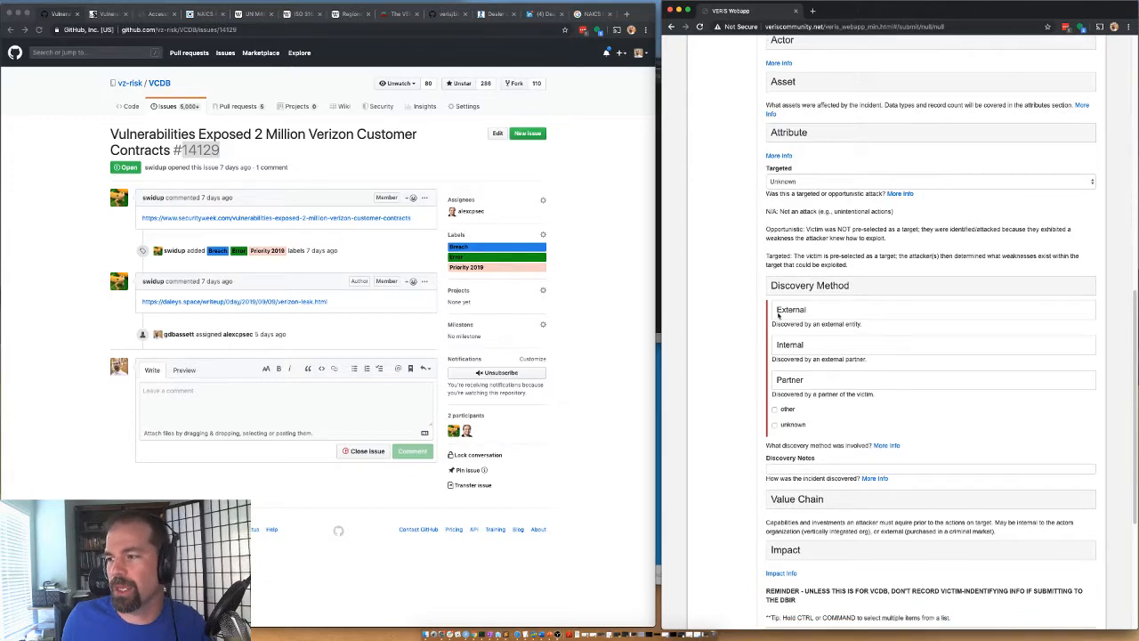
pyautogui.scroll(-1, 787, 169)
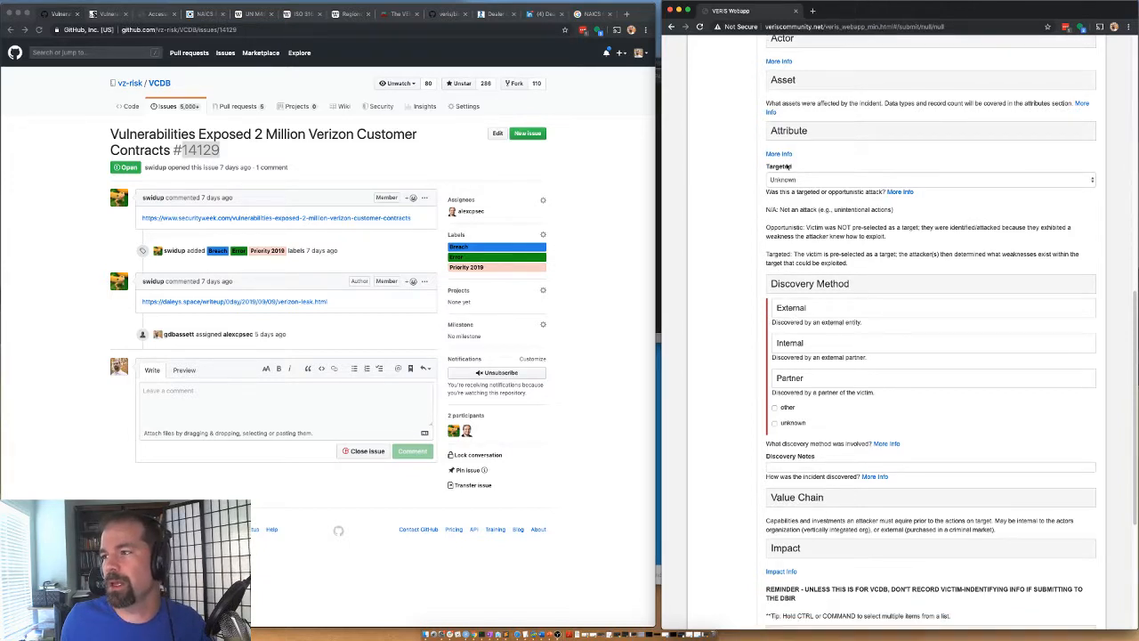
pyautogui.scroll(-3, 751, 338)
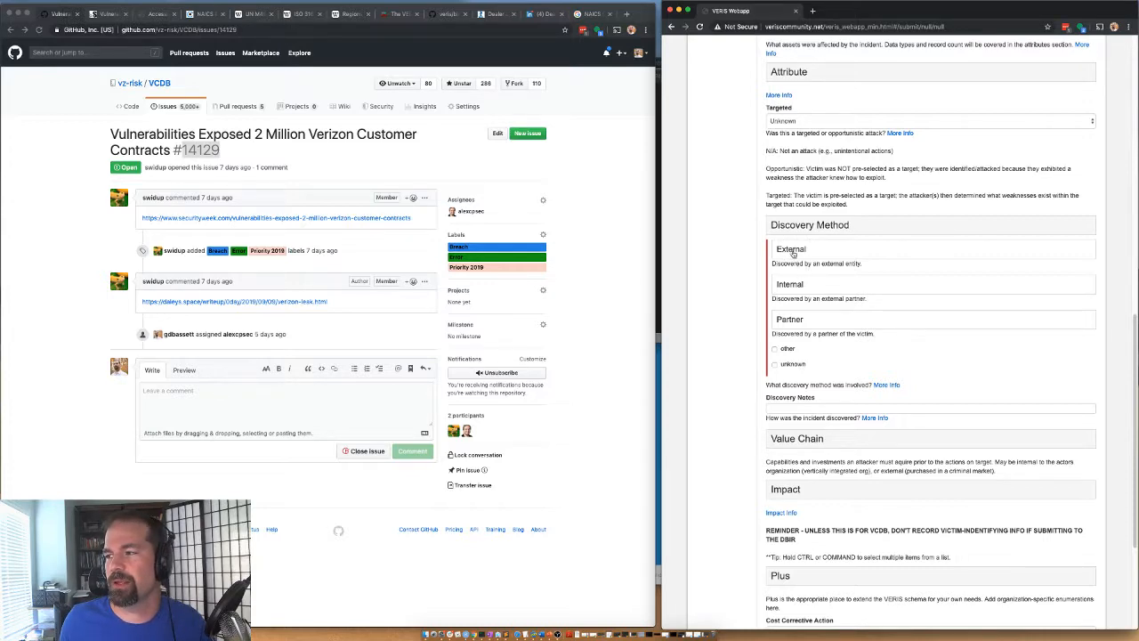
# Read the "Accessing 2 million Verizon Pay Monthly contracts" write-up to examine who discovered the exposure and how
pyautogui.click(153, 14)
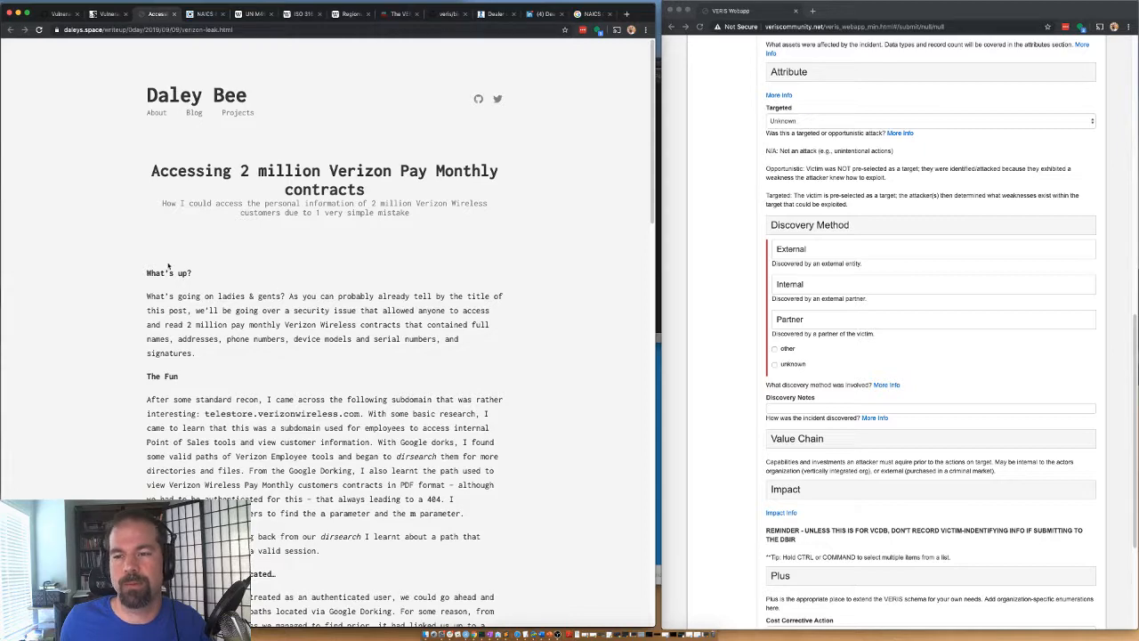
pyautogui.scroll(-5, 214, 294)
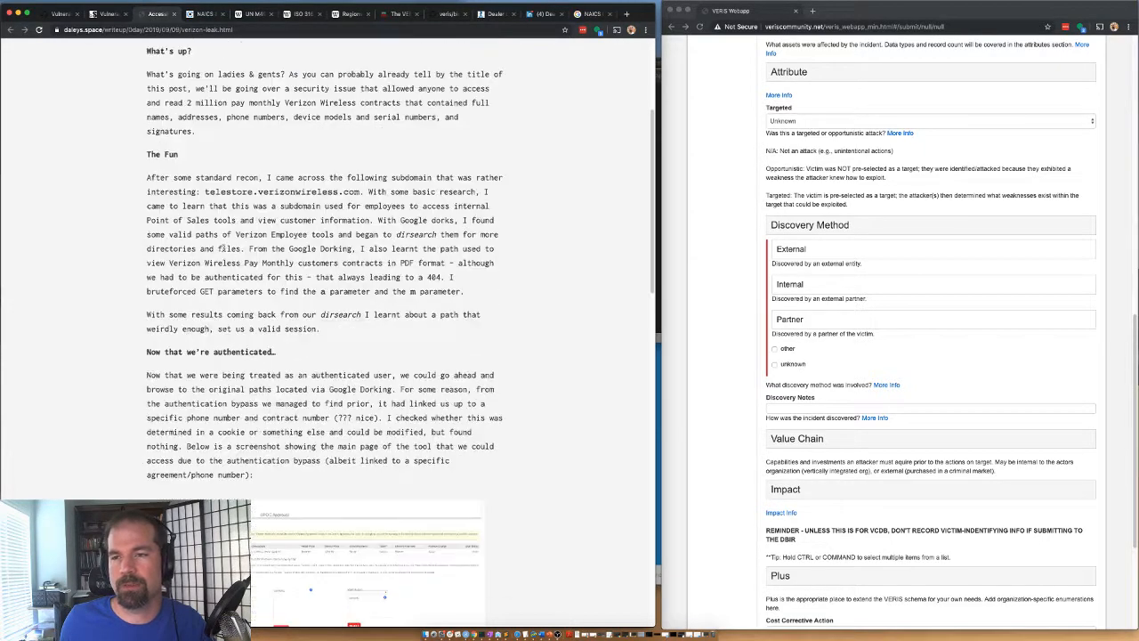
pyautogui.moveTo(286, 187); pyautogui.dragTo(498, 235)
pyautogui.click(545, 208)
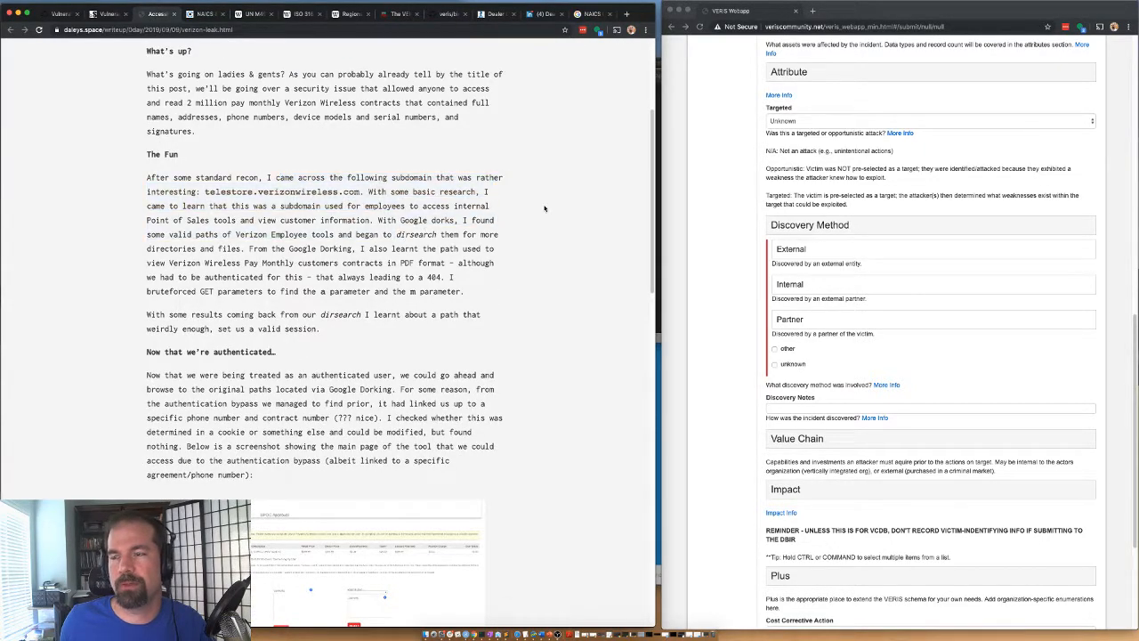
pyautogui.scroll(1, 313, 230)
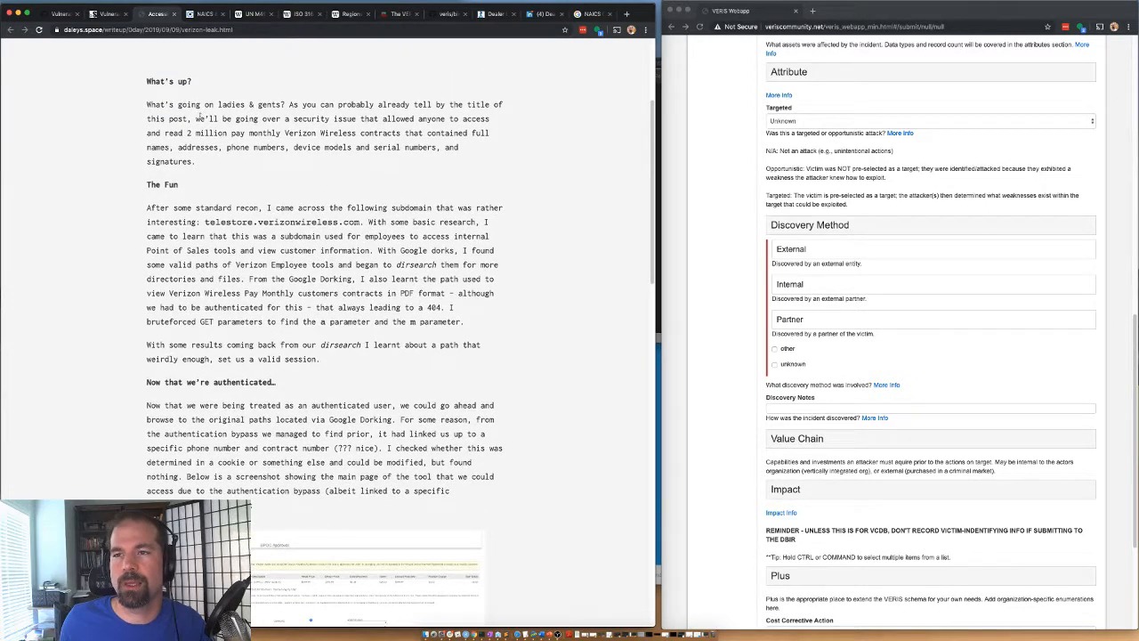
pyautogui.moveTo(199, 115); pyautogui.dragTo(398, 134)
pyautogui.click(358, 104)
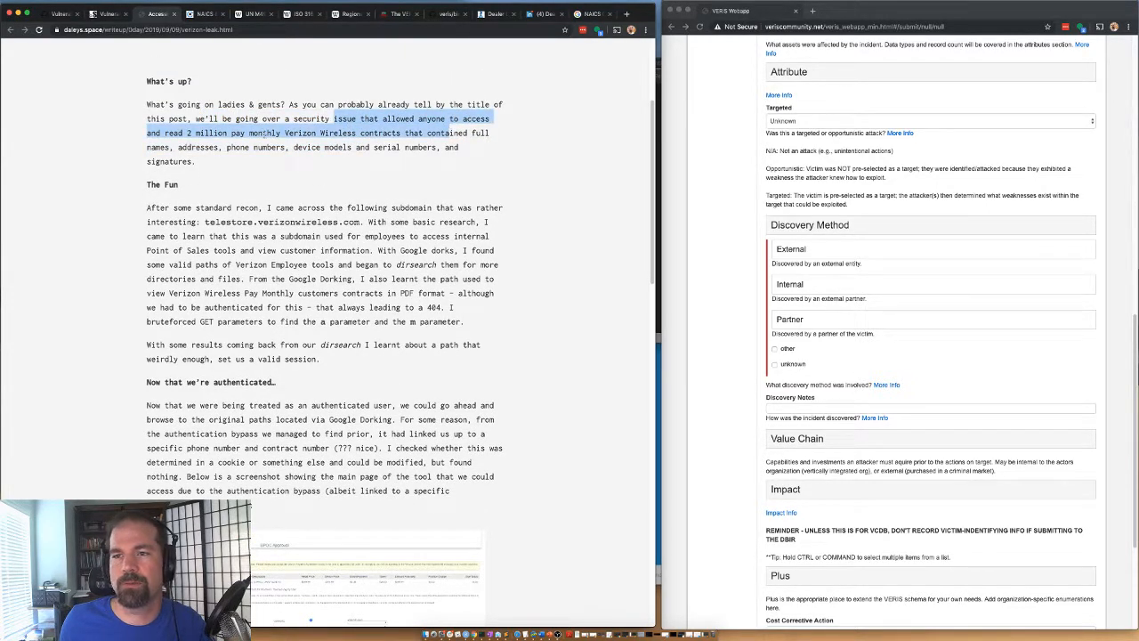
pyautogui.click(208, 187)
pyautogui.scroll(-1, 208, 187)
pyautogui.moveTo(208, 188); pyautogui.dragTo(379, 206)
pyautogui.scroll(-2, 347, 249)
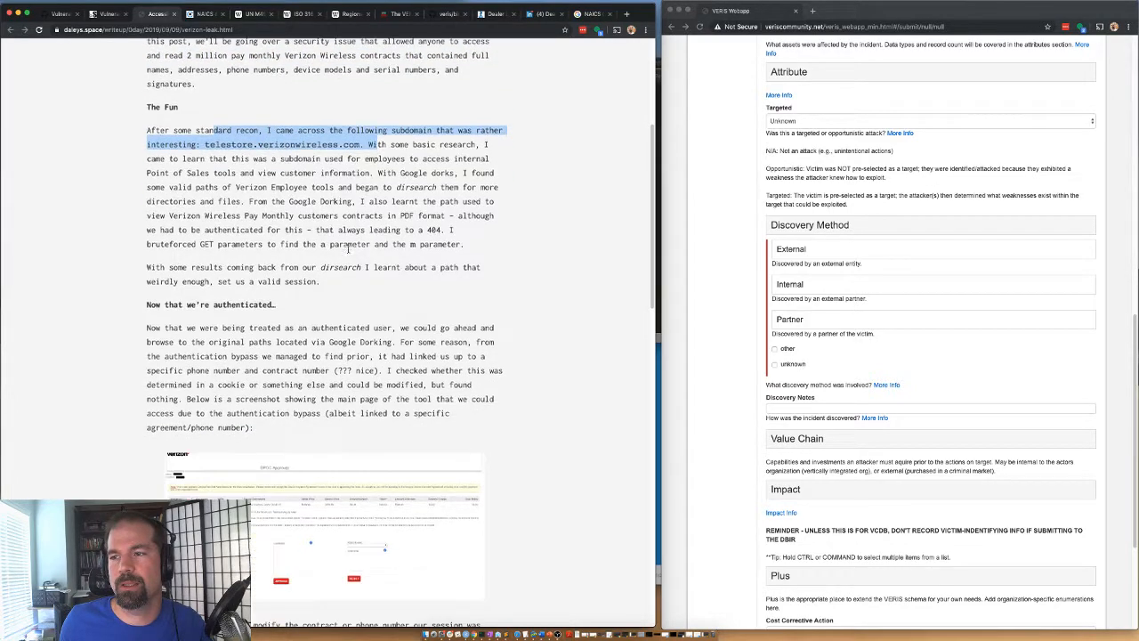
pyautogui.click(444, 266)
pyautogui.scroll(-4, 400, 276)
# Record the External discovery variety as Unrelated 3rd party and collapse the Discovery Method section
pyautogui.click(698, 272)
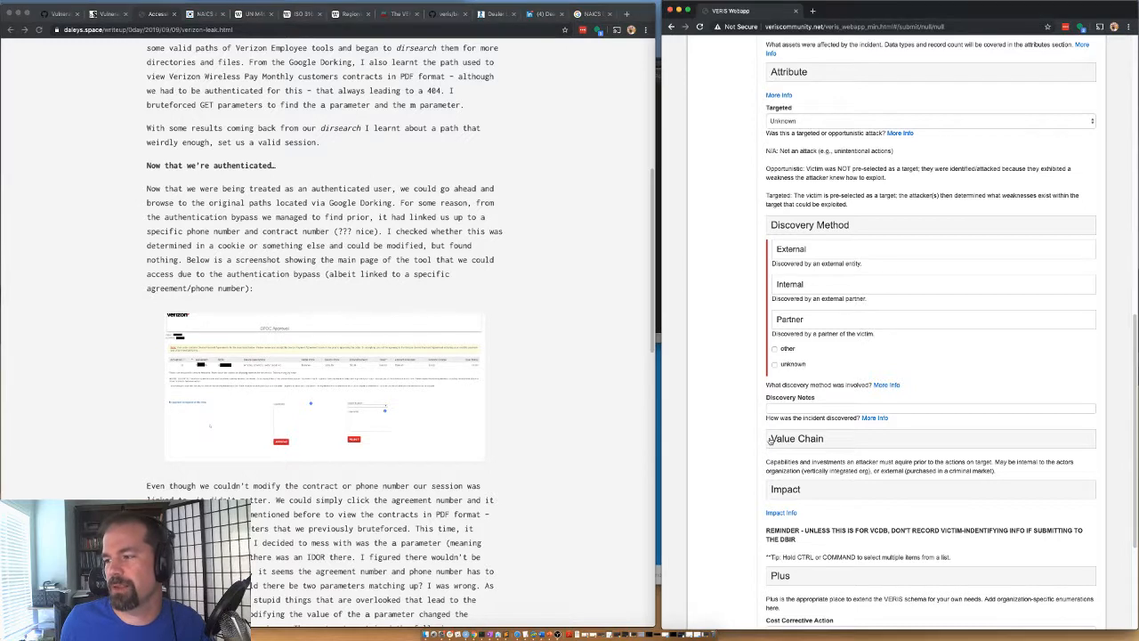
pyautogui.click(789, 255)
pyautogui.scroll(-1, 801, 281)
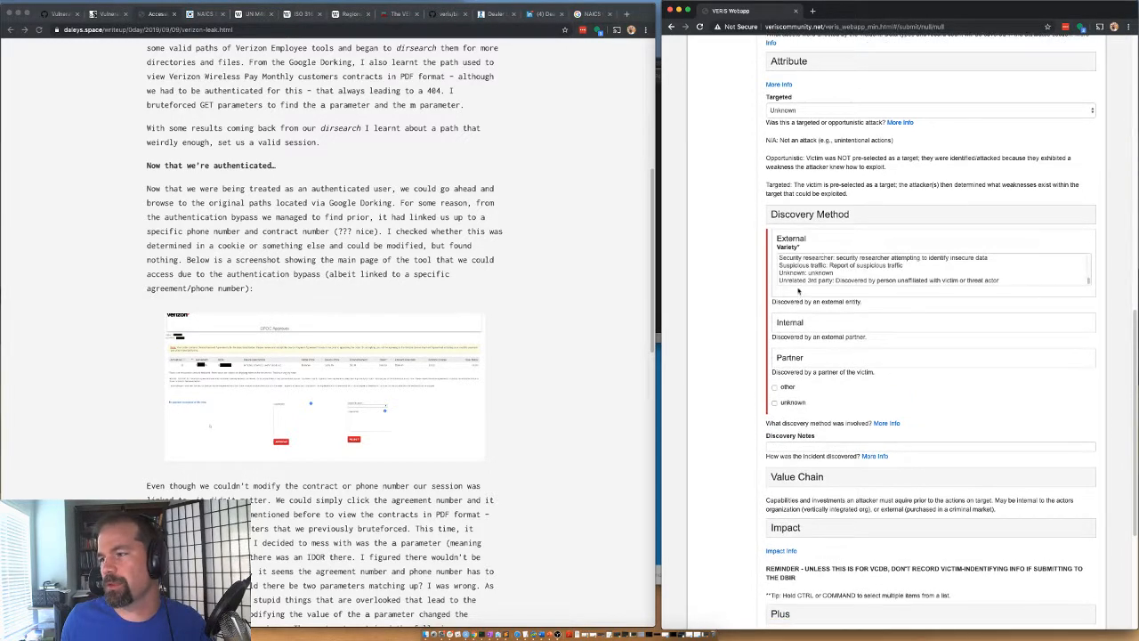
pyautogui.click(799, 280)
pyautogui.click(788, 242)
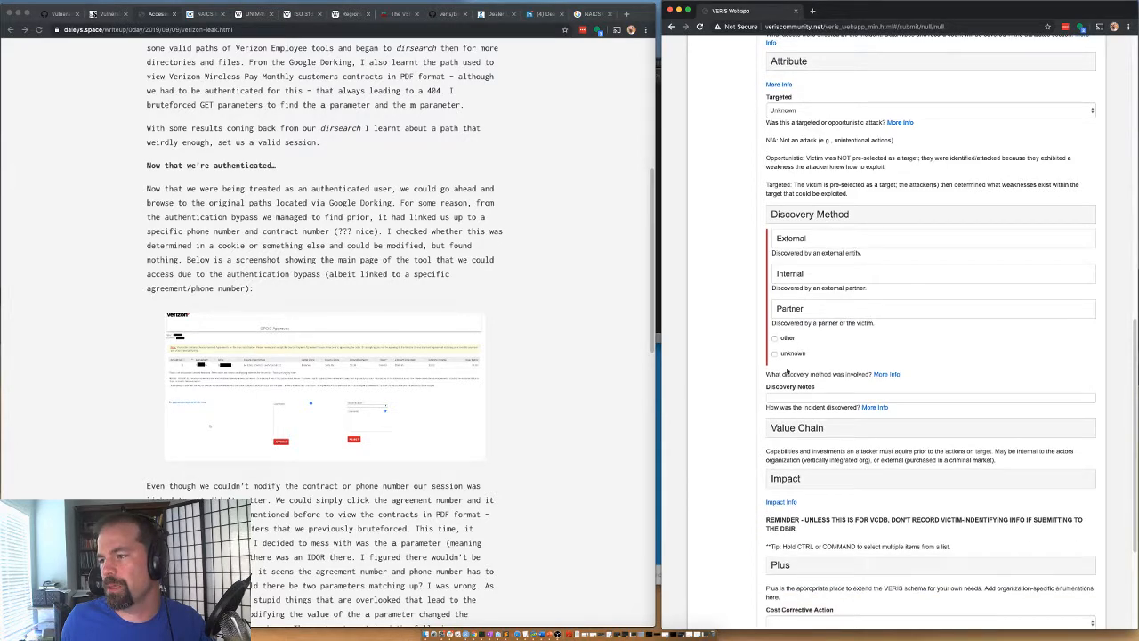
pyautogui.click(783, 218)
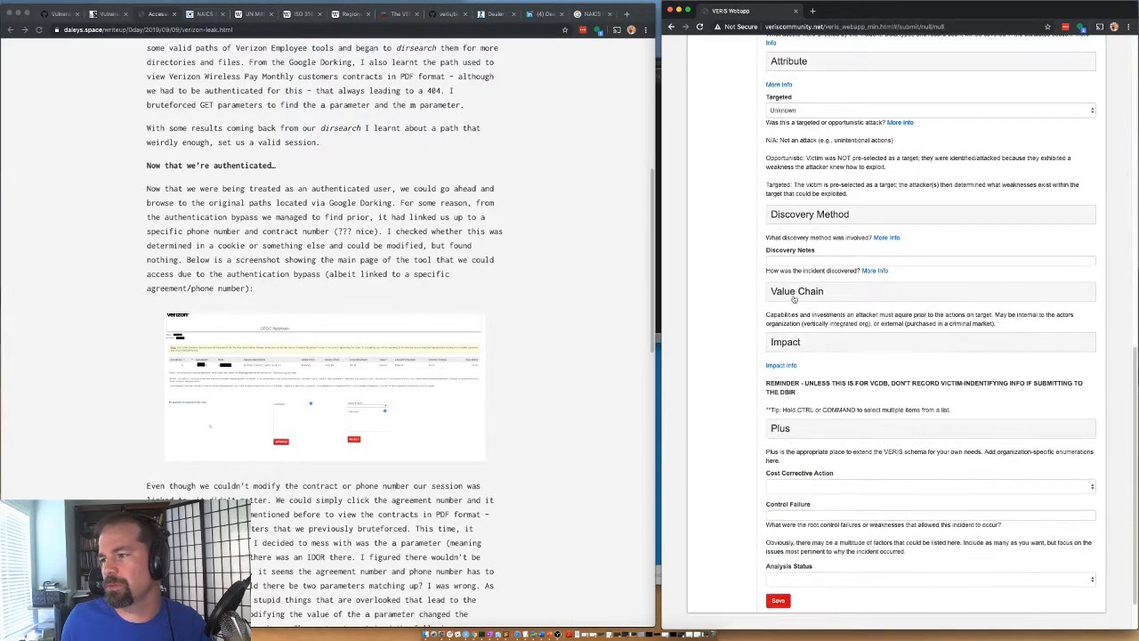
# Set the Impact section's Overall Rating to Insignificant and collapse the section
pyautogui.click(793, 297)
pyautogui.click(792, 297)
pyautogui.click(789, 343)
pyautogui.click(782, 372)
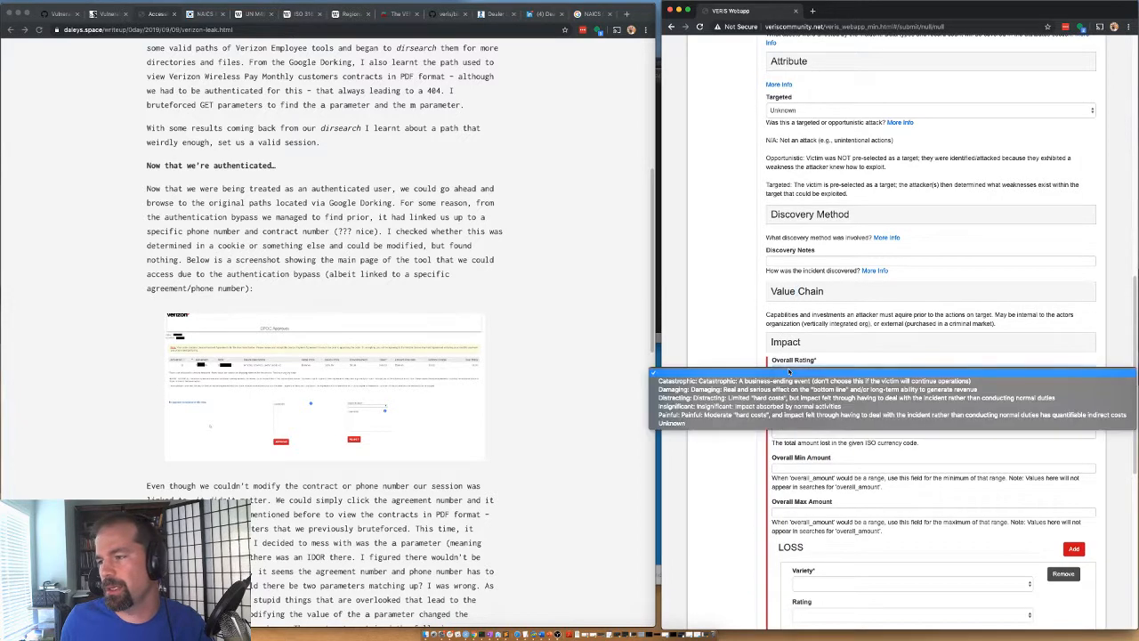
pyautogui.click(718, 406)
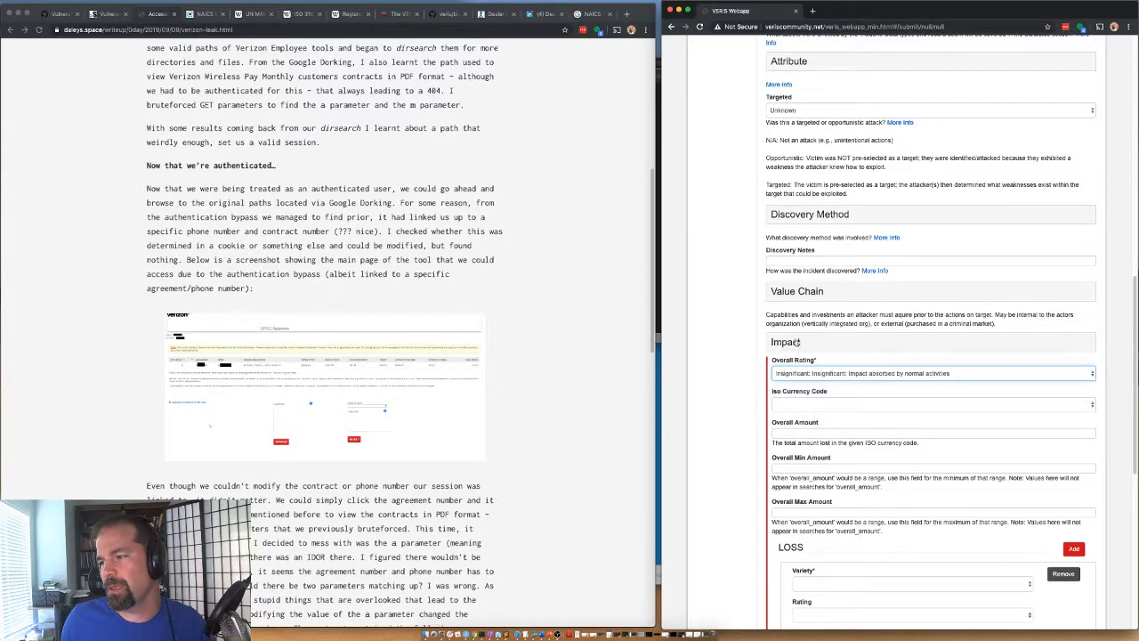
pyautogui.scroll(-2, 798, 342)
pyautogui.click(783, 278)
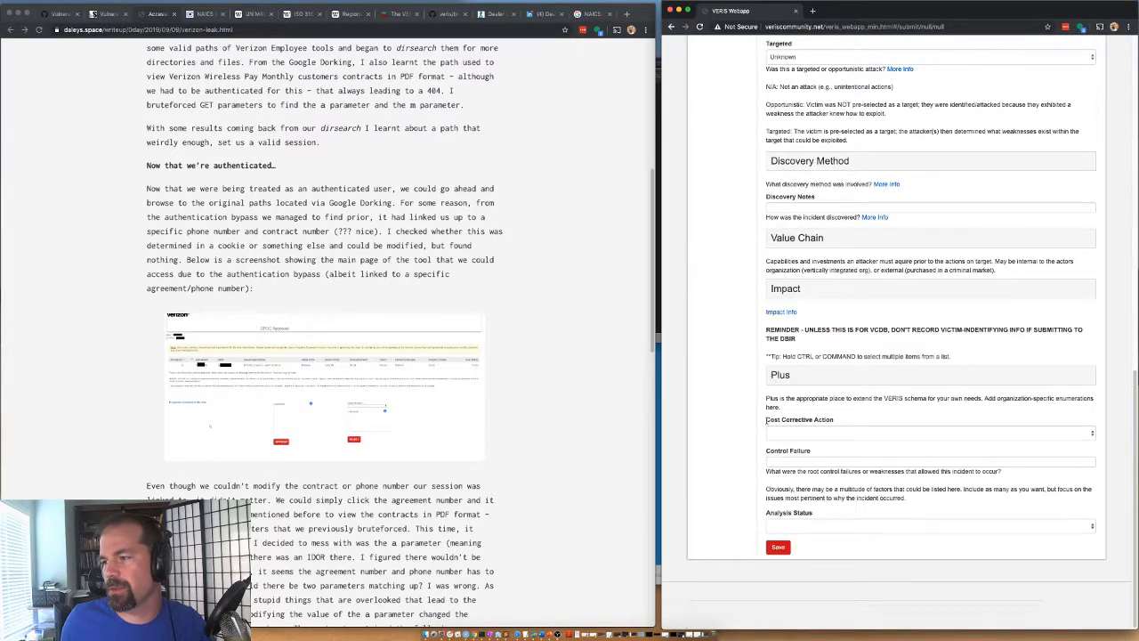
# Expand the Plus section and enter "priority" as the Sub Source
pyautogui.click(787, 383)
pyautogui.click(785, 389)
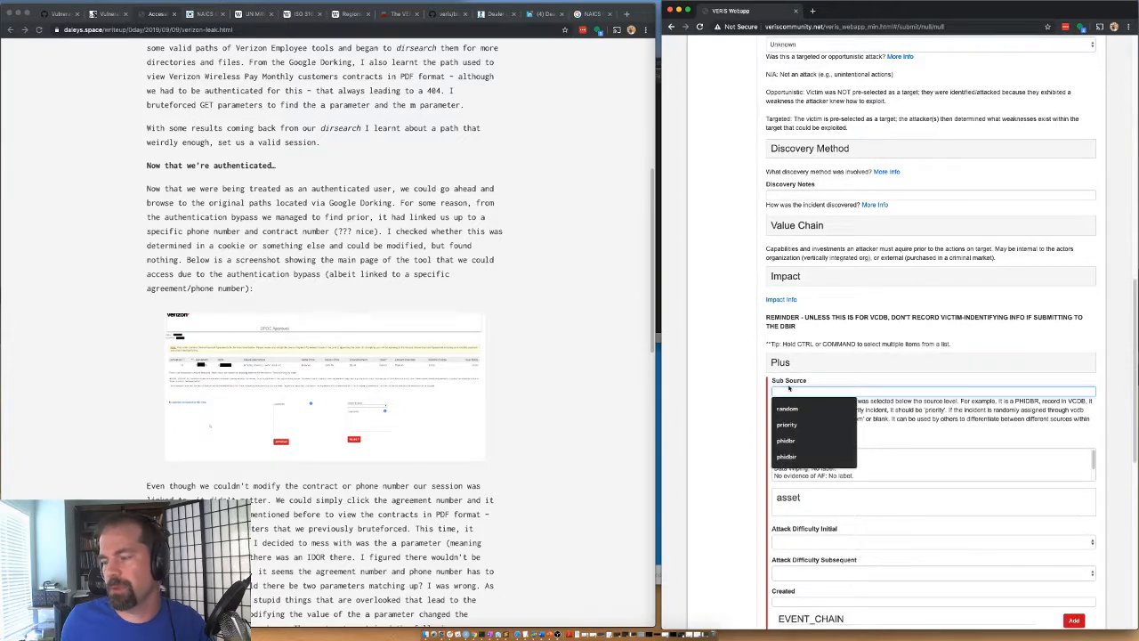
pyautogui.write('priority')
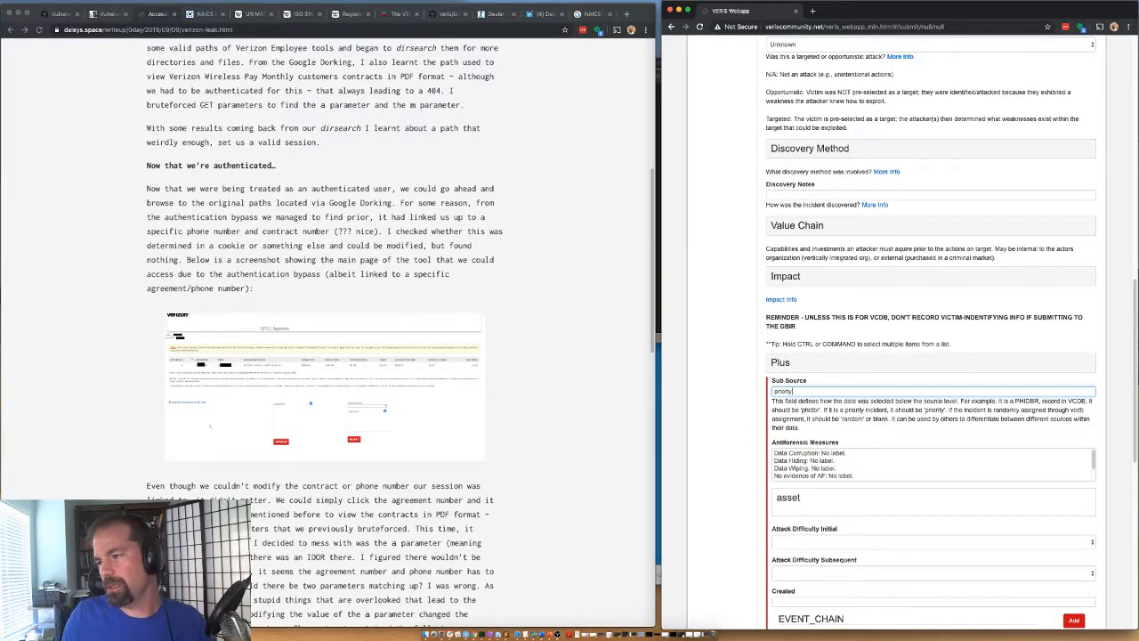
pyautogui.press('BackSpace')
pyautogui.press('BackSpace')
pyautogui.write('ity')
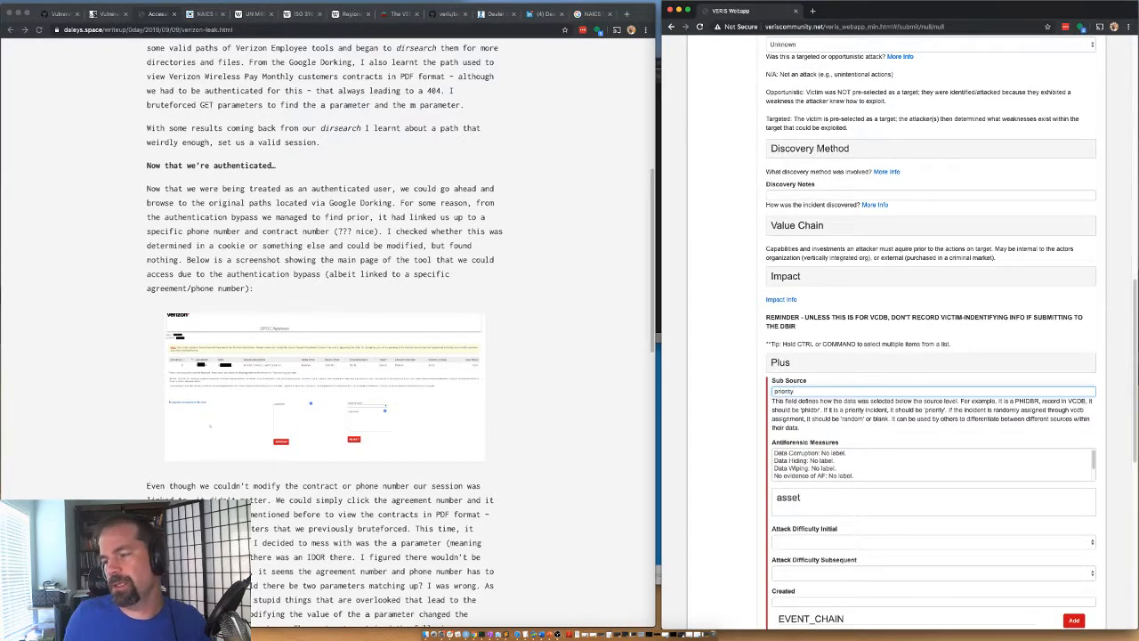
# Fill in the Plus section's event chain with action hak, actor ext, asset srv and attribute cp
pyautogui.scroll(-3, 750, 424)
pyautogui.scroll(-4, 816, 408)
pyautogui.click(812, 358)
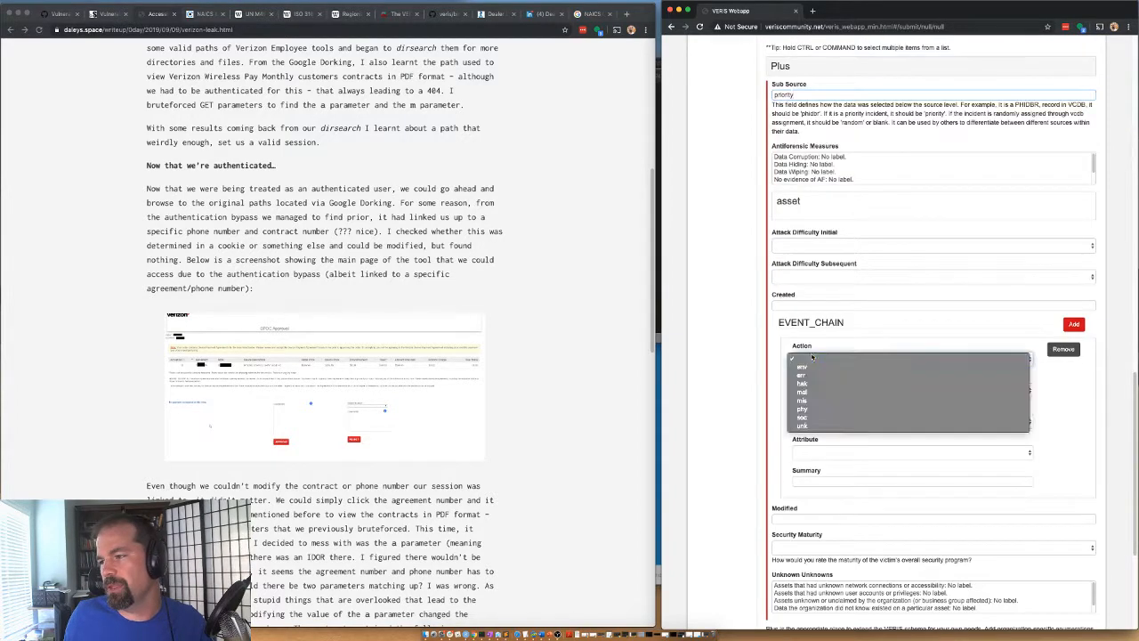
pyautogui.click(812, 383)
pyautogui.click(812, 389)
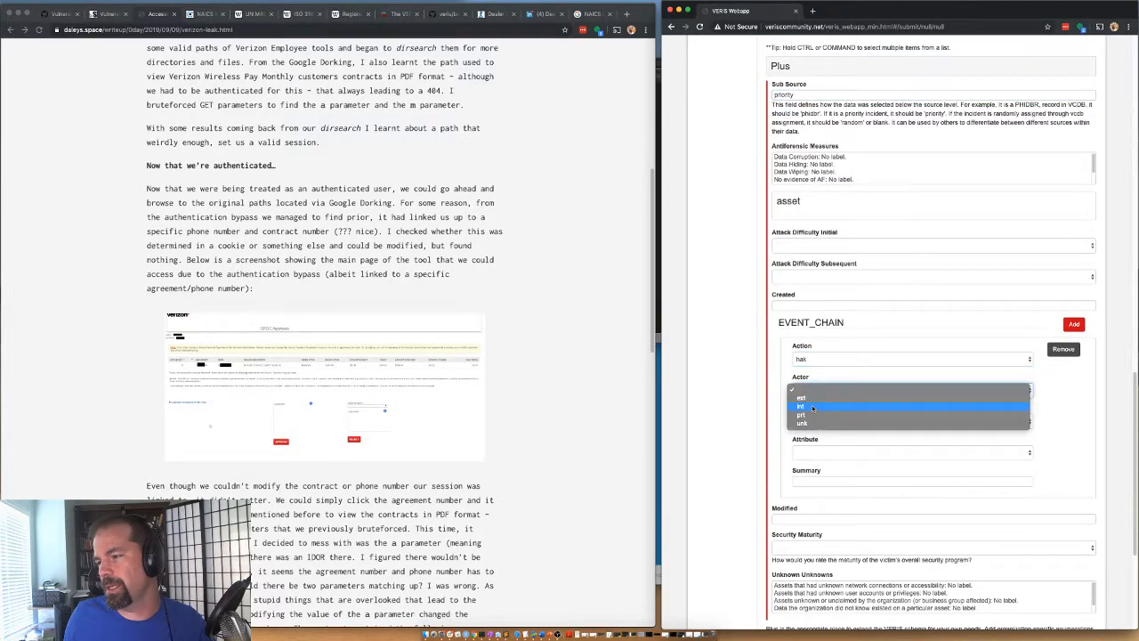
pyautogui.click(811, 397)
pyautogui.click(817, 421)
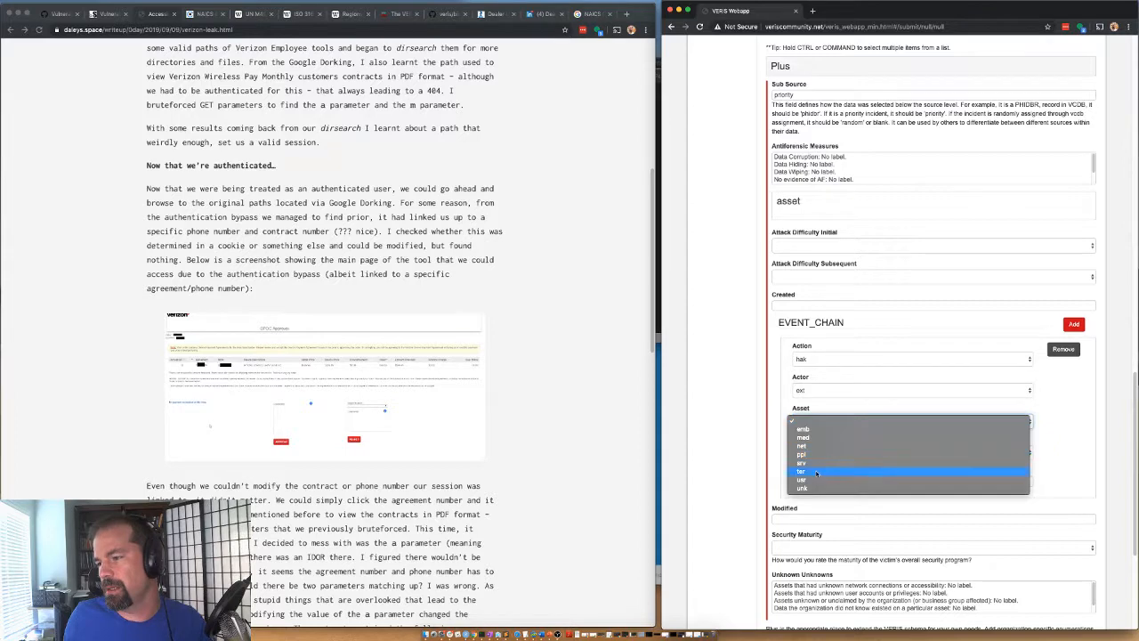
pyautogui.click(815, 462)
pyautogui.click(808, 452)
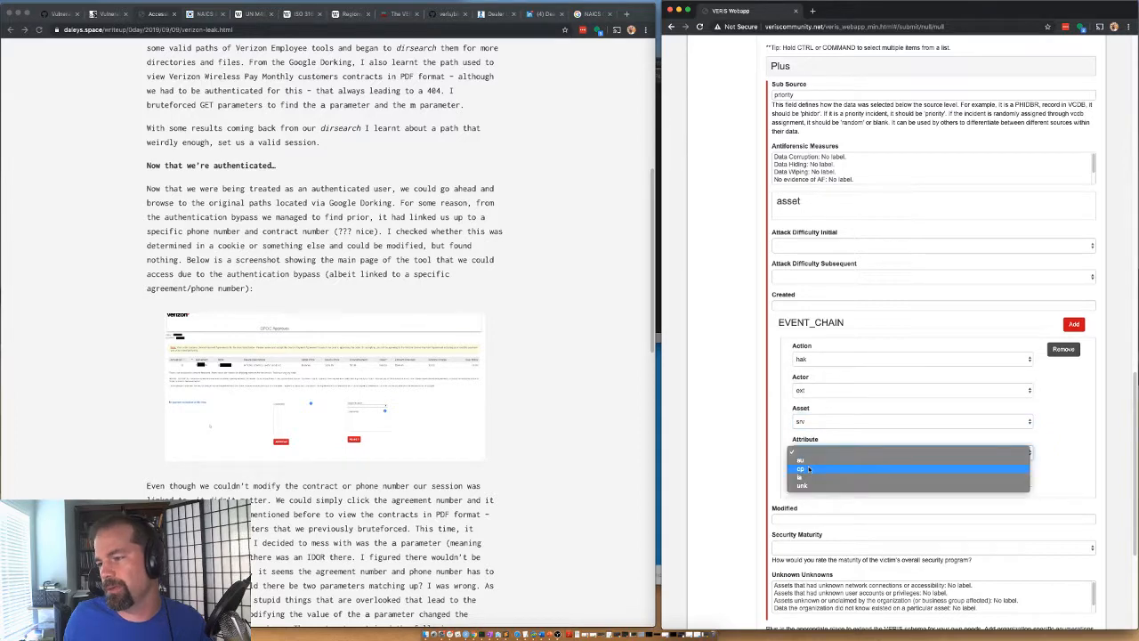
pyautogui.click(808, 469)
# Set the Analysis Status to Validated and save the incident
pyautogui.scroll(-3, 814, 480)
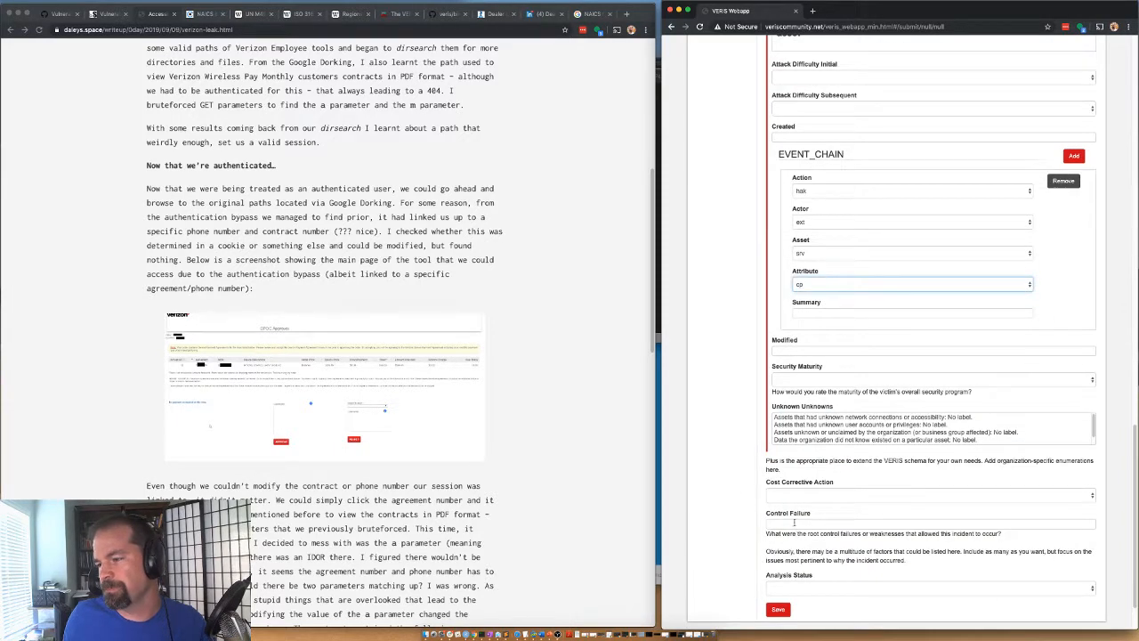
pyautogui.click(785, 588)
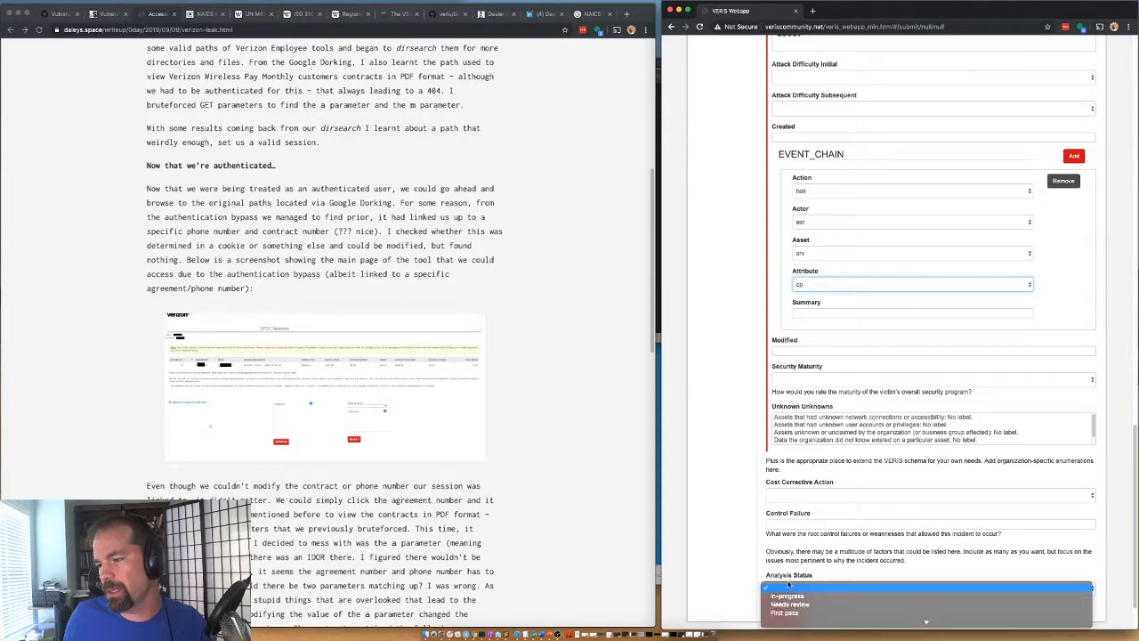
pyautogui.click(787, 605)
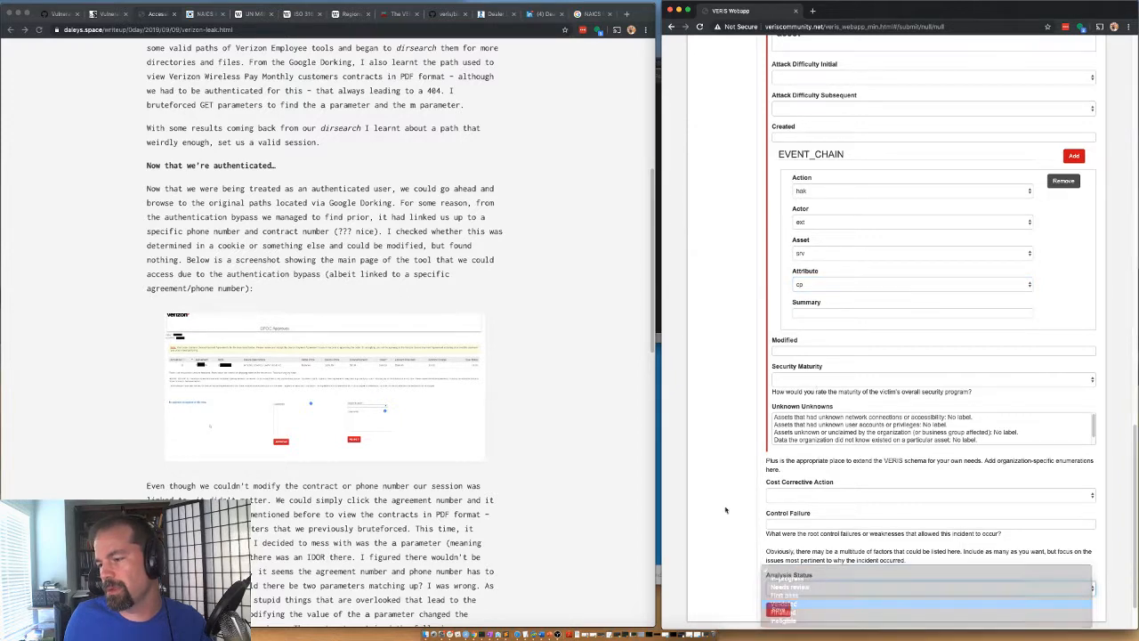
pyautogui.click(779, 609)
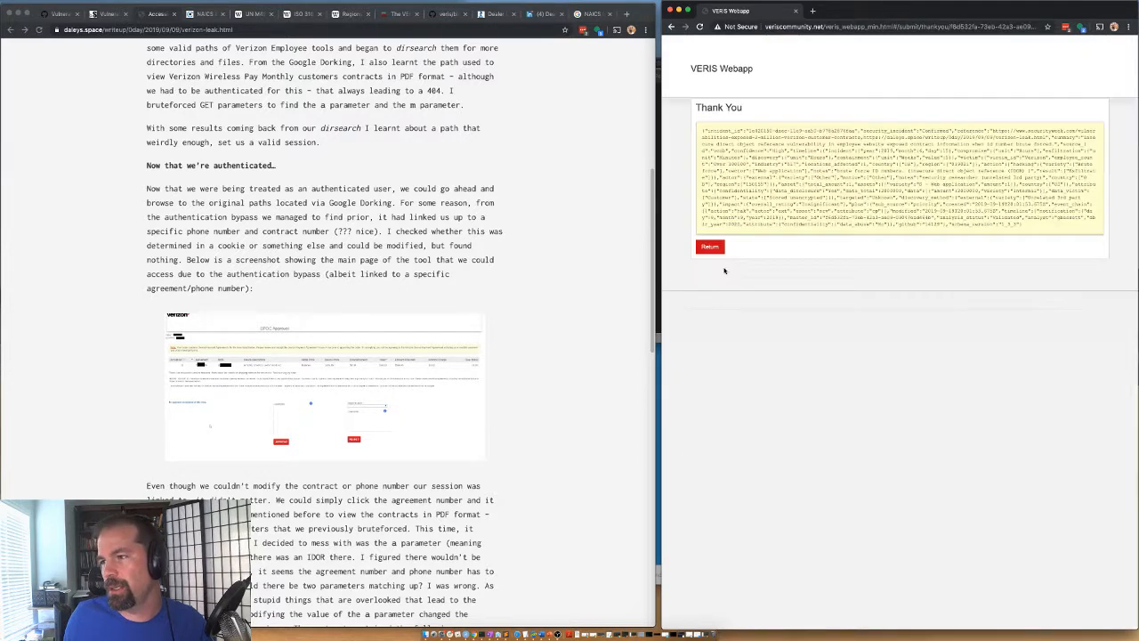
# Copy the complete JSON of the saved incident and paste it into the blank document in the text editor
pyautogui.moveTo(1025, 225); pyautogui.dragTo(703, 131)
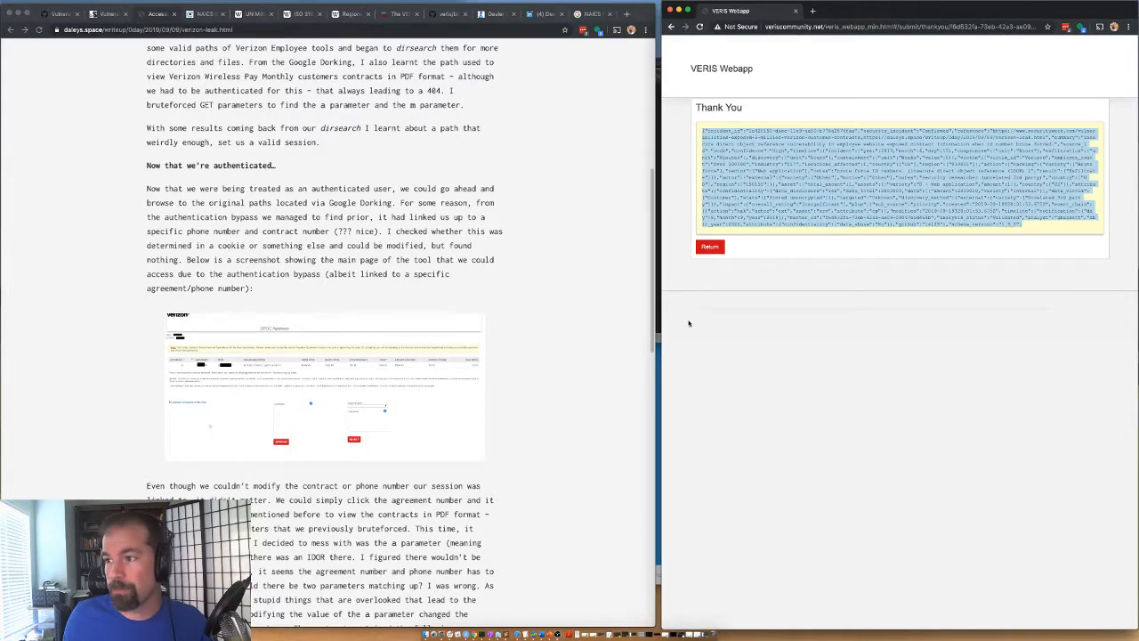
pyautogui.click(658, 307)
pyautogui.press('super+v')
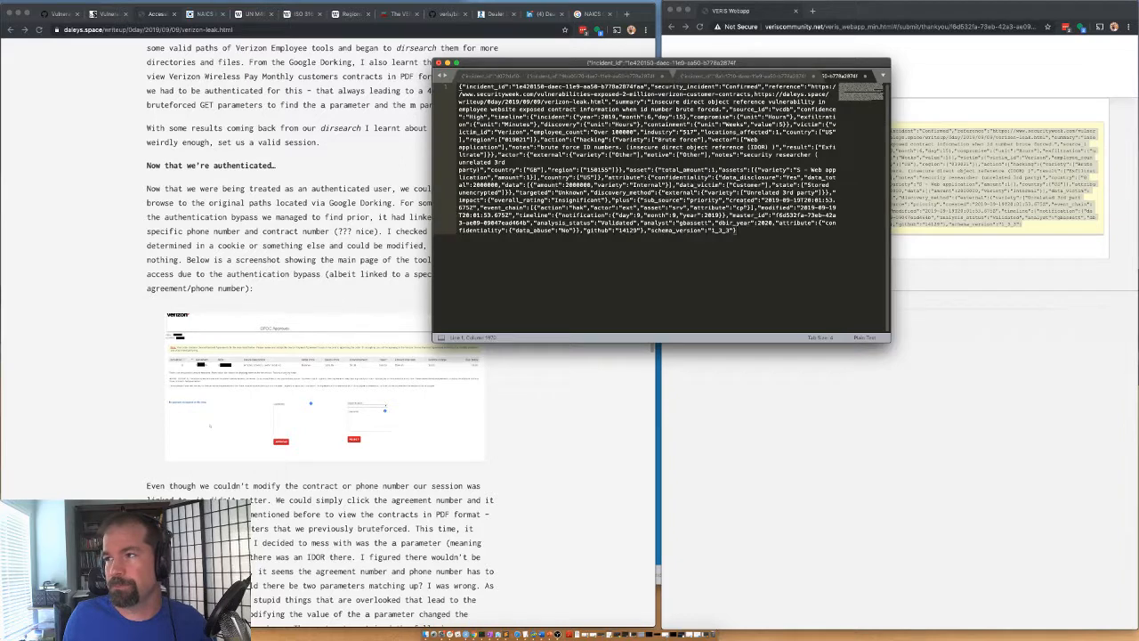
# View the JSON records of the previously encoded incidents in the text editor
pyautogui.click(507, 77)
pyautogui.click(676, 75)
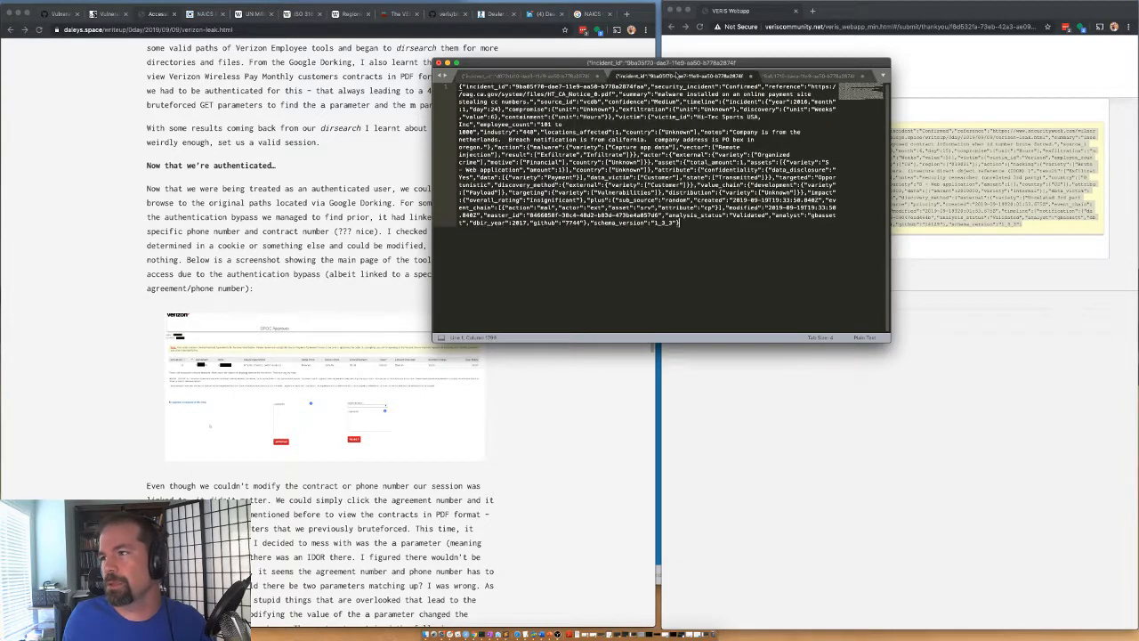
pyautogui.click(773, 76)
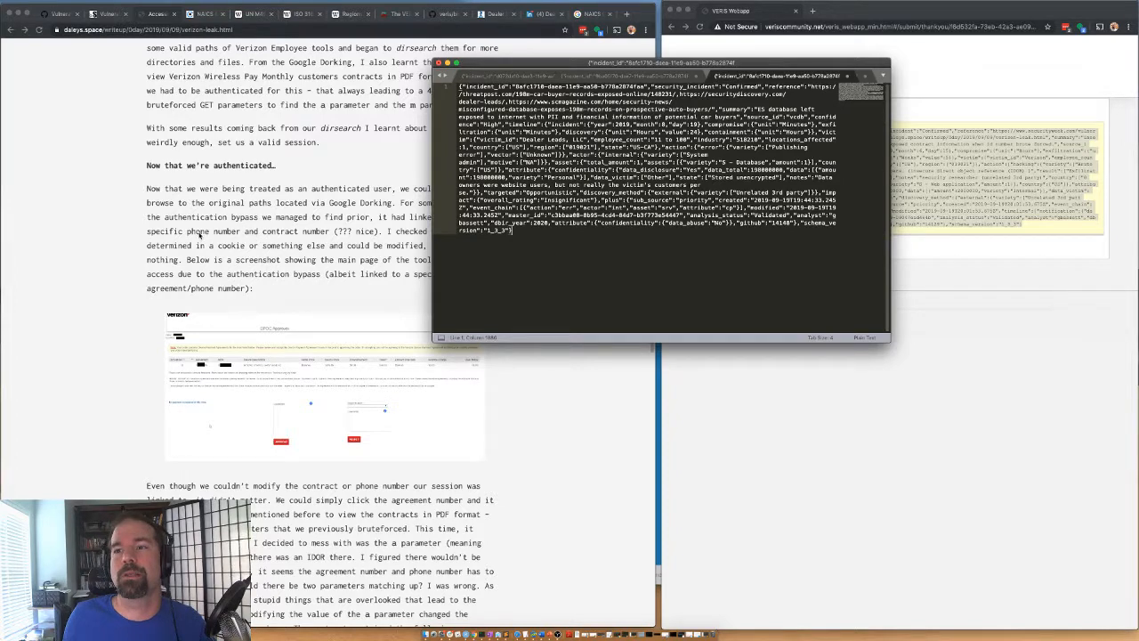
# Switch back to the VERIS Webapp, return to the saved Verizon incident's form and review its Action and Attribute sections
pyautogui.click(840, 355)
pyautogui.click(712, 249)
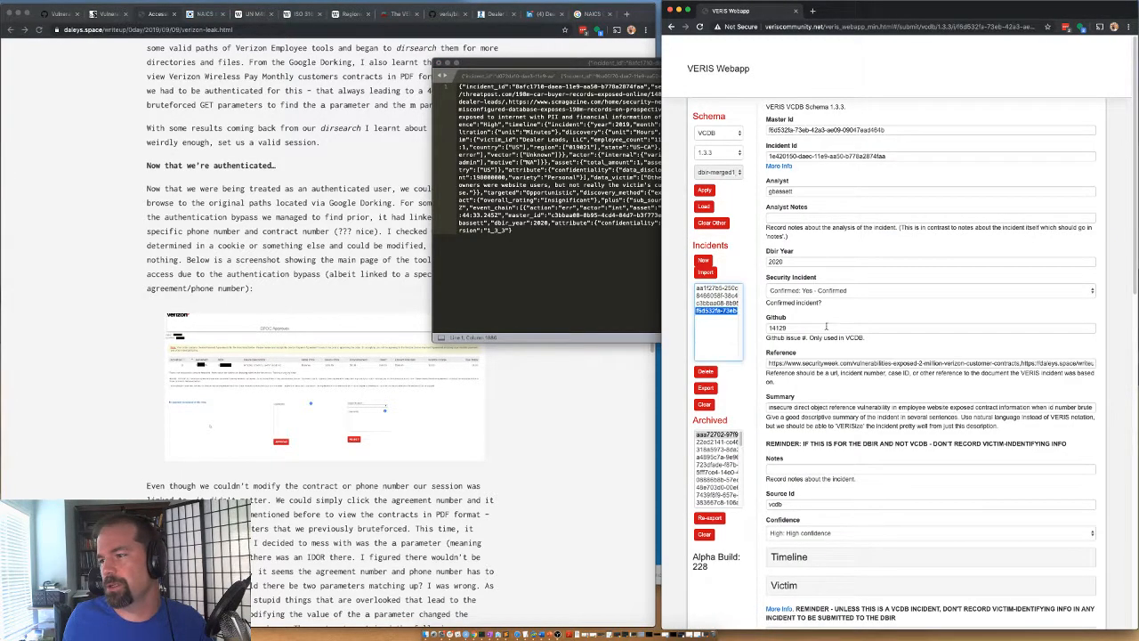
pyautogui.scroll(-15, 801, 309)
pyautogui.scroll(5, 794, 296)
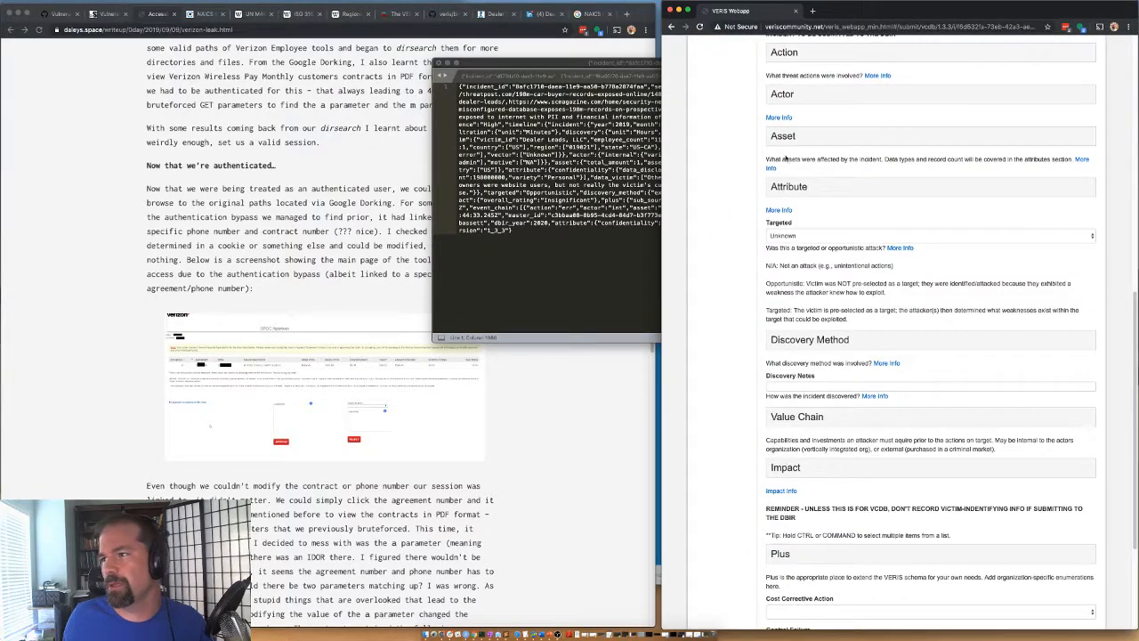
pyautogui.scroll(10, 721, 222)
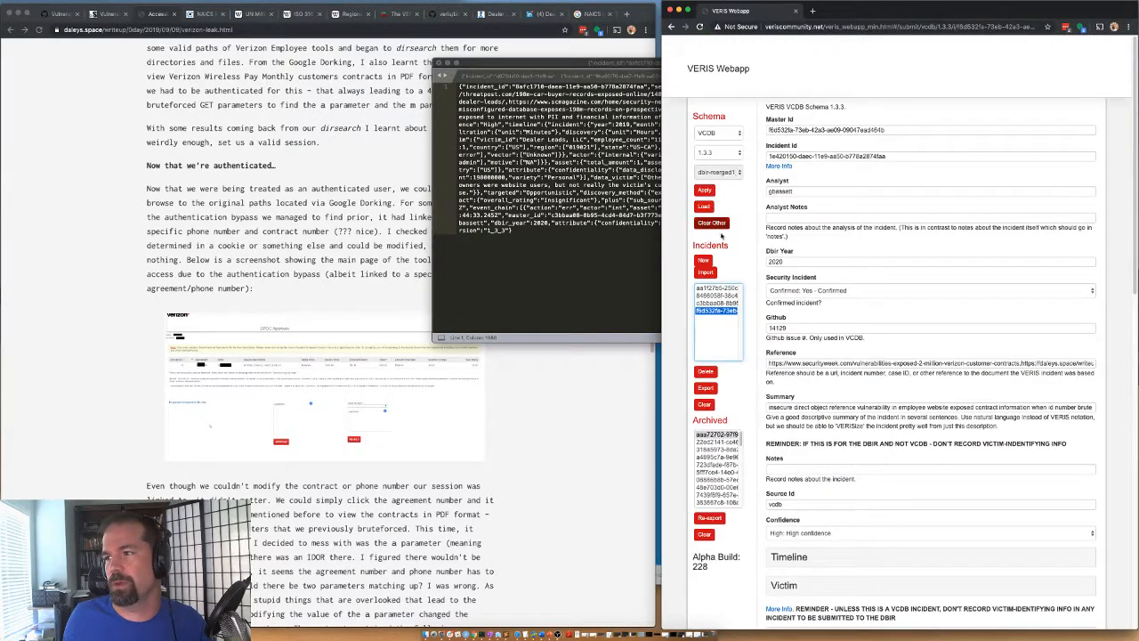
pyautogui.scroll(5, 801, 288)
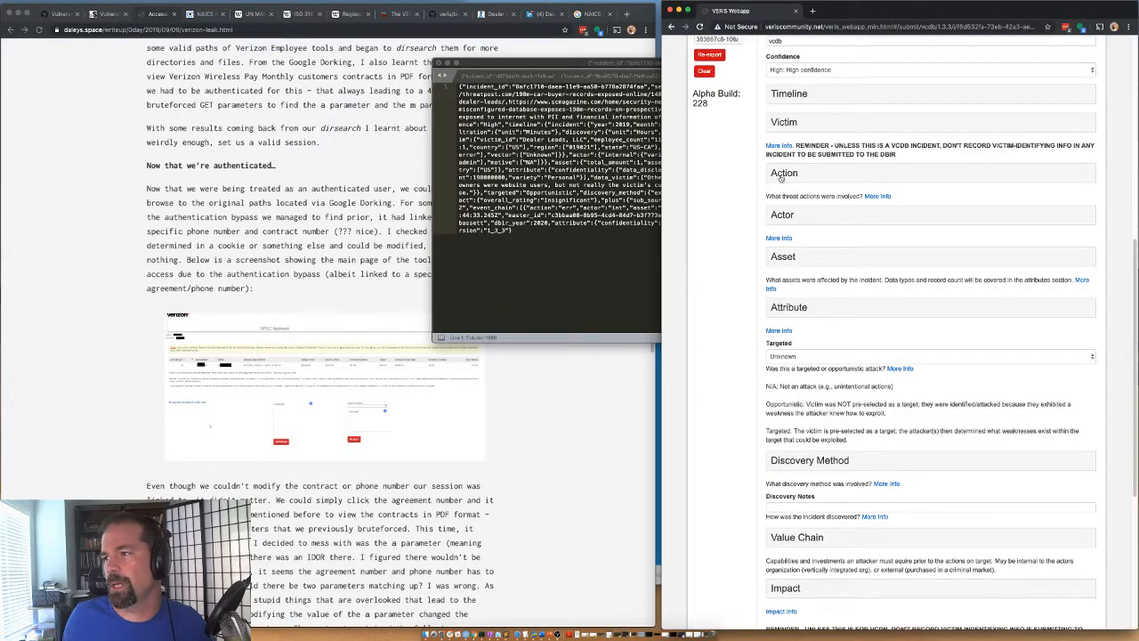
pyautogui.click(780, 174)
pyautogui.click(780, 172)
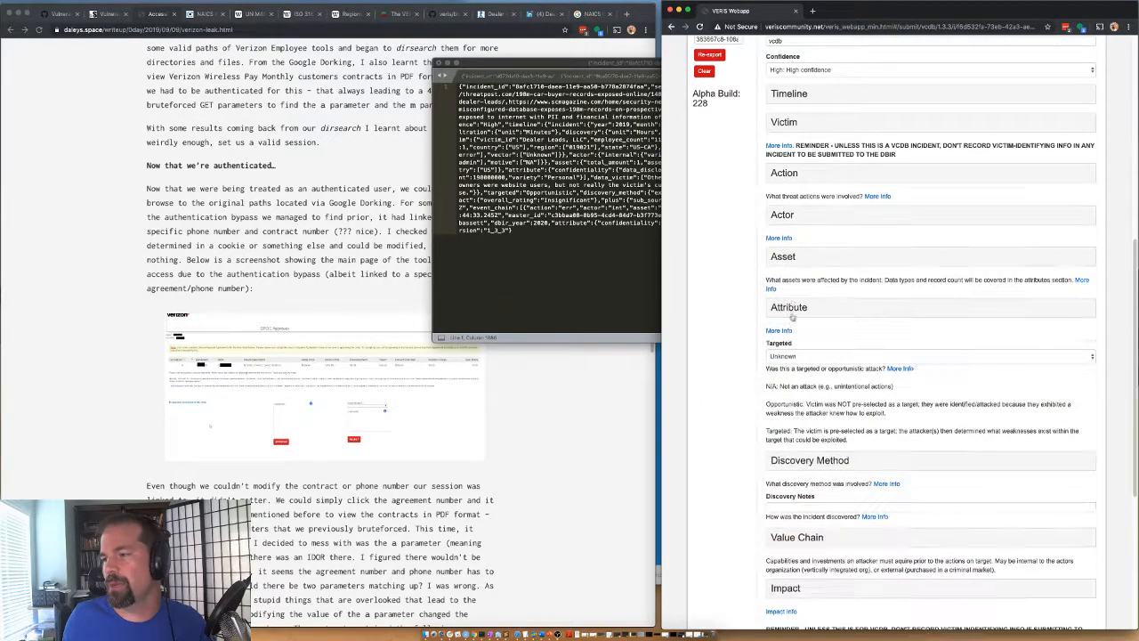
pyautogui.click(792, 307)
pyautogui.click(798, 335)
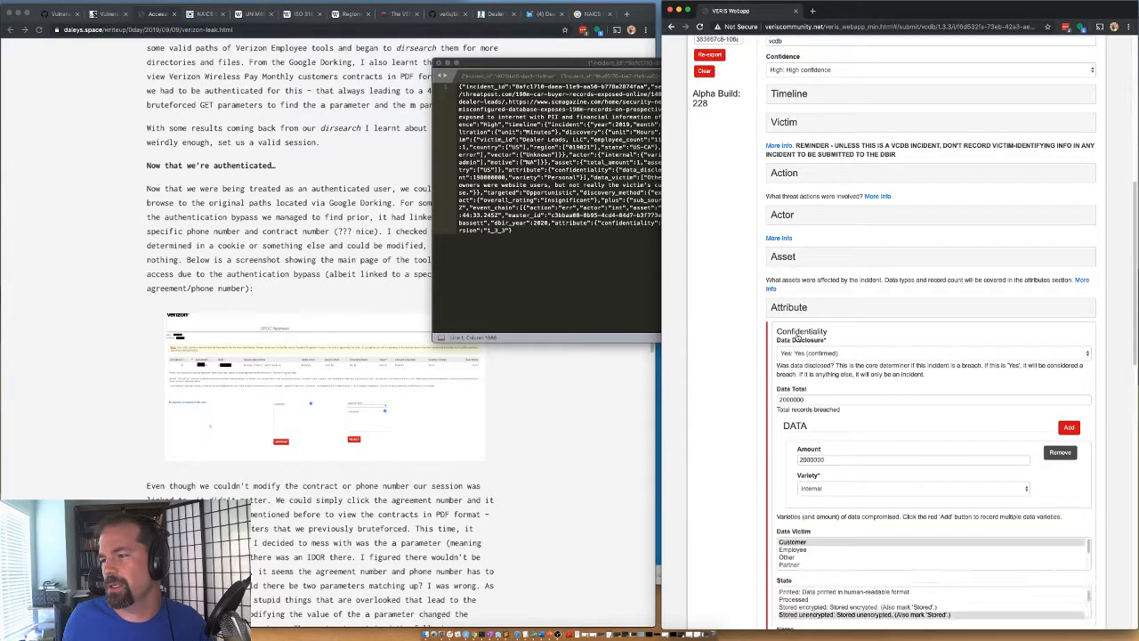
pyautogui.scroll(5, 765, 311)
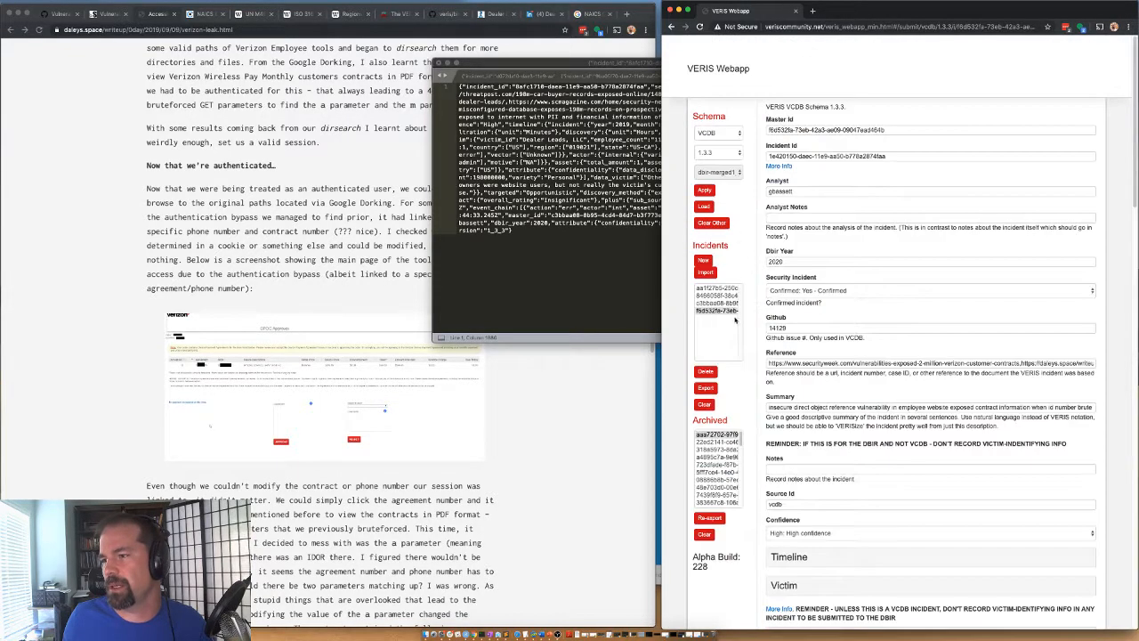
# Load the car buyer database and online payment malware incidents in turn and examine their confidentiality fields
pyautogui.click(718, 302)
pyautogui.scroll(-5, 807, 400)
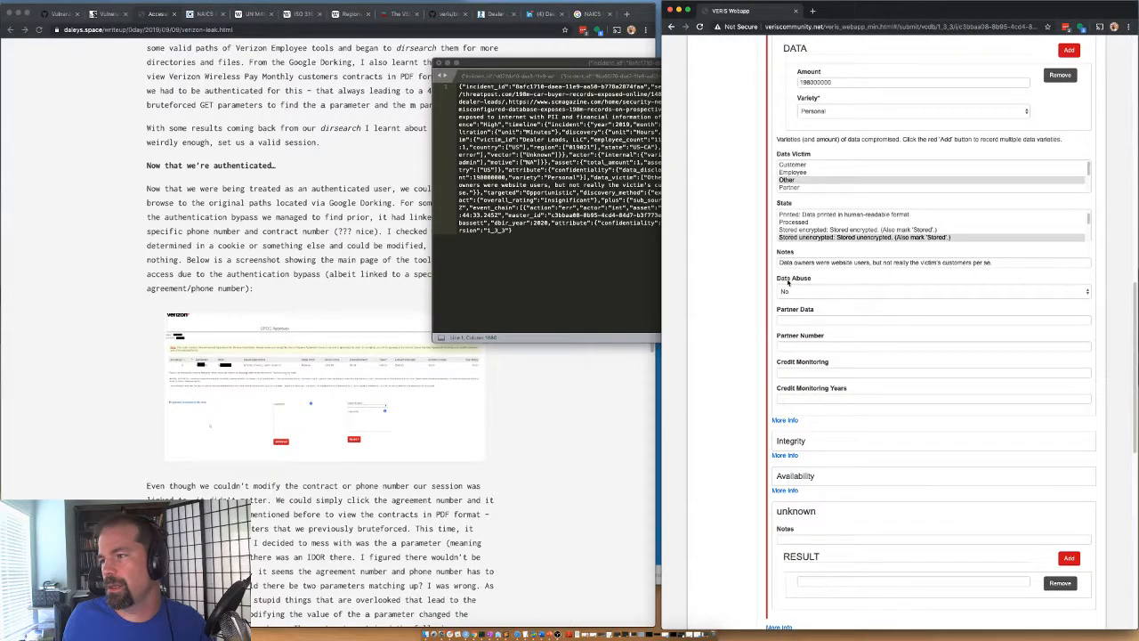
pyautogui.scroll(3, 788, 281)
pyautogui.scroll(6, 757, 233)
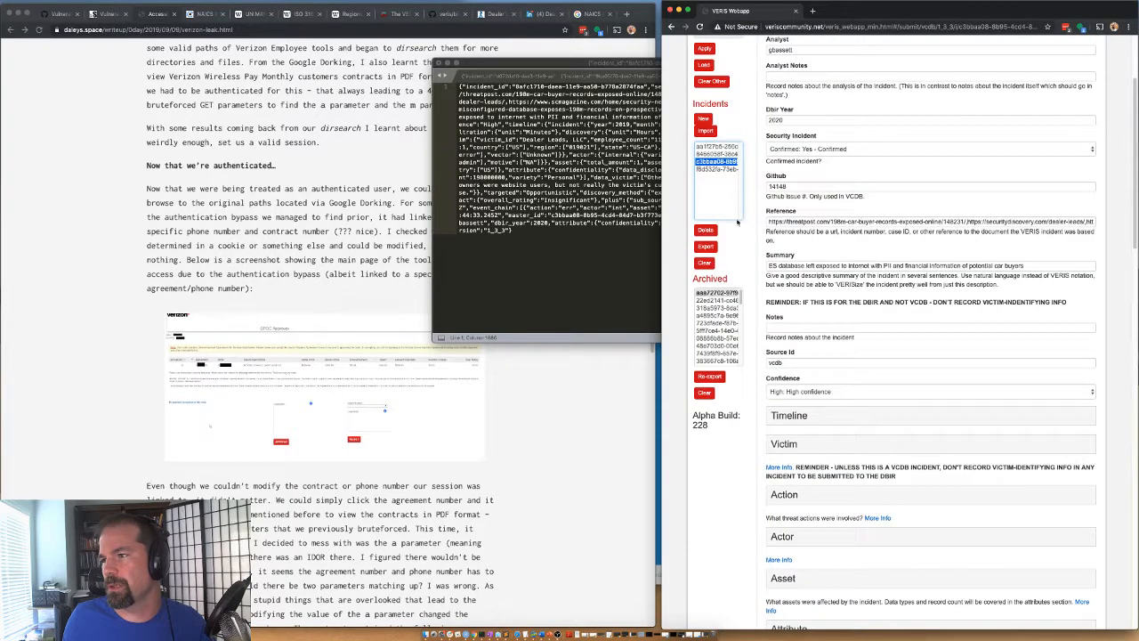
pyautogui.click(712, 154)
pyautogui.scroll(-6, 812, 350)
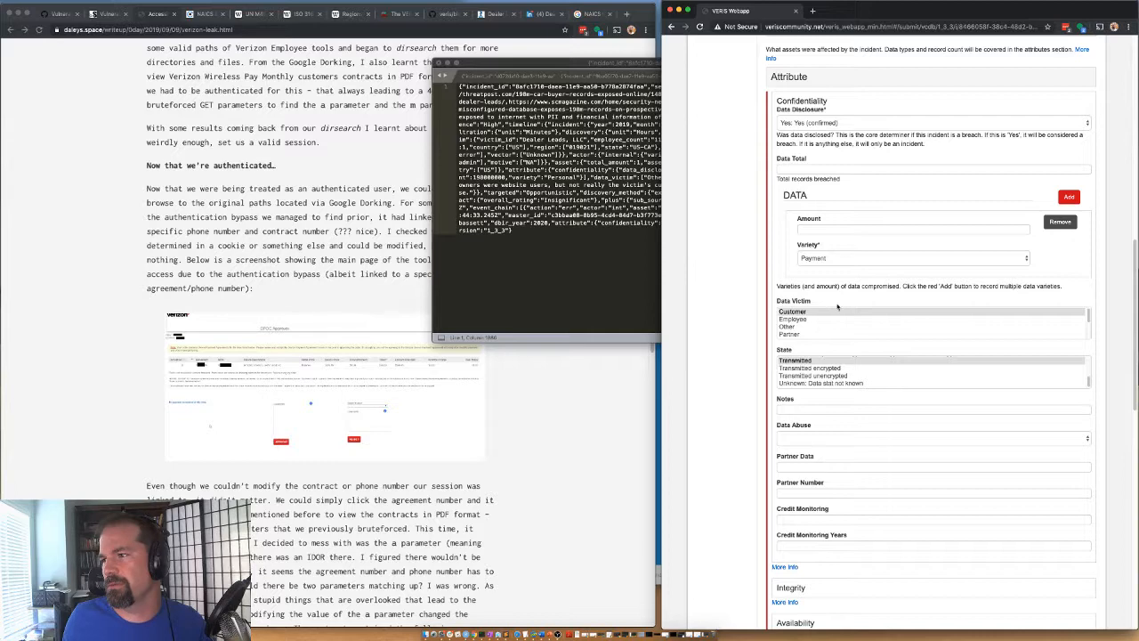
# Load the phone repair privacy breach incident and examine its confidentiality, targeting and analysis status fields
pyautogui.scroll(10, 800, 267)
pyautogui.click(717, 227)
pyautogui.scroll(-10, 807, 339)
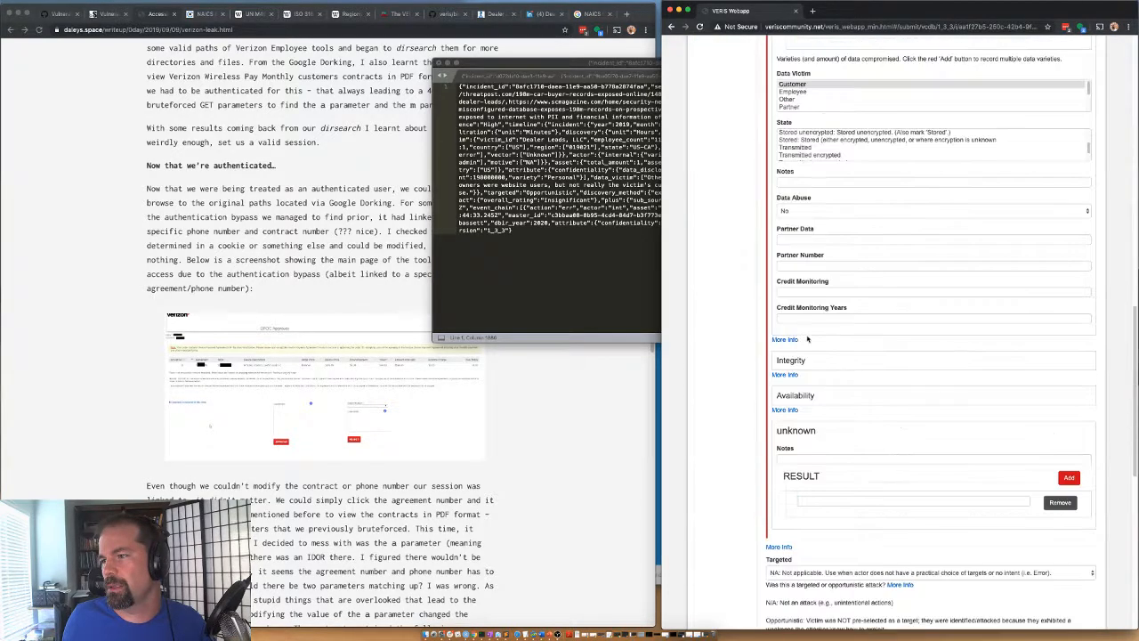
pyautogui.scroll(3, 796, 293)
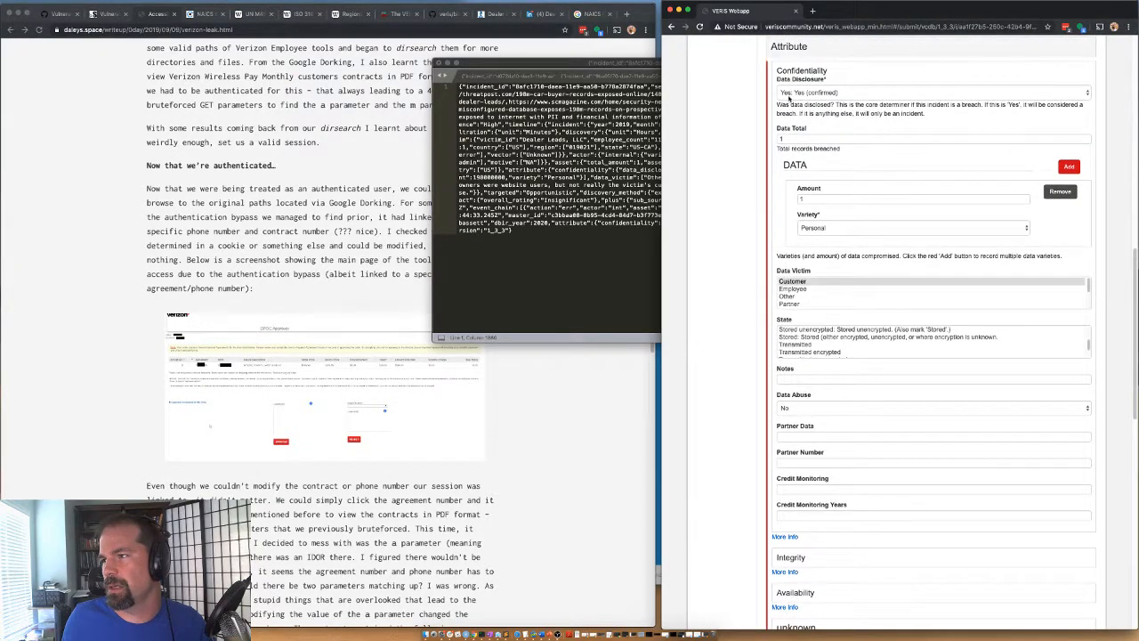
pyautogui.scroll(-15, 813, 104)
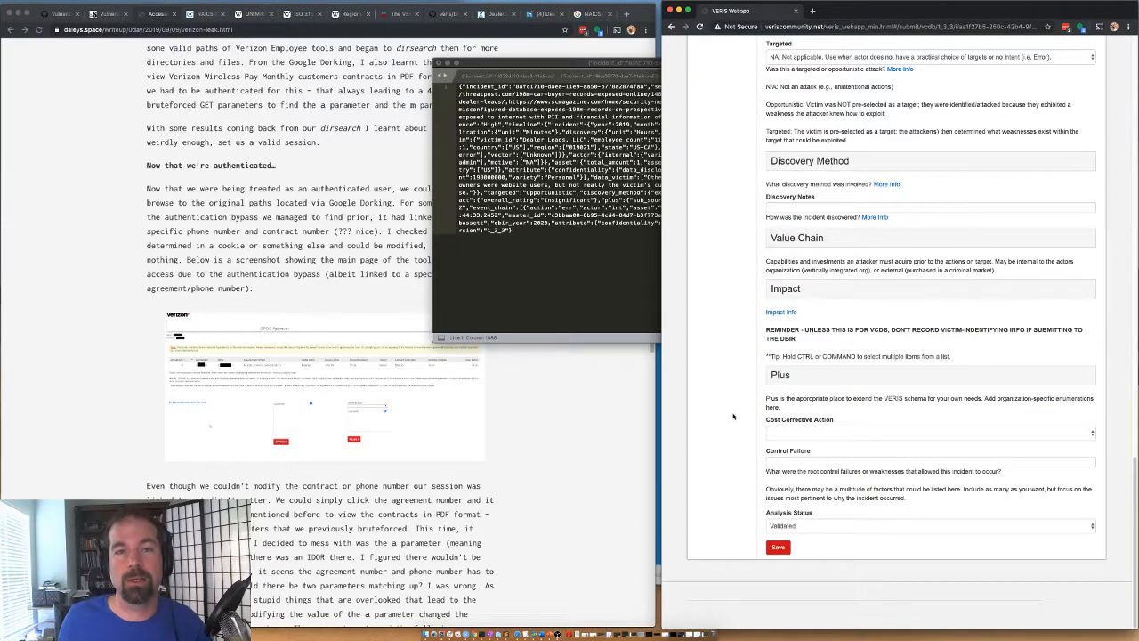
pyautogui.scroll(15, 800, 203)
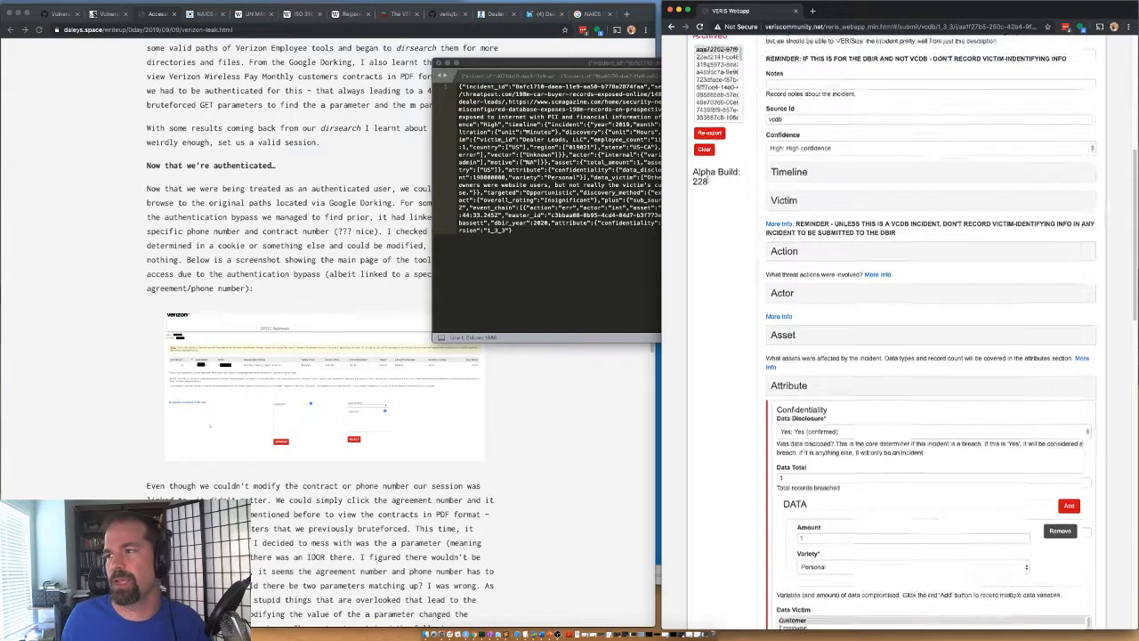
pyautogui.scroll(4, 717, 143)
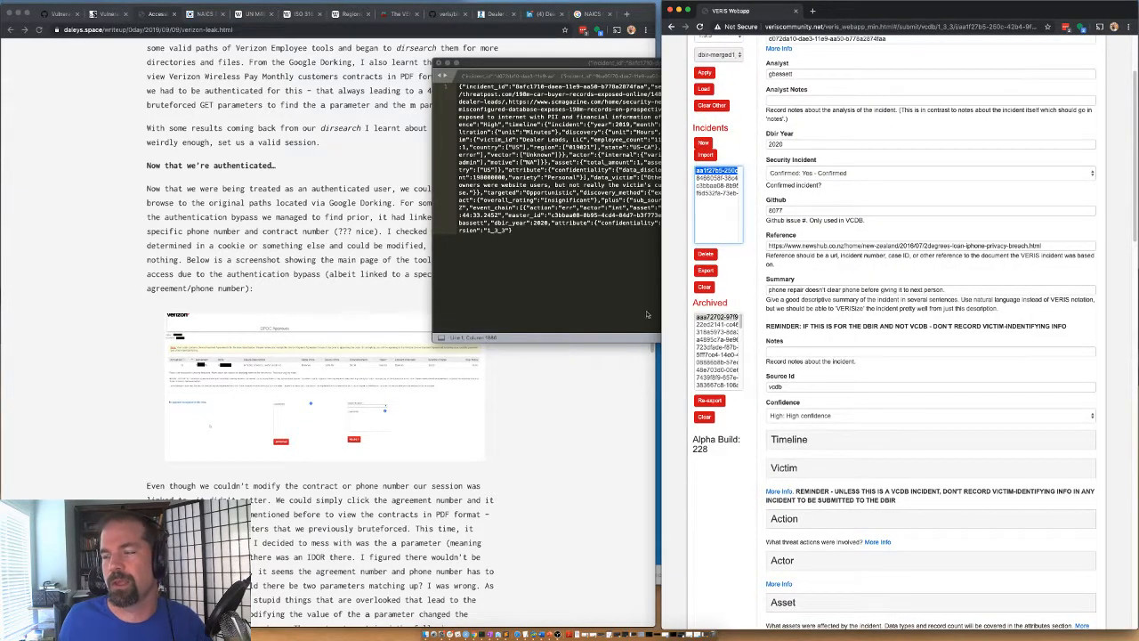